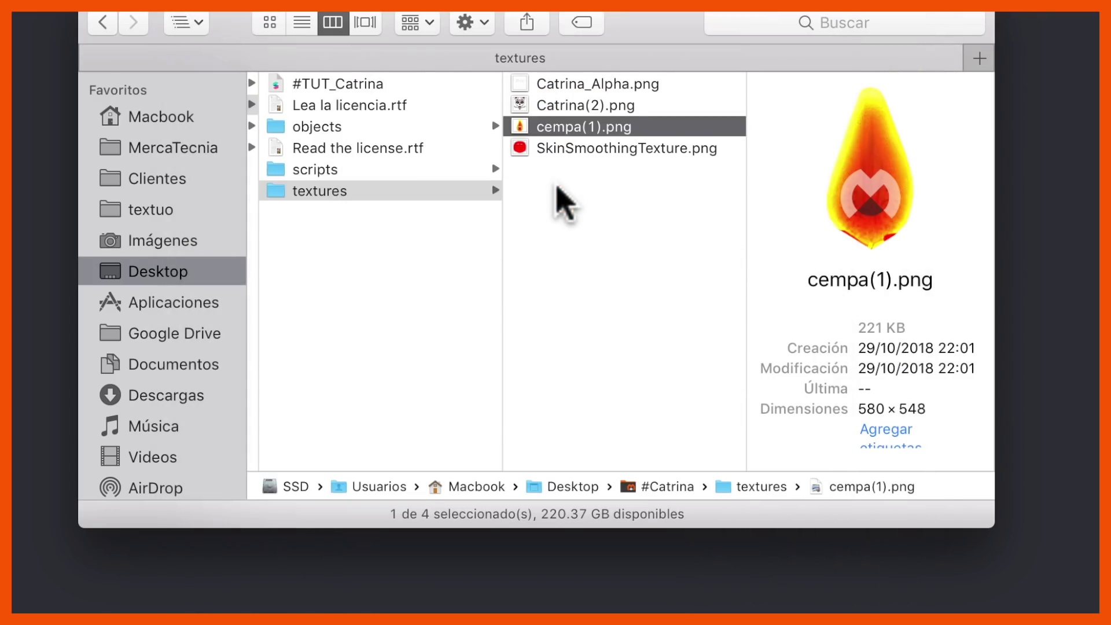
# - Browse the project's scripts folder and the Cara_X_4, Catrina and Petalos folders inside objects
pyautogui.press('Left')
pyautogui.press('Up')
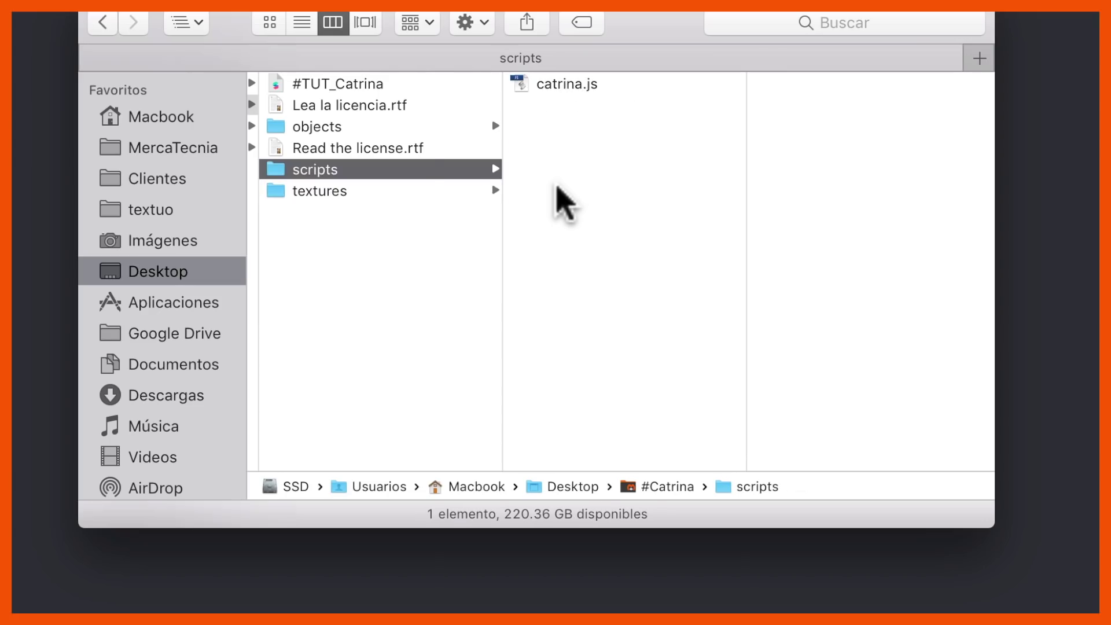
pyautogui.press('Up')
pyautogui.press('Up')
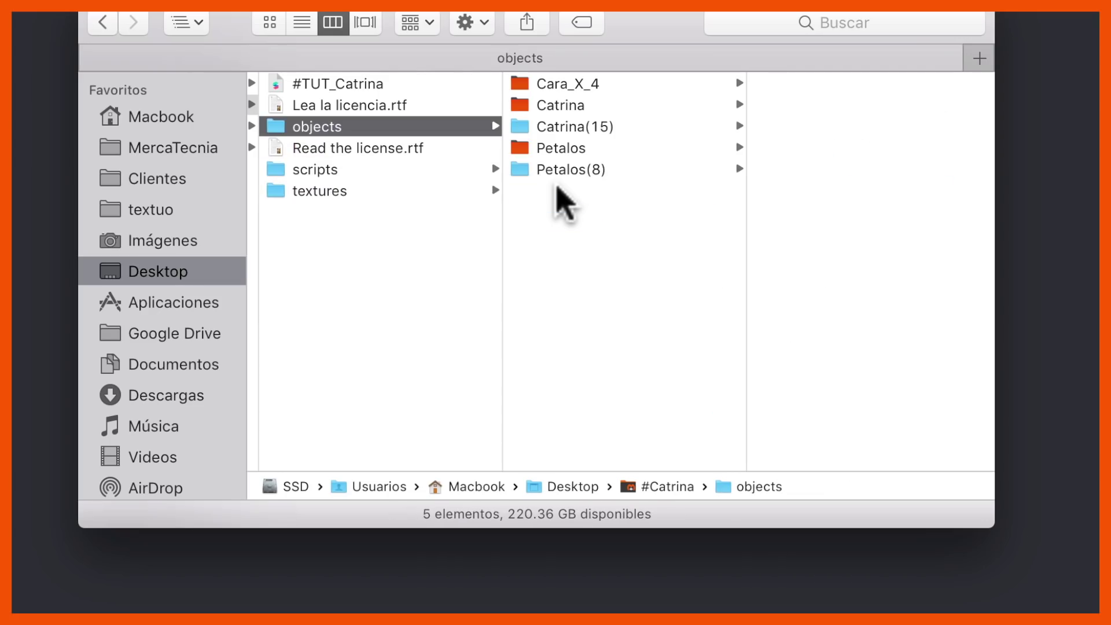
pyautogui.press('Right')
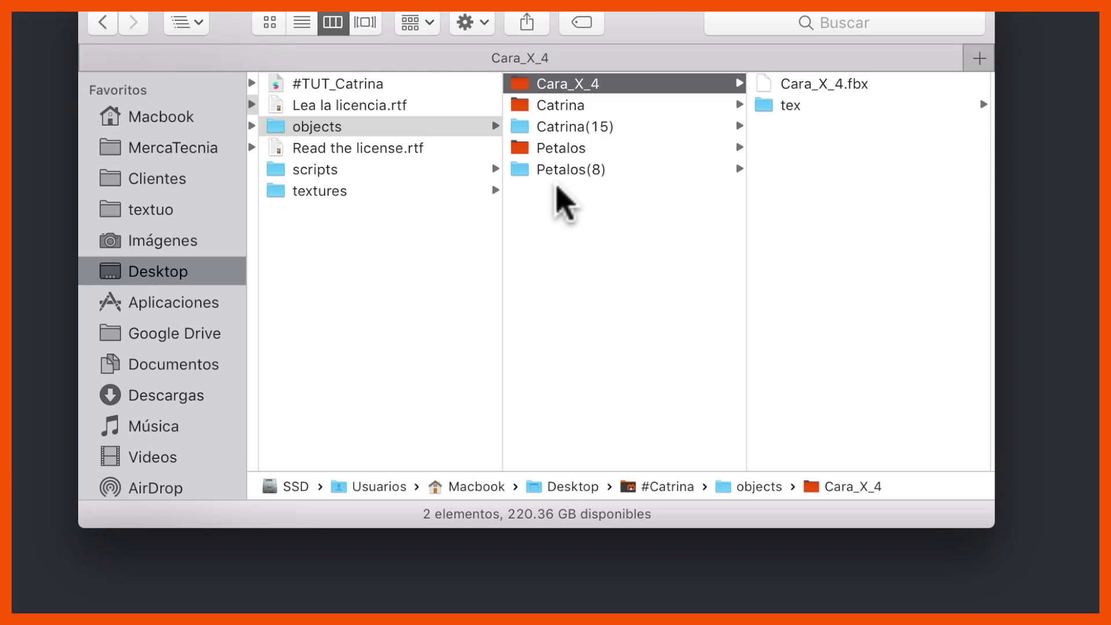
pyautogui.press('Down')
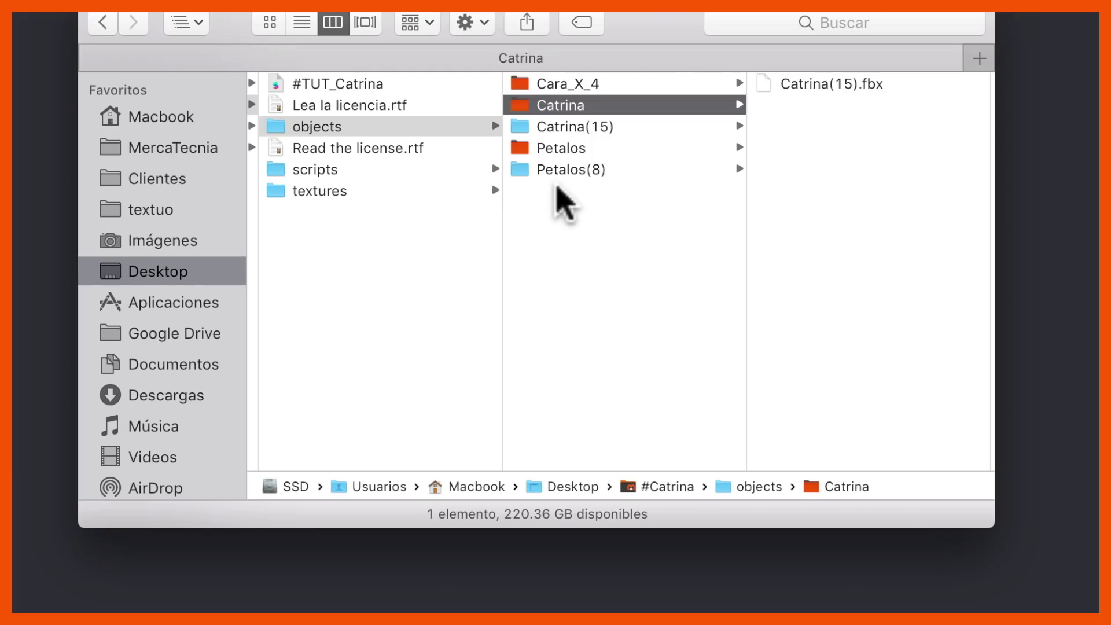
pyautogui.press('Down')
pyautogui.press('Down')
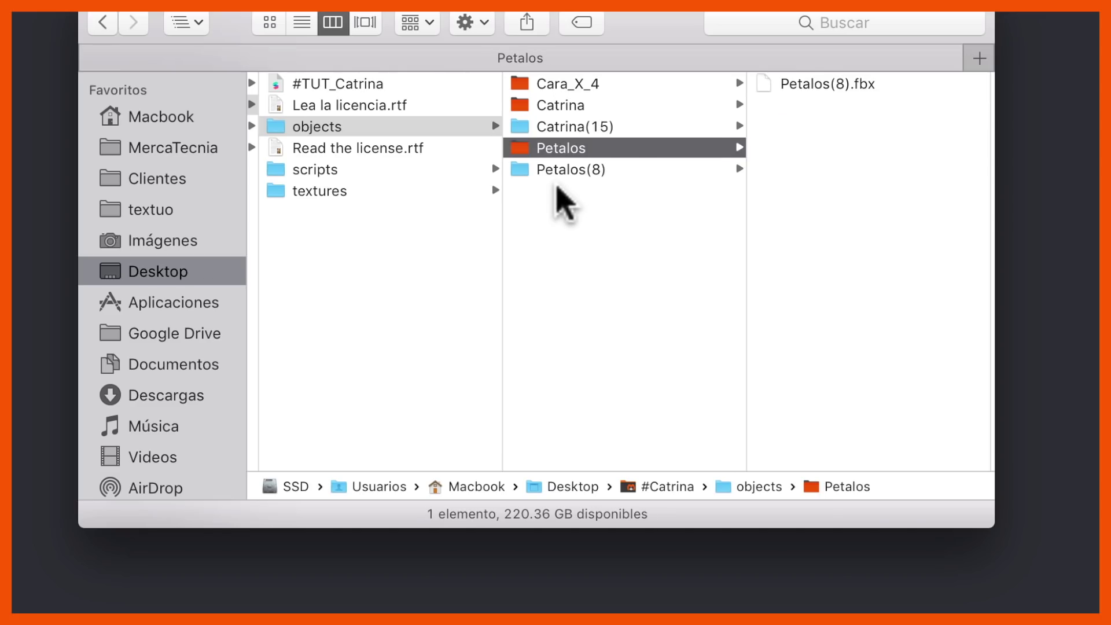
# - Open the #TUT_Catrina project file from the #Catrina folder
pyautogui.click(276, 85)
pyautogui.doubleClick(274, 84)
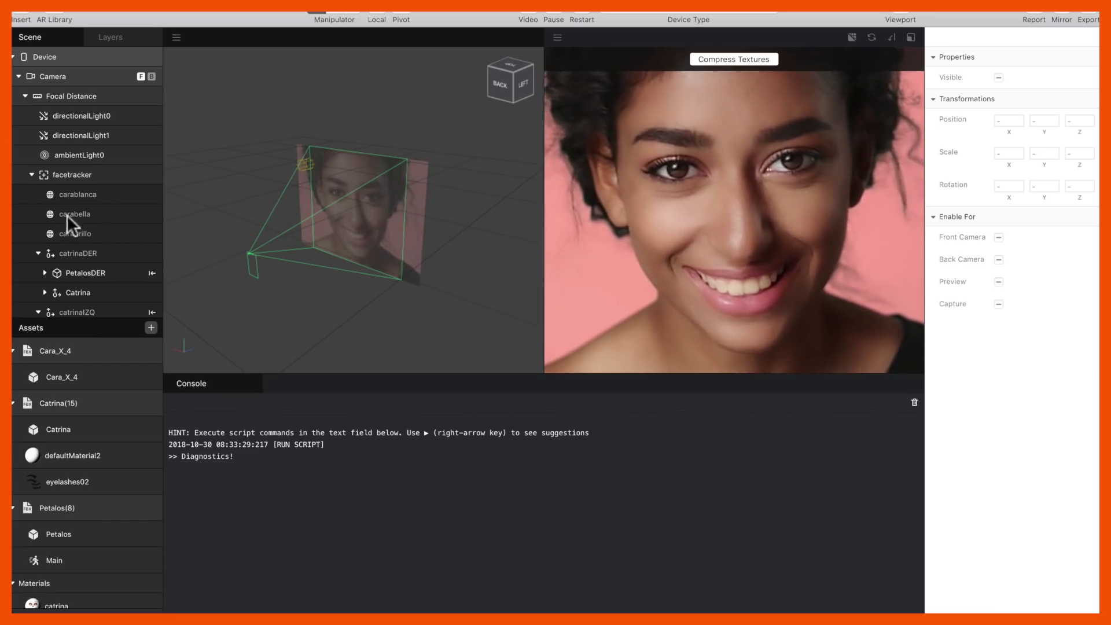
# - Inspect the properties of the facetracker, its carablanca, carabella and carabrillo face meshes, and the catrinaDER null object
pyautogui.click(89, 176)
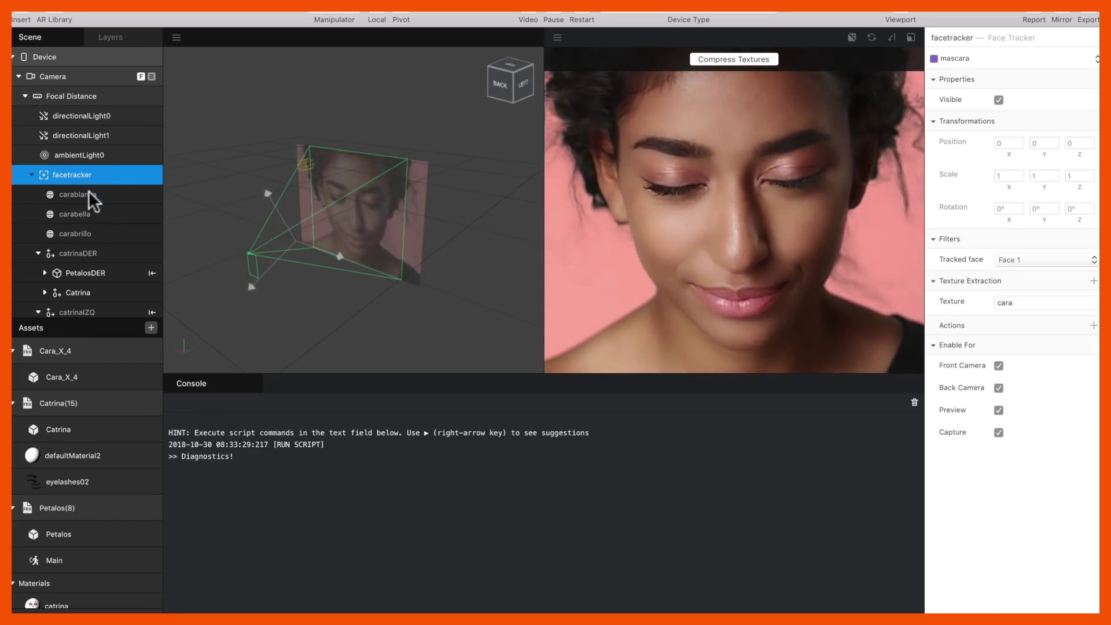
pyautogui.click(88, 194)
pyautogui.click(85, 209)
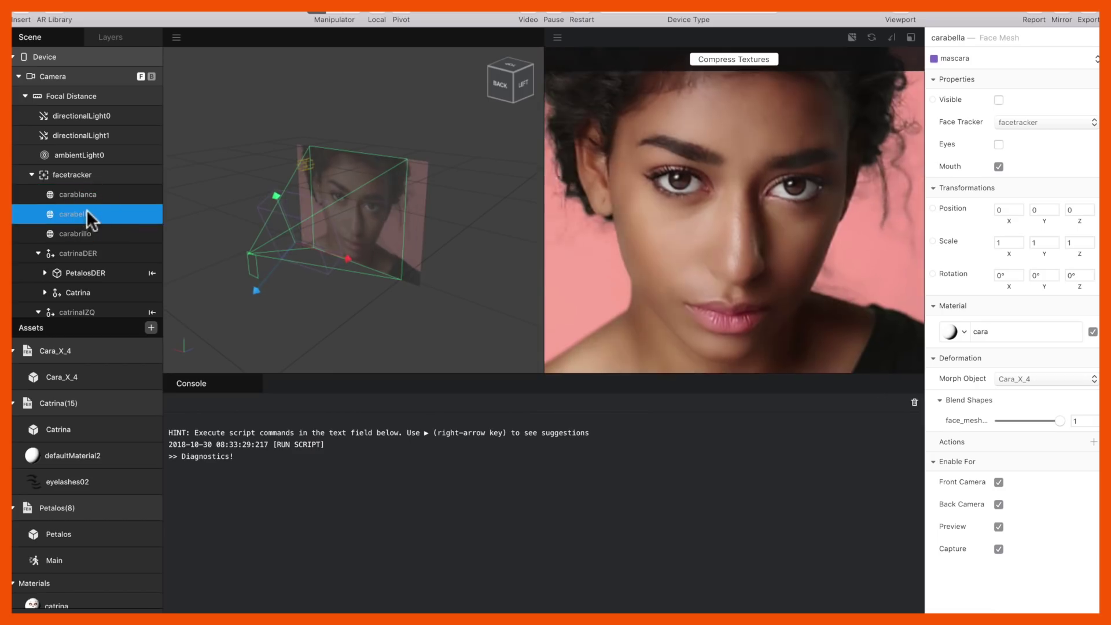
pyautogui.click(88, 228)
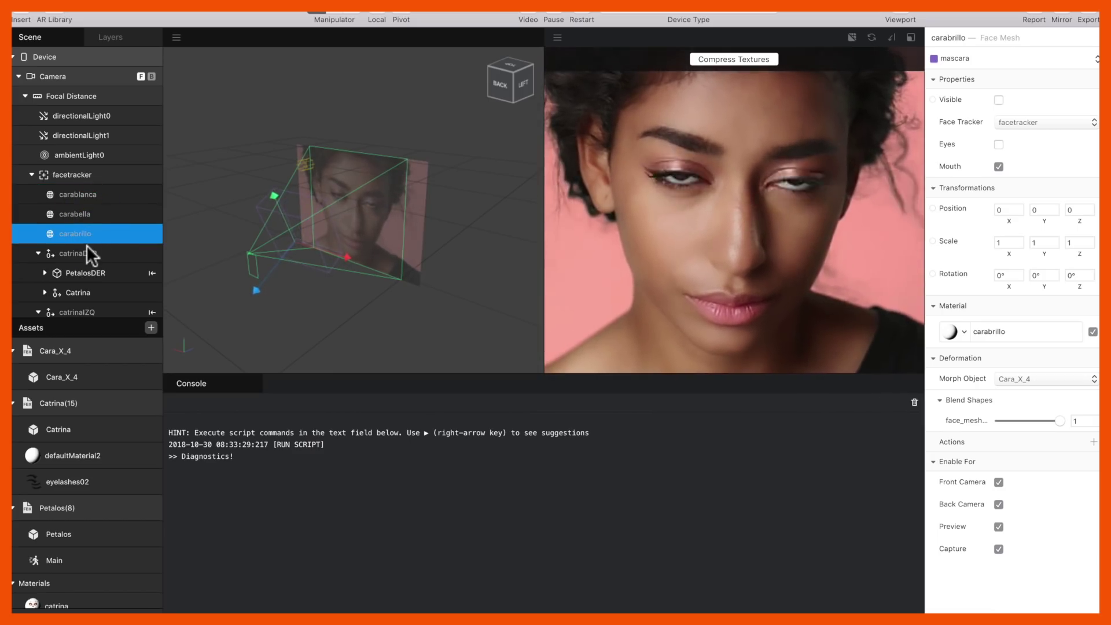
pyautogui.click(86, 246)
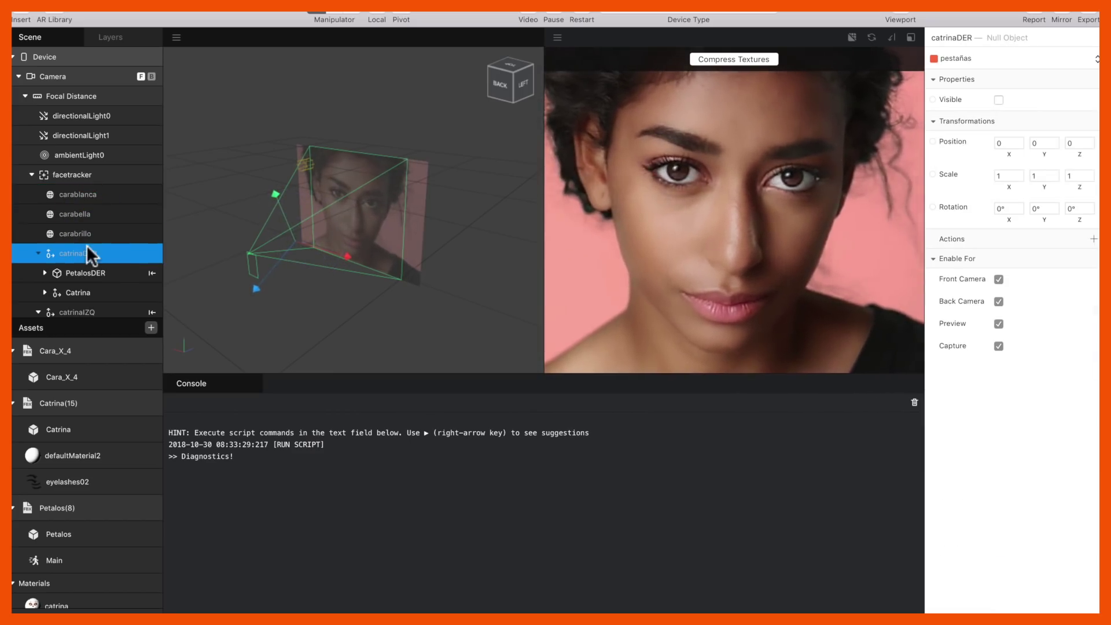
pyautogui.click(89, 176)
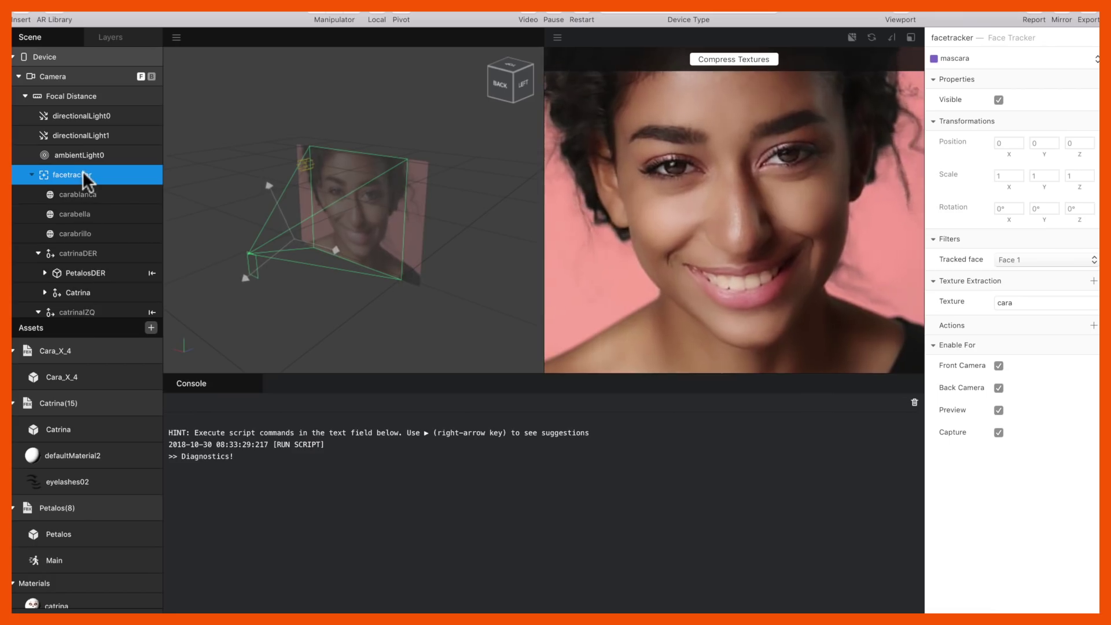
# - Collapse and re-expand the facetracker hierarchy, and review which materials its three face meshes use
pyautogui.click(28, 175)
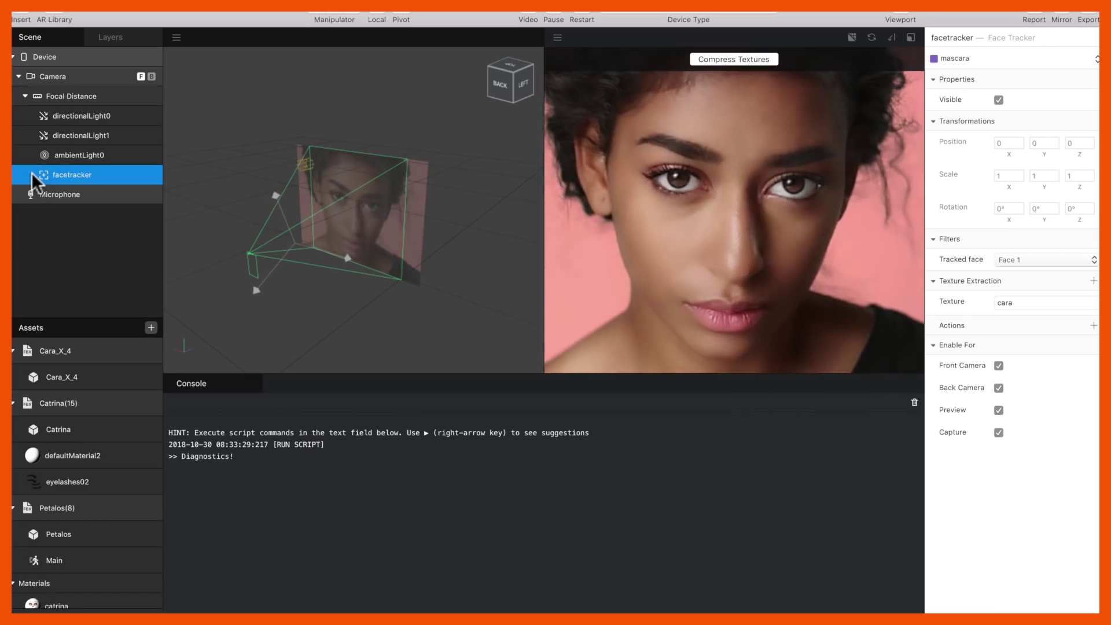
pyautogui.click(31, 173)
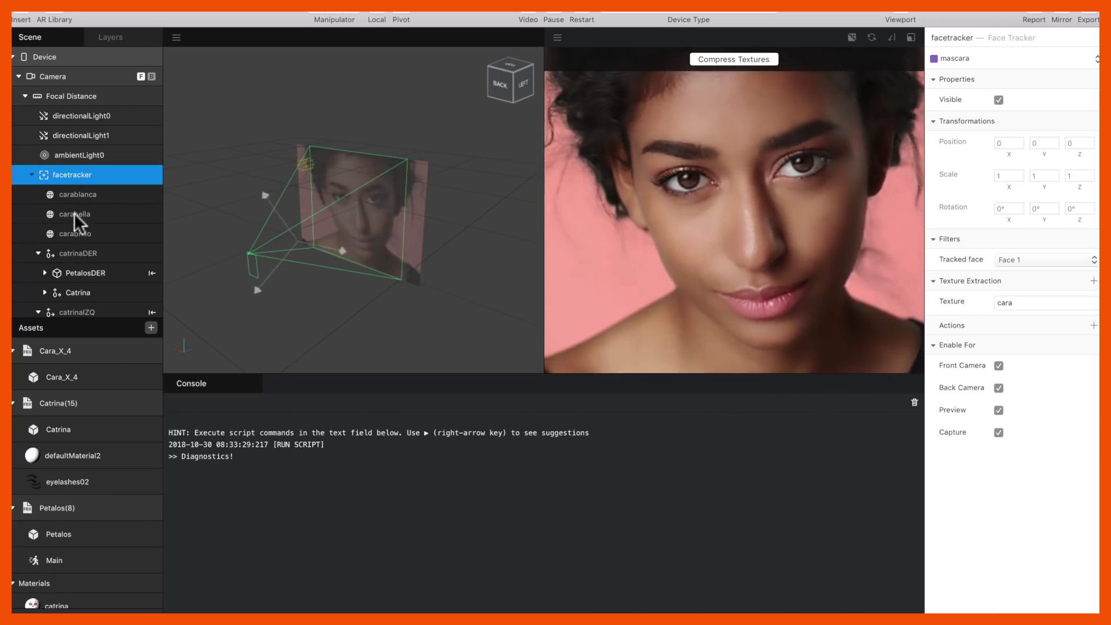
pyautogui.click(74, 230)
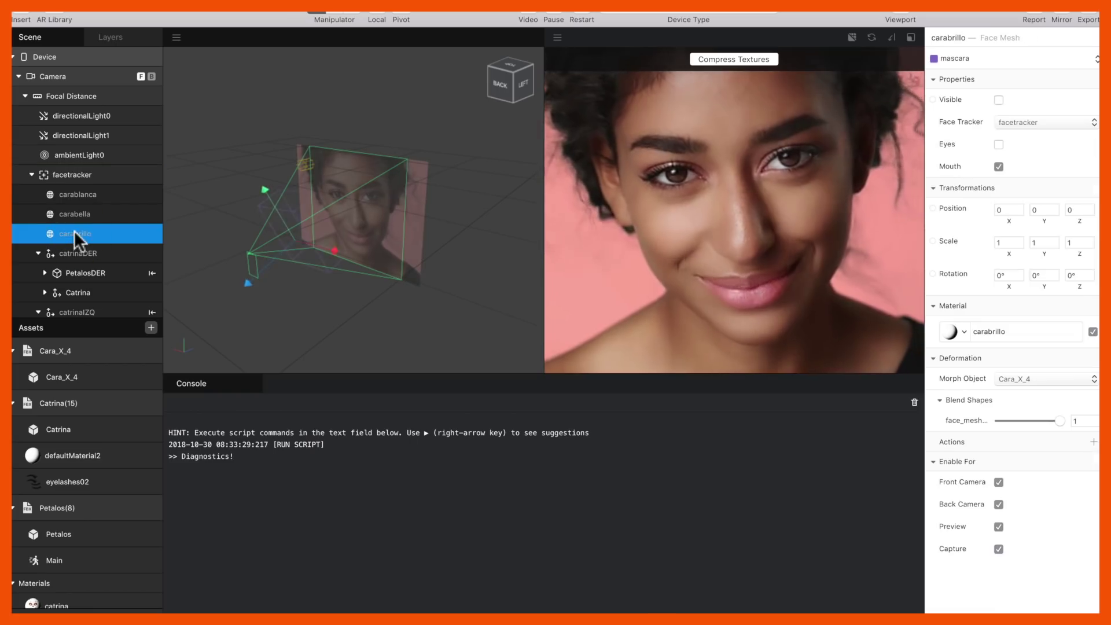
pyautogui.click(75, 175)
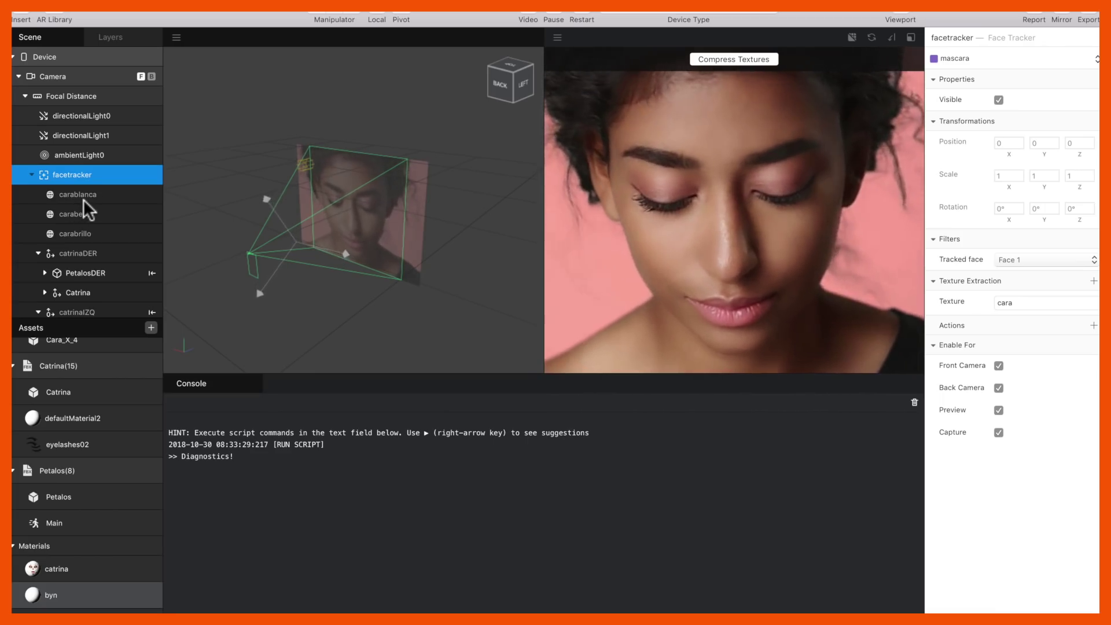
pyautogui.click(83, 199)
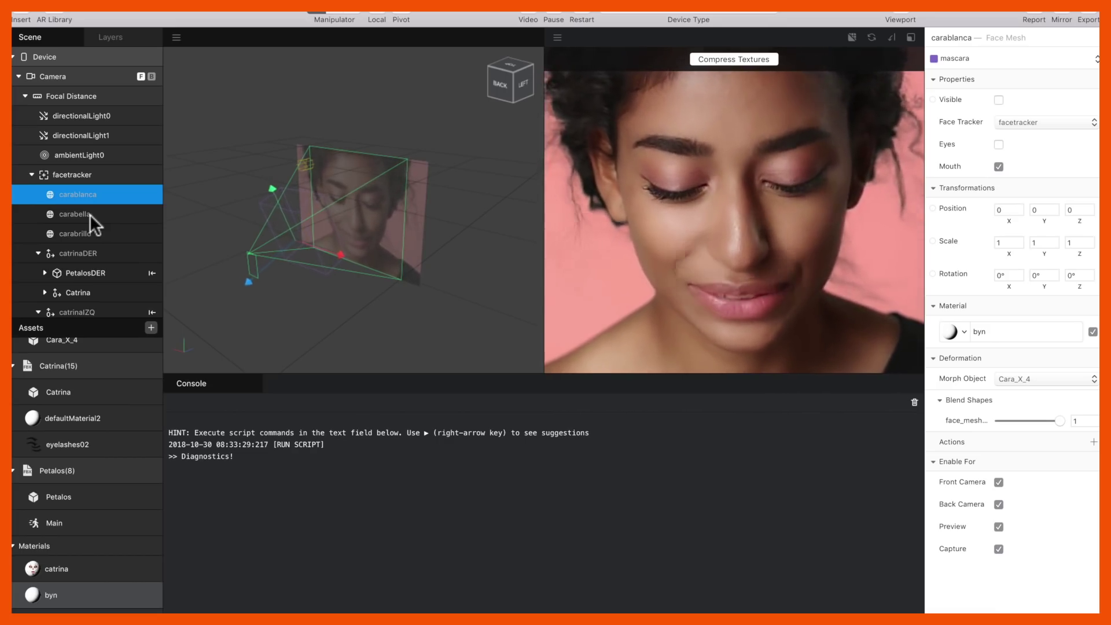
pyautogui.click(78, 217)
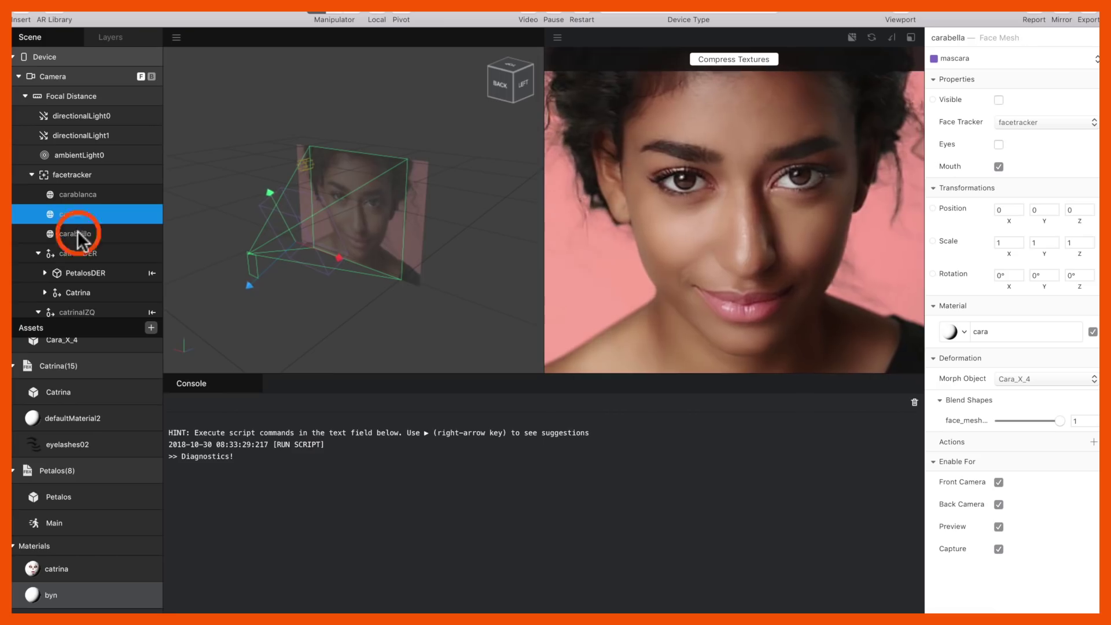
pyautogui.click(78, 231)
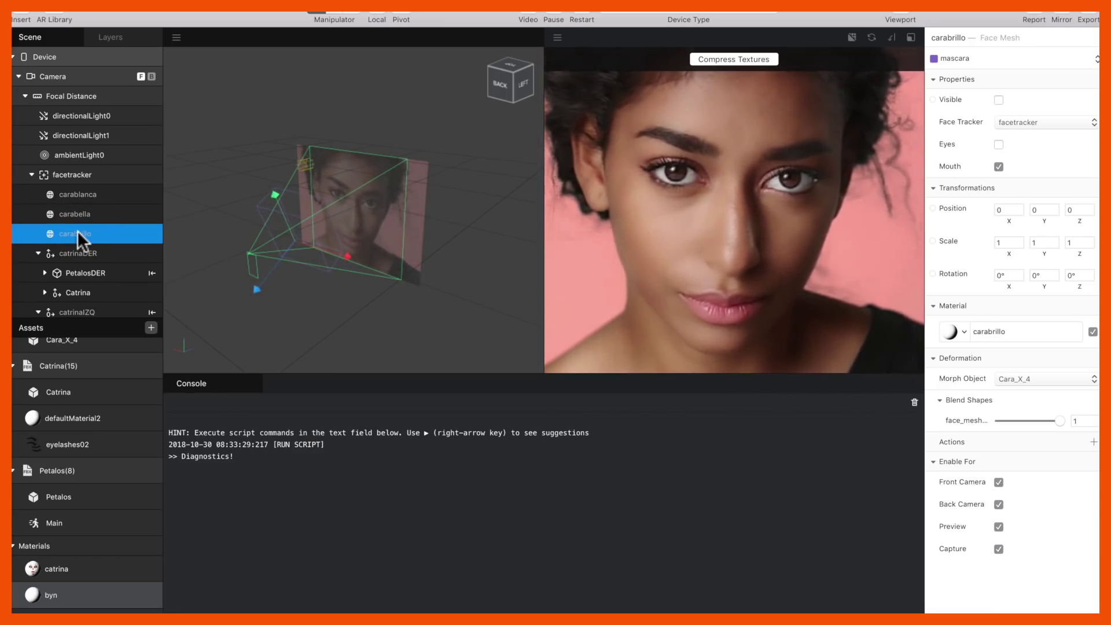
# - Make the carablanca face mesh visible and open its byn material's properties
pyautogui.click(89, 193)
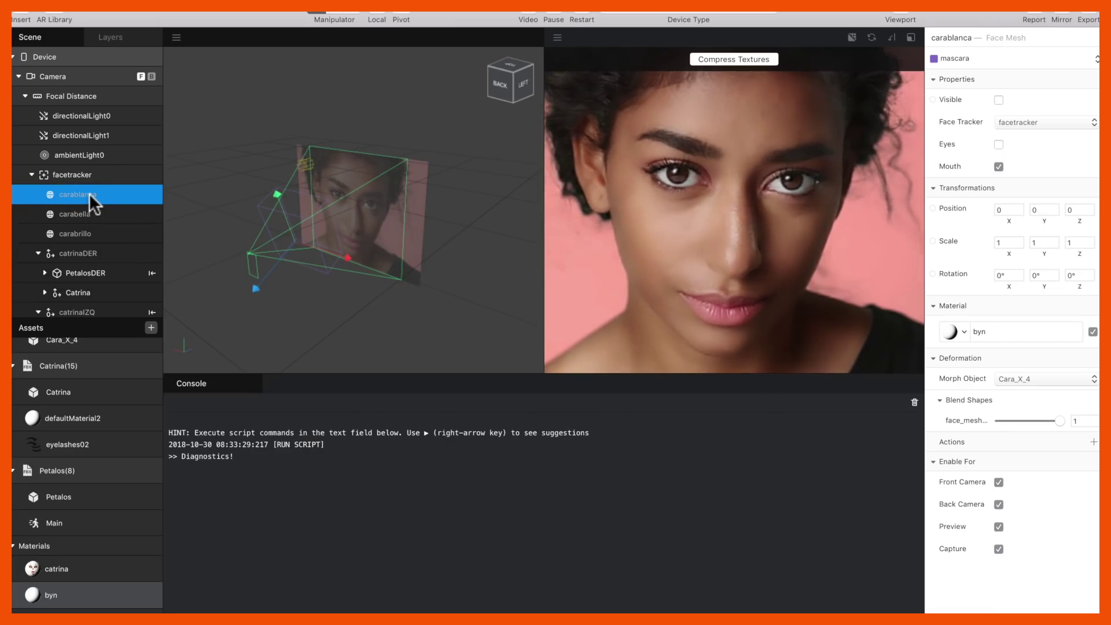
pyautogui.click(998, 99)
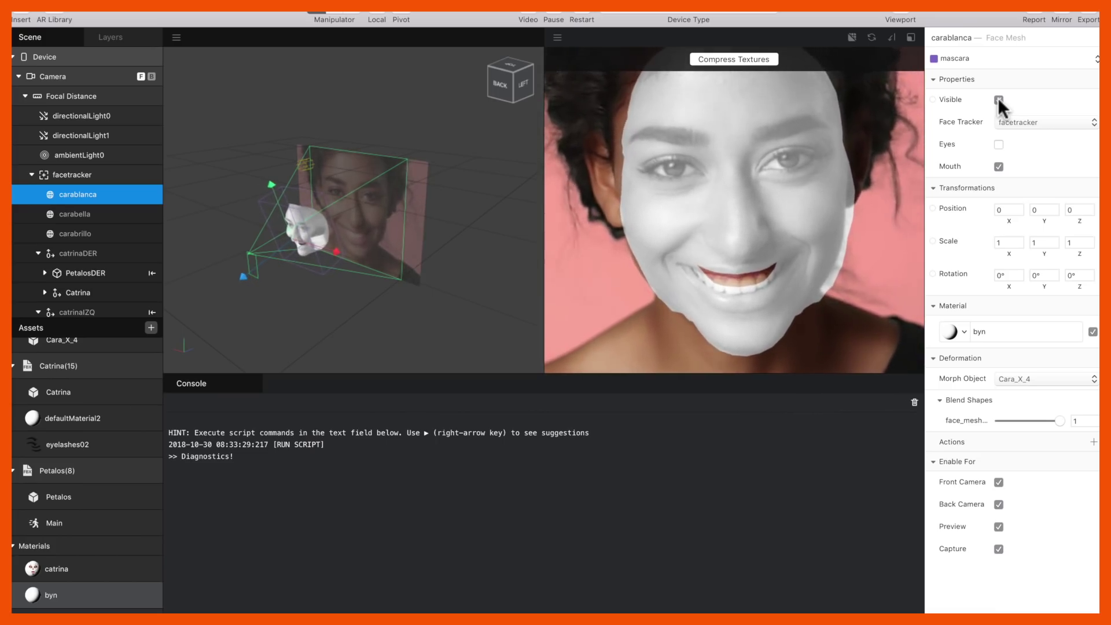
pyautogui.click(975, 330)
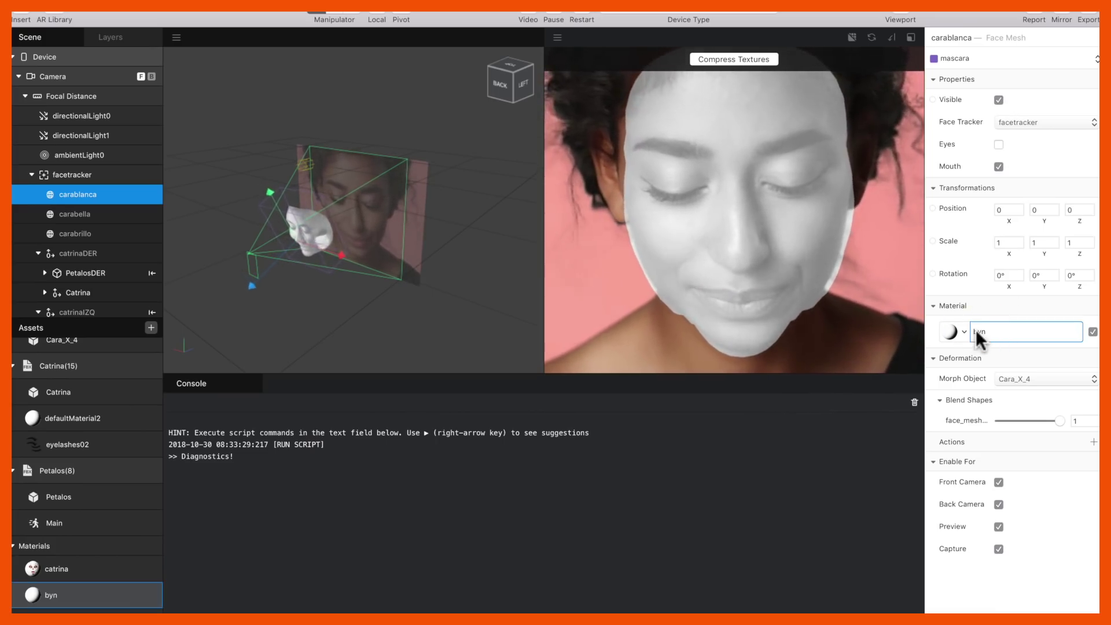
pyautogui.click(981, 331)
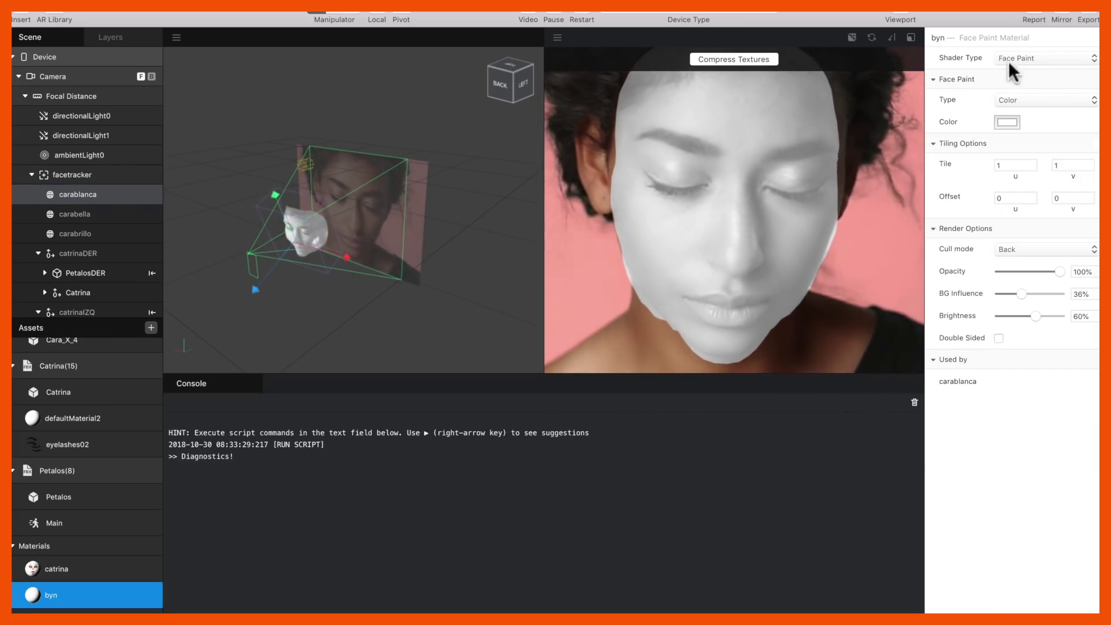
# - Try Plum, Carnation and Iron as the byn material's face paint color, and restore it to Snow
pyautogui.click(1005, 122)
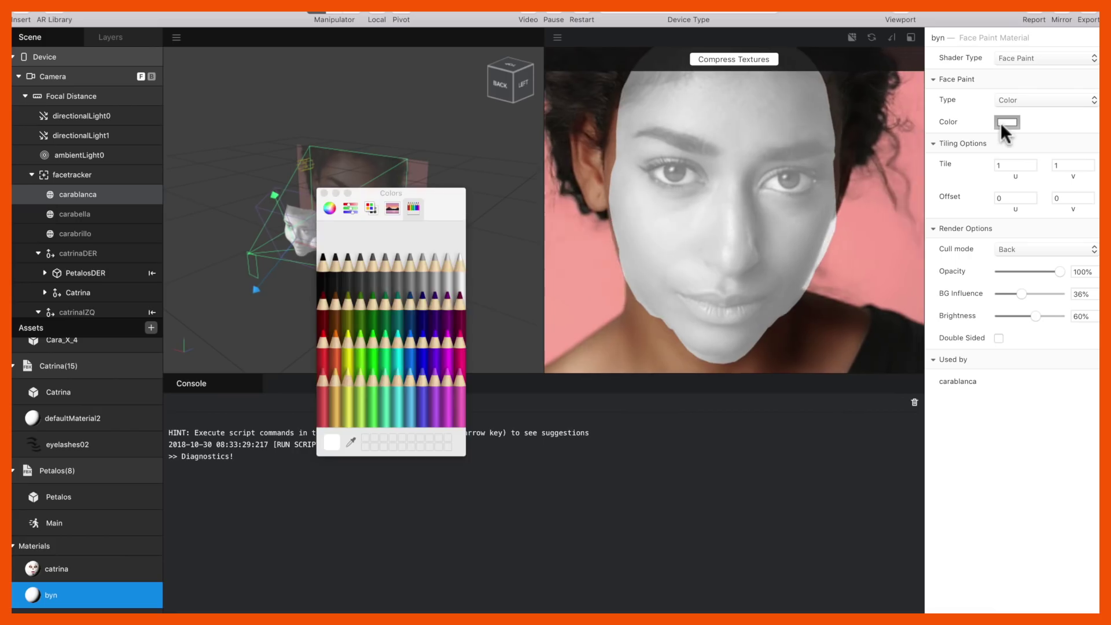
pyautogui.click(409, 315)
pyautogui.click(454, 327)
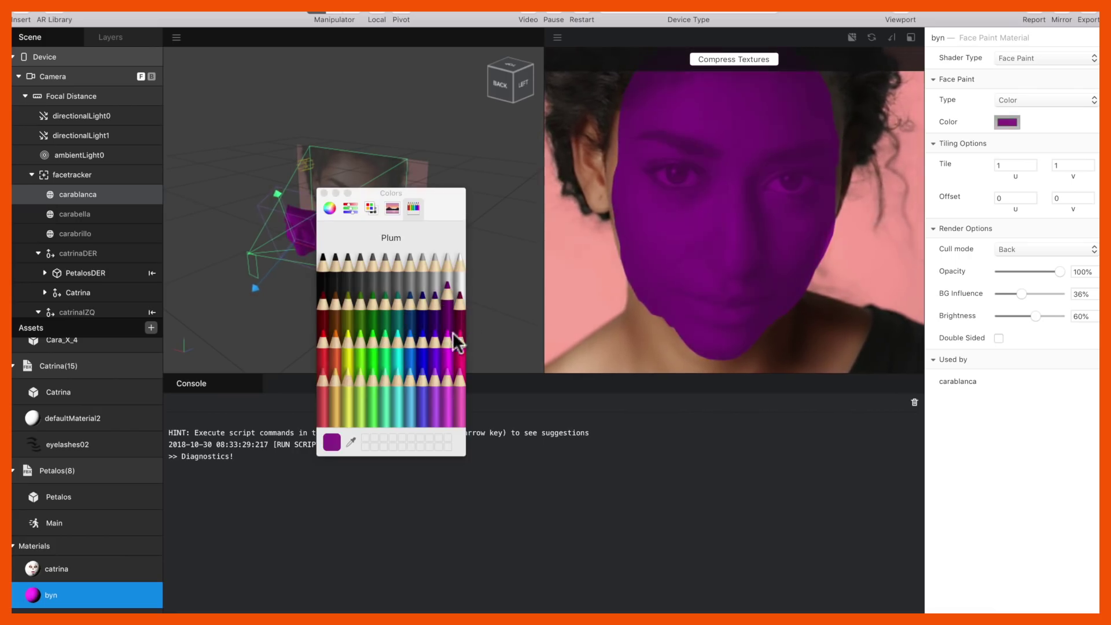
pyautogui.click(454, 362)
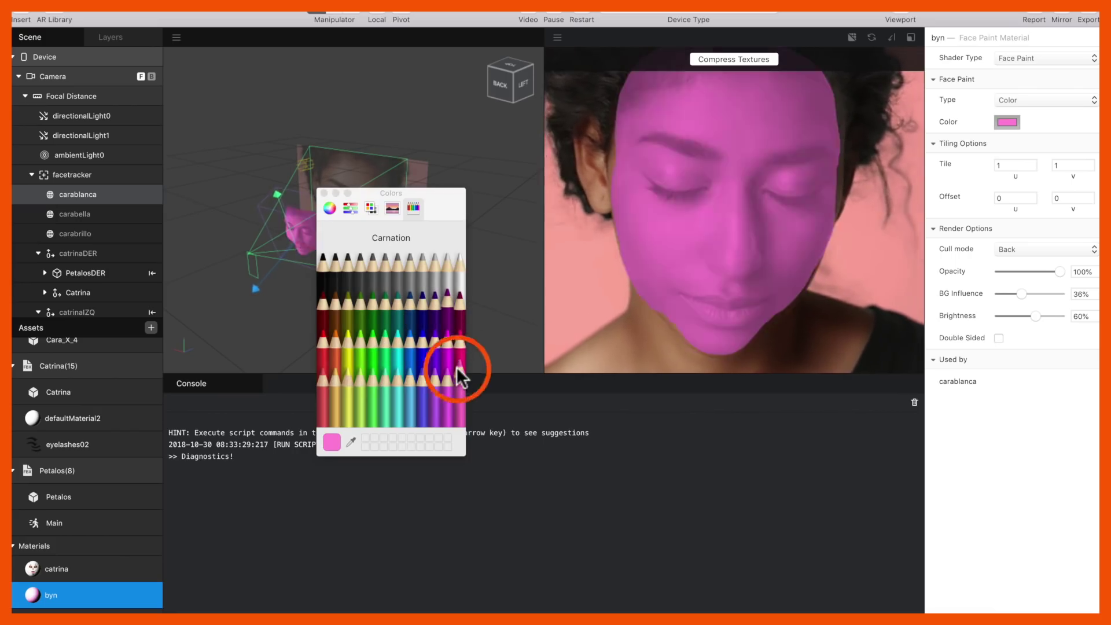
pyautogui.click(459, 262)
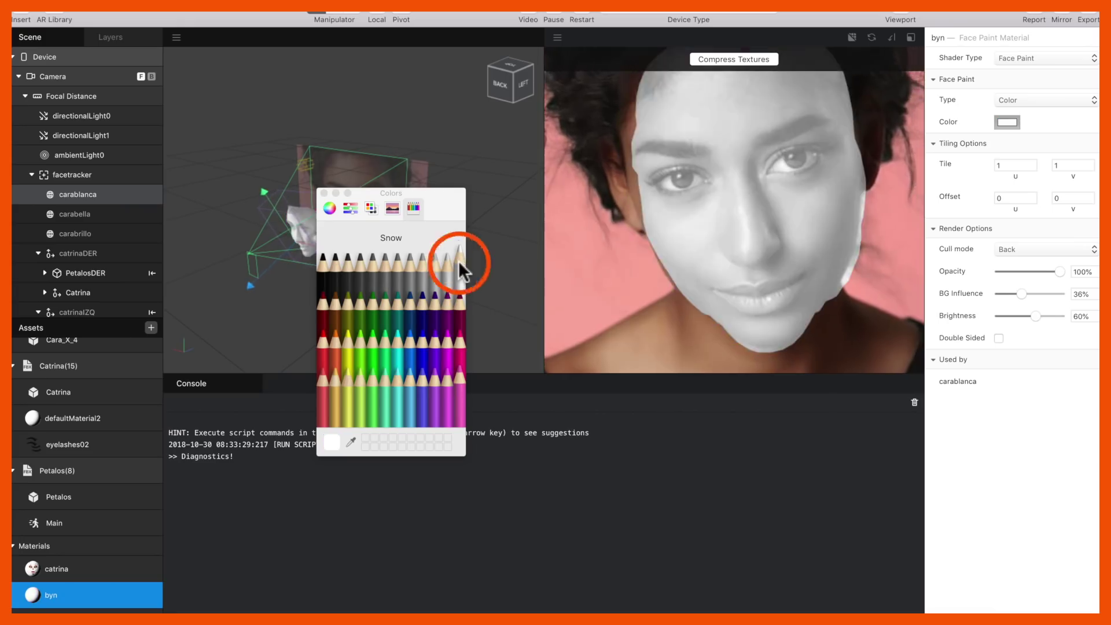
pyautogui.click(409, 265)
pyautogui.click(360, 261)
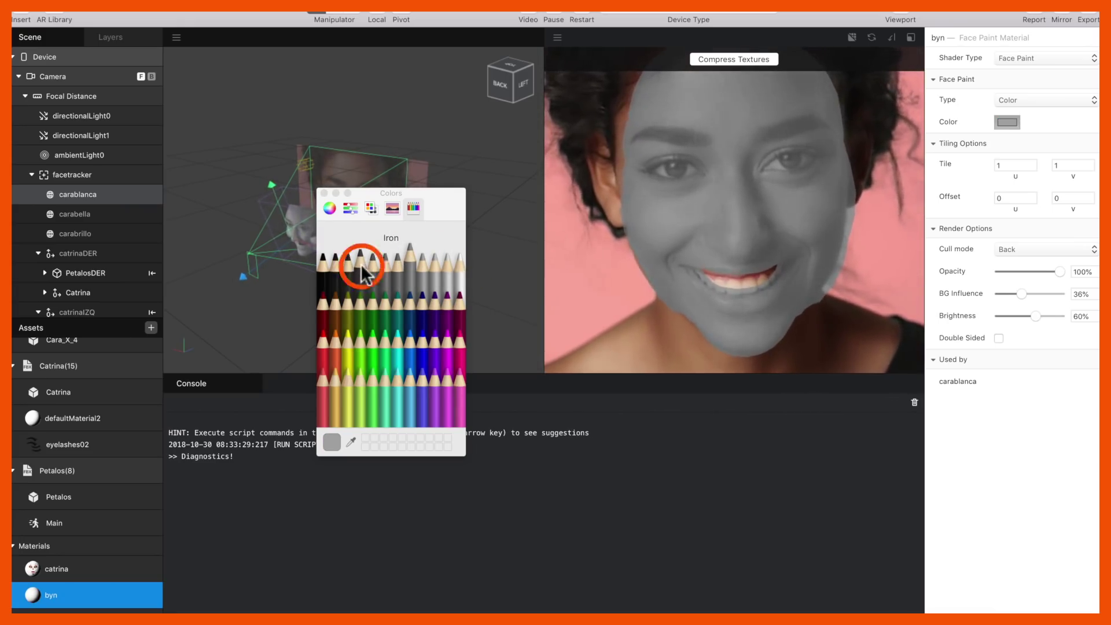
pyautogui.click(457, 267)
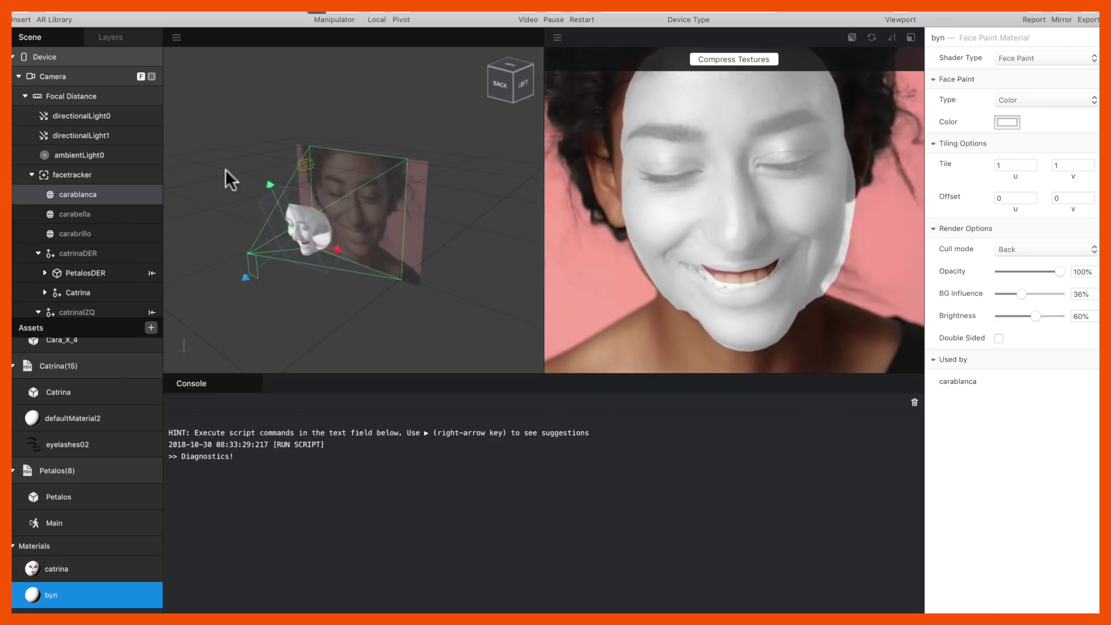
# - Hide the carablanca face mesh and make the carabella face mesh visible
pyautogui.doubleClick(92, 197)
pyautogui.click(997, 98)
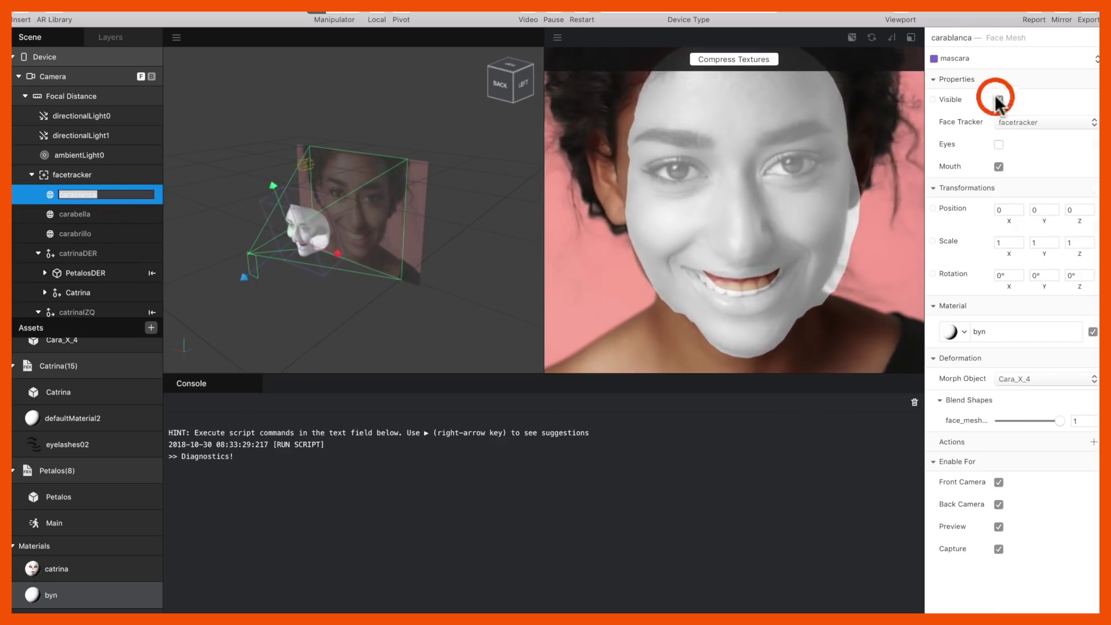
pyautogui.click(85, 213)
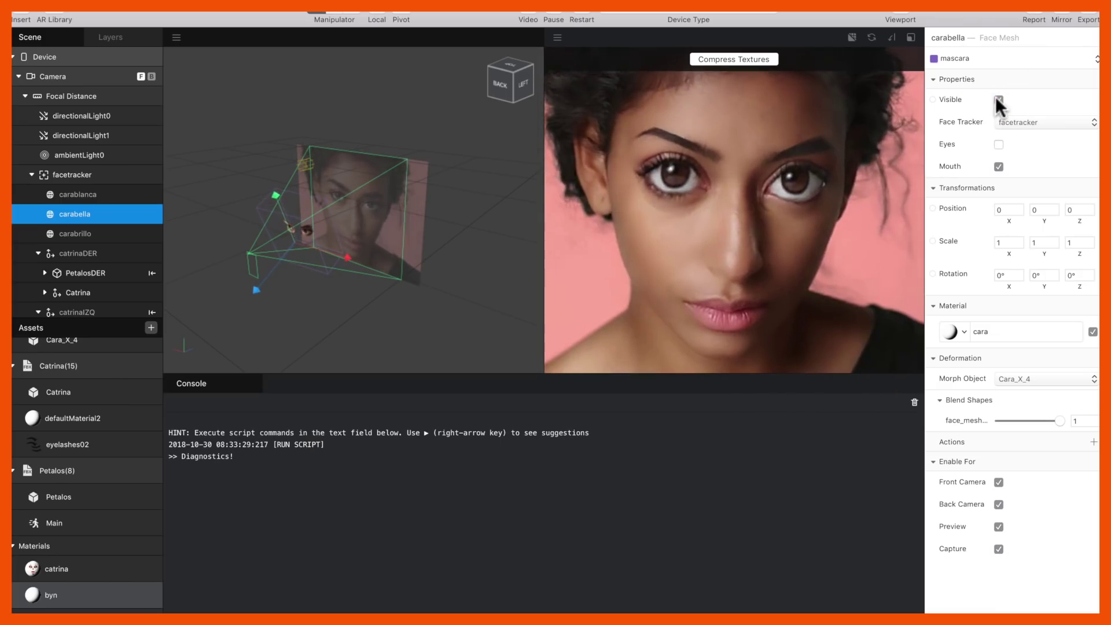
pyautogui.click(998, 99)
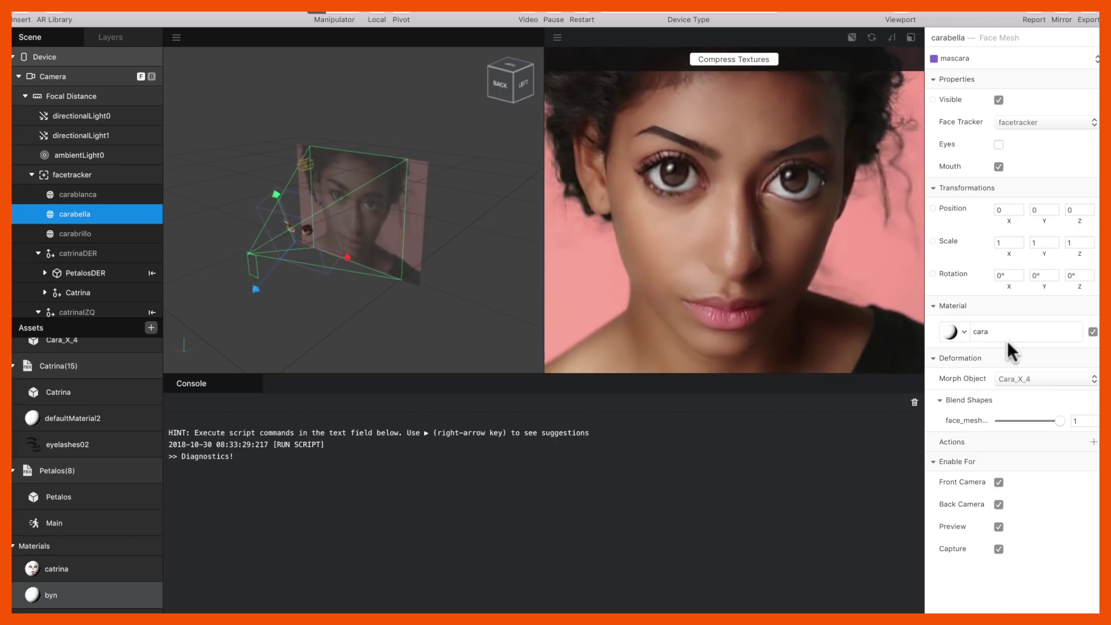
# - Switch the carabella mesh's cara material off and back on, and open the cara material's properties
pyautogui.click(1092, 332)
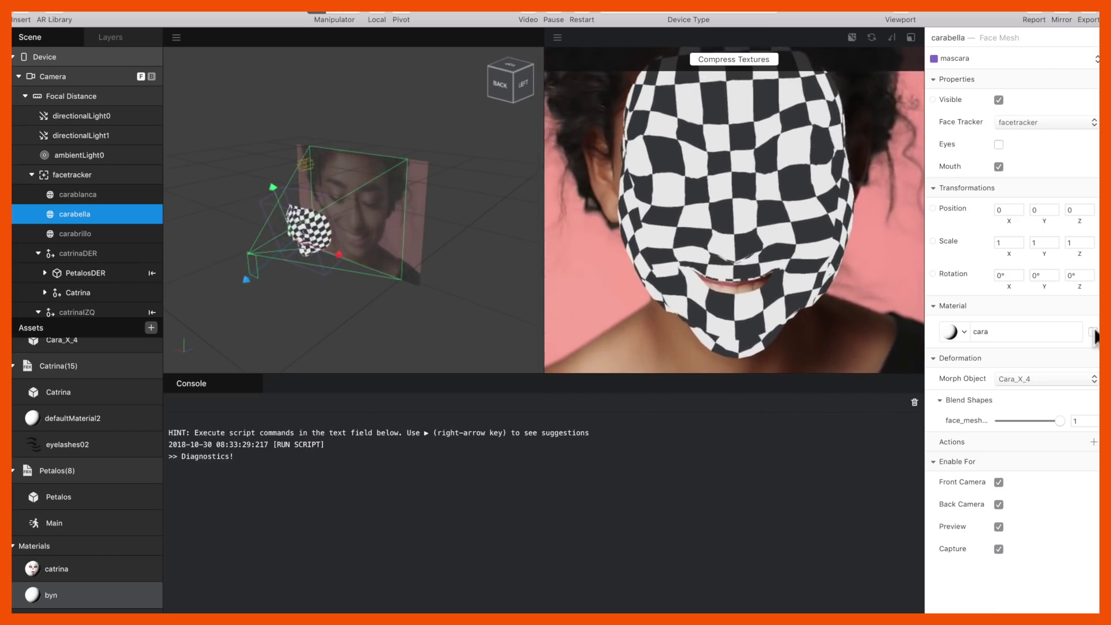
pyautogui.click(1092, 331)
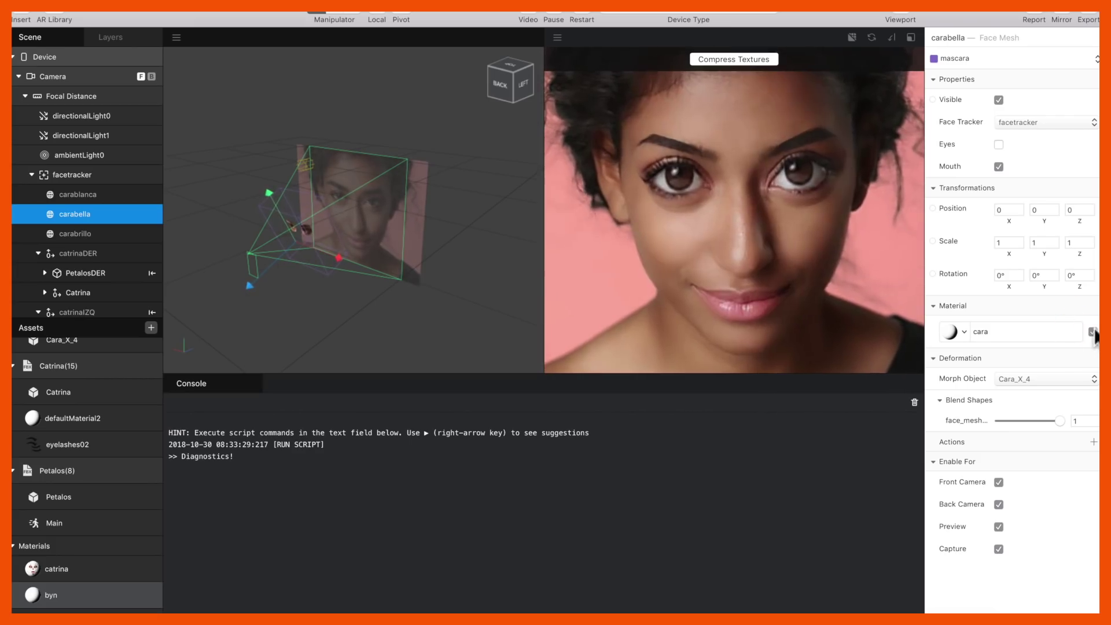
pyautogui.click(983, 327)
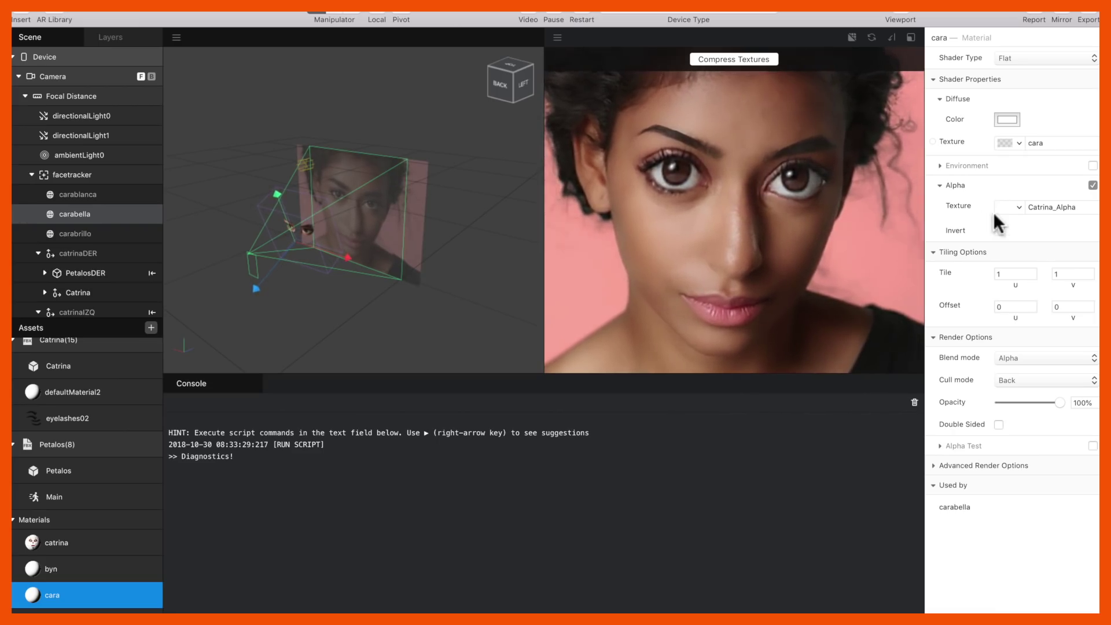
# - Review the alpha texture choices of the cara material, and turn its Alpha off and back on
pyautogui.click(1018, 207)
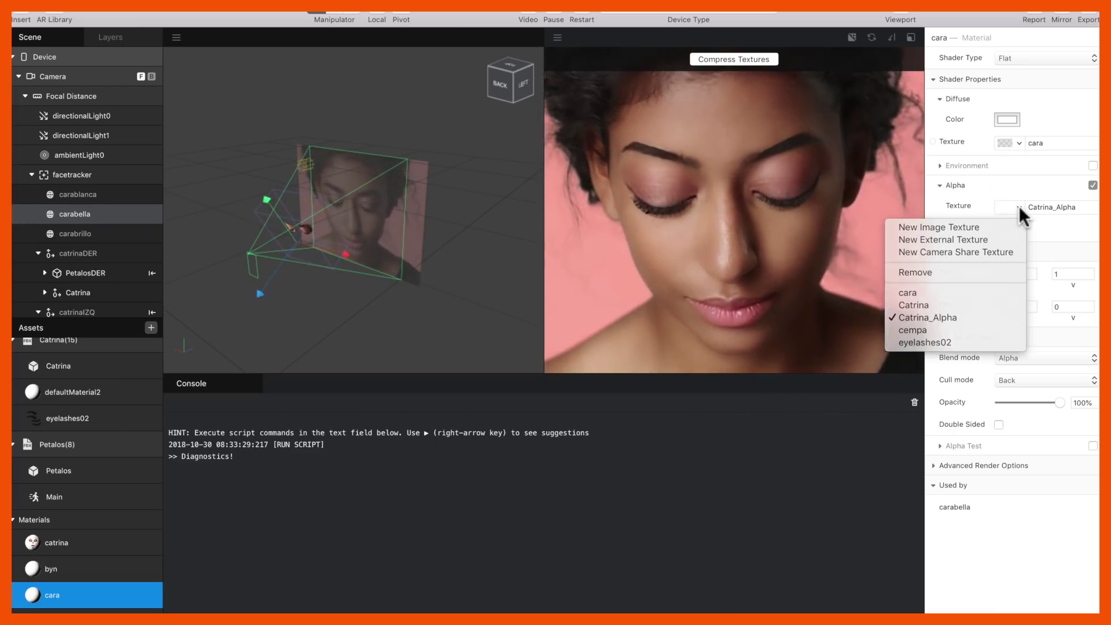
pyautogui.click(1018, 206)
pyautogui.click(1092, 185)
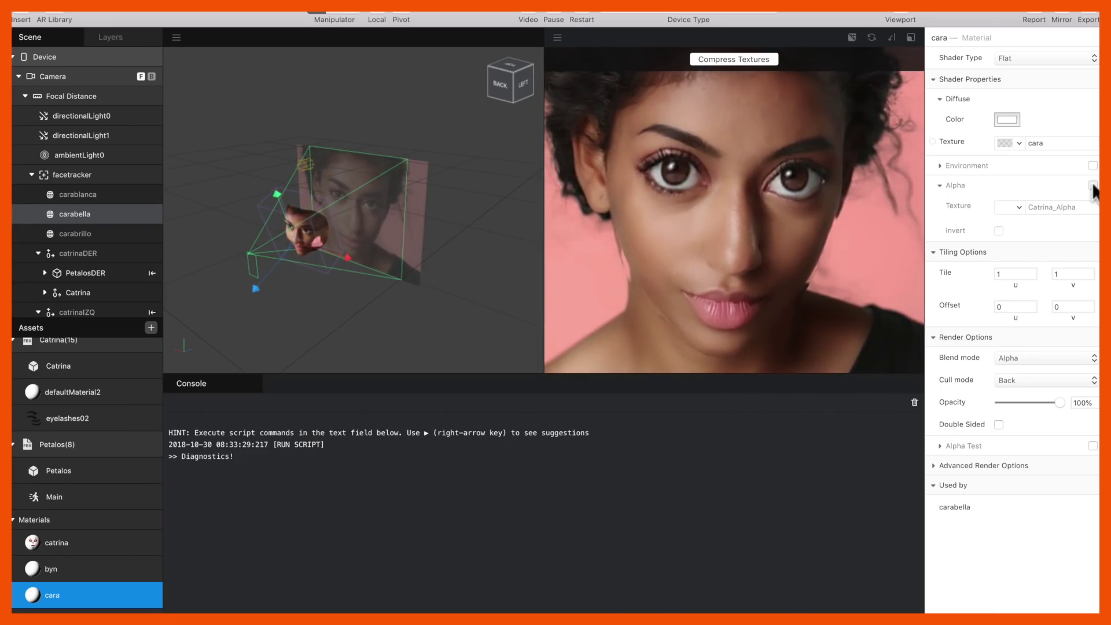
pyautogui.click(1092, 185)
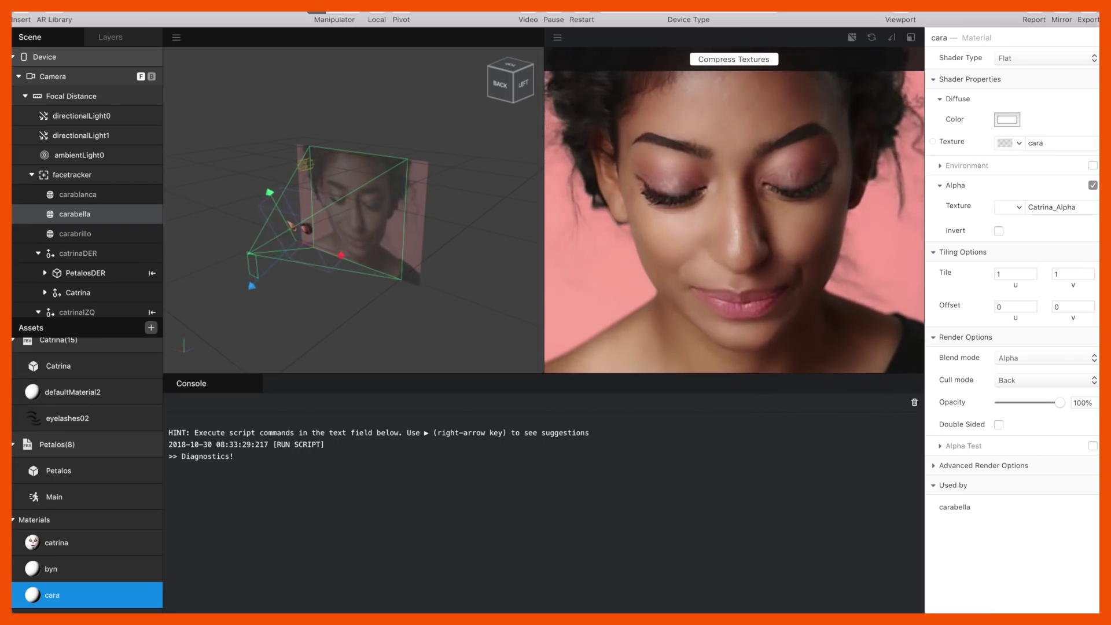
# - Get the face reference assets and save them into the #Catrina folder on the Desktop
pyautogui.click(307, 6)
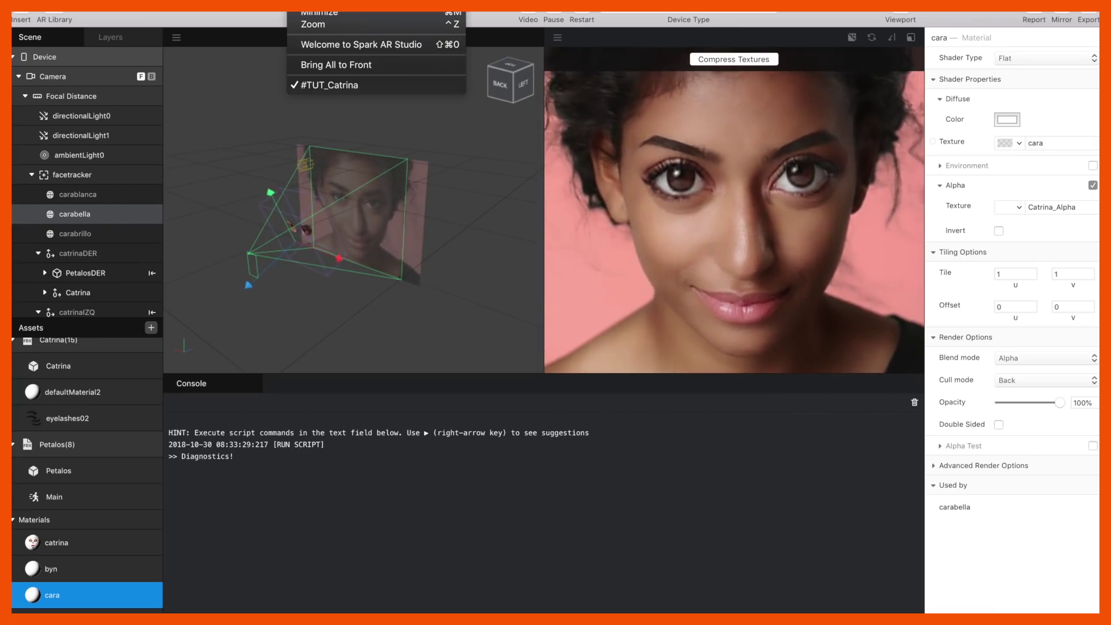
pyautogui.moveTo(353, 5)
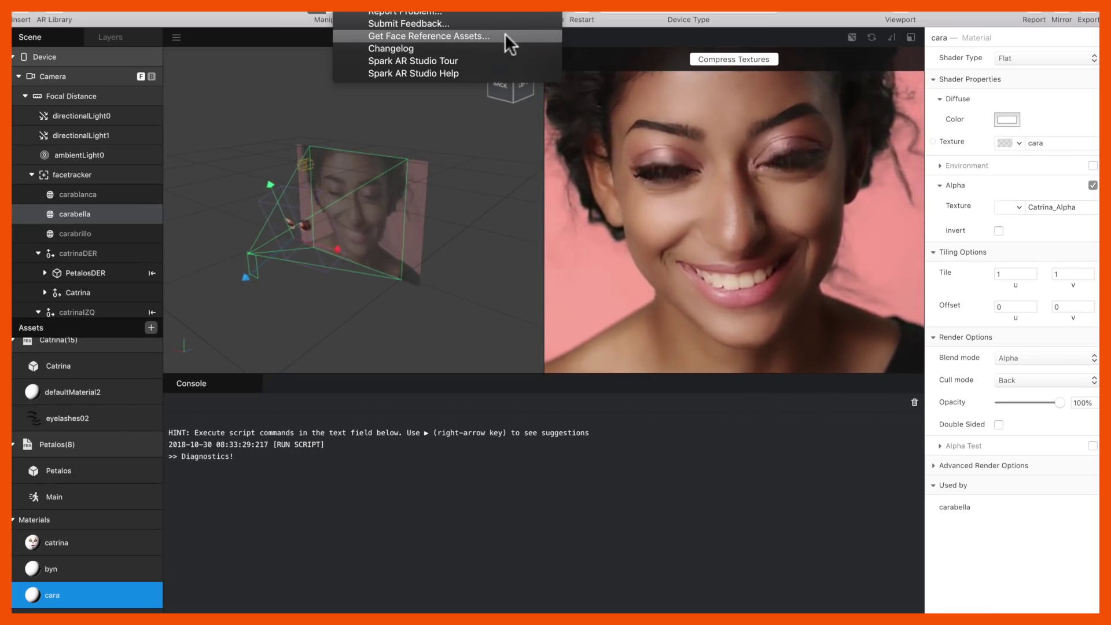
pyautogui.click(504, 35)
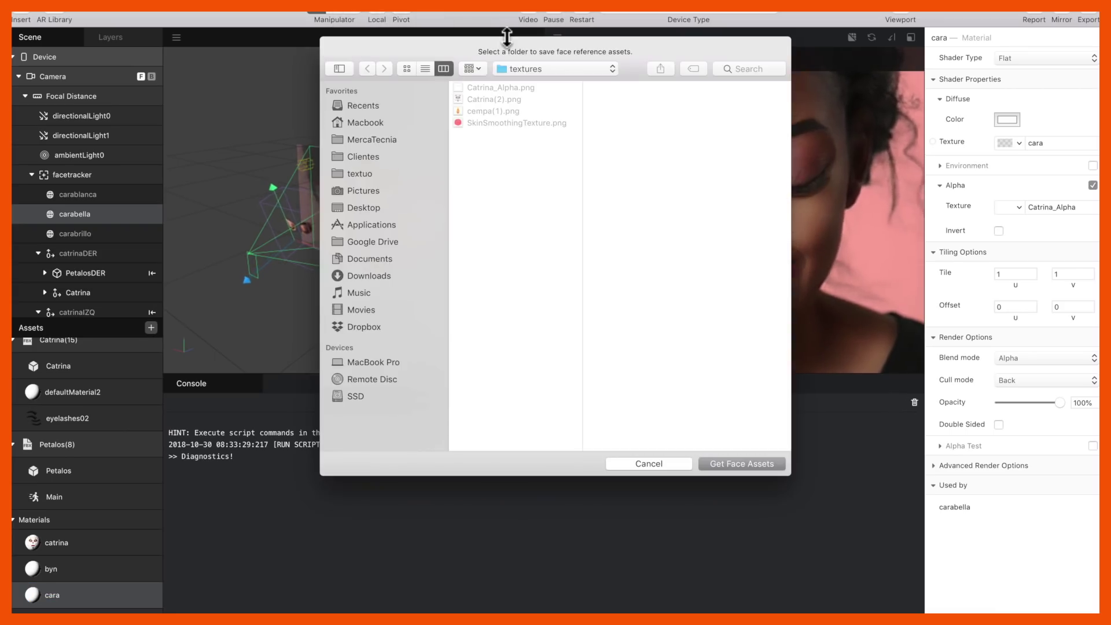
pyautogui.click(506, 69)
pyautogui.click(509, 79)
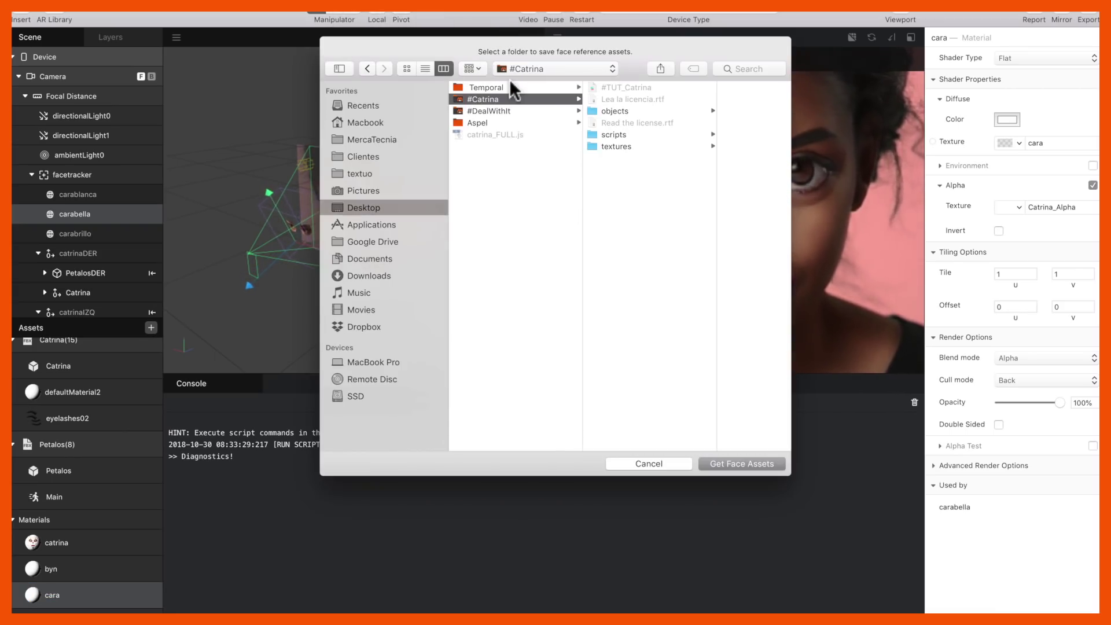
pyautogui.click(720, 460)
# - Preview the face mesh files in the reference assets' Mesh folder, including face_mesh.dae and face_mesh.fbx
pyautogui.click(547, 184)
pyautogui.press('space')
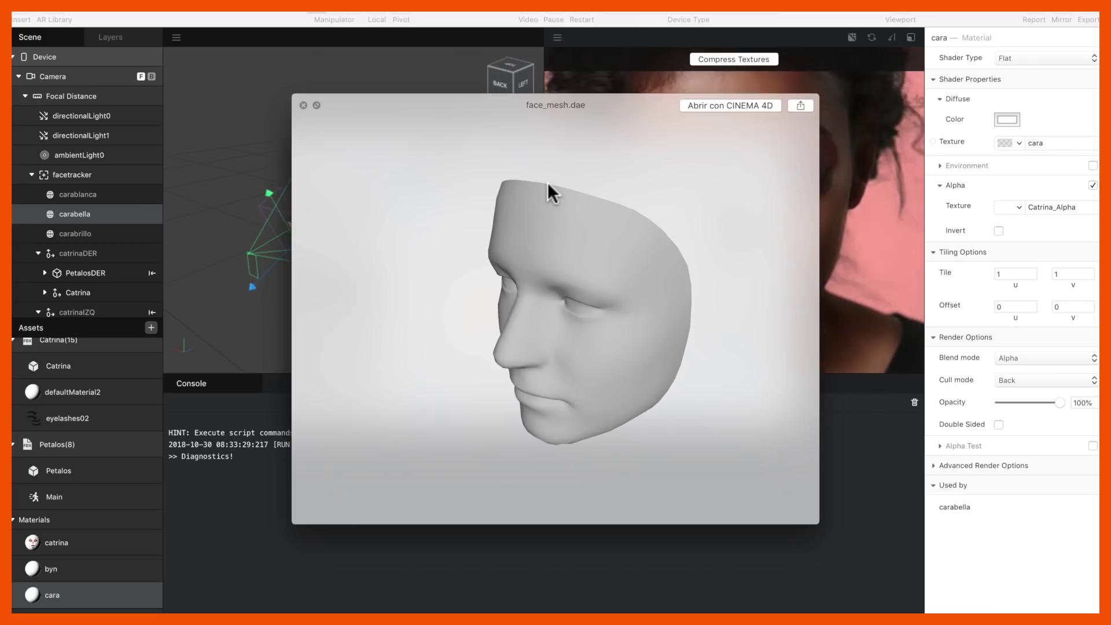
pyautogui.press('Down')
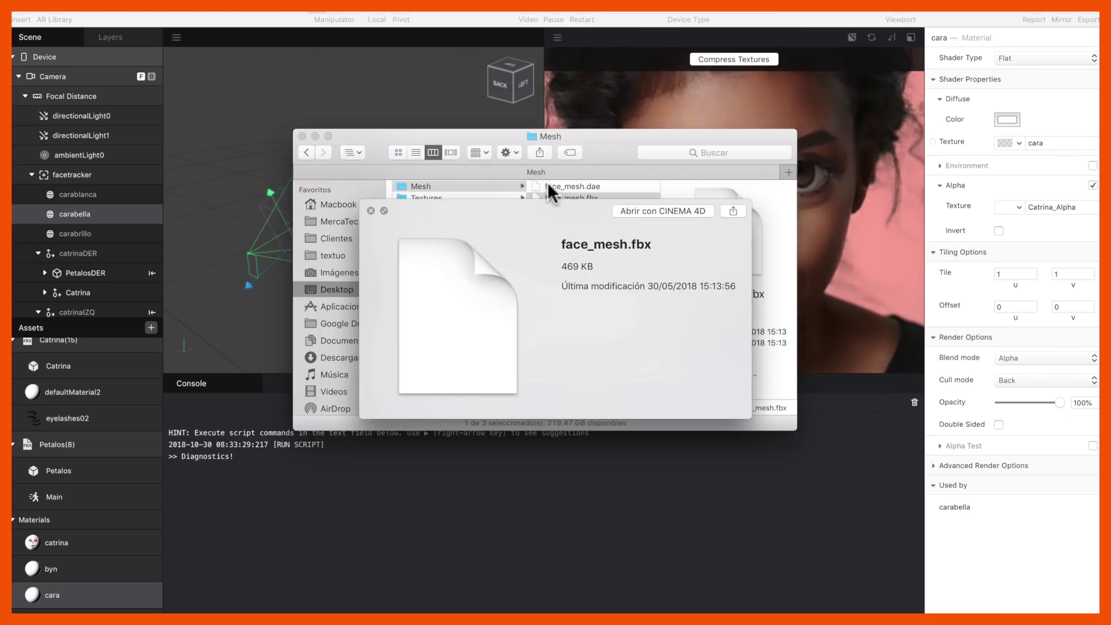
pyautogui.press('Down')
pyautogui.press('Up')
pyautogui.press('Up')
pyautogui.press('space')
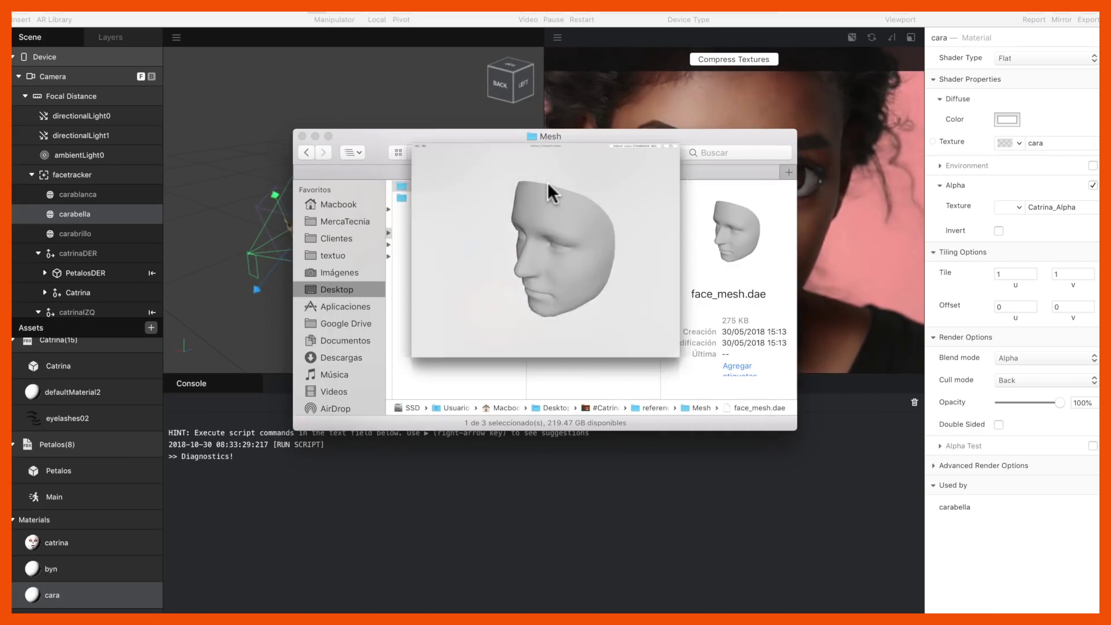
# - Open the reference face mesh from the Mesh folder in Cinema 4D
pyautogui.click(544, 196)
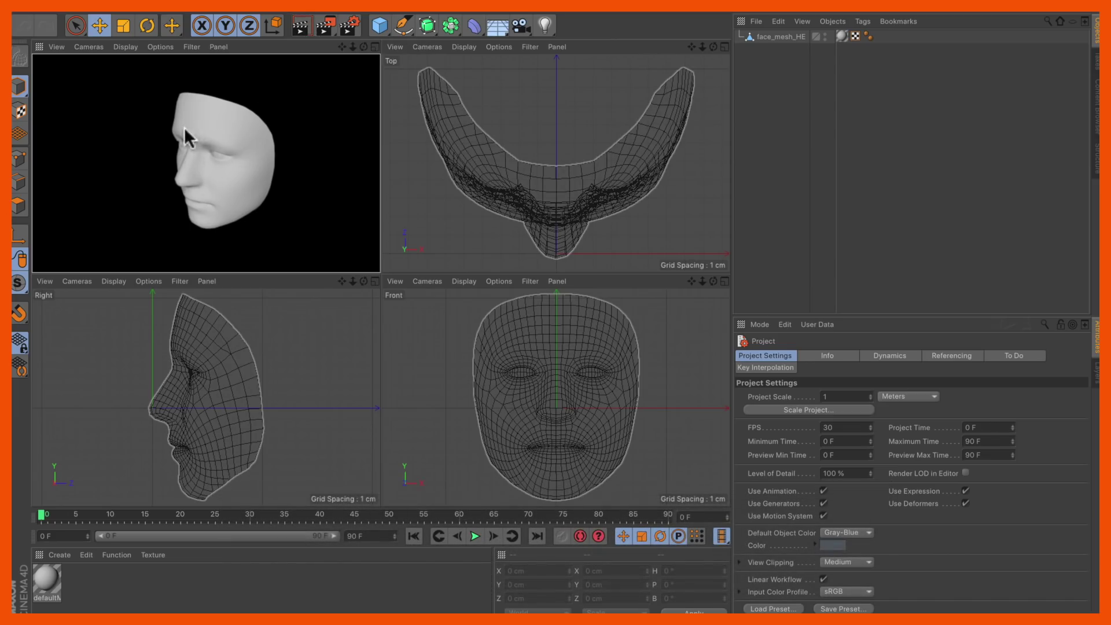
pyautogui.click(201, 229)
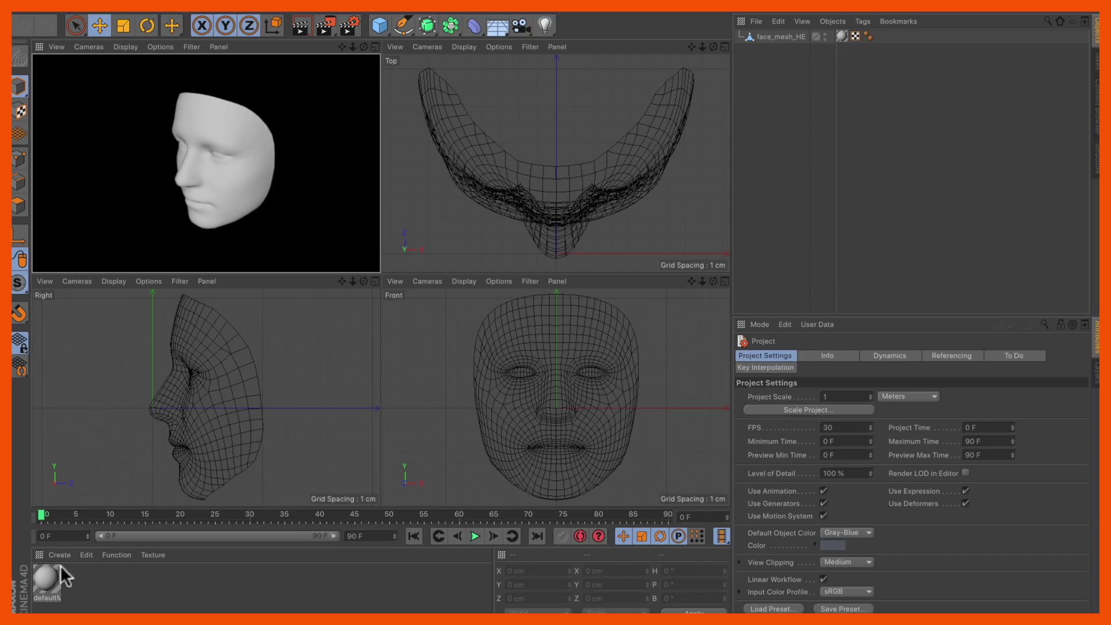
# - Load face_female.png from the reference Textures folder as the color texture of the face mesh's defaultMaterial
pyautogui.doubleClick(45, 583)
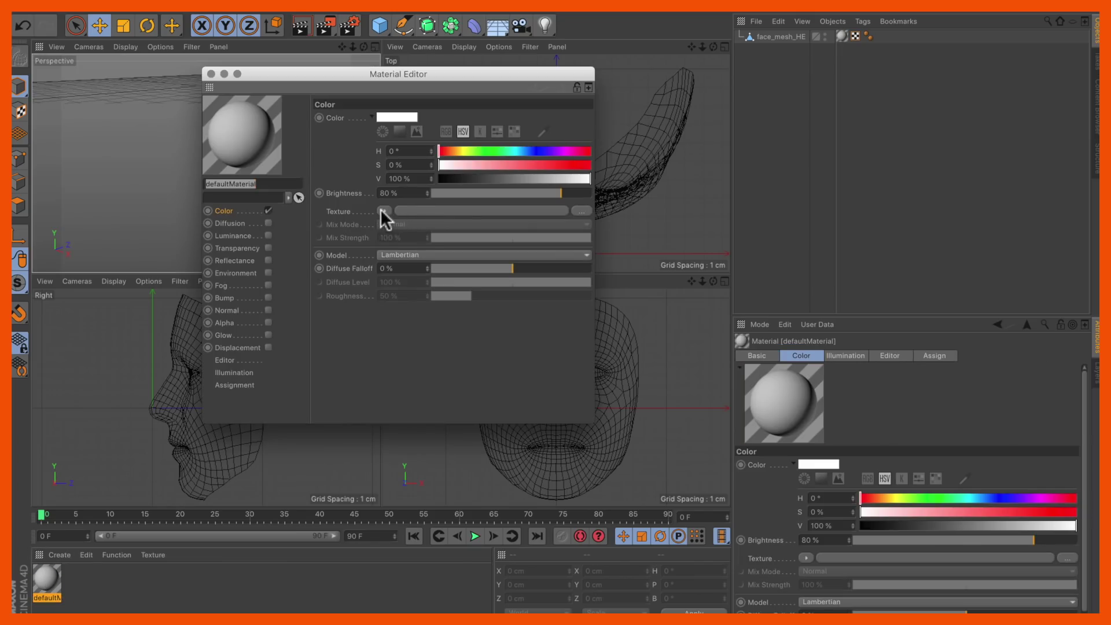
pyautogui.click(383, 211)
pyautogui.click(396, 233)
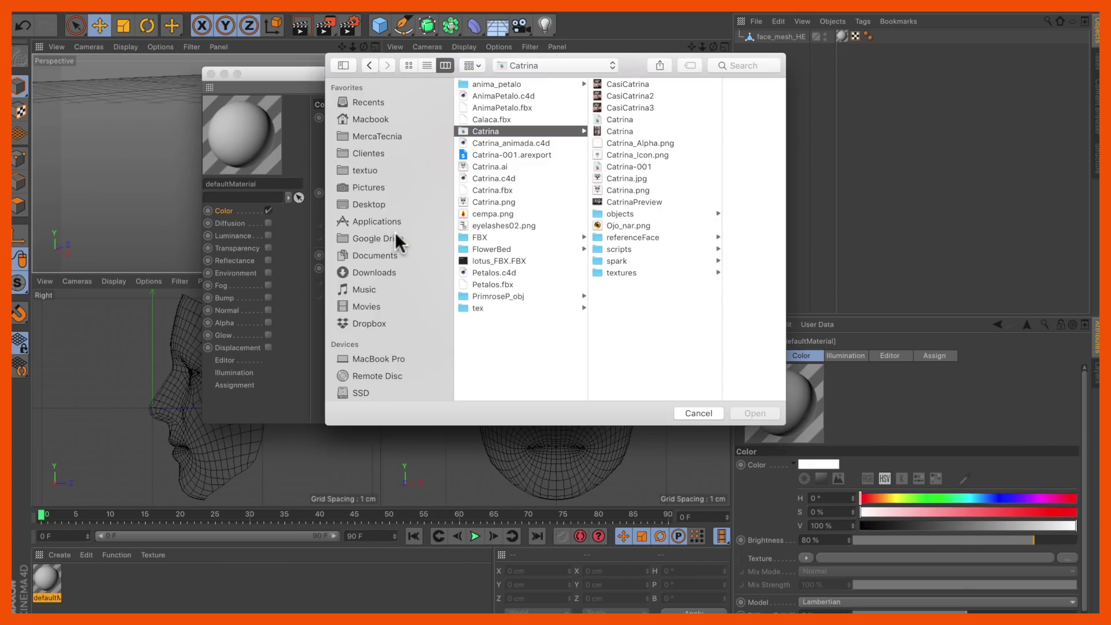
pyautogui.click(607, 66)
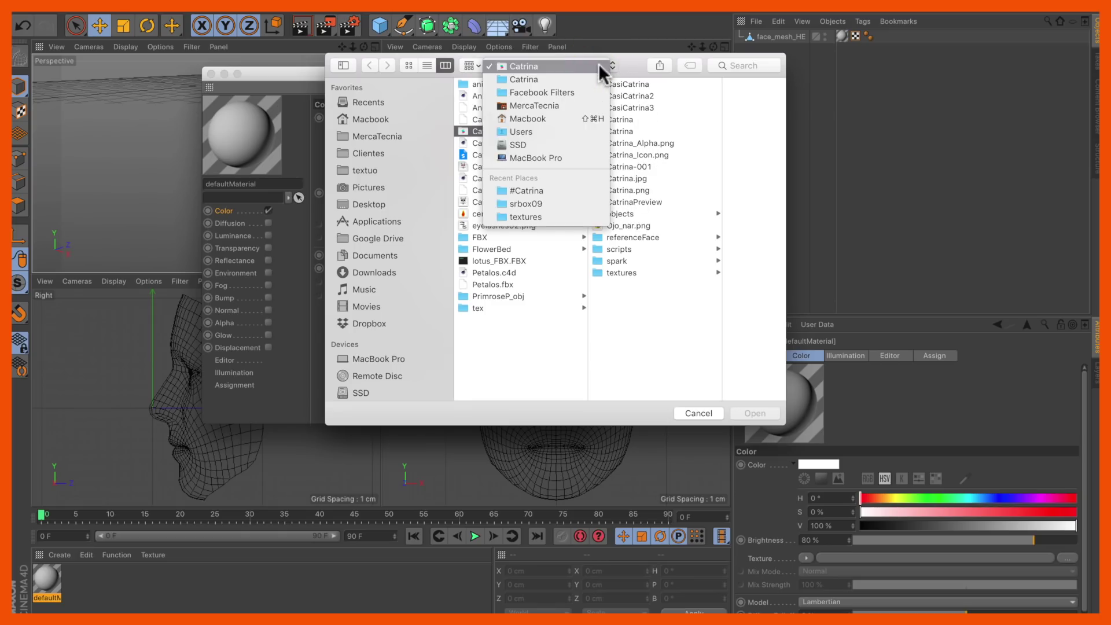
pyautogui.click(545, 188)
pyautogui.click(628, 131)
pyautogui.click(688, 80)
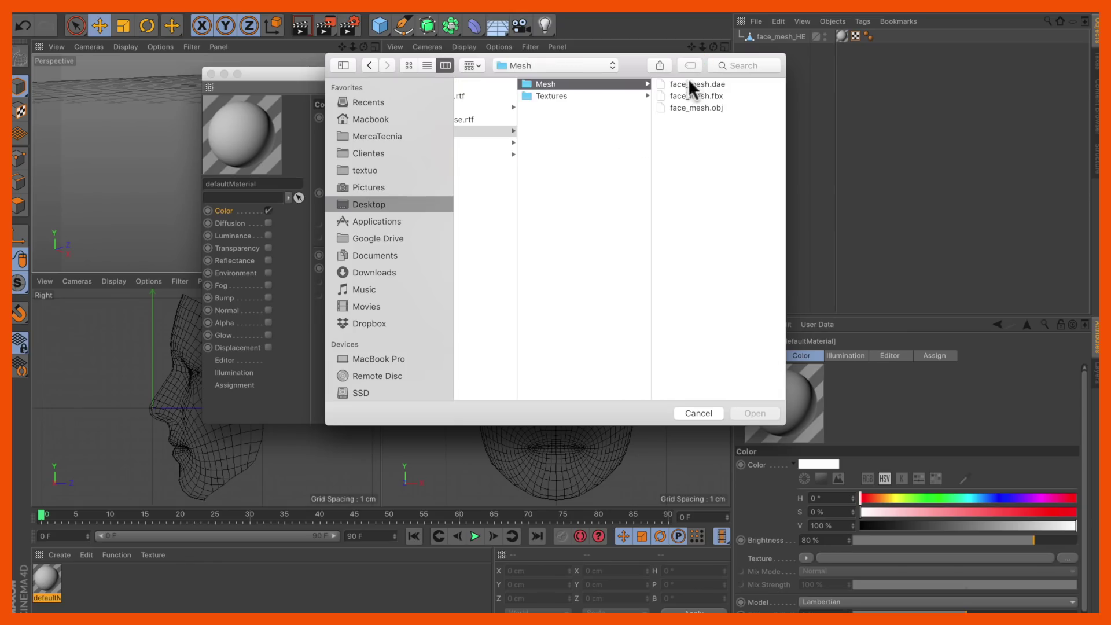
pyautogui.click(590, 95)
pyautogui.click(710, 84)
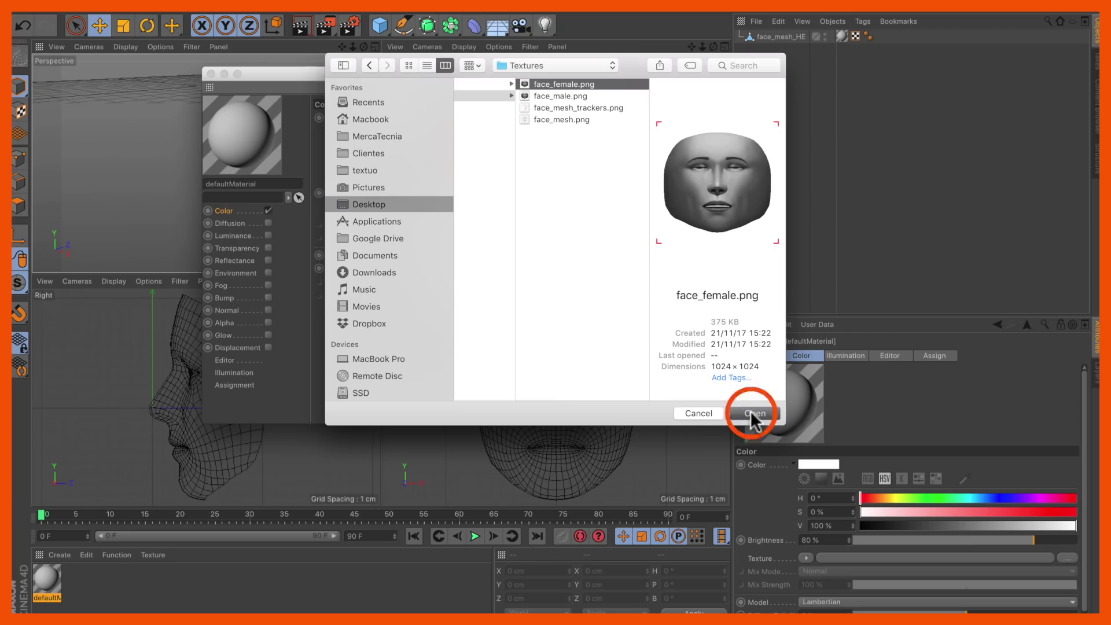
pyautogui.click(750, 412)
pyautogui.click(651, 202)
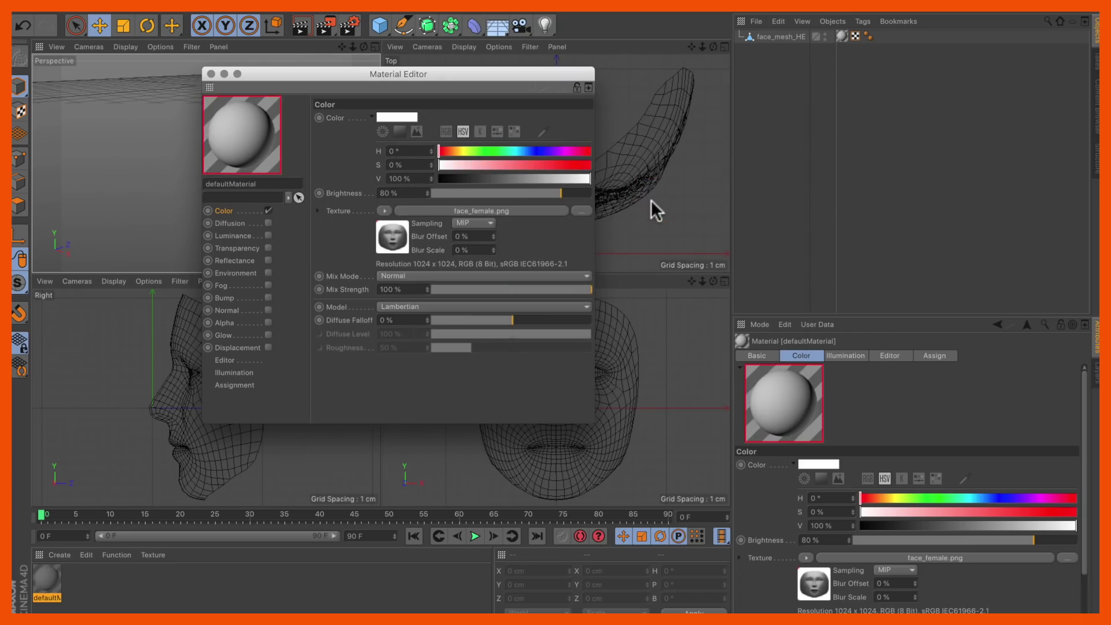
# - Set the material's color brightness to 100 %, and render the perspective view with the applied texture
pyautogui.click(564, 192)
pyautogui.moveTo(576, 191); pyautogui.dragTo(619, 195)
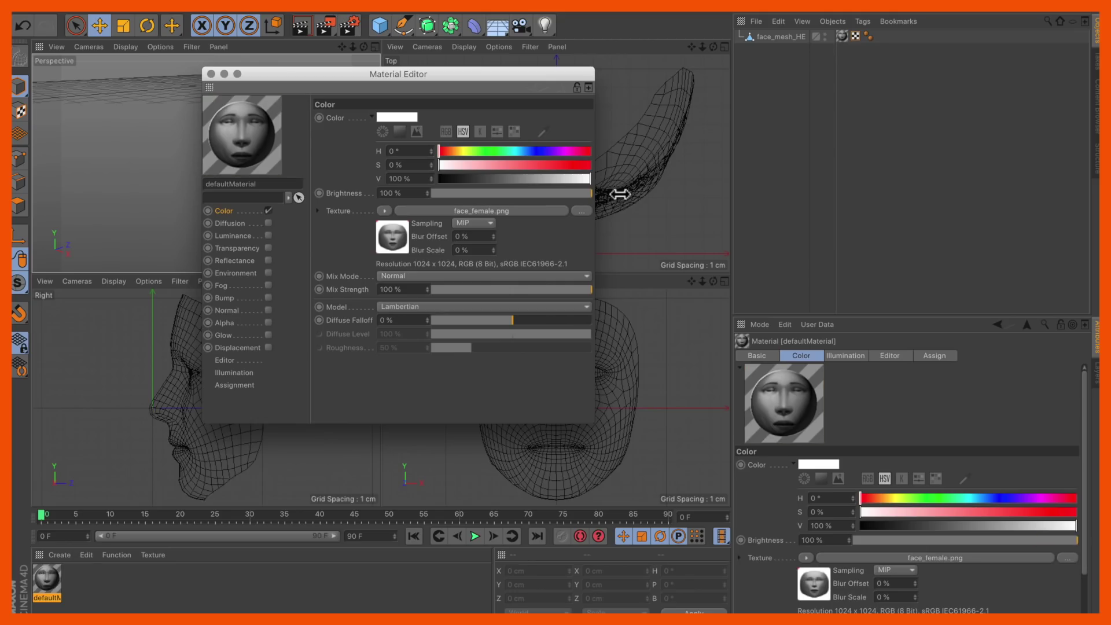
pyautogui.click(212, 74)
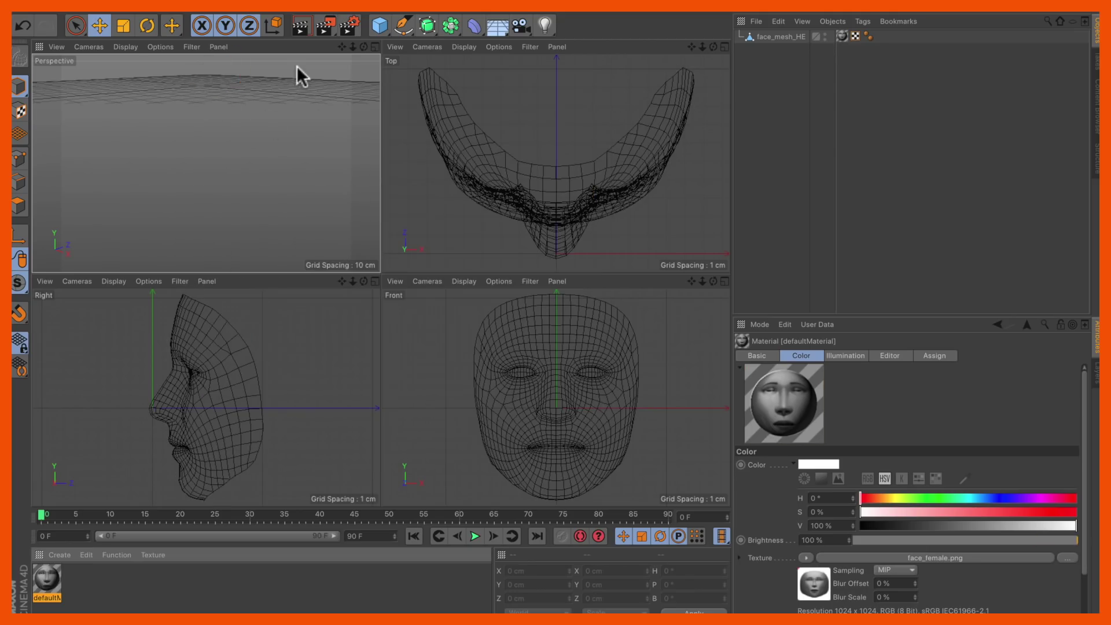
pyautogui.click(301, 26)
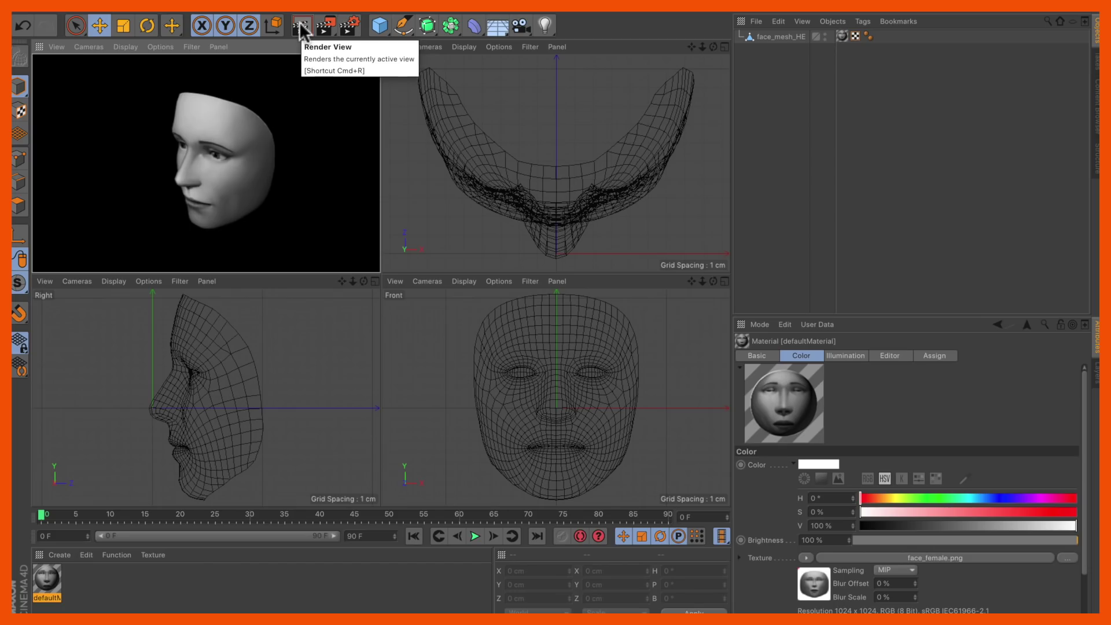
# - Select the band of points around both eyes of the face_mesh_HE object in the front view with Rectangle Selection
pyautogui.moveTo(703, 283)
pyautogui.mouseDown()
pyautogui.moveTo(697, 311)
pyautogui.moveTo(697, 283)
pyautogui.moveTo(687, 287)
pyautogui.mouseUp()
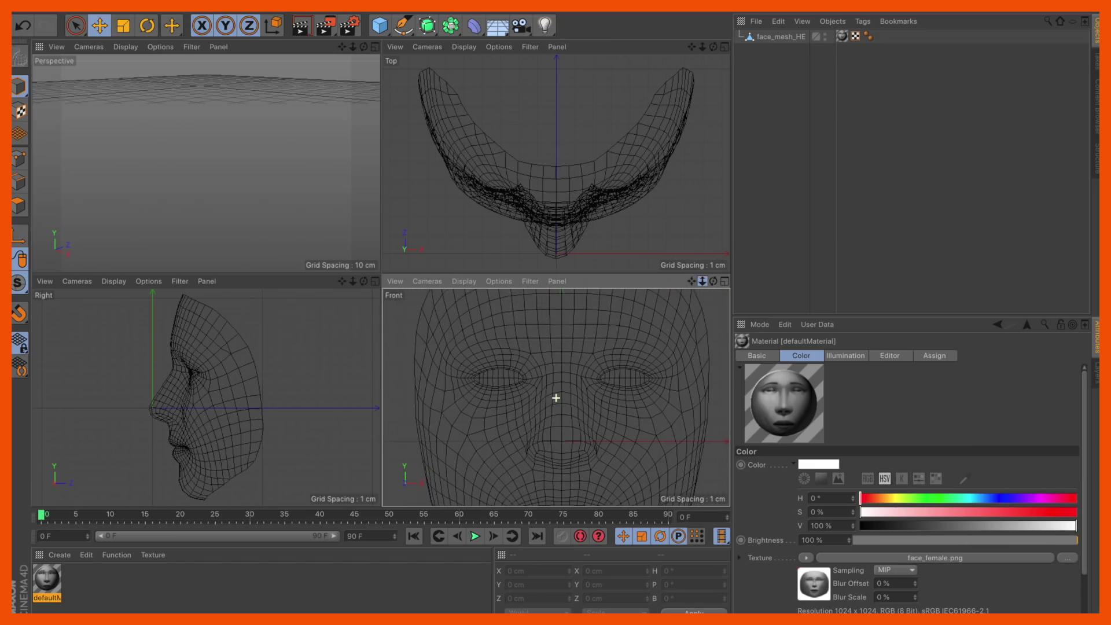
pyautogui.click(20, 159)
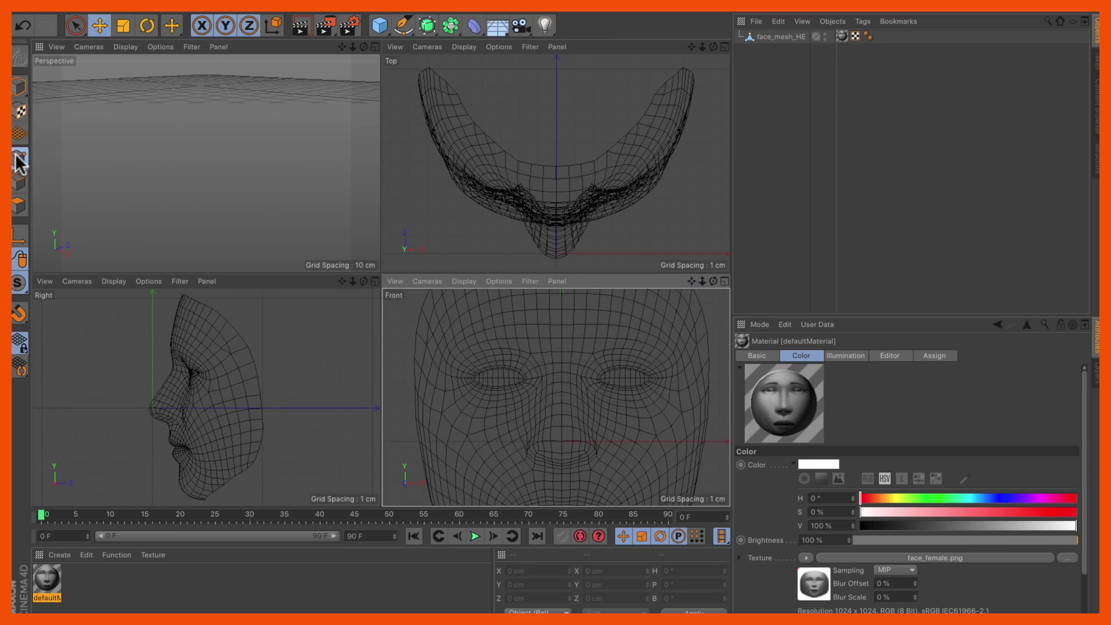
pyautogui.click(75, 25)
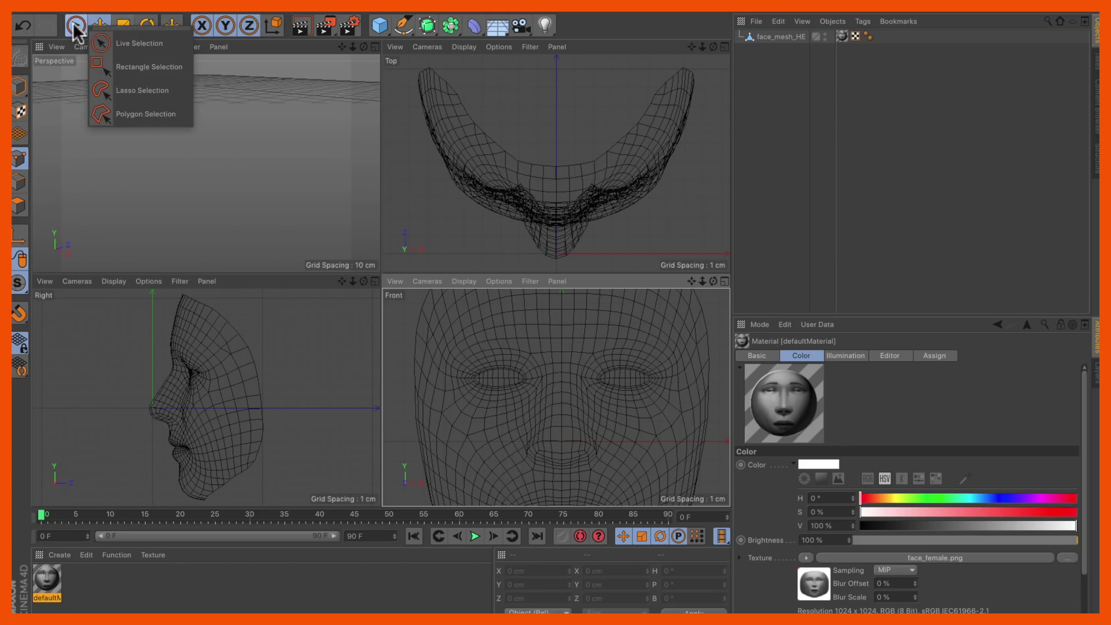
pyautogui.click(109, 67)
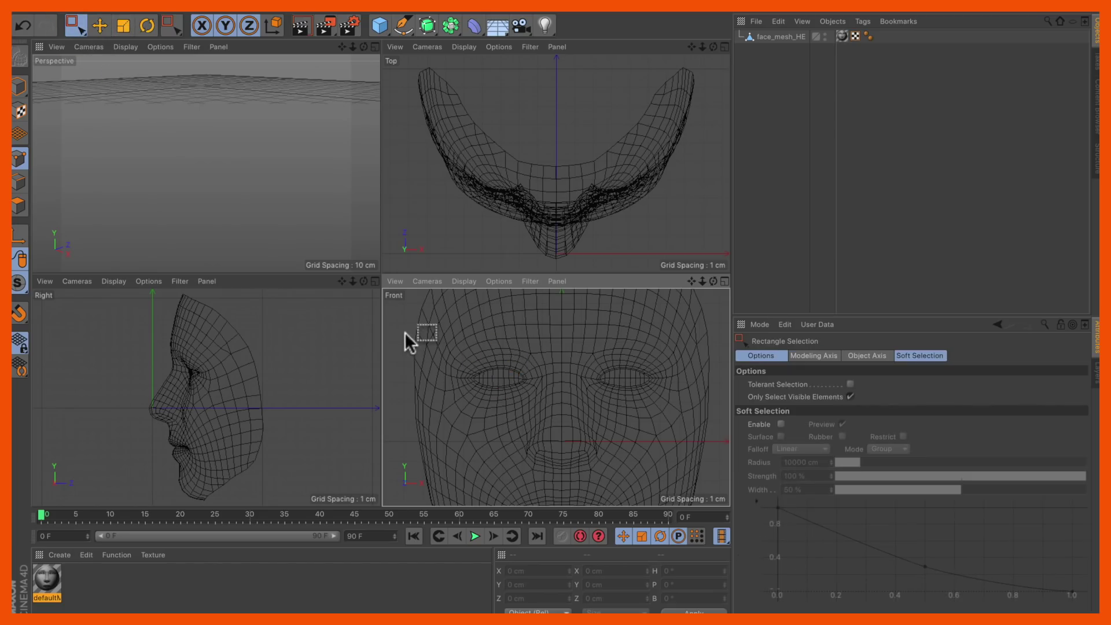
pyautogui.moveTo(405, 333); pyautogui.dragTo(727, 426)
pyautogui.click(781, 36)
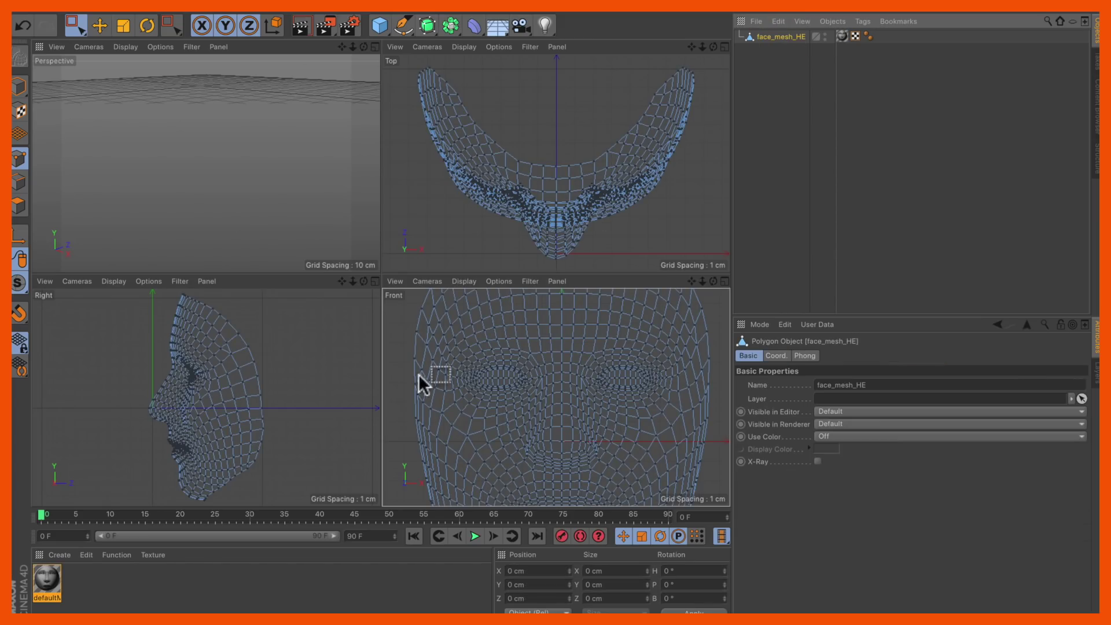
pyautogui.moveTo(402, 334); pyautogui.dragTo(720, 422)
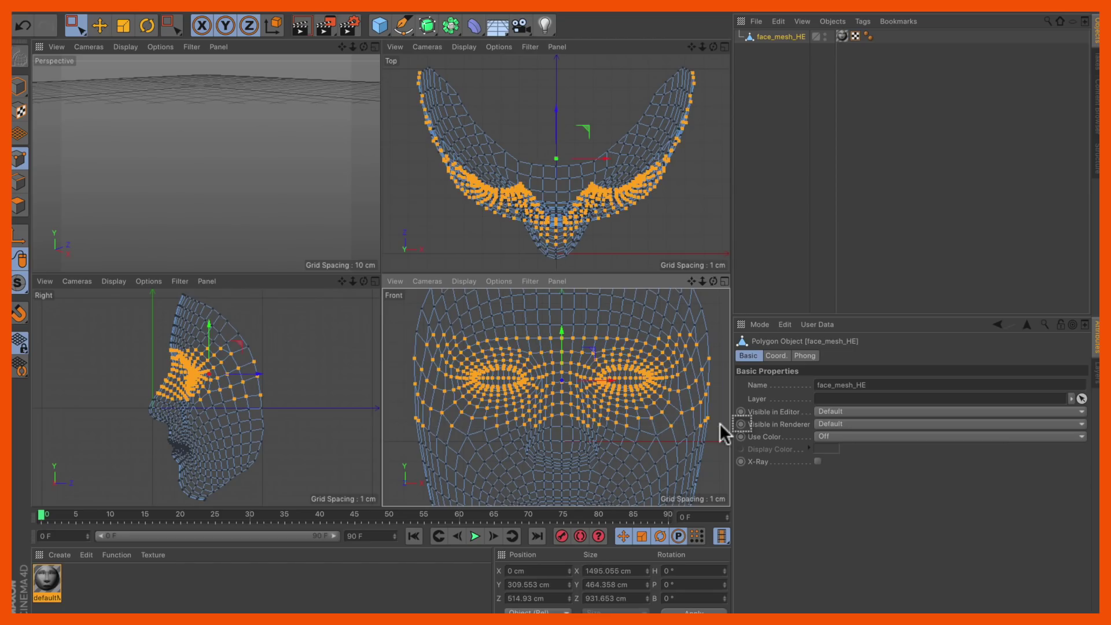
# - Scale the selected eye-area points to about 529 cm in Y and 1889 cm in X, and render the front view
pyautogui.click(123, 25)
pyautogui.moveTo(560, 325); pyautogui.dragTo(561, 318)
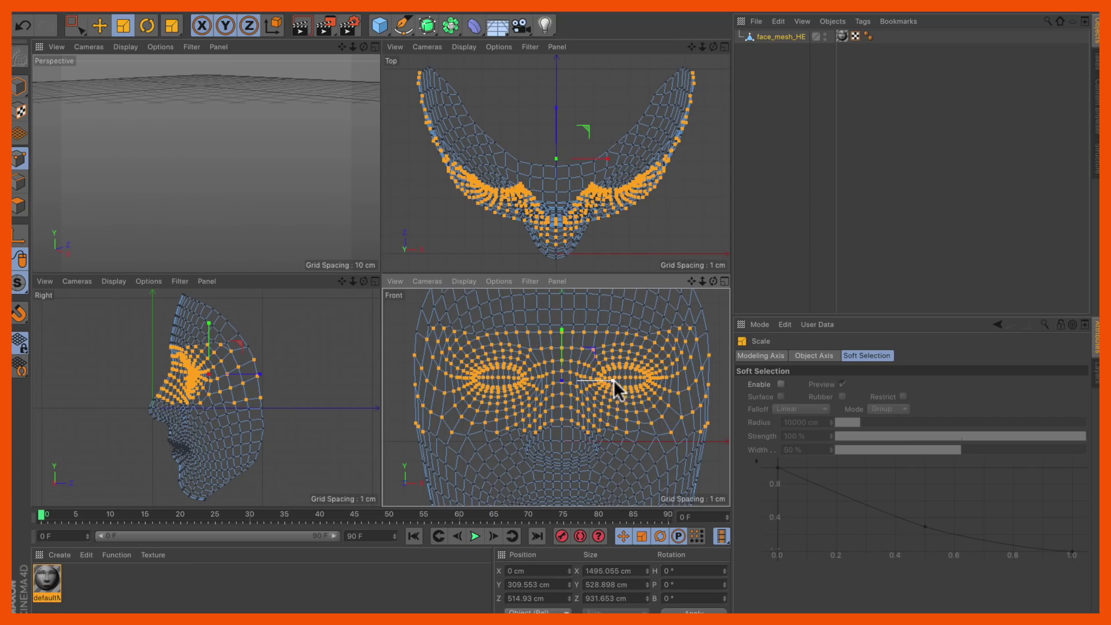
pyautogui.moveTo(613, 380); pyautogui.dragTo(625, 380)
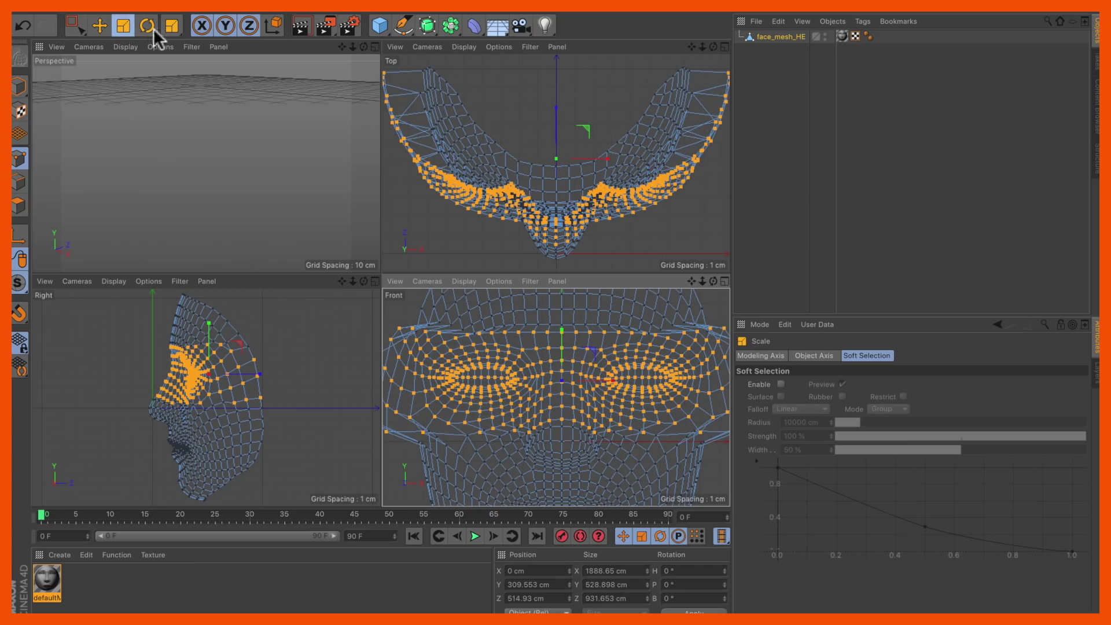
pyautogui.click(302, 26)
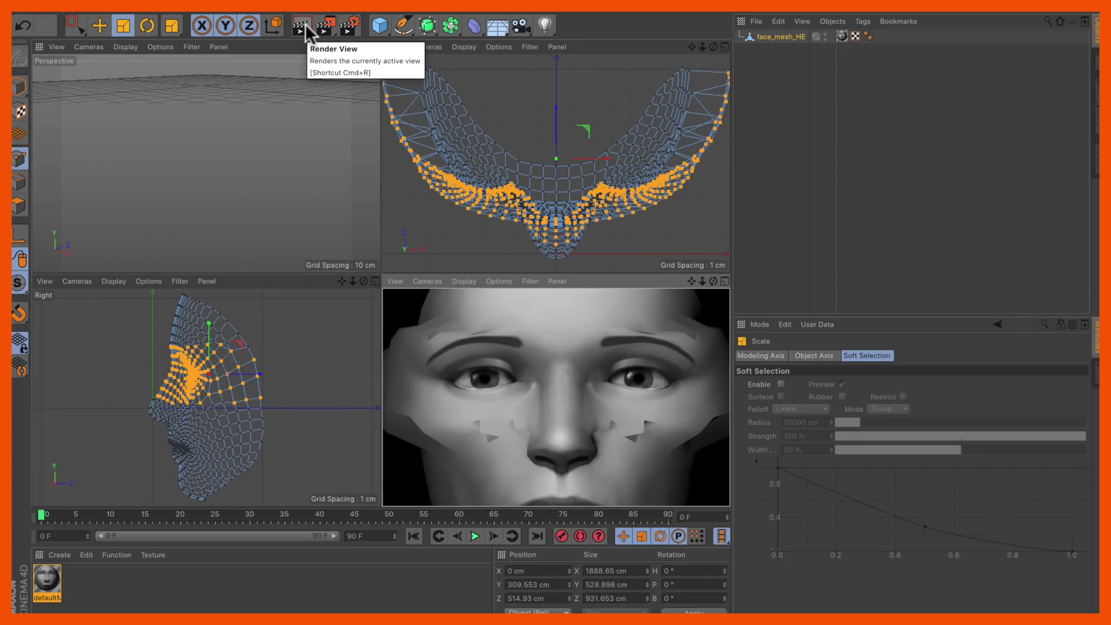
# - Undo the vertical and horizontal scaling of the eye-area points
pyautogui.press('super+z')
pyautogui.press('super+z')
pyautogui.press('super+z')
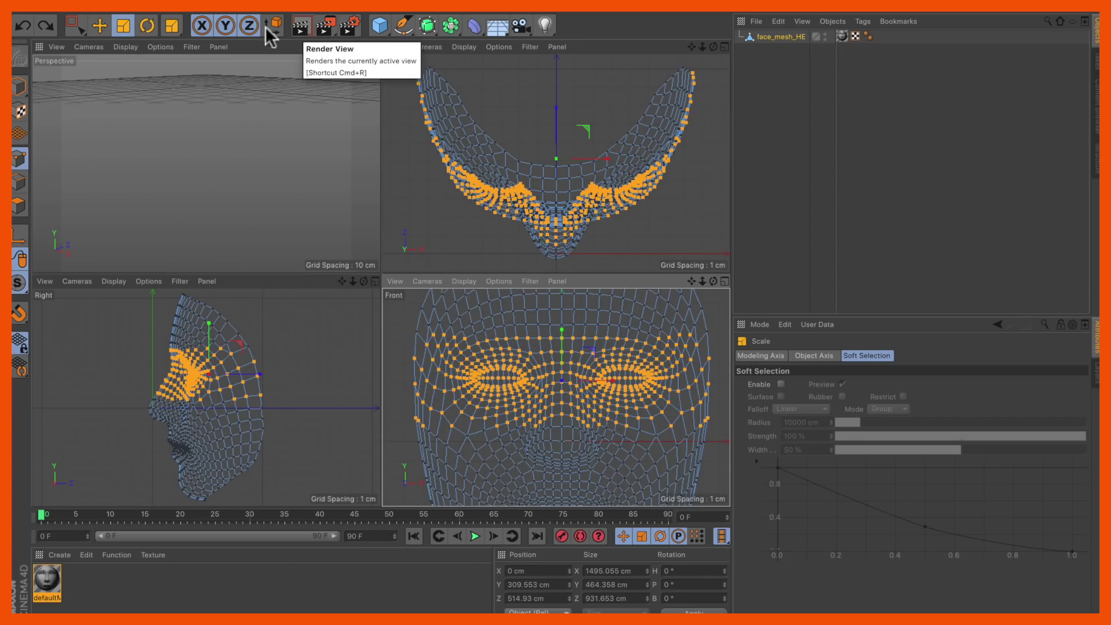
# - Select only the points around the left-hand eye in the front view with Live Selection, leaving out the stray outer ones
pyautogui.click(75, 21)
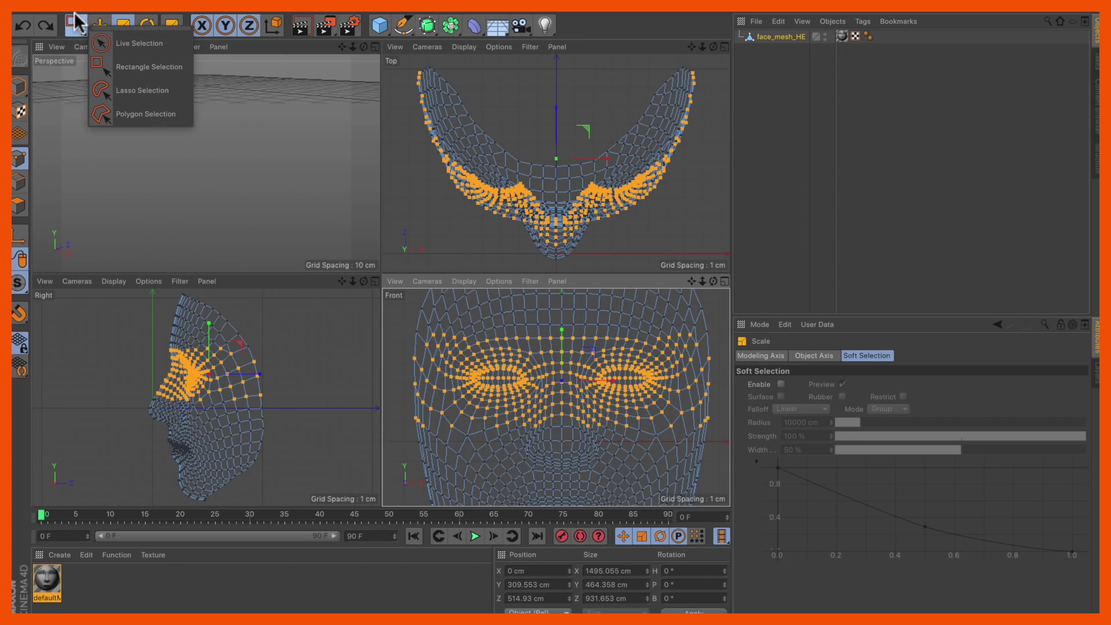
pyautogui.click(101, 43)
pyautogui.click(392, 378)
pyautogui.moveTo(489, 376)
pyautogui.mouseDown()
pyautogui.moveTo(471, 372)
pyautogui.moveTo(484, 384)
pyautogui.mouseUp()
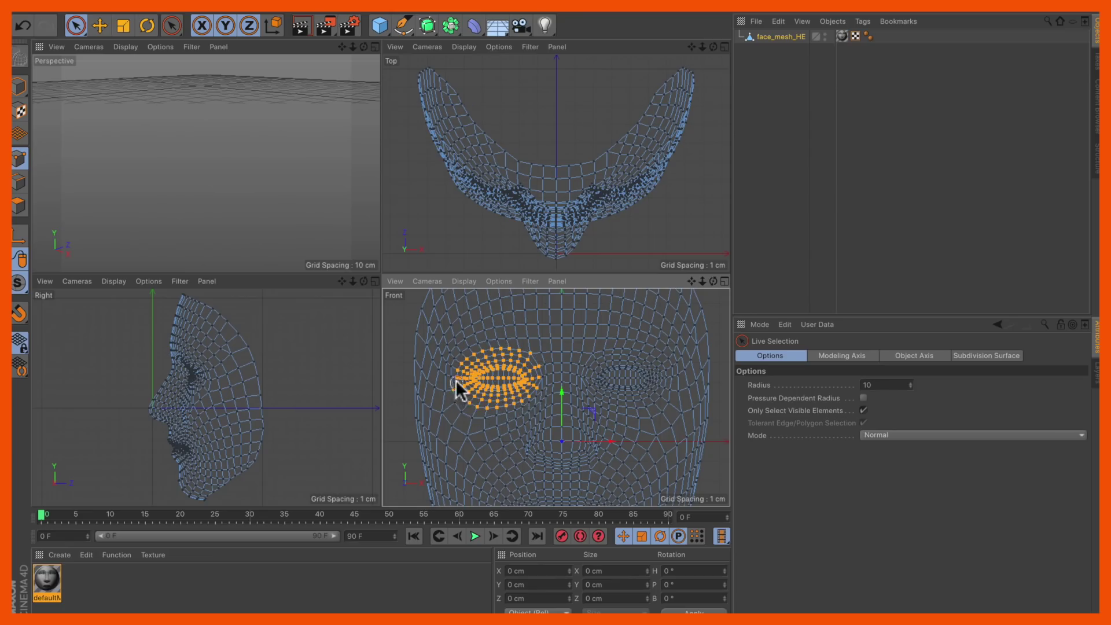
pyautogui.moveTo(461, 363); pyautogui.dragTo(462, 364)
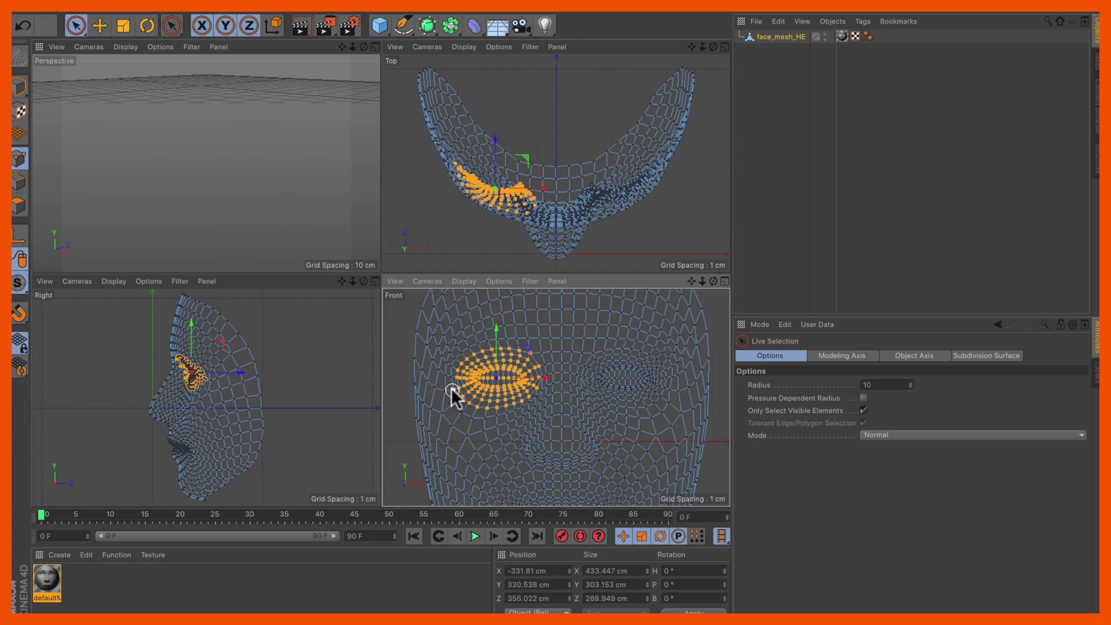
pyautogui.keyDown('ctrl'); pyautogui.click(450, 388); pyautogui.keyUp('ctrl')
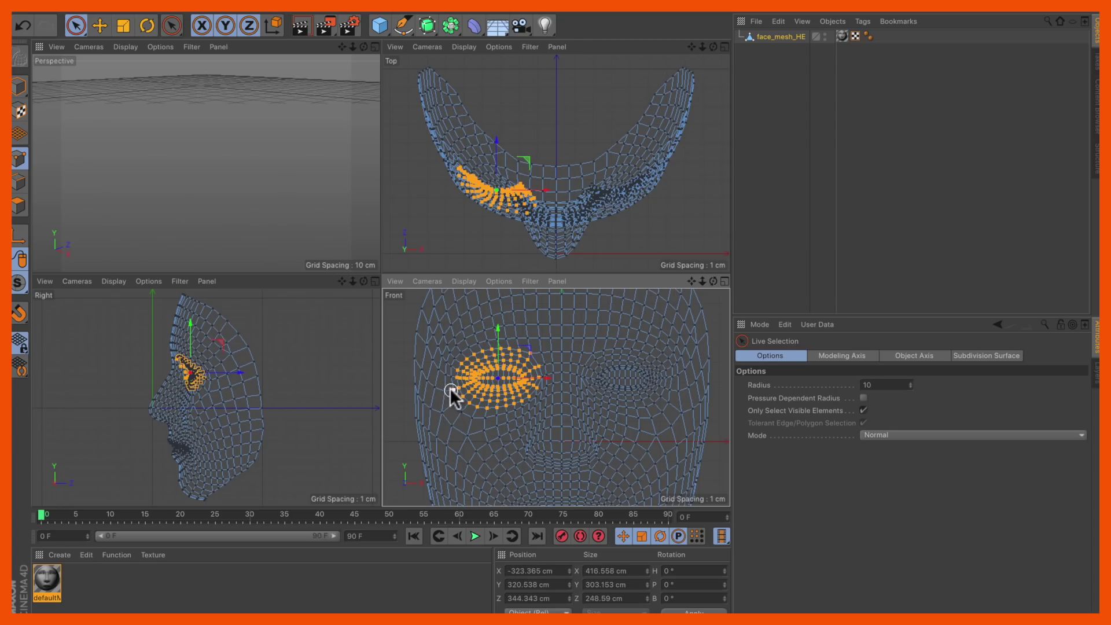
# - Scale the selected eye points to about 372 cm in Y and 437 cm in X, and render the front view
pyautogui.click(123, 25)
pyautogui.moveTo(494, 322); pyautogui.dragTo(498, 314)
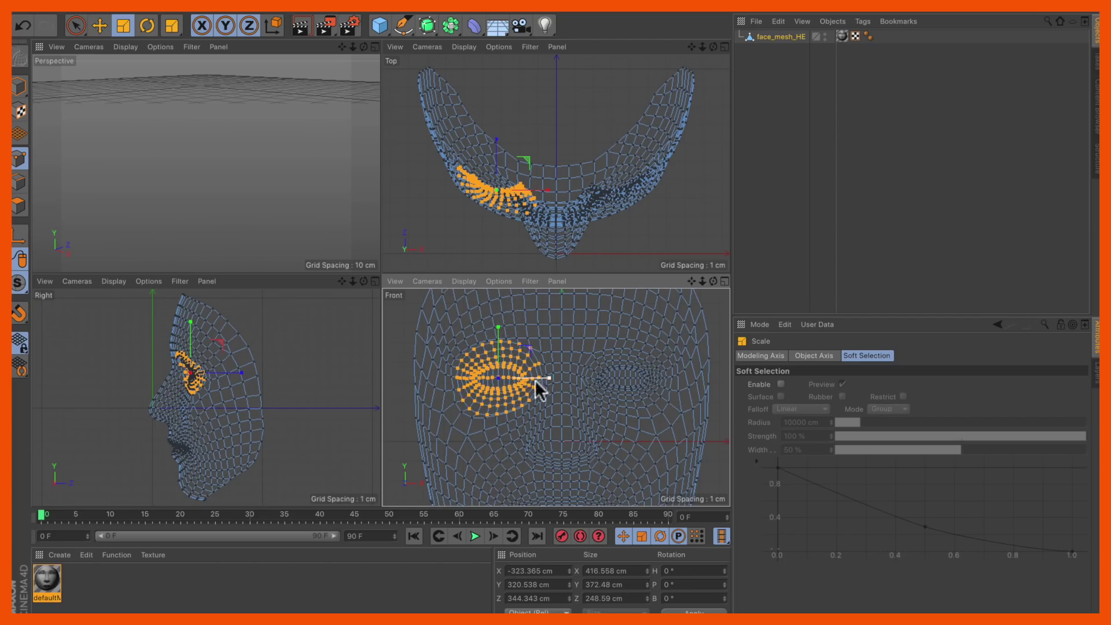
pyautogui.moveTo(549, 378); pyautogui.dragTo(555, 384)
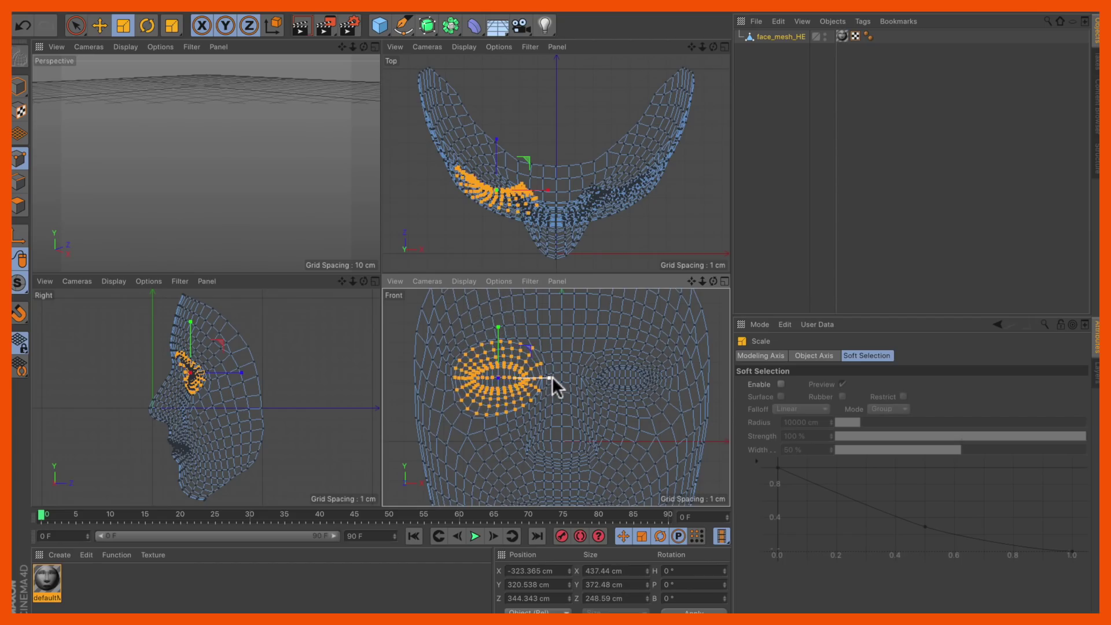
pyautogui.click(301, 27)
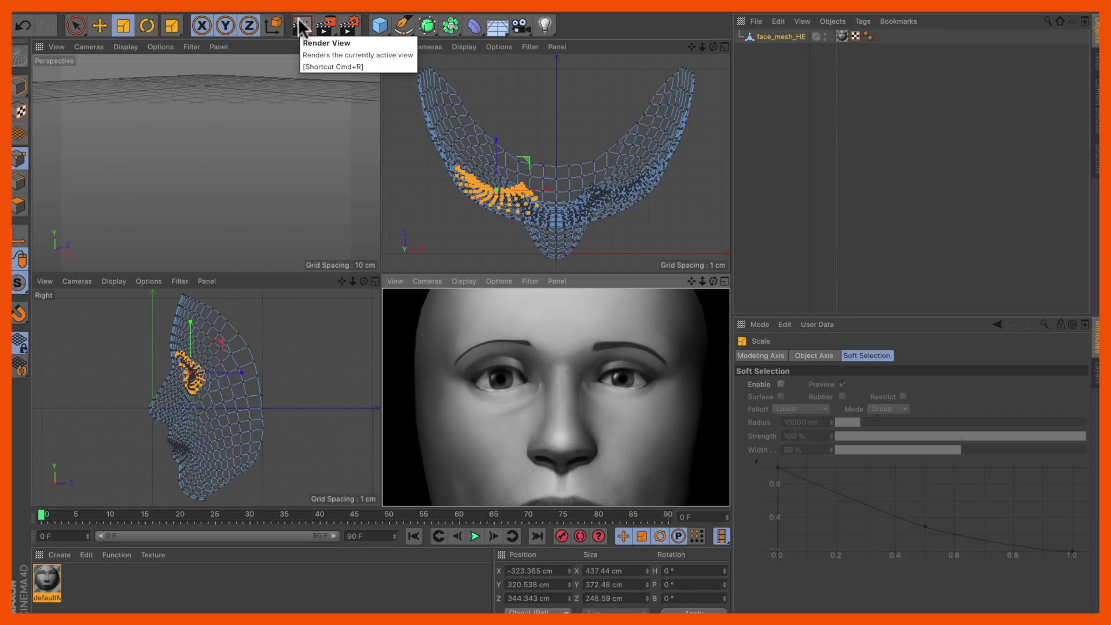
# - Undo both scalings of the single eye's points
pyautogui.press('super+z')
pyautogui.press('super+z')
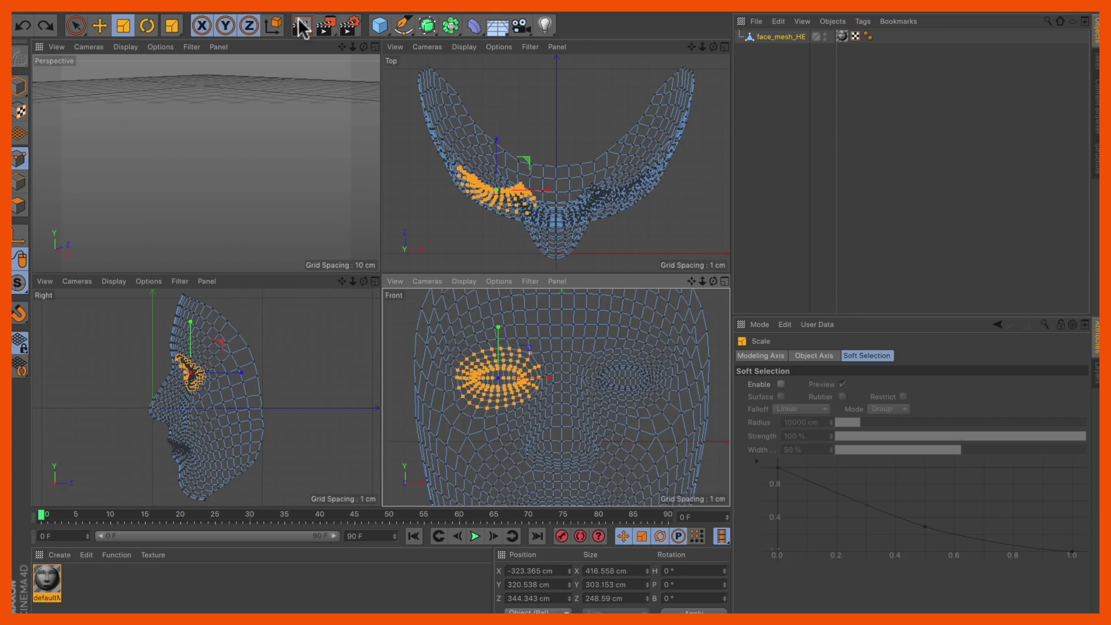
pyautogui.click(448, 234)
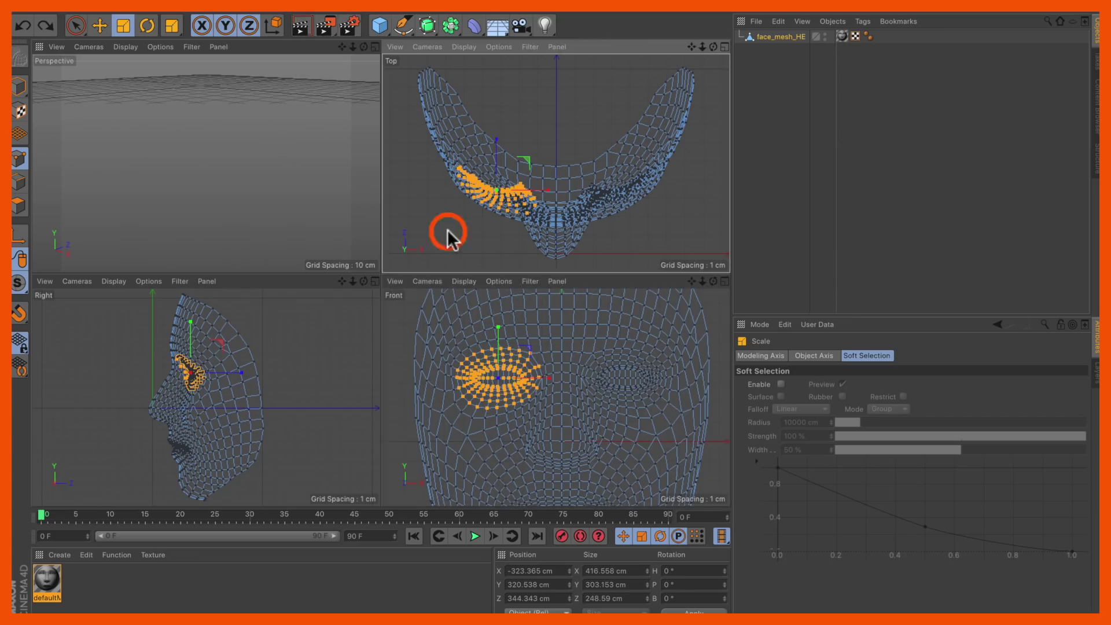
# - Select the polygons inside the left-hand eye opening in the front view with Live Selection
pyautogui.moveTo(702, 280); pyautogui.dragTo(556, 398)
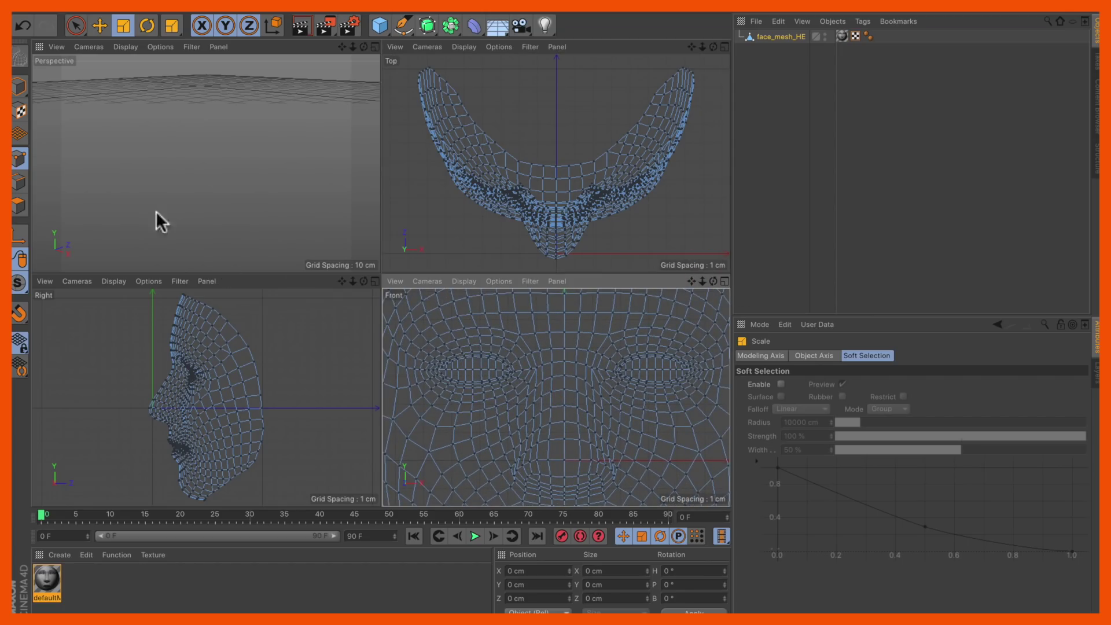
pyautogui.click(76, 25)
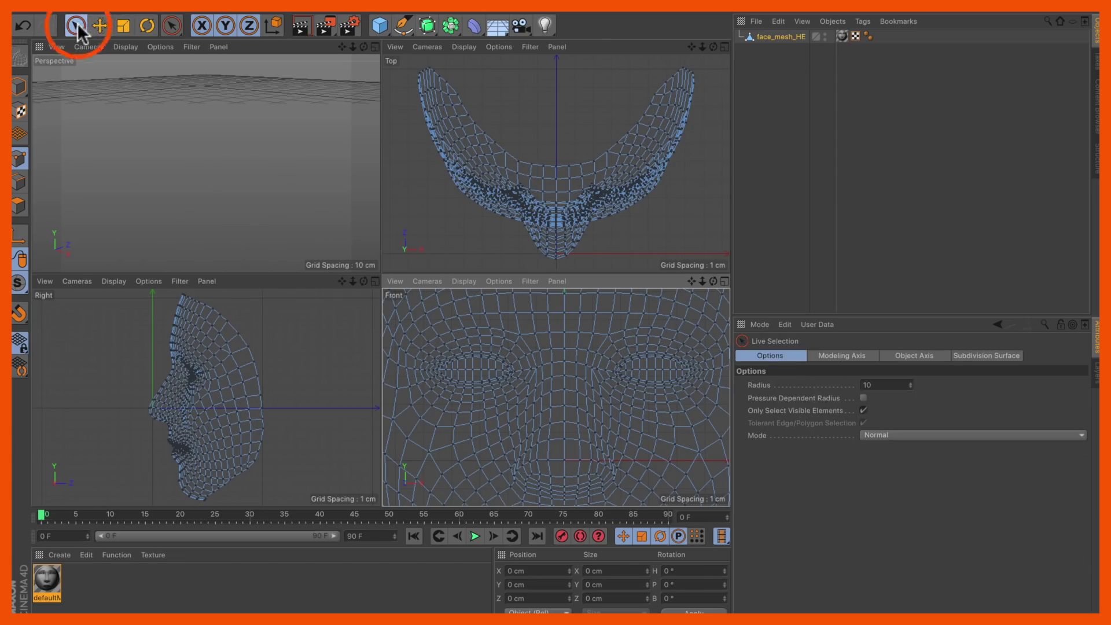
pyautogui.click(449, 368)
pyautogui.moveTo(240, 294); pyautogui.dragTo(383, 300)
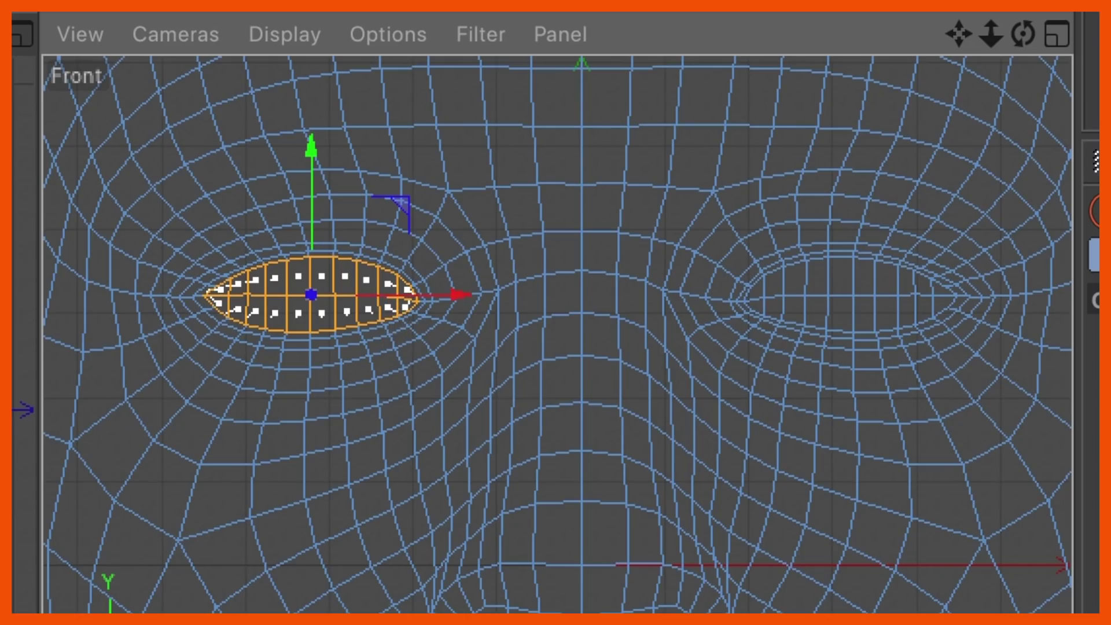
# - Enlarge the eye gradually by scaling the selected polygons up slightly and growing the selection outward between the scalings
pyautogui.press('t')
pyautogui.moveTo(379, 222); pyautogui.dragTo(394, 220)
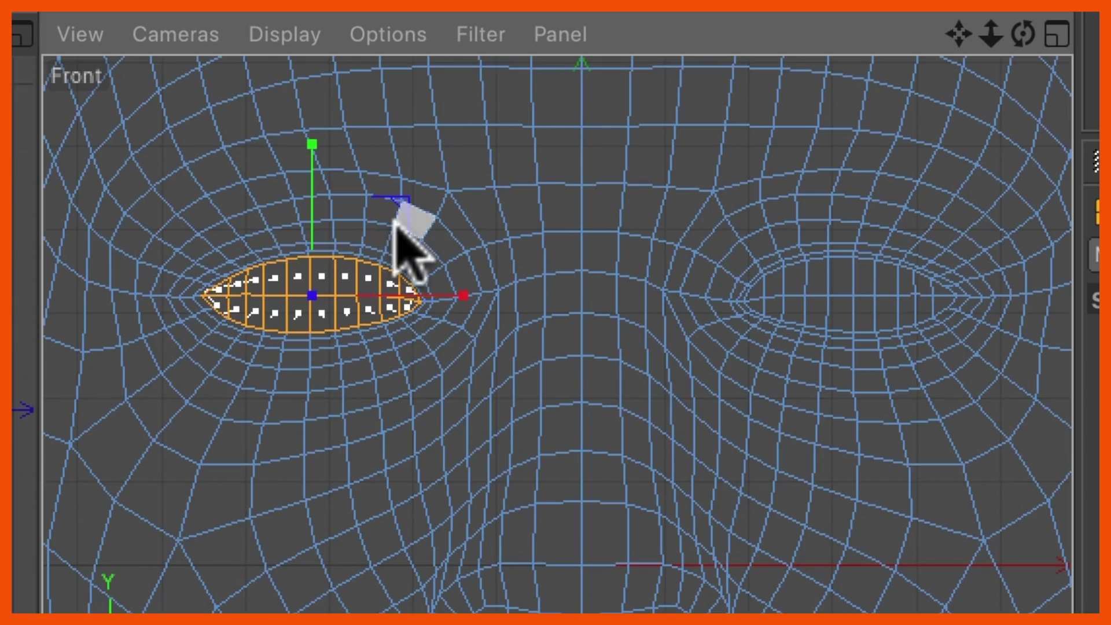
pyautogui.press('u')
pyautogui.press('y')
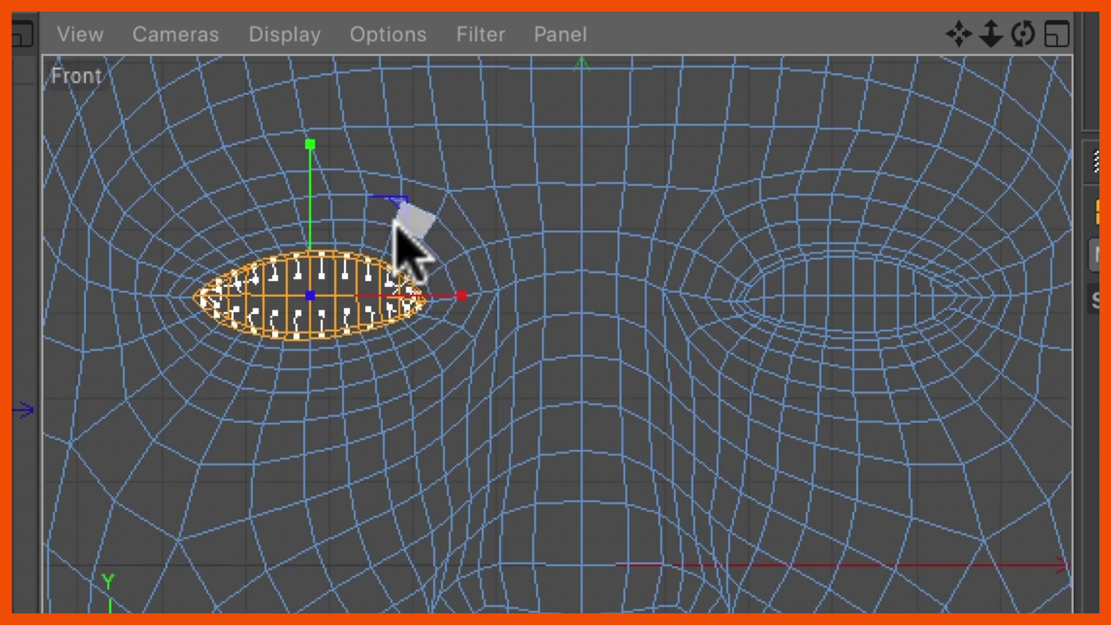
pyautogui.moveTo(368, 230); pyautogui.dragTo(393, 207)
pyautogui.press('u')
pyautogui.press('y')
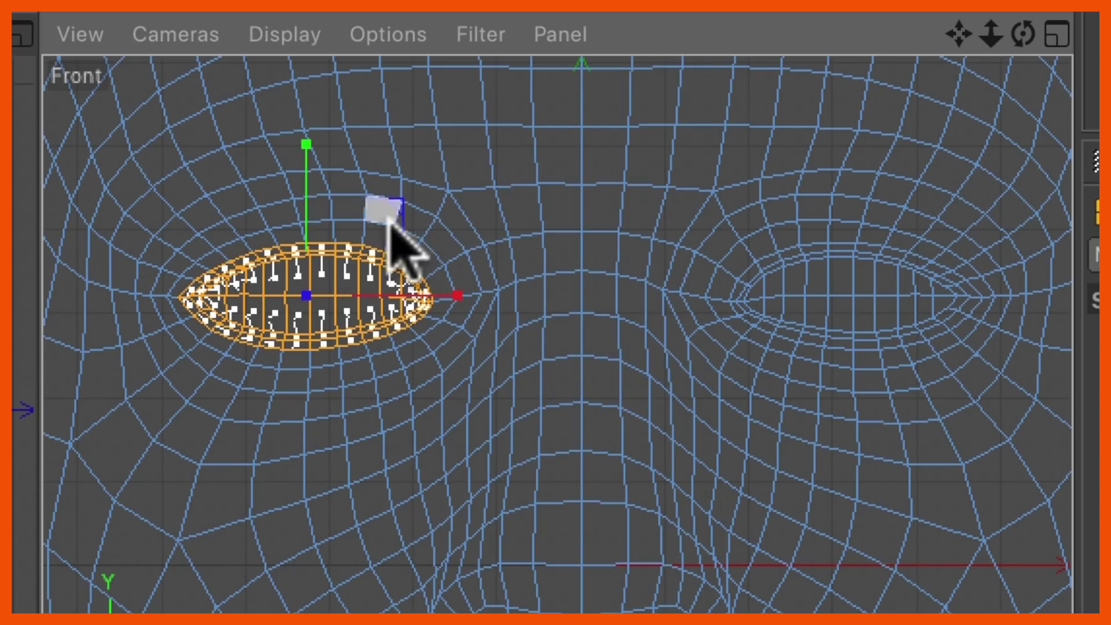
pyautogui.moveTo(394, 208); pyautogui.dragTo(491, 129)
pyautogui.press('u')
pyautogui.press('y')
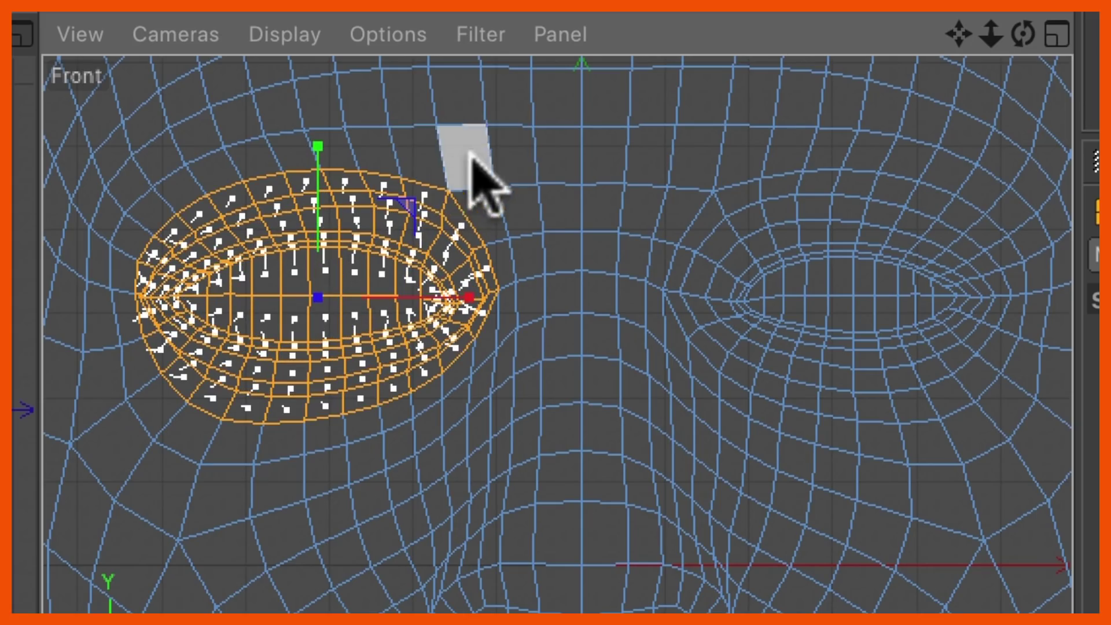
pyautogui.moveTo(462, 159); pyautogui.dragTo(511, 121)
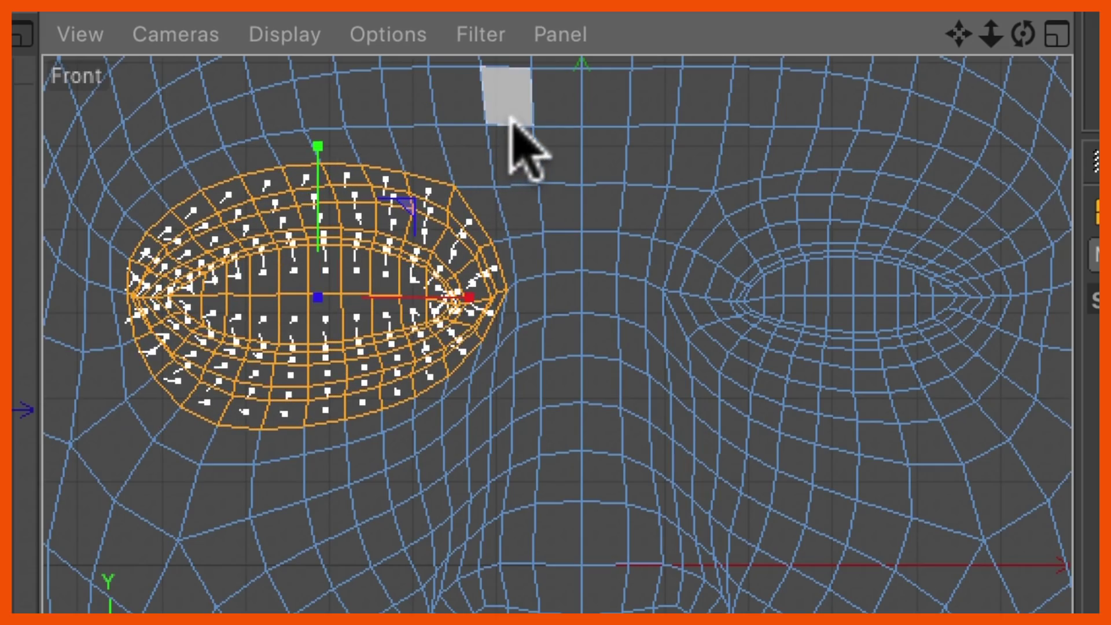
pyautogui.moveTo(521, 161); pyautogui.dragTo(551, 154)
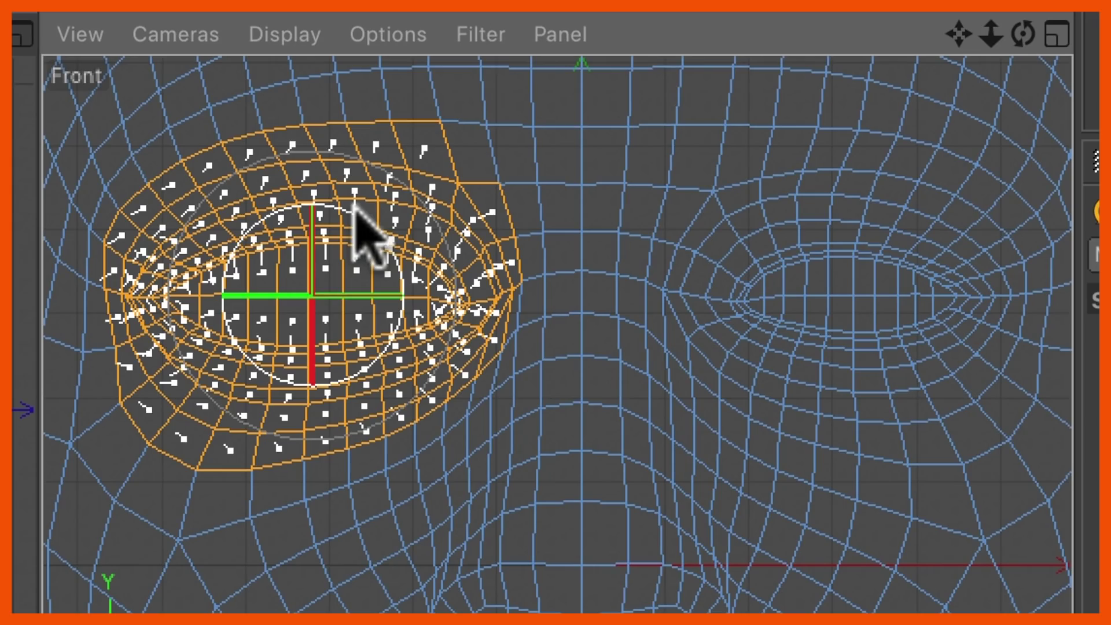
# - Rotate the enlarged eye's polygons clockwise by about 2.7° in the front view and switch to point editing
pyautogui.moveTo(347, 217); pyautogui.dragTo(421, 56)
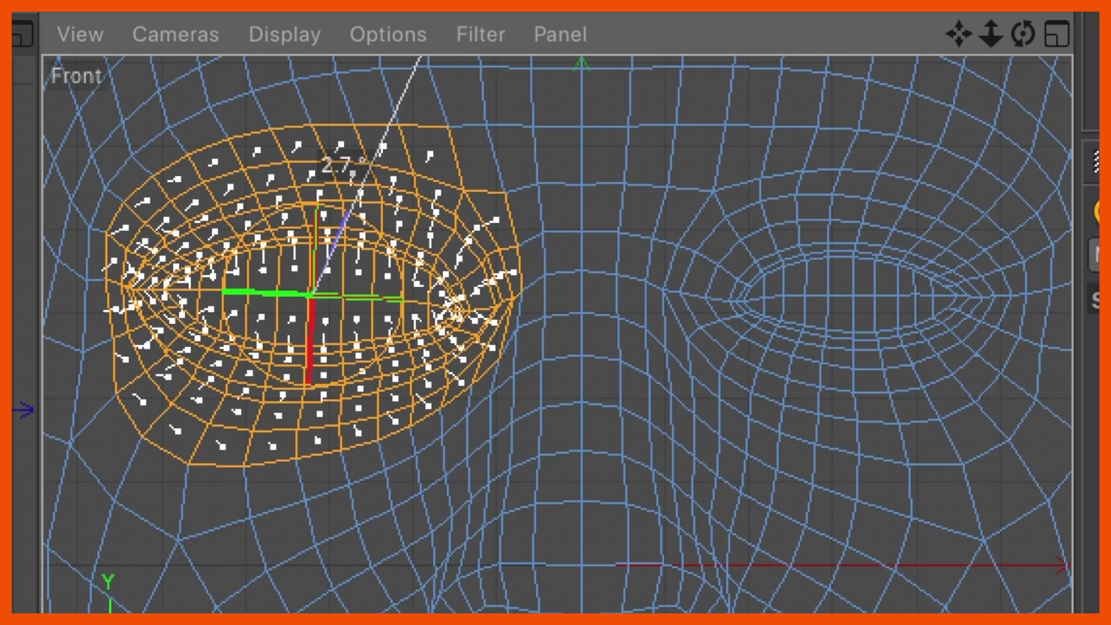
pyautogui.moveTo(421, 56); pyautogui.dragTo(421, 57)
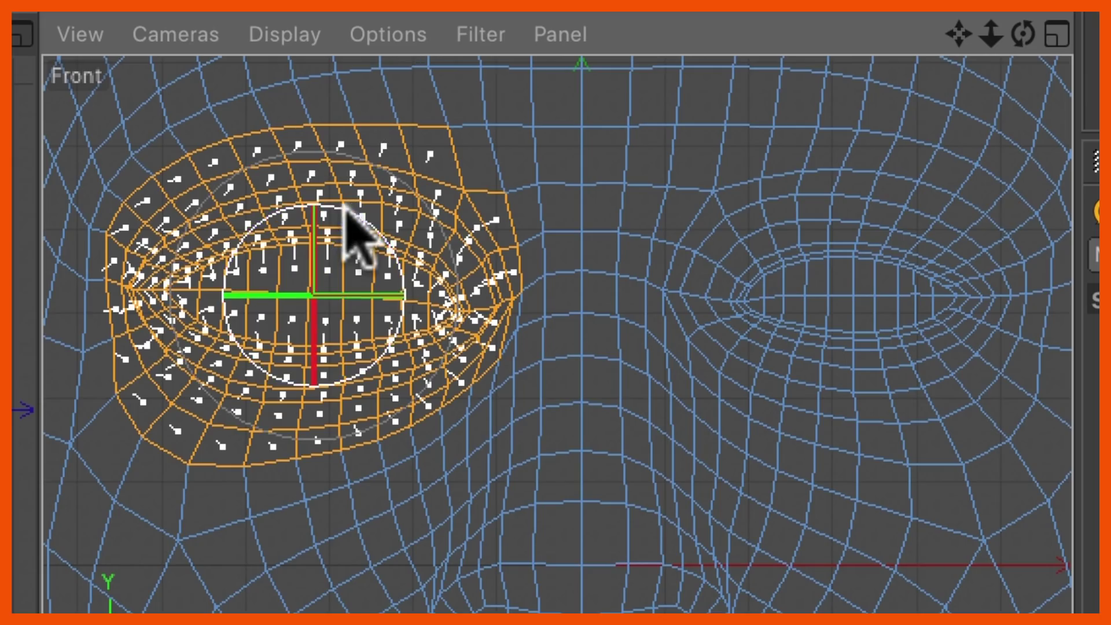
pyautogui.press('Return')
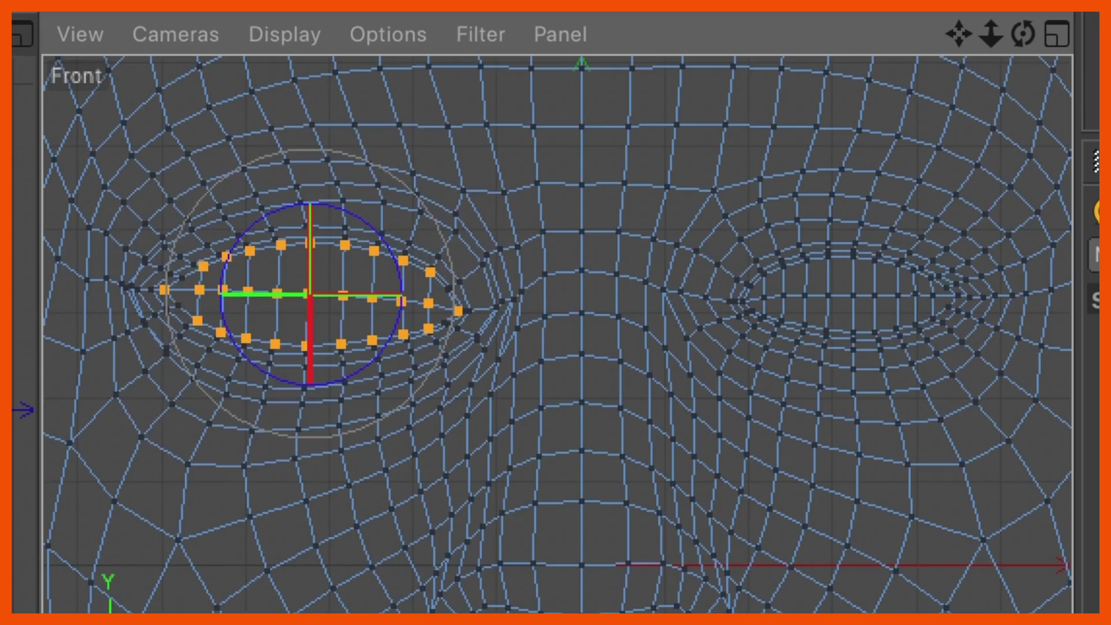
# - Select the points around the enlarged eye's outer corner with Live Selection and move them along the Y axis
pyautogui.press('e')
pyautogui.moveTo(242, 236)
pyautogui.mouseDown()
pyautogui.moveTo(192, 210)
pyautogui.moveTo(141, 292)
pyautogui.moveTo(258, 280)
pyautogui.moveTo(226, 190)
pyautogui.moveTo(164, 303)
pyautogui.moveTo(240, 234)
pyautogui.moveTo(196, 329)
pyautogui.moveTo(235, 310)
pyautogui.moveTo(262, 370)
pyautogui.mouseUp()
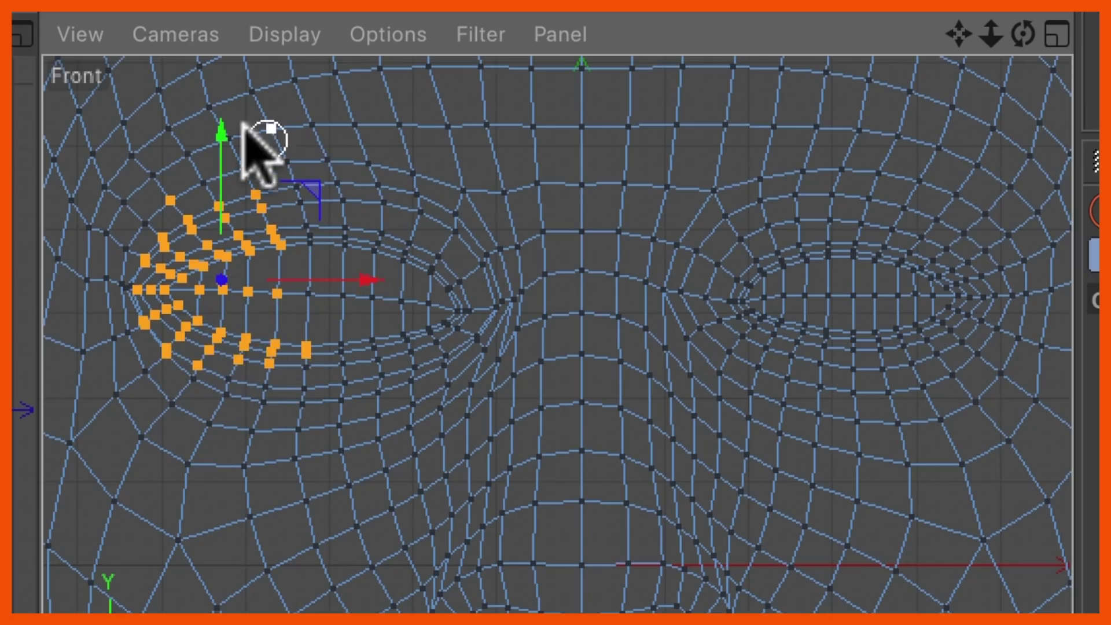
pyautogui.moveTo(220, 121); pyautogui.dragTo(219, 120)
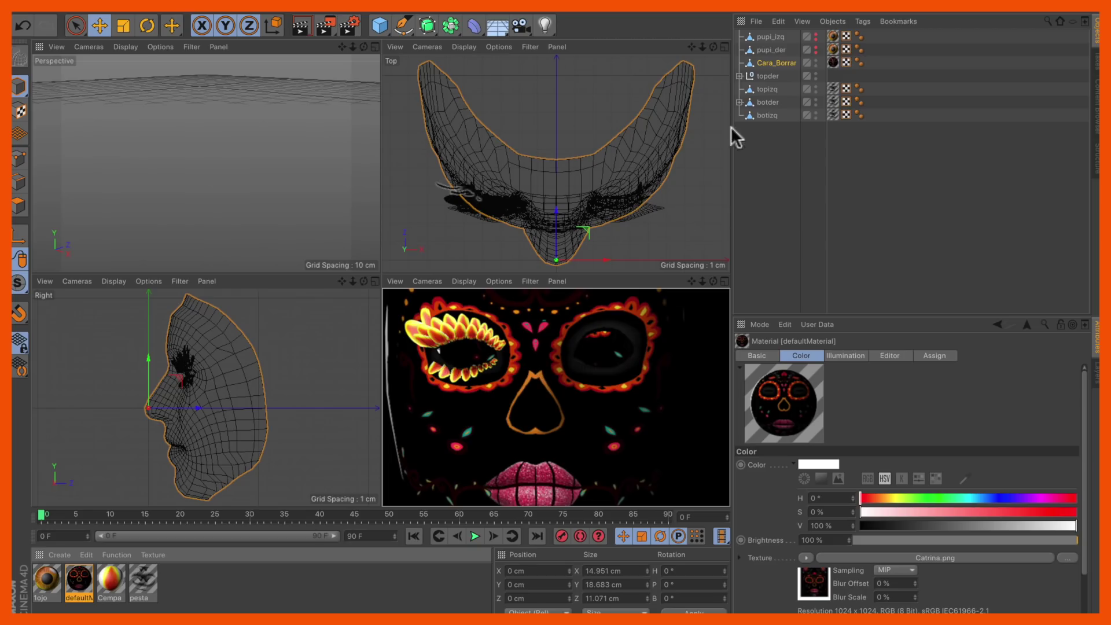
# - Expand the topder null and select its petalos3, petalos2 and petalos1 groups in turn to examine the upper eyelid's petal rows
pyautogui.click(766, 75)
pyautogui.click(738, 76)
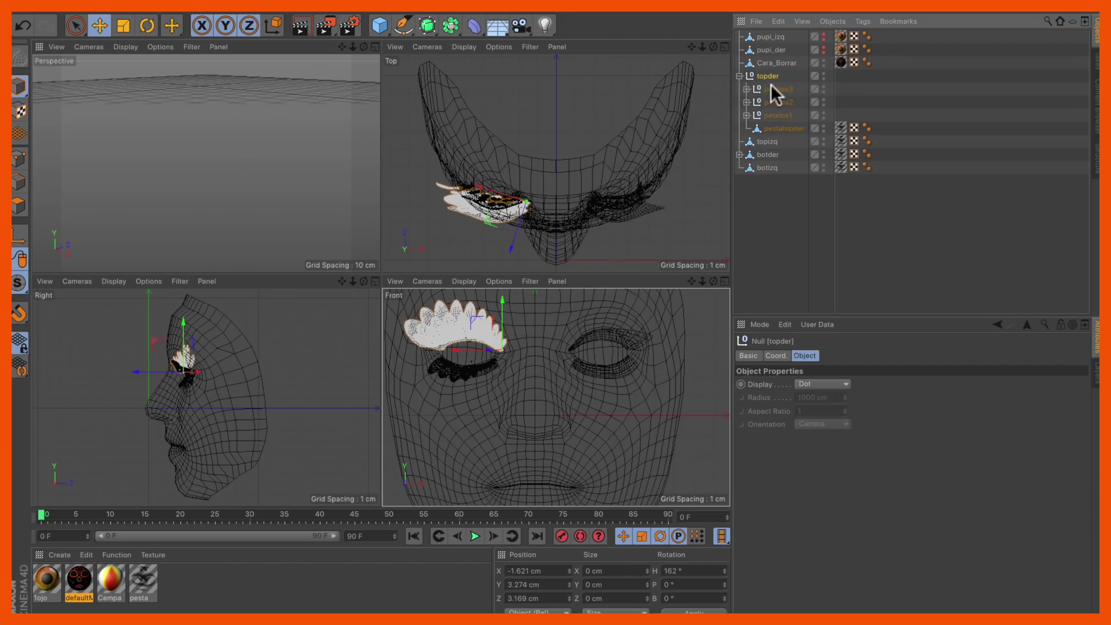
pyautogui.click(738, 75)
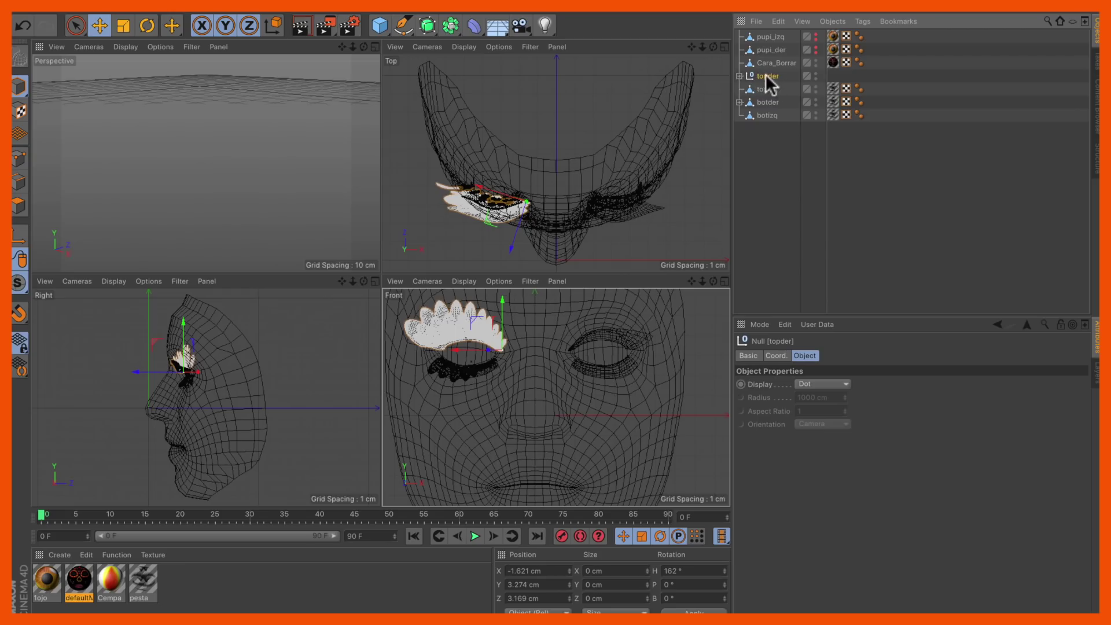
pyautogui.click(739, 75)
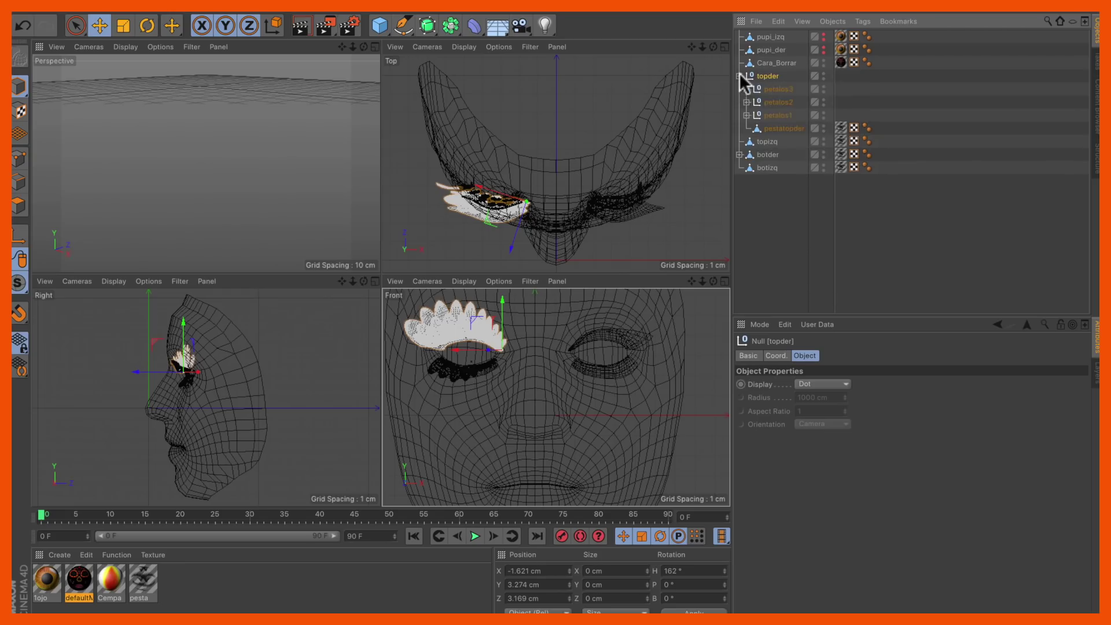
pyautogui.click(776, 88)
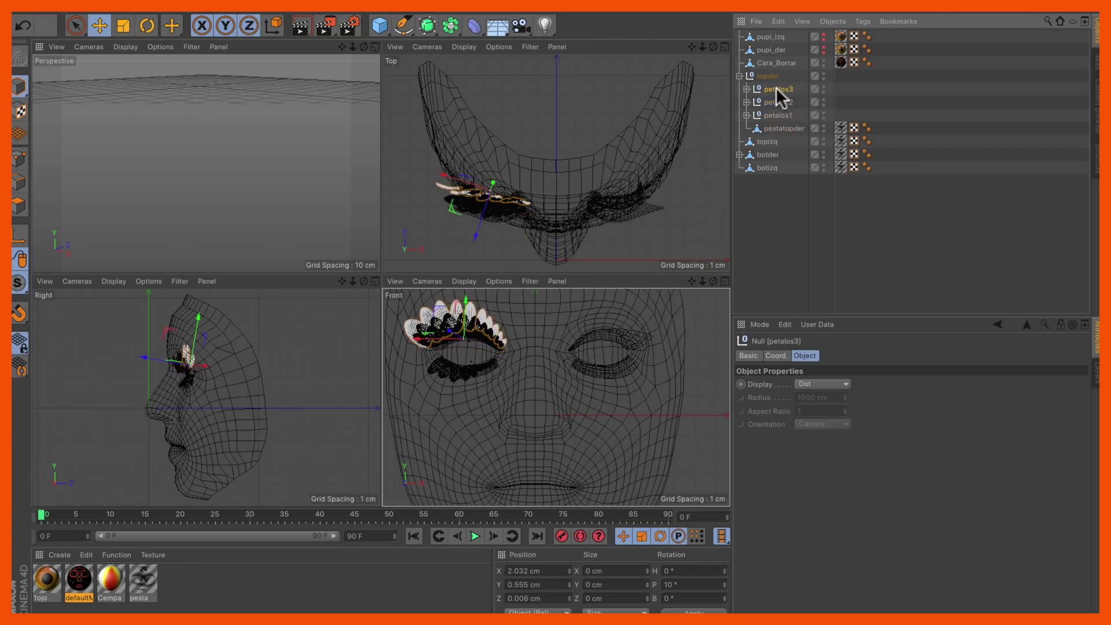
pyautogui.click(775, 116)
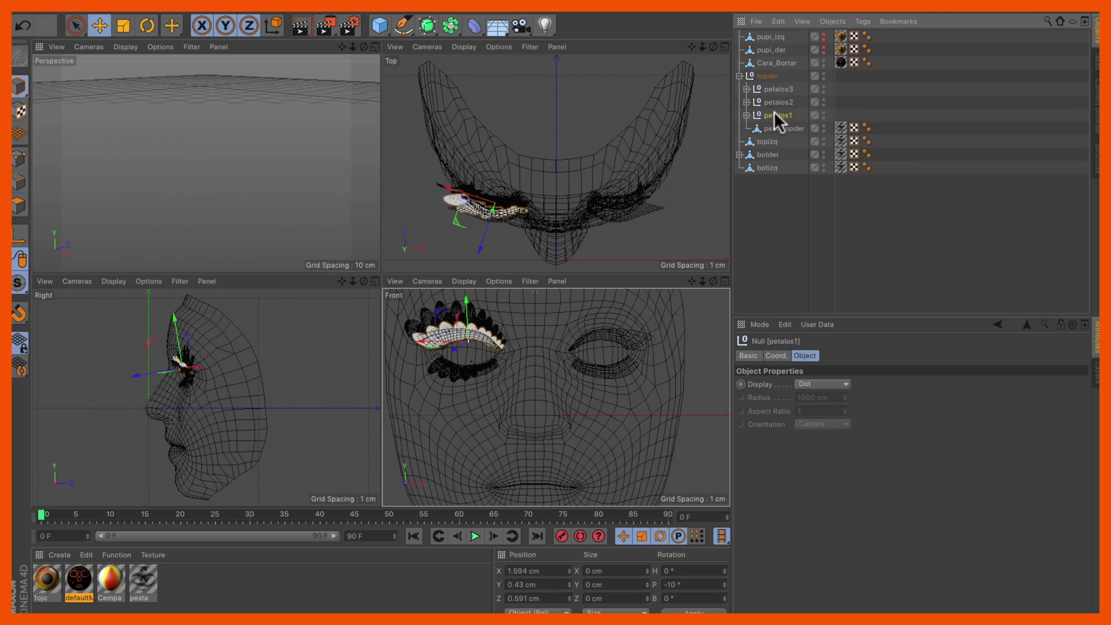
pyautogui.click(774, 103)
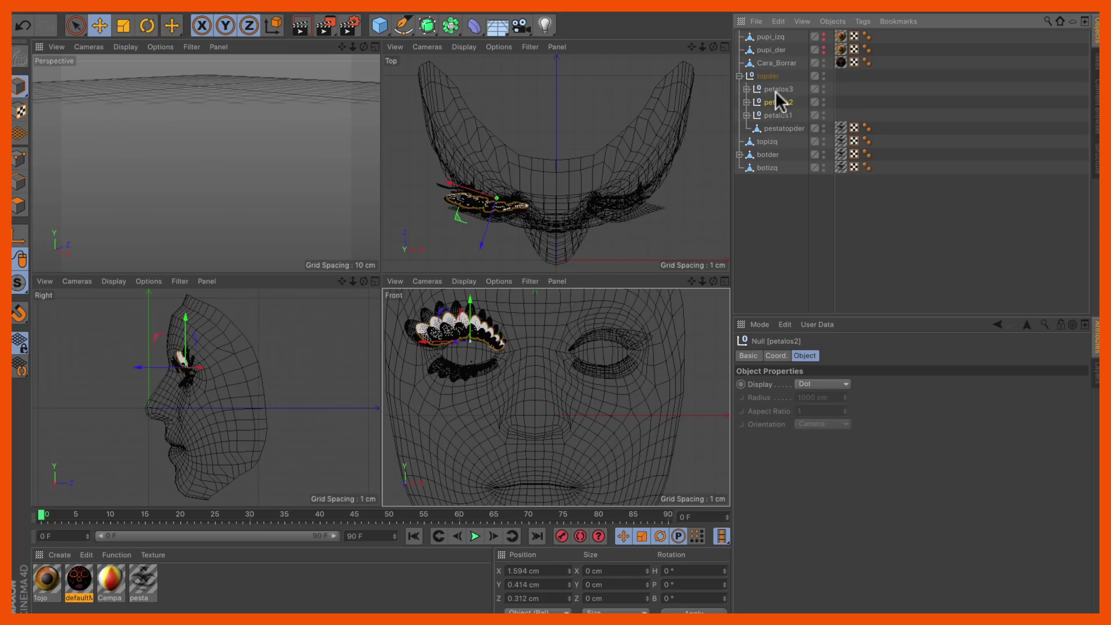
pyautogui.click(775, 89)
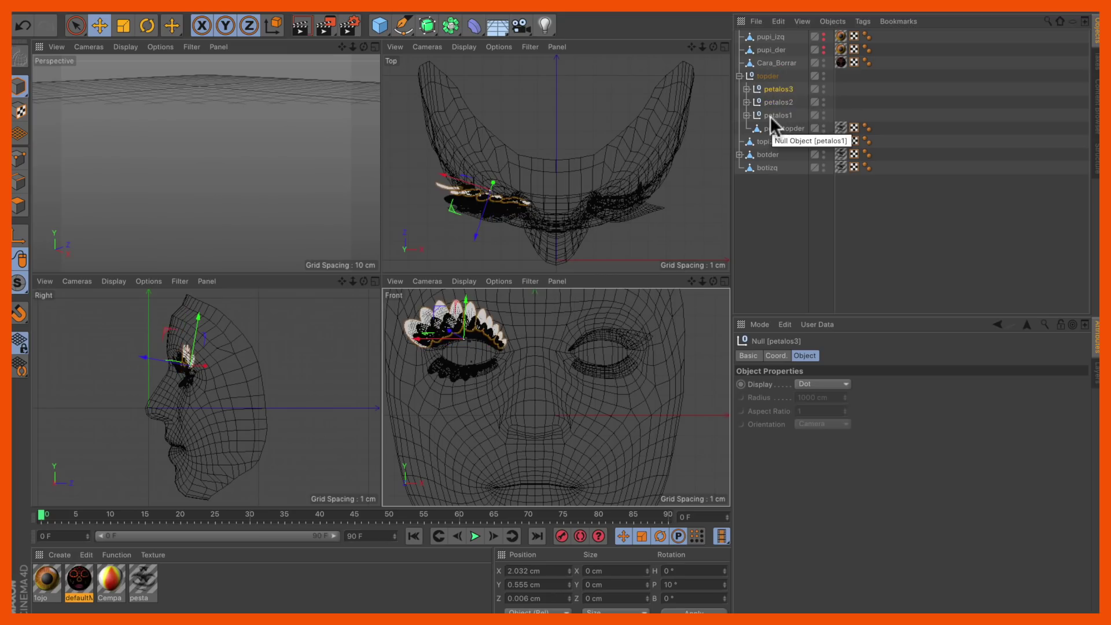
pyautogui.click(769, 116)
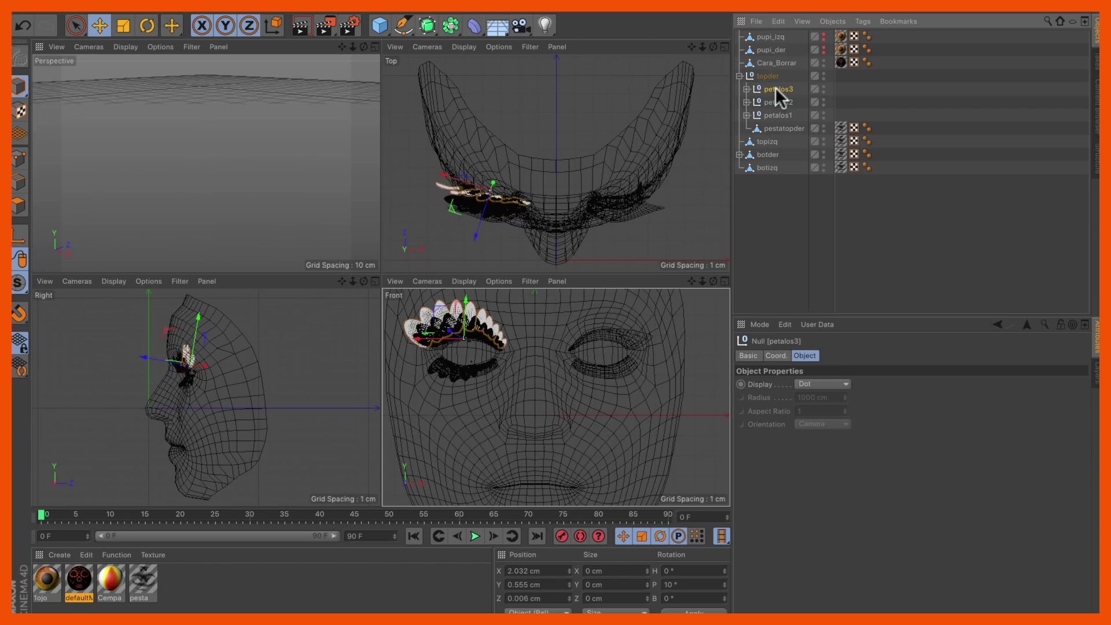
# - Rotate petalos1 and pestatopder together to a pitch of about 24° in the enlarged right view
pyautogui.press('F3')
pyautogui.moveTo(692, 46); pyautogui.dragTo(762, 84)
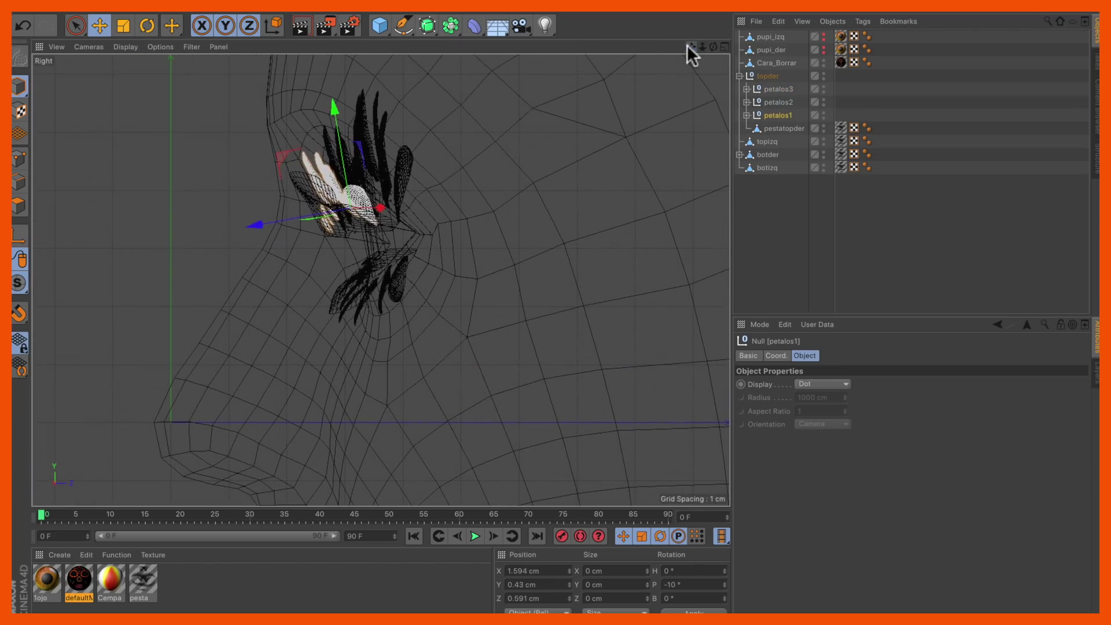
pyautogui.click(769, 125)
pyautogui.keyDown('ctrl'); pyautogui.click(772, 113); pyautogui.keyUp('ctrl')
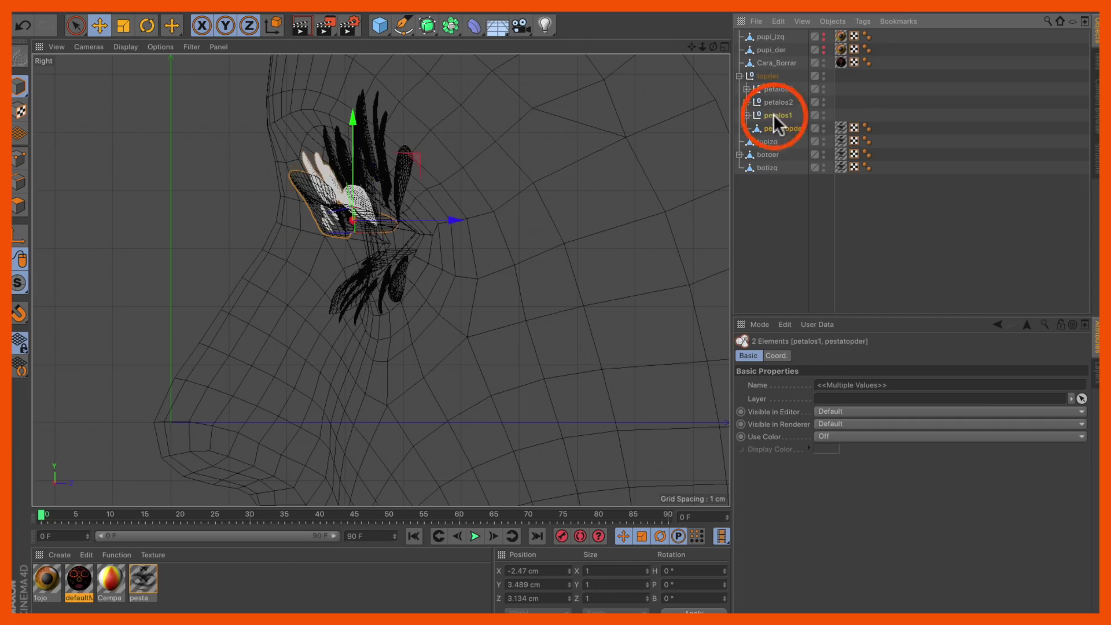
pyautogui.click(146, 26)
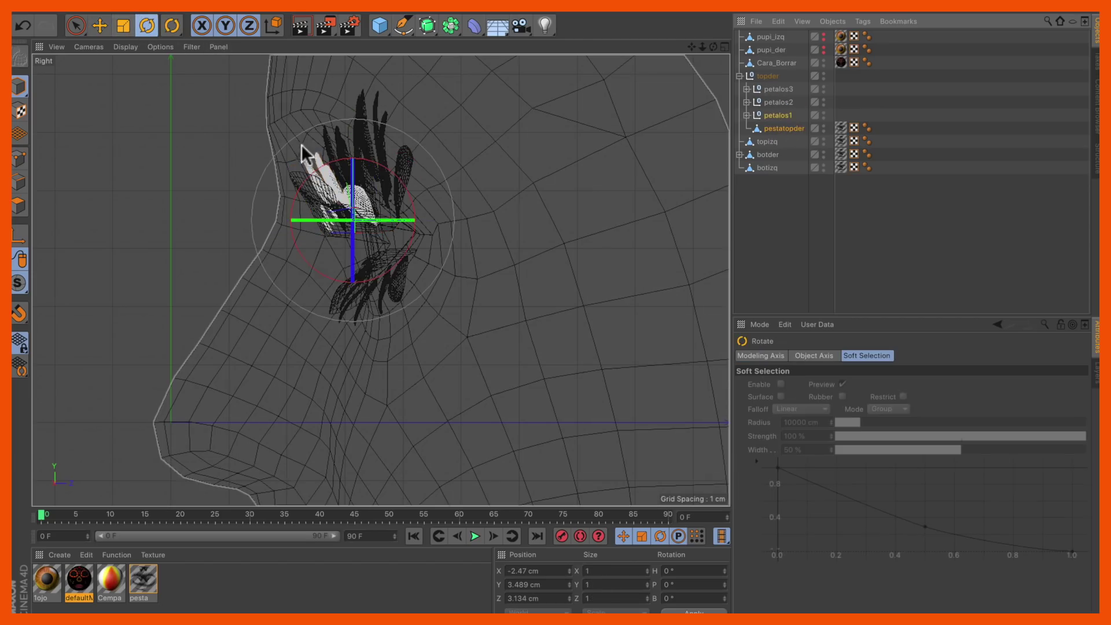
pyautogui.moveTo(318, 161); pyautogui.dragTo(294, 181)
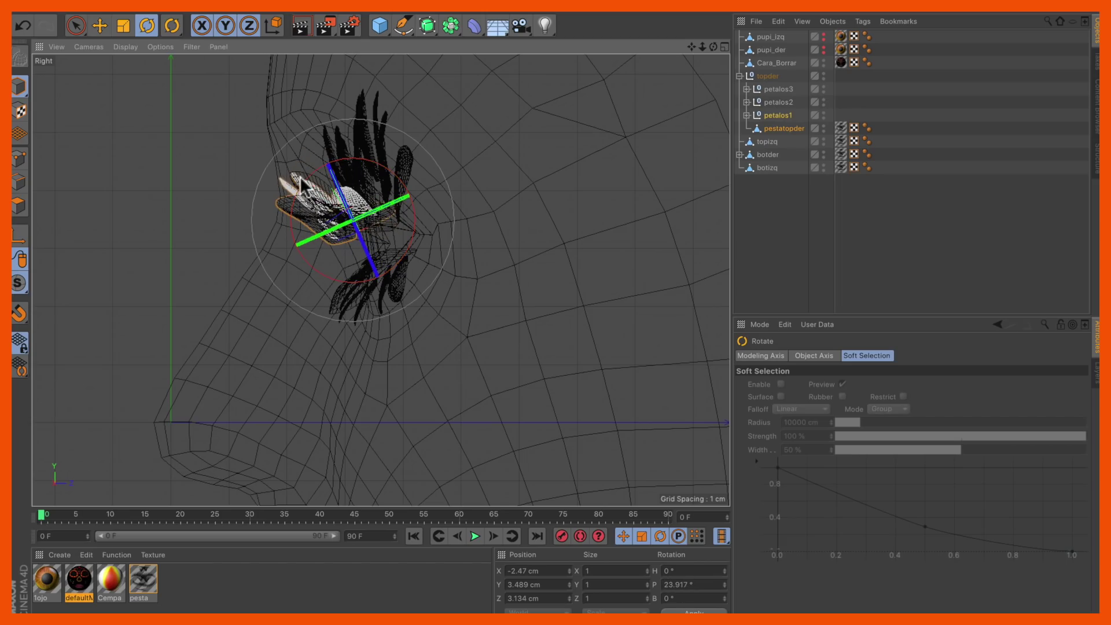
# - Rotate petalos2 to a pitch of about -9° in the right view and tilt the petalos3 group as well
pyautogui.click(778, 102)
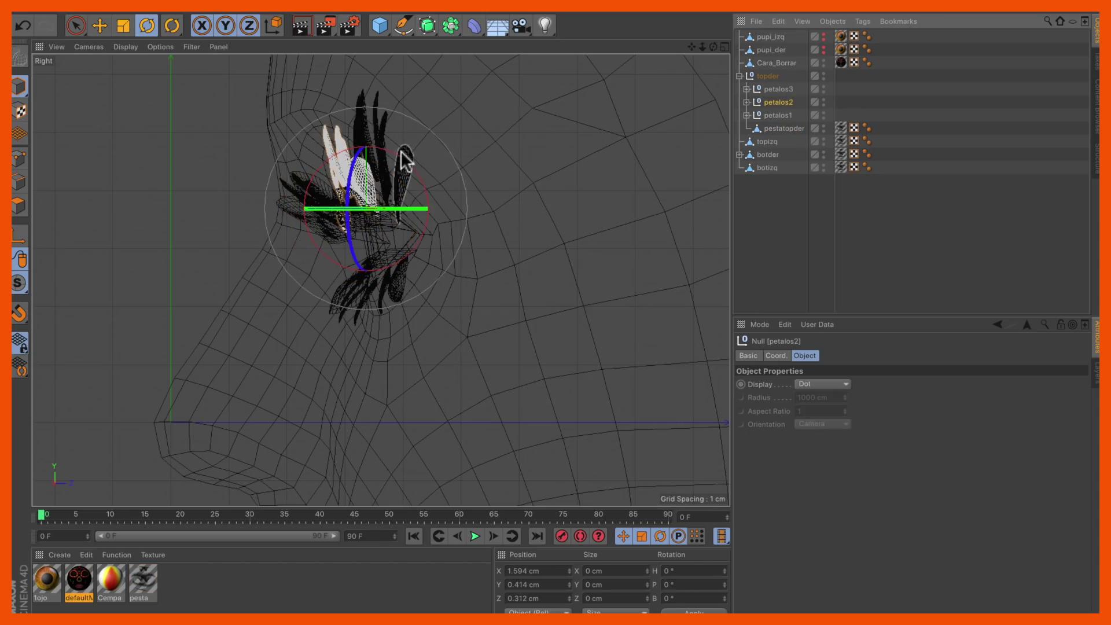
pyautogui.moveTo(402, 156); pyautogui.dragTo(390, 157)
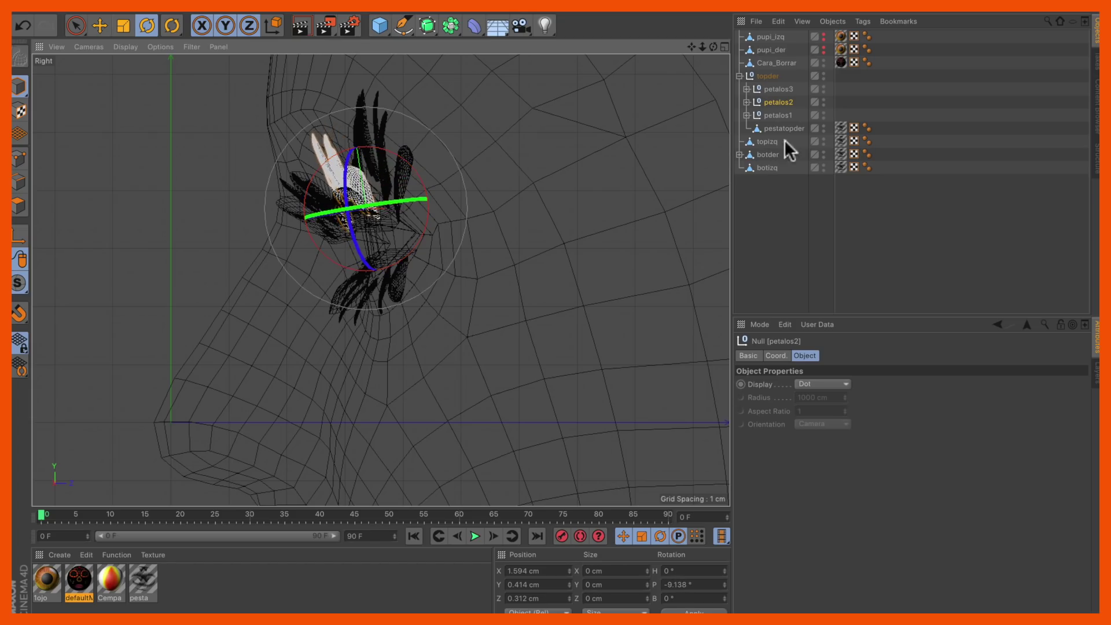
pyautogui.click(769, 89)
pyautogui.moveTo(448, 172); pyautogui.dragTo(443, 168)
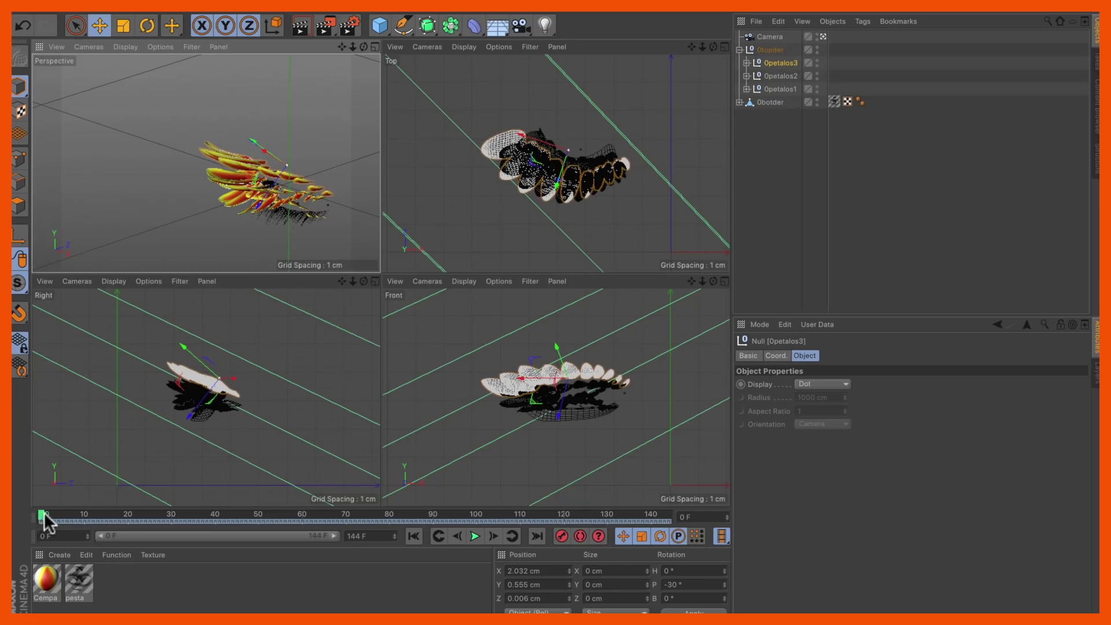
# - Scrub the petal project's timeline forward from frame 0 to review how the petals move
pyautogui.moveTo(39, 515); pyautogui.dragTo(419, 509)
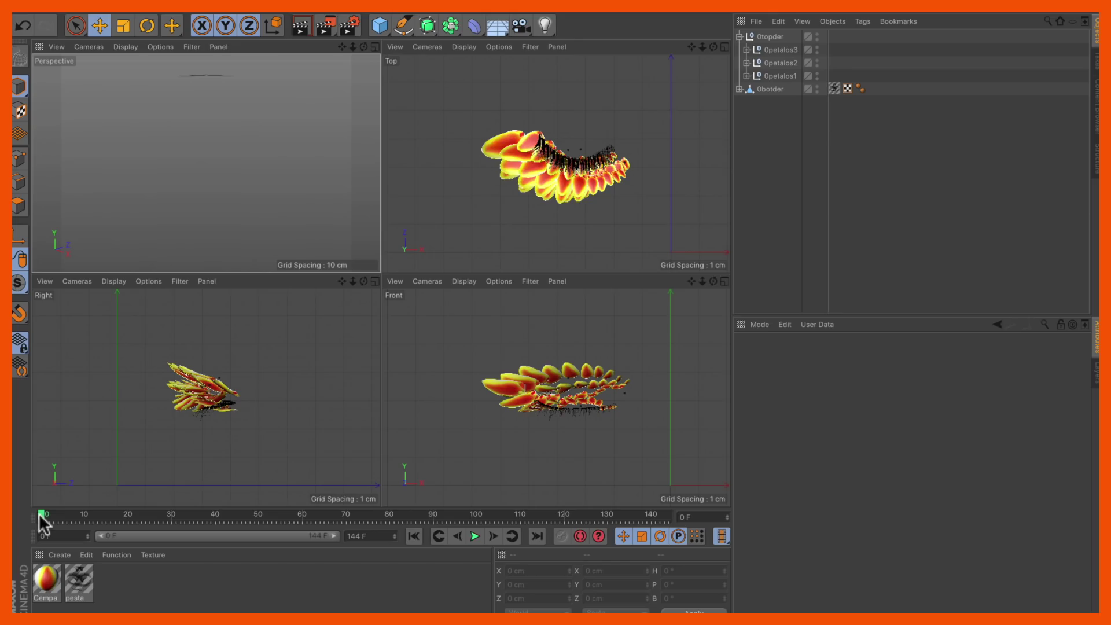
pyautogui.moveTo(43, 513); pyautogui.dragTo(211, 510)
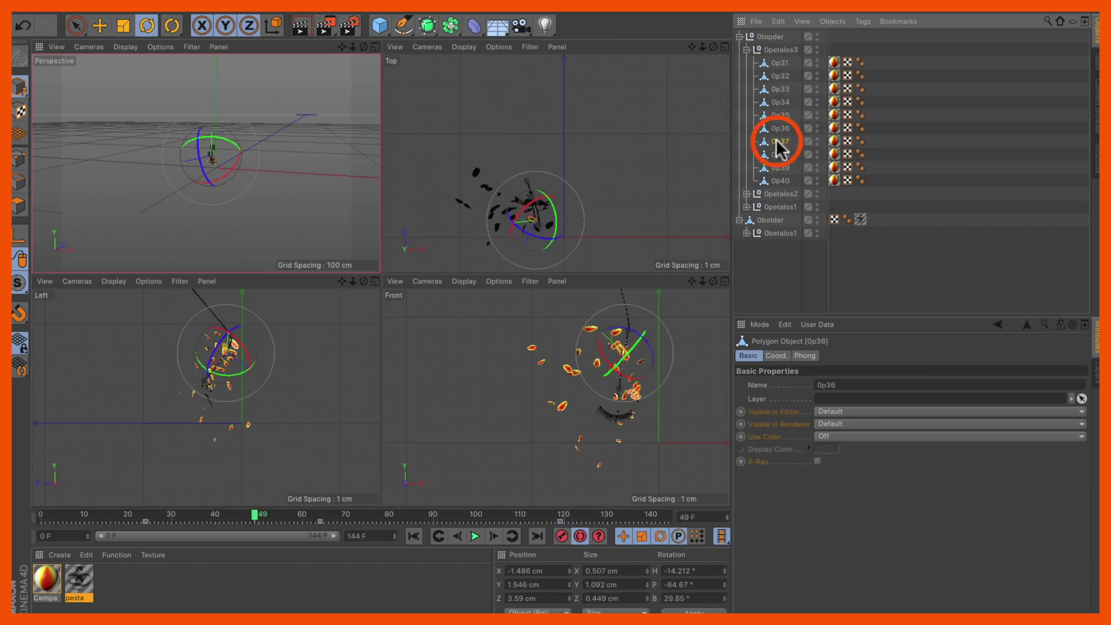
# - Select petals 0p37 to 0p40 in turn to examine their individual animation paths, and return to frame 0
pyautogui.click(776, 144)
pyautogui.click(776, 154)
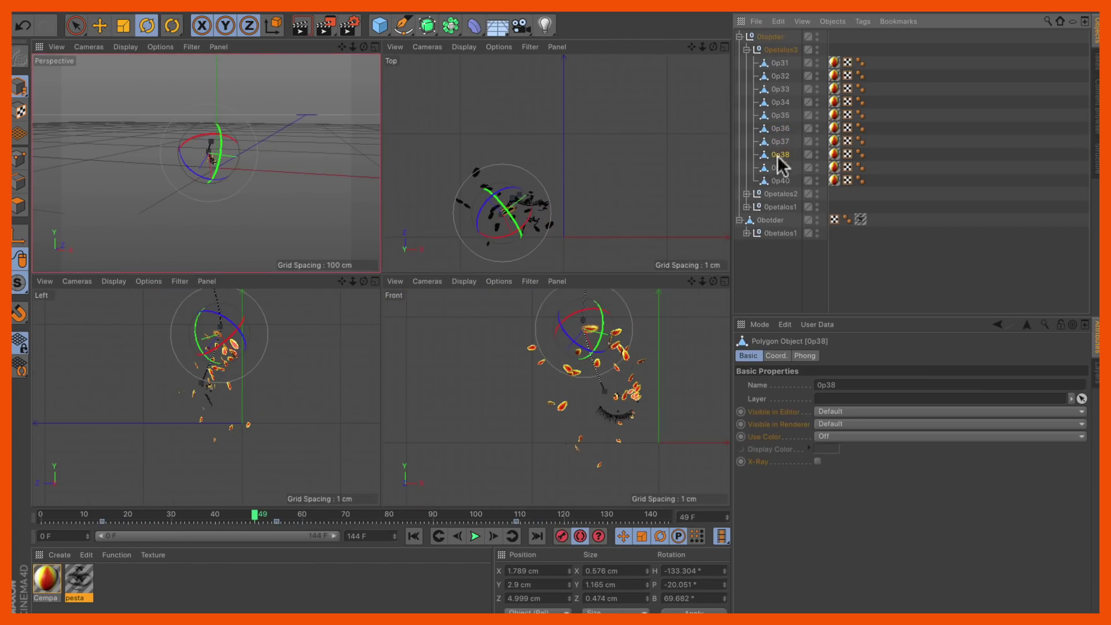
pyautogui.click(776, 167)
pyautogui.click(776, 177)
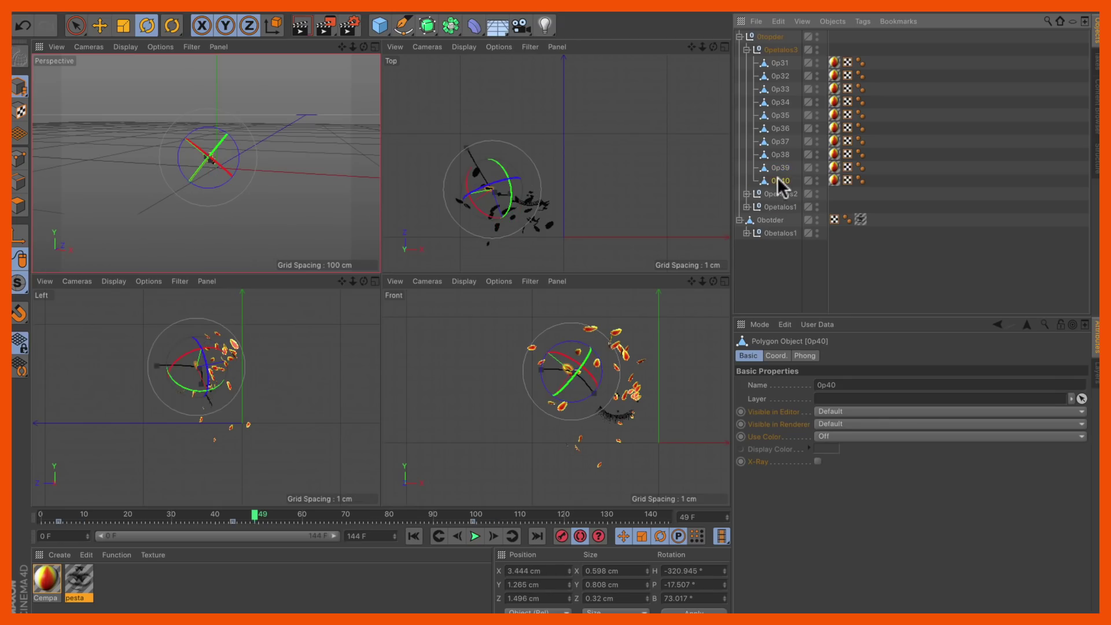
pyautogui.click(44, 514)
pyautogui.moveTo(44, 514)
pyautogui.mouseDown()
pyautogui.moveTo(394, 501)
pyautogui.moveTo(486, 515)
pyautogui.moveTo(668, 514)
pyautogui.moveTo(38, 518)
pyautogui.mouseUp()
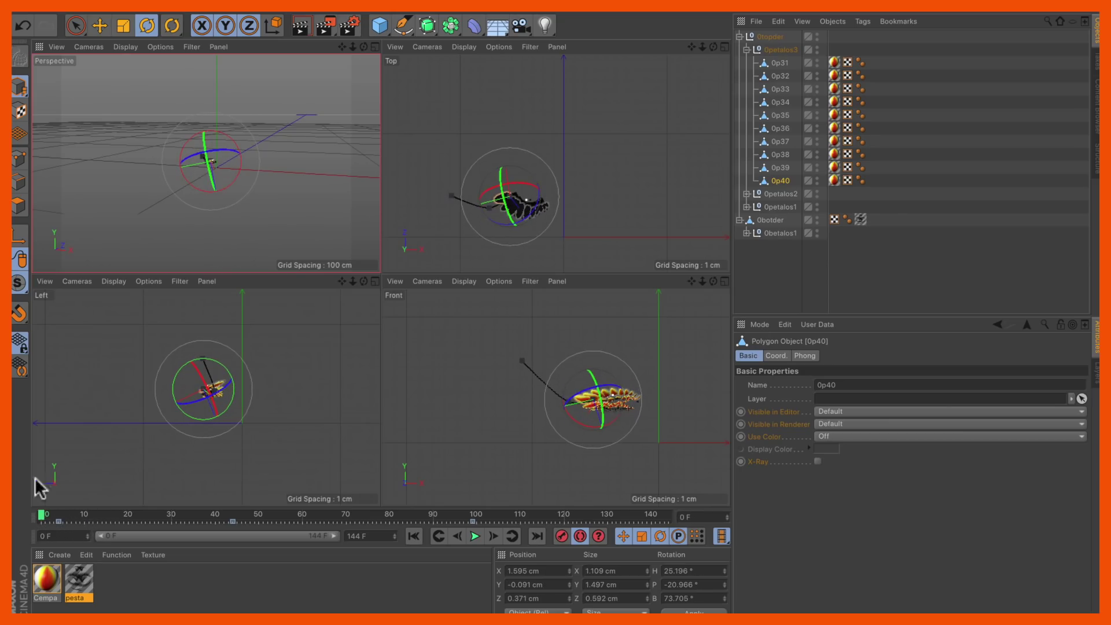
# - Start an FBX export of the petals scene as Petalos.fbx in the Catrina folder, replacing the existing file
pyautogui.click(23, 13)
pyautogui.moveTo(55, 251)
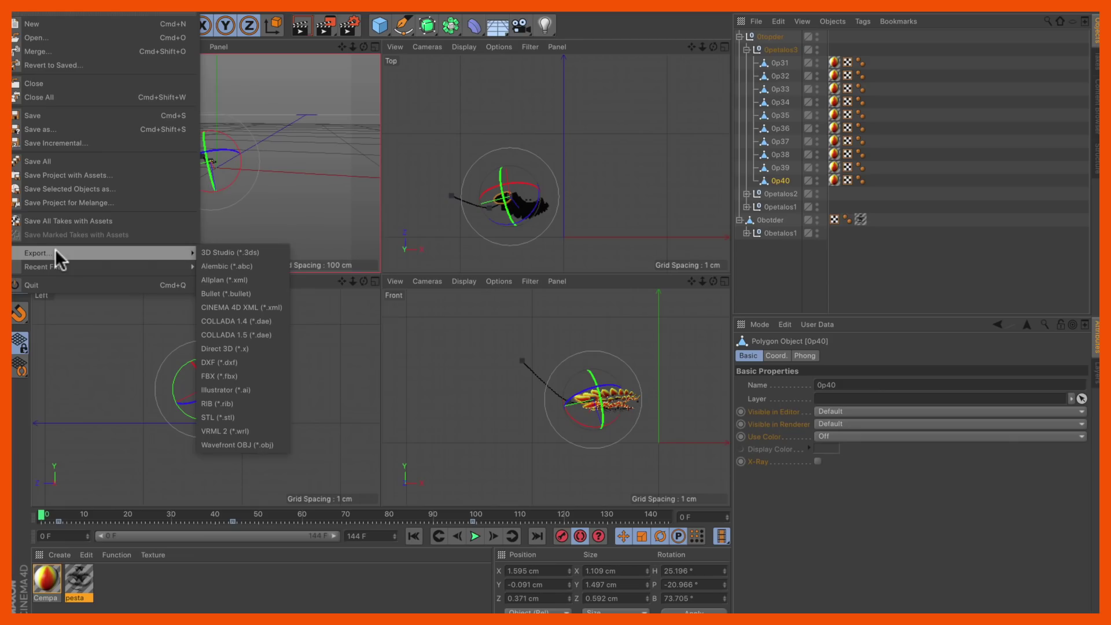
pyautogui.click(238, 375)
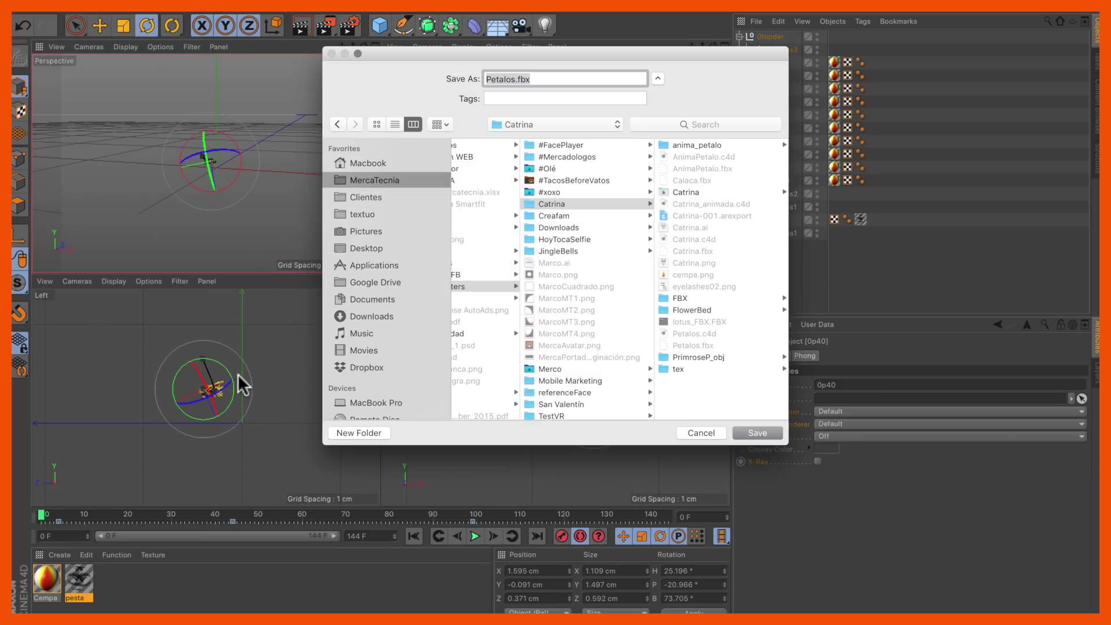
pyautogui.click(755, 431)
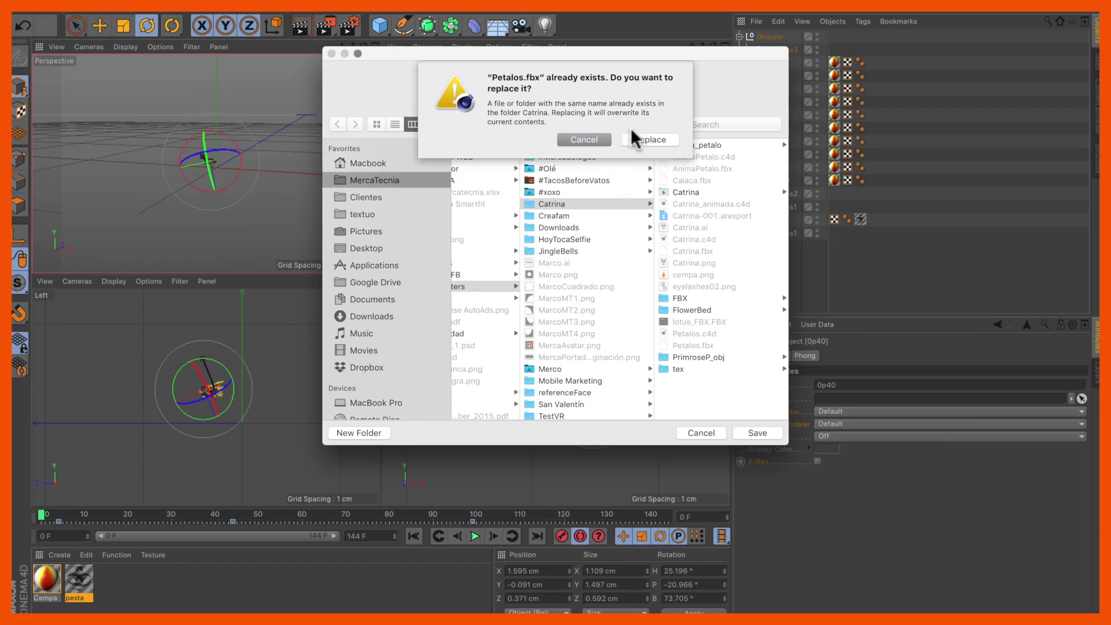
pyautogui.click(640, 138)
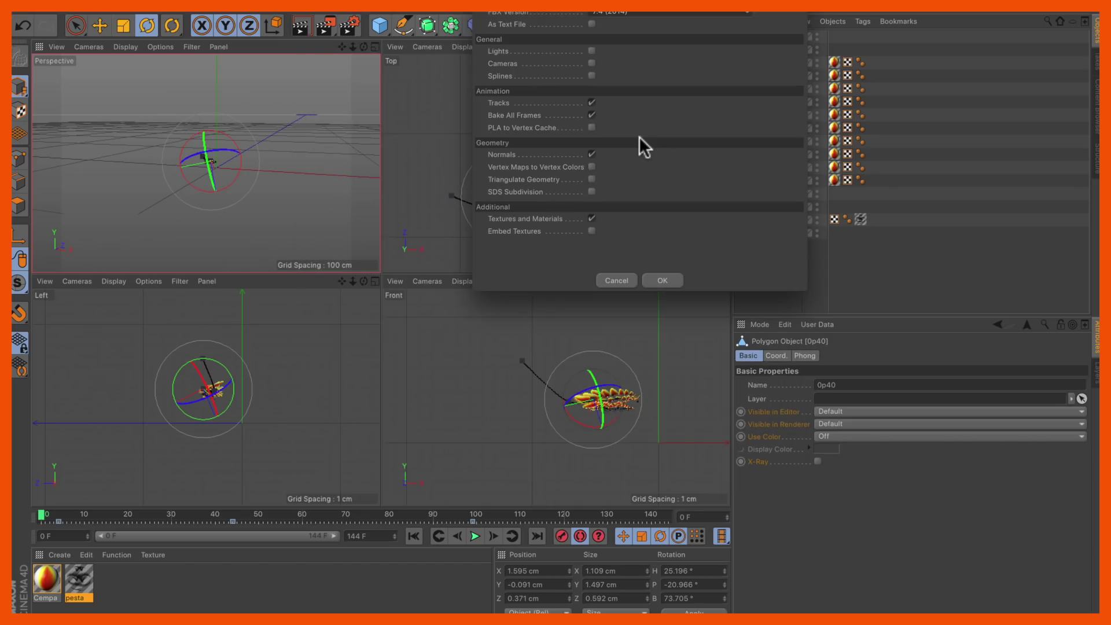
# - Toggle the Tracks animation option off and on in the FBX export settings and set Bake All Frames
pyautogui.click(589, 101)
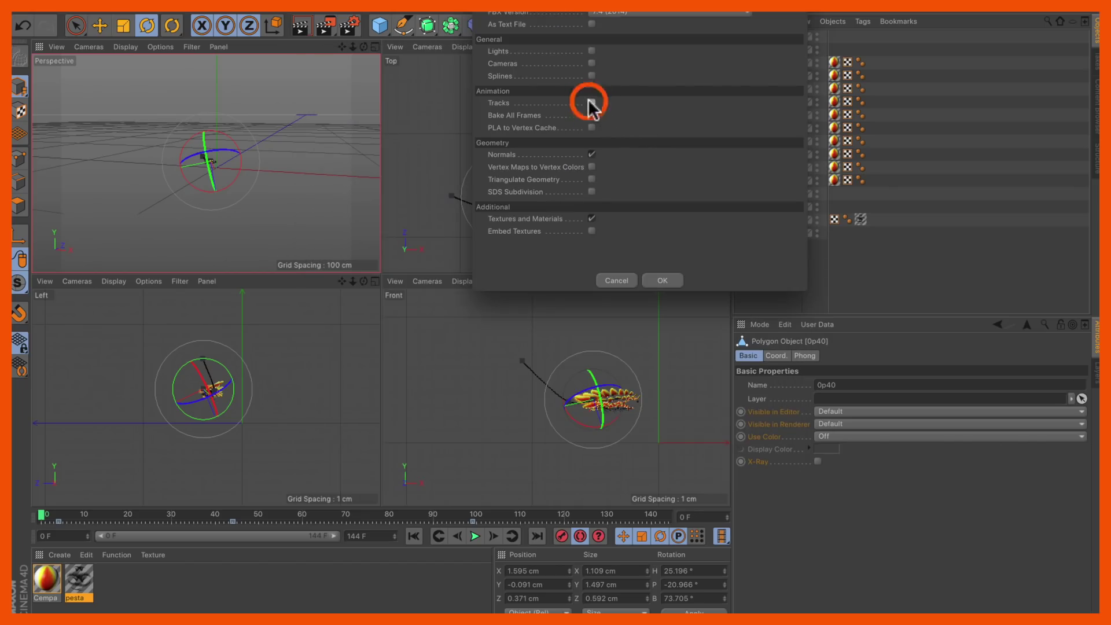
pyautogui.click(591, 103)
pyautogui.click(591, 115)
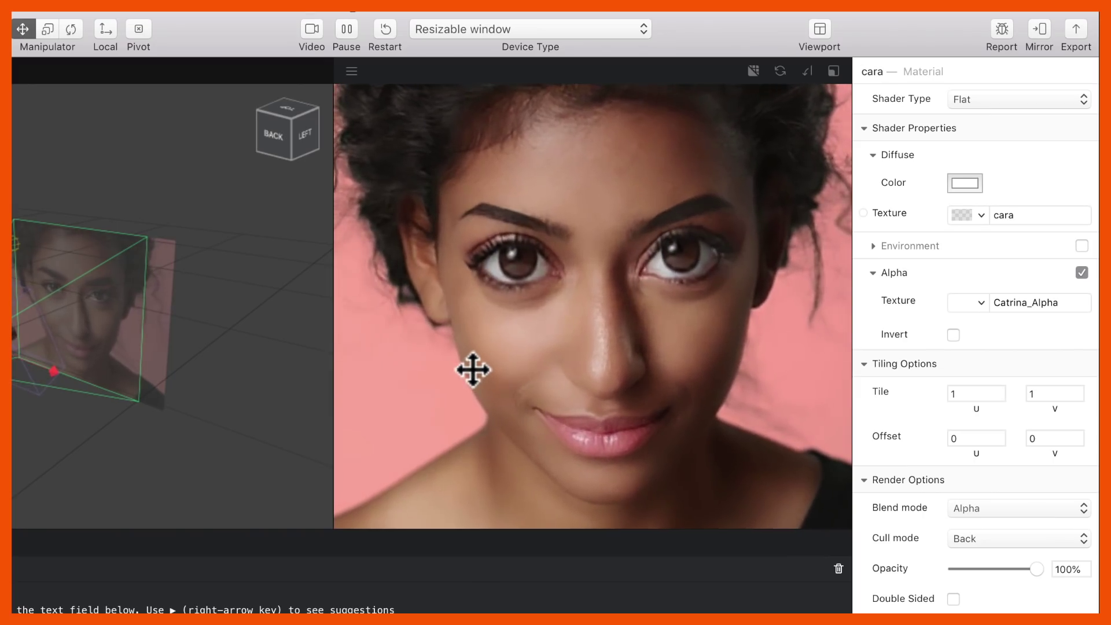
# - In Spark AR Studio, make the carabella face mesh visible and sweep its blend shape down to 0 and back to 1
pyautogui.click(953, 156)
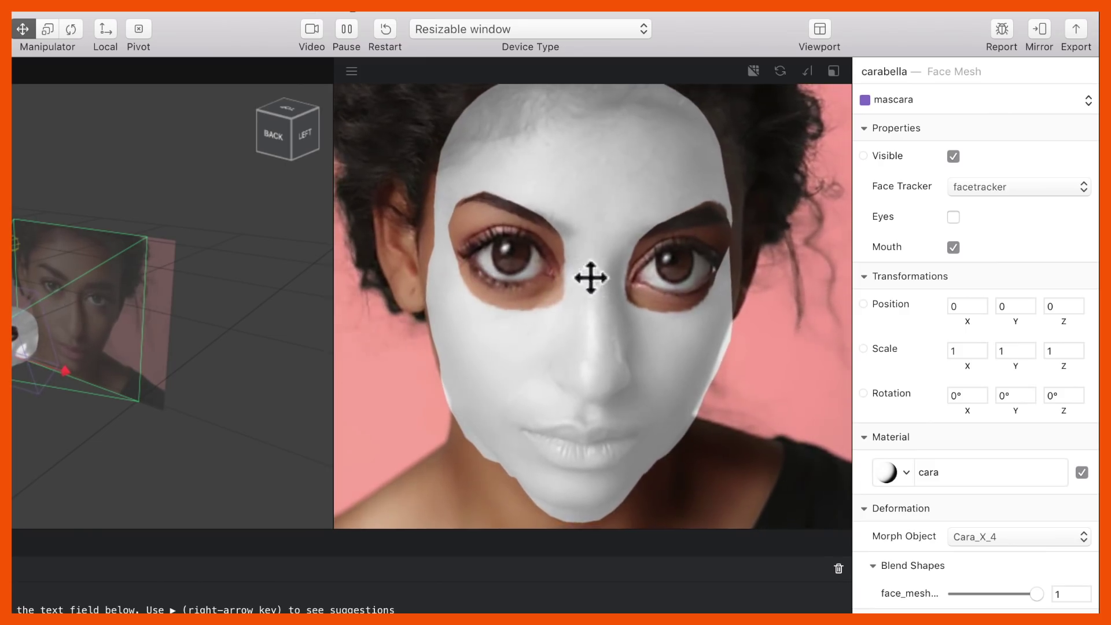
pyautogui.moveTo(1034, 593); pyautogui.dragTo(1004, 594)
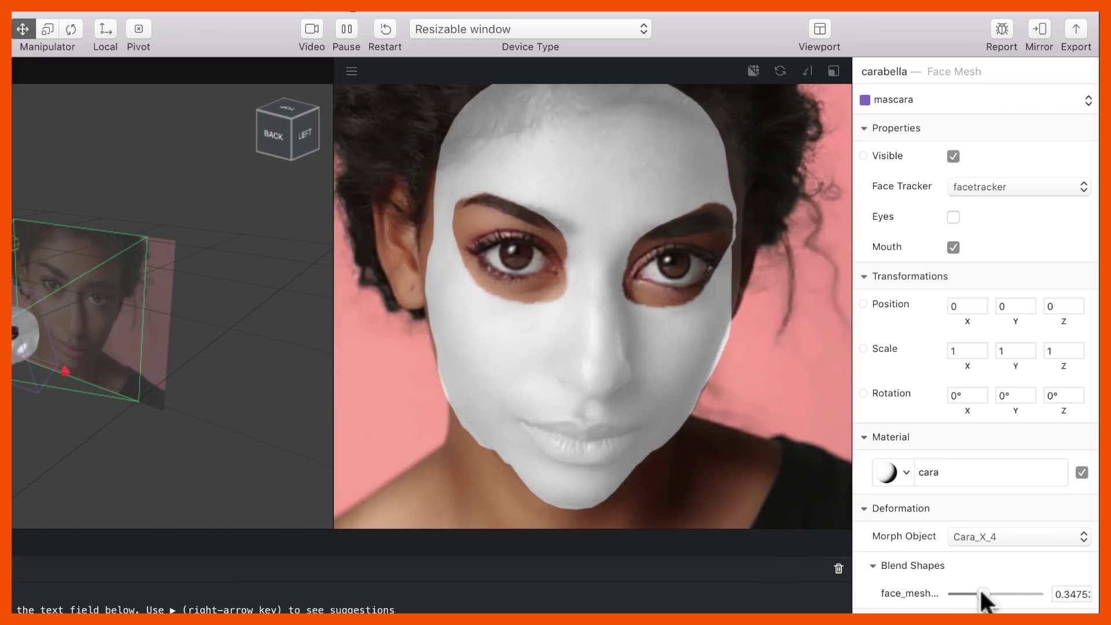
pyautogui.moveTo(976, 591)
pyautogui.mouseDown()
pyautogui.moveTo(962, 594)
pyautogui.moveTo(963, 585)
pyautogui.mouseUp()
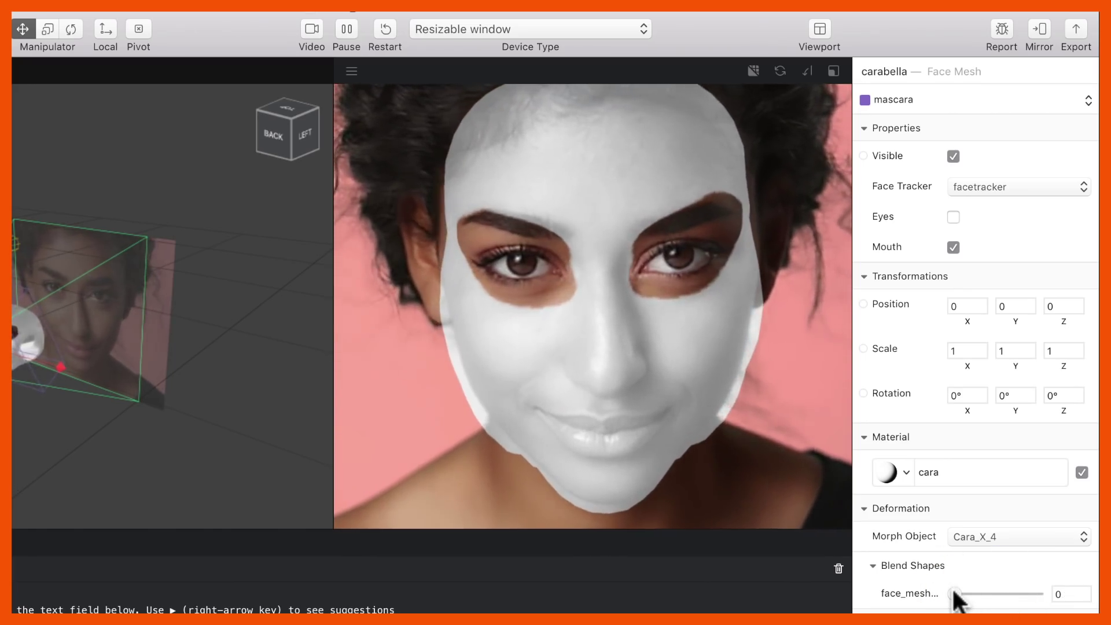
pyautogui.click(954, 592)
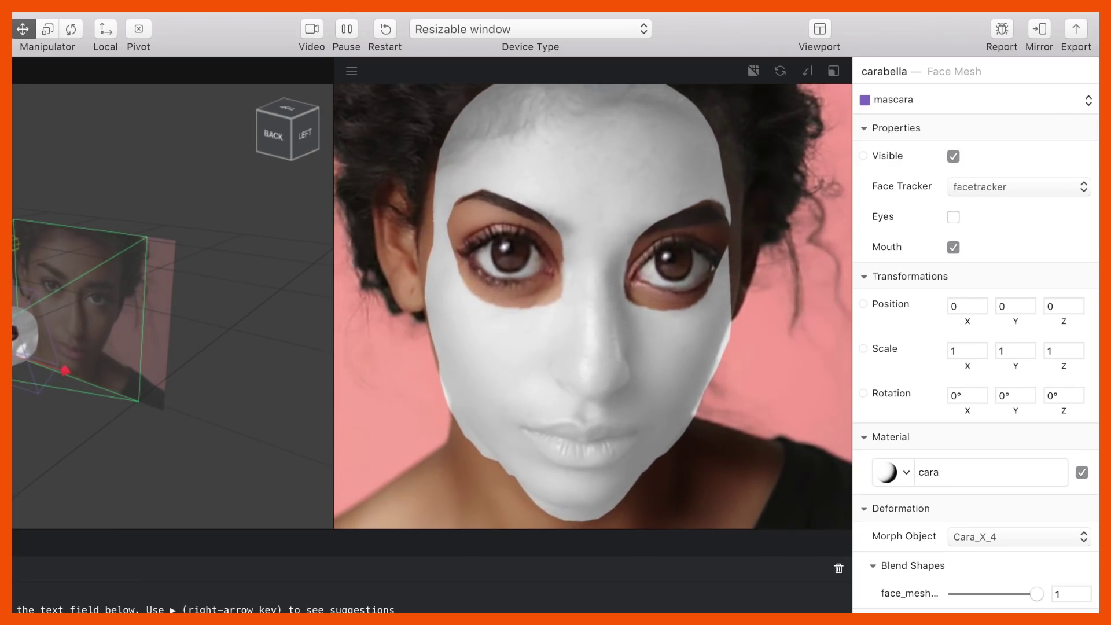
# - Make the carabrillo face mesh visible and switch its material's blend mode to Alpha and back to Add
pyautogui.click(952, 156)
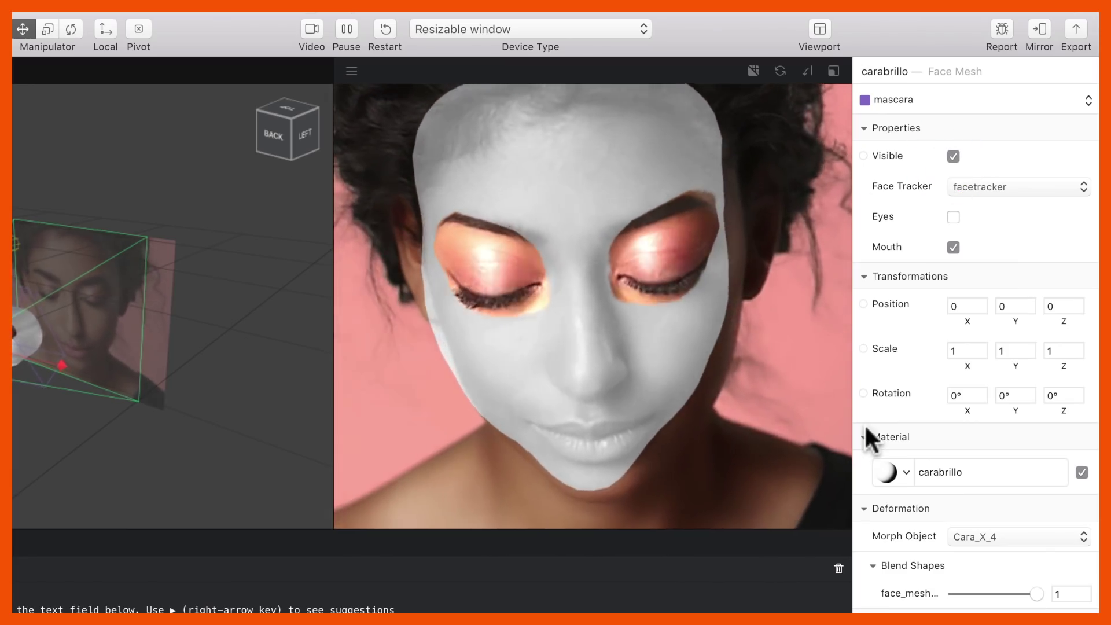
pyautogui.click(974, 470)
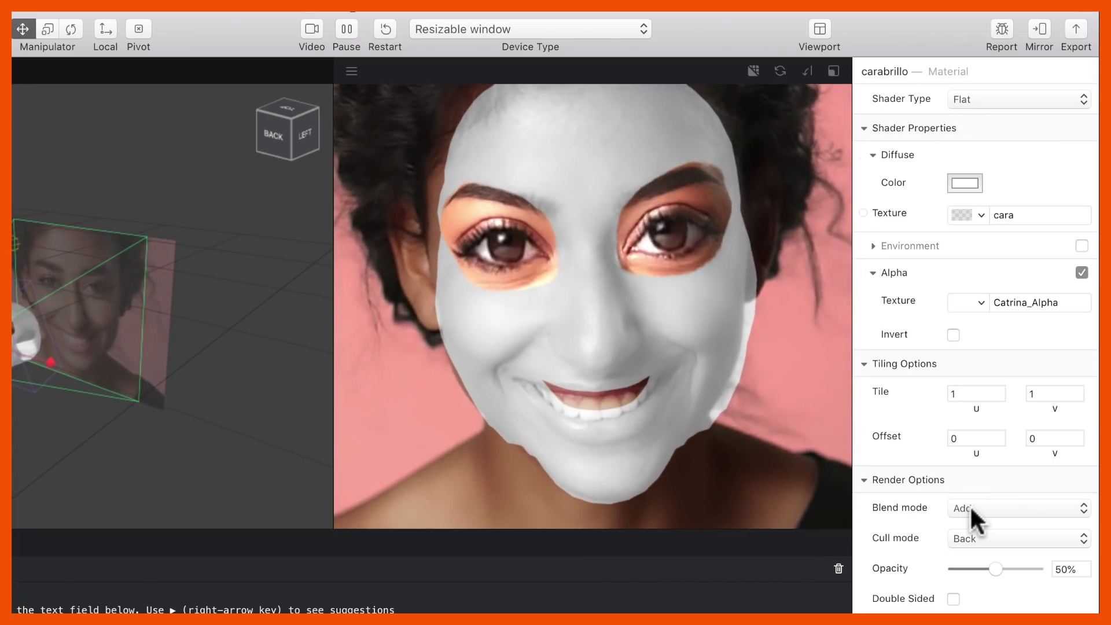
pyautogui.click(970, 506)
pyautogui.click(971, 521)
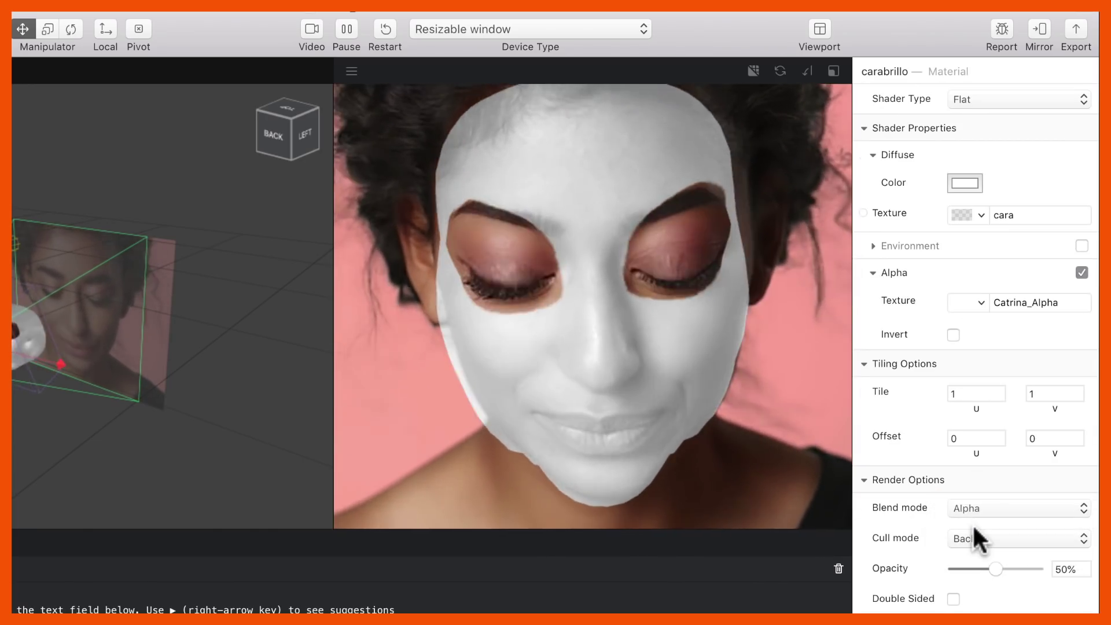
pyautogui.click(966, 503)
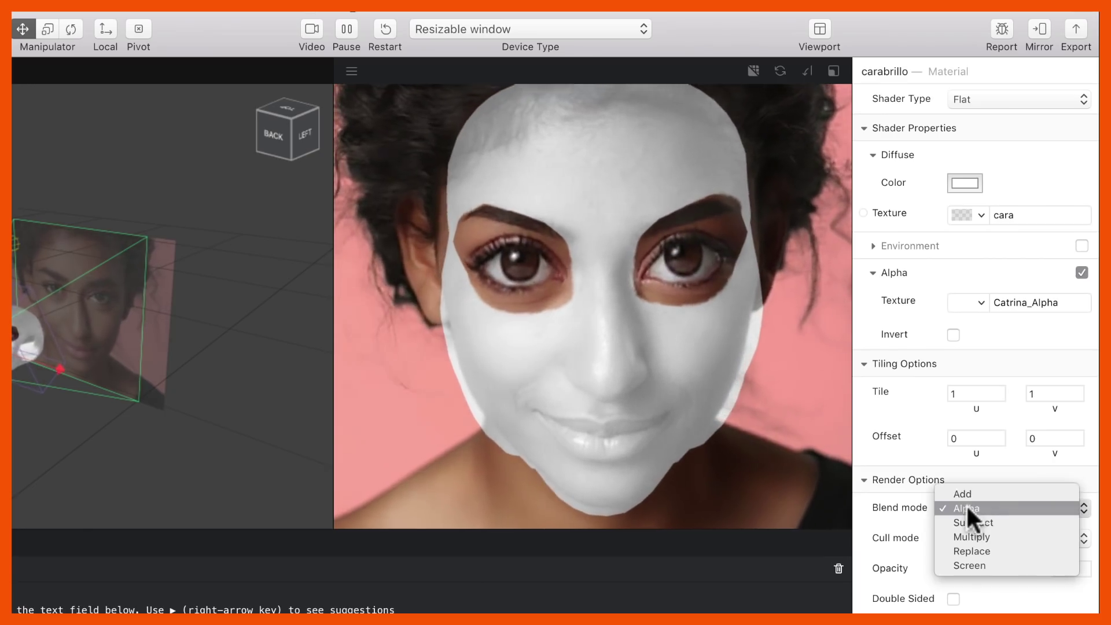
pyautogui.click(964, 487)
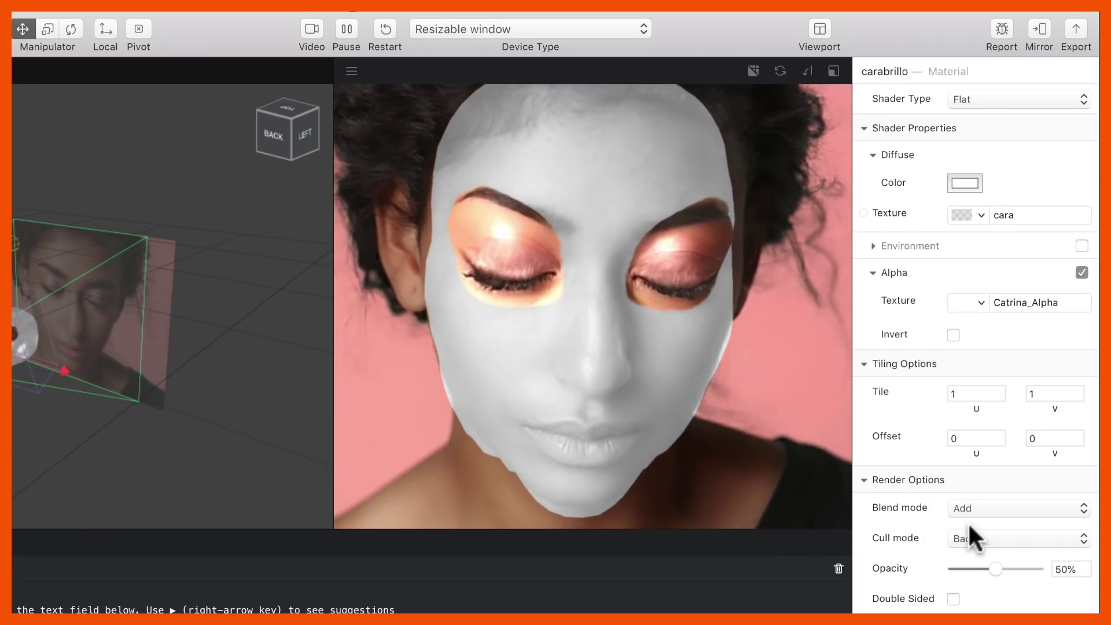
# - Sweep the carabrillo material's opacity between 0% and 100%, and set it to 25%
pyautogui.click(950, 568)
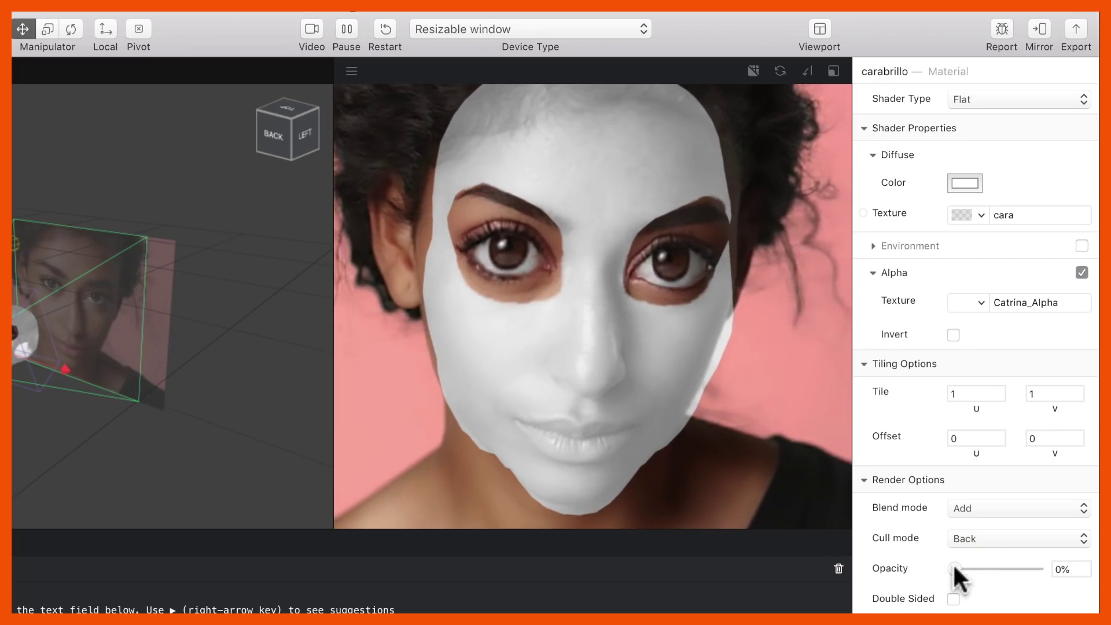
pyautogui.moveTo(976, 566); pyautogui.dragTo(1036, 566)
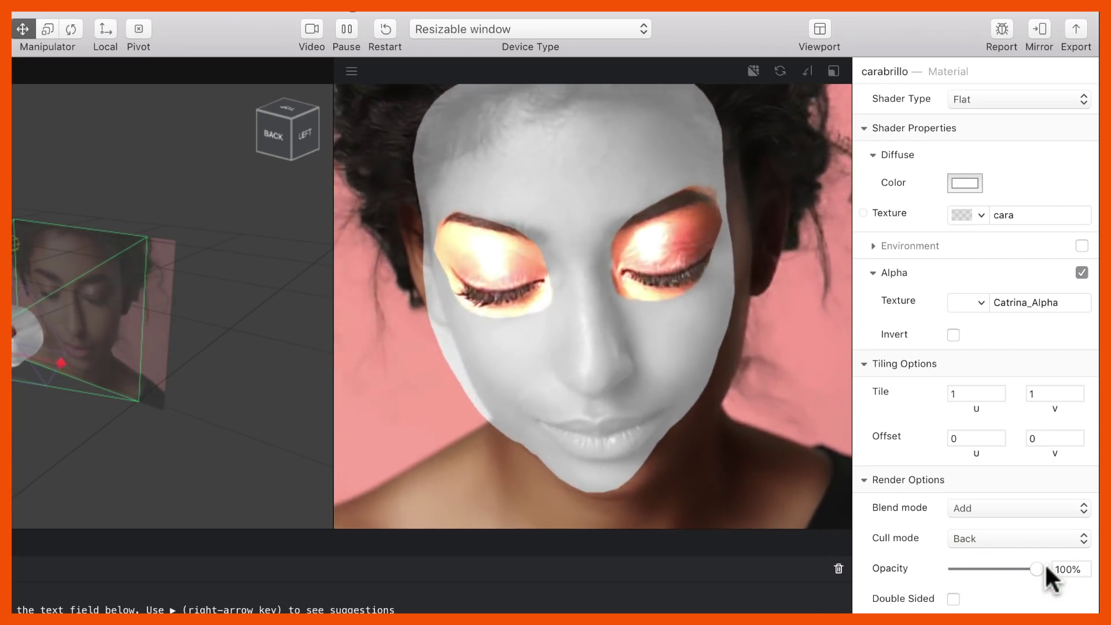
pyautogui.moveTo(1031, 568); pyautogui.dragTo(980, 564)
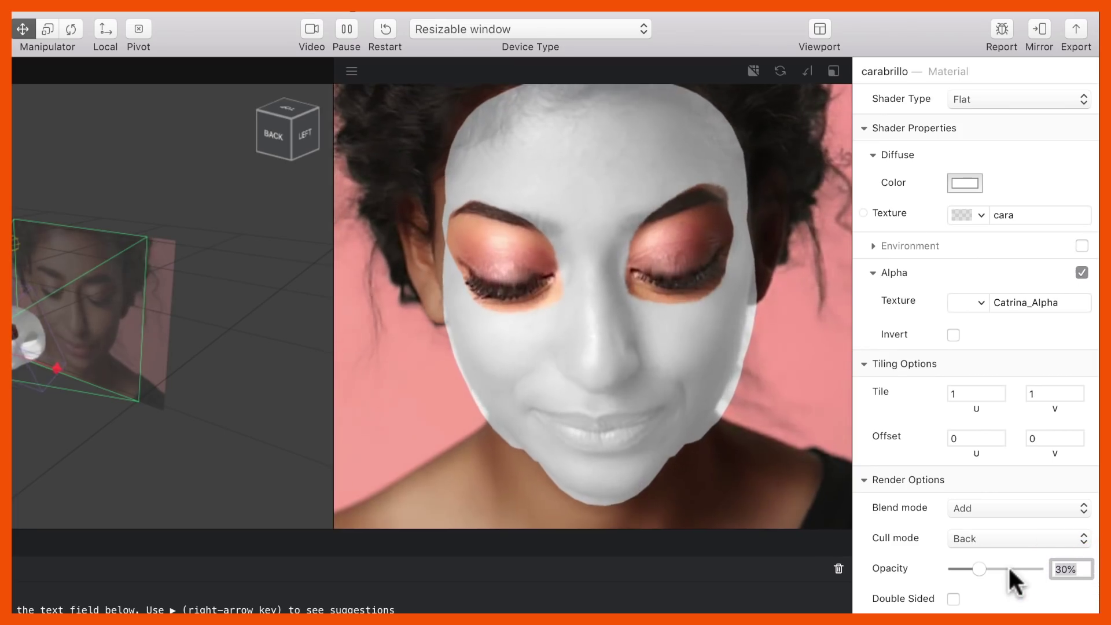
pyautogui.write('25')
pyautogui.press('Return')
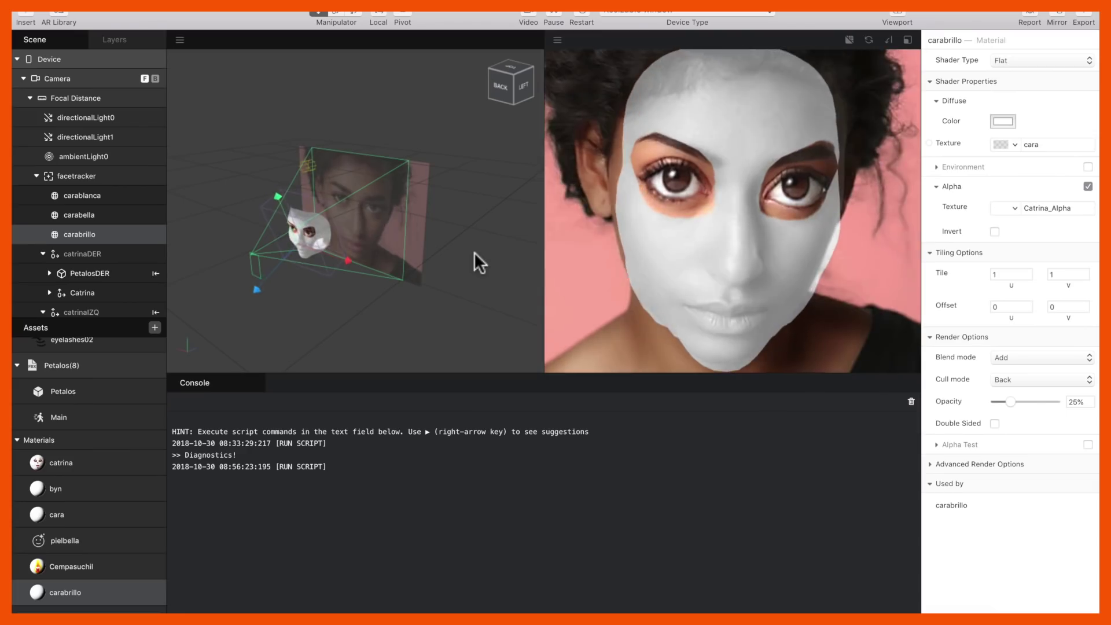
# - Make the catrinaDER null object visible
pyautogui.click(97, 250)
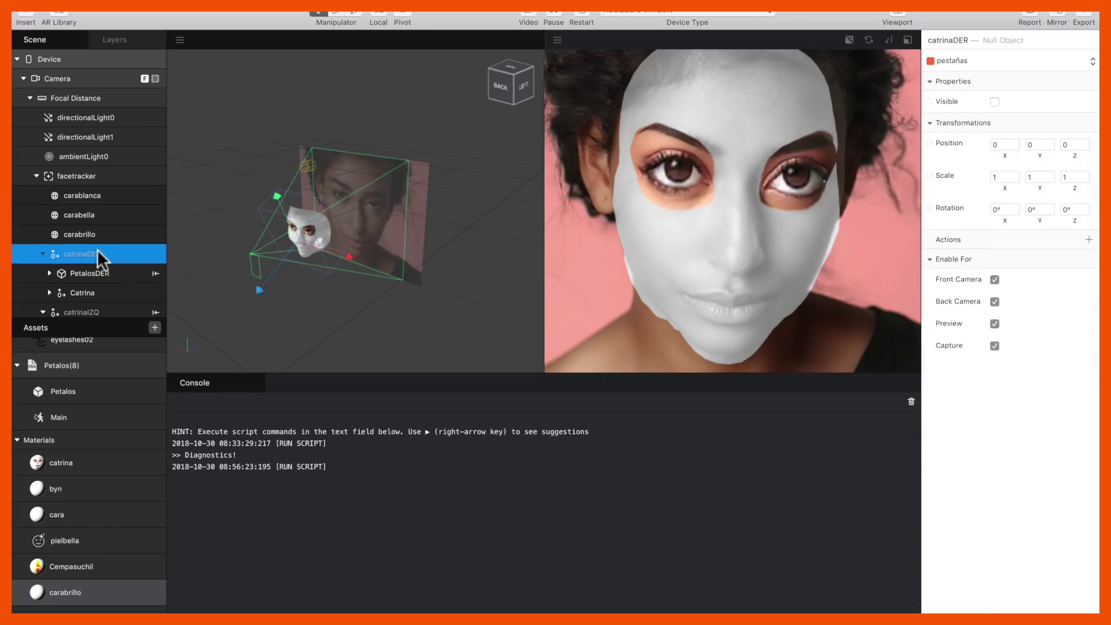
pyautogui.click(994, 102)
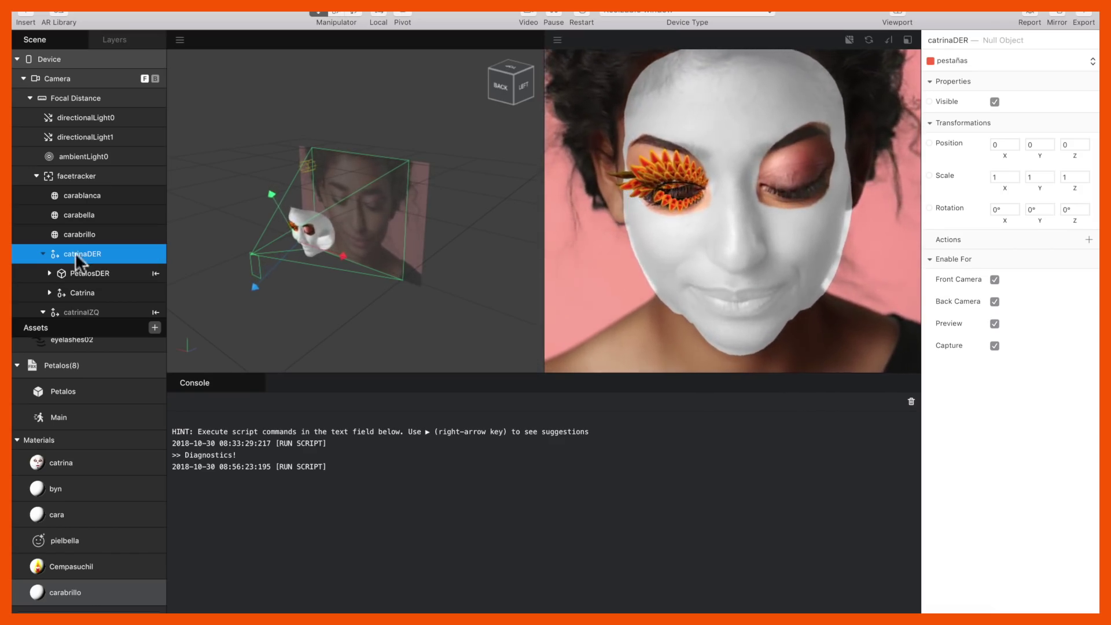
# - Hide PetalosDER under catrinaDER, toggle its Catrina null object off and on, and show PetalosDER again
pyautogui.scroll(-3, 47, 238)
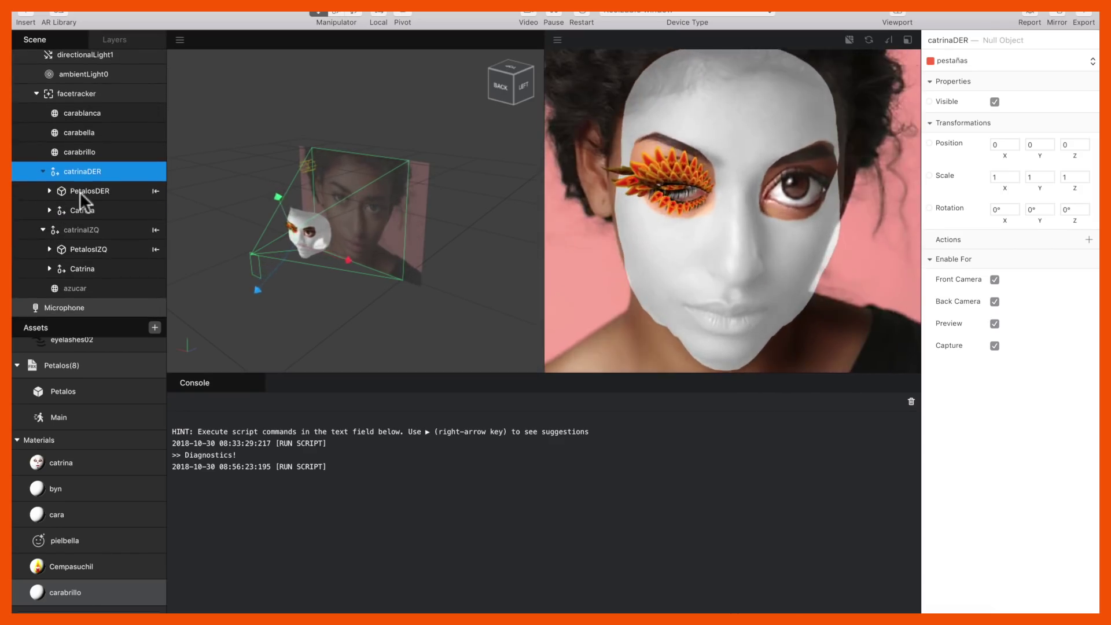
pyautogui.click(81, 191)
pyautogui.click(991, 99)
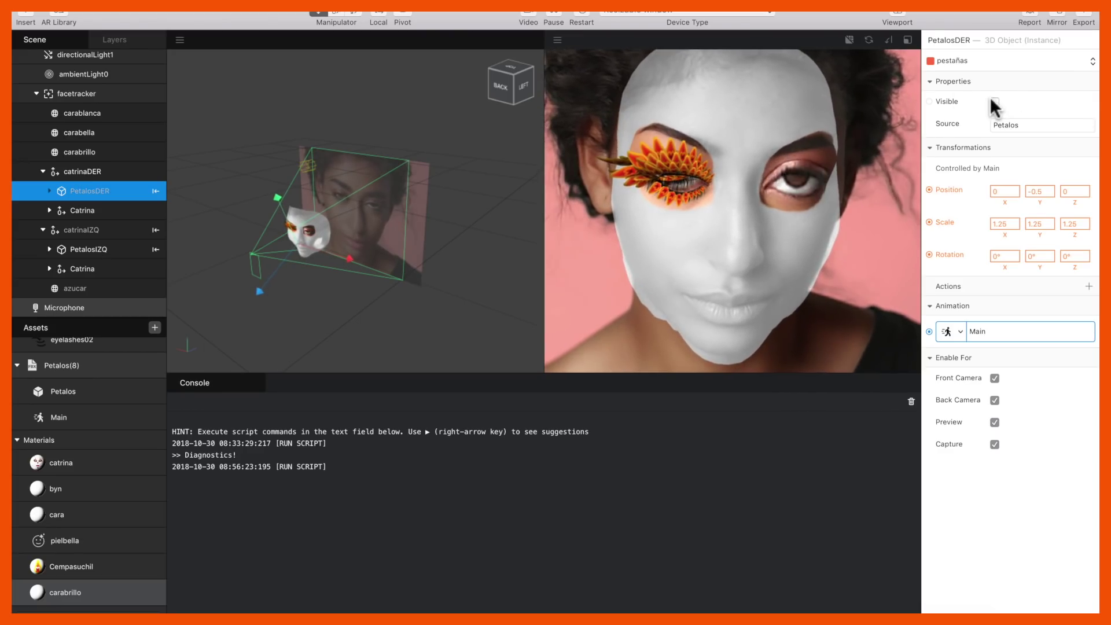
pyautogui.click(106, 209)
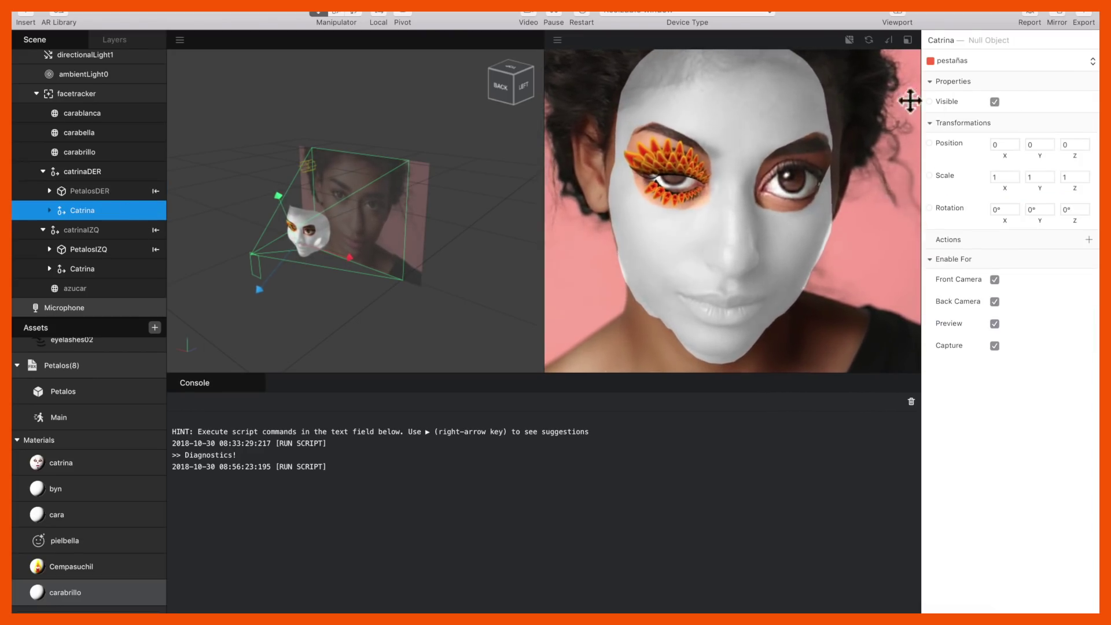
pyautogui.click(993, 101)
pyautogui.click(993, 101)
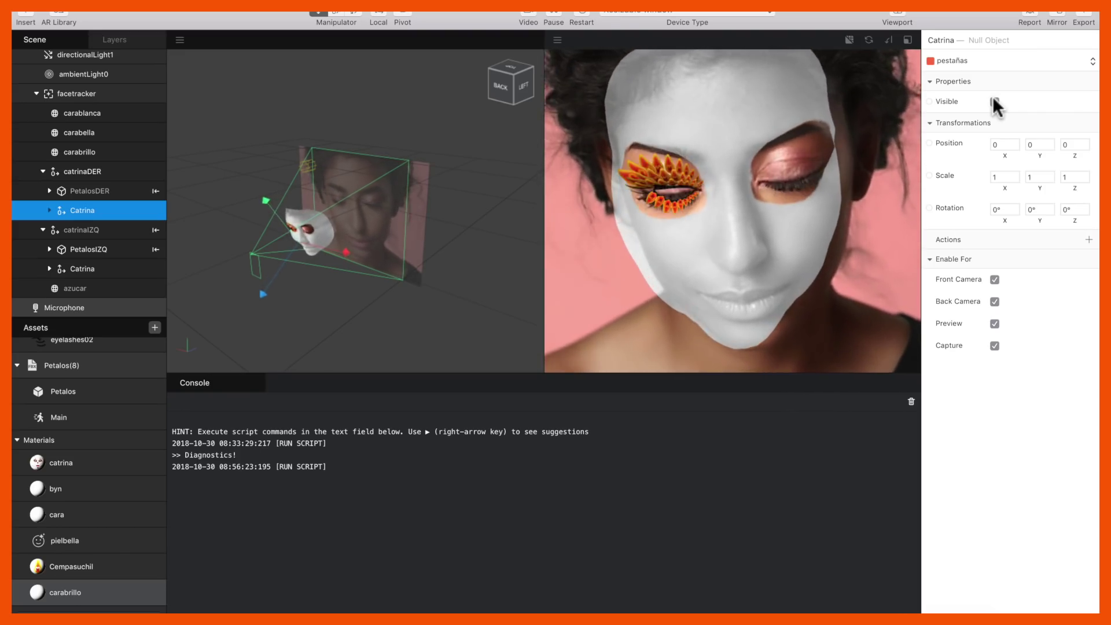
pyautogui.click(92, 190)
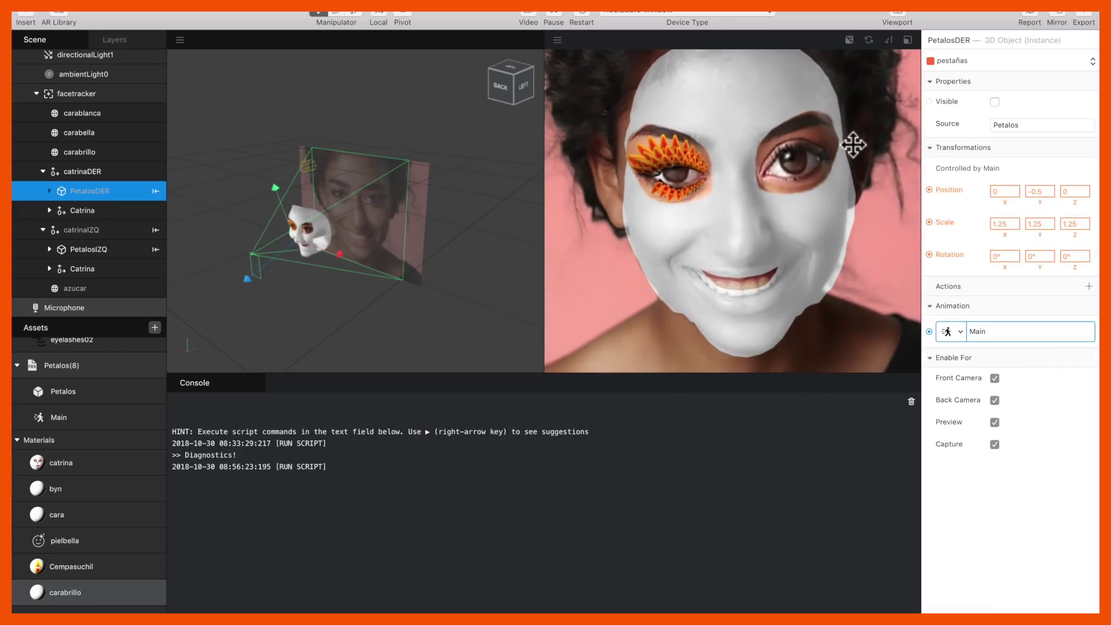
pyautogui.click(994, 102)
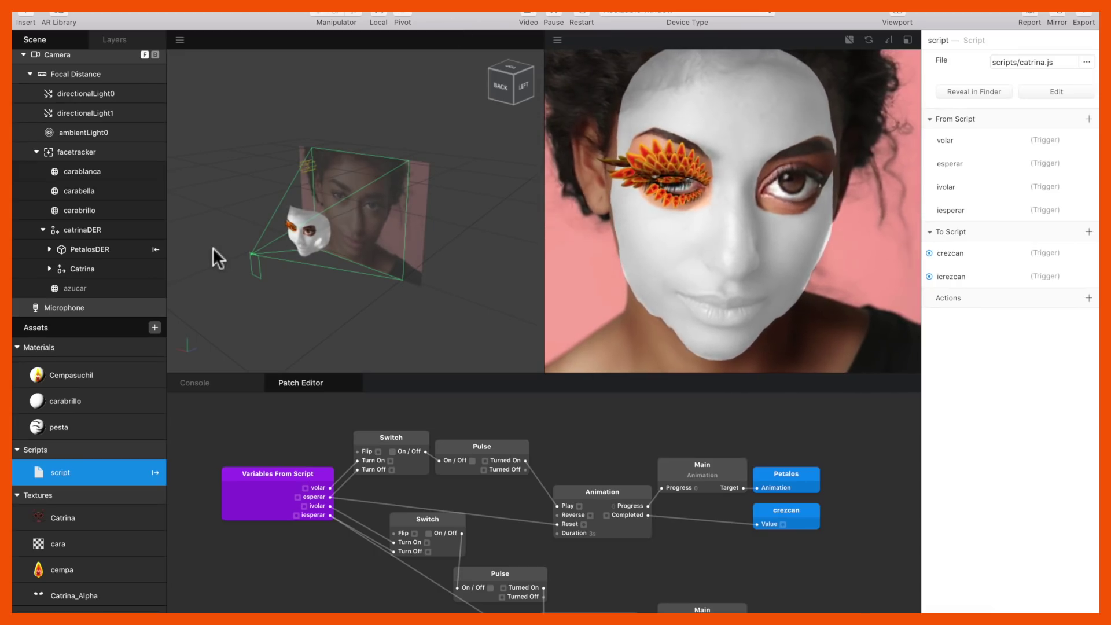
# - Hide the PetalosDER object under catrinaDER
pyautogui.click(99, 262)
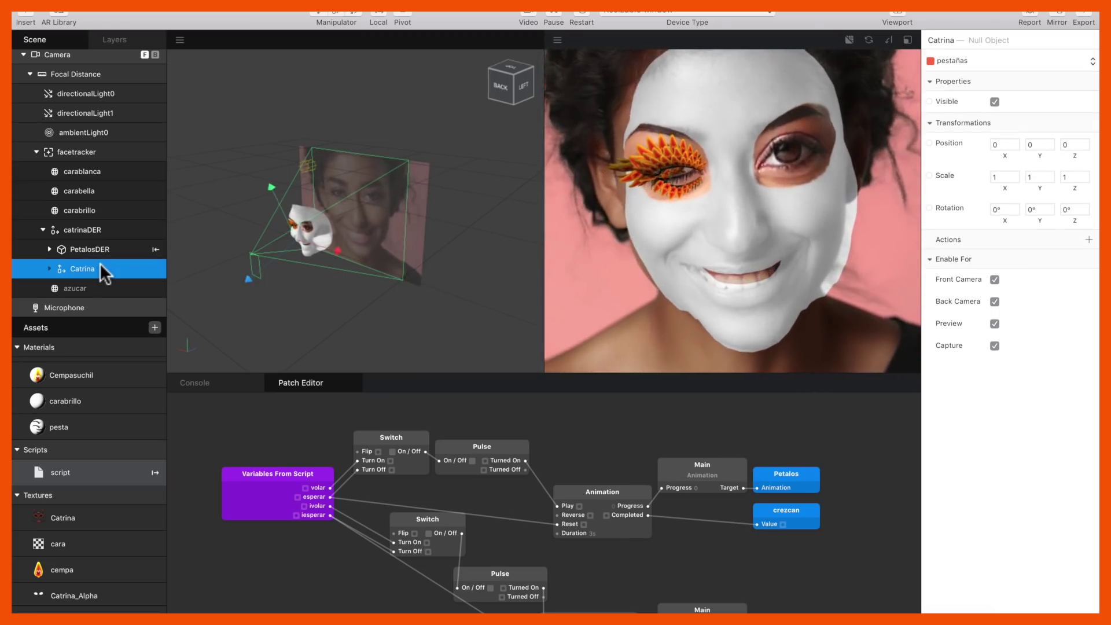
pyautogui.click(96, 251)
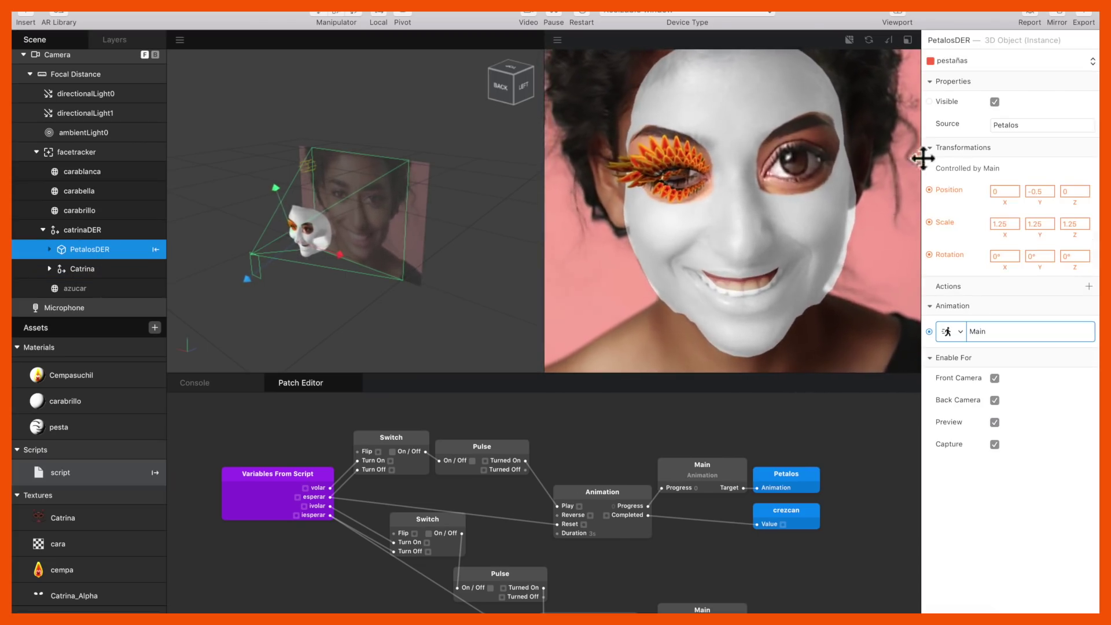
pyautogui.click(993, 101)
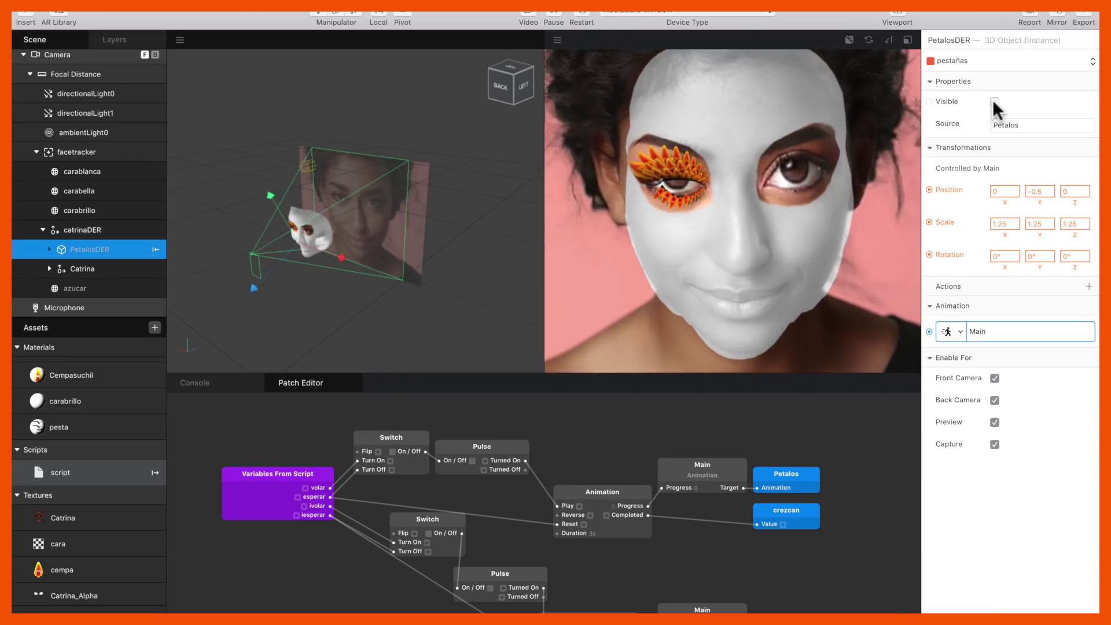
# - Expand the Catrina null object and its topder and botder groups in the scene hierarchy
pyautogui.click(98, 268)
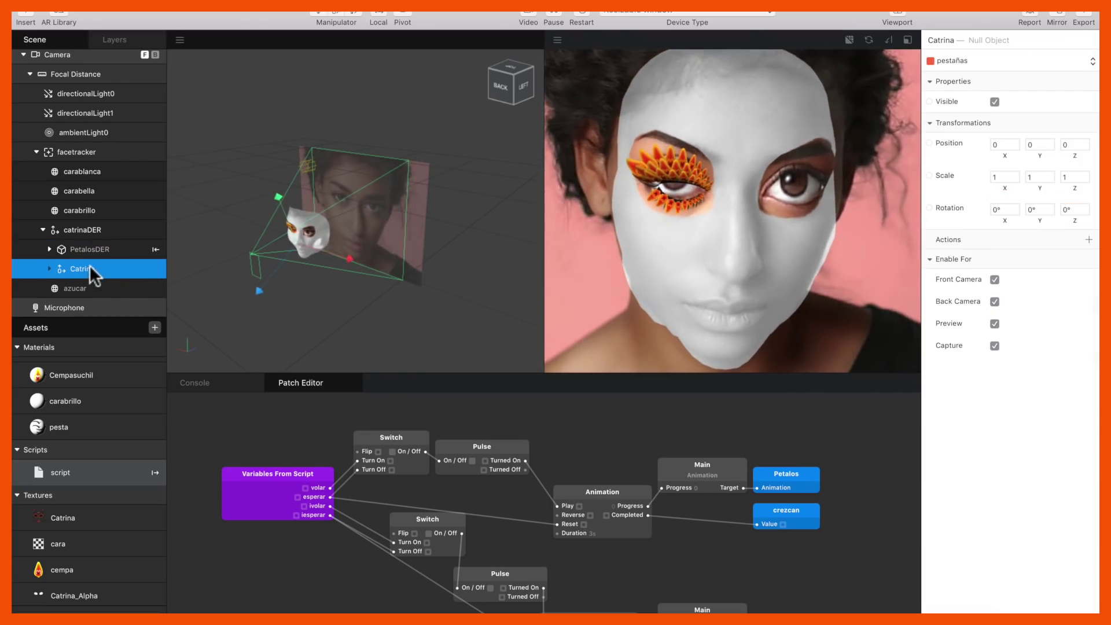
pyautogui.click(50, 269)
pyautogui.scroll(-2, 54, 254)
pyautogui.click(55, 249)
pyautogui.scroll(-4, 54, 276)
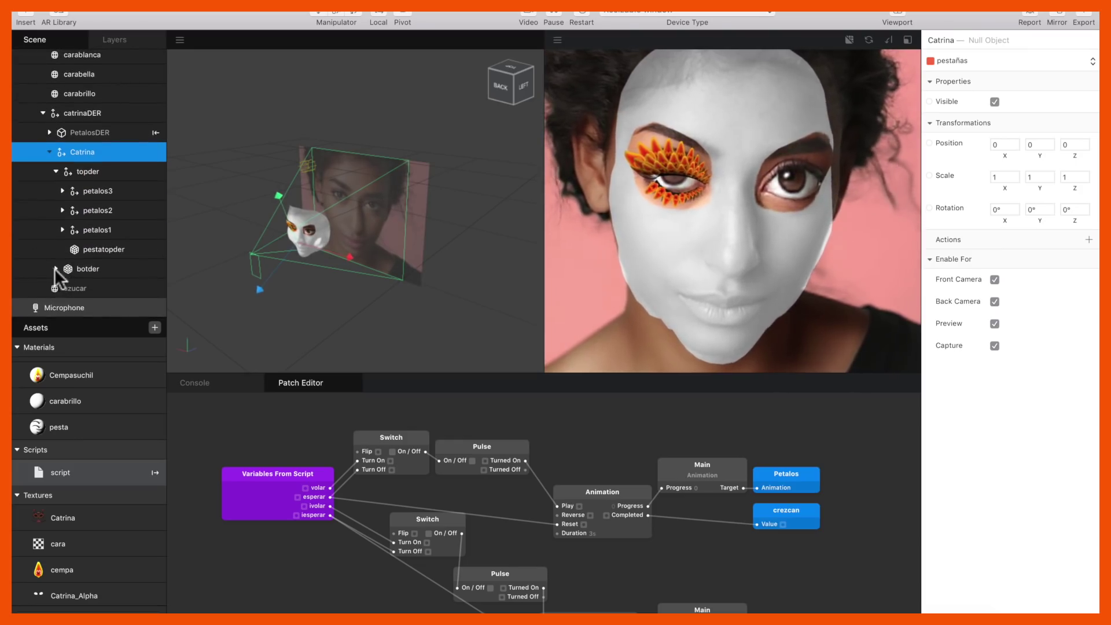
pyautogui.click(56, 268)
pyautogui.scroll(-1, 73, 246)
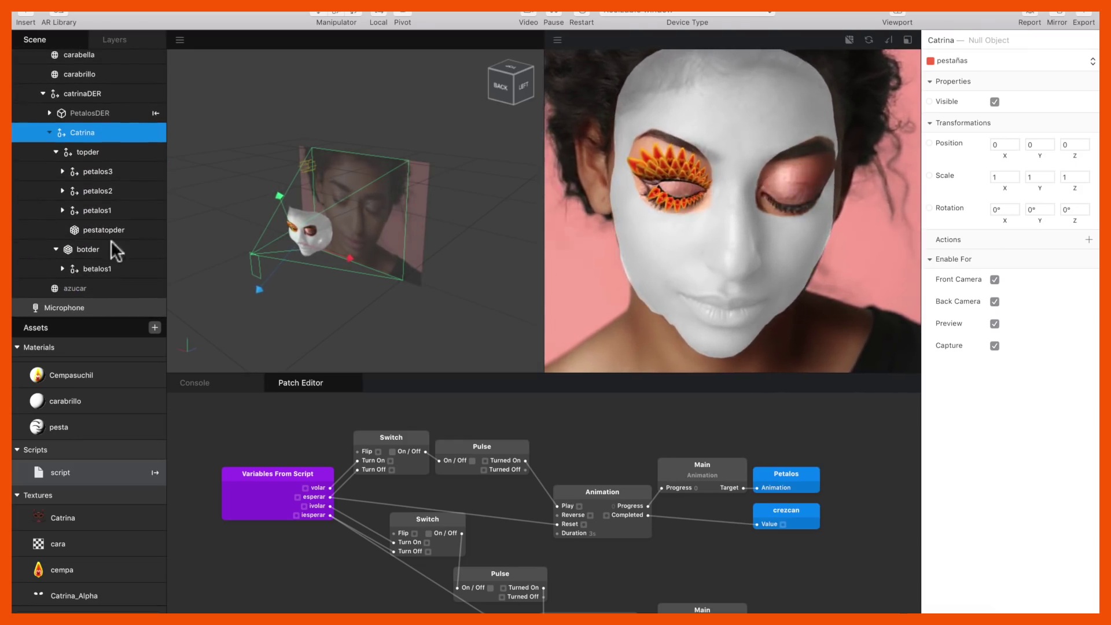
# - Expand petalos3, petalos2, petalos1 and betalos1 to examine the individual petal meshes in each group
pyautogui.click(63, 171)
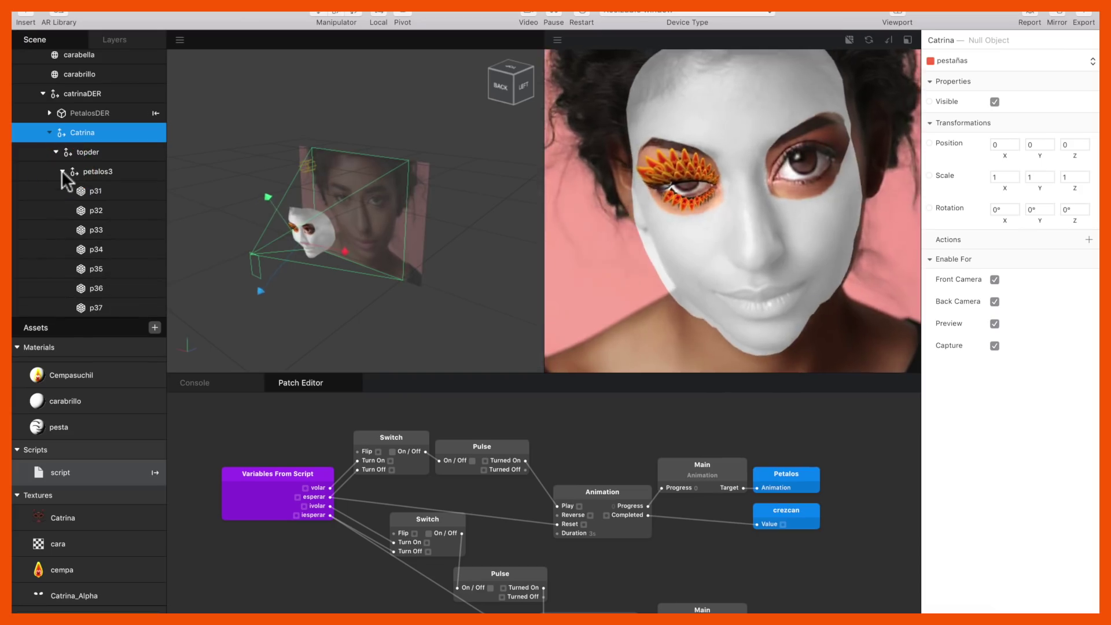
pyautogui.scroll(-2, 95, 182)
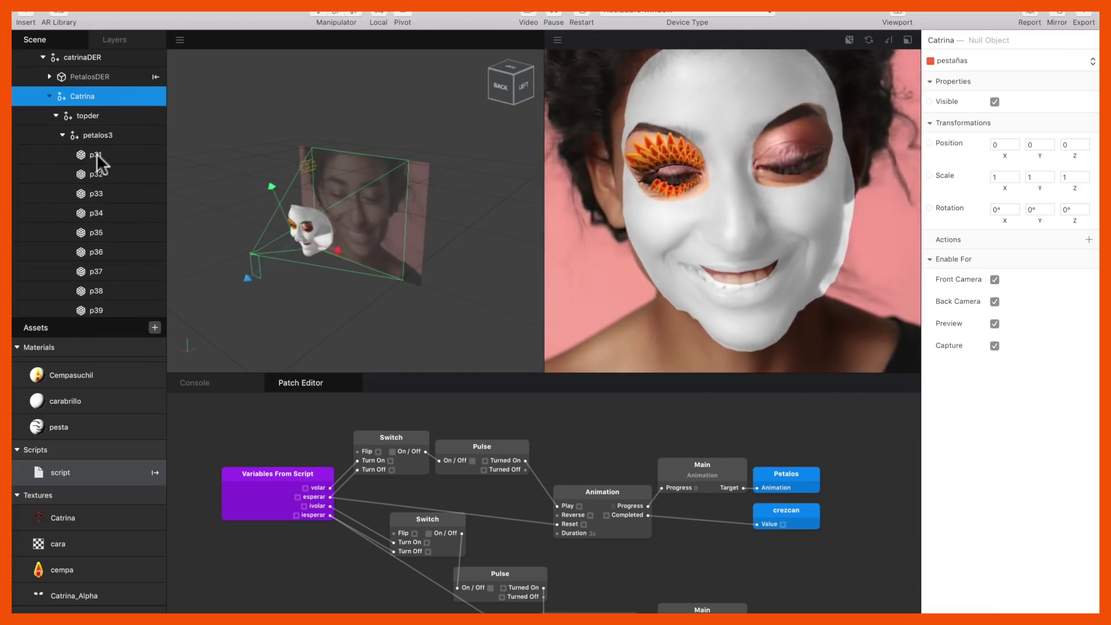
pyautogui.scroll(-2, 96, 154)
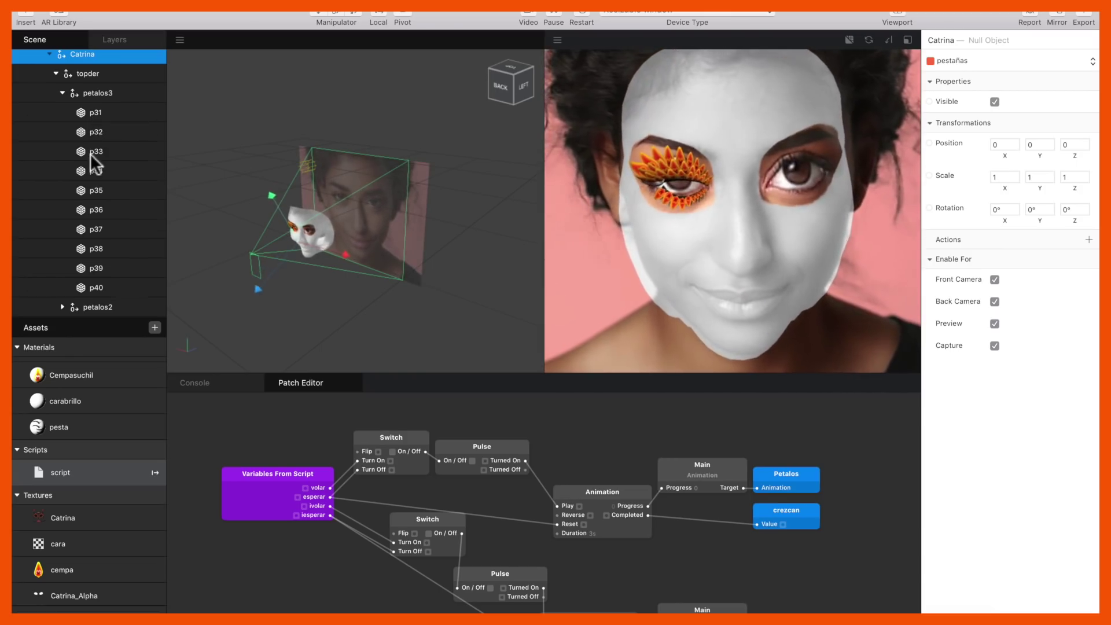
pyautogui.scroll(-3, 90, 154)
pyautogui.scroll(-2, 63, 255)
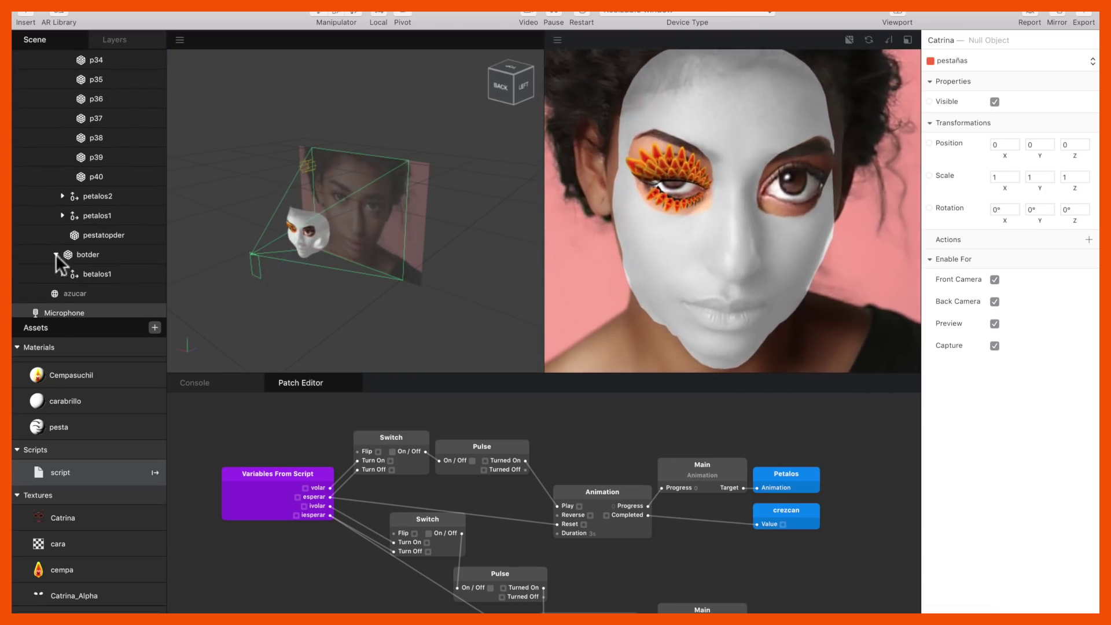
pyautogui.click(61, 273)
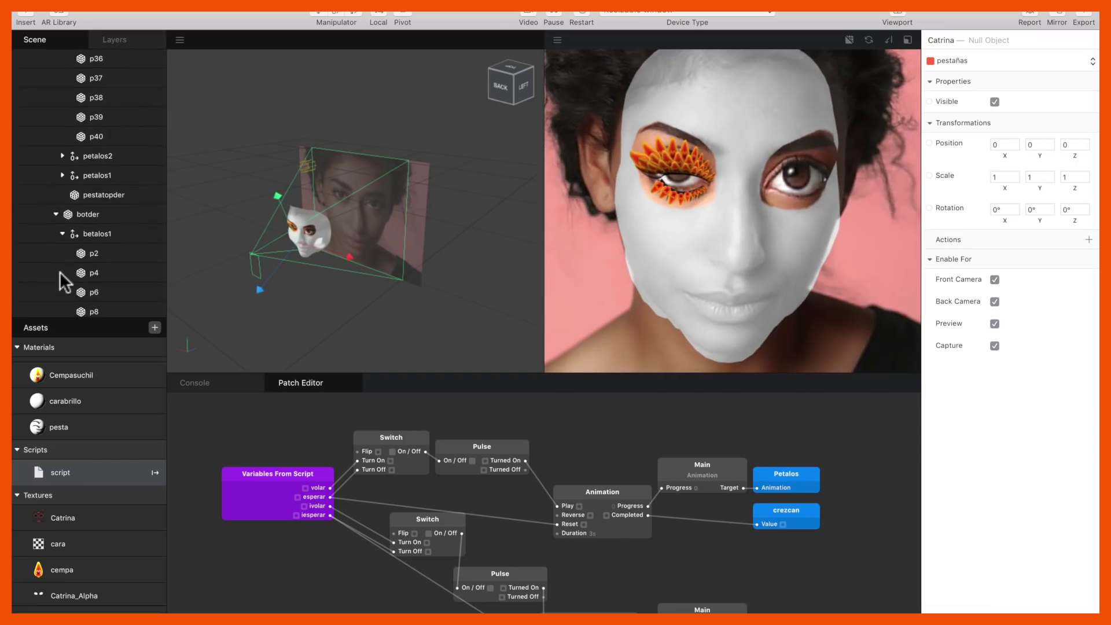
pyautogui.scroll(-3, 64, 175)
pyautogui.click(62, 133)
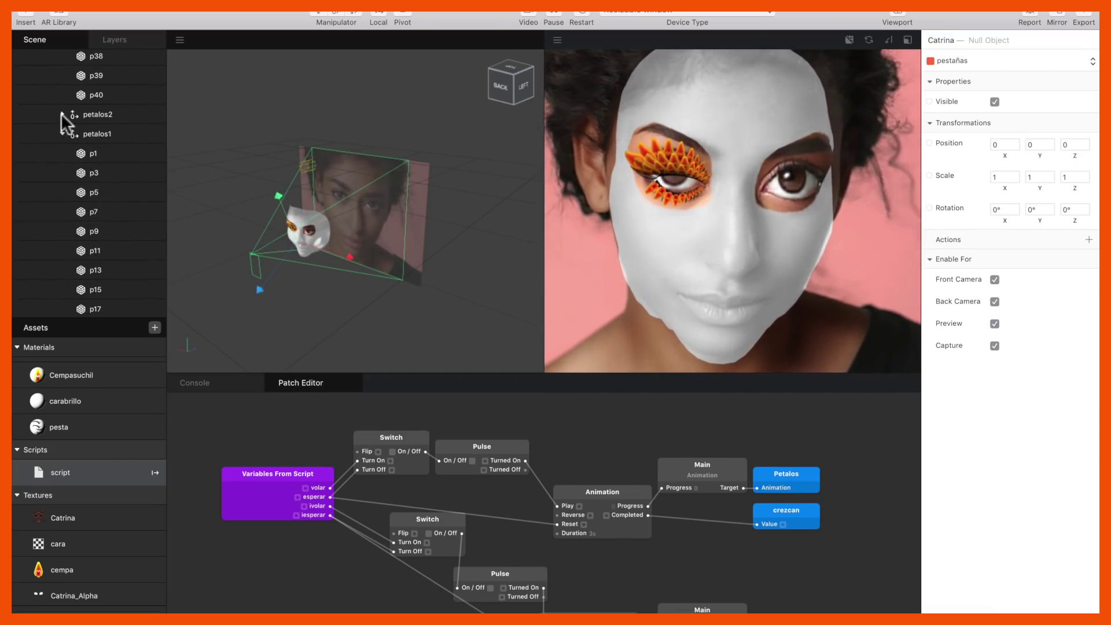
pyautogui.scroll(-5, 71, 182)
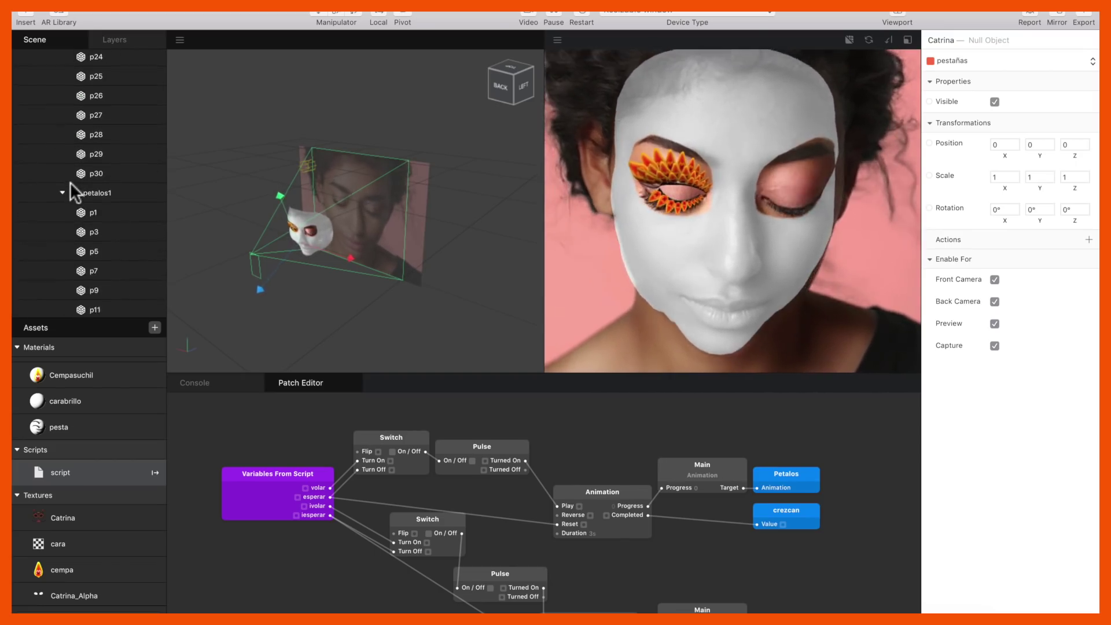
# - Select the petalos1 group and examine its petals around the eye up close in the 3D viewport
pyautogui.click(97, 127)
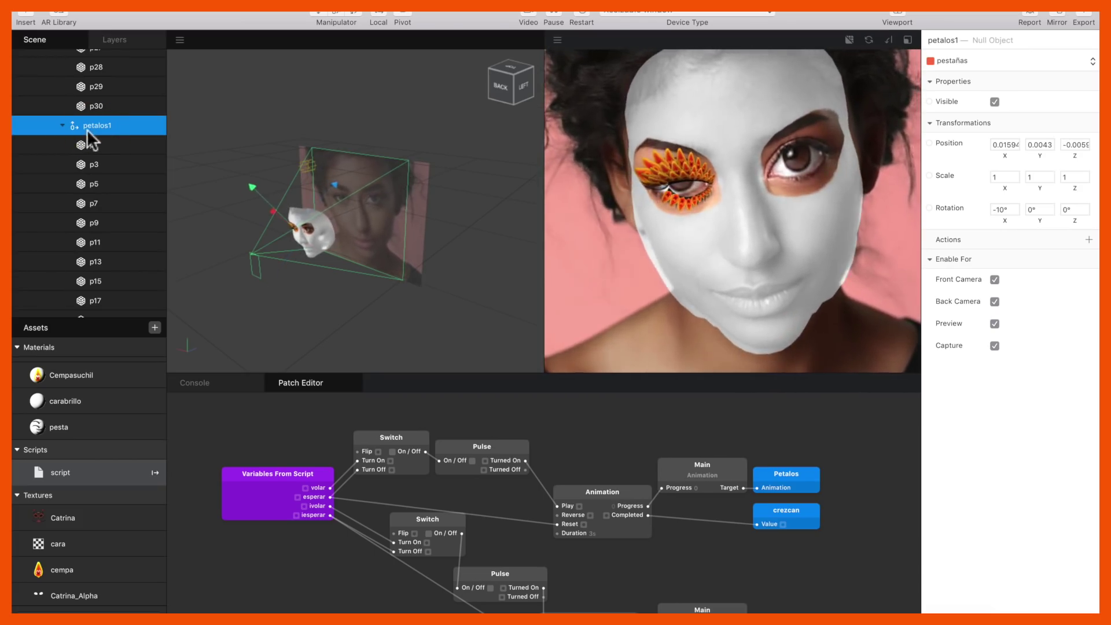
pyautogui.scroll(5, 276, 224)
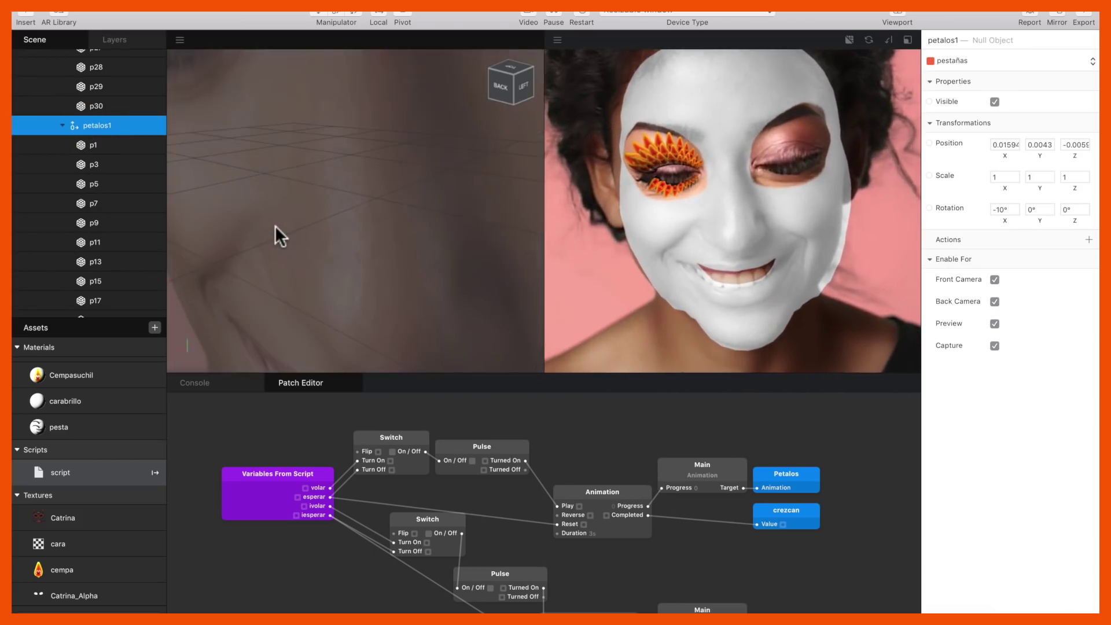
pyautogui.scroll(-2, 275, 224)
pyautogui.moveTo(314, 216); pyautogui.dragTo(402, 209)
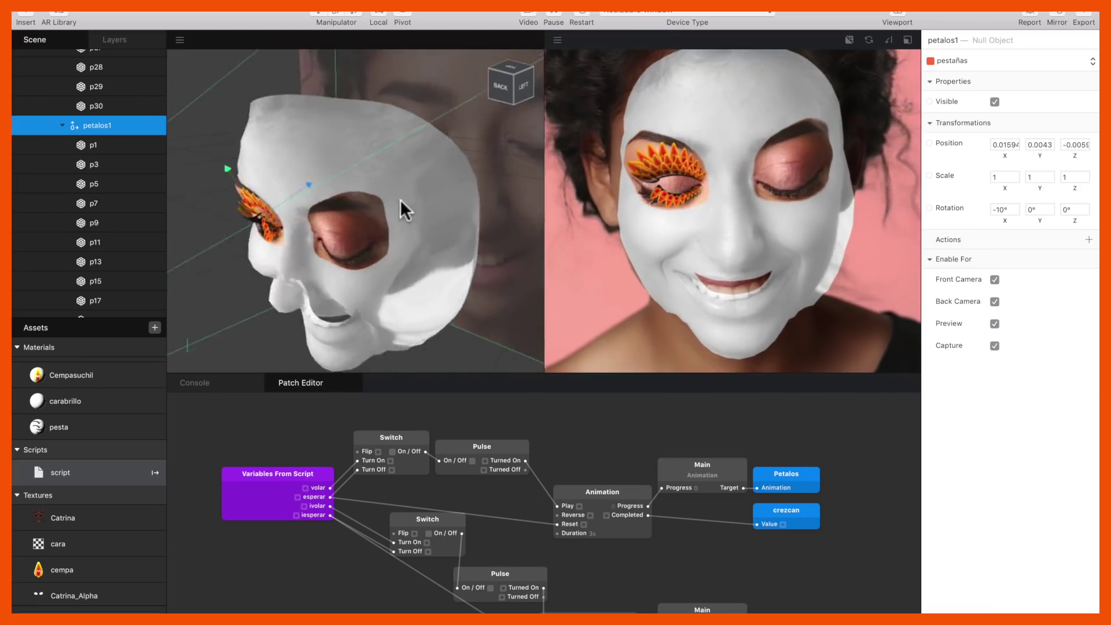
pyautogui.scroll(3, 402, 208)
pyautogui.scroll(5, 354, 219)
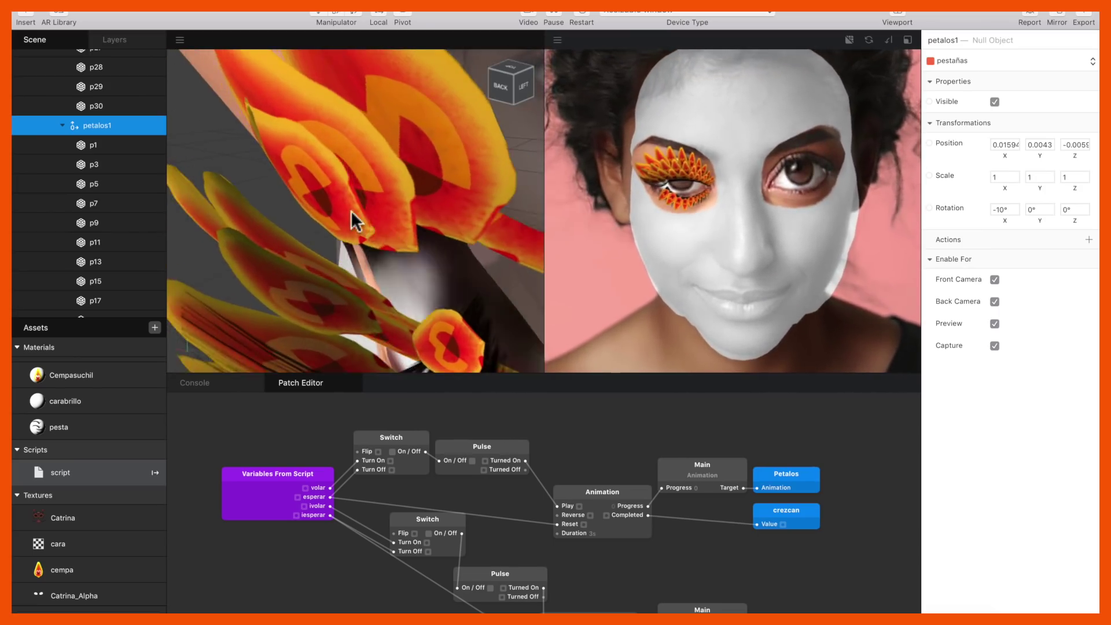
pyautogui.scroll(-5, 354, 219)
pyautogui.scroll(4, 355, 220)
pyautogui.scroll(-5, 354, 219)
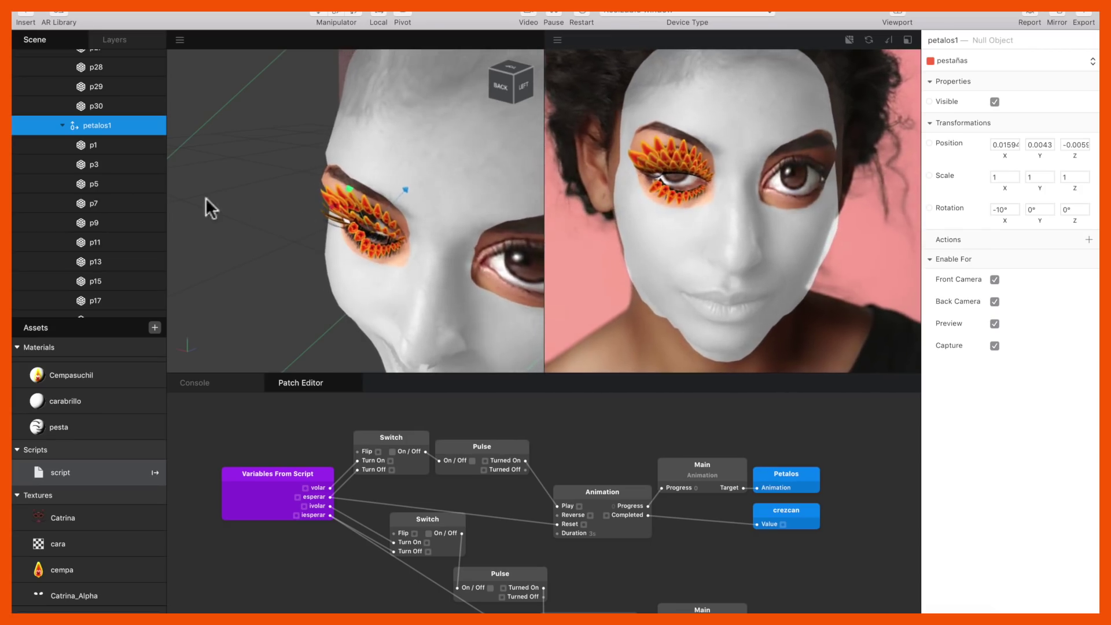
# - Inspect individual petal meshes in petalos1 and p2 in betalos1, and collapse both groups
pyautogui.click(81, 143)
pyautogui.click(88, 164)
pyautogui.click(92, 183)
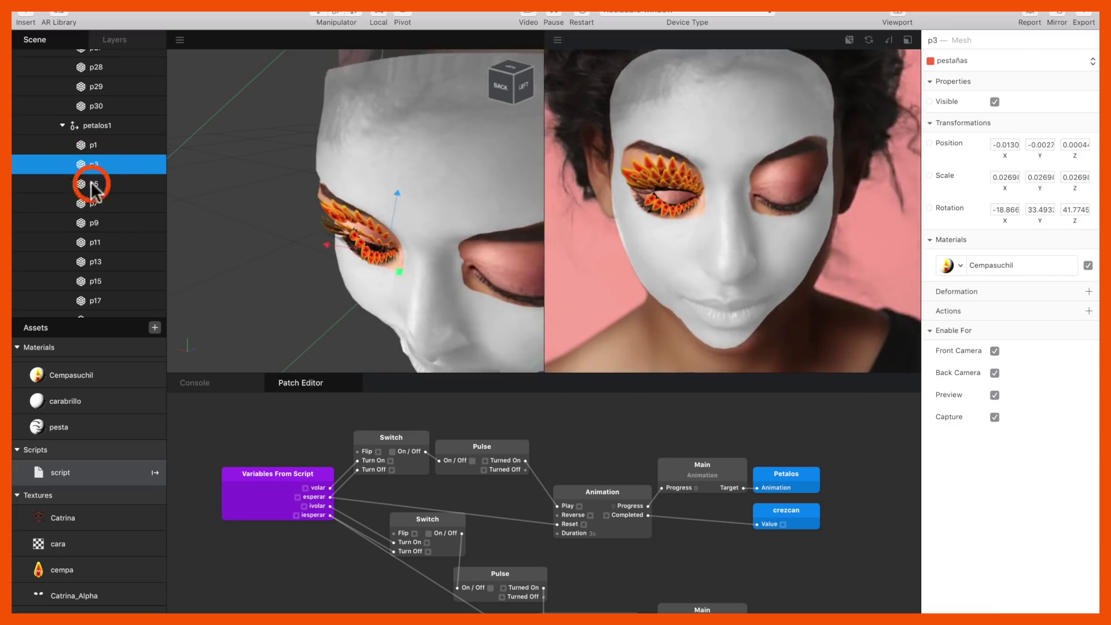
pyautogui.click(91, 203)
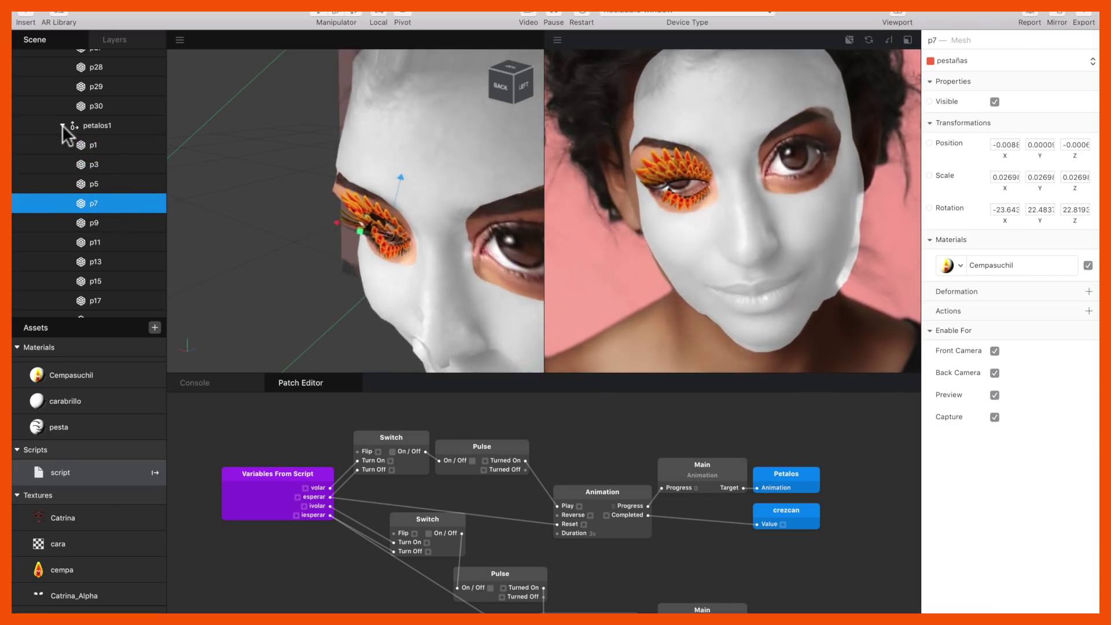
pyautogui.click(62, 125)
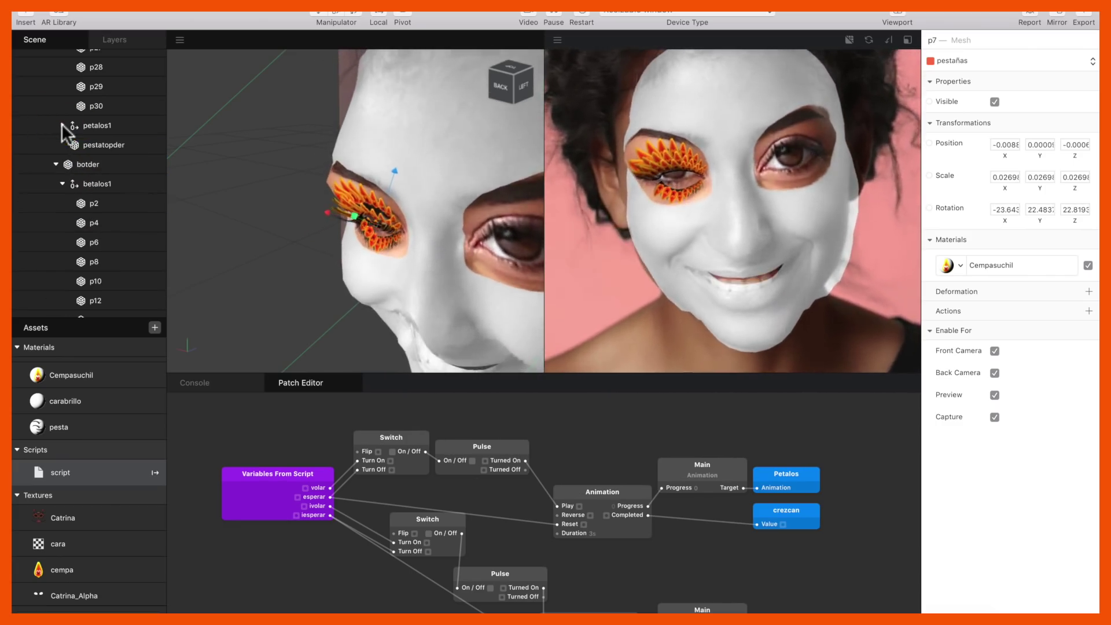
pyautogui.click(88, 198)
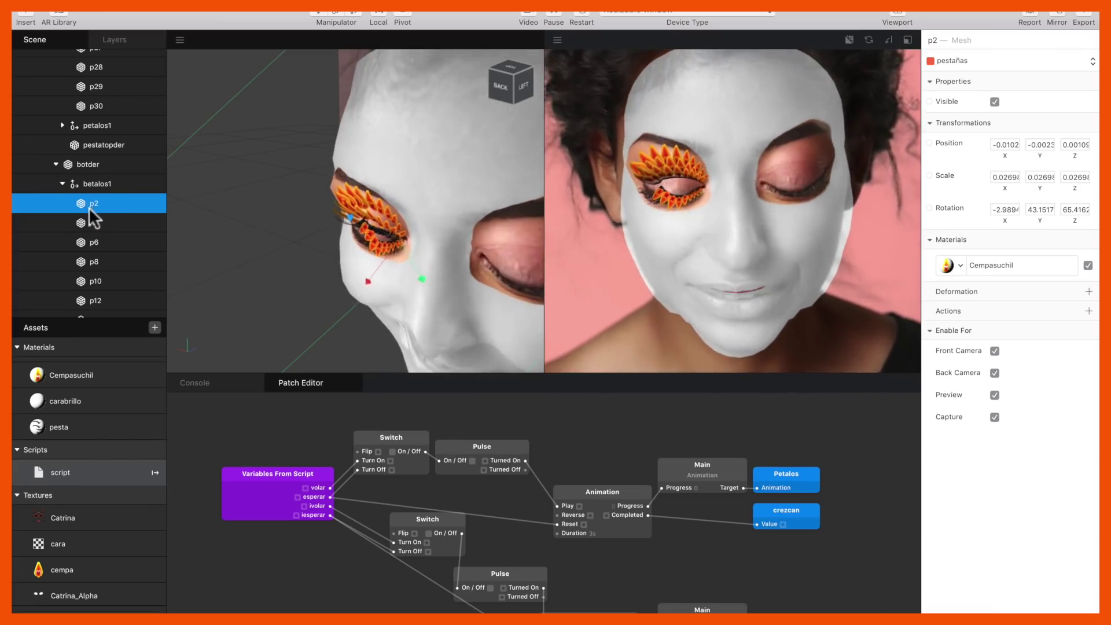
pyautogui.click(63, 184)
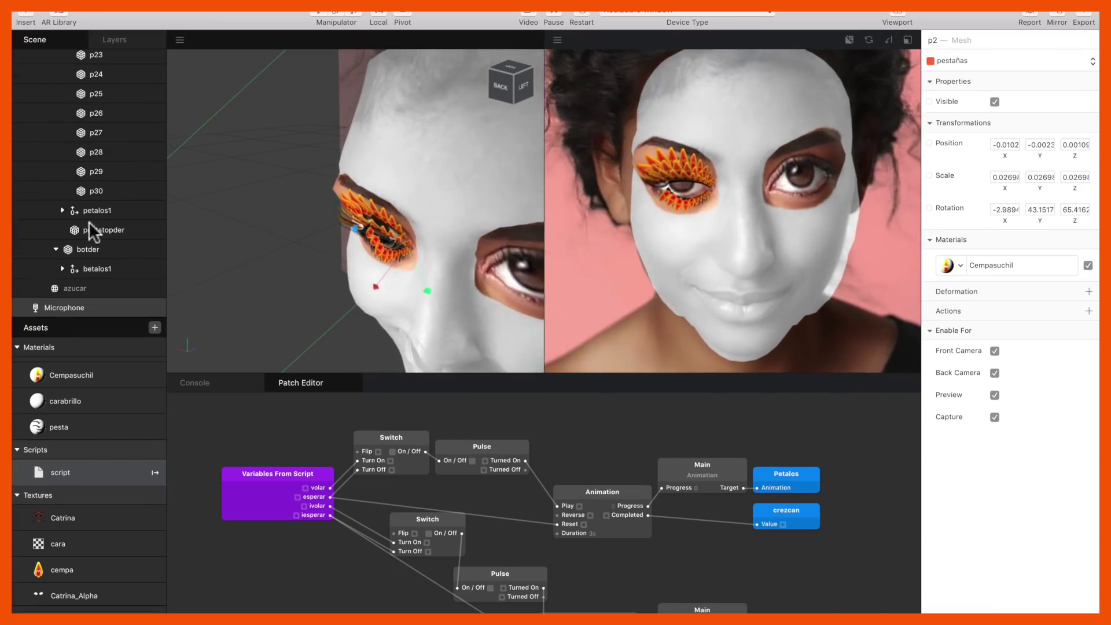
# - Inspect the pestatopder eyelash mesh and collapse the petalos2 and petalos3 groups
pyautogui.click(90, 227)
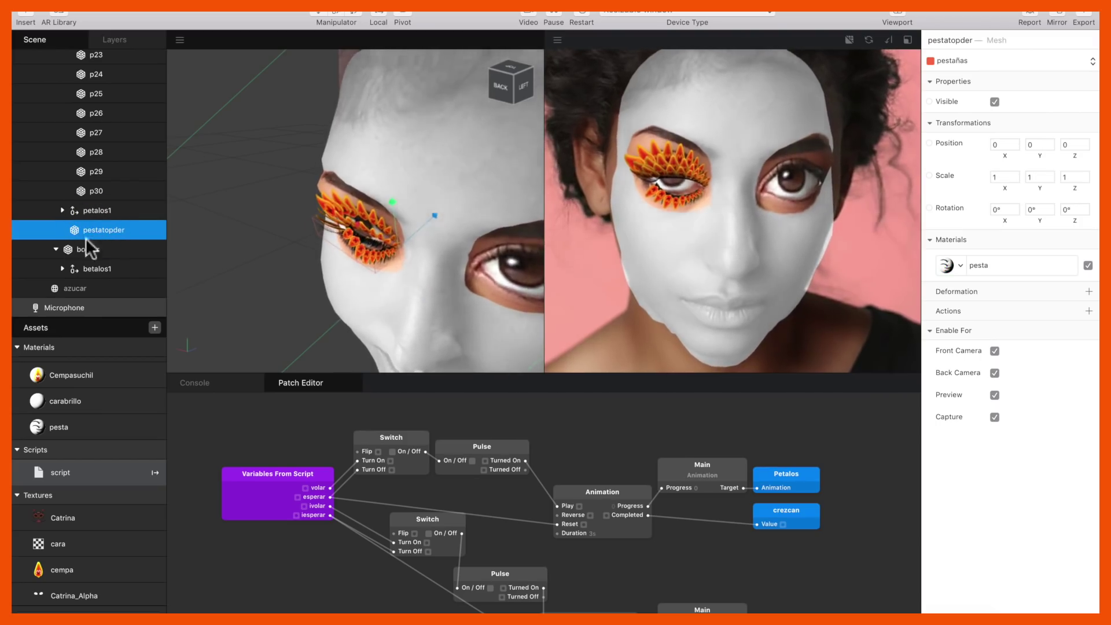
pyautogui.scroll(5, 75, 199)
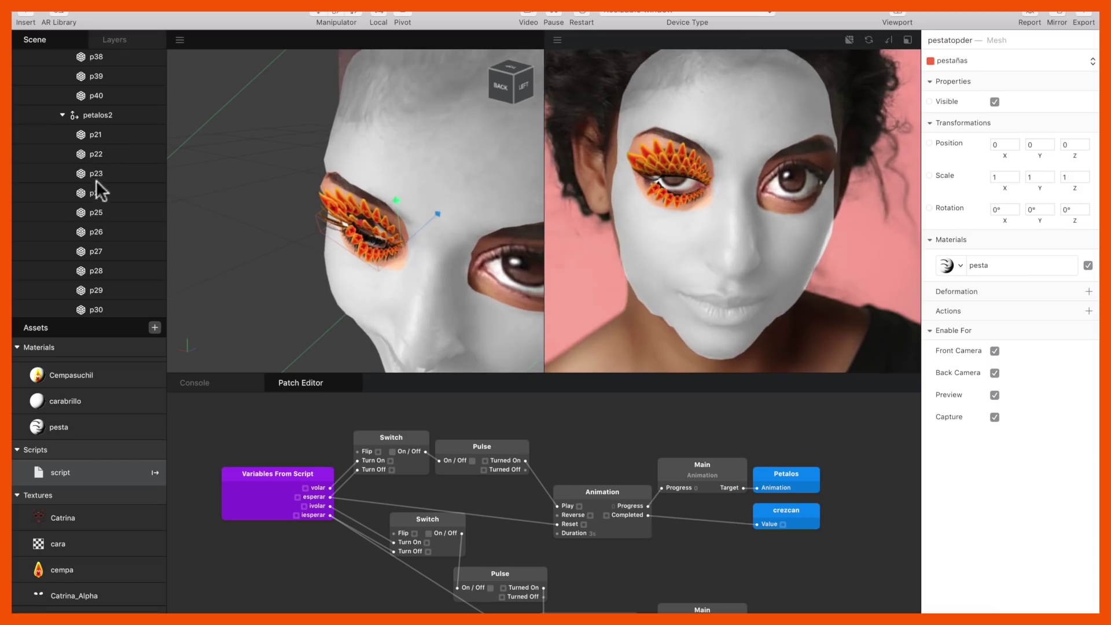
pyautogui.scroll(6, 92, 144)
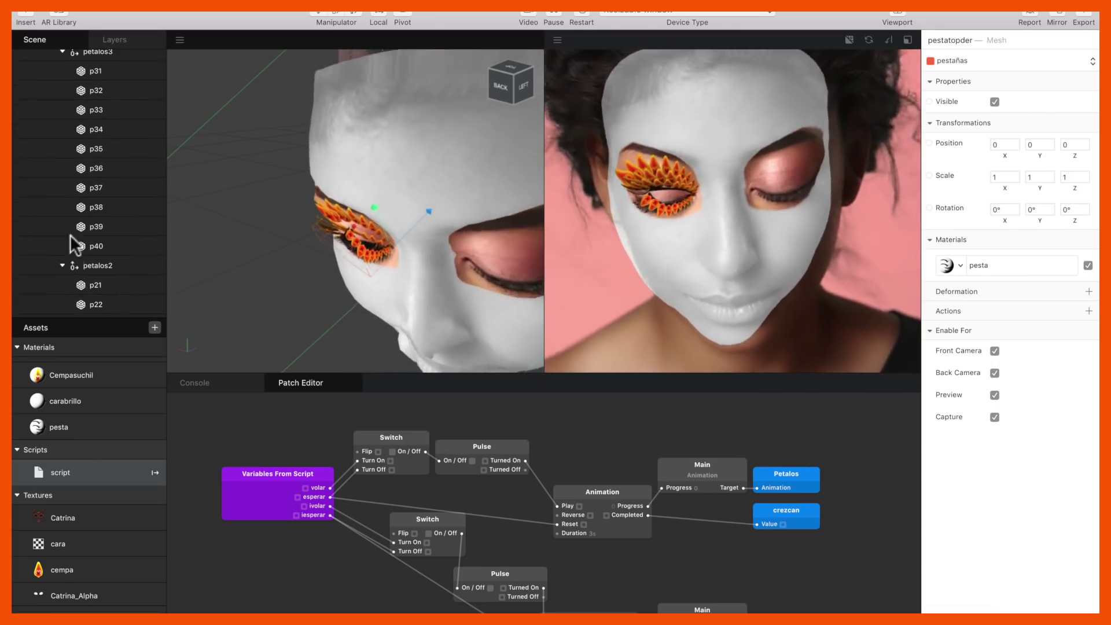
pyautogui.click(60, 264)
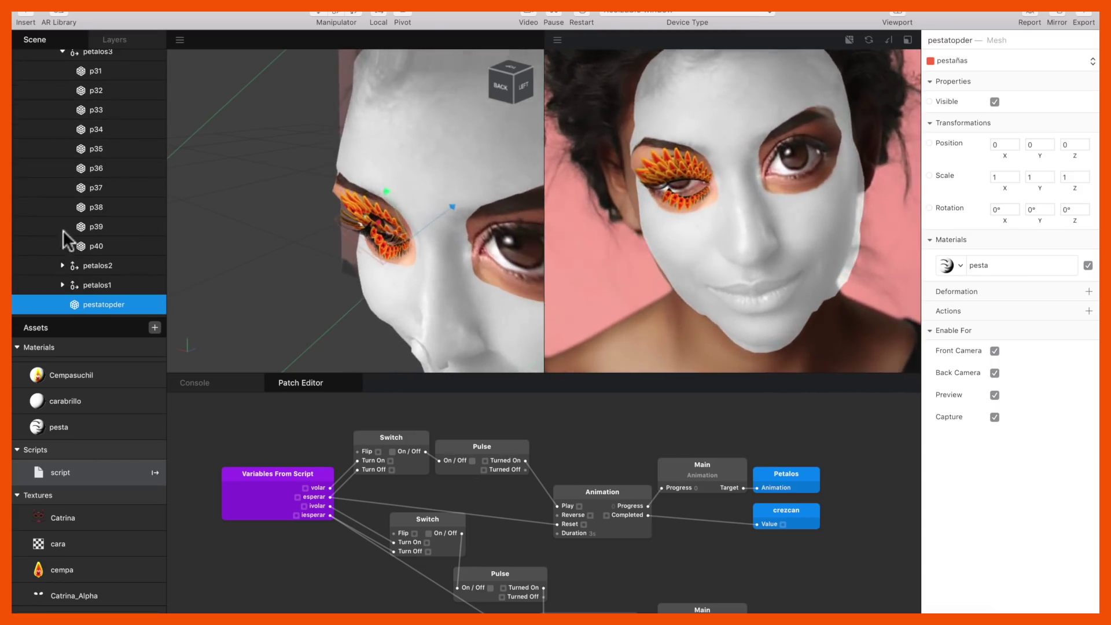
pyautogui.click(61, 51)
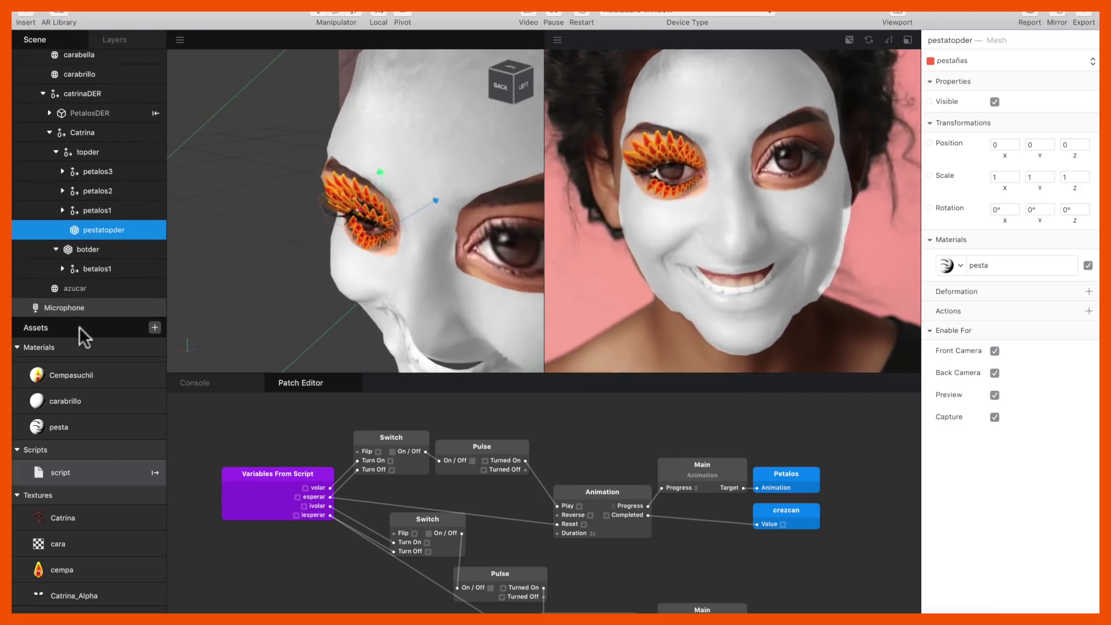
# - Open the catrina.js script in the code editor, skim through its commented code and return to the first line
pyautogui.click(50, 471)
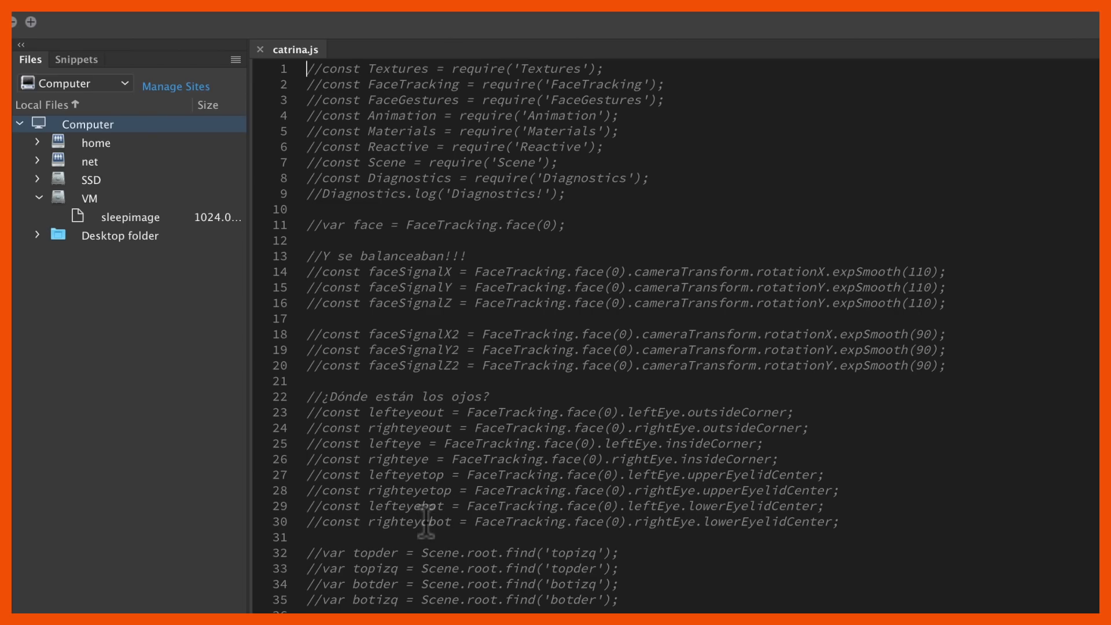
pyautogui.scroll(-15, 426, 523)
pyautogui.scroll(-20, 426, 524)
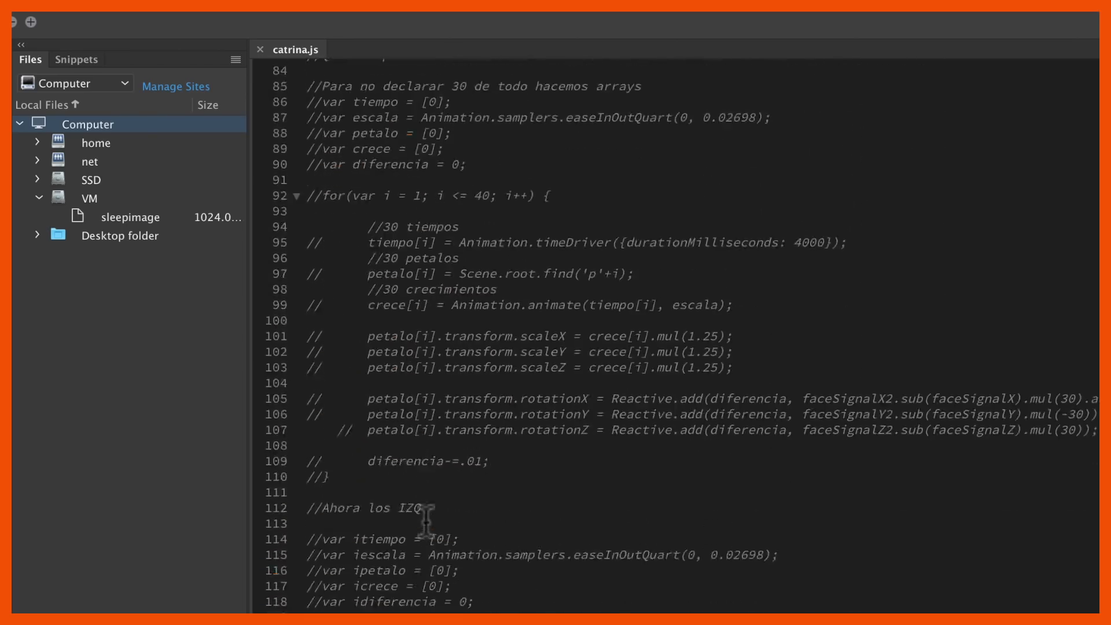
pyautogui.scroll(-20, 426, 524)
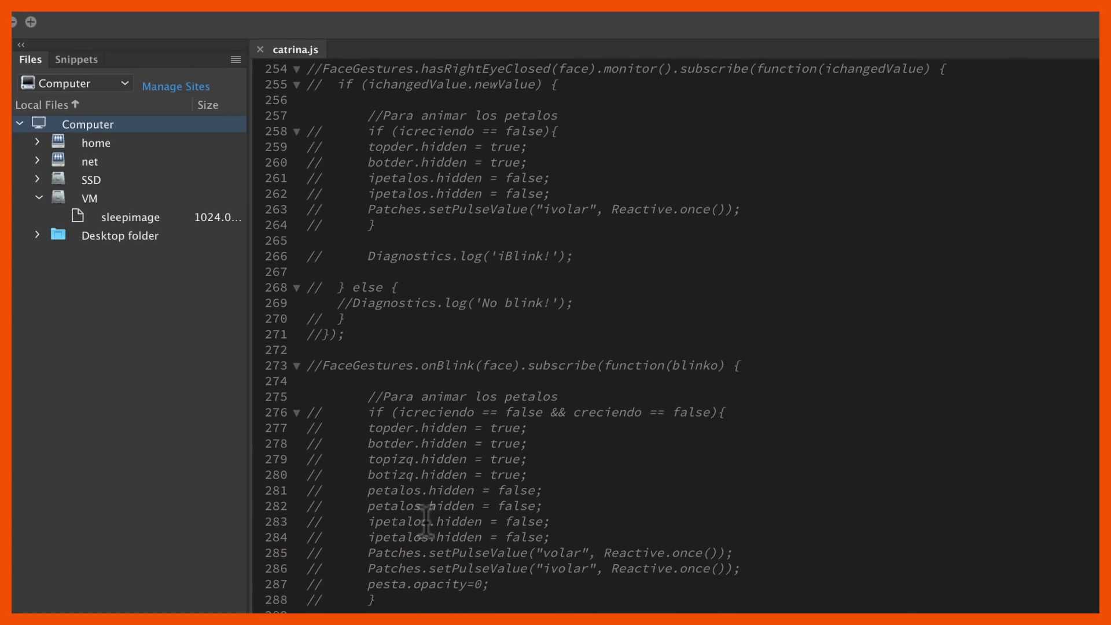
pyautogui.scroll(20, 426, 523)
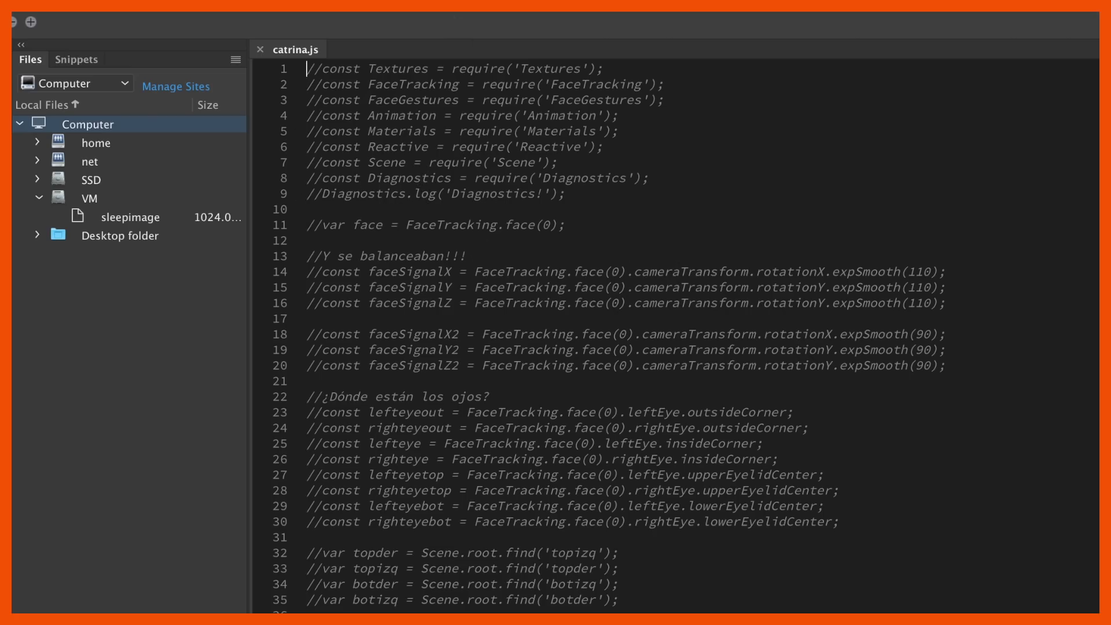
# - Uncomment the Textures, FaceTracking, FaceGestures and Animation require lines at the start of catrina.js
pyautogui.press('BackSpace')
pyautogui.press('BackSpace')
pyautogui.press('Down')
pyautogui.press('Delete')
pyautogui.press('Delete')
pyautogui.press('Down')
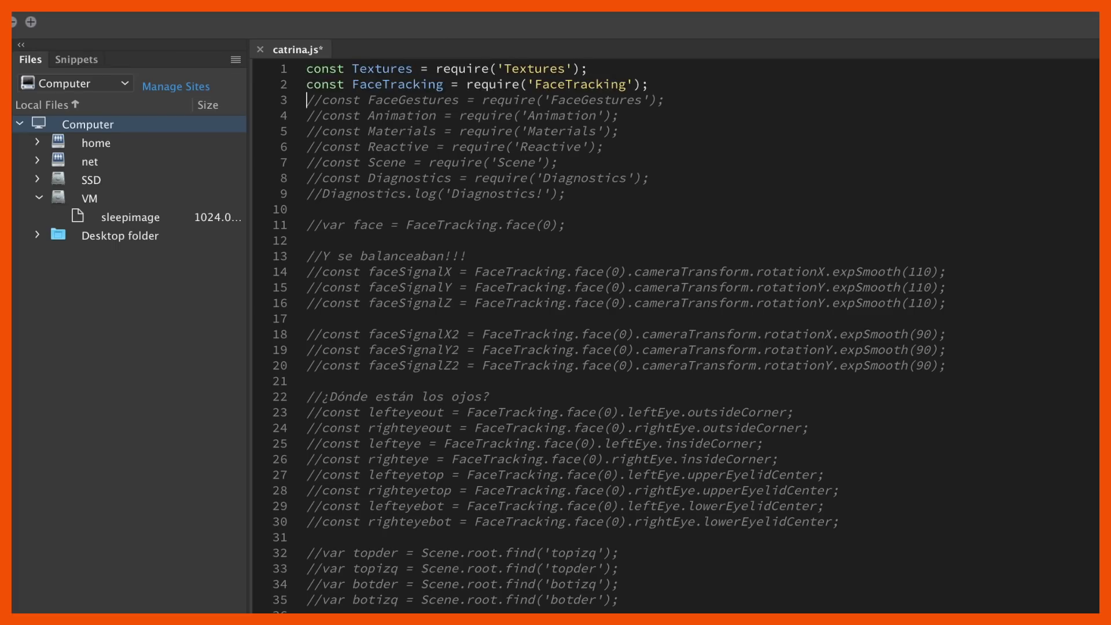
pyautogui.press('Delete')
pyautogui.press('Delete')
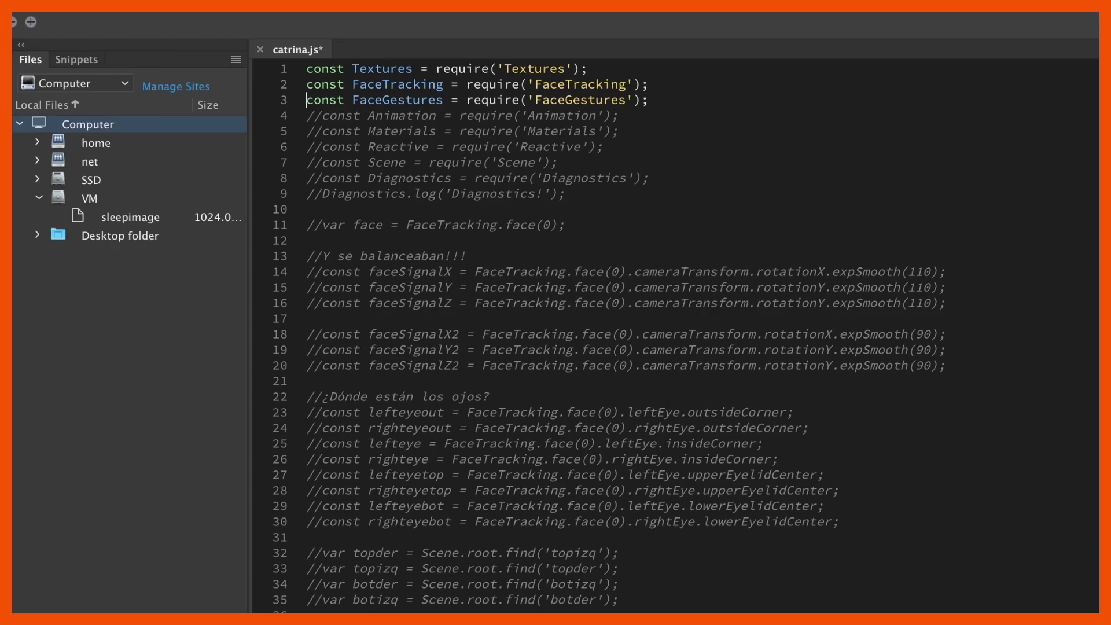
pyautogui.press('Down')
pyautogui.press('Delete')
pyautogui.press('Delete')
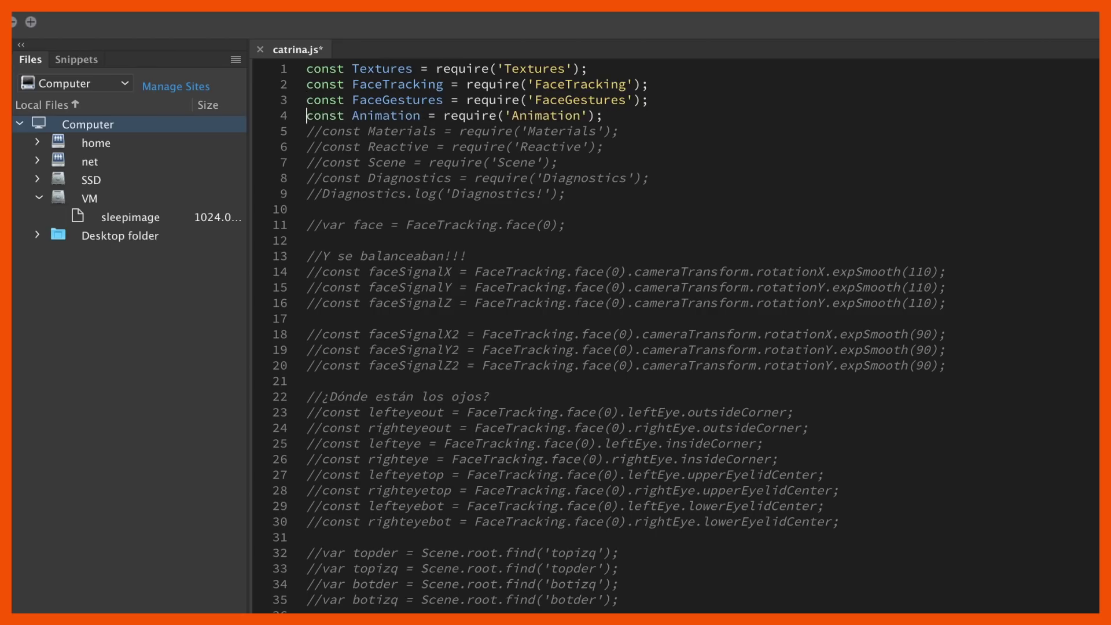
# - Uncomment the Materials, Reactive and Scene require lines in catrina.js
pyautogui.press('Delete')
pyautogui.press('Delete')
pyautogui.press('Down')
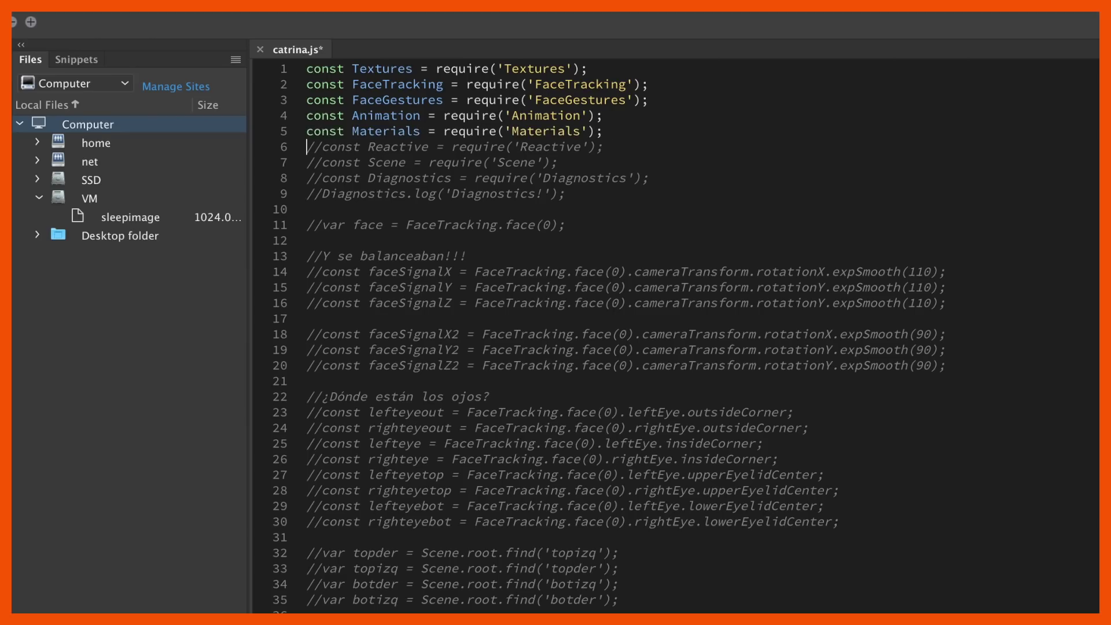
pyautogui.press('Delete')
pyautogui.press('Delete')
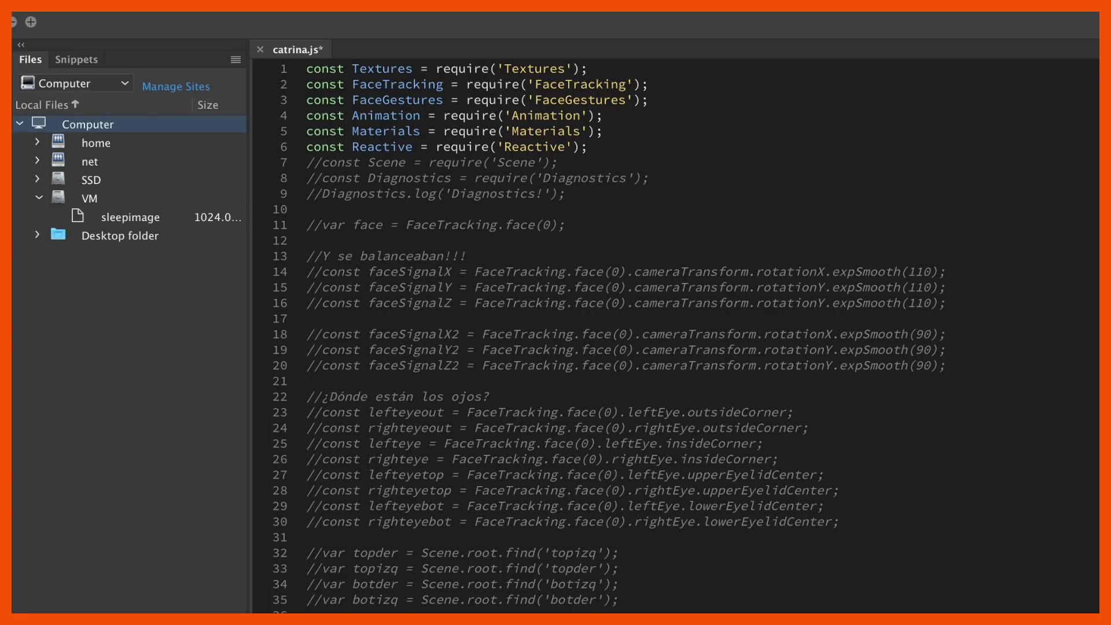
pyautogui.press('Down')
pyautogui.press('Delete')
pyautogui.press('Delete')
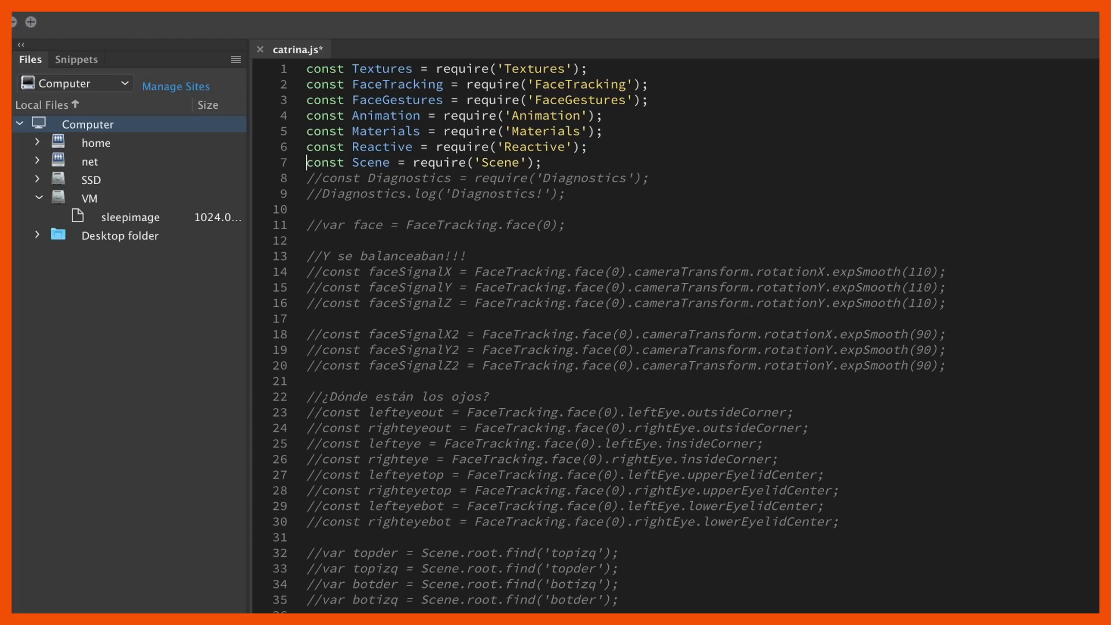
# - Uncomment the Diagnostics require line and the Diagnostics.log('Diagnostics!') call
pyautogui.press('Down')
pyautogui.press('Delete')
pyautogui.press('Delete')
pyautogui.press('Down')
pyautogui.press('Delete')
pyautogui.press('Delete')
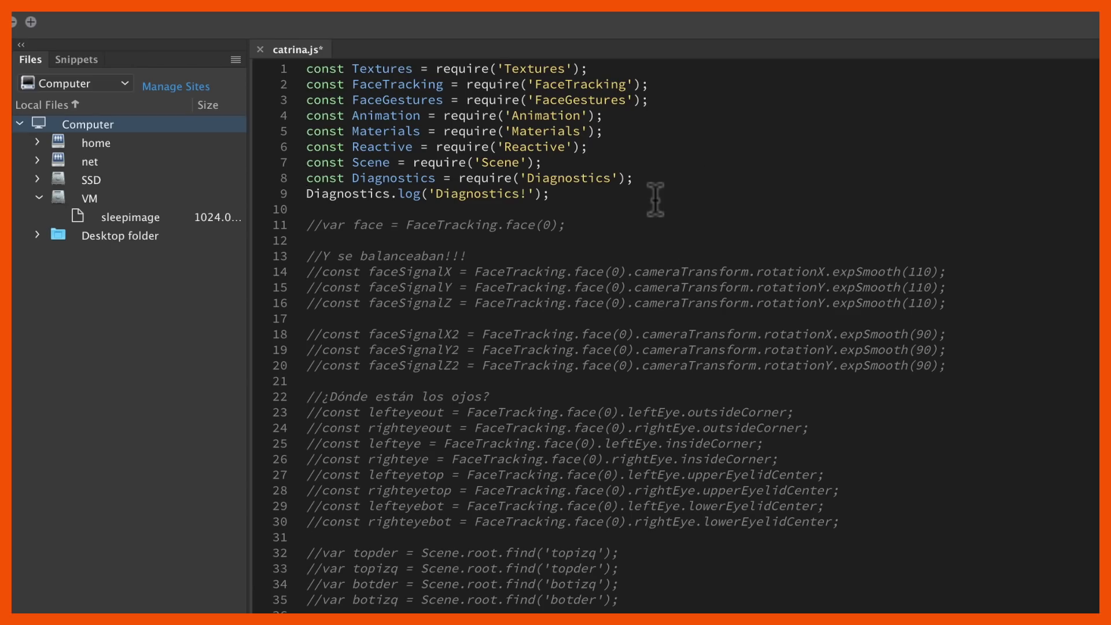
# - Save catrina.js and check the script's log output in the Spark AR console
pyautogui.press('super+s')
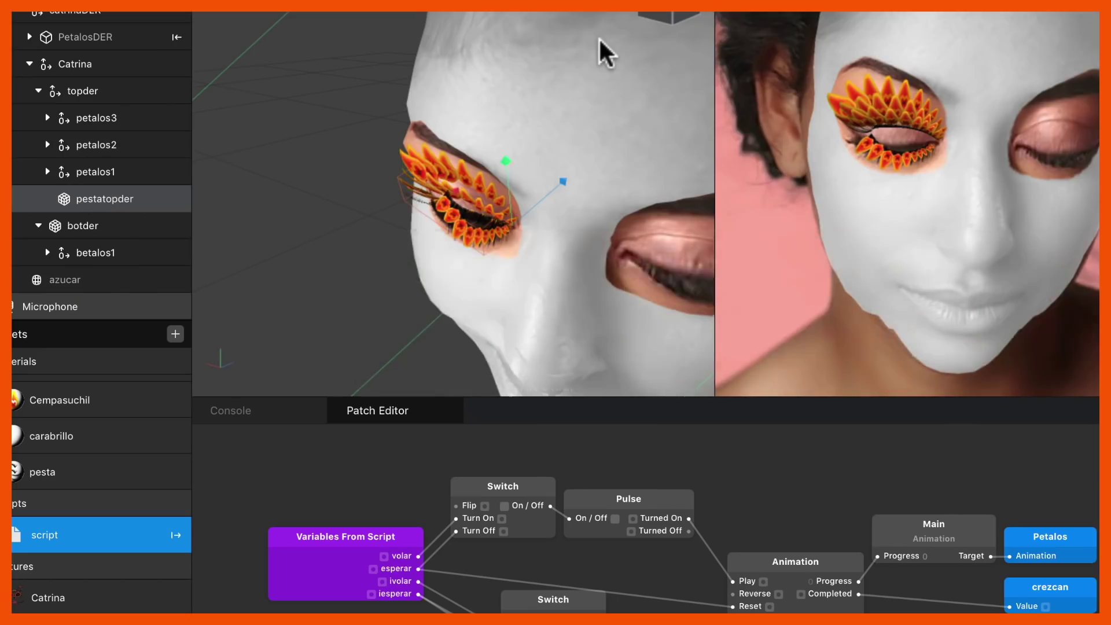
pyautogui.click(243, 411)
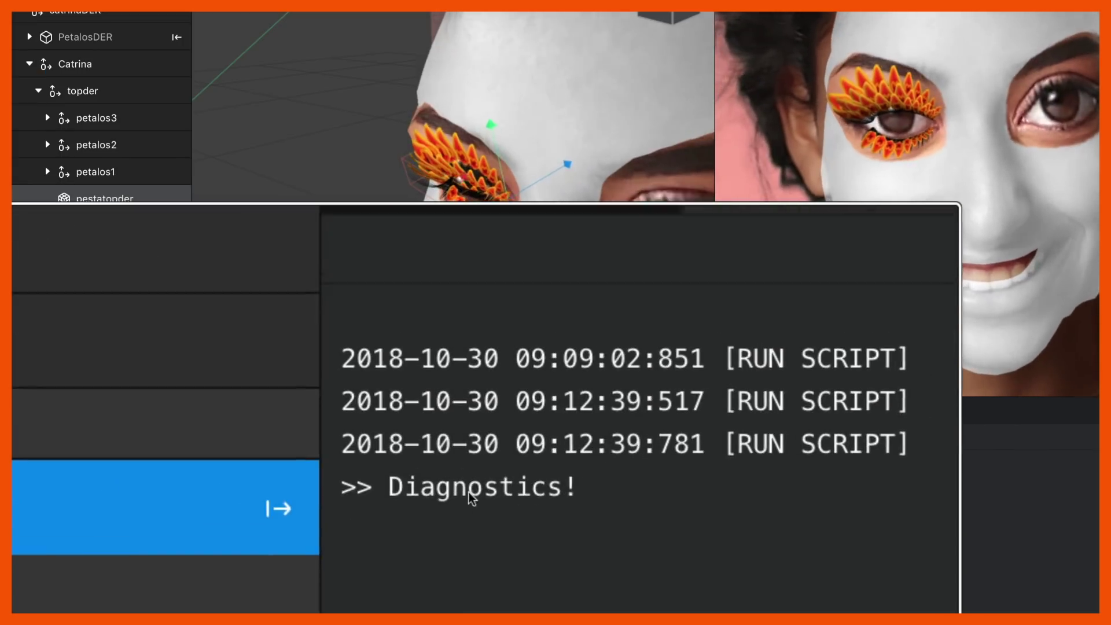
pyautogui.click(469, 493)
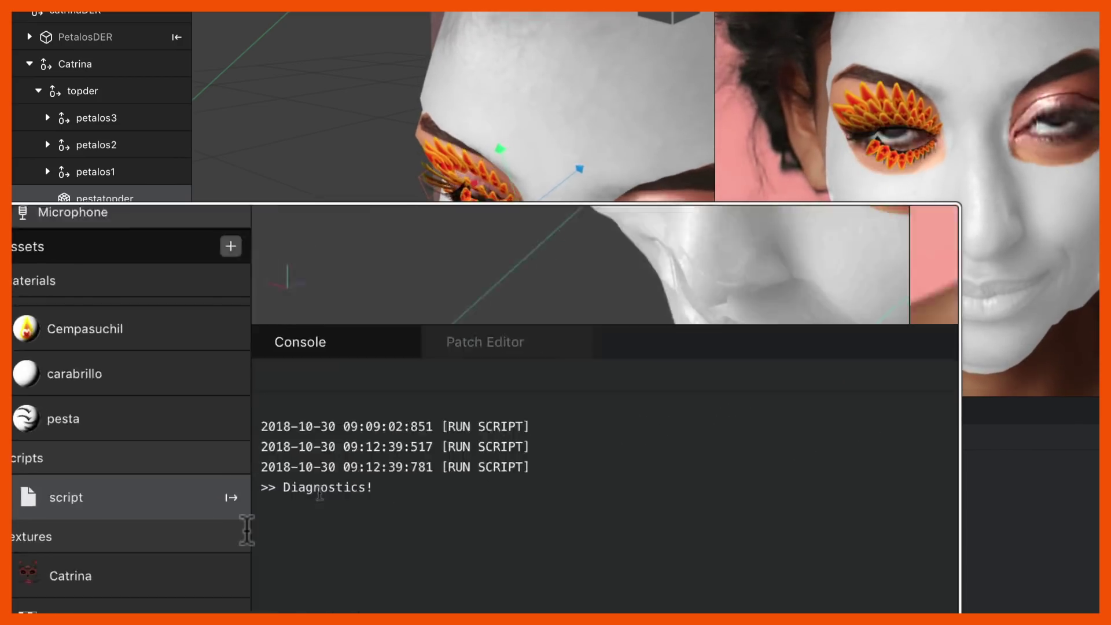
# - Switch back to Dreamweaver and uncomment the var face = FaceTracking.face(0) line
pyautogui.press('super+Tab')
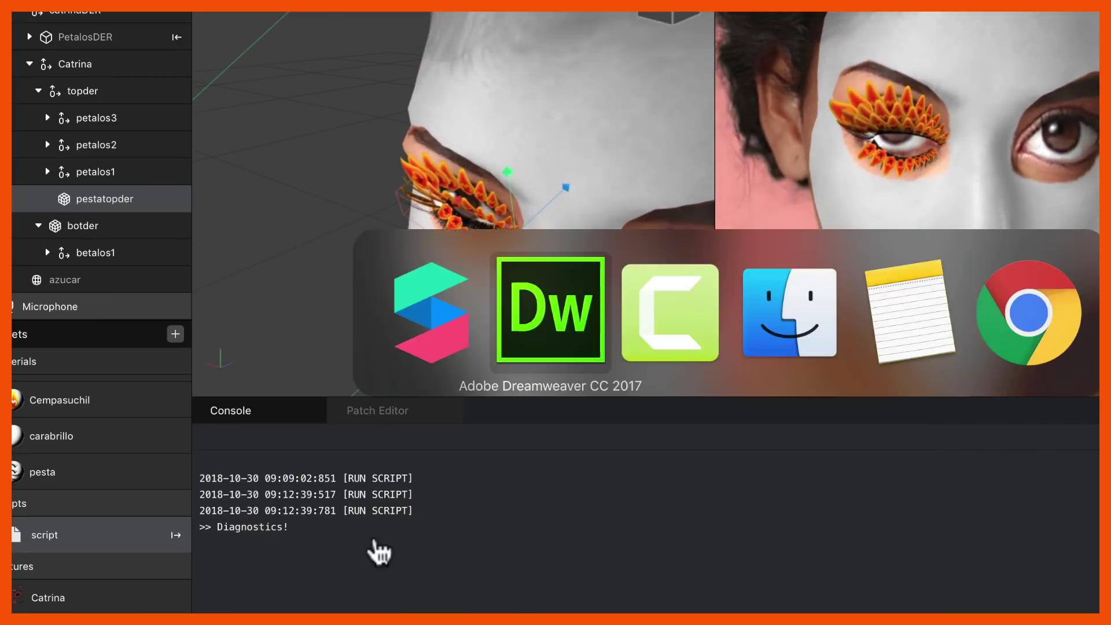
pyautogui.click(292, 65)
pyautogui.press('BackSpace')
pyautogui.press('BackSpace')
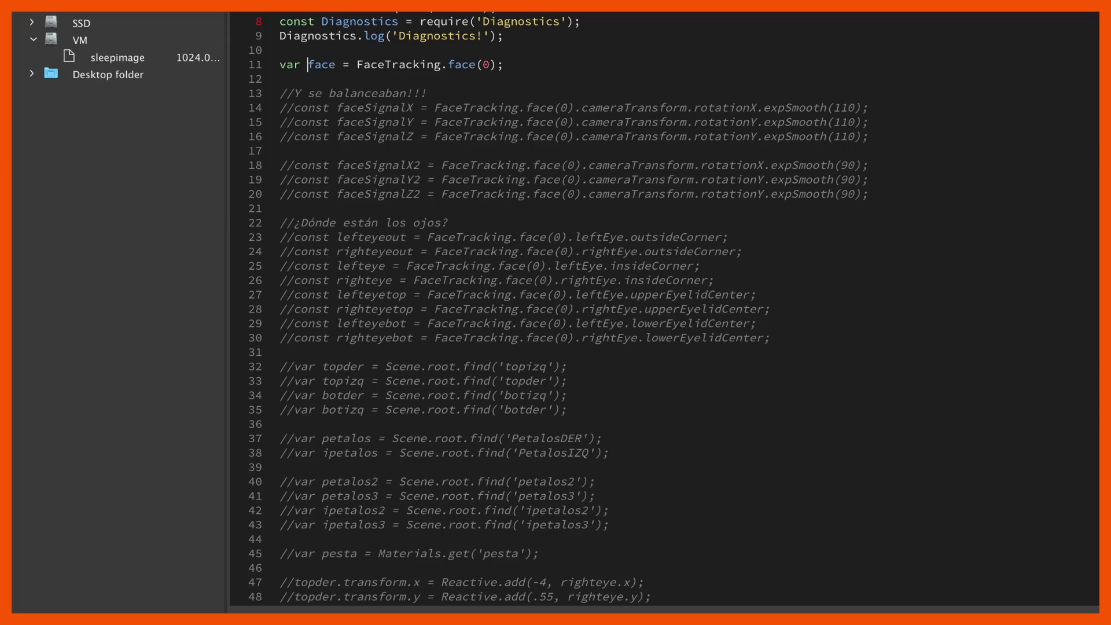
# - Uncomment the six faceSignal constants below the //Y se balanceaban!!! comment and make faceSignalZ use rotationZ
pyautogui.click(280, 93)
pyautogui.click(280, 108)
pyautogui.press('super+slash')
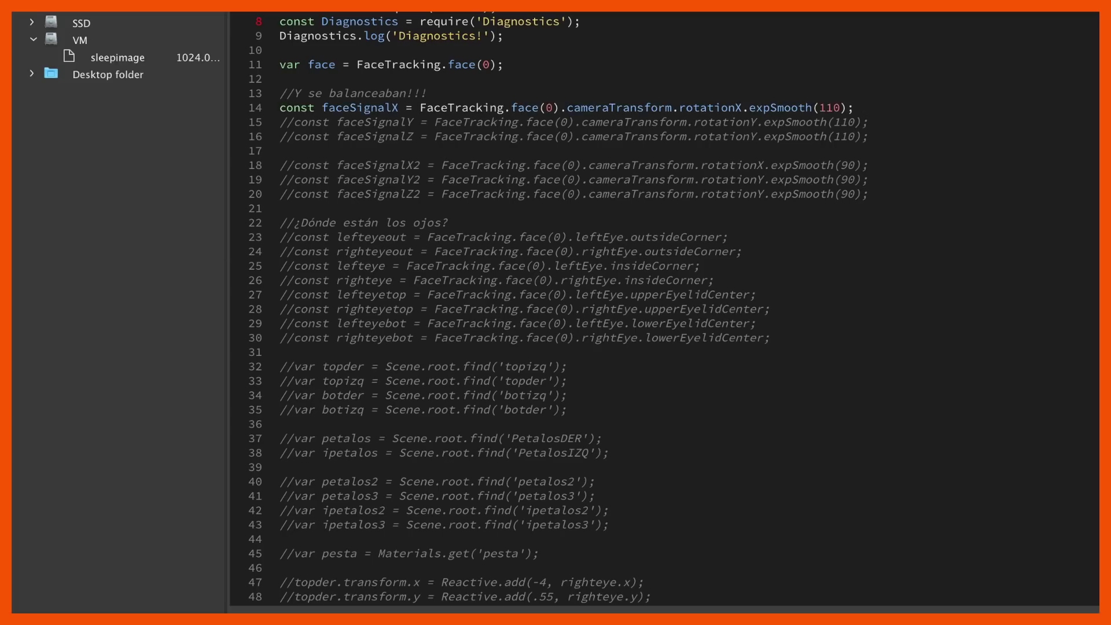
pyautogui.click(280, 122)
pyautogui.press('super+slash')
pyautogui.click(280, 136)
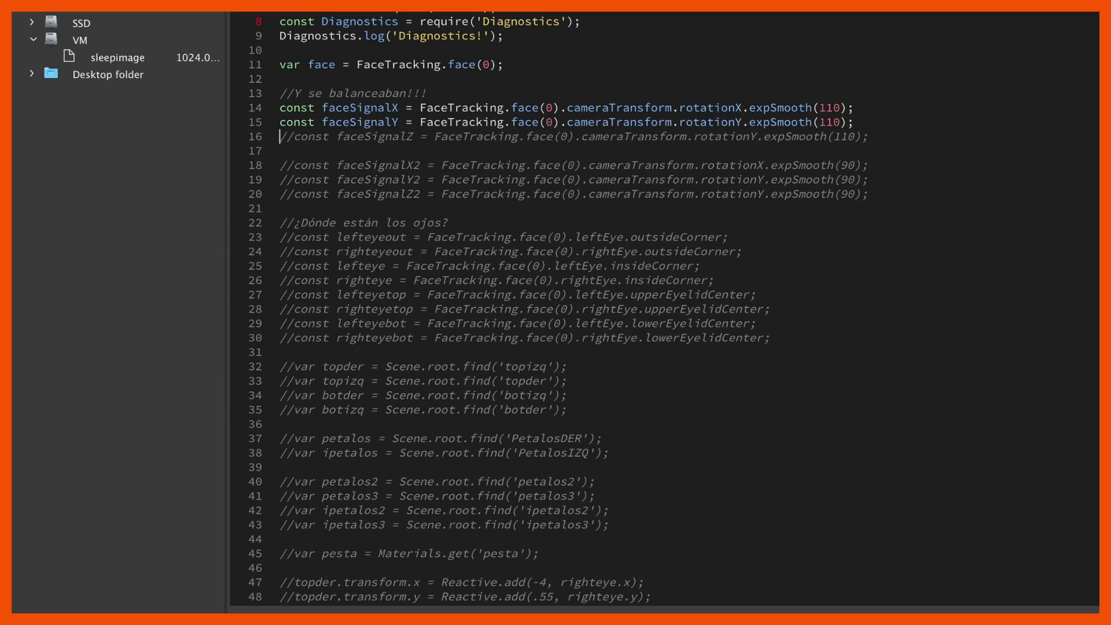
pyautogui.press('BackSpace')
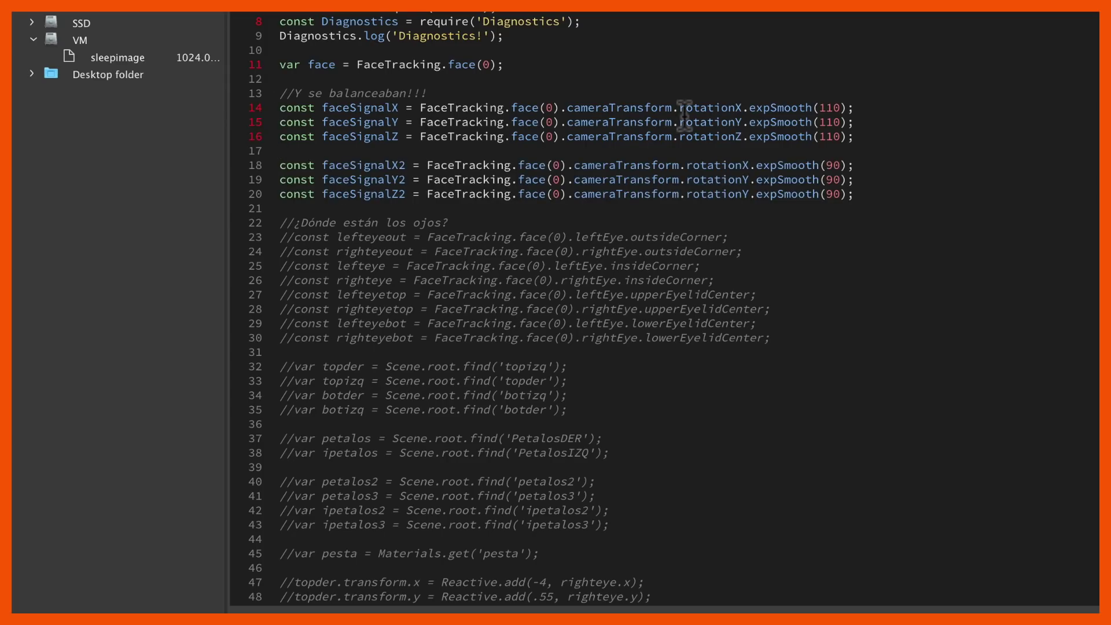
# - Examine the face rotation expression and the expSmooth(110) call in the faceSignalX line
pyautogui.click(420, 110)
pyautogui.moveTo(420, 110); pyautogui.dragTo(749, 109)
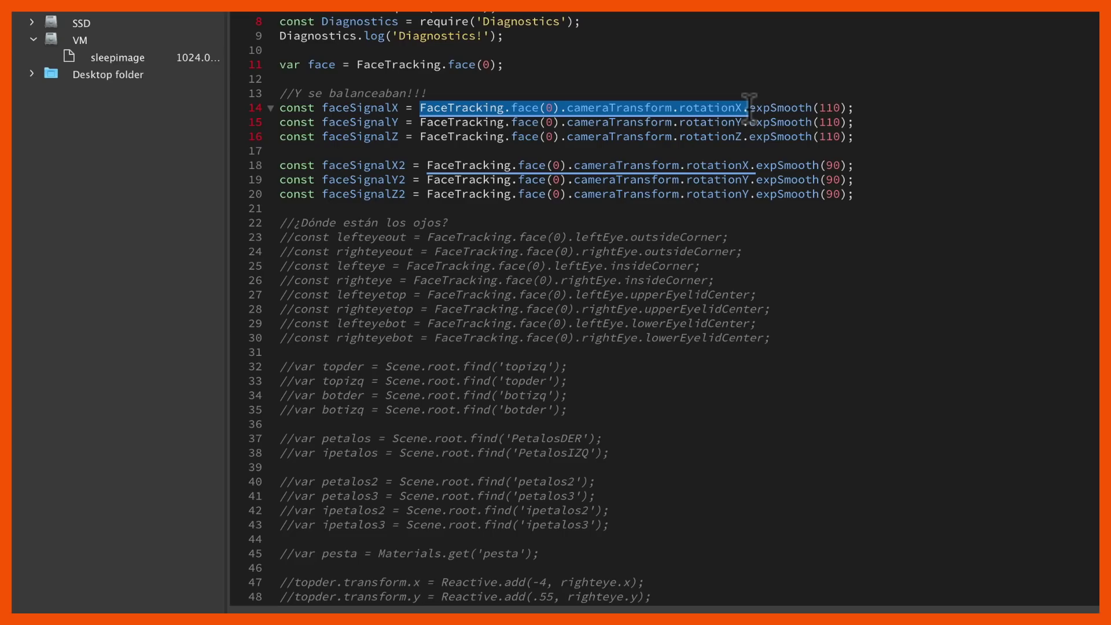
pyautogui.click(750, 109)
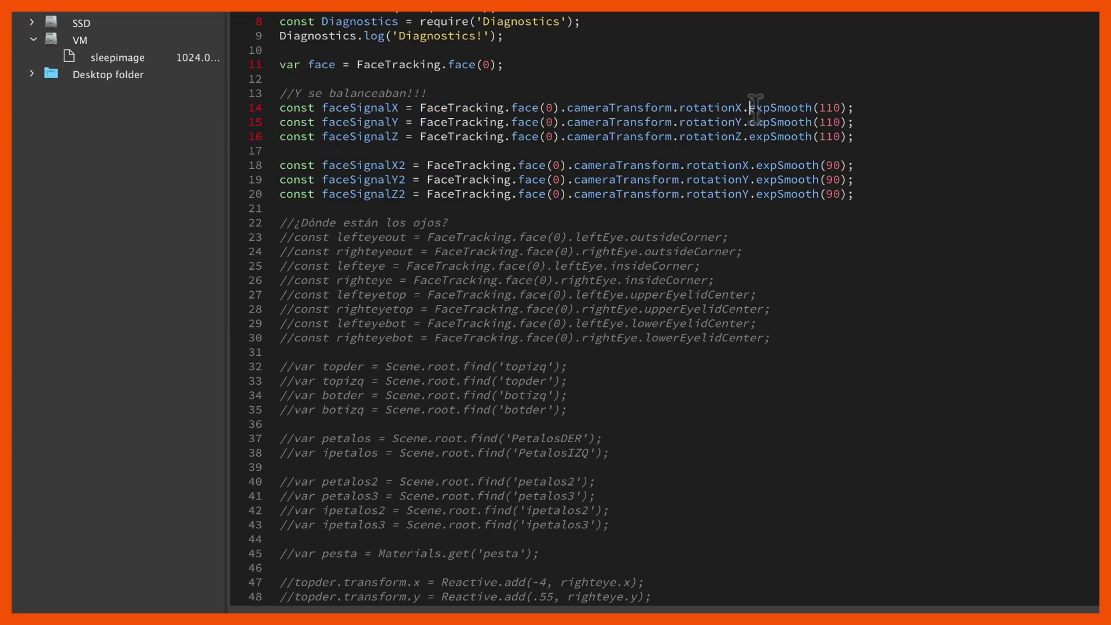
pyautogui.moveTo(763, 108); pyautogui.dragTo(847, 108)
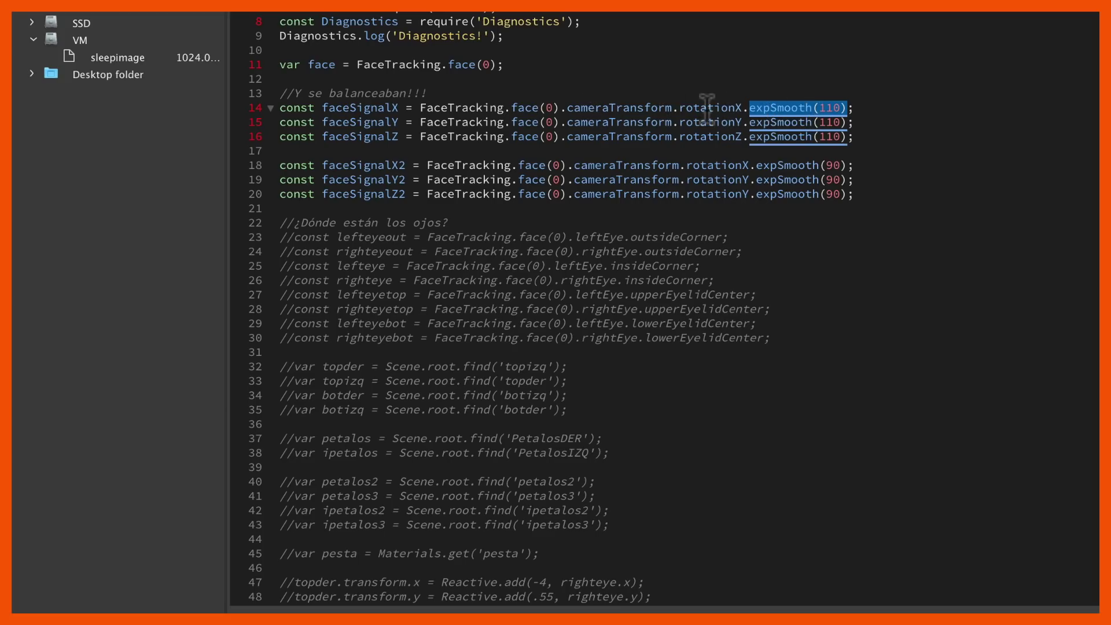
pyautogui.click(833, 107)
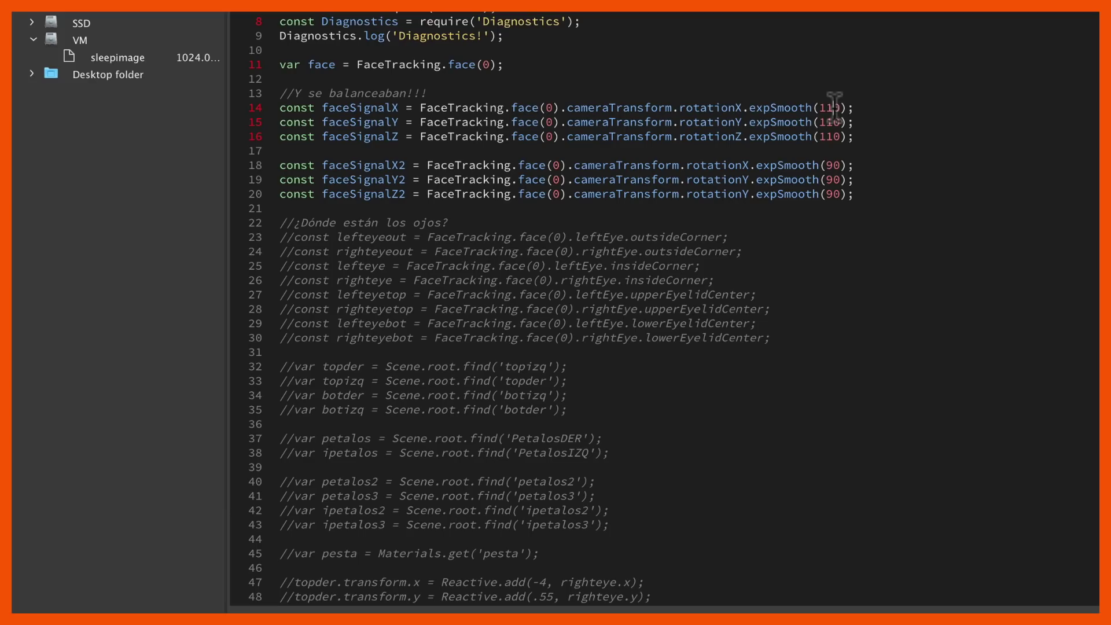
# - Compare the expSmooth(90) value in faceSignalX2 with the 110 in faceSignalX, and view the petals' movement in Spark AR
pyautogui.press('Down')
pyautogui.press('Down')
pyautogui.press('Down')
pyautogui.press('Down')
pyautogui.moveTo(750, 165); pyautogui.dragTo(852, 164)
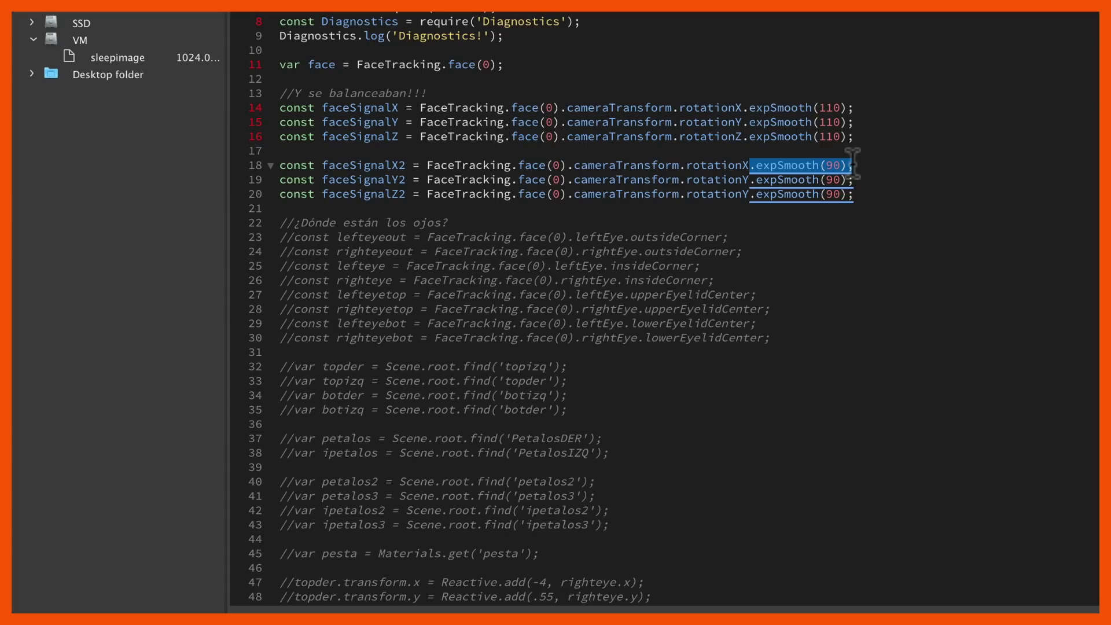
pyautogui.moveTo(819, 108); pyautogui.dragTo(841, 108)
pyautogui.moveTo(826, 165); pyautogui.dragTo(840, 165)
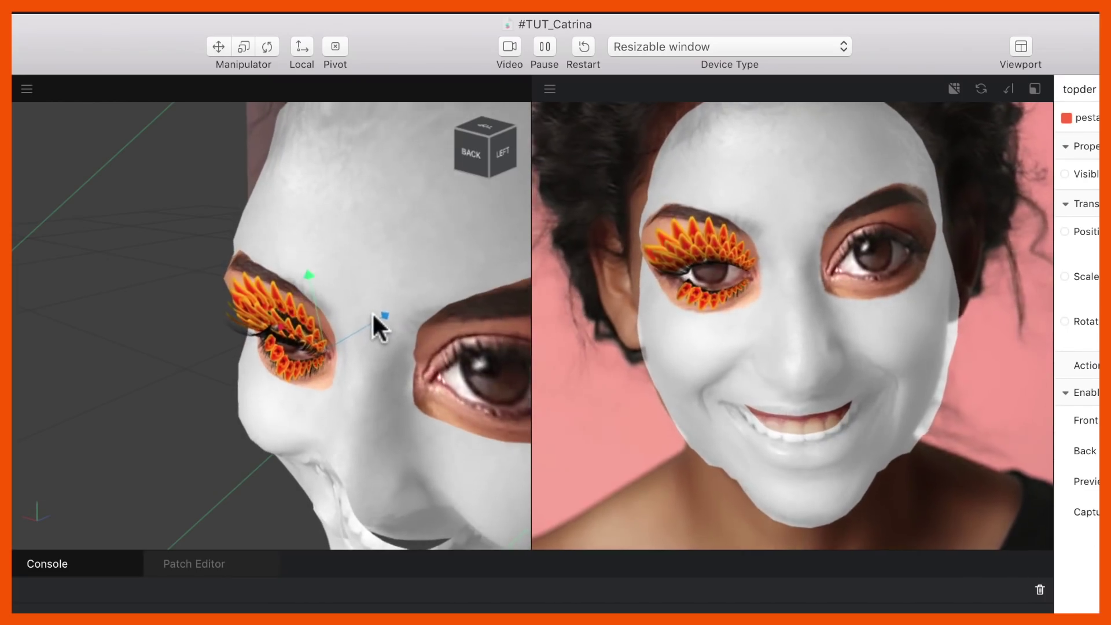
pyautogui.moveTo(319, 284); pyautogui.dragTo(310, 261)
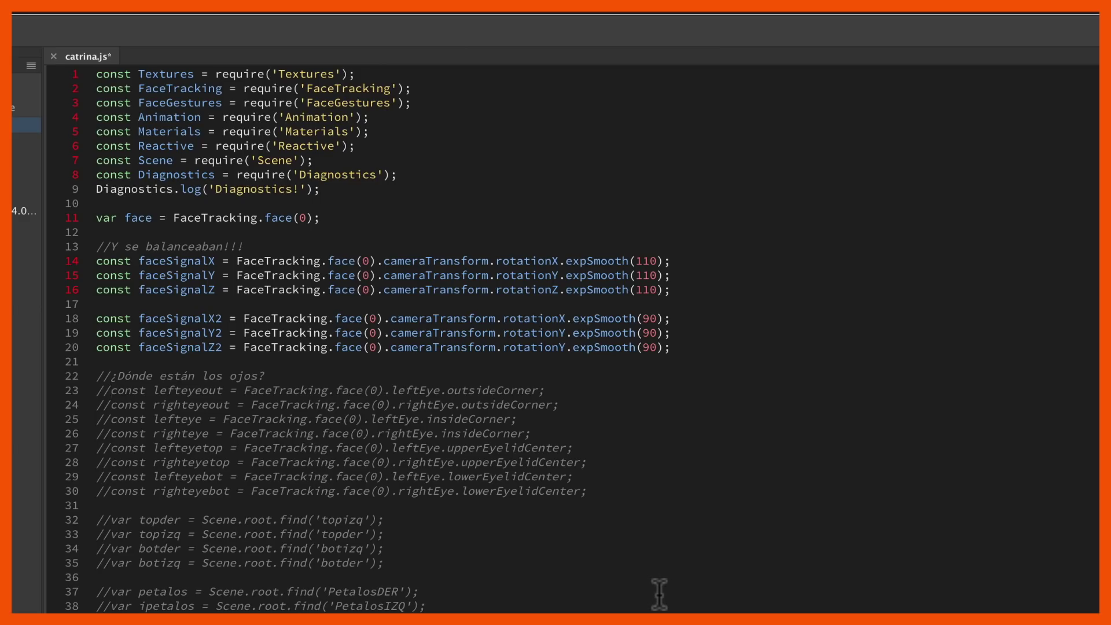
# - Uncomment the lefteyeout constant and examine its name and leftEye.outsideCorner expression
pyautogui.press('BackSpace')
pyautogui.press('BackSpace')
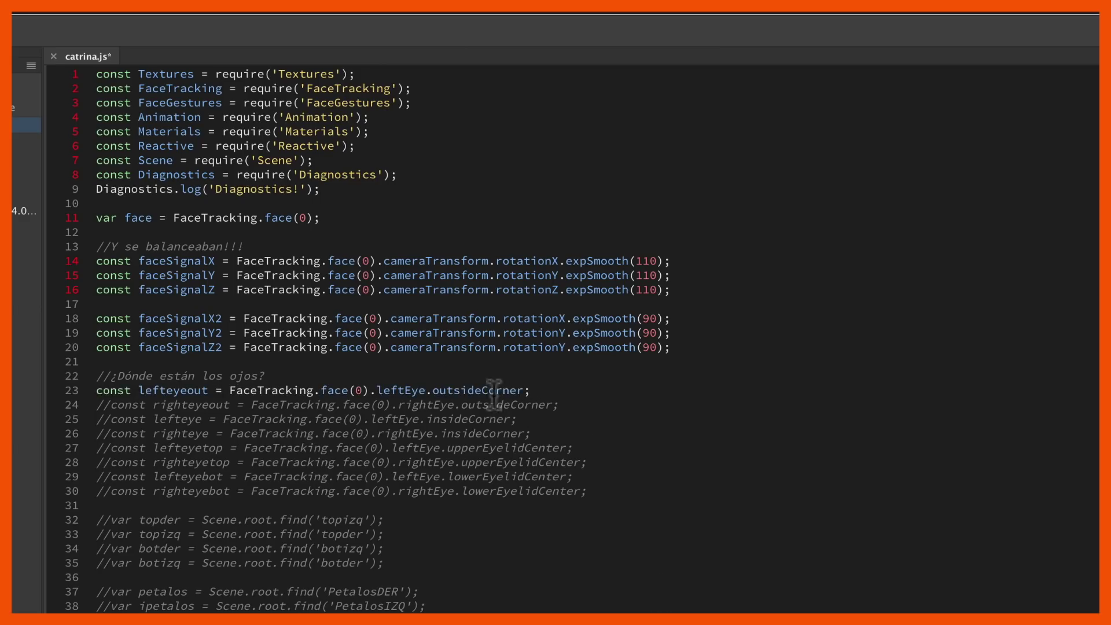
pyautogui.moveTo(531, 390); pyautogui.dragTo(208, 389)
pyautogui.click(140, 391)
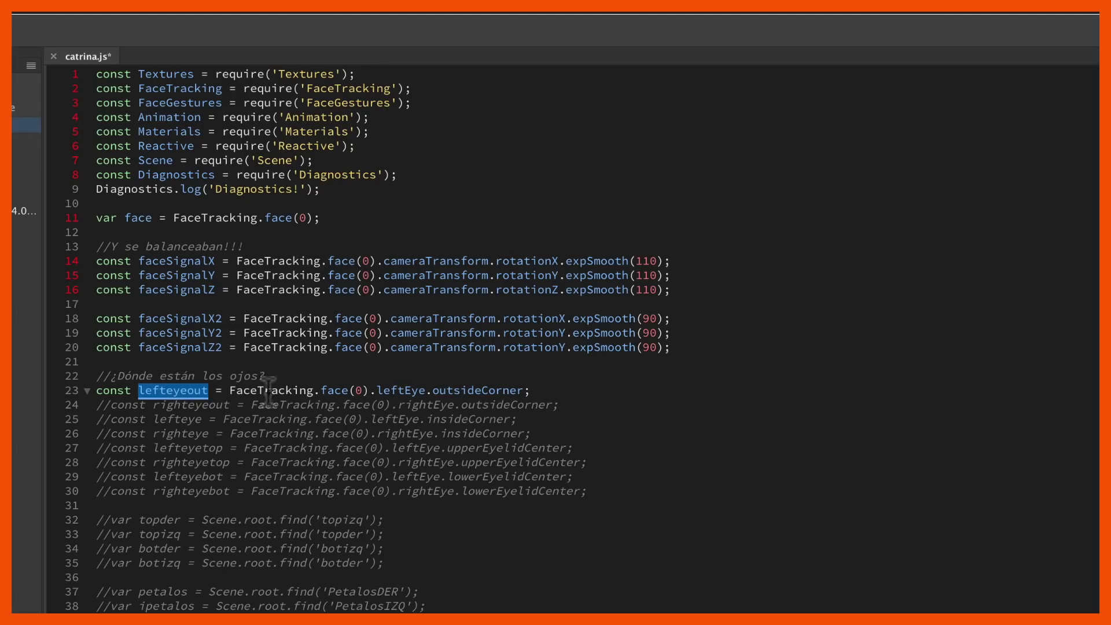
pyautogui.moveTo(250, 391); pyautogui.dragTo(522, 384)
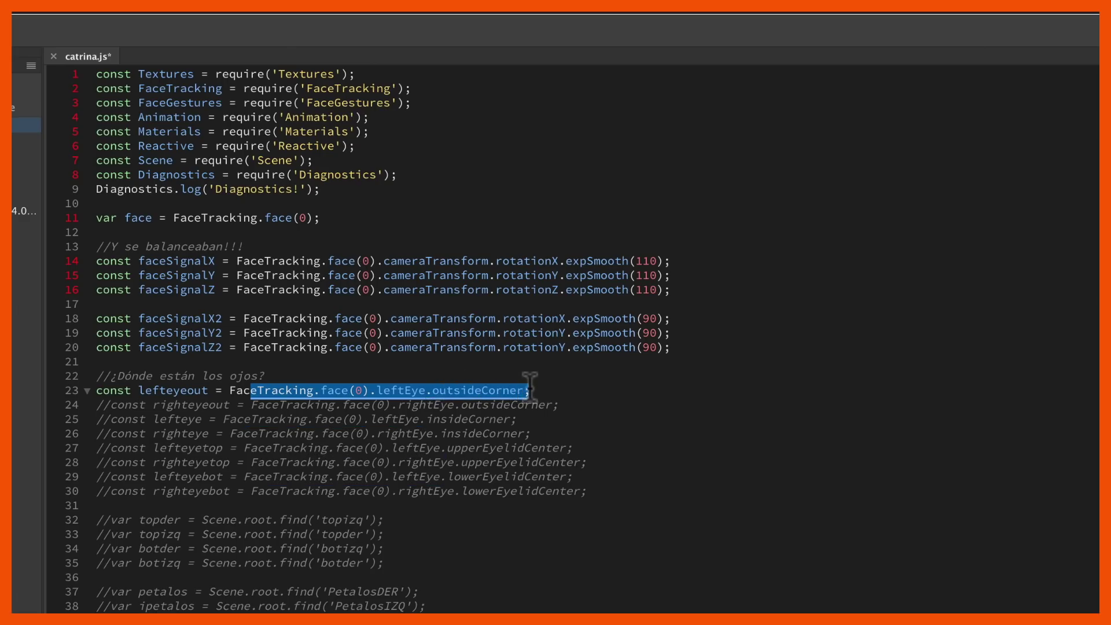
pyautogui.click(530, 387)
# - Uncomment the righteyeout, lefteye and righteye corner constants
pyautogui.click(111, 404)
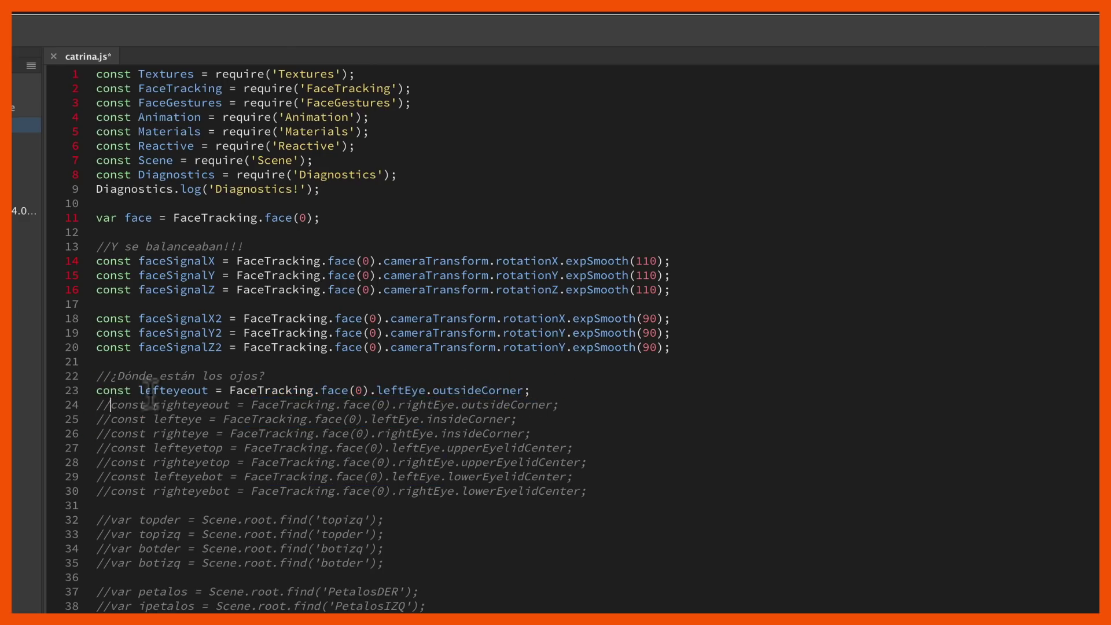
pyautogui.press('BackSpace')
pyautogui.press('BackSpace')
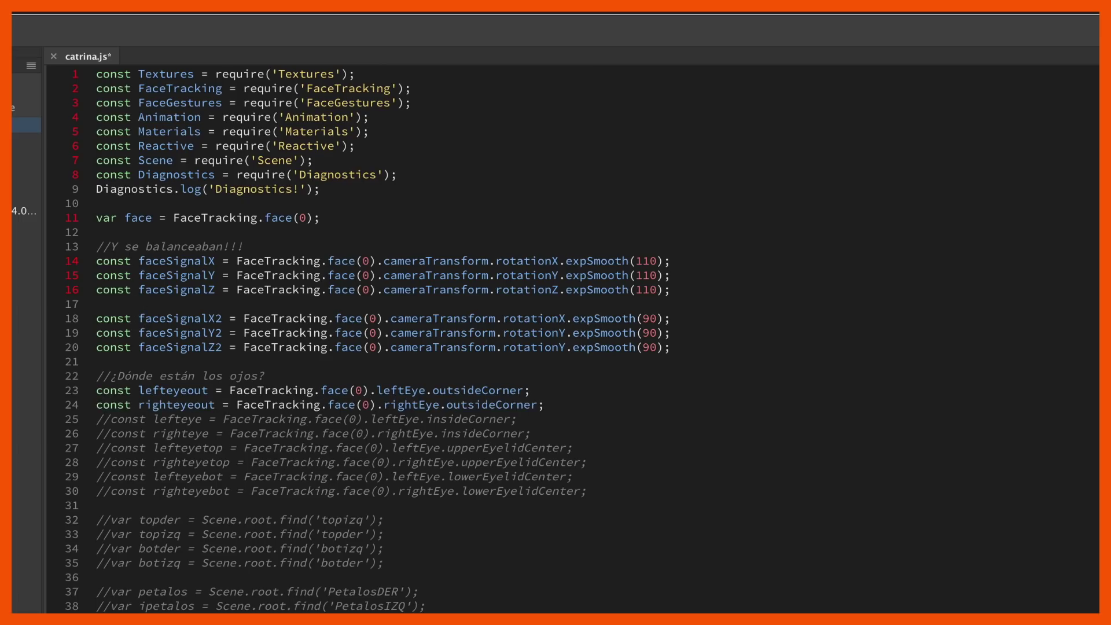
pyautogui.click(111, 418)
pyautogui.press('BackSpace')
pyautogui.press('BackSpace')
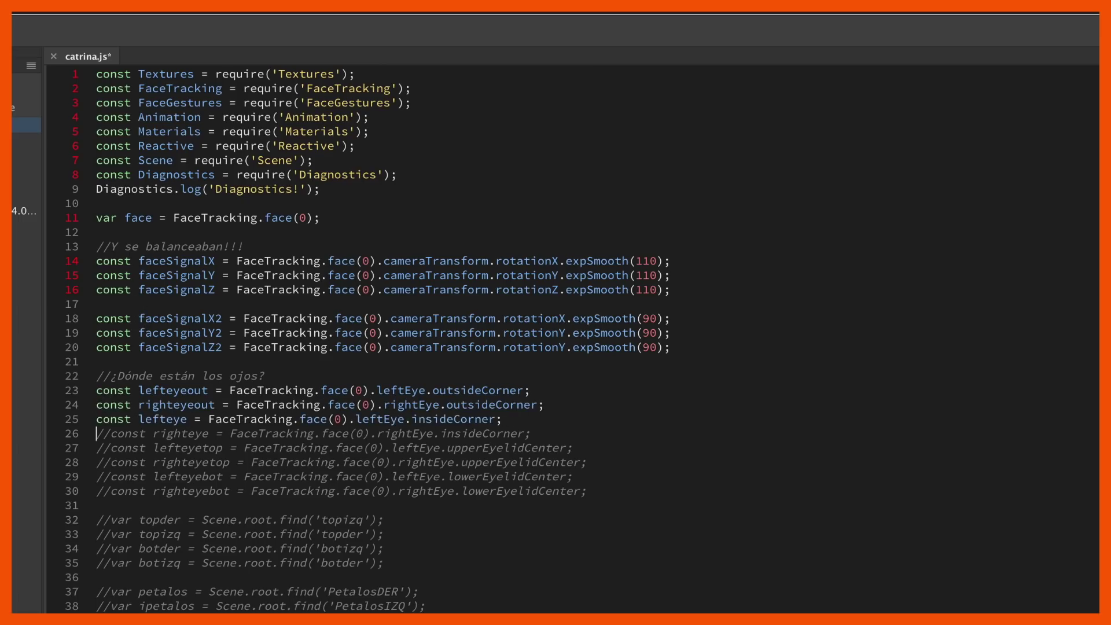
pyautogui.press('Delete')
pyautogui.press('Delete')
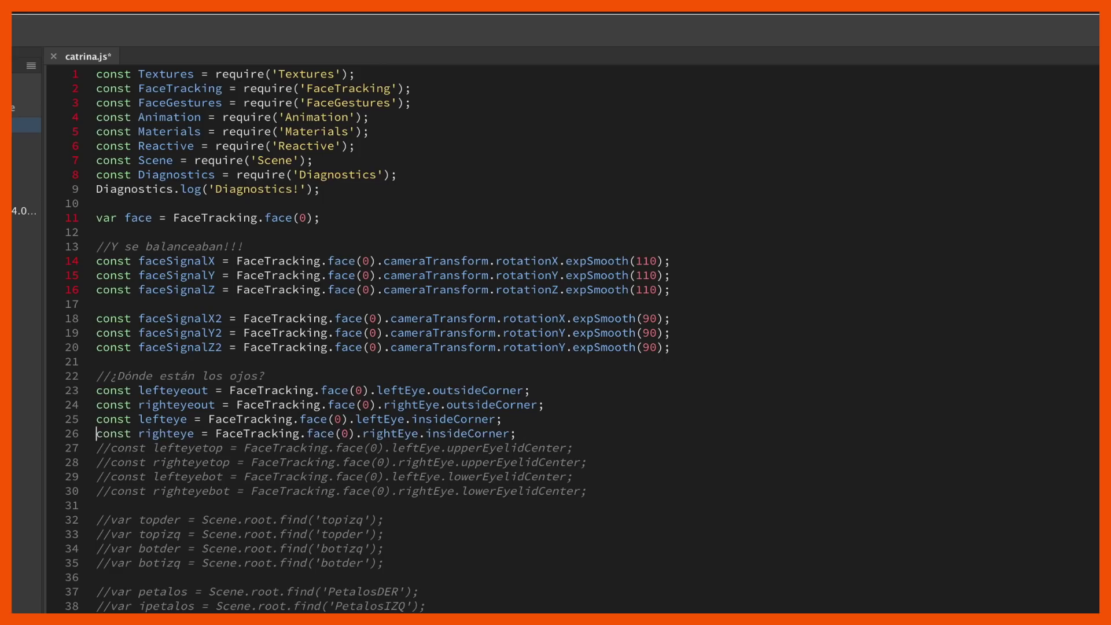
# - Uncomment the lefteyetop and righteyetop upperEyelidCenter constants
pyautogui.press('Down')
pyautogui.press('Delete')
pyautogui.press('Delete')
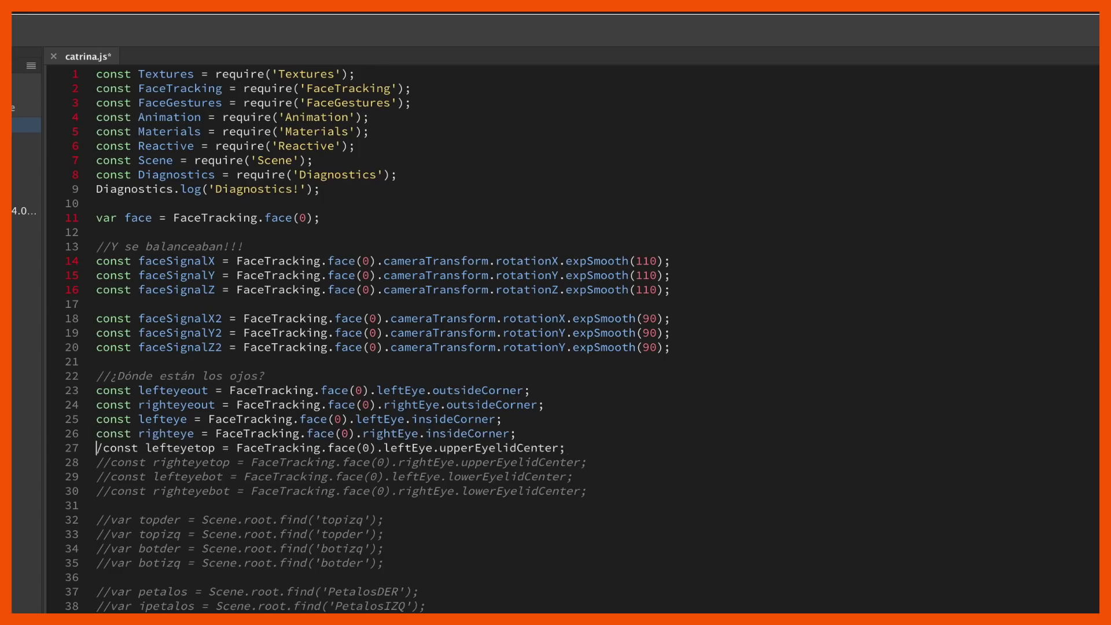
pyautogui.press('Down')
pyautogui.press('Delete')
pyautogui.press('Delete')
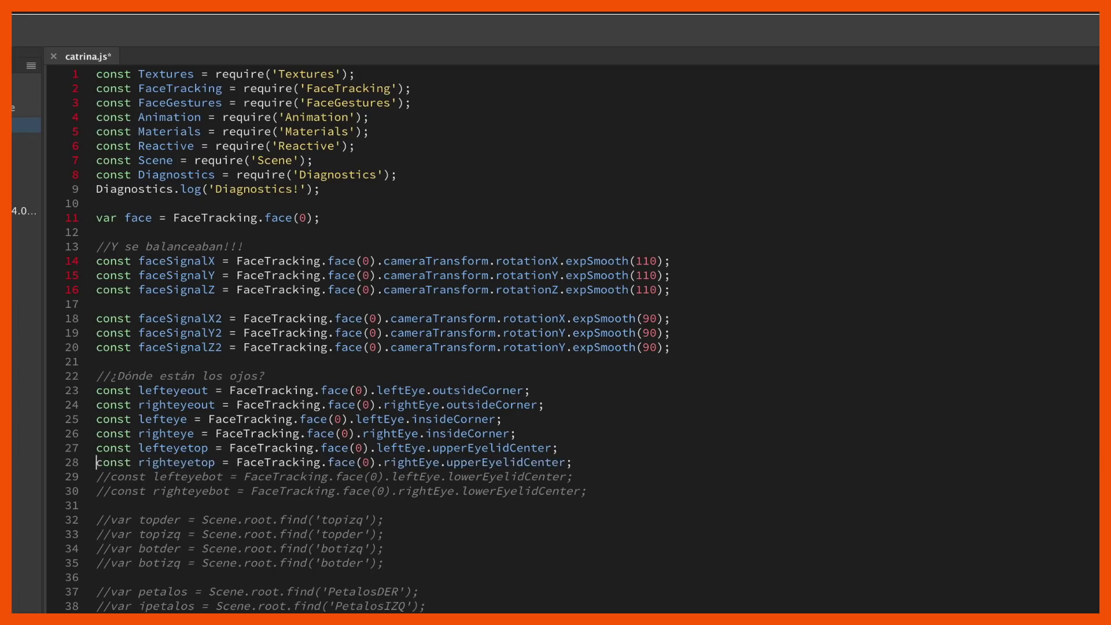
# - Insert a blank line between the righteye and lefteyetop constants and examine the lefteyetop line
pyautogui.press('Return')
pyautogui.click(561, 462)
pyautogui.moveTo(561, 461); pyautogui.dragTo(96, 462)
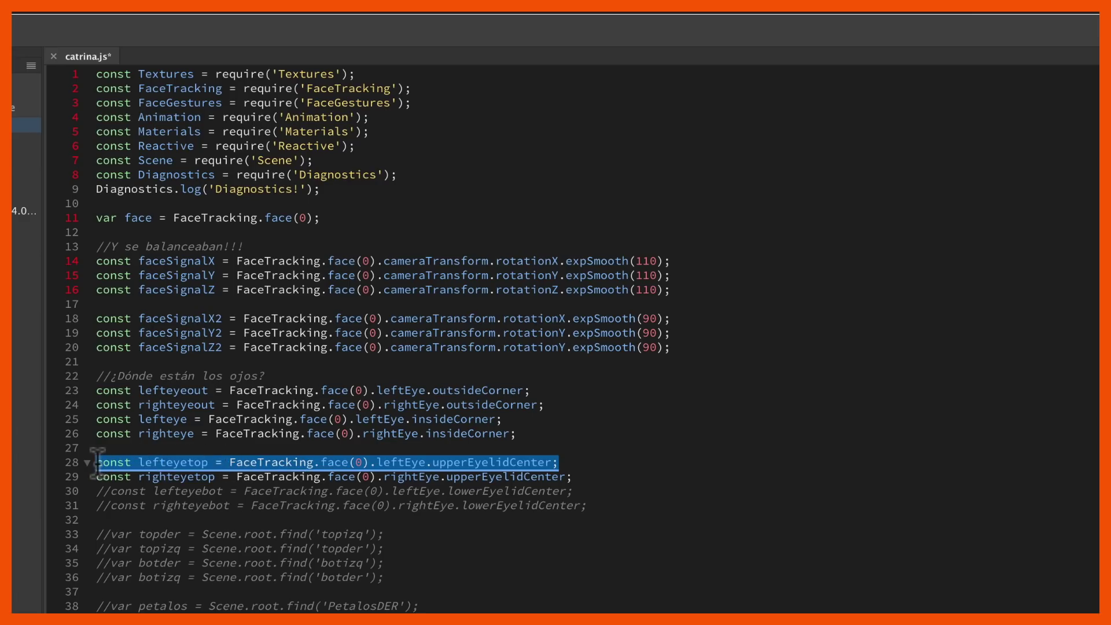
pyautogui.click(96, 461)
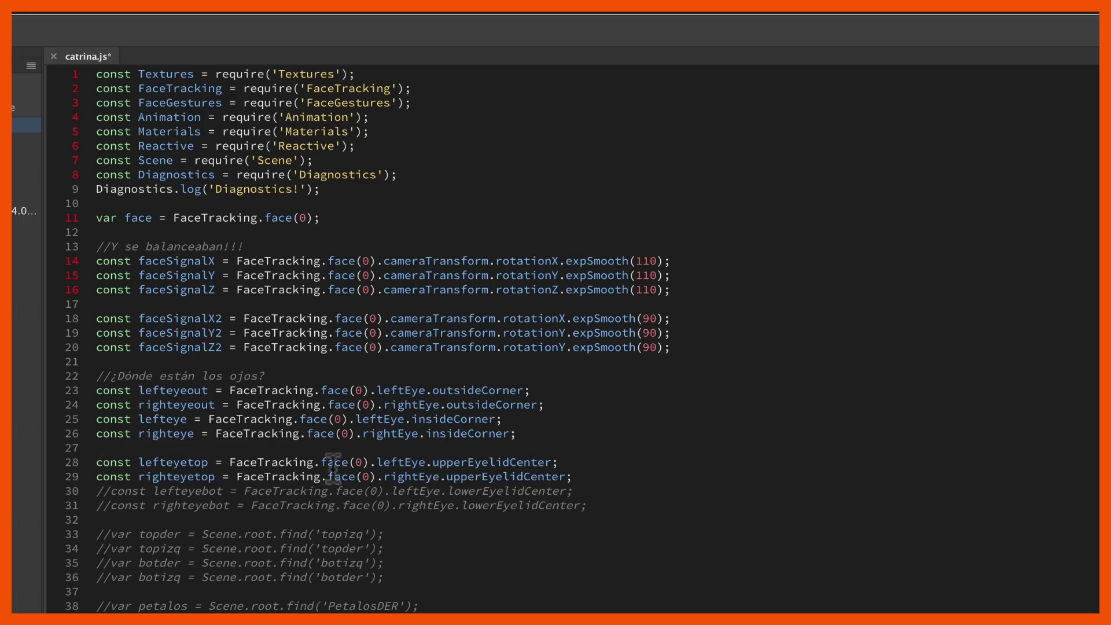
# - Uncomment the lefteyebot and righteyebot lowerEyelidCenter constants
pyautogui.click(111, 492)
pyautogui.press('BackSpace')
pyautogui.press('BackSpace')
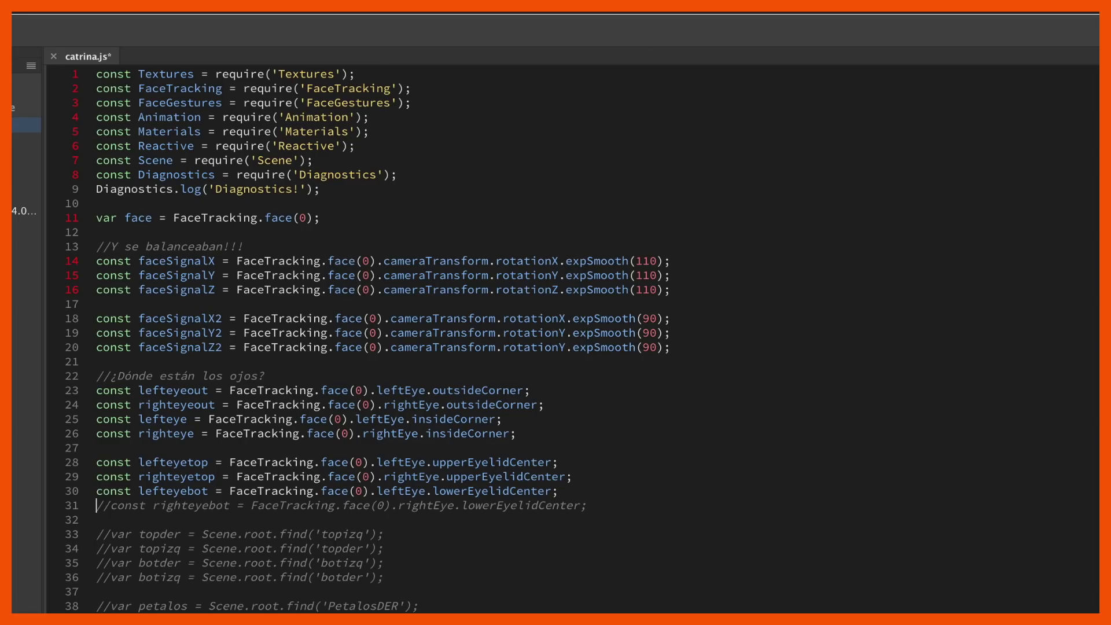
pyautogui.press('BackSpace')
pyautogui.press('BackSpace')
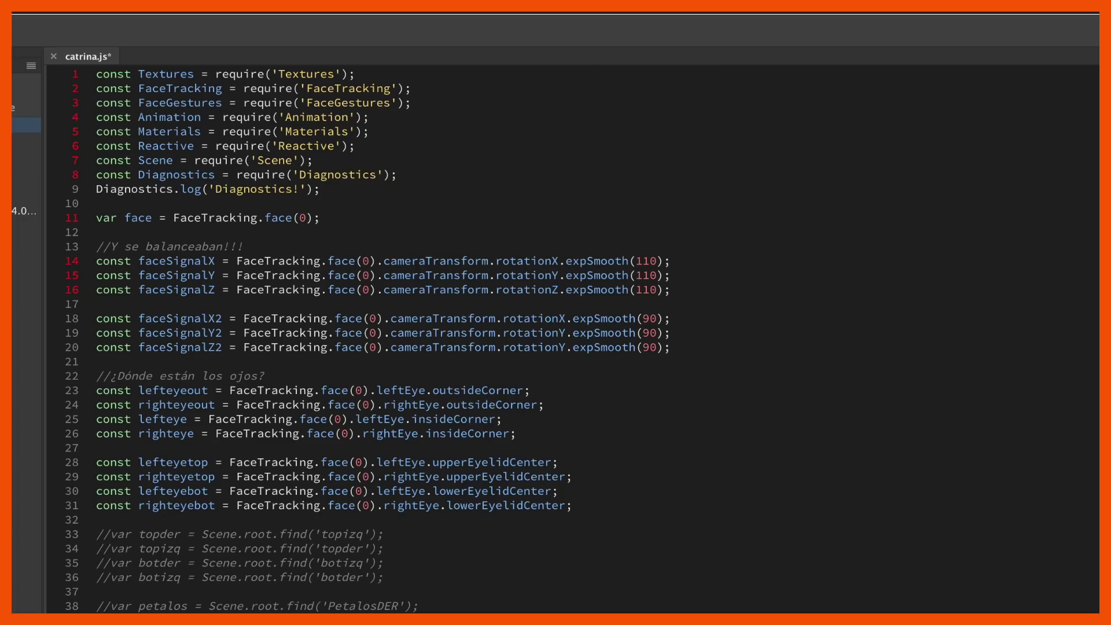
# - Uncomment the topder and botder Scene.root.find variables and select the name 'topizq' in the topder line
pyautogui.press('BackSpace')
pyautogui.press('BackSpace')
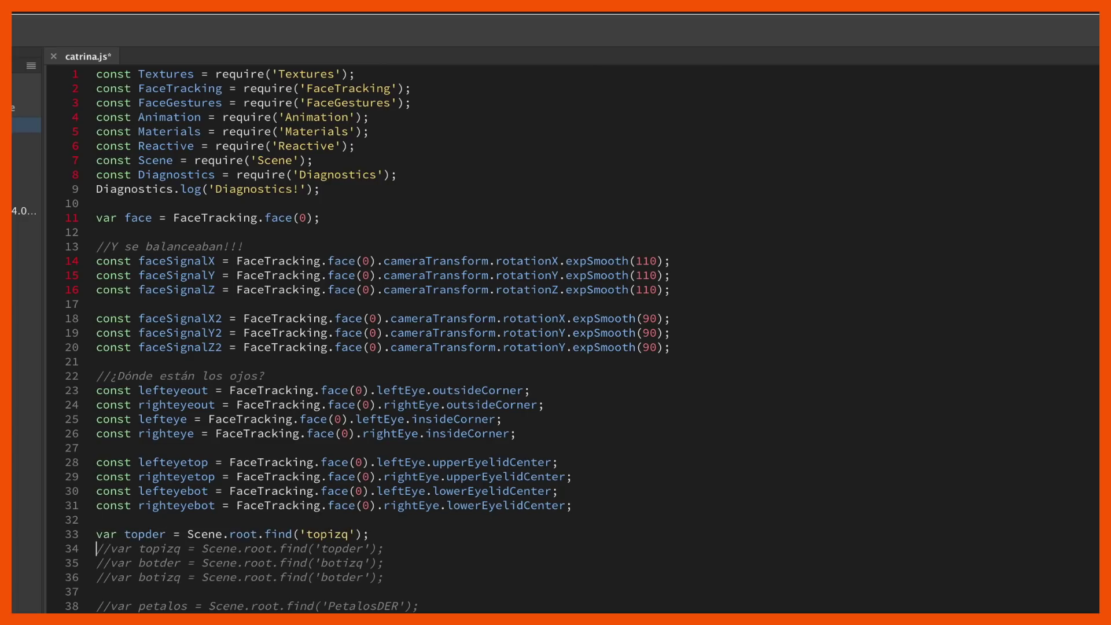
pyautogui.press('Delete')
pyautogui.press('Delete')
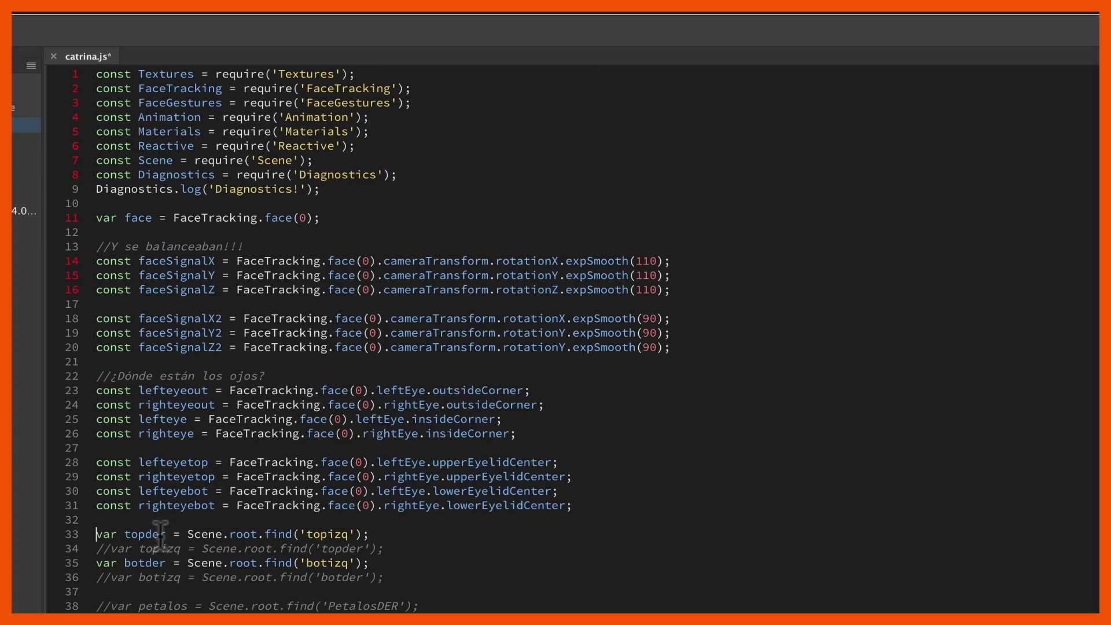
pyautogui.click(124, 534)
pyautogui.moveTo(348, 534); pyautogui.dragTo(307, 533)
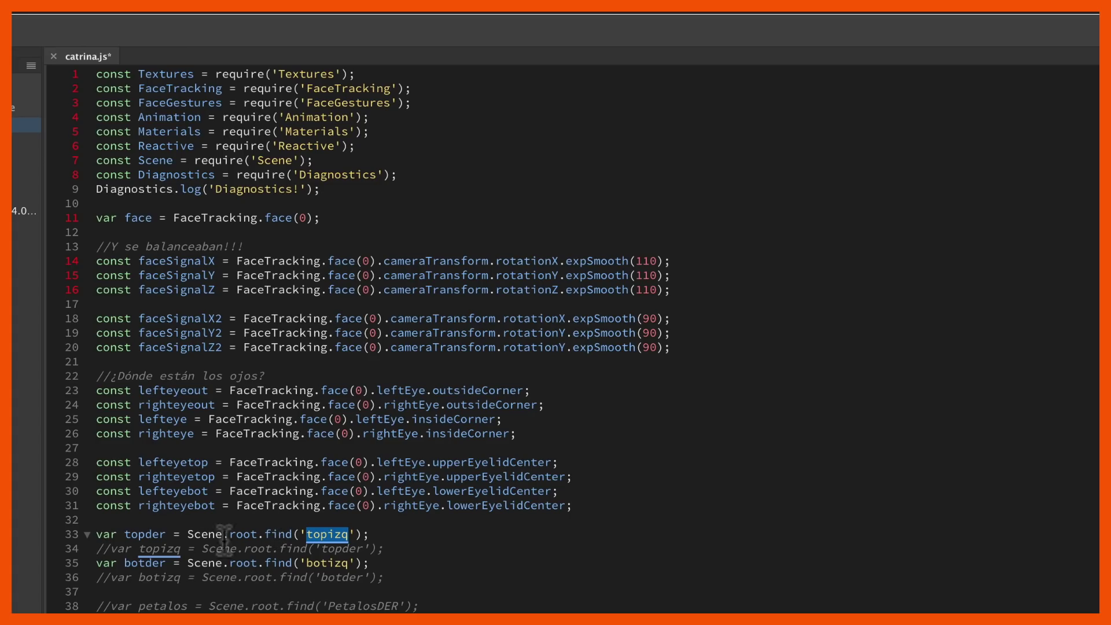
# - Highlight the topder name, uncomment the petalos variable that finds 'PetalosDER', and select the commented topizq line
pyautogui.moveTo(167, 533); pyautogui.dragTo(124, 533)
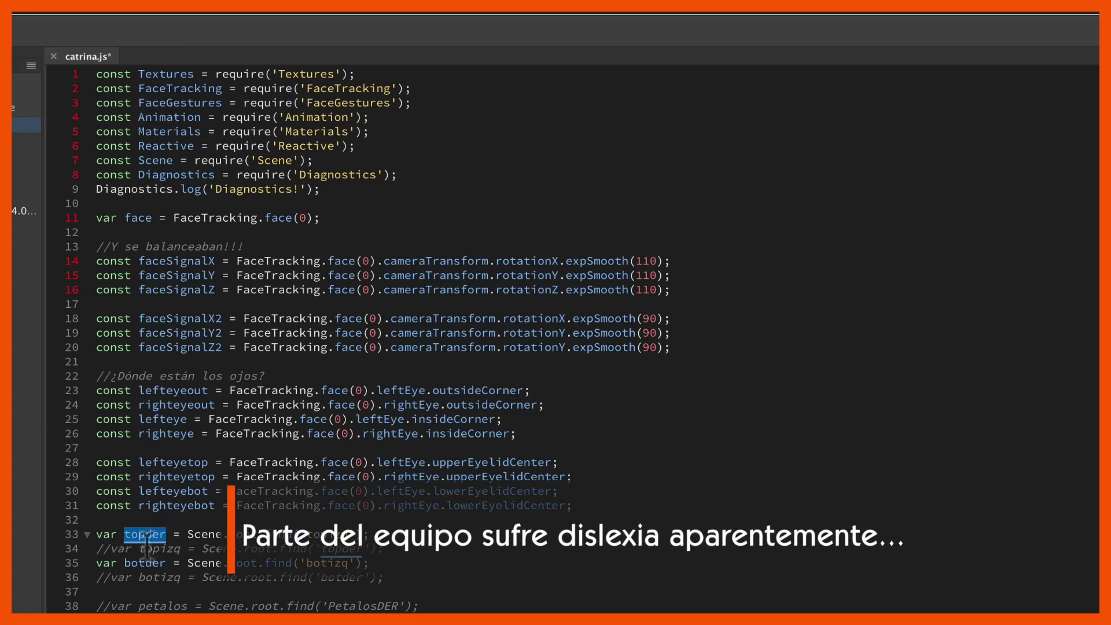
pyautogui.click(110, 532)
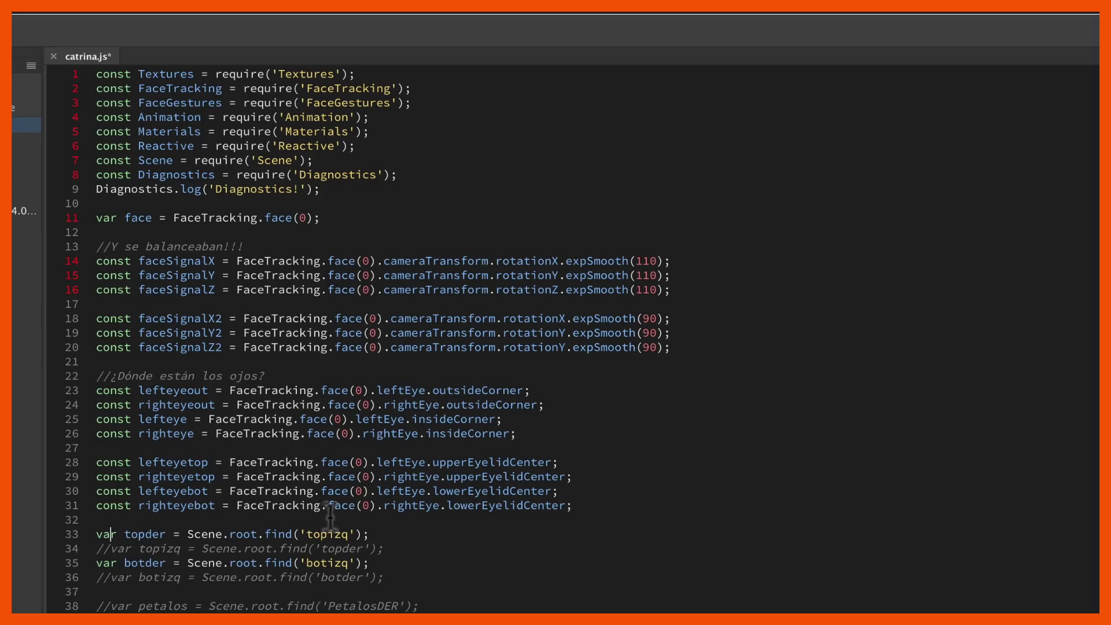
pyautogui.click(111, 548)
pyautogui.scroll(-3, 125, 556)
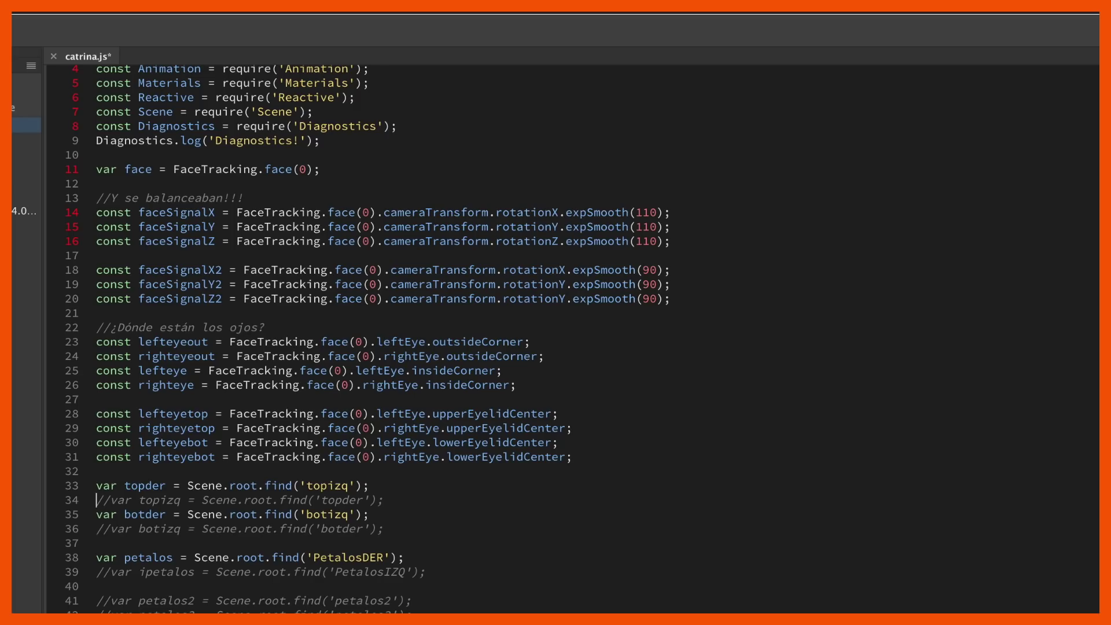
pyautogui.hotkey('ctrl', 'l')
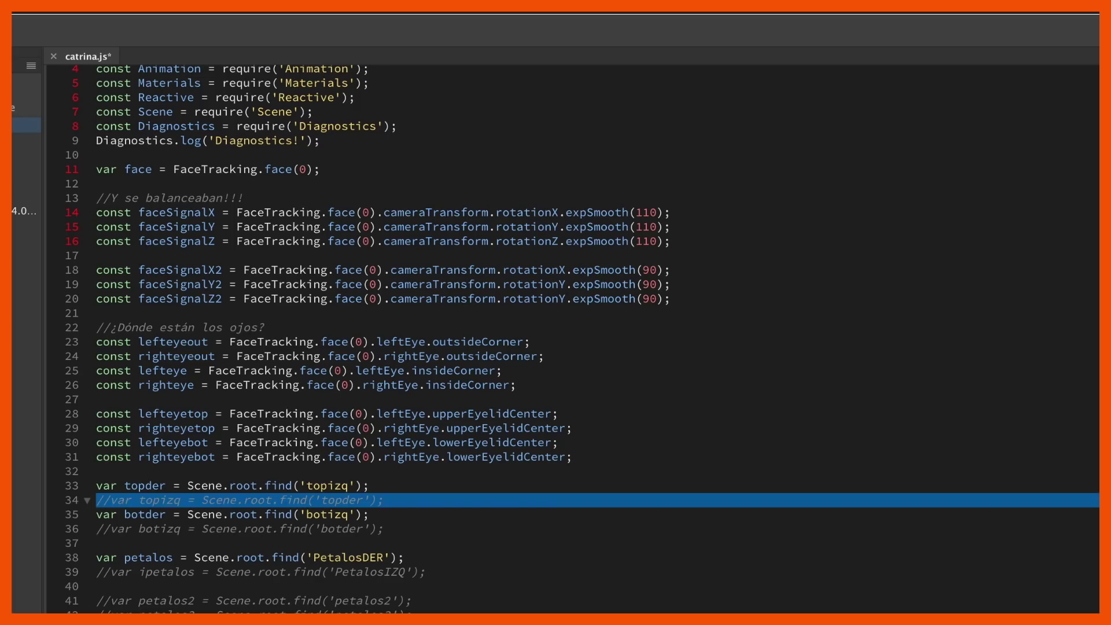
pyautogui.hotkey('shift', 'Left')
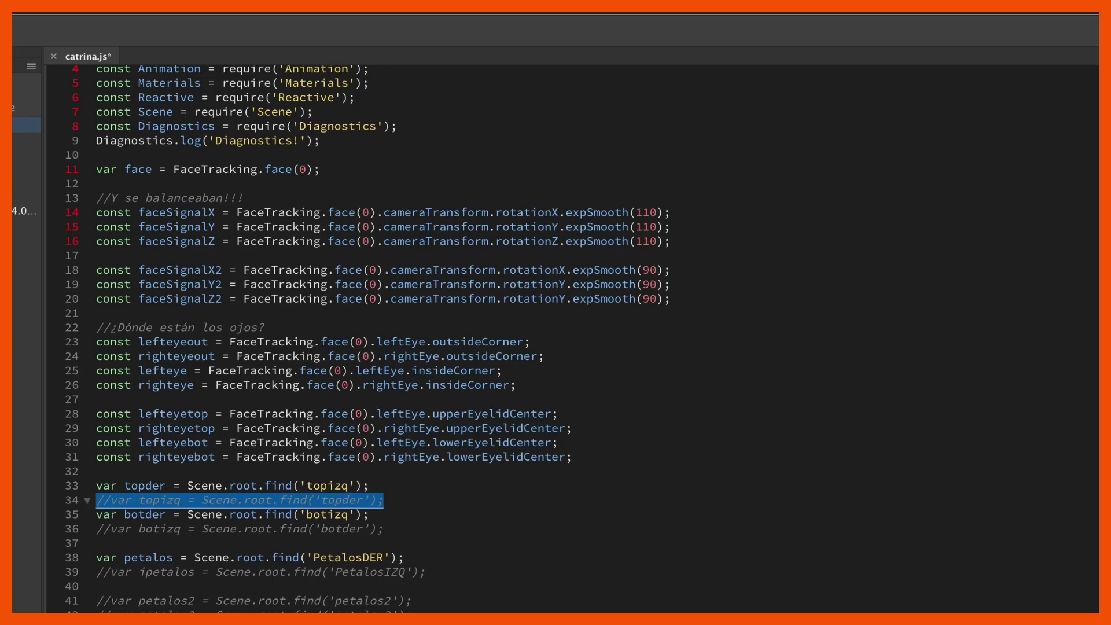
pyautogui.press('Right')
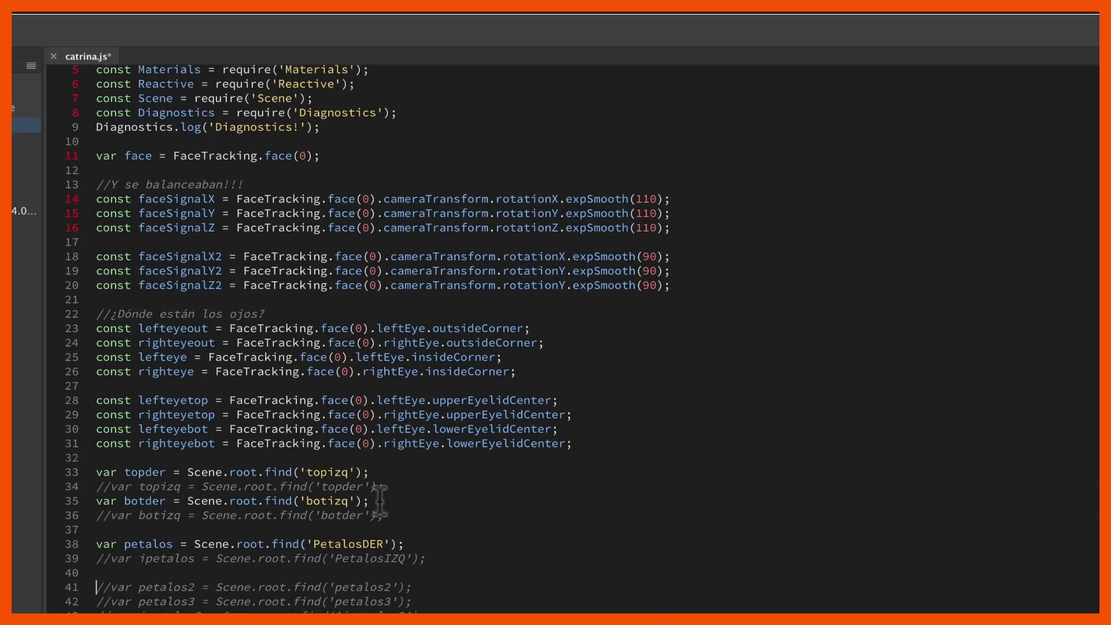
# - Uncomment the petalos2 and petalos3 Scene.root.find variables
pyautogui.scroll(-2, 380, 497)
pyautogui.hotkey('ctrl', '/')
pyautogui.hotkey('ctrl', '/')
pyautogui.scroll(-6, 293, 558)
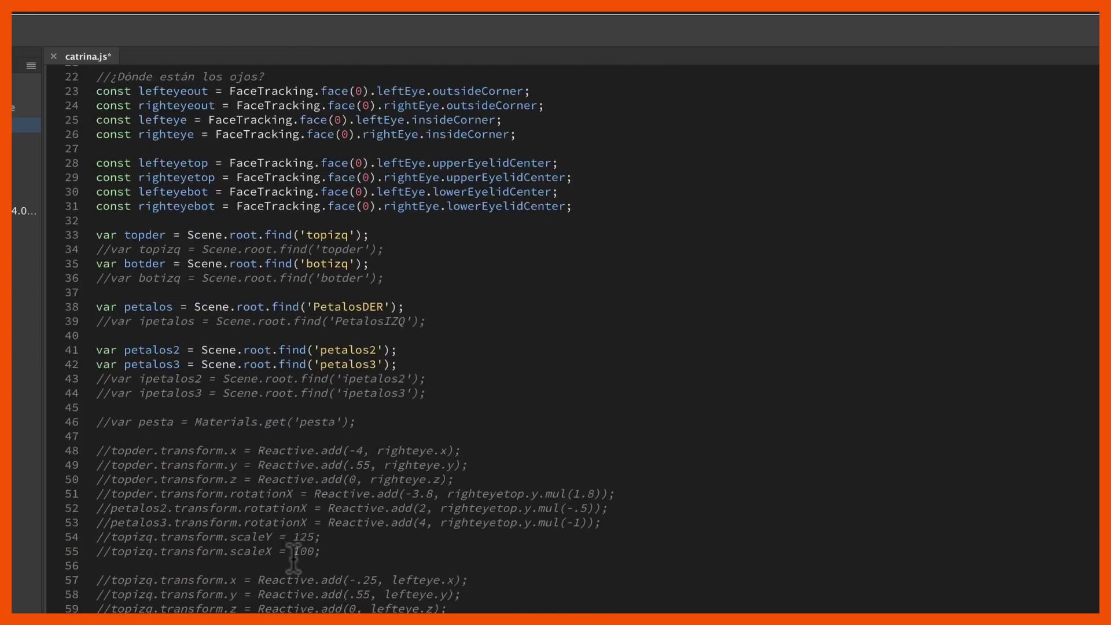
# - Uncomment the pesta variable that gets the 'pesta' material
pyautogui.scroll(-6, 293, 558)
pyautogui.press('Down')
pyautogui.press('Down')
pyautogui.press('Down')
pyautogui.press('Down')
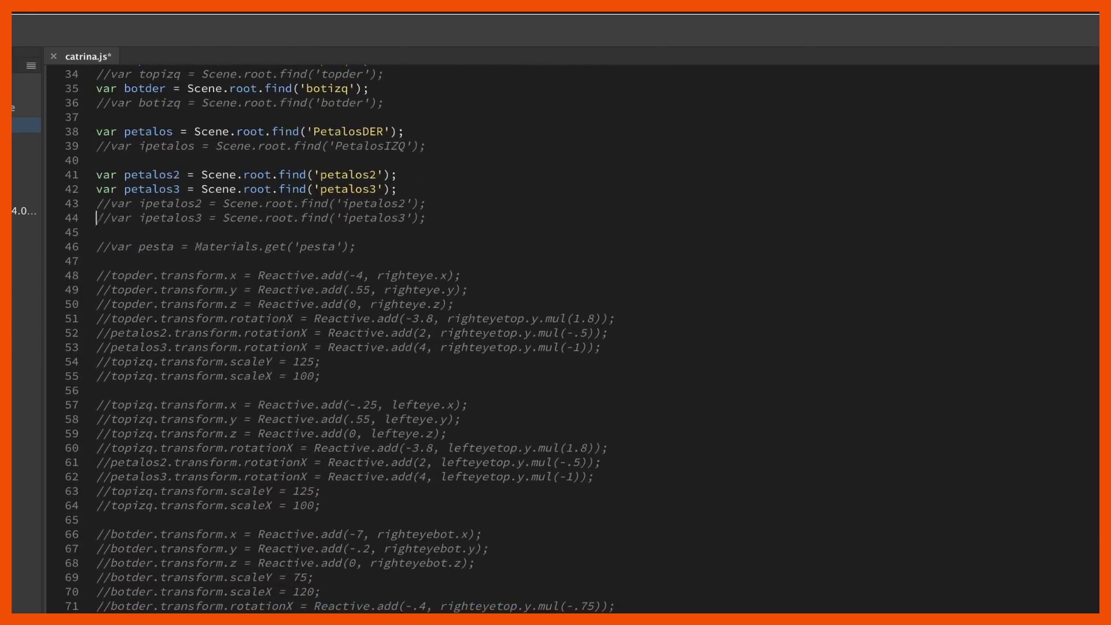
pyautogui.press('Delete')
pyautogui.press('Delete')
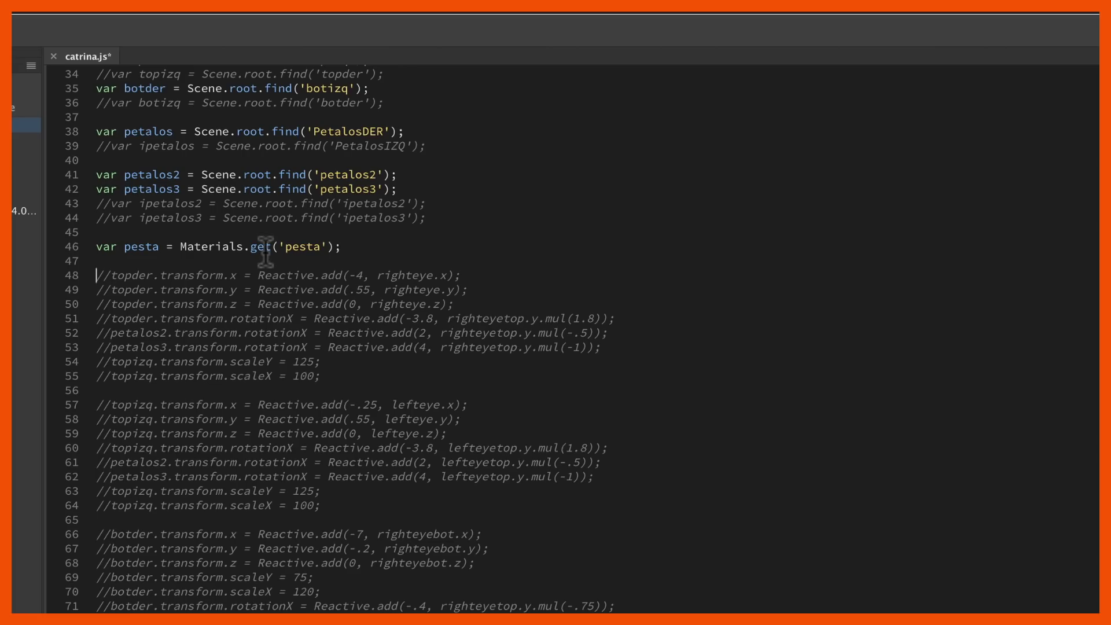
# - Activate topizq and botizq instead of topder and botder, uncomment the topizq.transform.x line, and check the lash in Spark AR Studio
pyautogui.hotkey('ctrl', 'z')
pyautogui.hotkey('ctrl', 'z')
pyautogui.hotkey('ctrl', 'z')
pyautogui.click(111, 519)
pyautogui.hotkey('ctrl', 'shift', 'z')
pyautogui.hotkey('ctrl', 'shift', 'z')
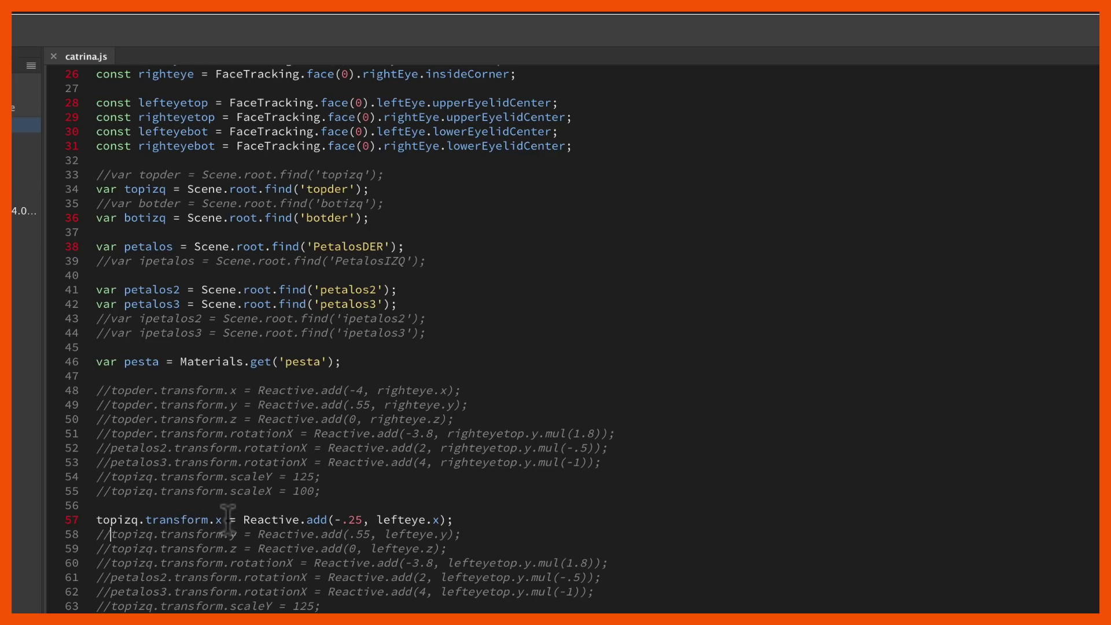
pyautogui.press('super+Tab')
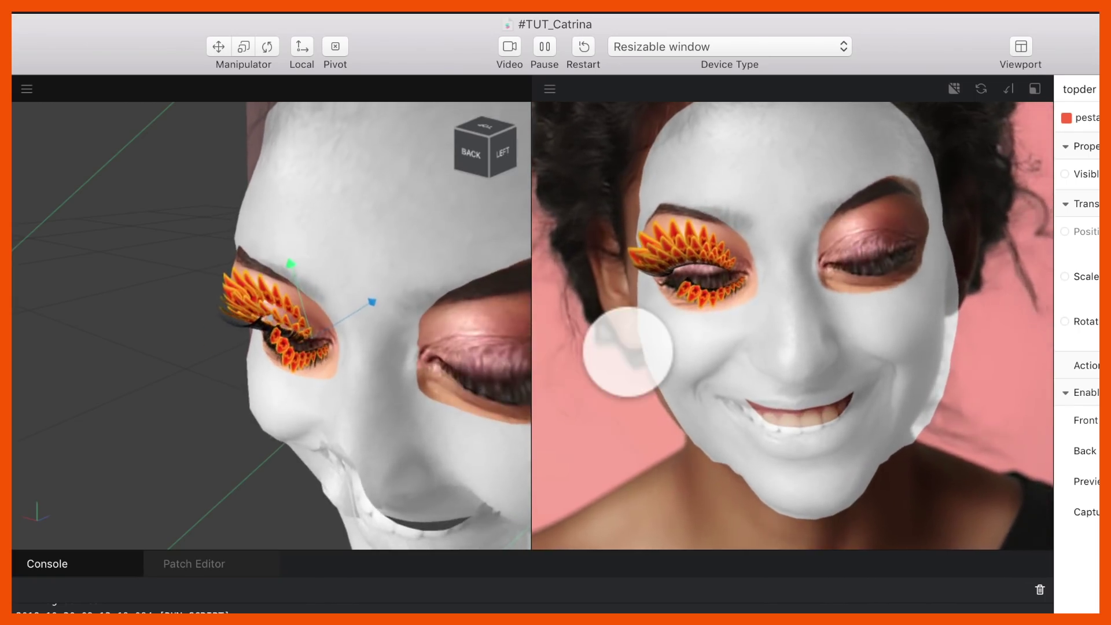
pyautogui.press('super+Tab')
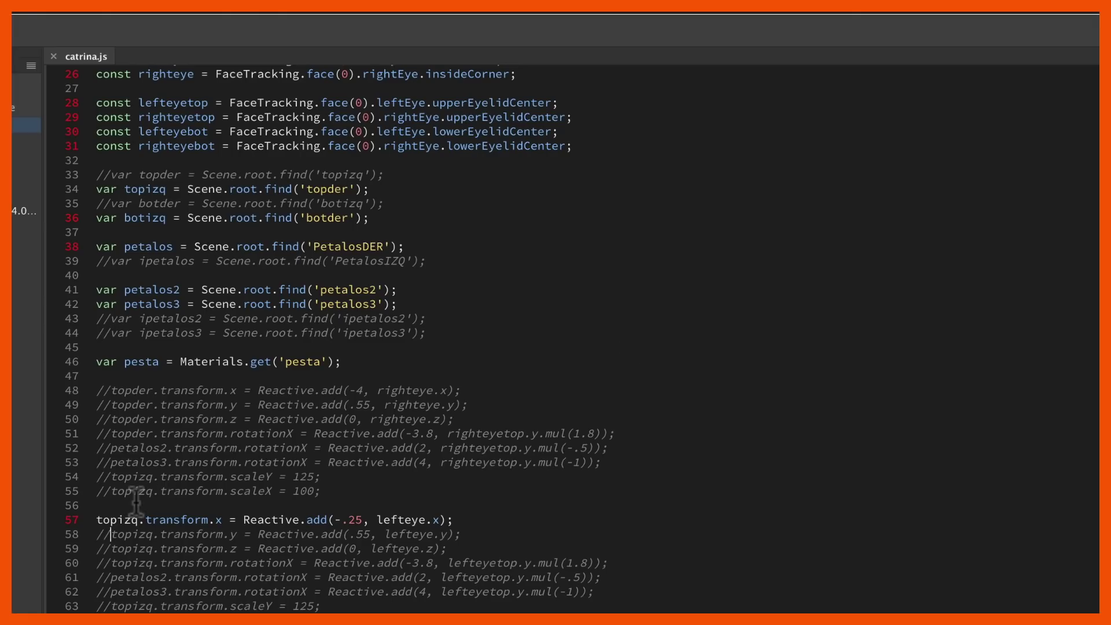
# - Uncomment the topizq.transform.y and topizq.transform.z lines, save the script, and check the lash in the Spark AR Studio preview
pyautogui.click(110, 534)
pyautogui.press('BackSpace')
pyautogui.press('BackSpace')
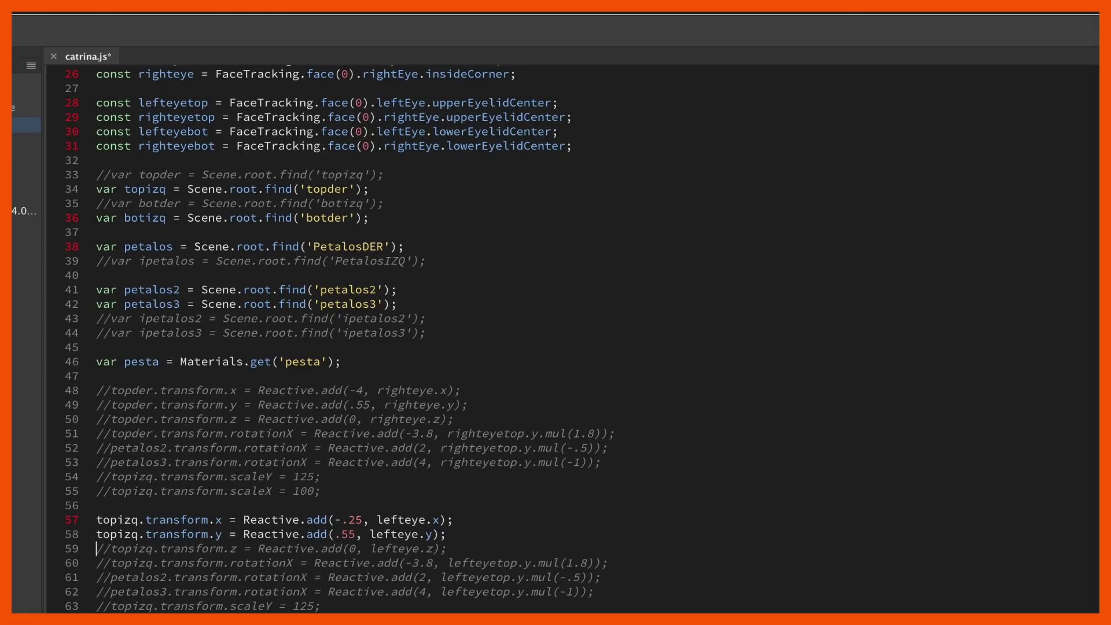
pyautogui.press('BackSpace')
pyautogui.press('BackSpace')
pyautogui.hotkey('ctrl', 's')
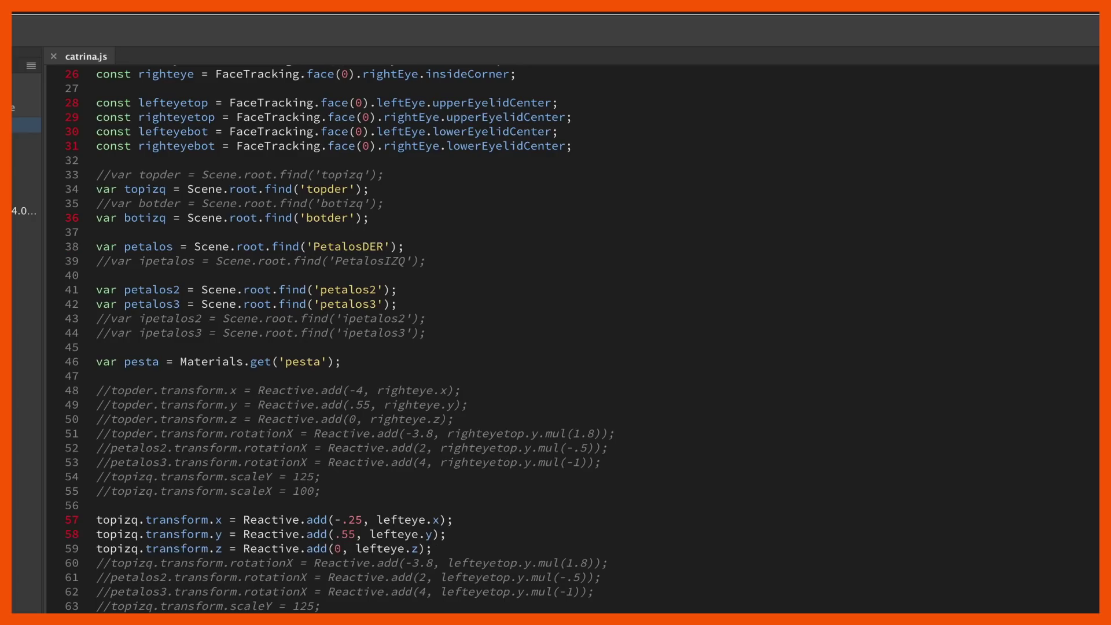
pyautogui.press('super+Tab')
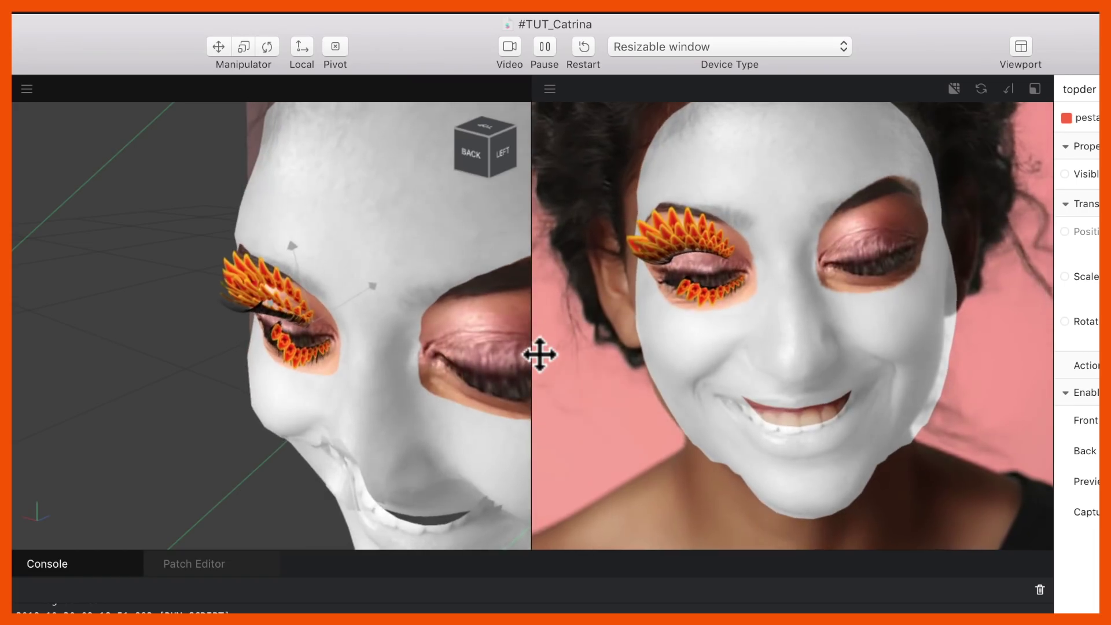
pyautogui.press('super+Tab')
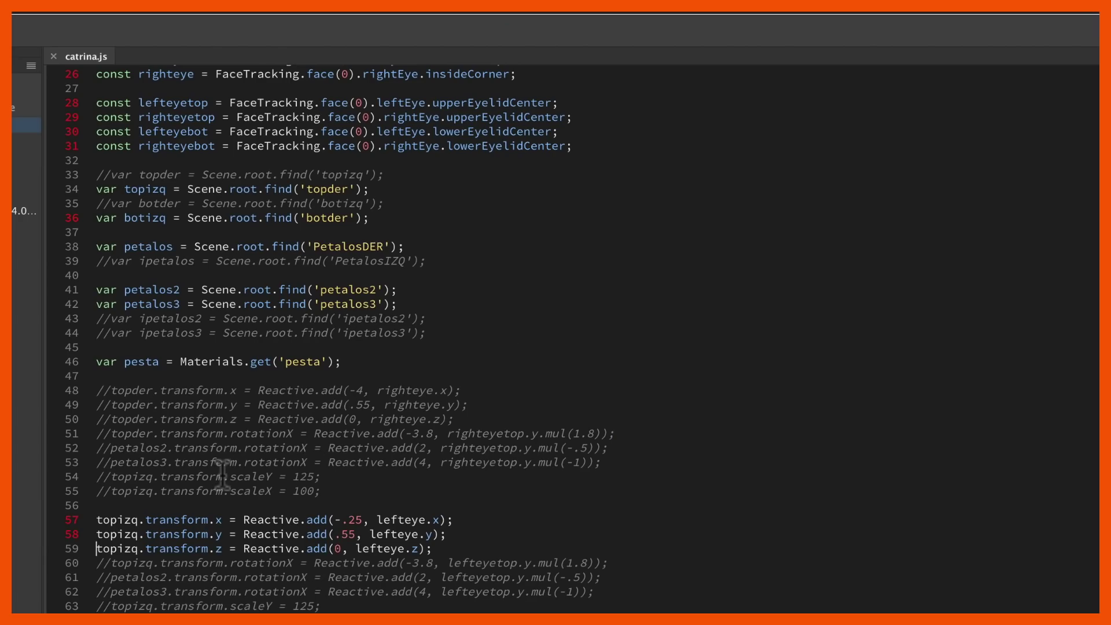
# - Switch to Spark AR Studio and examine the upper lash with the rotation manipulator
pyautogui.scroll(-2, 223, 474)
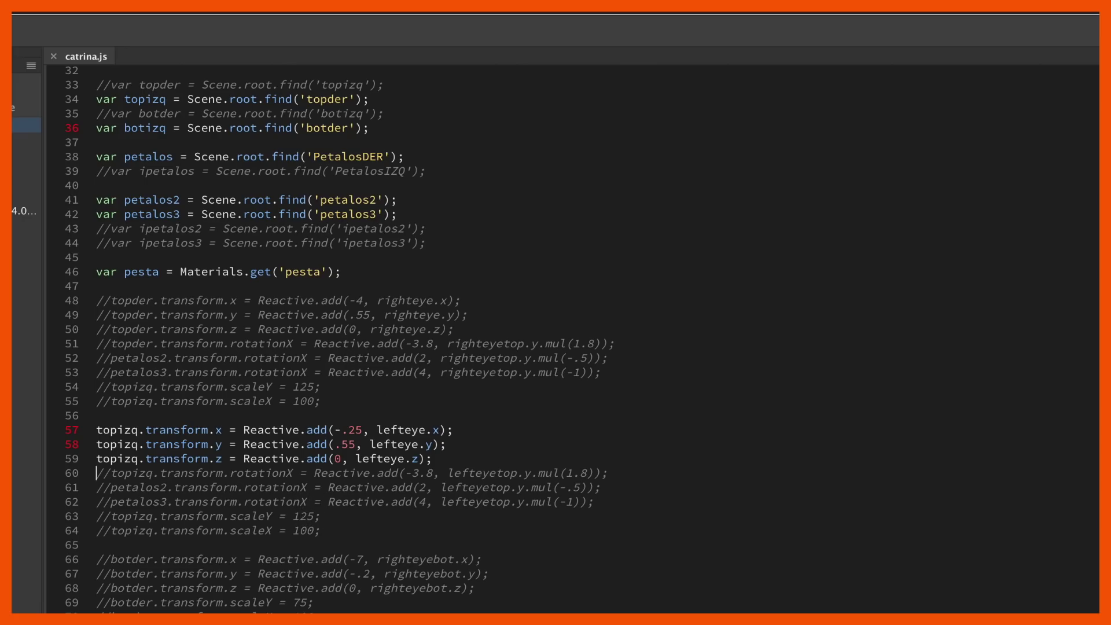
pyautogui.press('super+Tab')
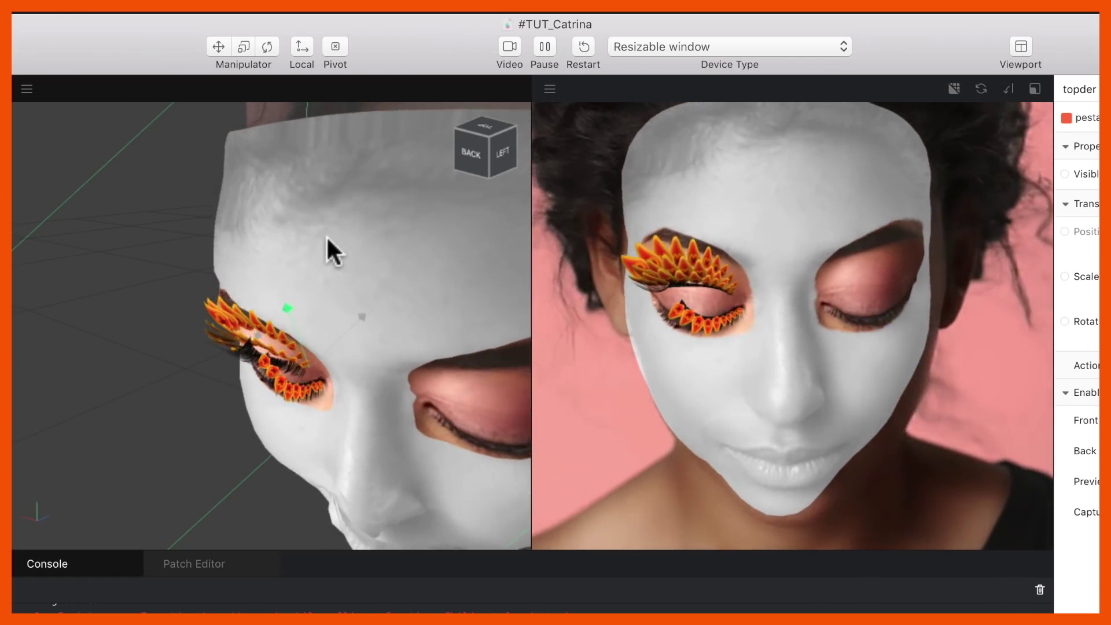
pyautogui.press('r')
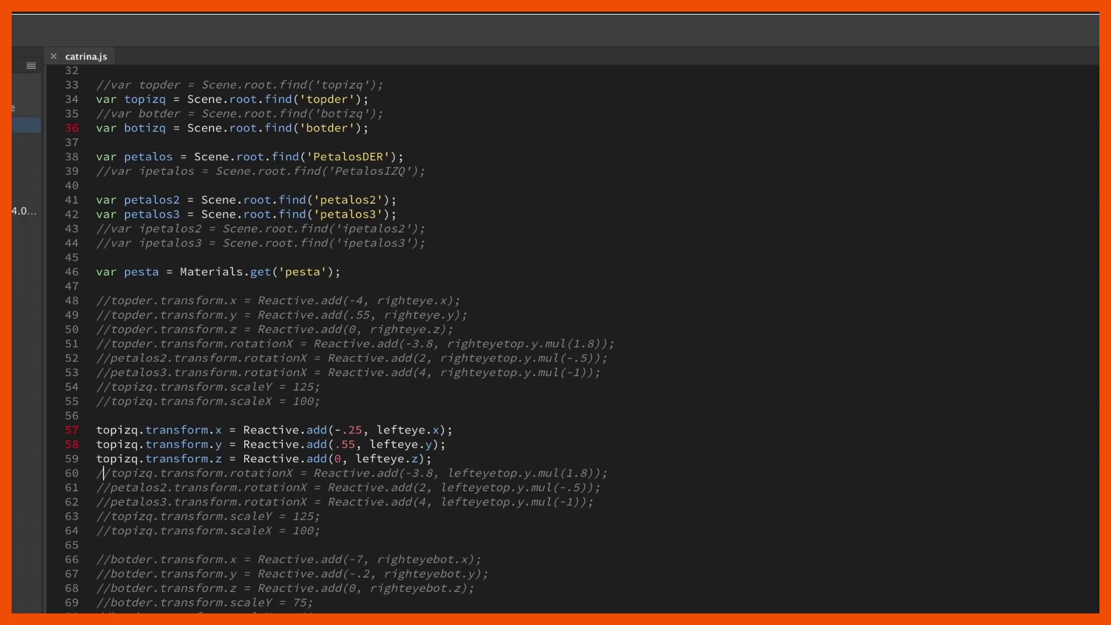
# - Uncomment the topizq.transform.rotationX line in catrina.js and highlight its property name and Reactive.add offset
pyautogui.press('BackSpace')
pyautogui.press('BackSpace')
pyautogui.click(147, 471)
pyautogui.moveTo(147, 471); pyautogui.dragTo(259, 469)
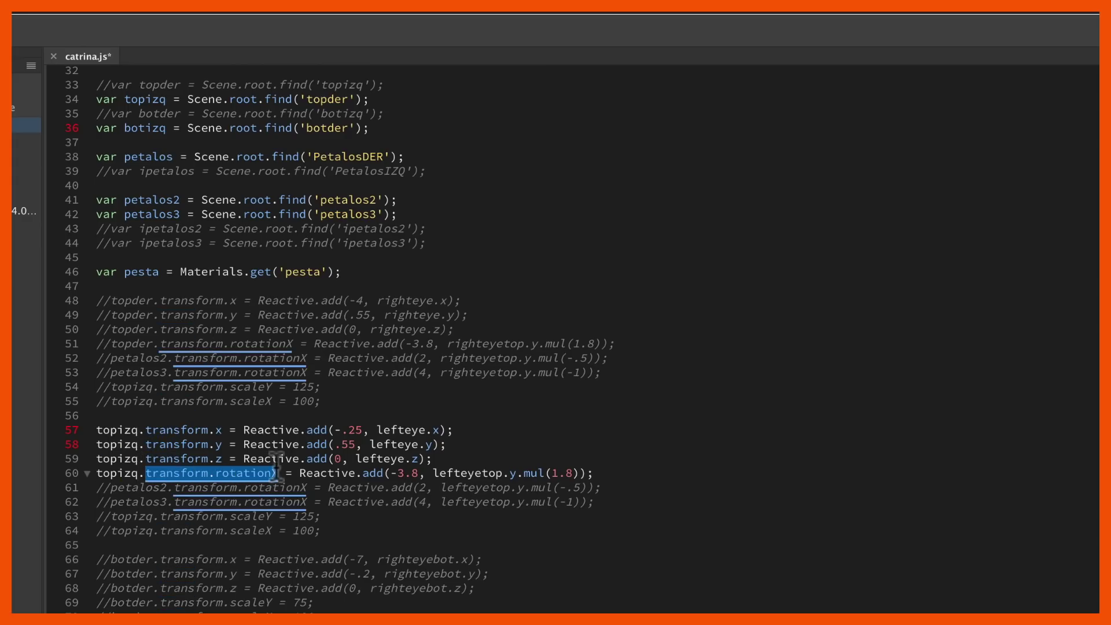
pyautogui.moveTo(300, 473); pyautogui.dragTo(414, 468)
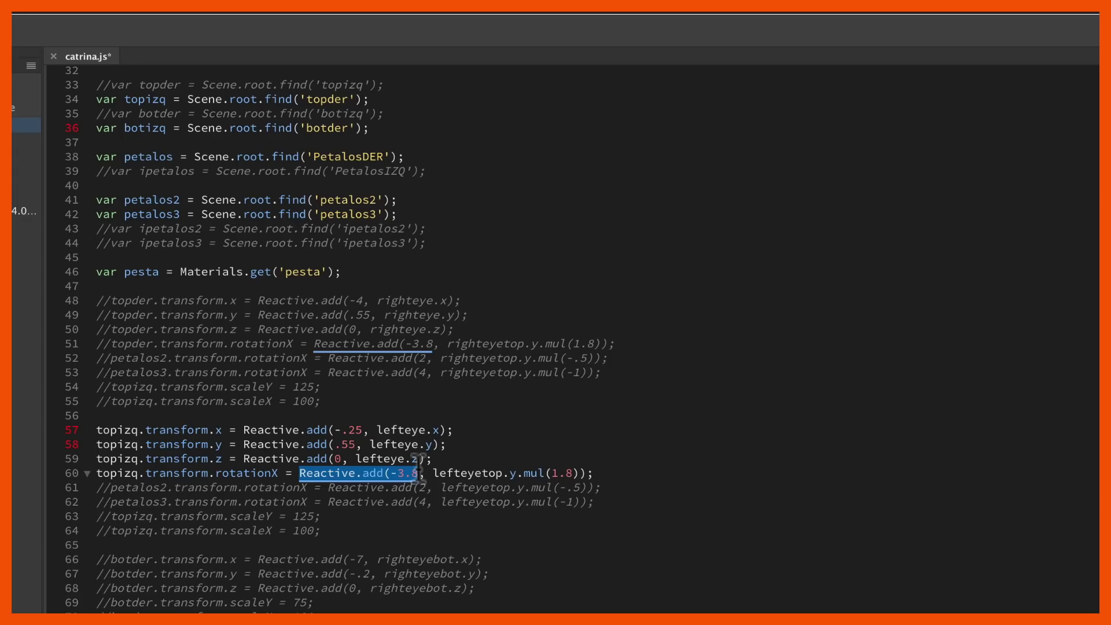
pyautogui.click(418, 470)
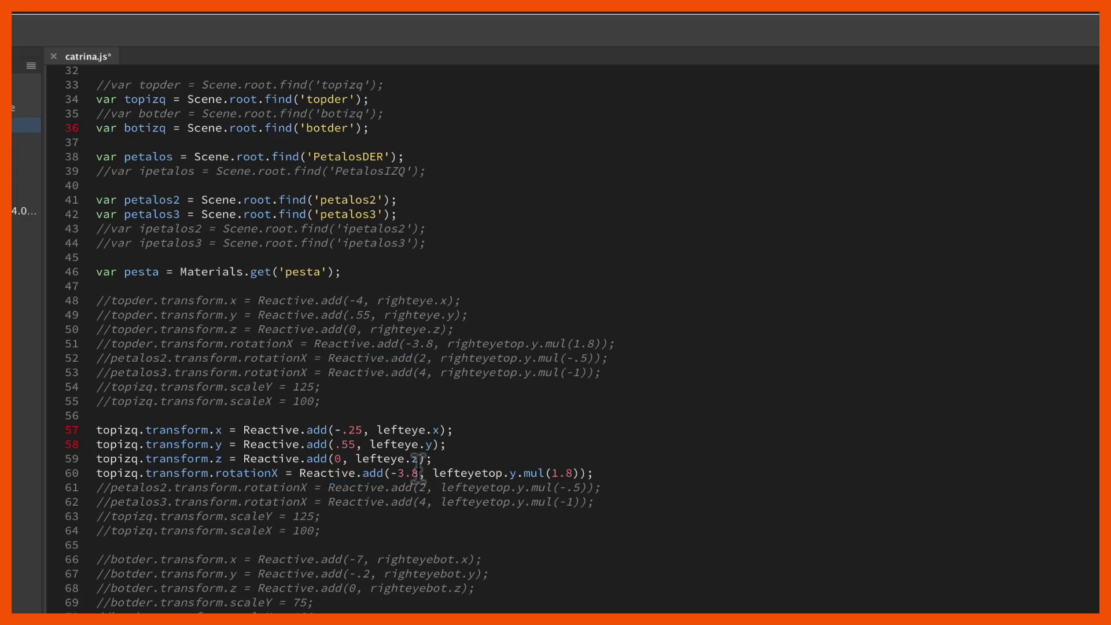
pyautogui.moveTo(418, 473); pyautogui.dragTo(395, 471)
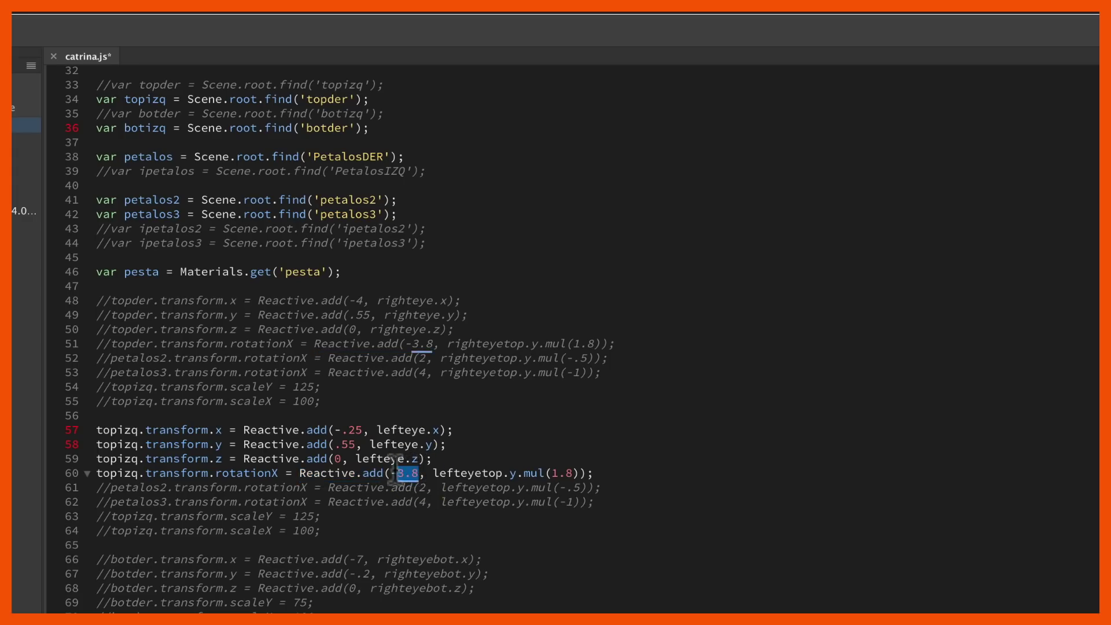
pyautogui.click(392, 473)
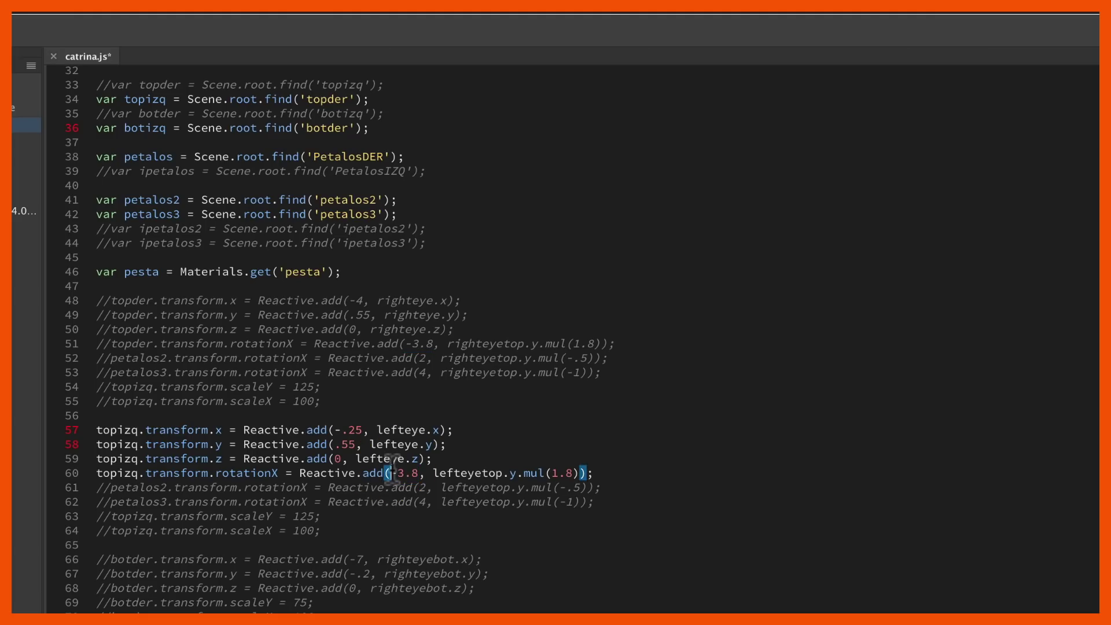
# - Try an offset of 0 in the topizq.transform.rotationX line, check it in Spark AR Studio, and undo it
pyautogui.moveTo(392, 470); pyautogui.dragTo(415, 471)
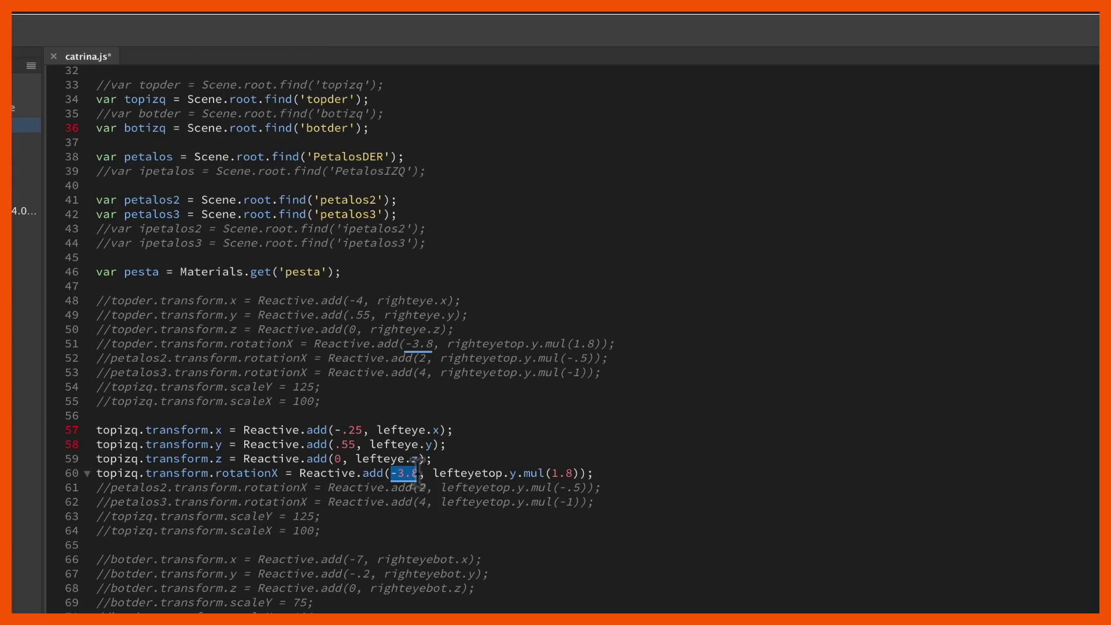
pyautogui.write('0')
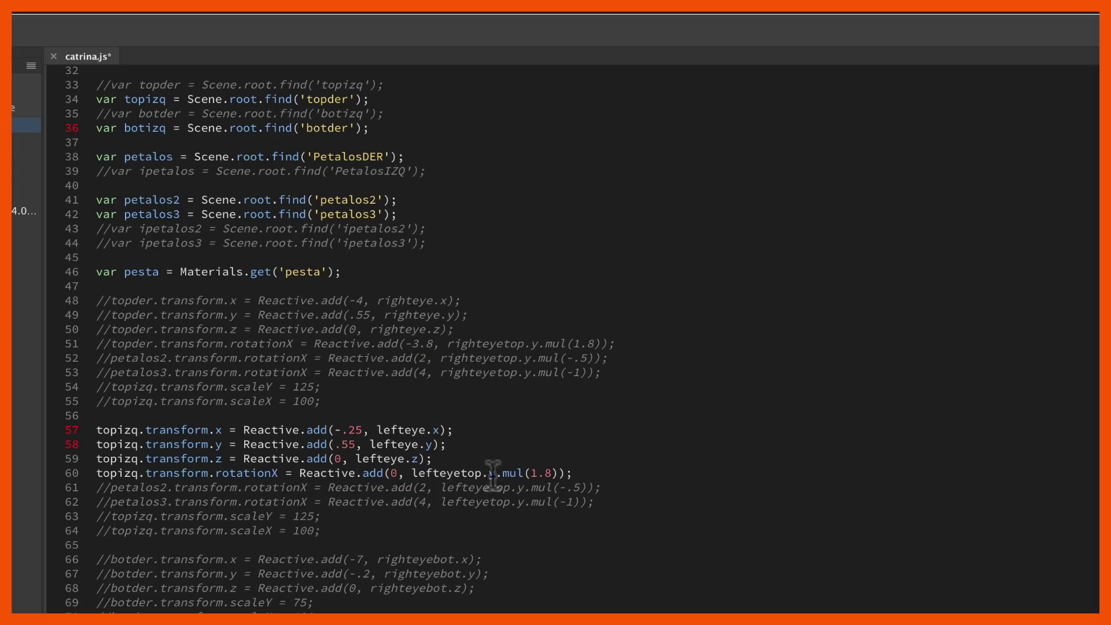
pyautogui.moveTo(411, 473); pyautogui.dragTo(545, 472)
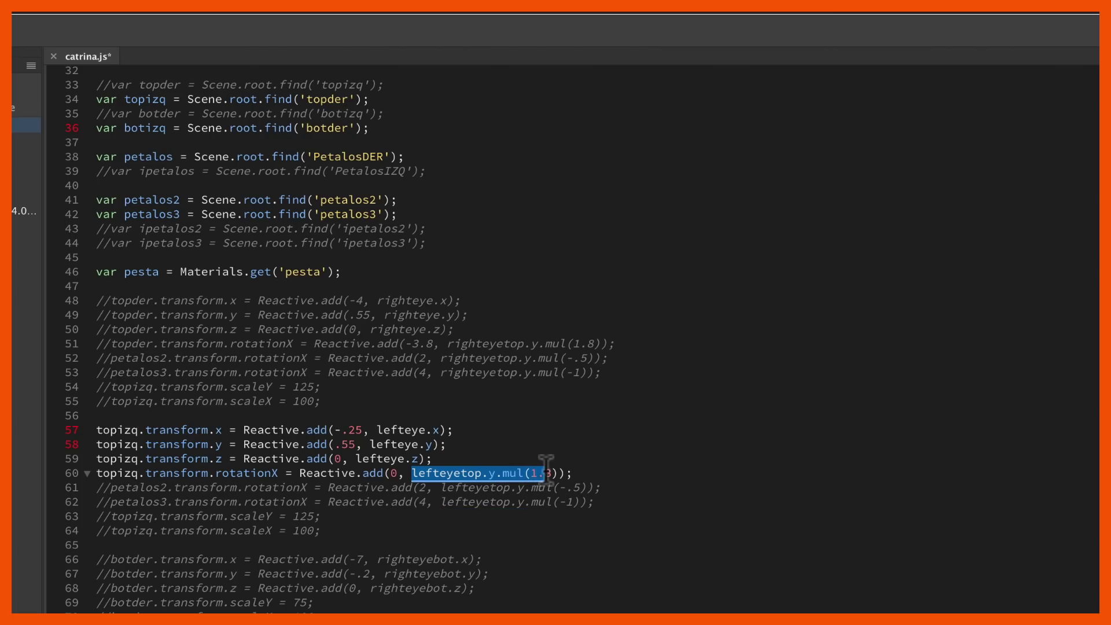
pyautogui.press('super+Tab')
pyautogui.click(391, 473)
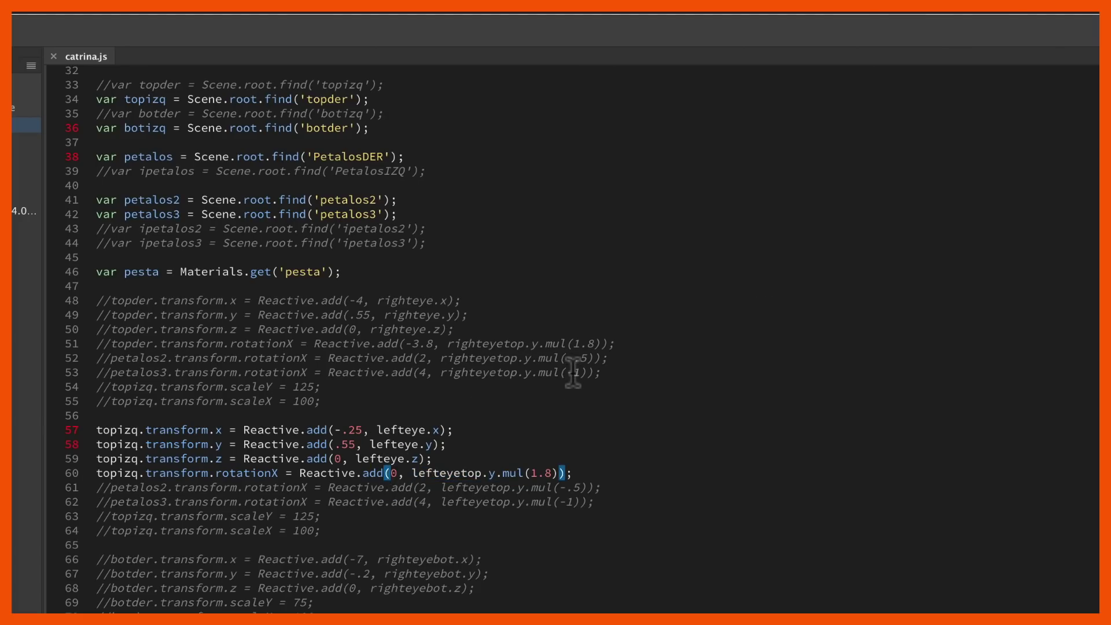
pyautogui.hotkey('ctrl', 'z')
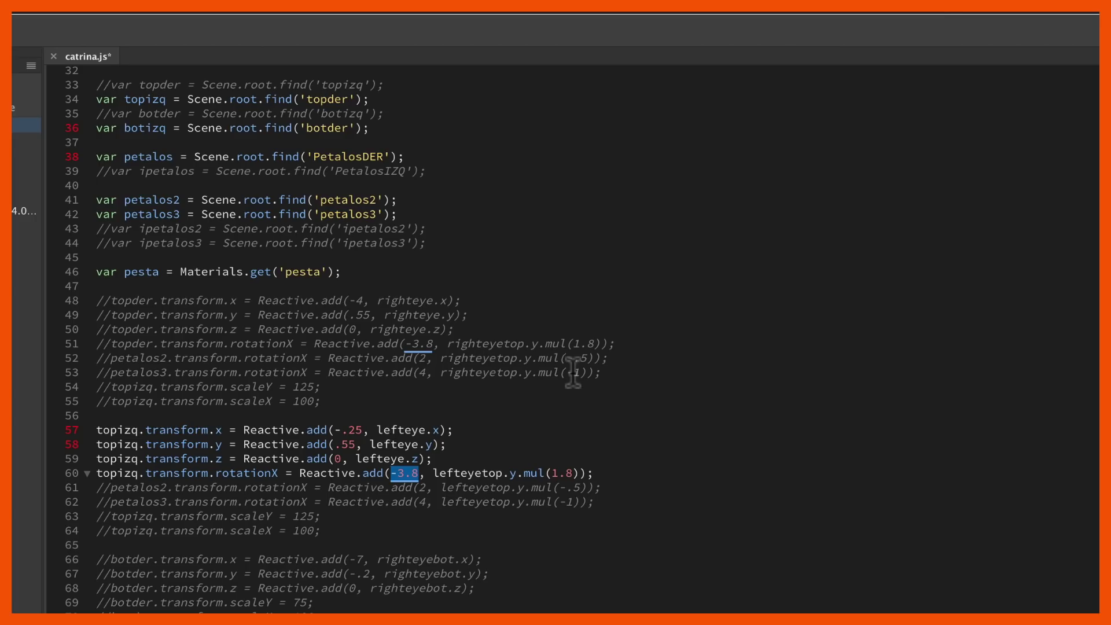
# - Examine the -3.8 offset and the lefteyetop.y multiplier in the topizq.transform.rotationX line
pyautogui.click(411, 473)
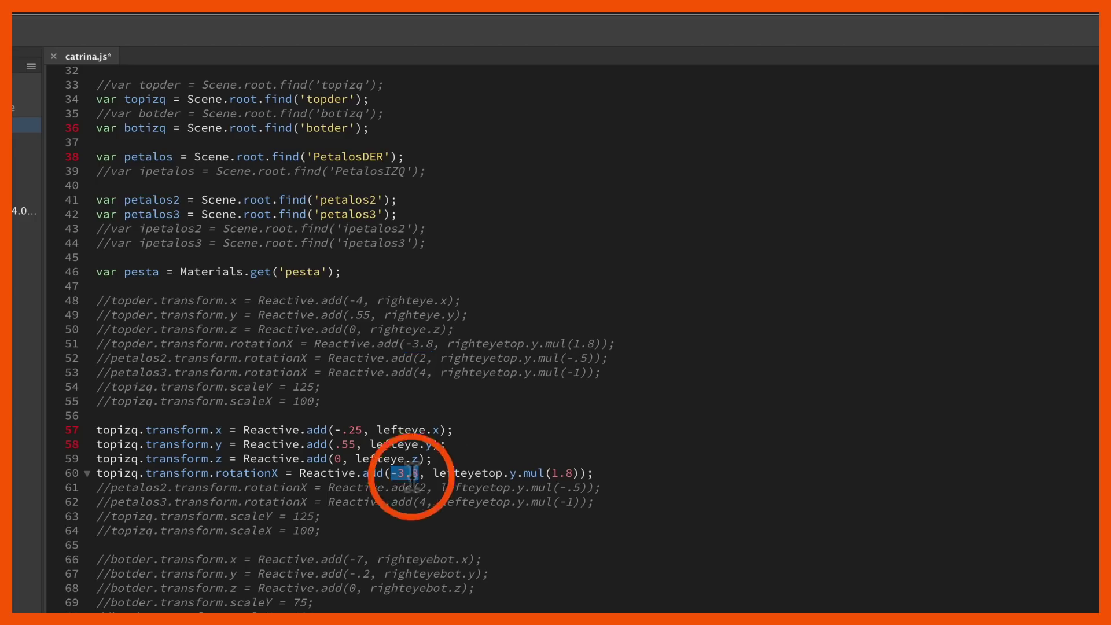
pyautogui.moveTo(390, 473); pyautogui.dragTo(398, 473)
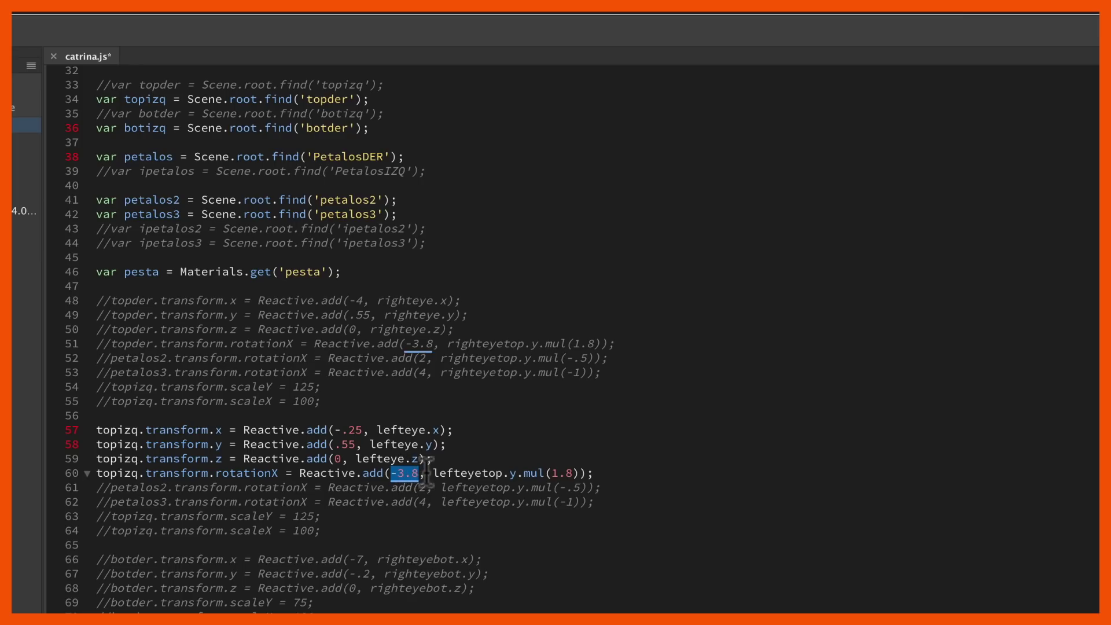
pyautogui.click(425, 472)
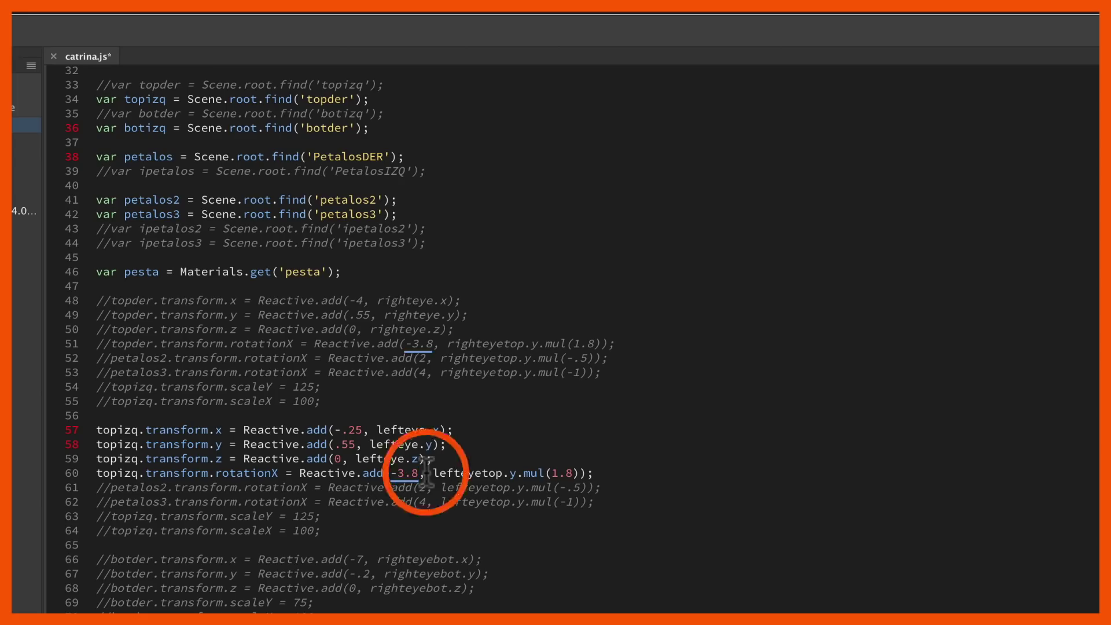
pyautogui.moveTo(432, 473); pyautogui.dragTo(520, 473)
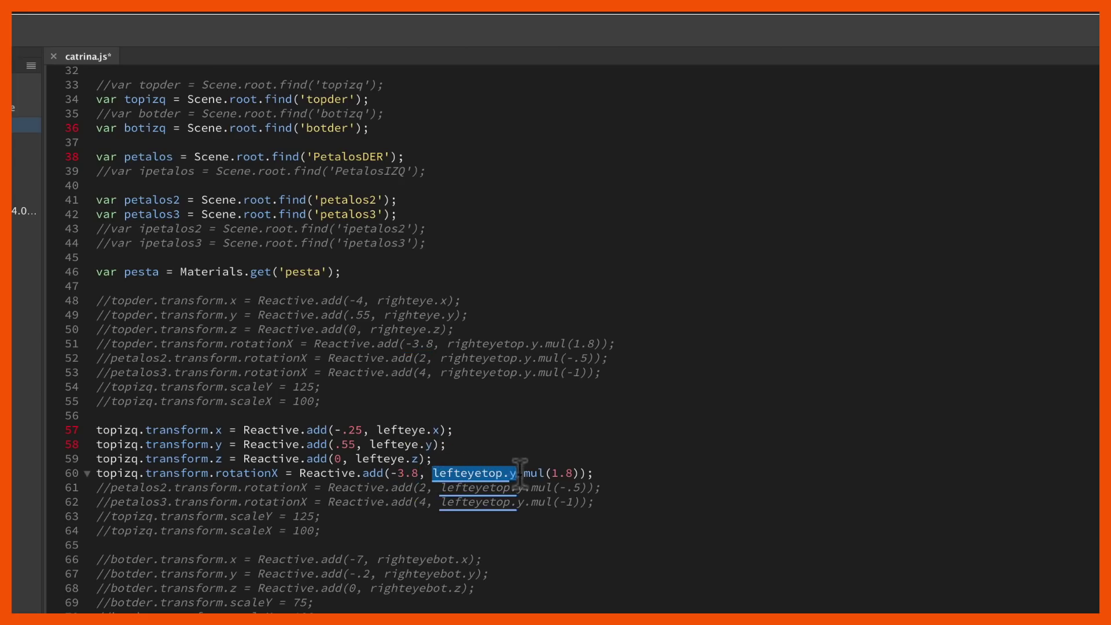
pyautogui.click(548, 473)
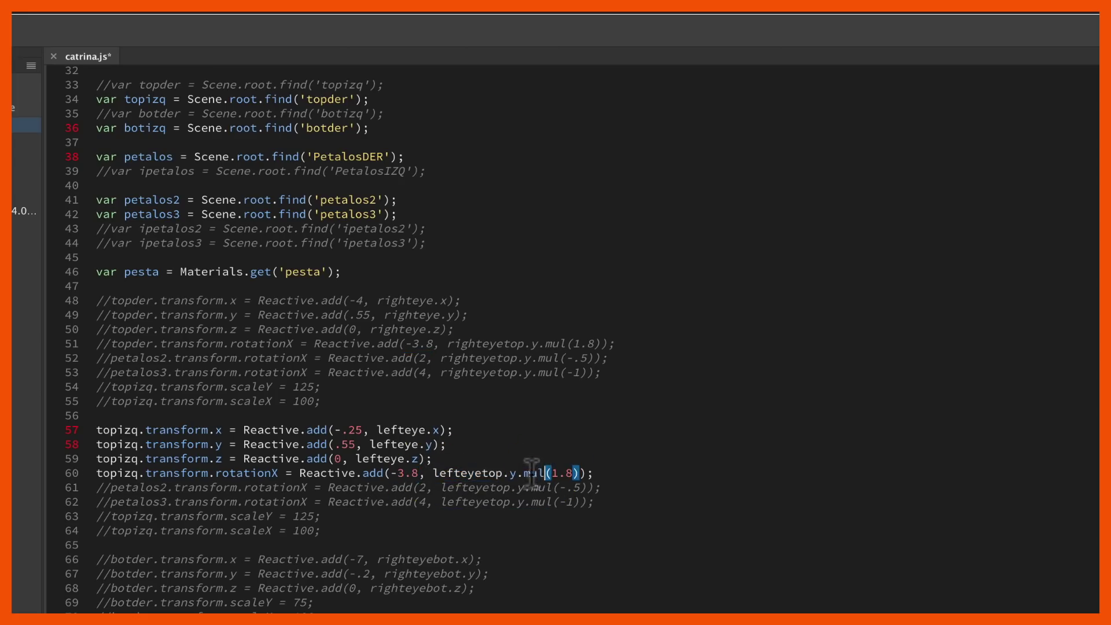
pyautogui.click(477, 473)
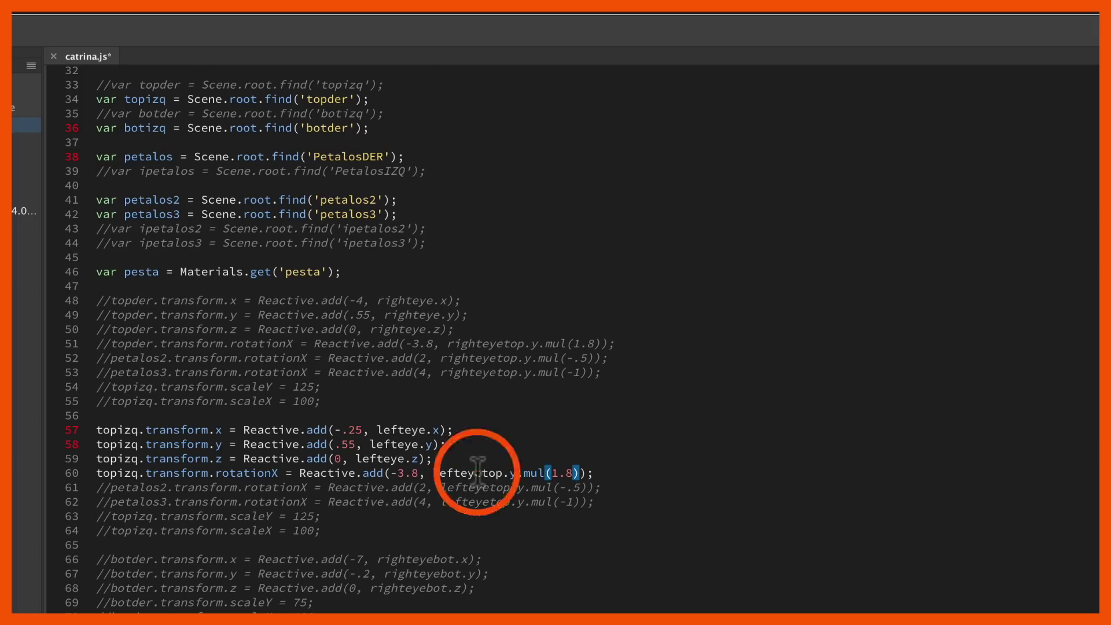
# - Highlight the mul(1.8) factor in the topizq.transform.rotationX line, save catrina.js, and check the lash movement in Spark AR Studio
pyautogui.click(511, 471)
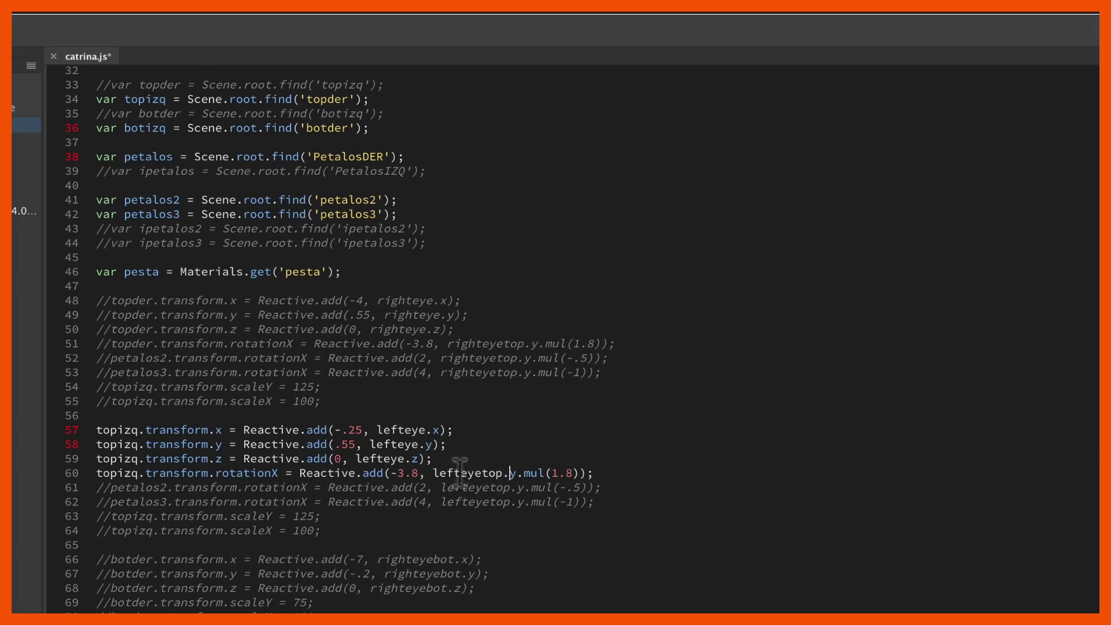
pyautogui.moveTo(523, 473); pyautogui.dragTo(570, 470)
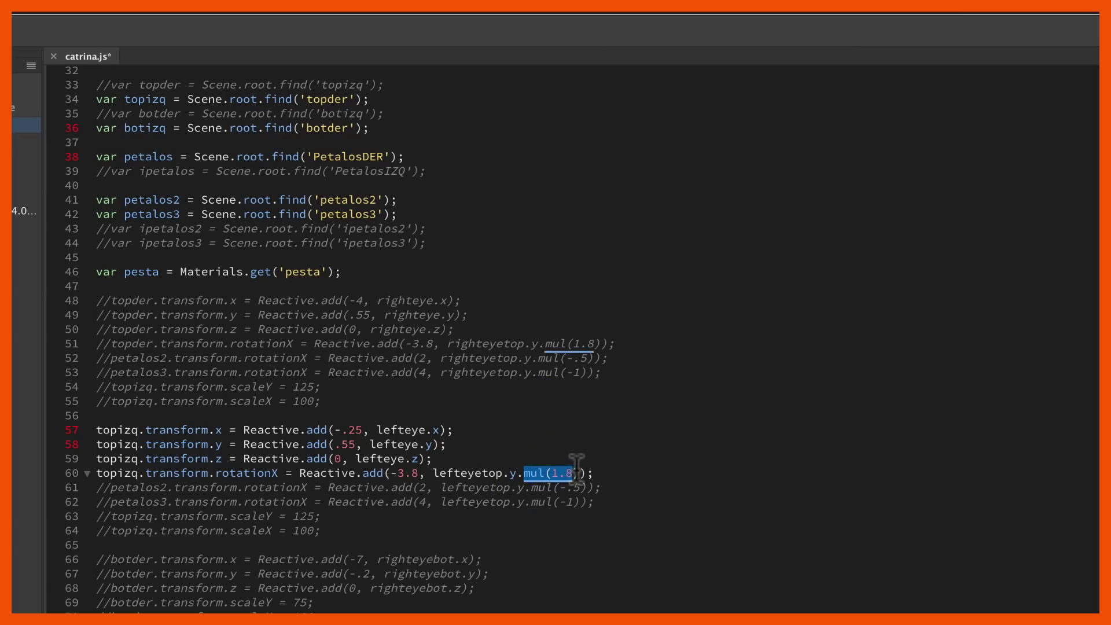
pyautogui.click(579, 471)
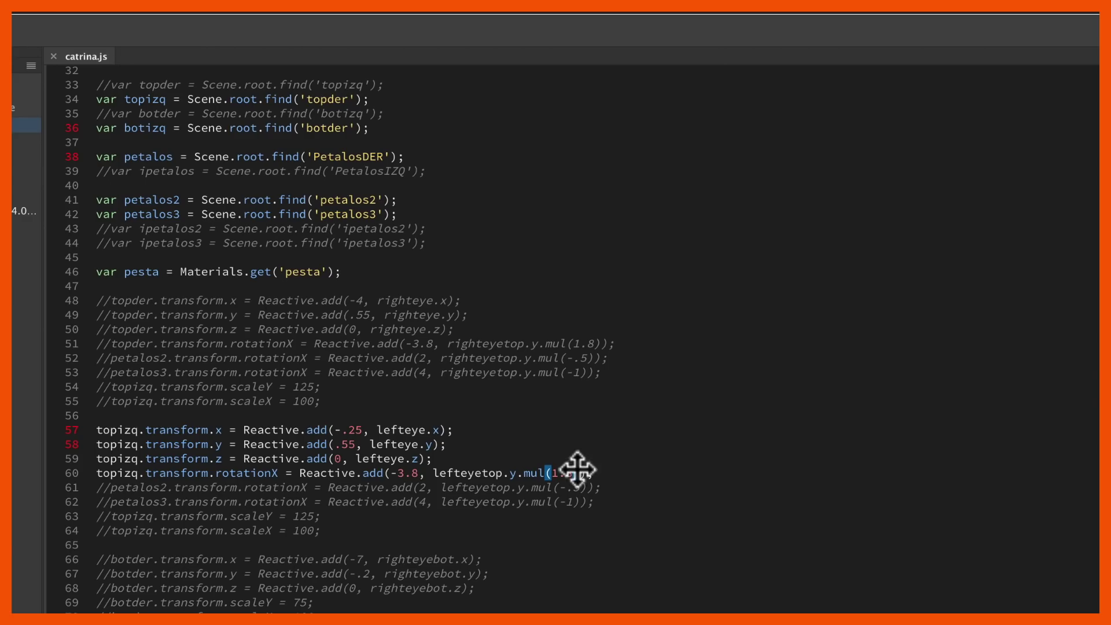
pyautogui.press('super+Tab')
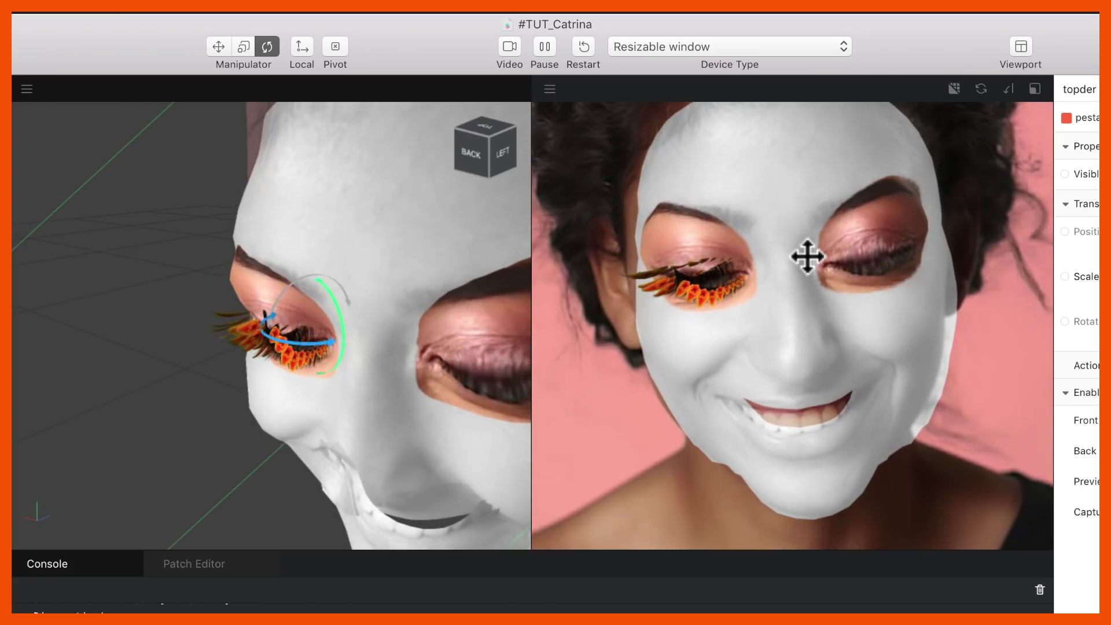
pyautogui.click(807, 255)
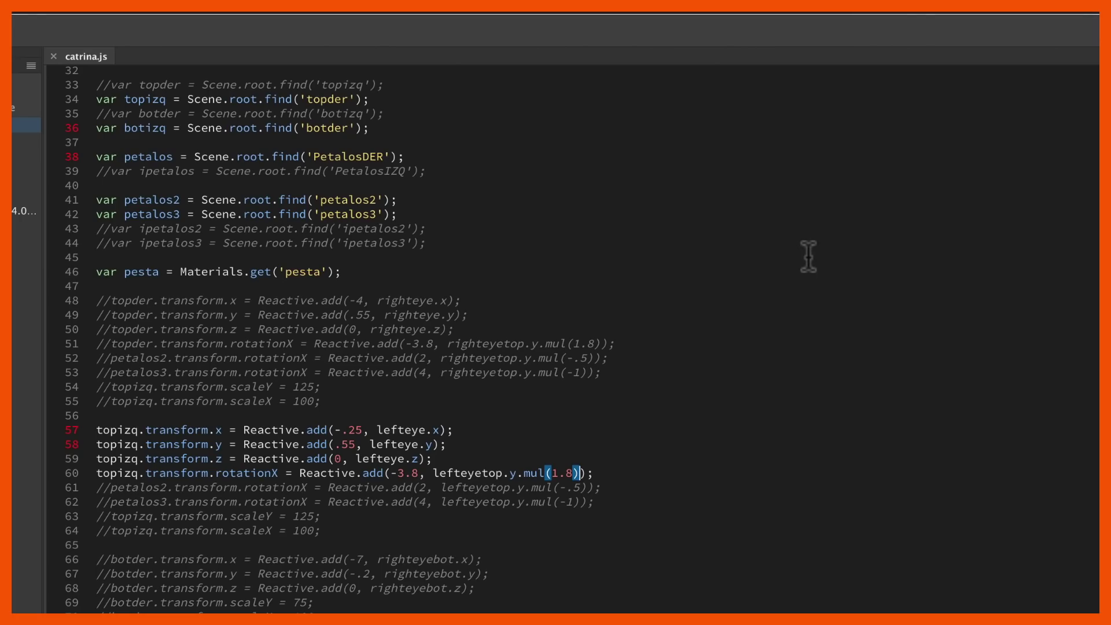
# - Uncomment the petalos2 and petalos3 rotationX lines that use lefteyetop.y in catrina.js
pyautogui.click(103, 491)
pyautogui.press('BackSpace')
pyautogui.press('BackSpace')
pyautogui.press('Down')
pyautogui.press('BackSpace')
pyautogui.press('BackSpace')
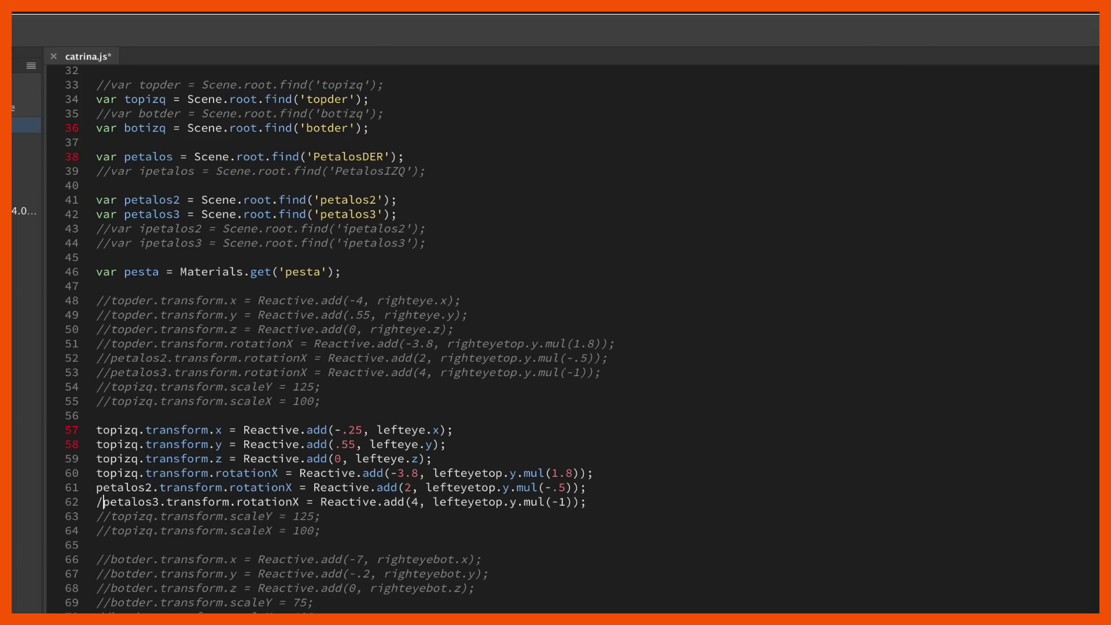
# - Highlight the Reactive.add call in the petalos2 rotationX line, save the script, and check the petals in Spark AR Studio
pyautogui.moveTo(313, 487); pyautogui.dragTo(399, 487)
pyautogui.click(409, 484)
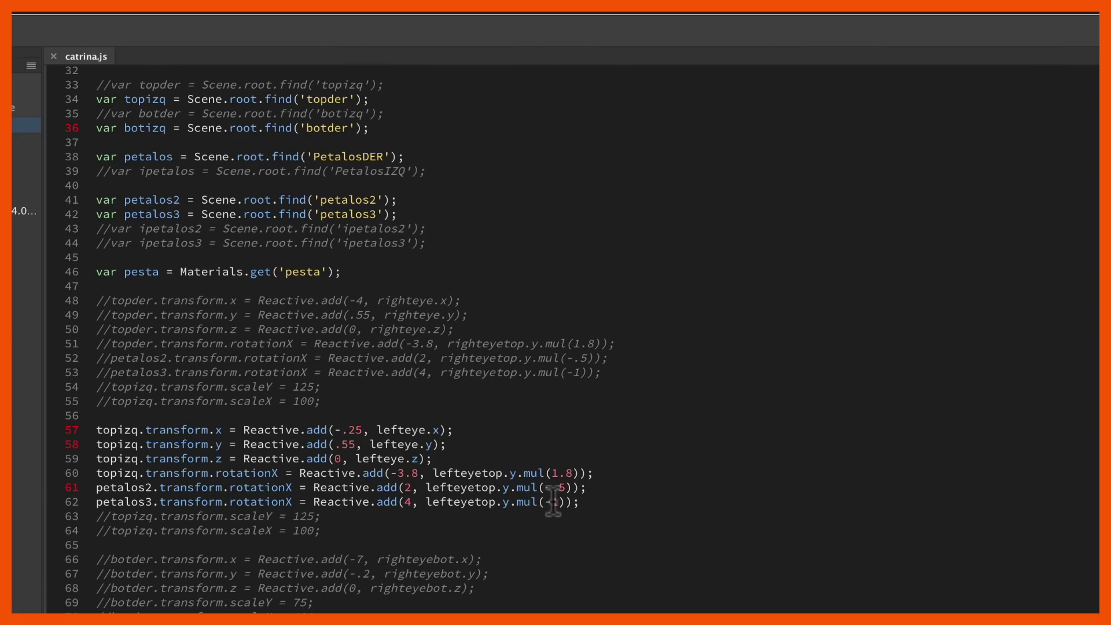
pyautogui.press('super+Tab')
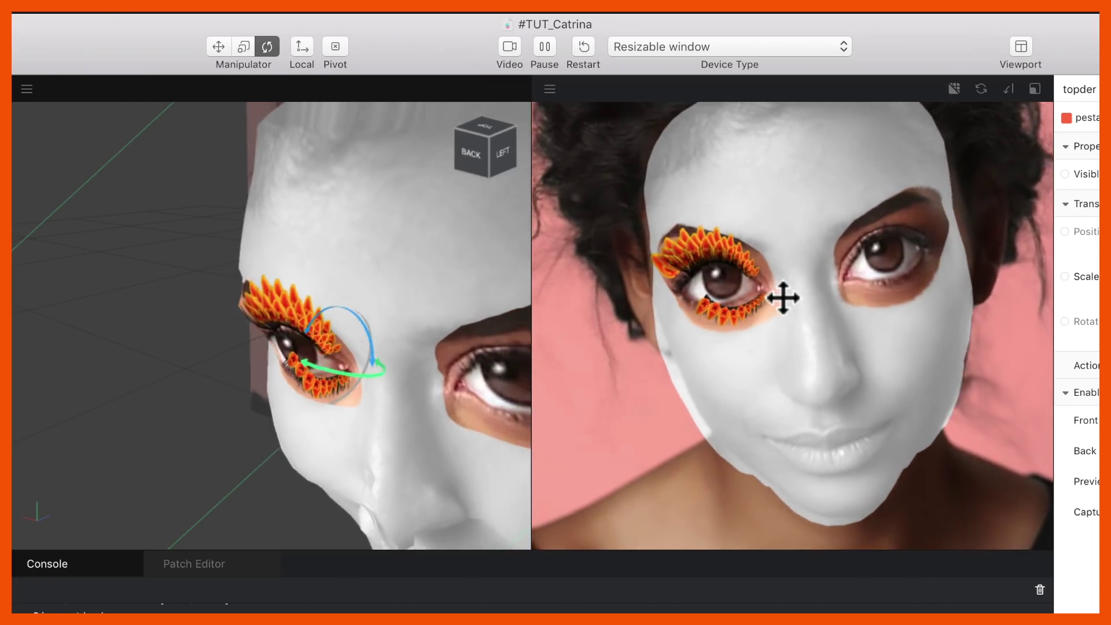
pyautogui.click(669, 334)
pyautogui.press('super+Tab')
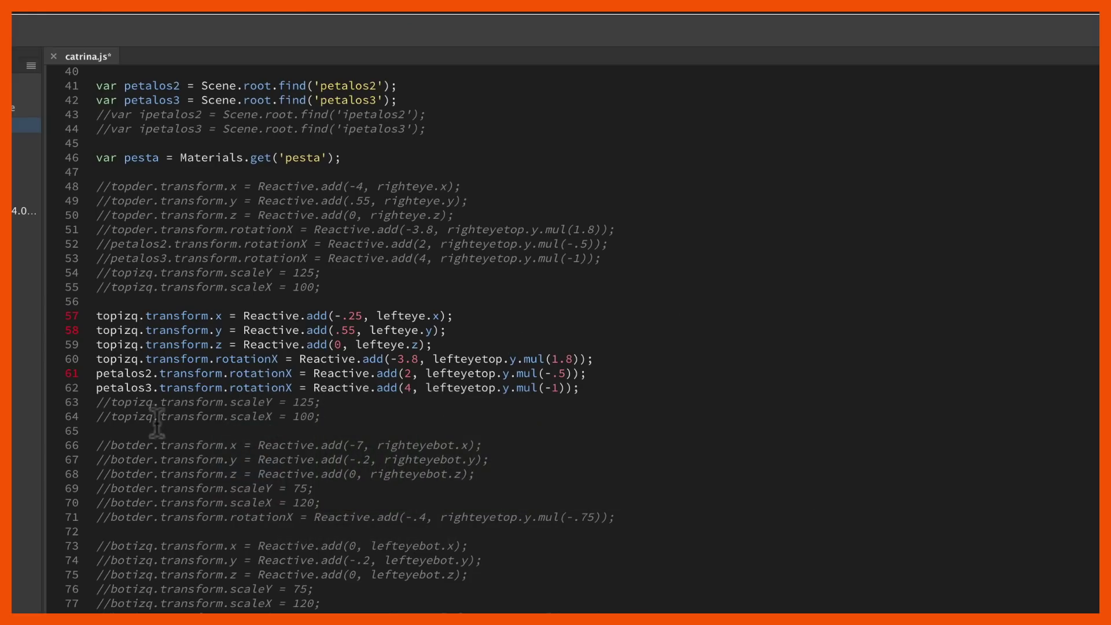
# - Uncomment the topizq.transform.scaleY = 125 and topizq.transform.scaleX = 100 lines below the active petalos3 line
pyautogui.click(111, 401)
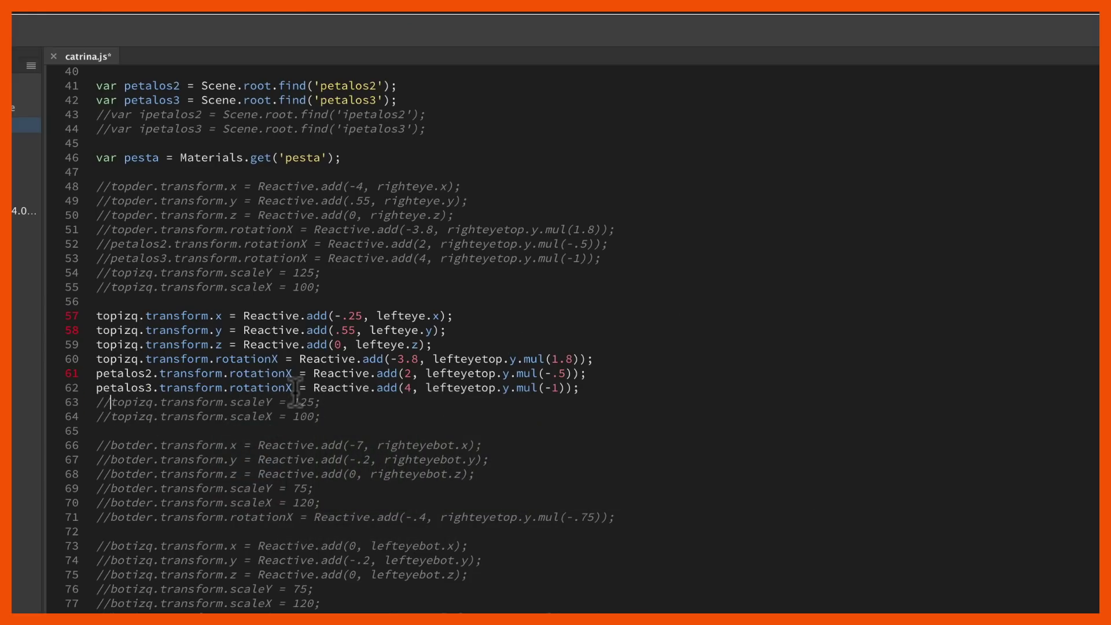
pyautogui.press('BackSpace')
pyautogui.press('BackSpace')
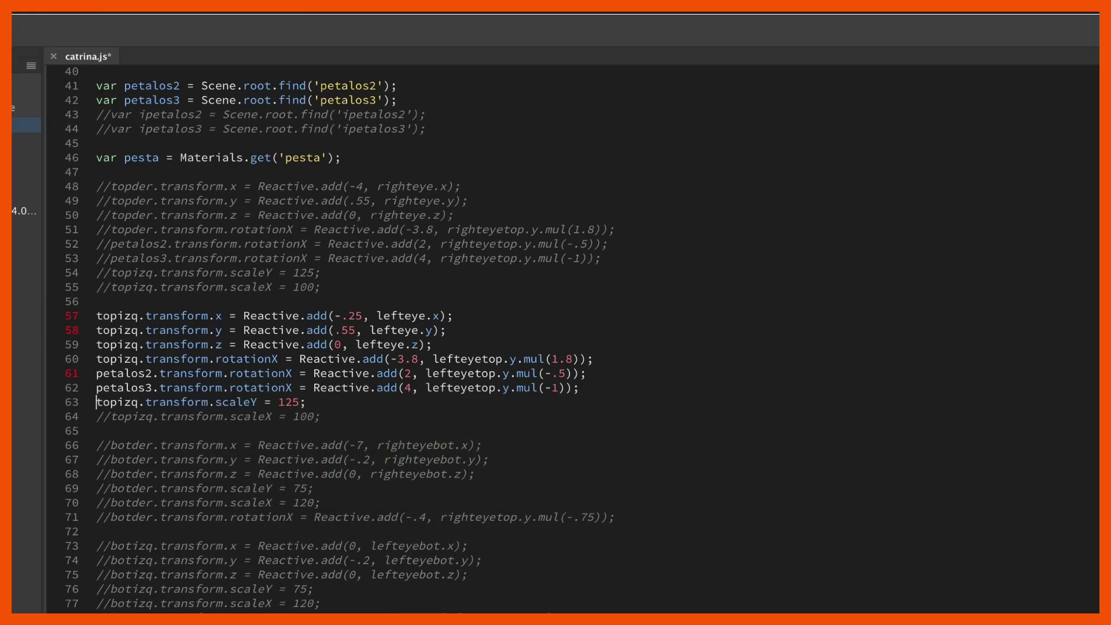
pyautogui.click(111, 416)
pyautogui.press('BackSpace')
pyautogui.press('BackSpace')
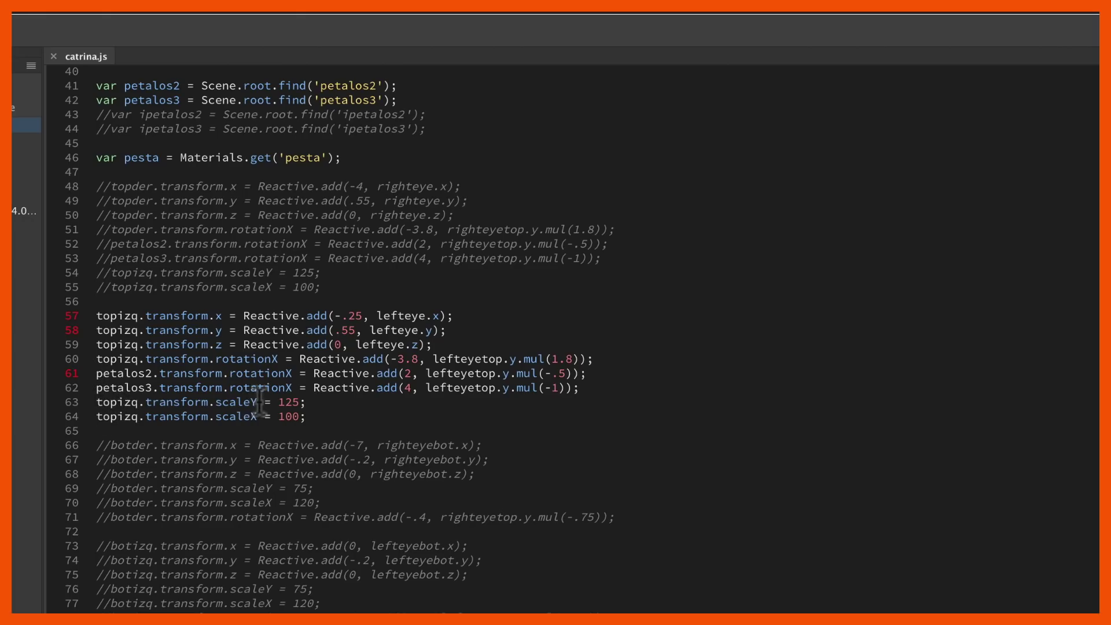
# - Highlight the topizq scaleY value and scaleX line, and examine the lash scale in Spark AR Studio
pyautogui.moveTo(278, 402); pyautogui.dragTo(293, 401)
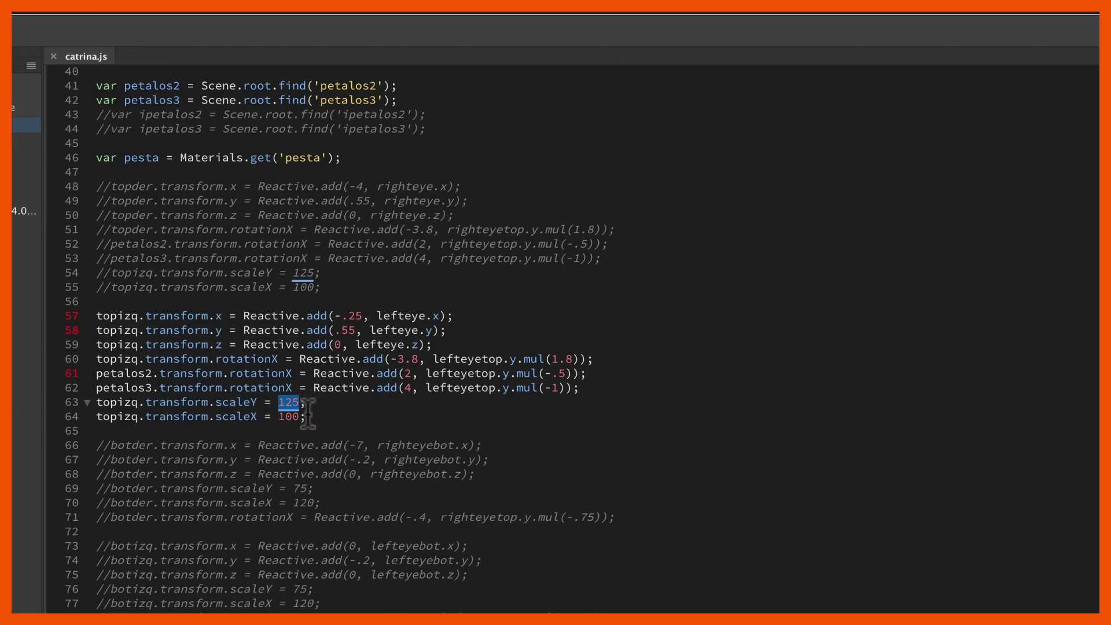
pyautogui.moveTo(307, 416); pyautogui.dragTo(110, 416)
pyautogui.click(98, 417)
pyautogui.press('super+Tab')
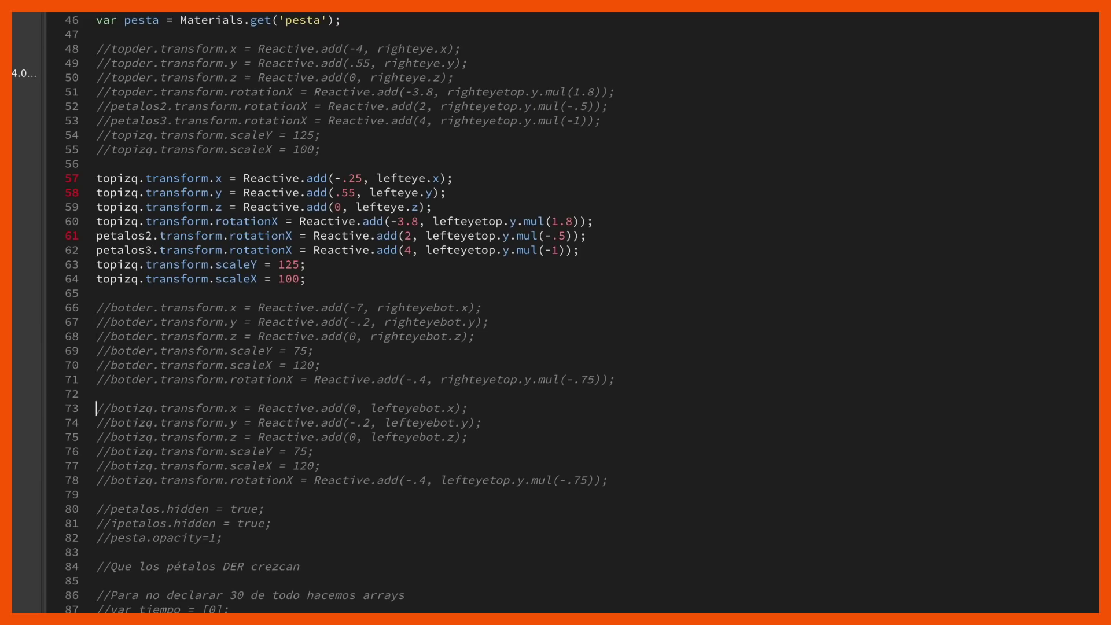
# - Uncomment the botizq transform lines for x, y, z, scaleY, scaleX and rotationX
pyautogui.press('Delete')
pyautogui.press('Delete')
pyautogui.press('Delete')
pyautogui.press('Delete')
pyautogui.press('Down')
pyautogui.press('Delete')
pyautogui.press('Delete')
pyautogui.press('Down')
pyautogui.press('Delete')
pyautogui.press('Delete')
pyautogui.press('Down')
pyautogui.press('Delete')
pyautogui.press('Delete')
pyautogui.press('Down')
pyautogui.press('Delete')
pyautogui.press('Delete')
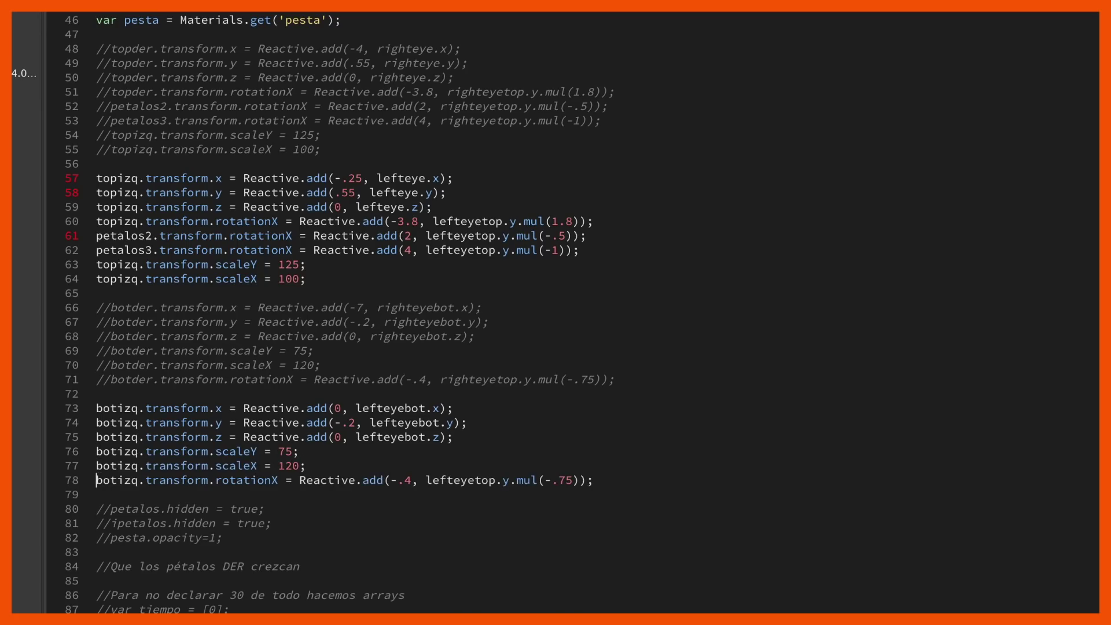
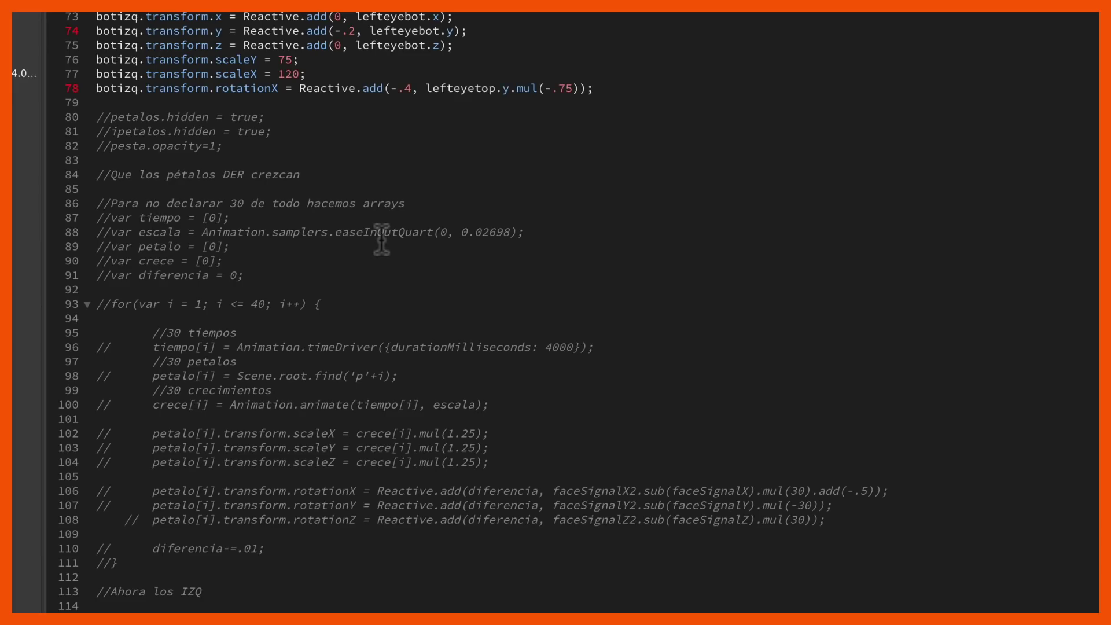
# - Change the arrays comment to read "Para no declarar 40 de todo hacemos arrays"
pyautogui.scroll(-1, 208, 237)
pyautogui.click(109, 159)
pyautogui.press('BackSpace')
pyautogui.press('BackSpace')
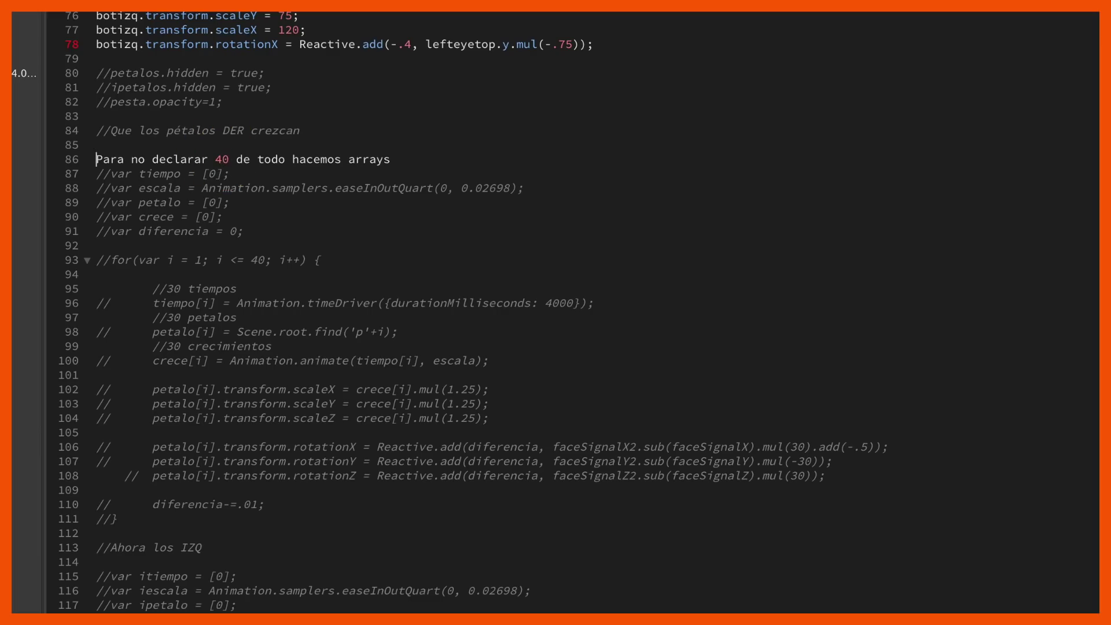
pyautogui.hotkey('ctrl', '/')
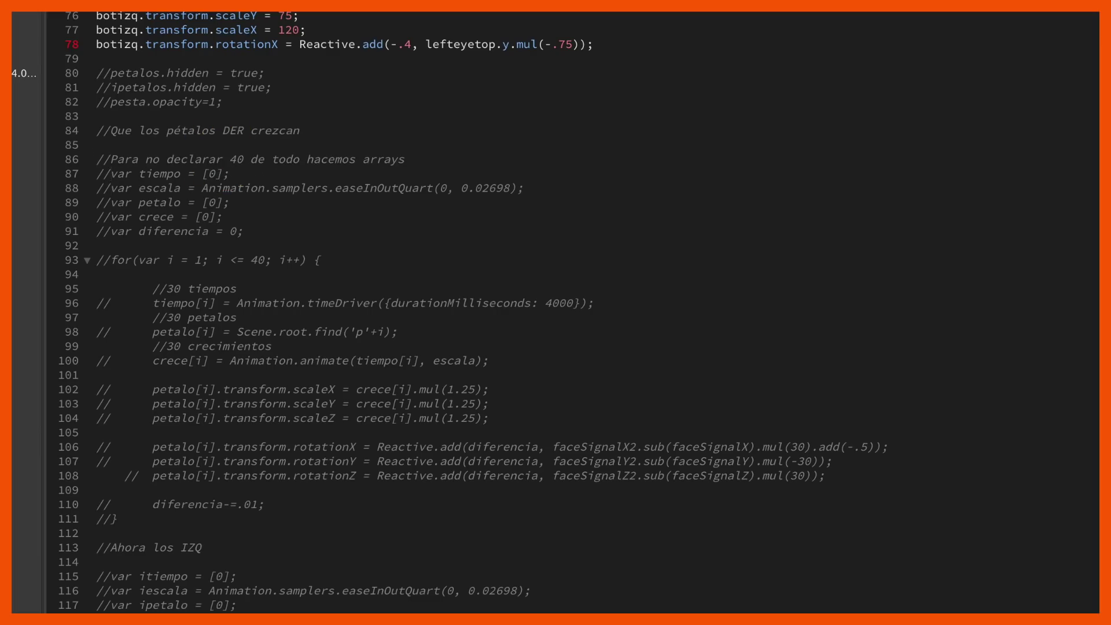
# - Uncomment the var tiempo = [0] declaration and the tiempo[i] timeDriver line in the loop
pyautogui.press('BackSpace')
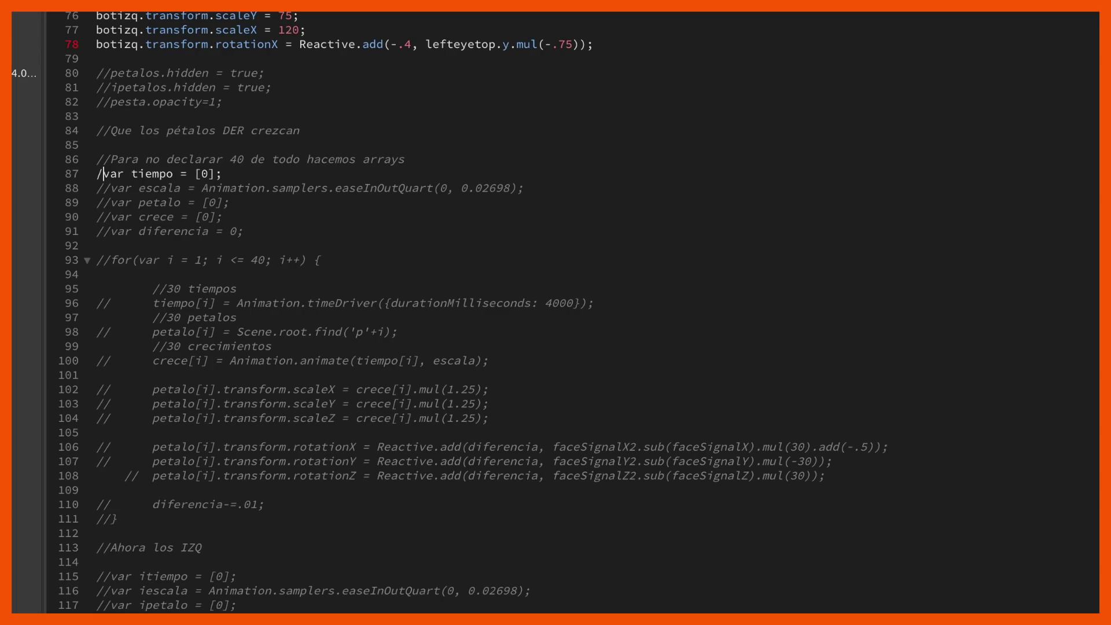
pyautogui.press('BackSpace')
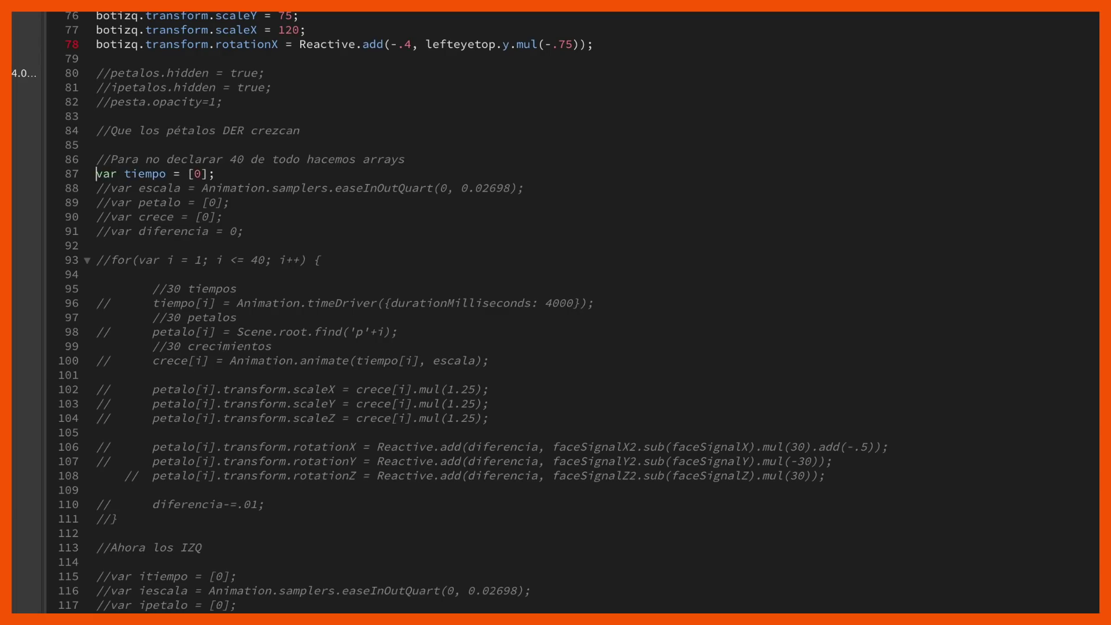
pyautogui.press('Delete')
pyautogui.press('Delete')
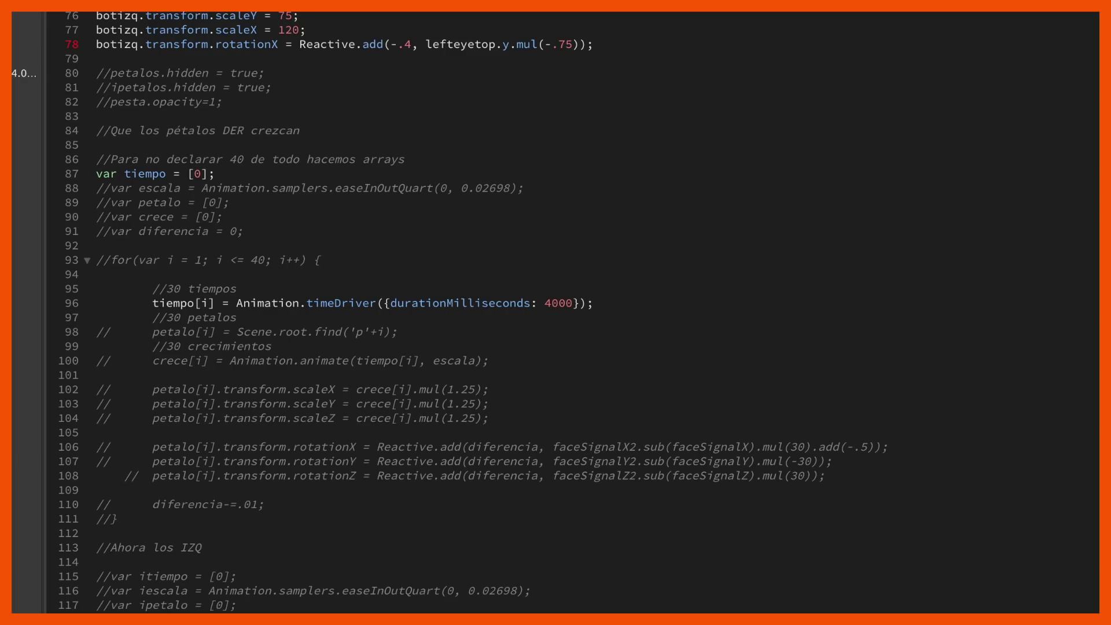
# - Change the count to 40 in the loop's tiempos, petalos and crecimientos comments
pyautogui.click(173, 288)
pyautogui.press('BackSpace')
pyautogui.press('BackSpace')
pyautogui.write('4')
# - Uncomment the var escala easeInOutQuart line and compare its 0.02698 end value with the petal's Scale in Spark AR Studio
pyautogui.click(107, 181)
pyautogui.press('BackSpace')
pyautogui.press('BackSpace')
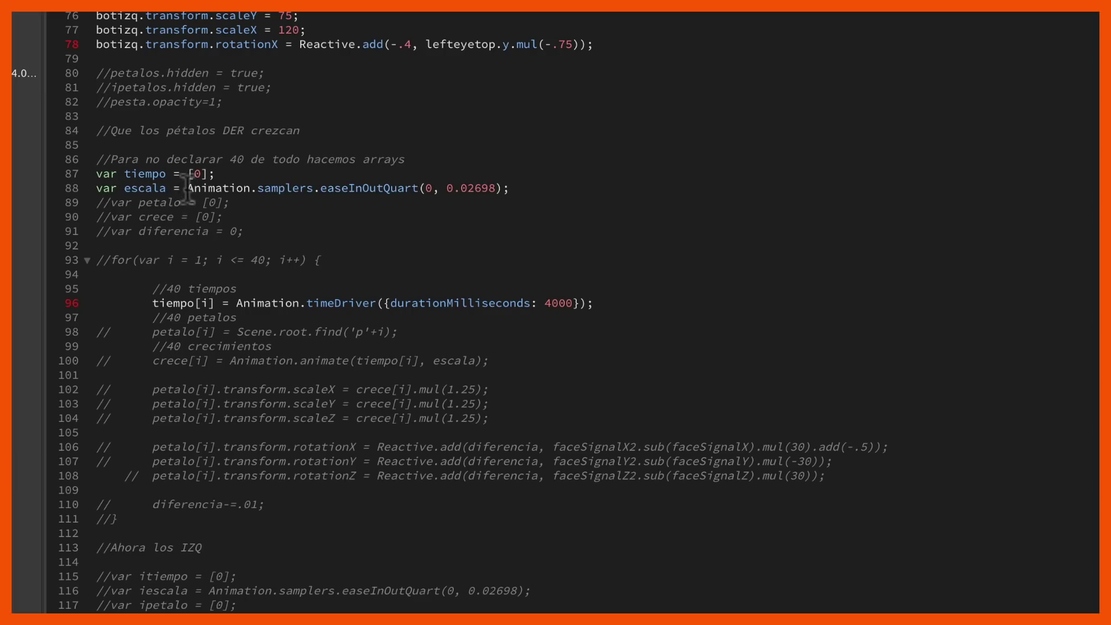
pyautogui.click(424, 187)
pyautogui.moveTo(454, 188); pyautogui.dragTo(483, 188)
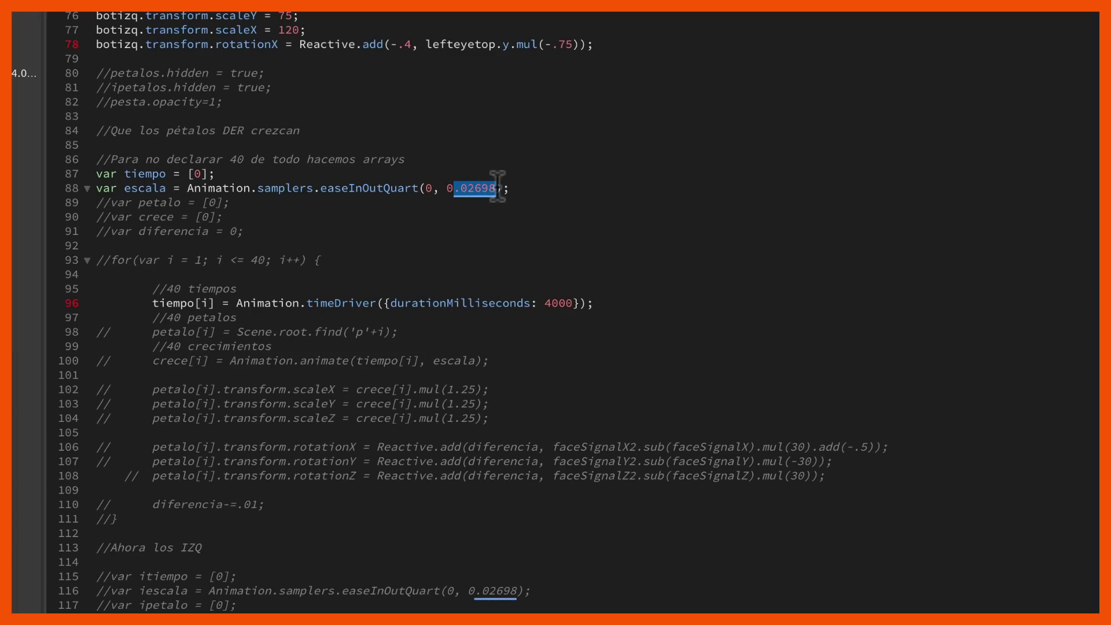
pyautogui.press('super+Tab')
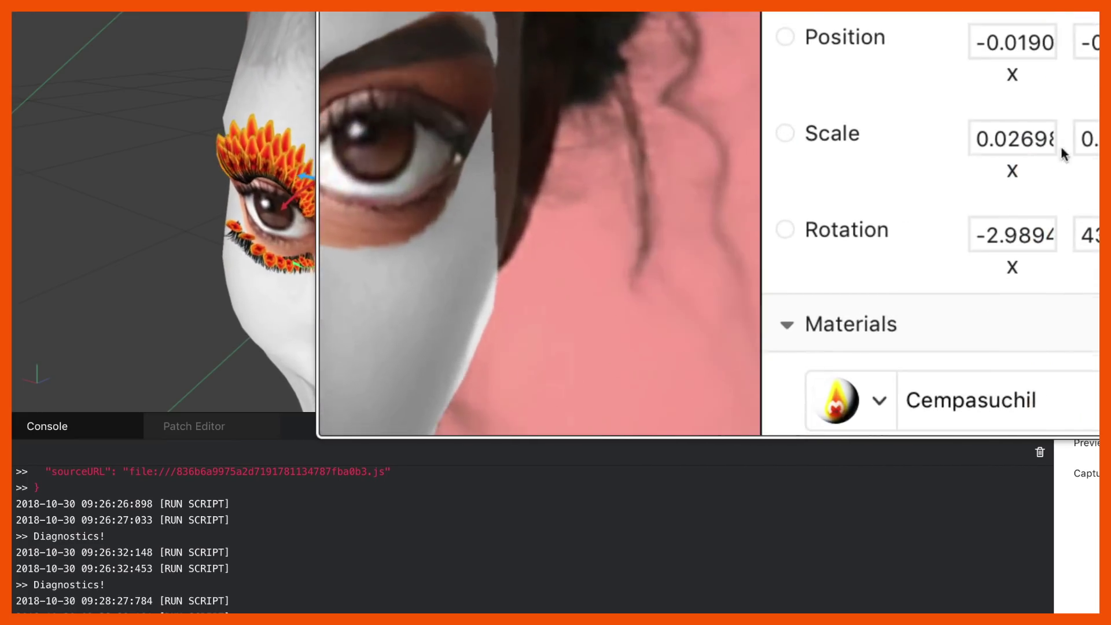
pyautogui.click(1000, 149)
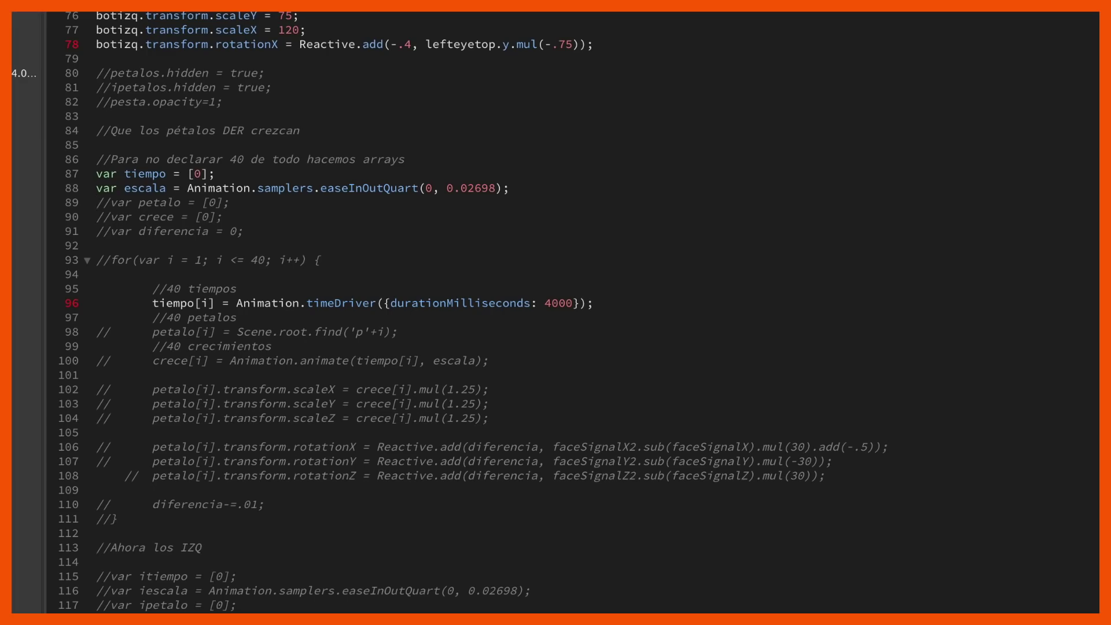
# - Uncomment the for loop's opening line and closing brace, highlighting its i = 1 start and i <= 40 condition
pyautogui.hotkey('ctrl', '/')
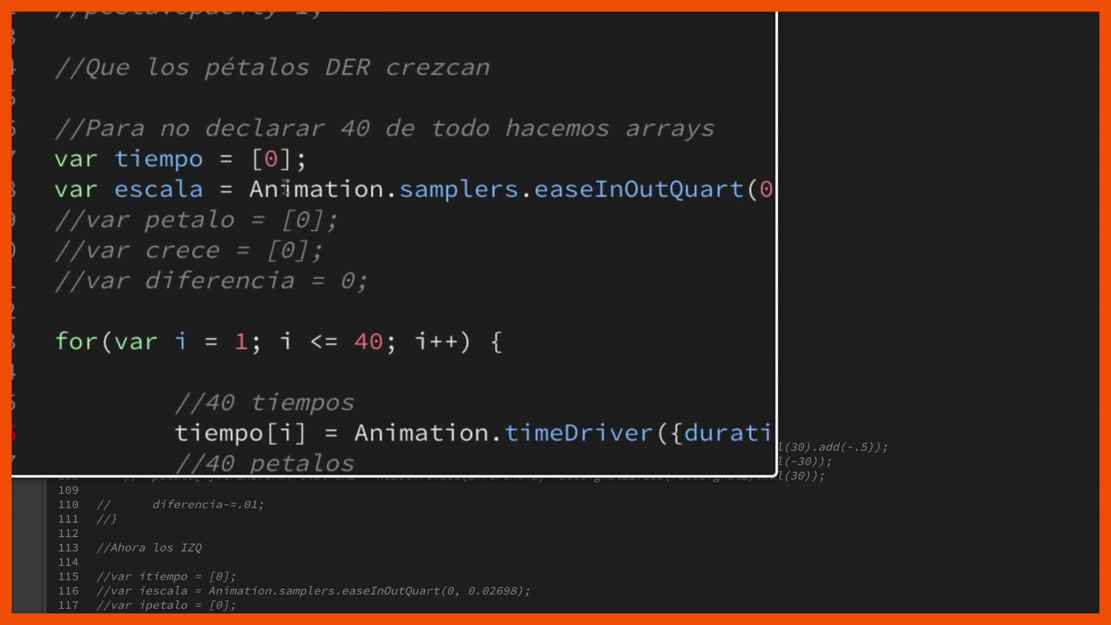
pyautogui.doubleClick(286, 168)
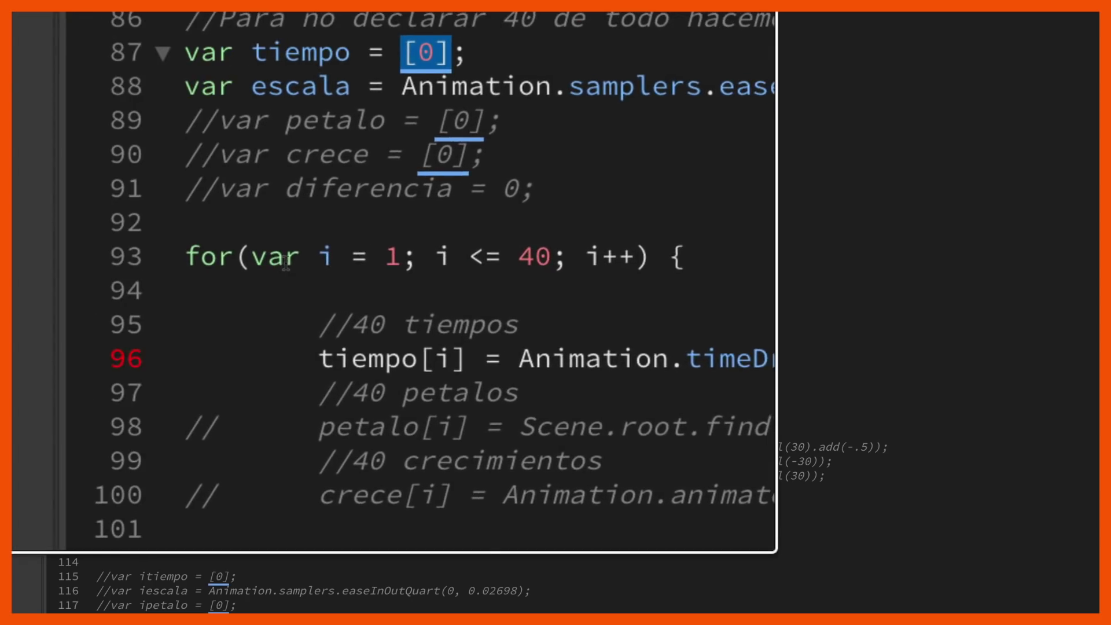
pyautogui.moveTo(96, 259); pyautogui.dragTo(155, 260)
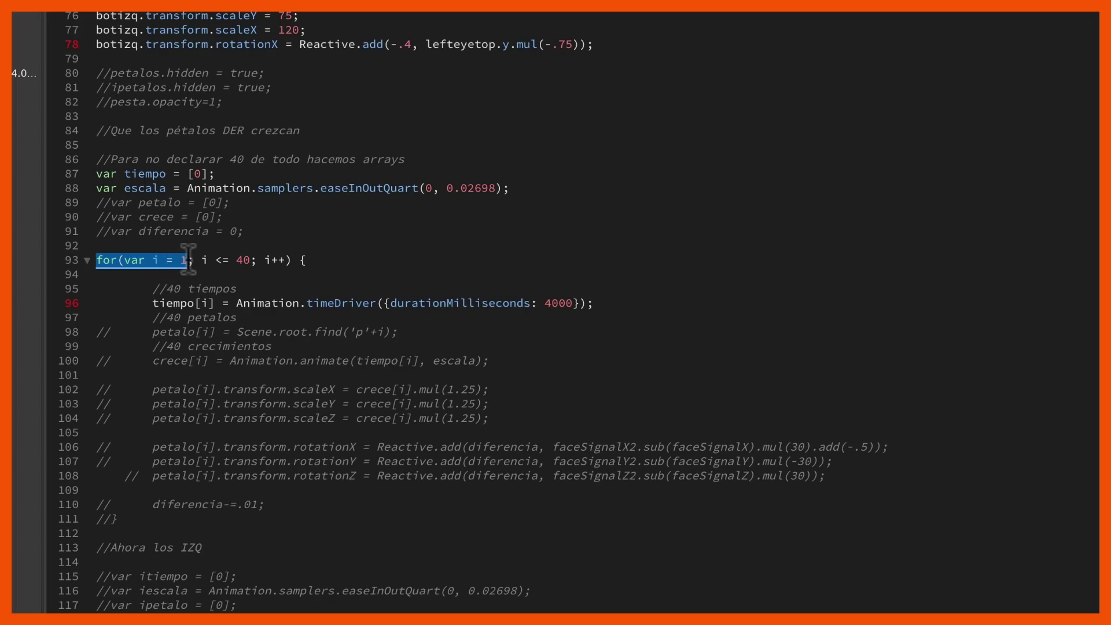
pyautogui.click(188, 258)
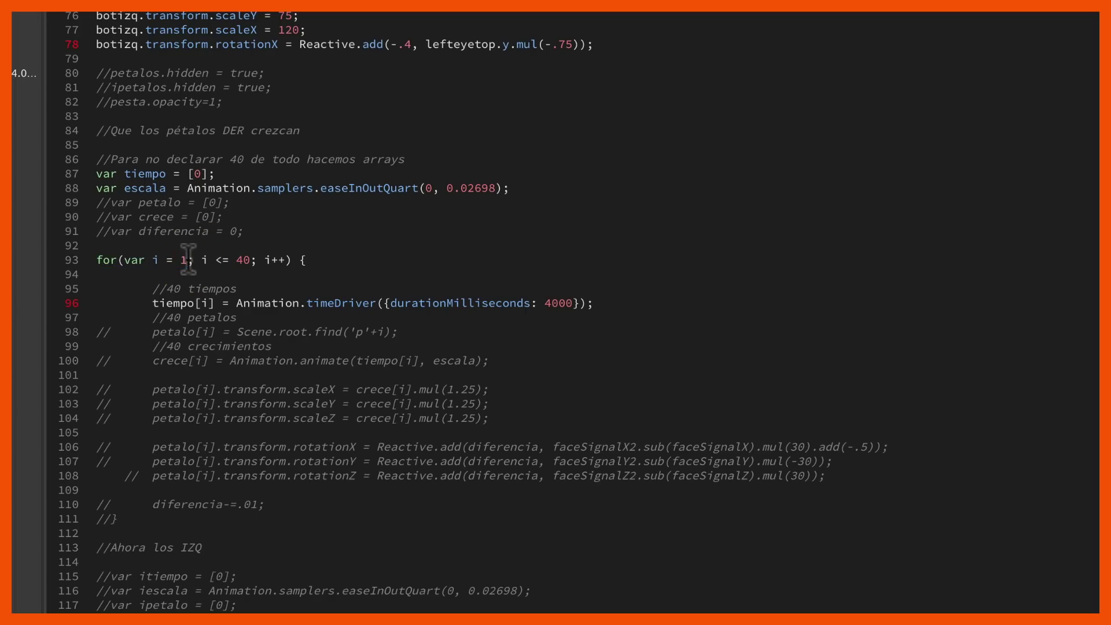
pyautogui.moveTo(201, 260); pyautogui.dragTo(285, 260)
pyautogui.click(118, 517)
# - Uncomment the petalo[i] line in the loop and highlight its Scene.root.find('p'+i) call
pyautogui.click(115, 332)
pyautogui.press('BackSpace')
pyautogui.press('BackSpace')
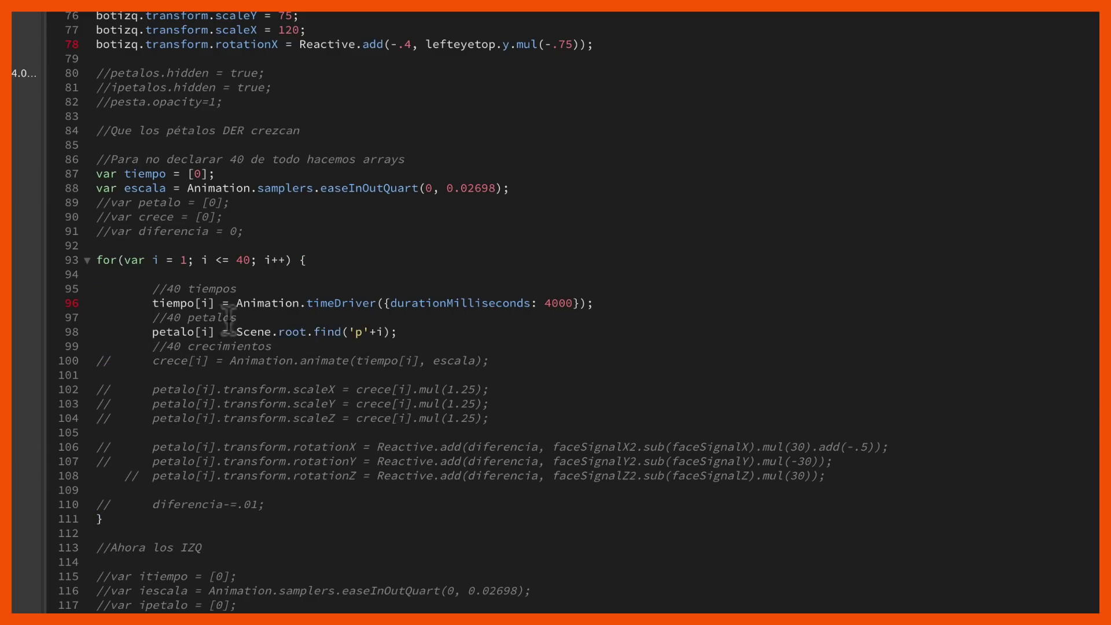
pyautogui.moveTo(153, 332); pyautogui.dragTo(382, 331)
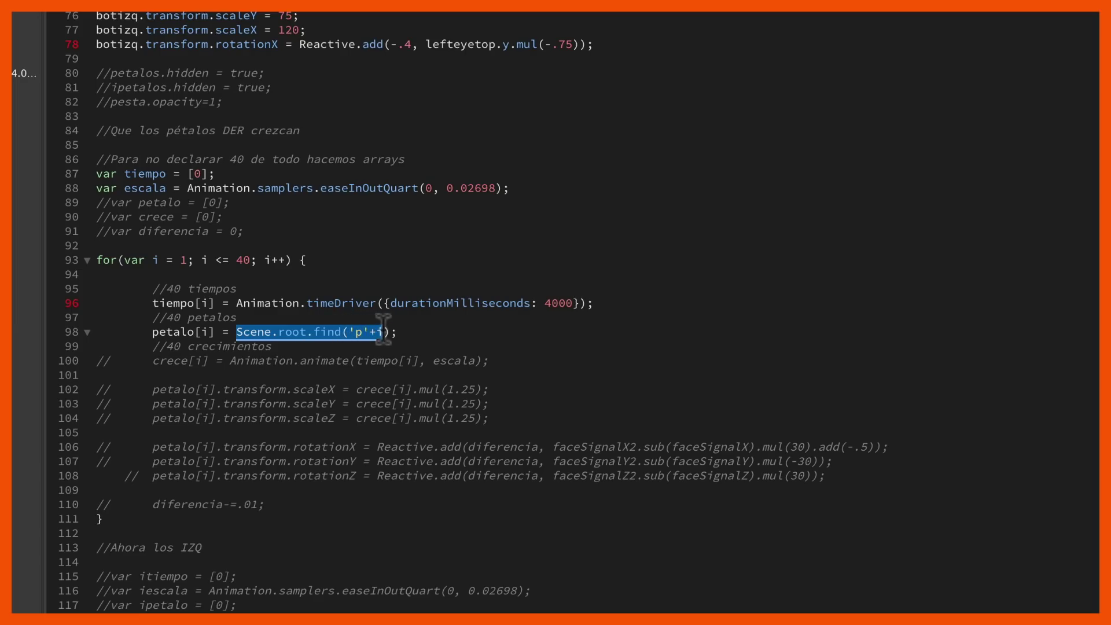
pyautogui.click(210, 332)
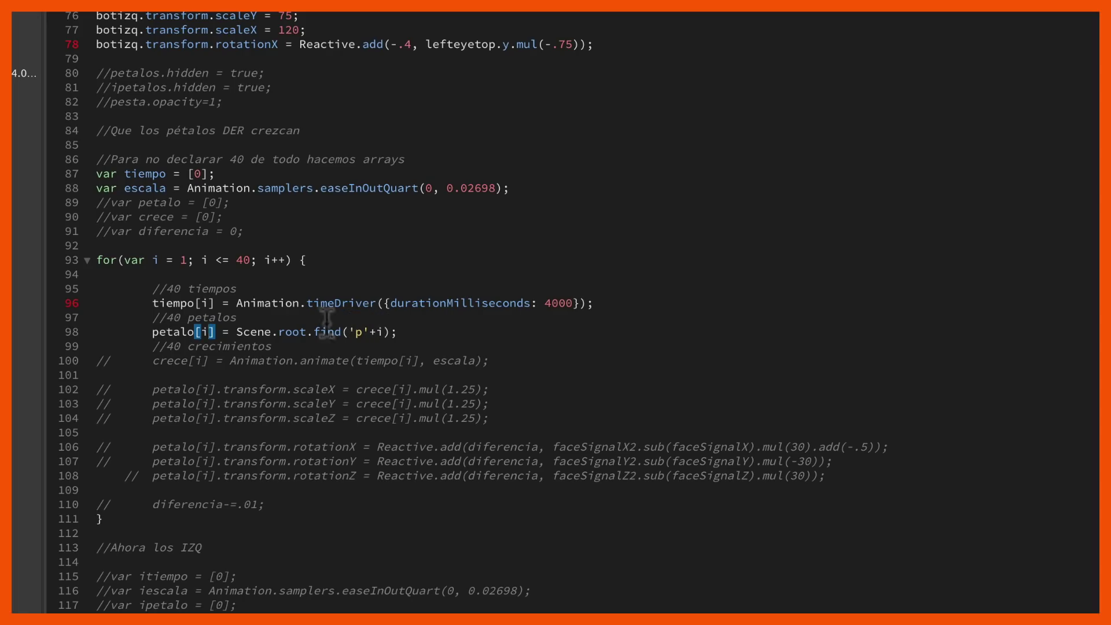
pyautogui.click(212, 331)
# - Uncomment the var petalo = [0] array declaration above the loop
pyautogui.click(112, 201)
pyautogui.press('BackSpace')
pyautogui.press('BackSpace')
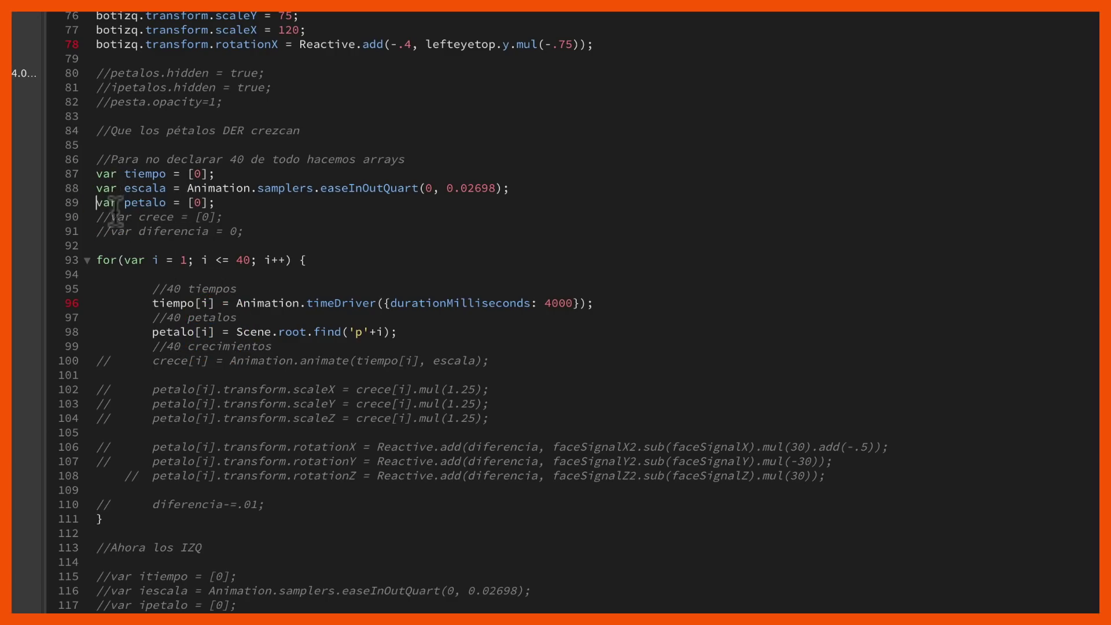
# - Point out the tiempo[i] index and uncomment the crece[i] = Animation.animate(tiempo[i], escala) line
pyautogui.click(198, 301)
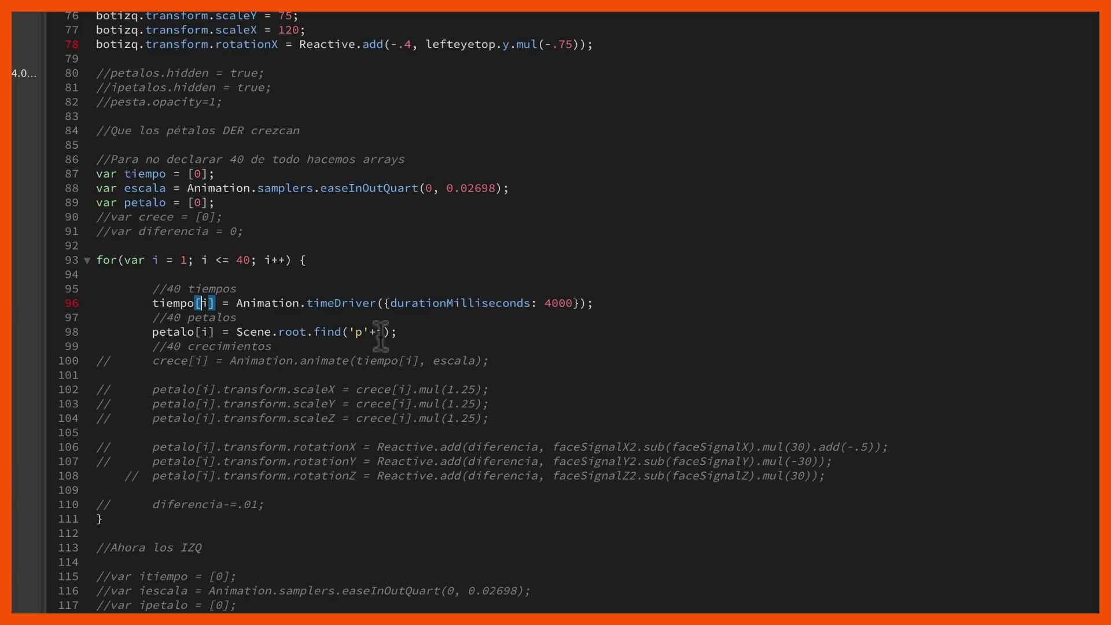
pyautogui.click(104, 360)
pyautogui.press('BackSpace')
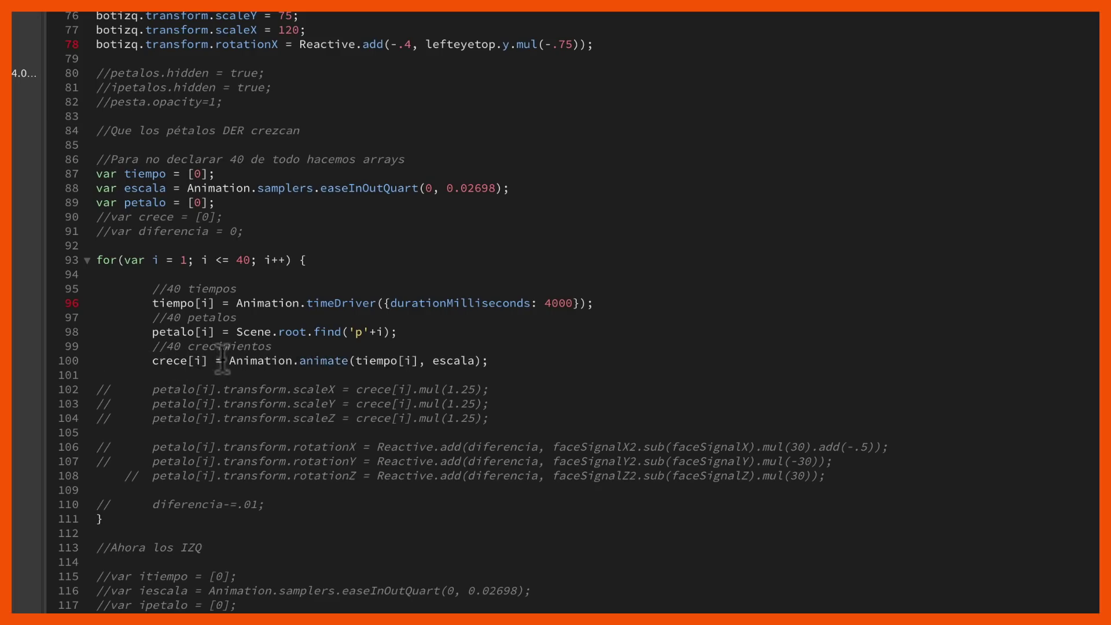
# - Highlight the Animation.animate call in the crece[i] line, followed by its tiempo[i] and escala arguments
pyautogui.moveTo(230, 360); pyautogui.dragTo(415, 355)
pyautogui.click(432, 360)
pyautogui.doubleClick(366, 360)
pyautogui.moveTo(402, 360); pyautogui.dragTo(415, 358)
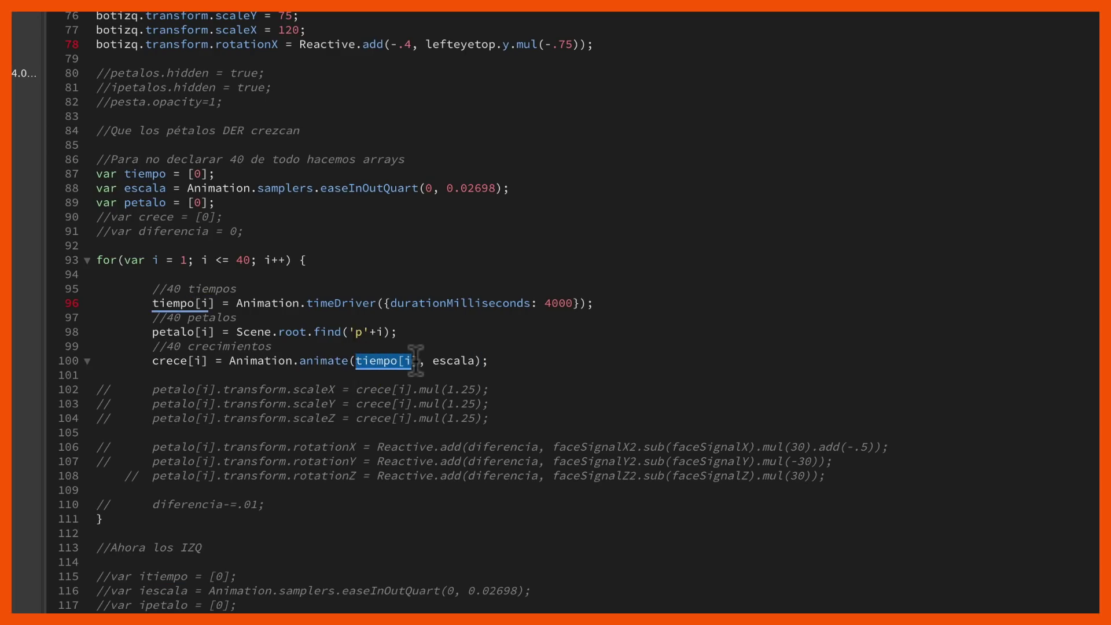
pyautogui.doubleClick(457, 360)
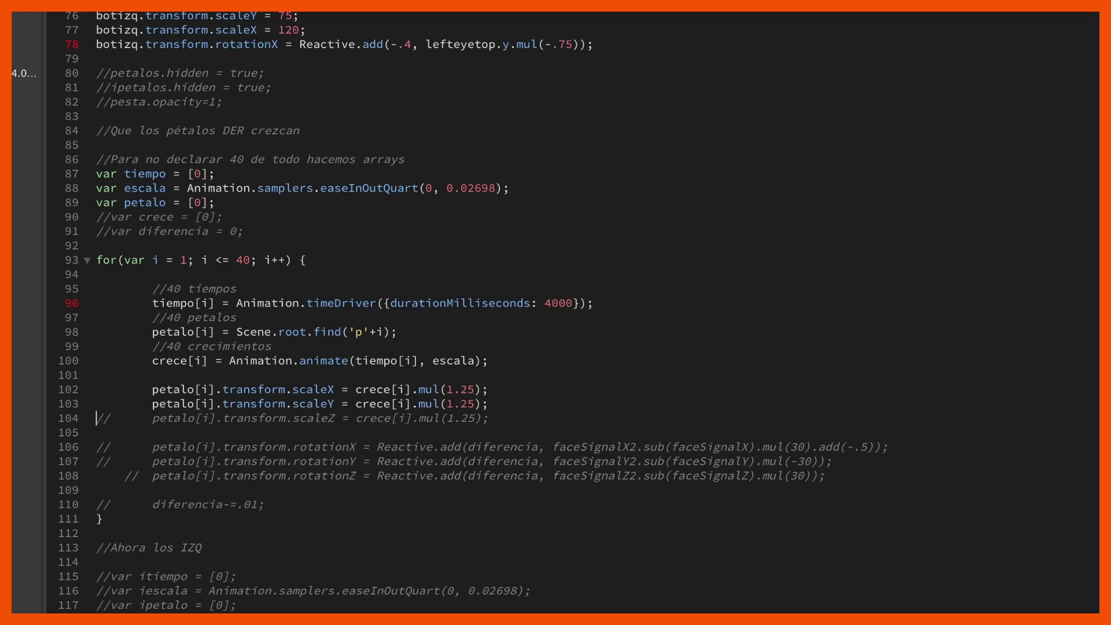
# - Uncomment the petalo[i].transform scaleX, scaleY and scaleZ lines set to crece[i].mul(1.25) and highlight all three
pyautogui.press('Delete')
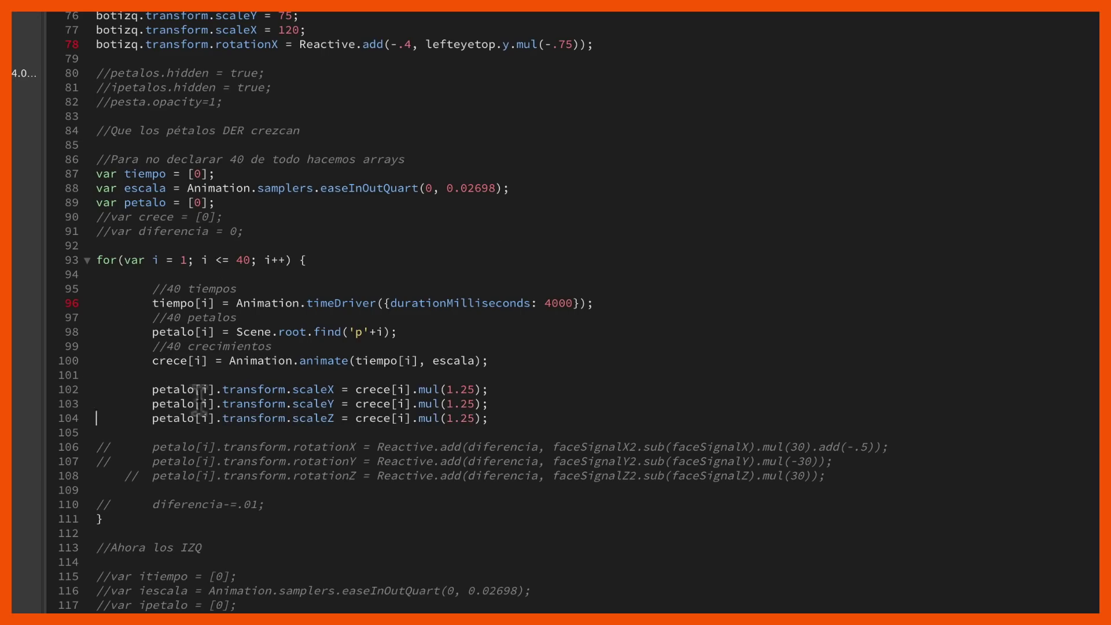
pyautogui.scroll(3, 323, 391)
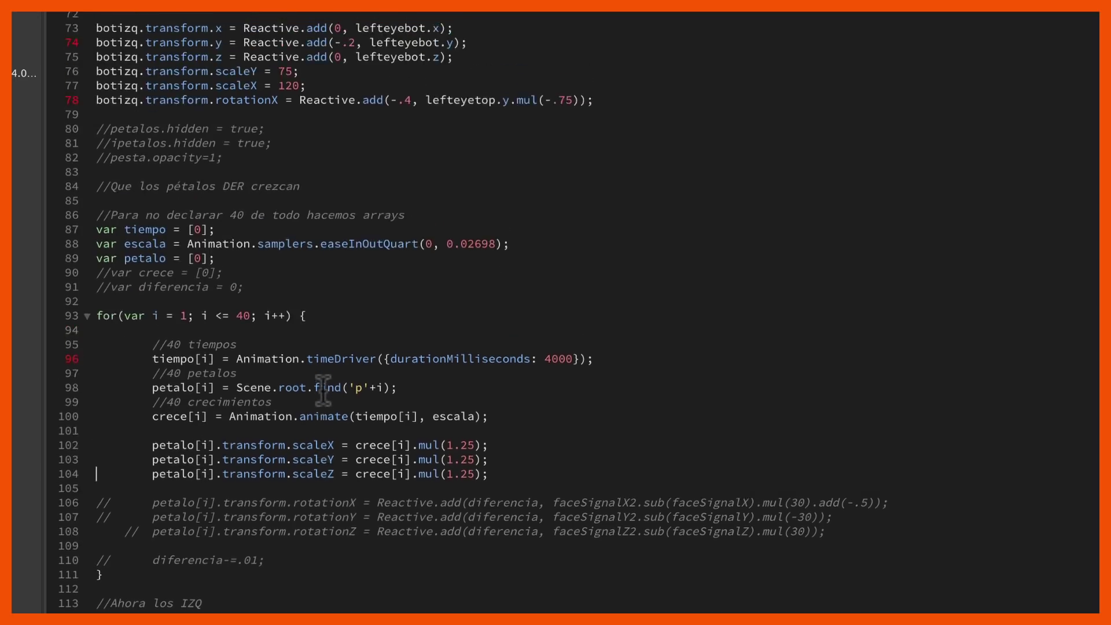
pyautogui.scroll(1, 323, 390)
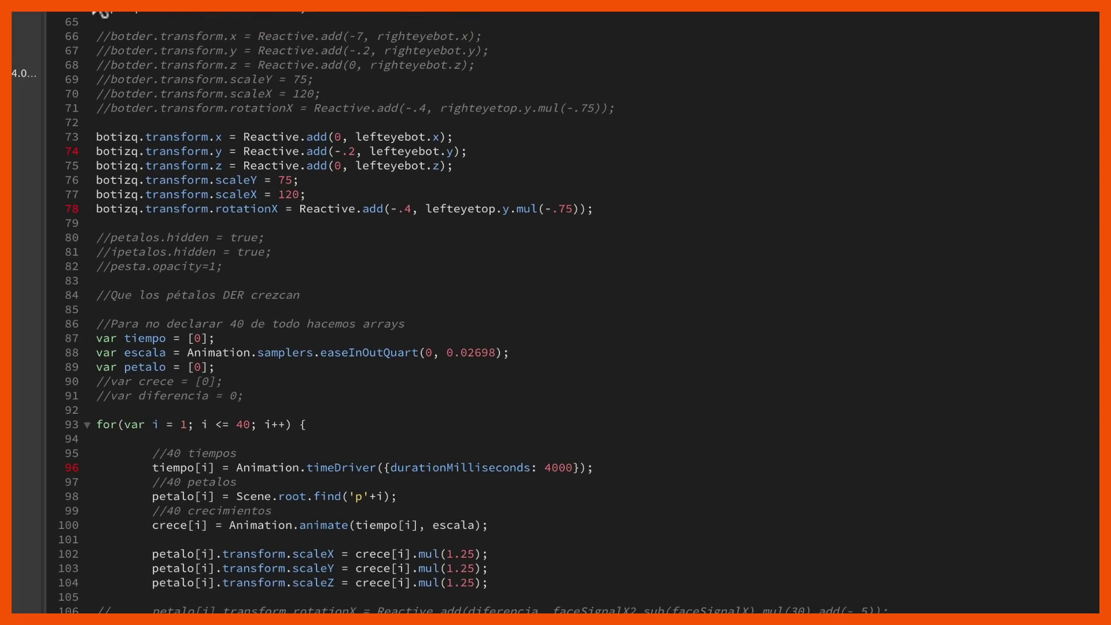
pyautogui.scroll(-2, 237, 179)
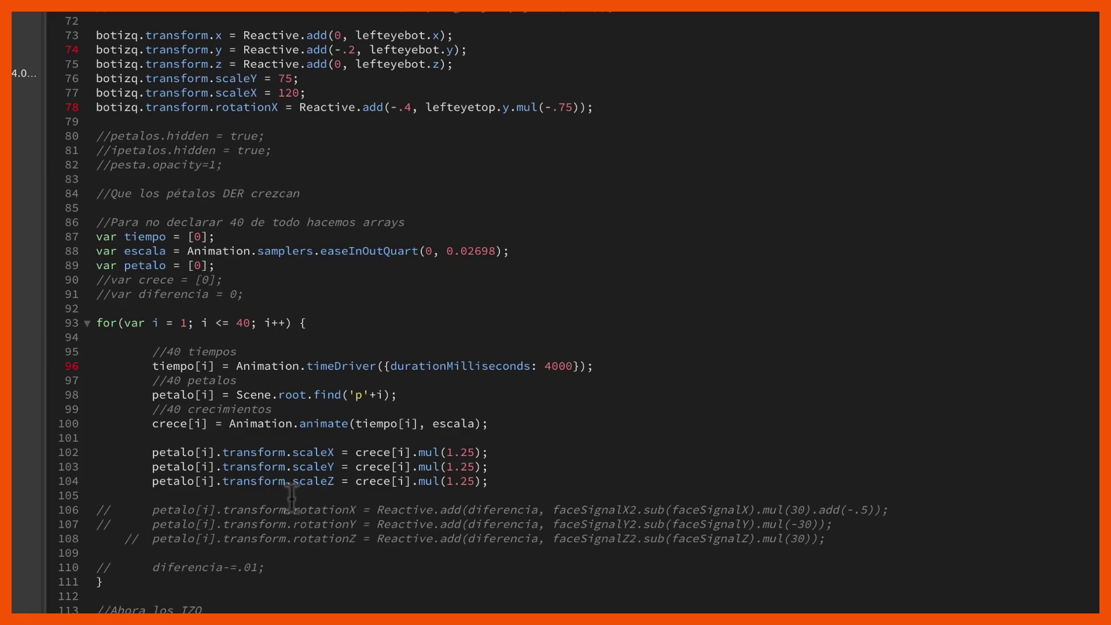
pyautogui.click(312, 477)
pyautogui.click(513, 480)
pyautogui.moveTo(513, 480); pyautogui.dragTo(109, 452)
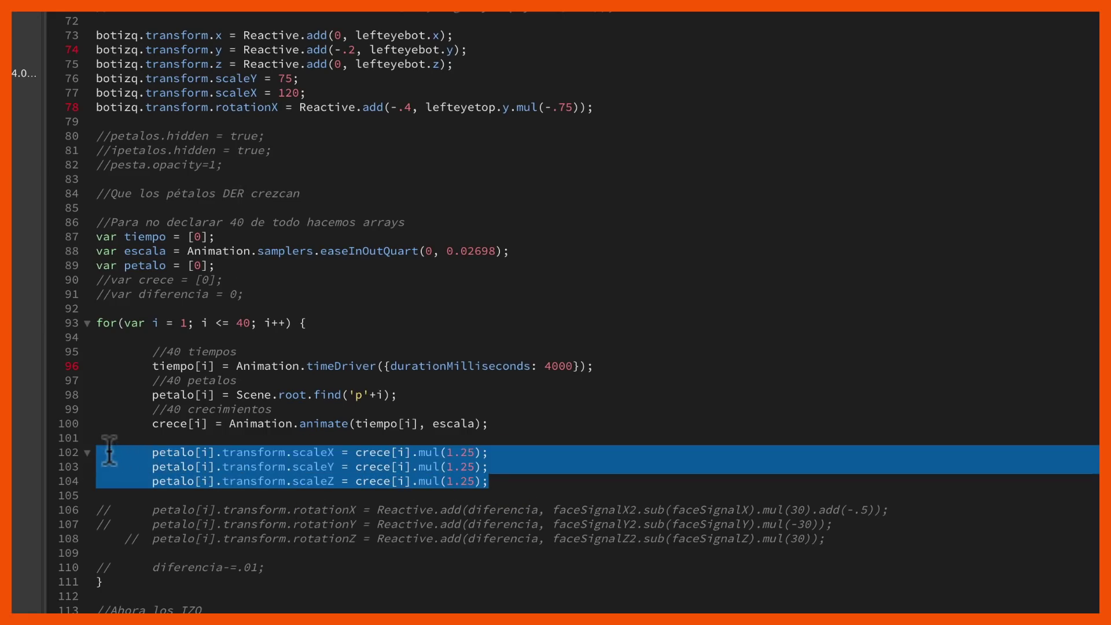
pyautogui.click(251, 454)
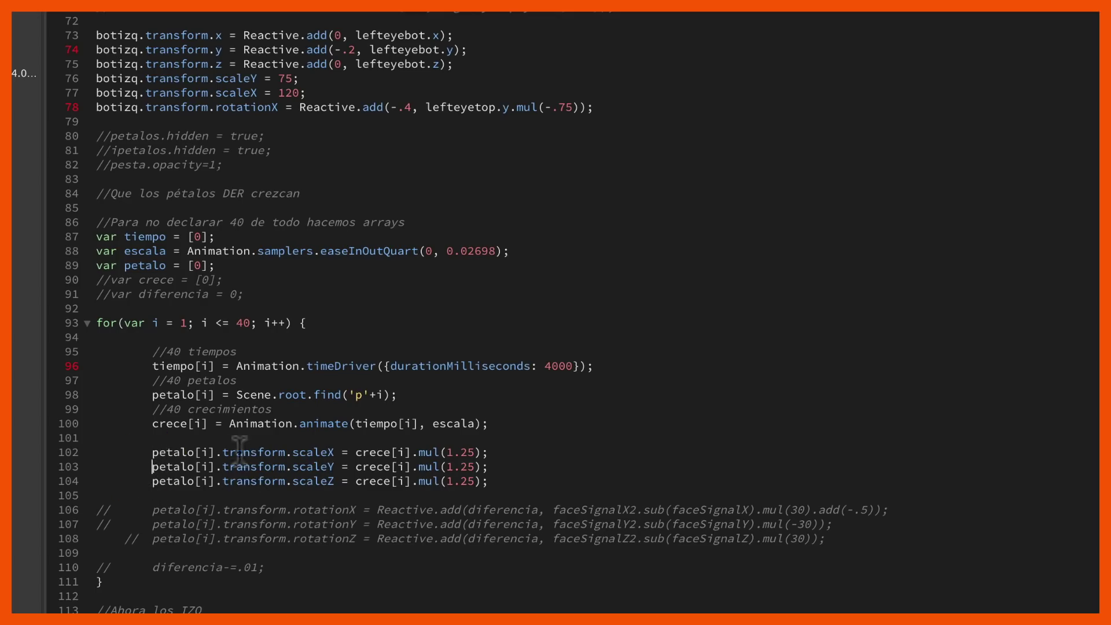
# - Uncomment the var tiempito = Animation.timeDriver line below the left-petal loop
pyautogui.scroll(-3, 194, 452)
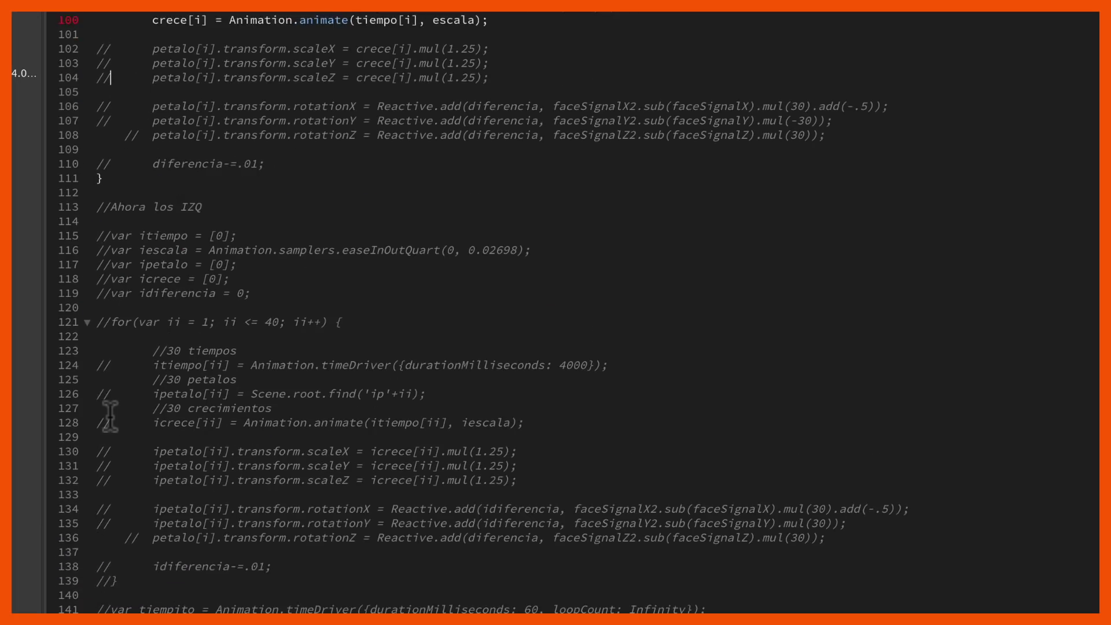
pyautogui.scroll(-5, 110, 415)
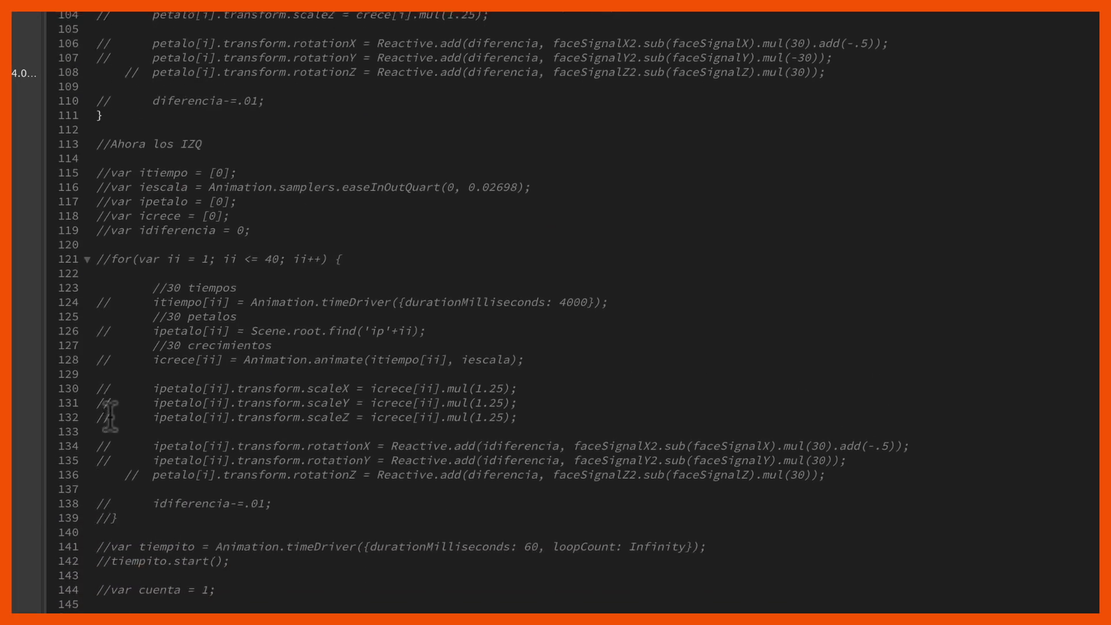
pyautogui.scroll(-3, 110, 417)
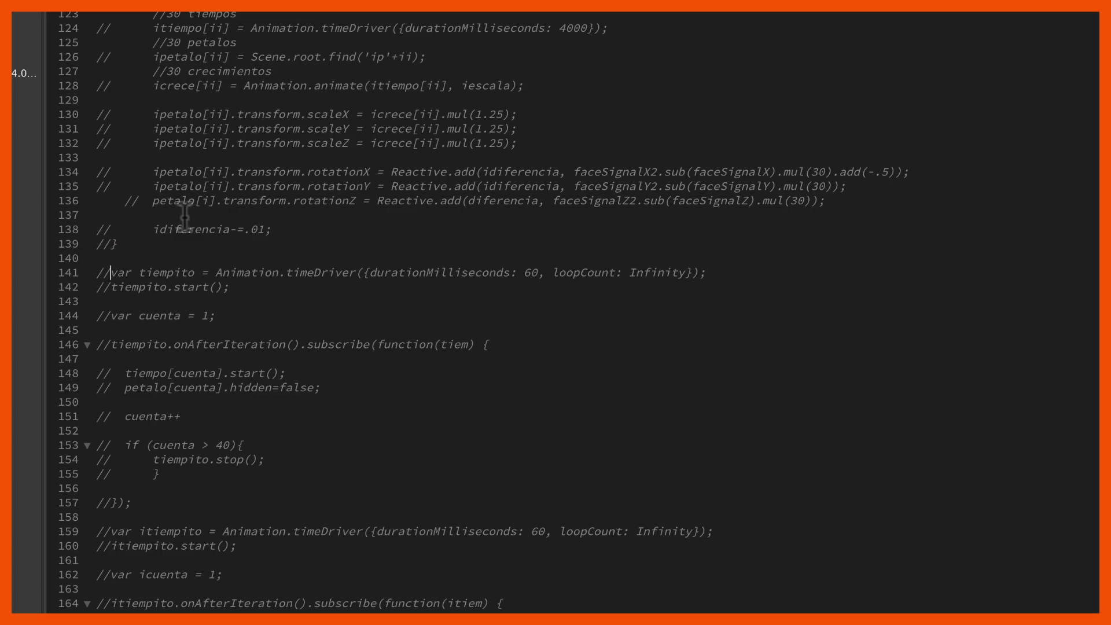
pyautogui.press('BackSpace')
pyautogui.press('BackSpace')
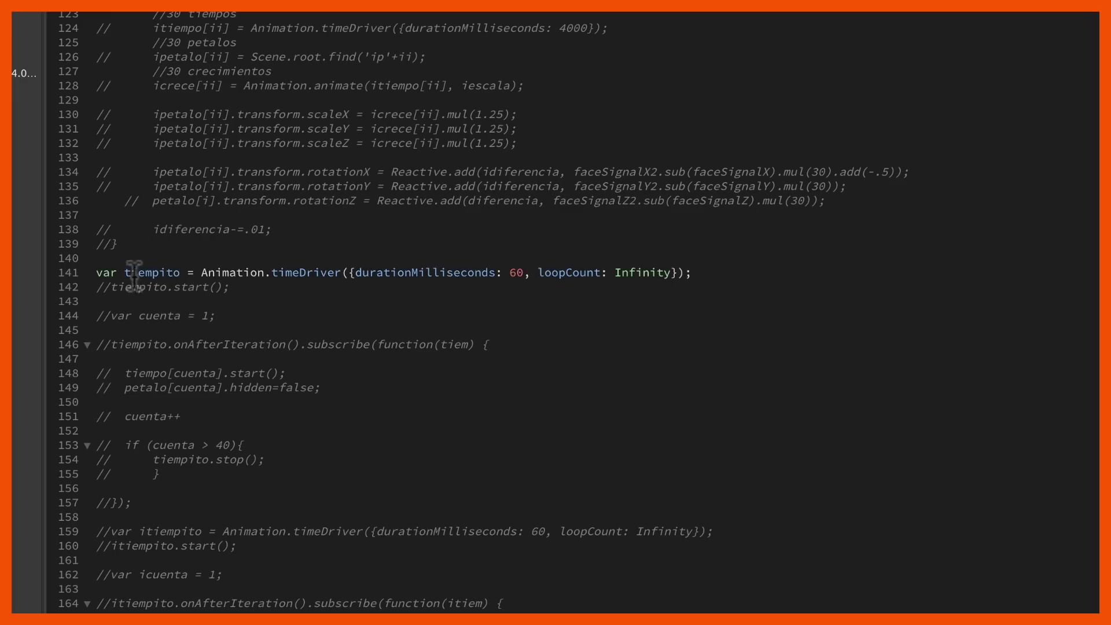
# - Highlight the durationMilliseconds: 60 and loopCount: Infinity settings in the tiempito time driver
pyautogui.moveTo(203, 272); pyautogui.dragTo(523, 269)
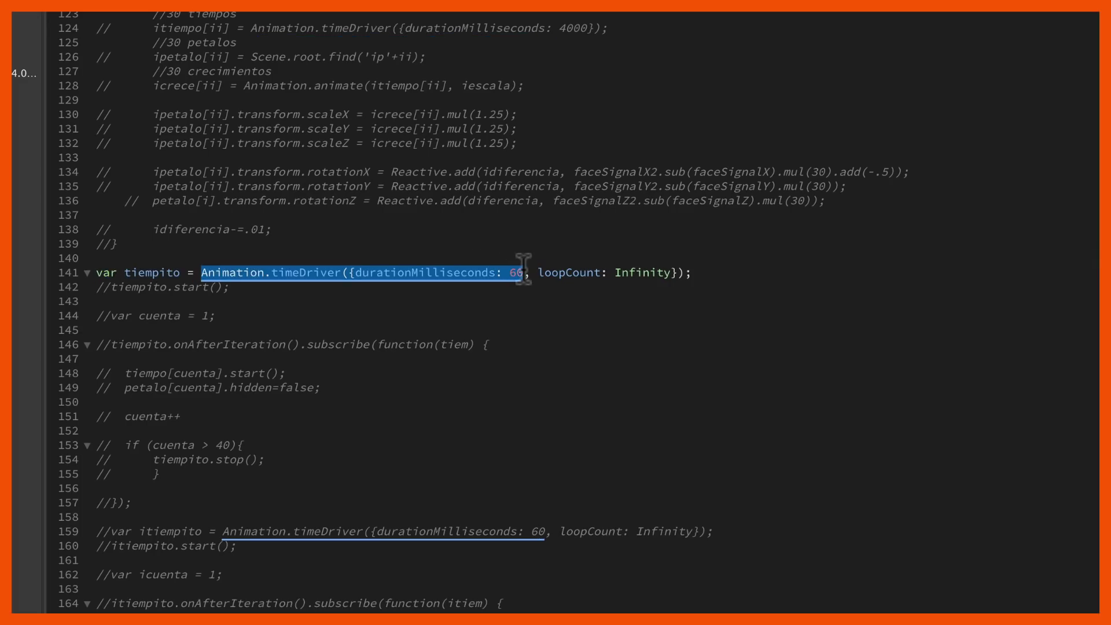
pyautogui.moveTo(545, 272); pyautogui.dragTo(669, 268)
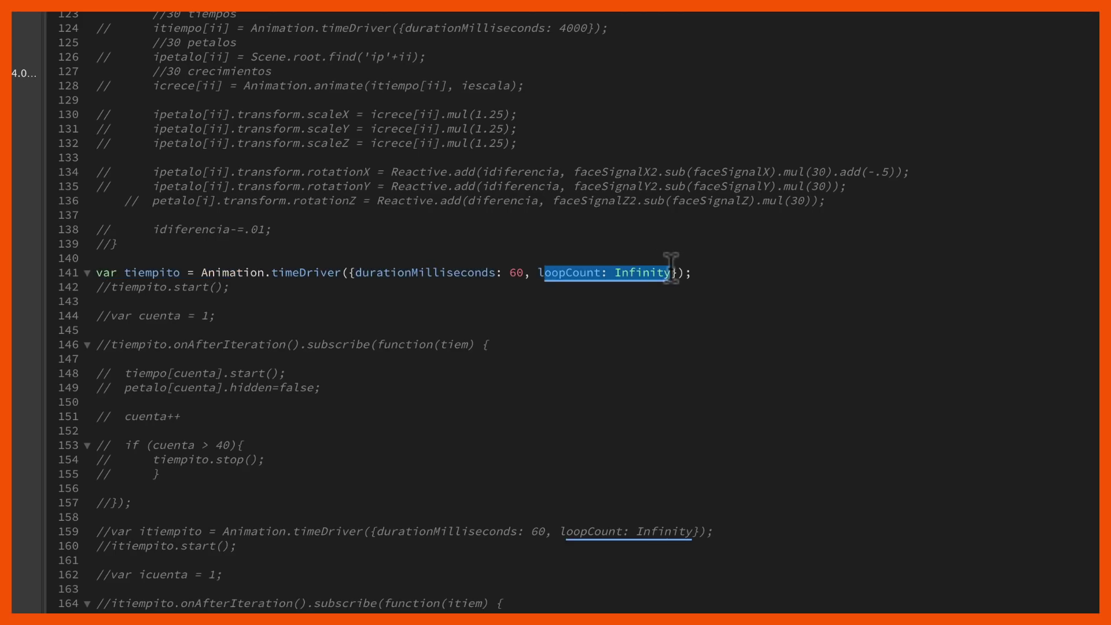
pyautogui.click(115, 286)
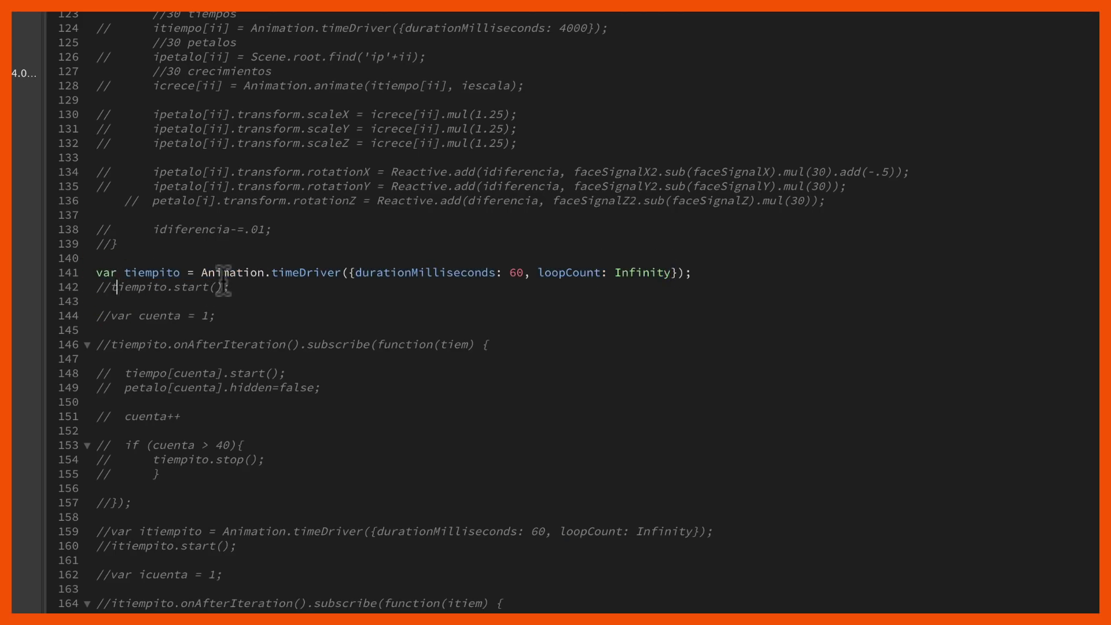
# - Uncomment the tiempito.start() call, the var cuenta = 1 declaration and the tiempito.onAfterIteration() subscription line
pyautogui.press('BackSpace')
pyautogui.press('BackSpace')
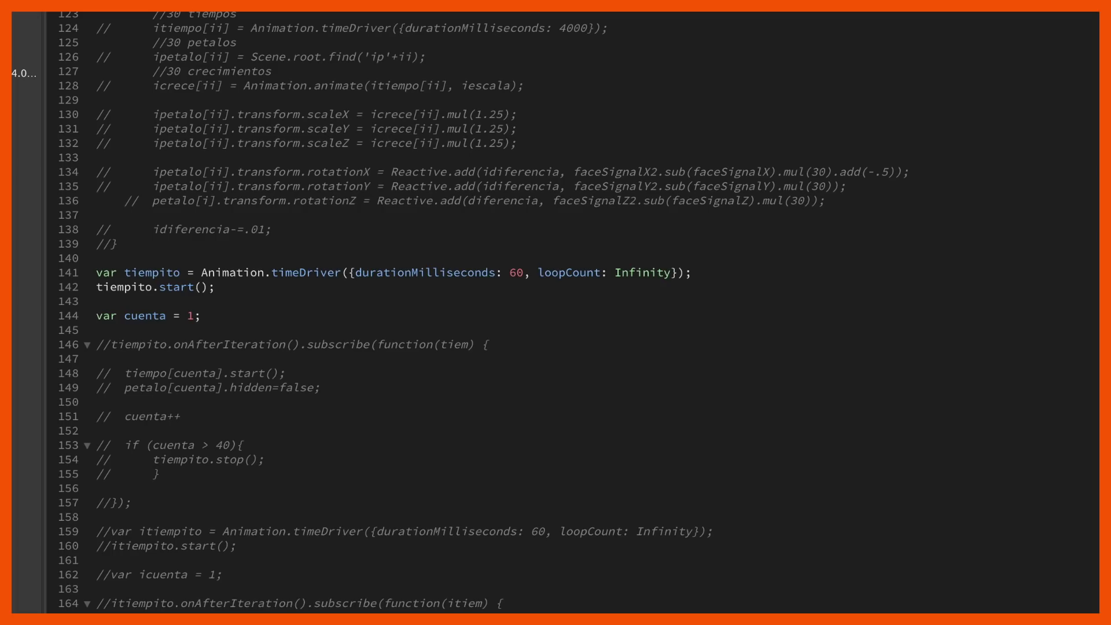
pyautogui.press('BackSpace')
pyautogui.press('Delete')
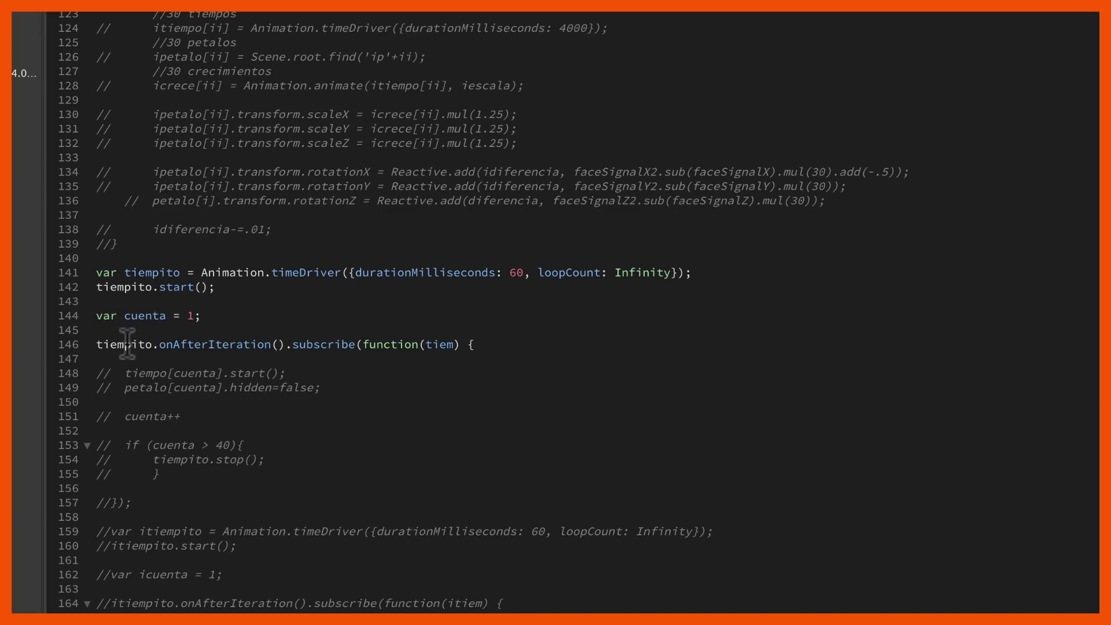
# - Uncomment the tiempo[cuenta].start() line inside the tiempito.onAfterIteration() callback
pyautogui.moveTo(107, 344); pyautogui.dragTo(250, 346)
pyautogui.moveTo(159, 344); pyautogui.dragTo(263, 345)
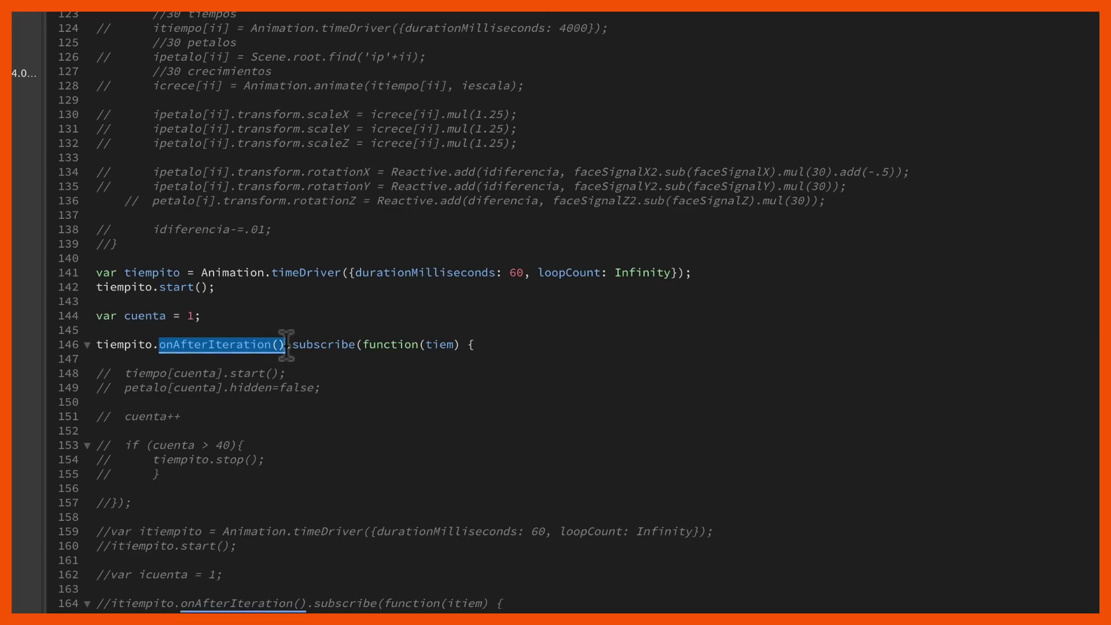
pyautogui.click(224, 344)
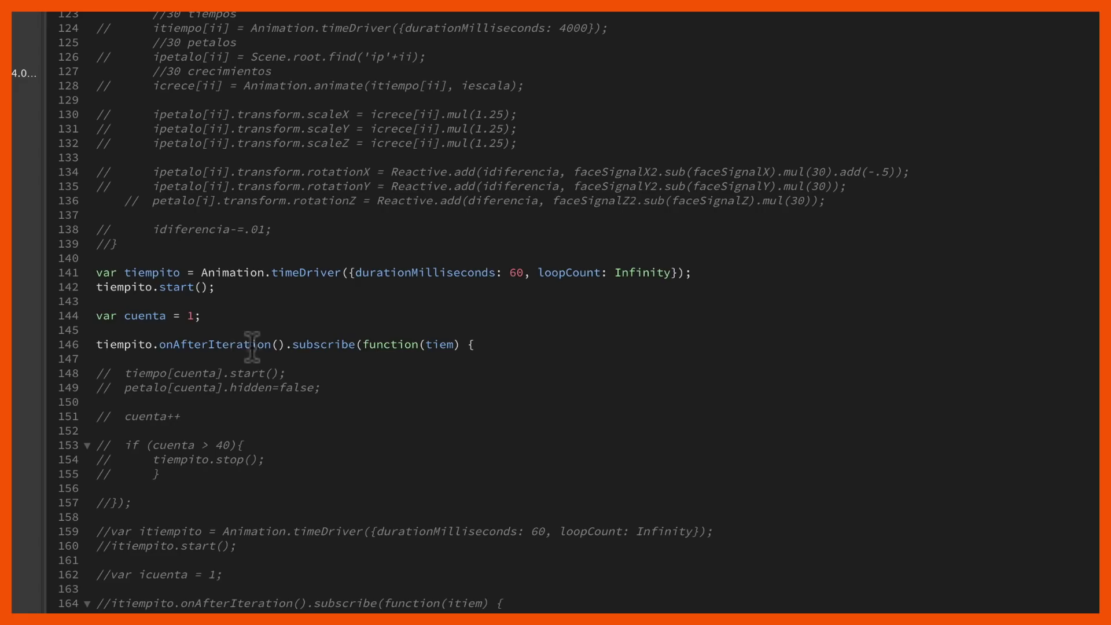
pyautogui.click(105, 374)
pyautogui.hotkey('ctrl', '/')
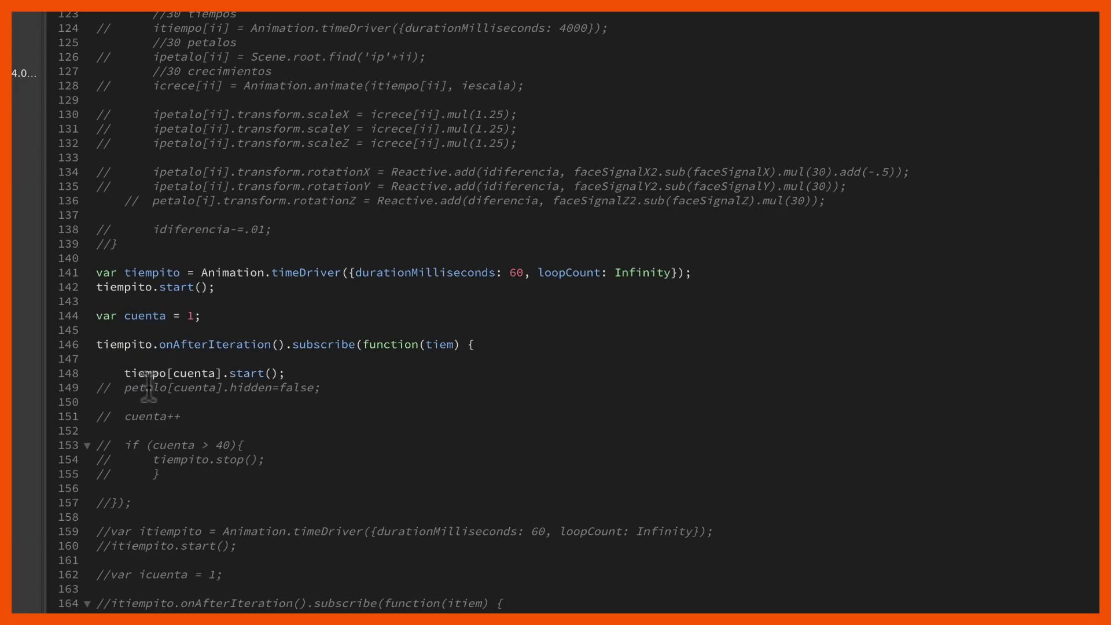
# - Check the tiempo[i], petalo[i] and crece[i] definitions in the loop, and uncomment cuenta++ and the if (cuenta > 40) check in the callback
pyautogui.scroll(10, 195, 373)
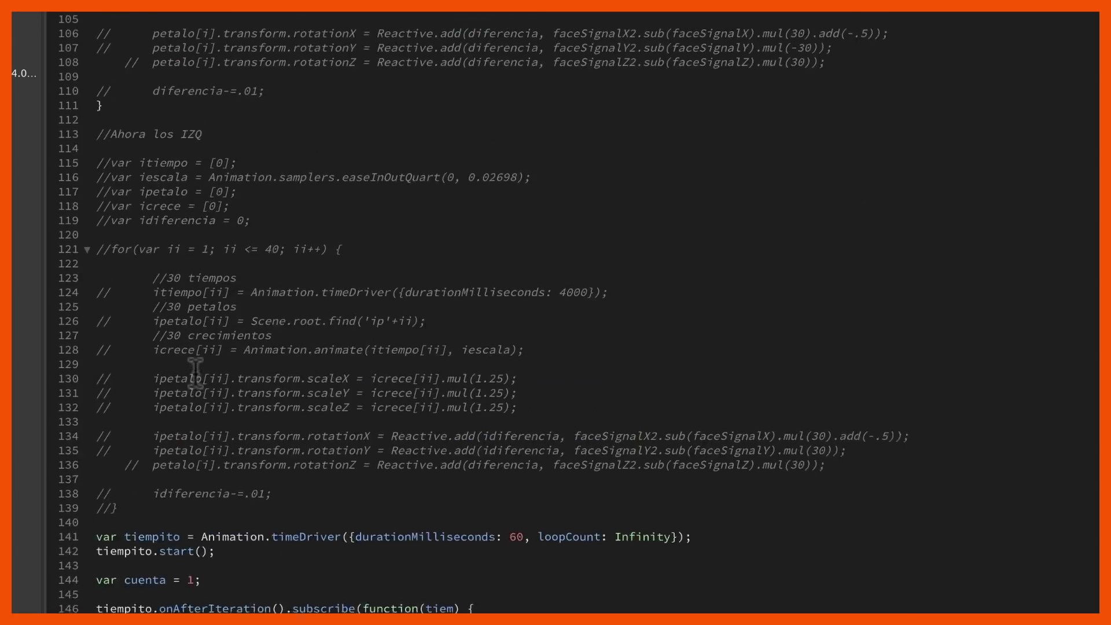
pyautogui.moveTo(159, 51); pyautogui.dragTo(216, 50)
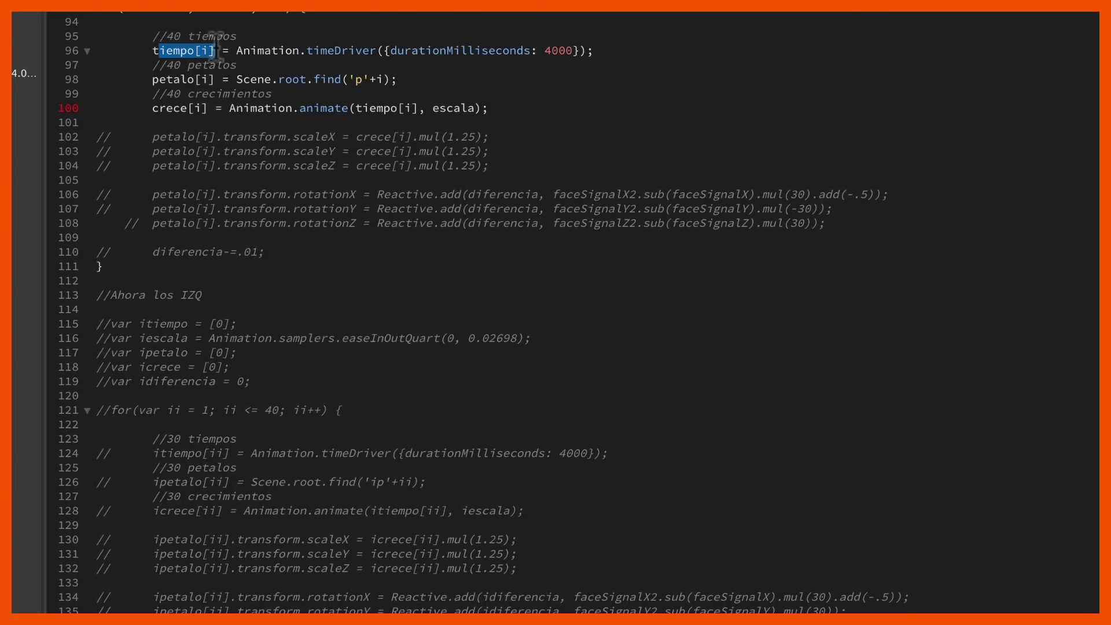
pyautogui.moveTo(153, 79); pyautogui.dragTo(201, 108)
pyautogui.scroll(-8, 170, 125)
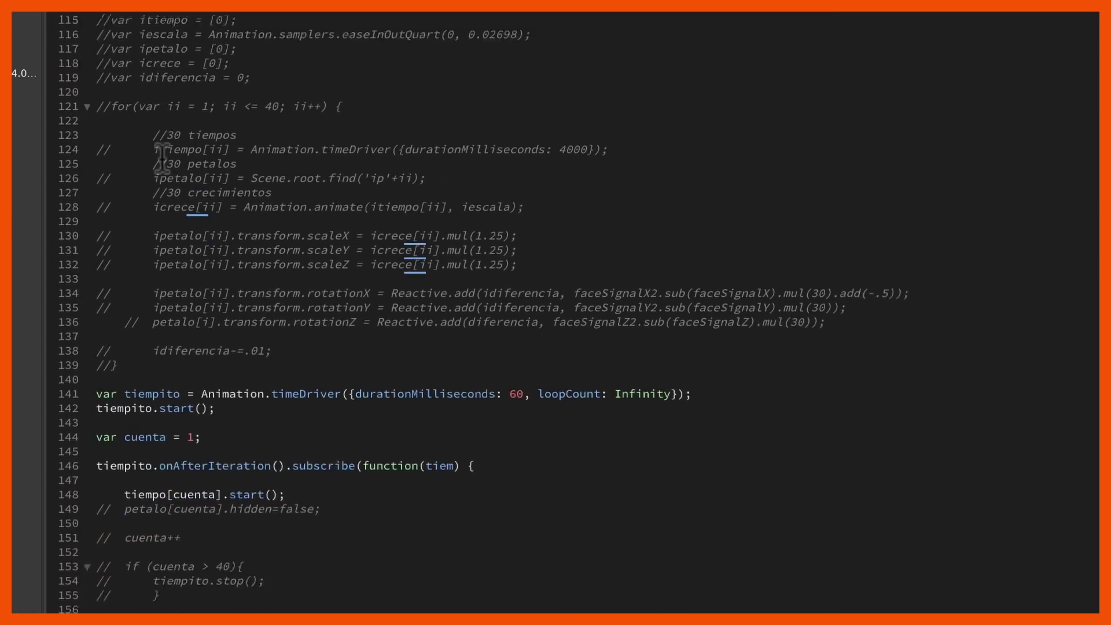
pyautogui.click(126, 430)
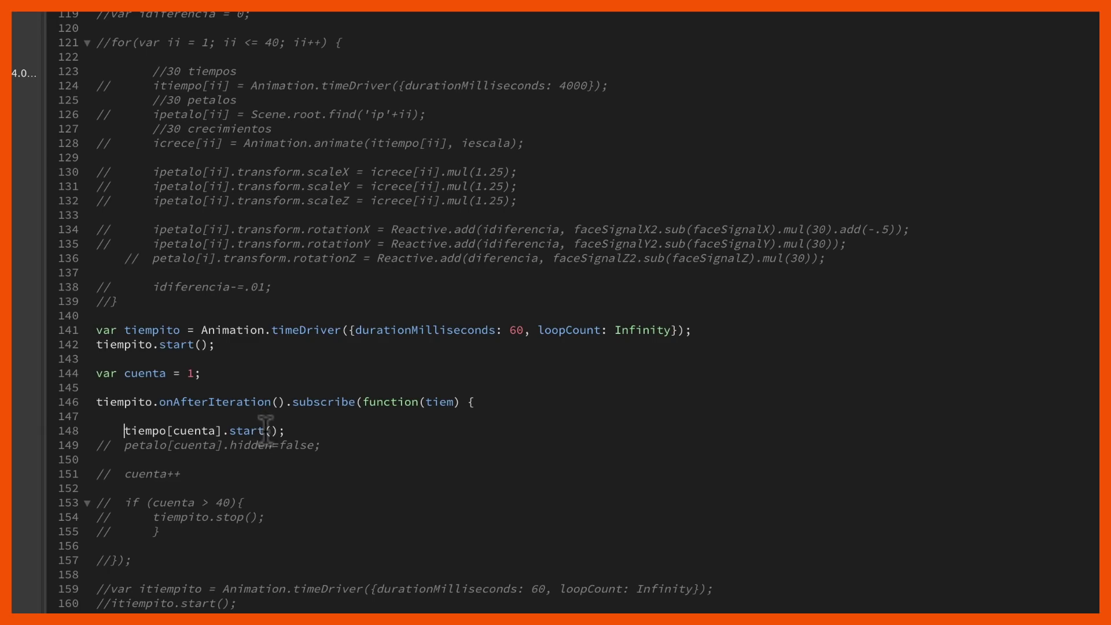
pyautogui.scroll(-3, 257, 428)
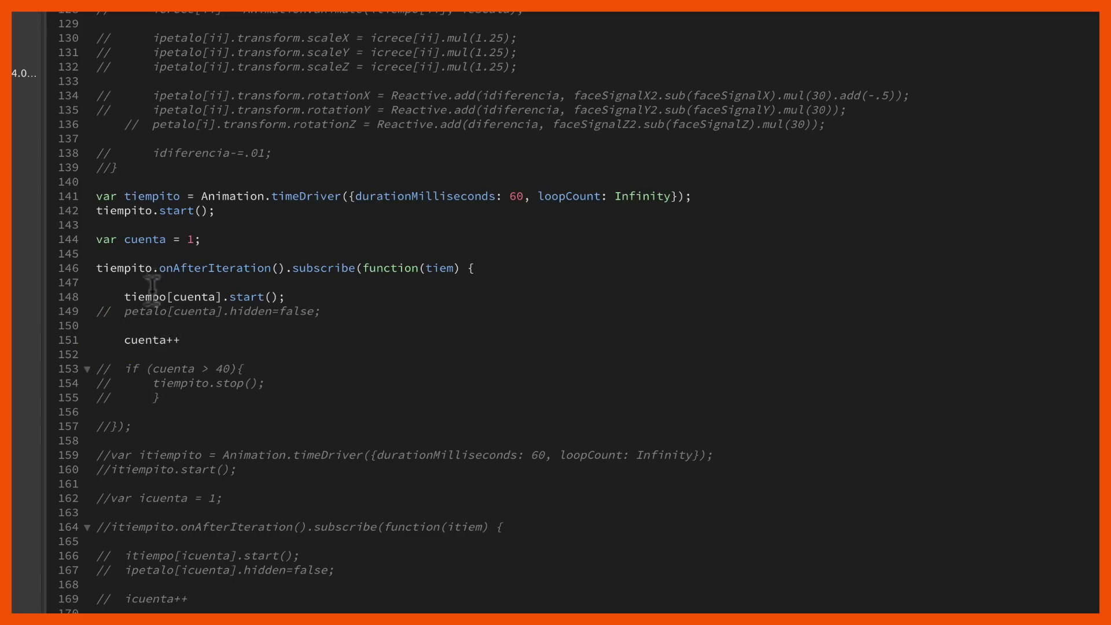
pyautogui.click(110, 367)
pyautogui.press('BackSpace')
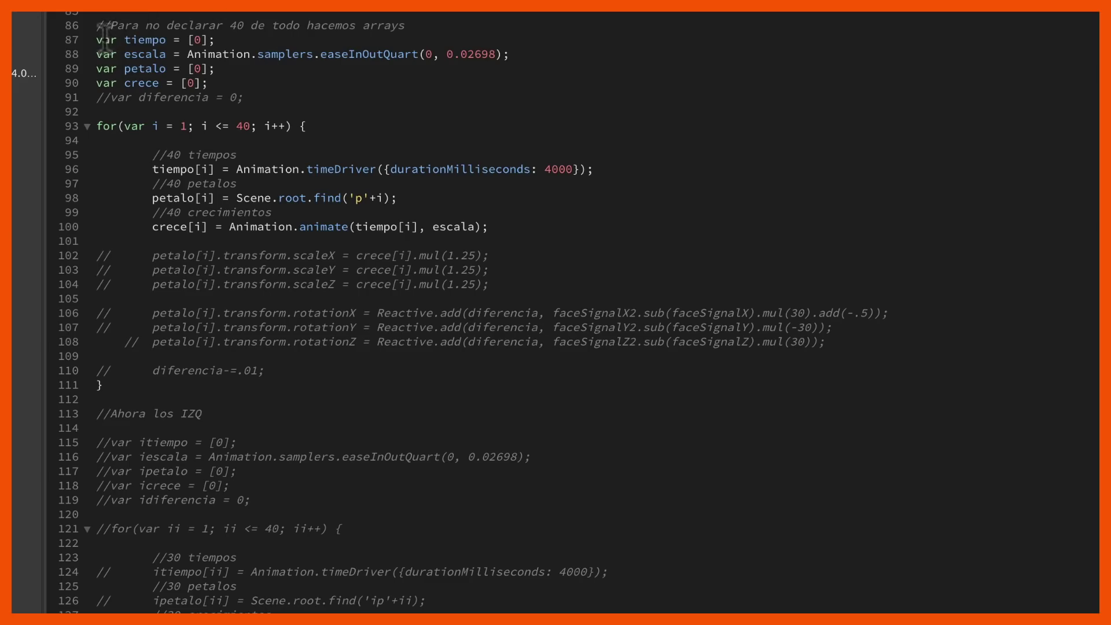
# - Uncomment the petalo[i] scaleX, scaleY and scaleZ assignments in the 40-petal for loop
pyautogui.moveTo(97, 40); pyautogui.dragTo(164, 39)
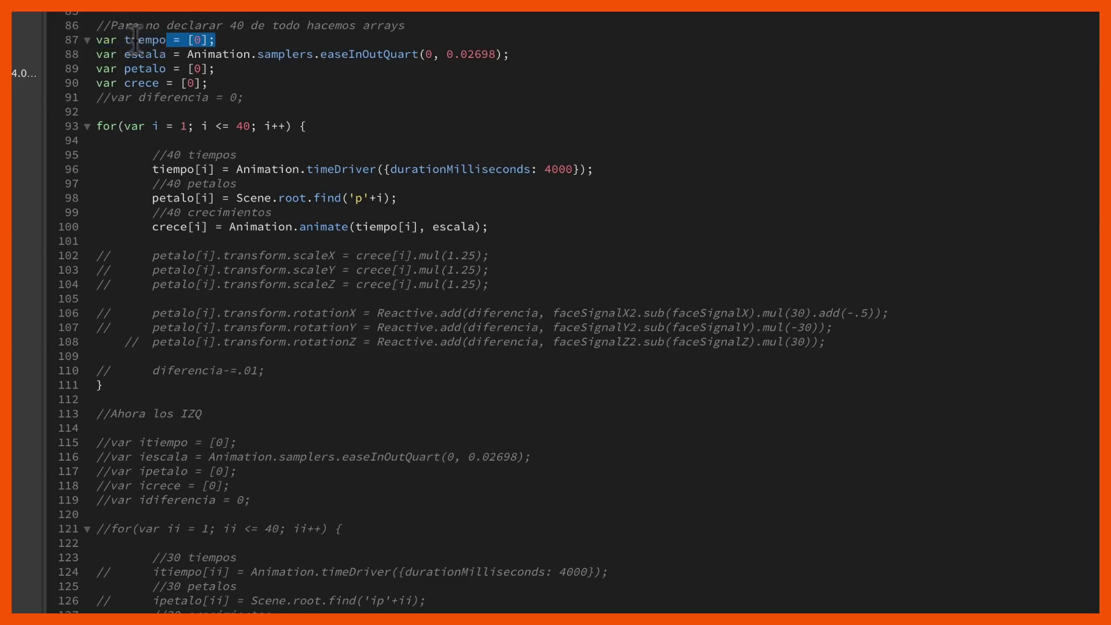
pyautogui.click(111, 57)
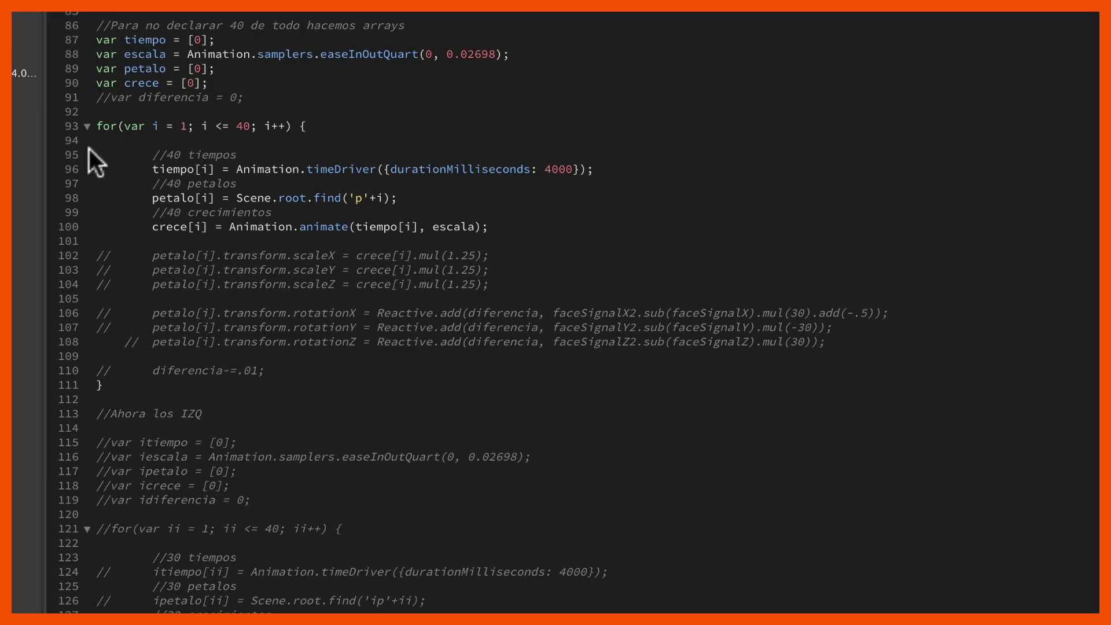
pyautogui.click(108, 126)
pyautogui.click(113, 253)
pyautogui.press('BackSpace')
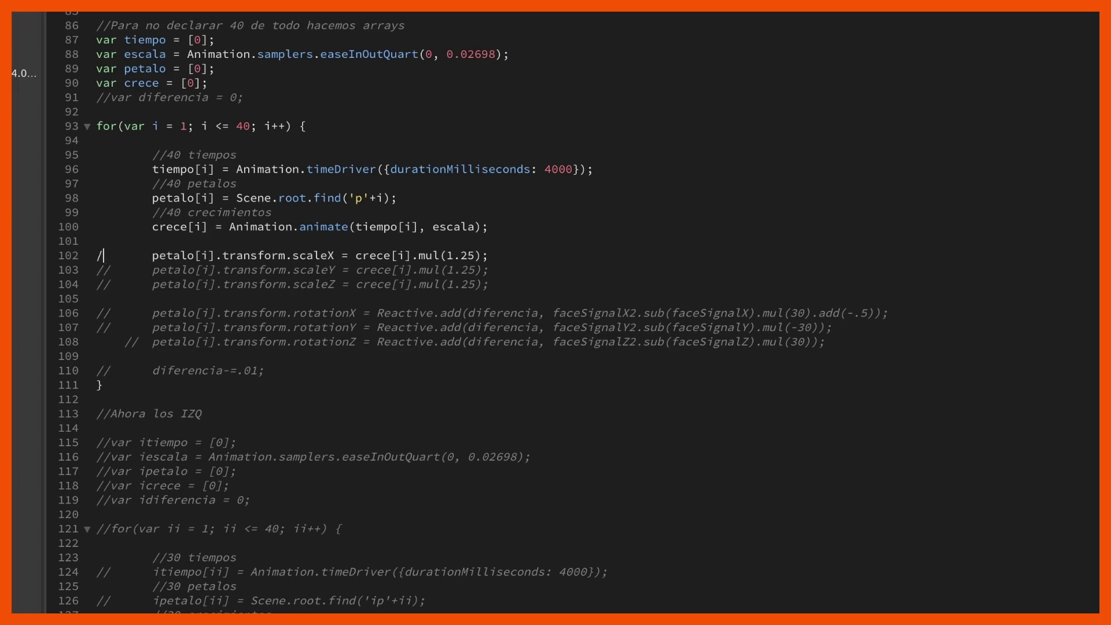
pyautogui.press('Delete')
pyautogui.press('Delete')
pyautogui.press('Delete')
pyautogui.press('Delete')
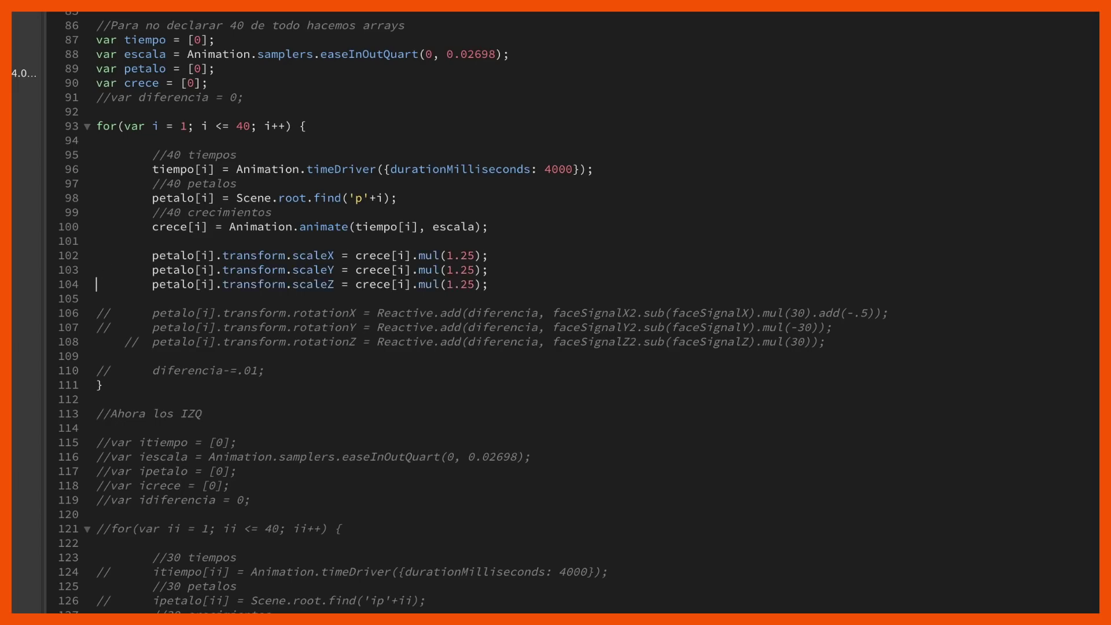
# - Examine how the crece[i] animation, tiempo[i] driver, petalo[i] lookup and escala sampler feed the petal scale assignments
pyautogui.doubleClick(360, 255)
pyautogui.moveTo(264, 226); pyautogui.dragTo(452, 228)
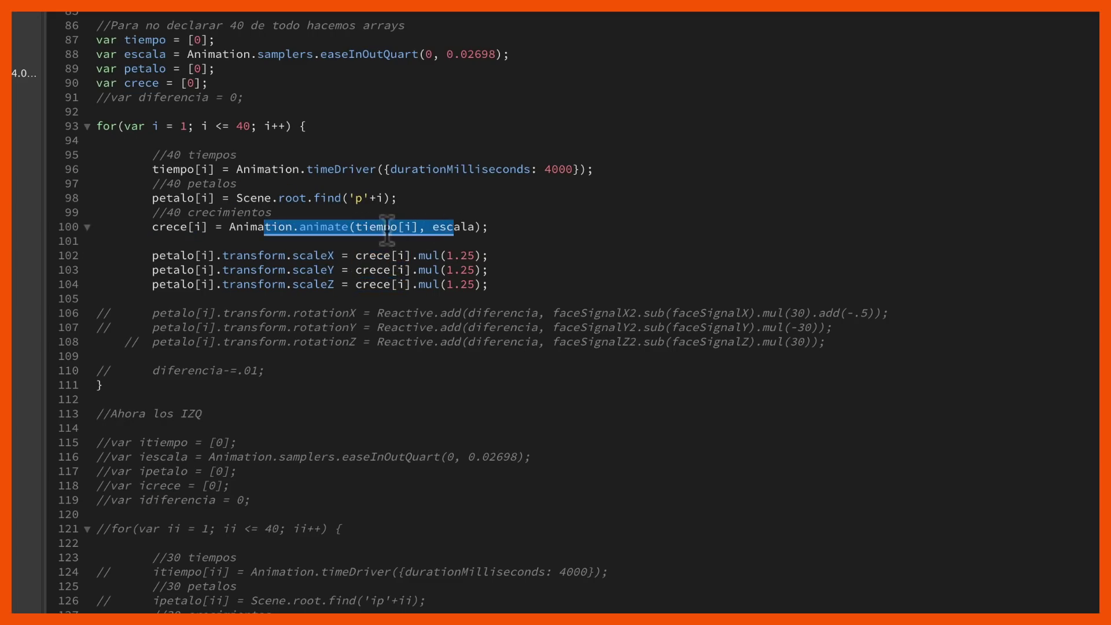
pyautogui.moveTo(202, 169); pyautogui.dragTo(369, 171)
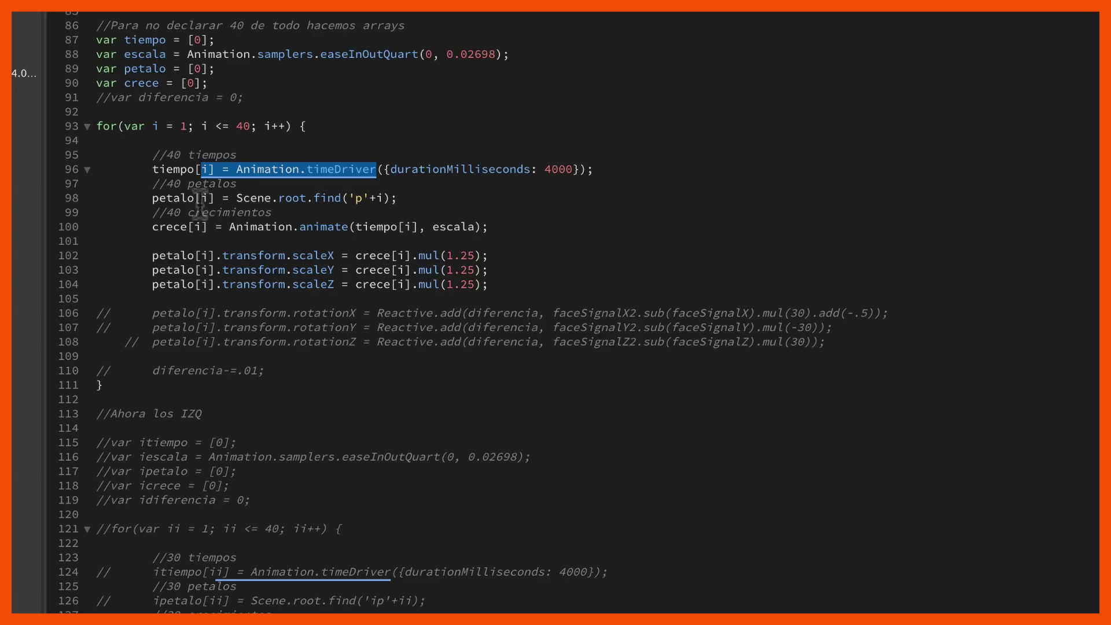
pyautogui.moveTo(194, 198); pyautogui.dragTo(278, 198)
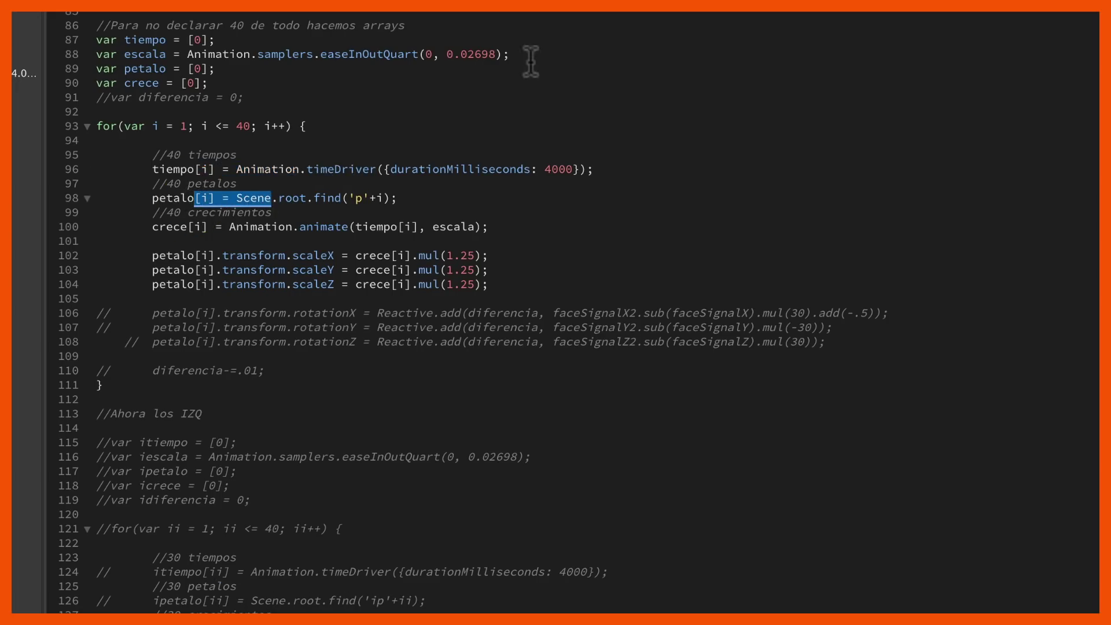
pyautogui.click(521, 53)
pyautogui.moveTo(509, 54); pyautogui.dragTo(444, 54)
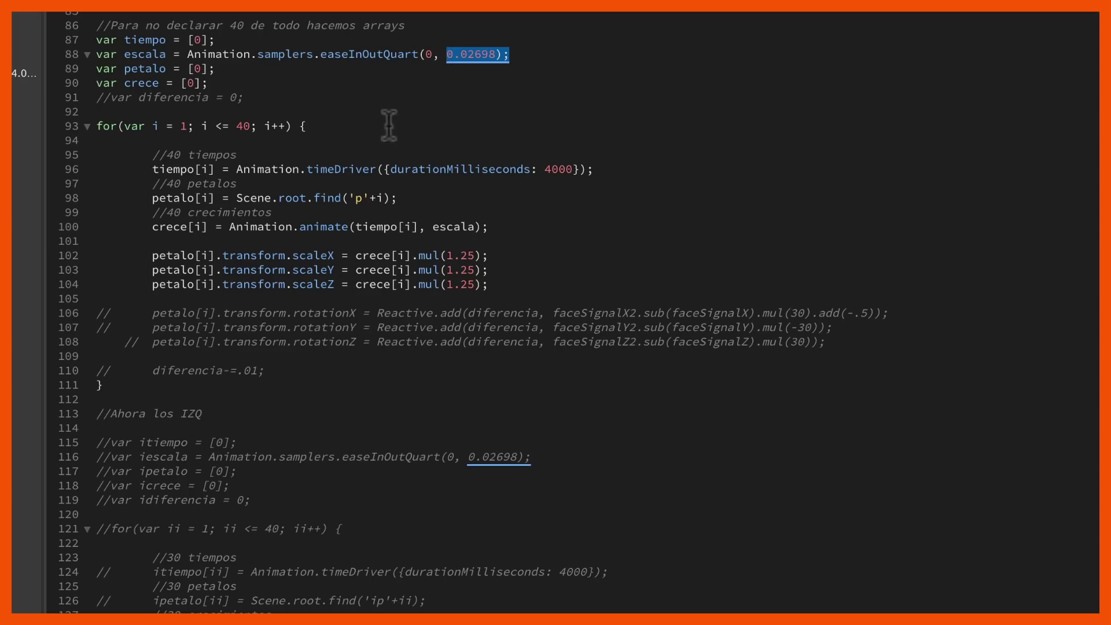
pyautogui.click(335, 255)
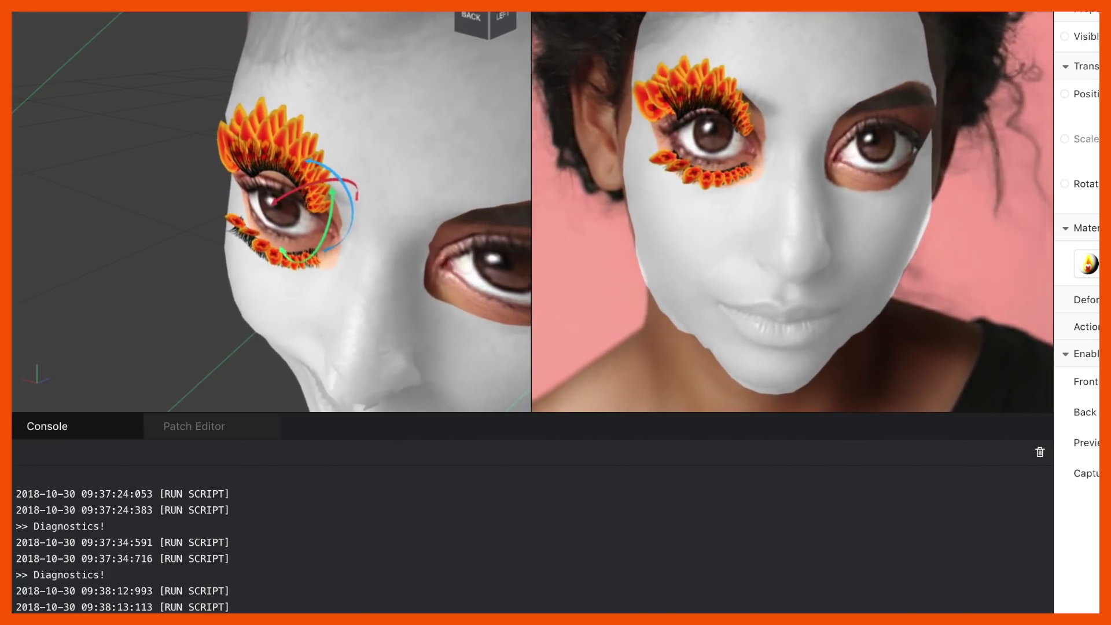
# - Switch back to the script in the code editor and uncomment the petalo[i] rotationX, rotationY and rotationZ assignments
pyautogui.press('super+Tab')
pyautogui.scroll(10, 208, 203)
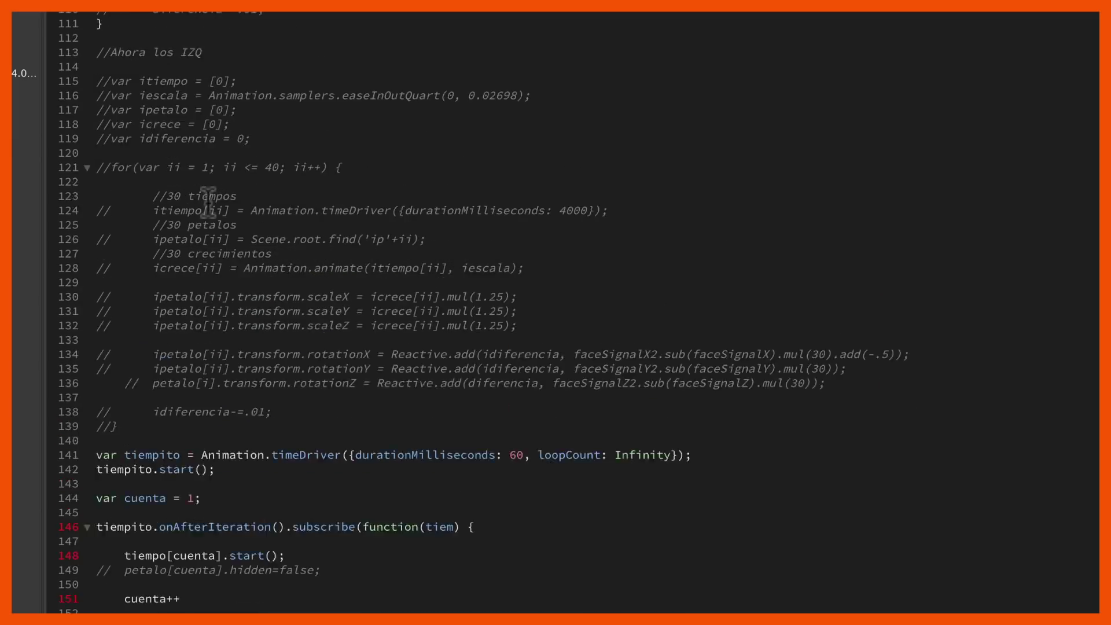
pyautogui.click(109, 261)
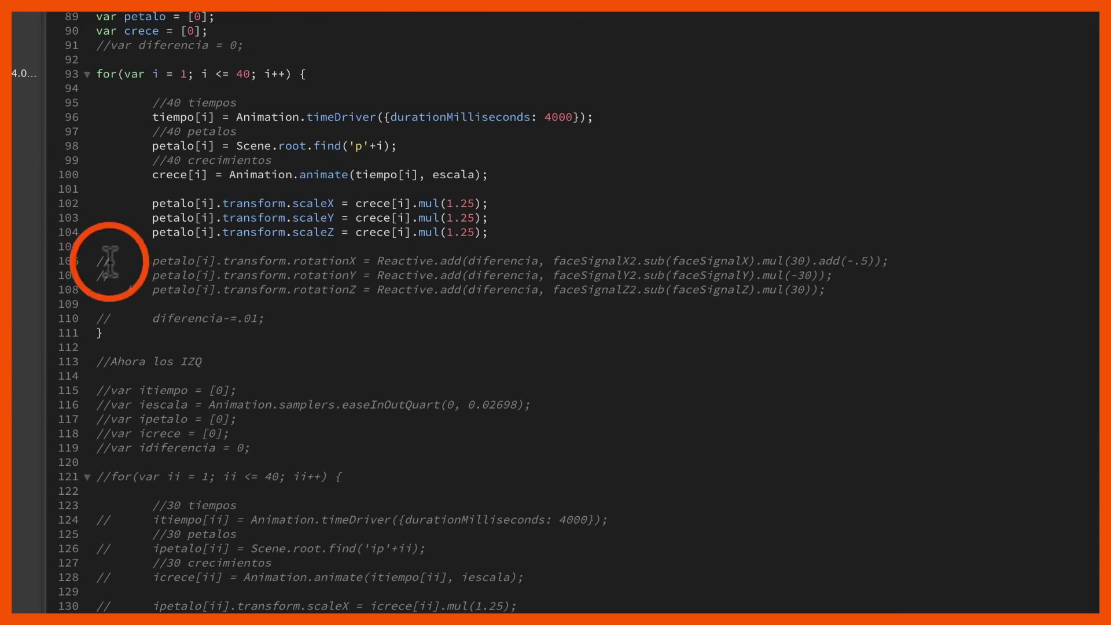
pyautogui.press('BackSpace')
pyautogui.press('BackSpace')
pyautogui.click(109, 275)
pyautogui.press('BackSpace')
pyautogui.press('BackSpace')
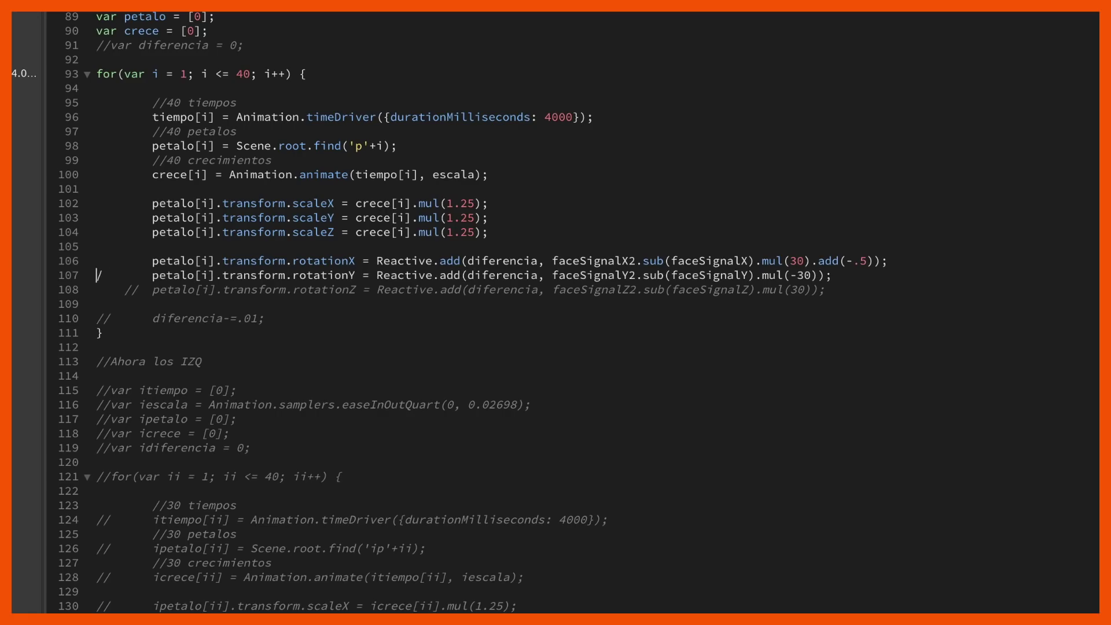
pyautogui.click(139, 290)
pyautogui.press('BackSpace')
pyautogui.press('BackSpace')
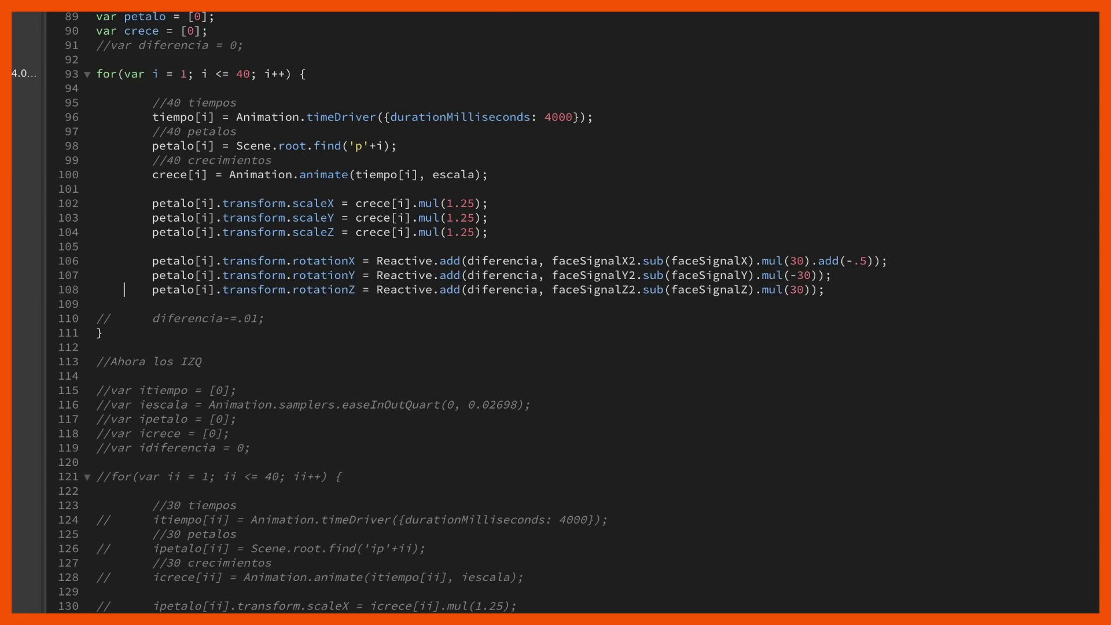
# - Uncomment the var diferencia = 0 declaration and the diferencia-=.01 decrement at the end of the petal loop
pyautogui.click(110, 46)
pyautogui.press('BackSpace')
pyautogui.press('BackSpace')
pyautogui.click(110, 319)
pyautogui.press('BackSpace')
pyautogui.press('BackSpace')
pyautogui.click(106, 290)
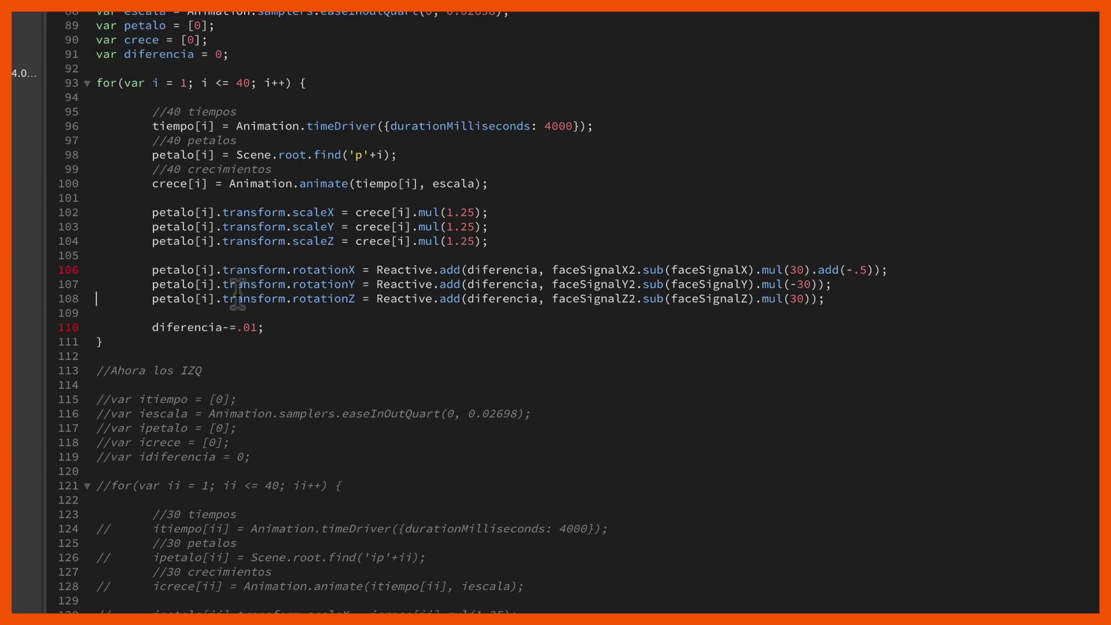
# - Check the petal rotation in the AR preview, and comment out the petalo[i] rotationZ assignment in the script
pyautogui.click(357, 298)
pyautogui.press('super+Tab')
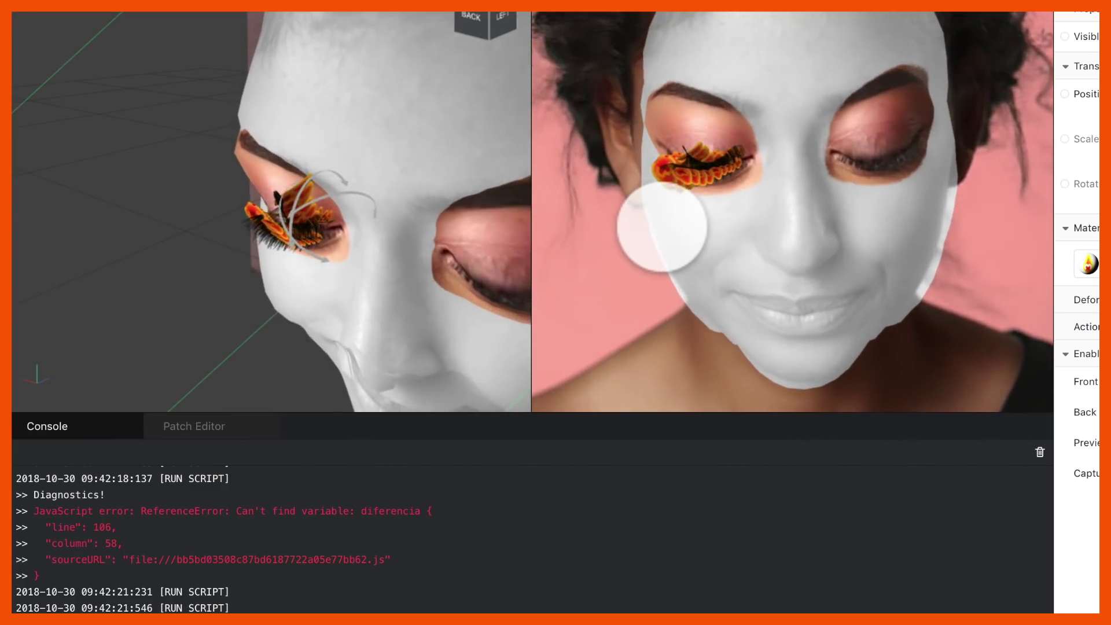
pyautogui.press('super+Tab')
pyautogui.click(662, 228)
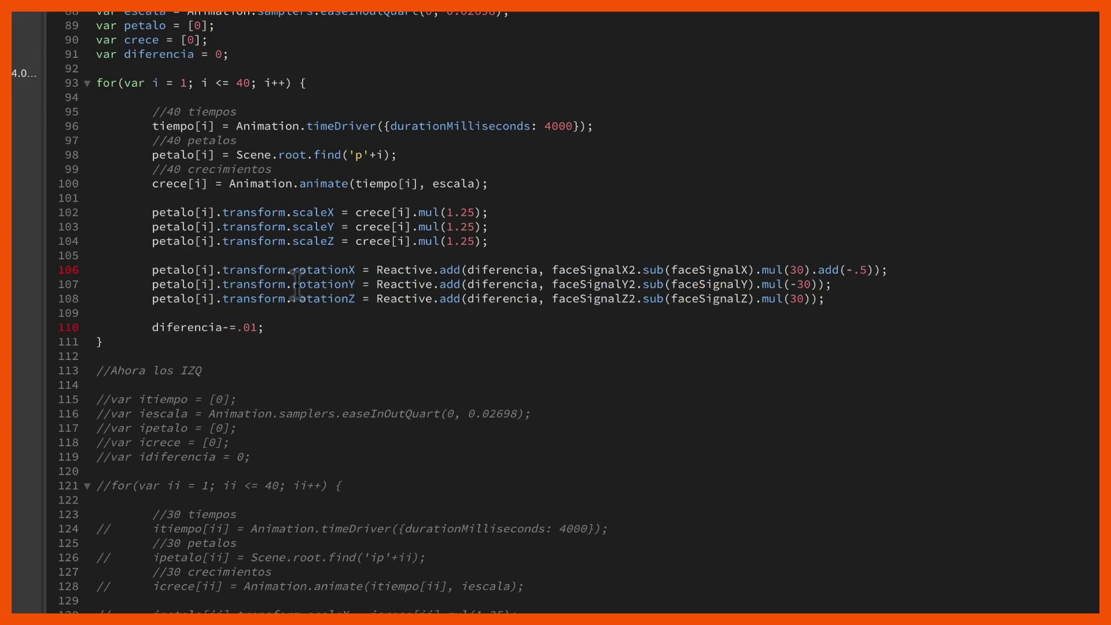
pyautogui.click(134, 298)
pyautogui.write('//')
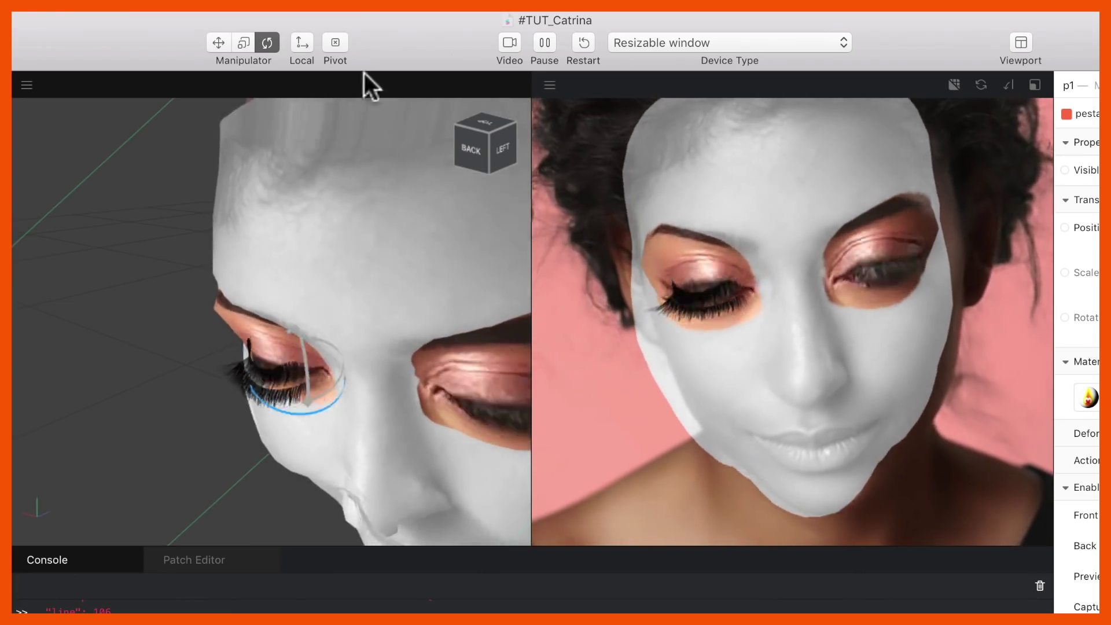
# - Preview the effect on the second sample face video and shrink the console area to enlarge the viewports
pyautogui.click(509, 42)
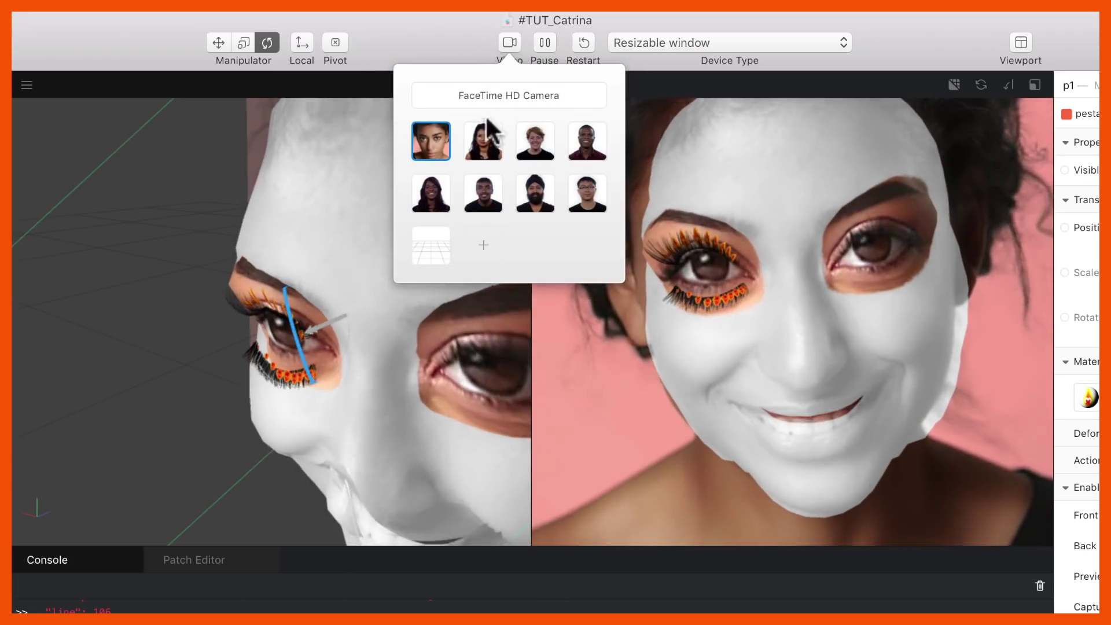
pyautogui.click(483, 141)
pyautogui.click(398, 40)
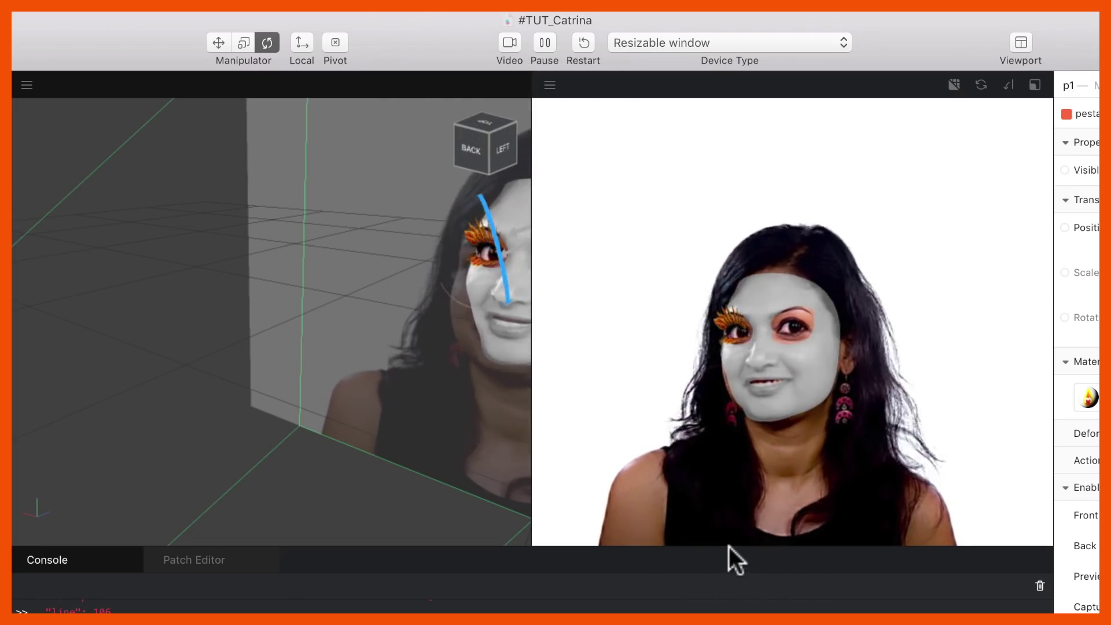
pyautogui.moveTo(727, 545); pyautogui.dragTo(727, 612)
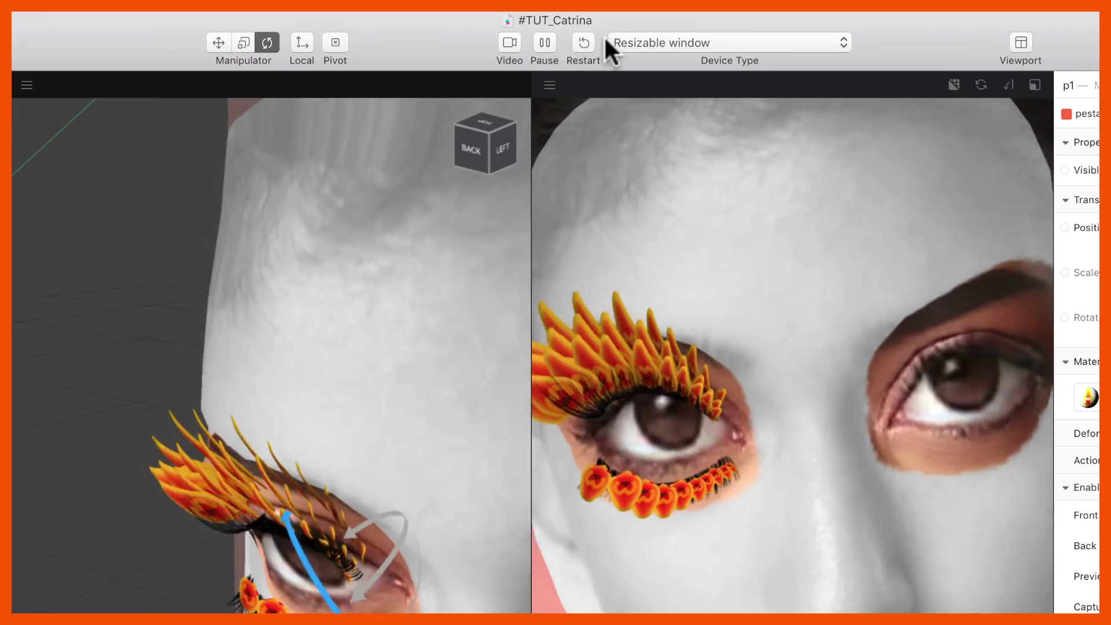
# - Restart the effect preview and select the PetalosDER object under catrinaDER in the scene tree
pyautogui.click(585, 37)
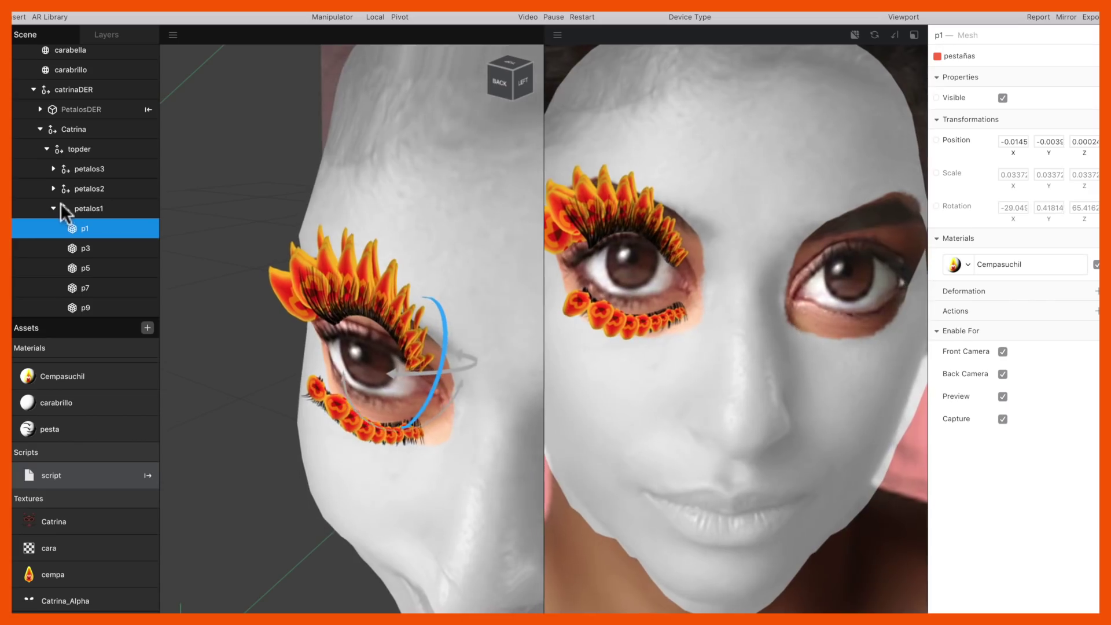
pyautogui.click(47, 148)
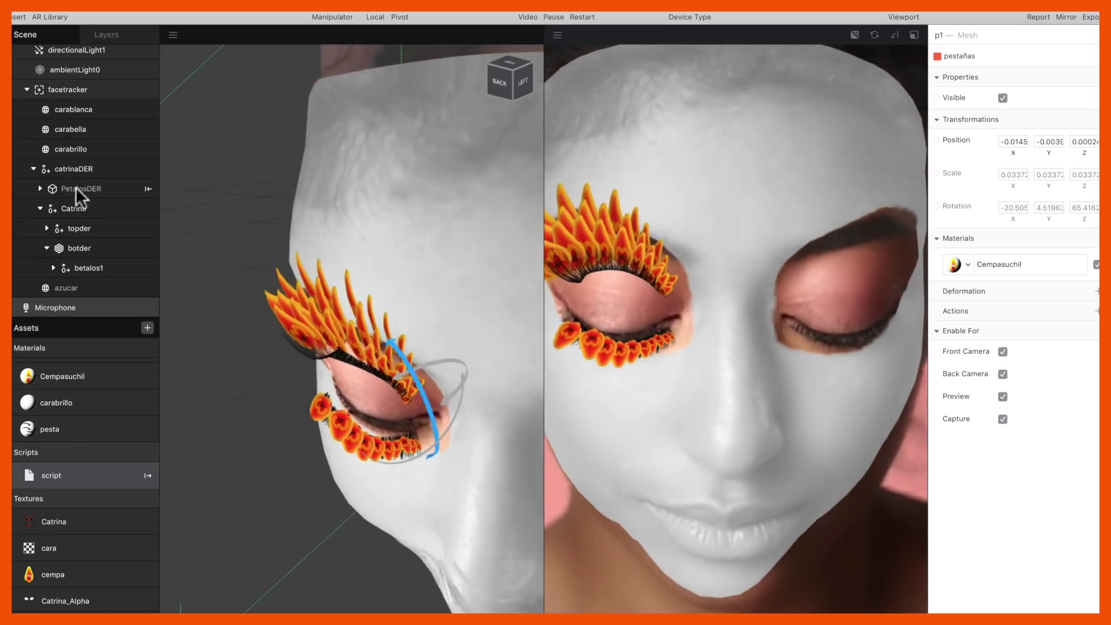
pyautogui.click(77, 187)
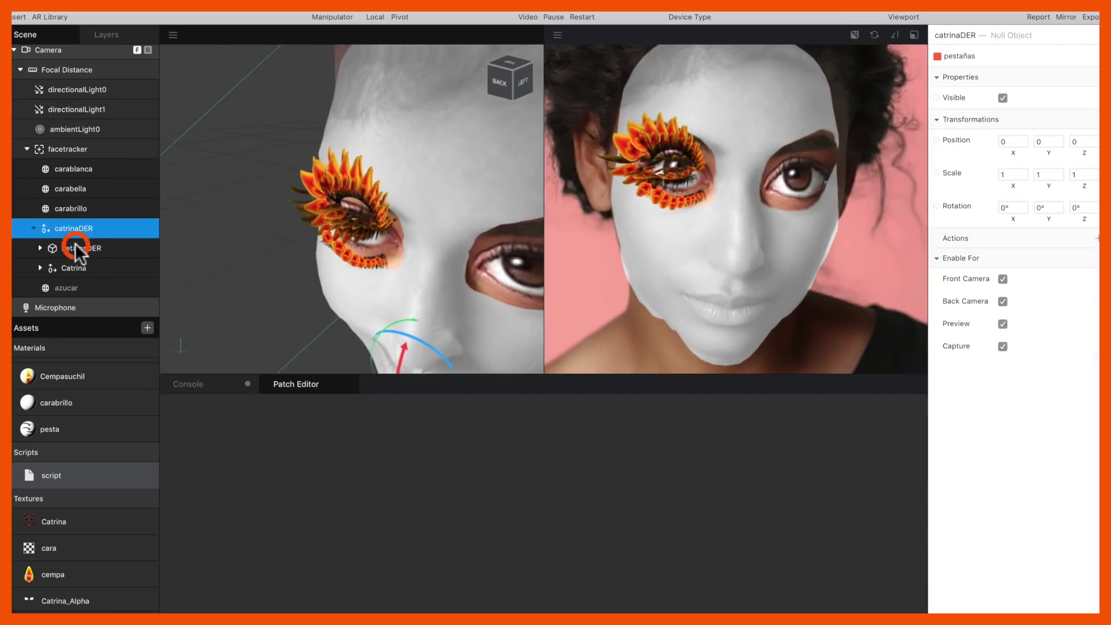
pyautogui.click(74, 248)
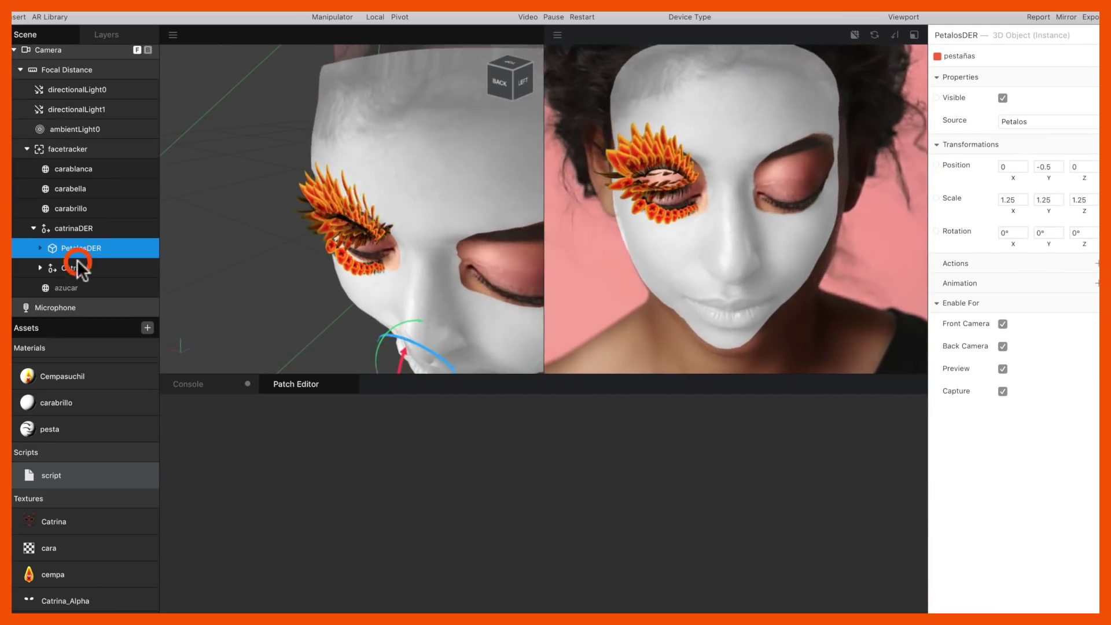
# - Hide the Catrina null object under catrinaDER by turning off its visibility
pyautogui.click(78, 262)
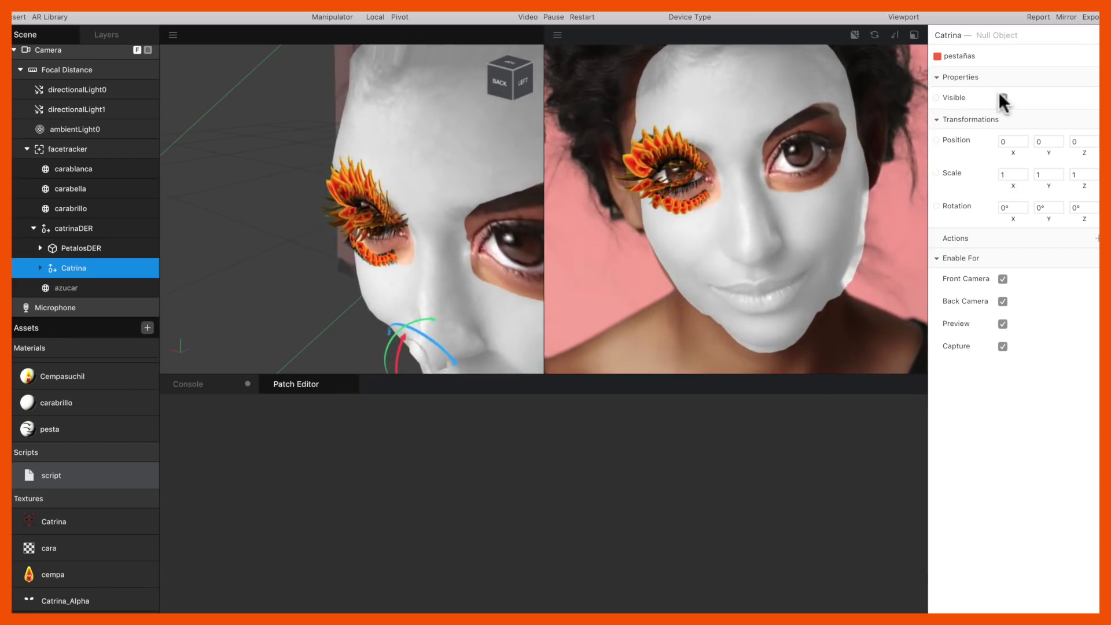
pyautogui.click(1002, 99)
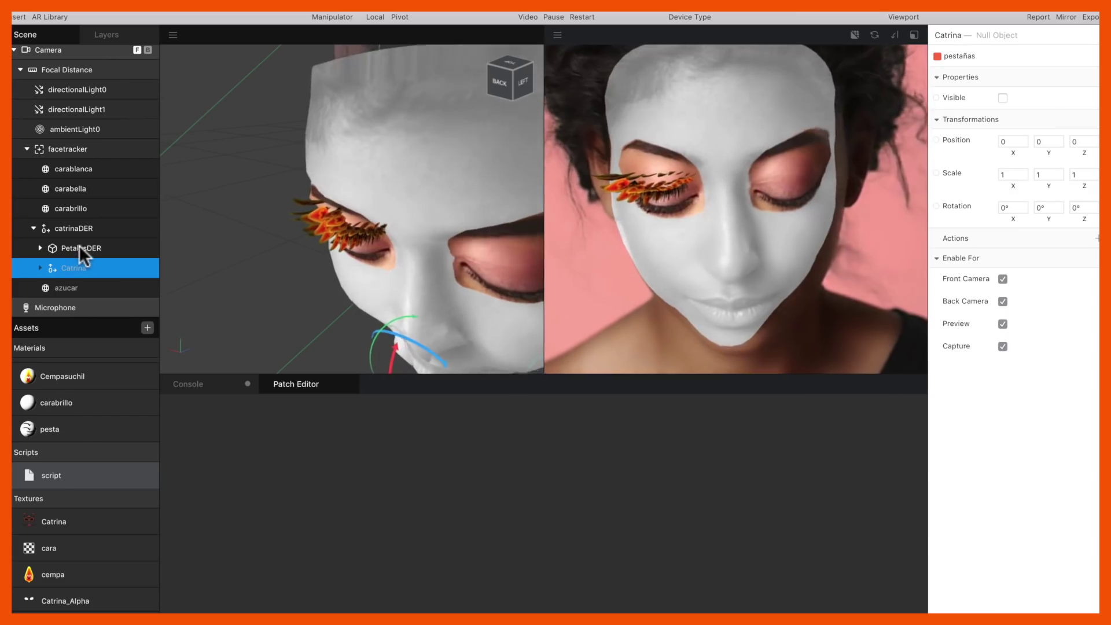
# - Add the Main animation of the PetalosDER object to the patch graph
pyautogui.click(78, 247)
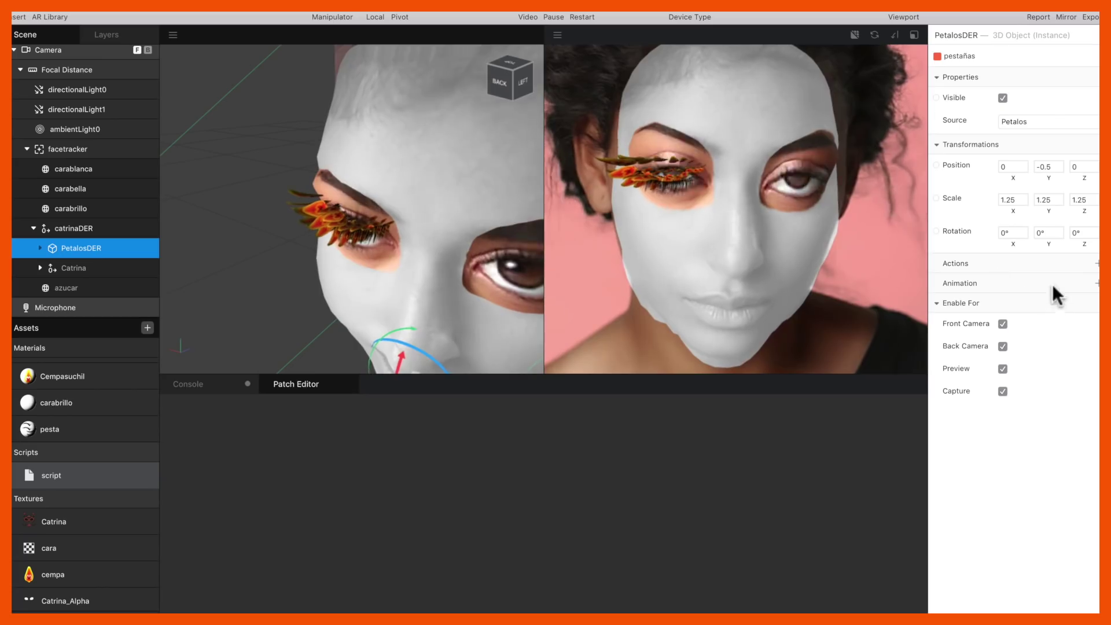
pyautogui.click(966, 282)
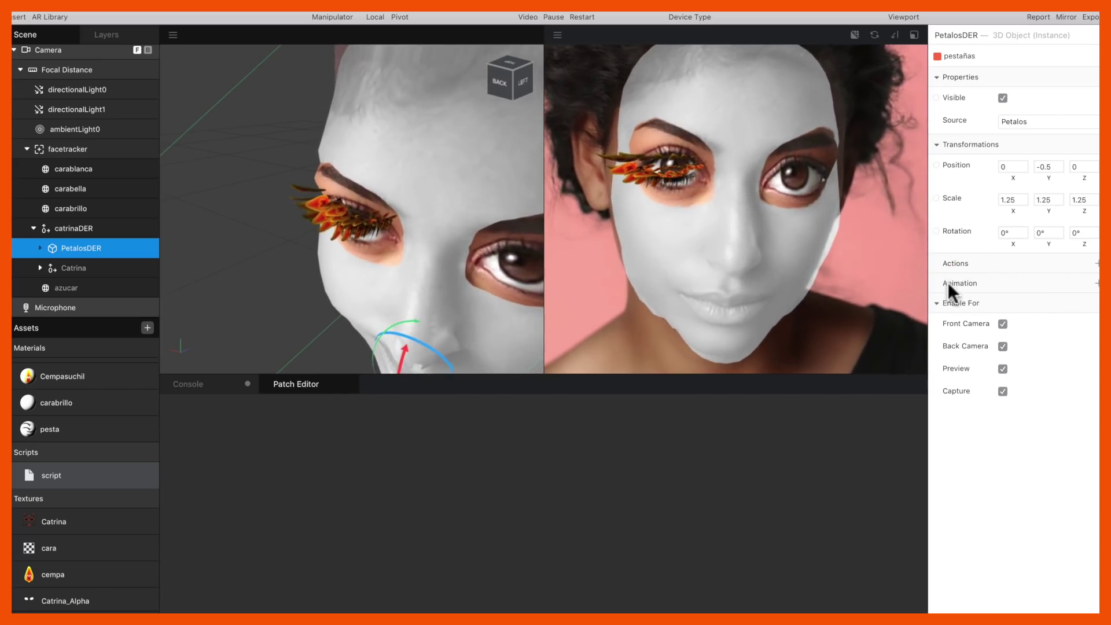
pyautogui.click(1095, 283)
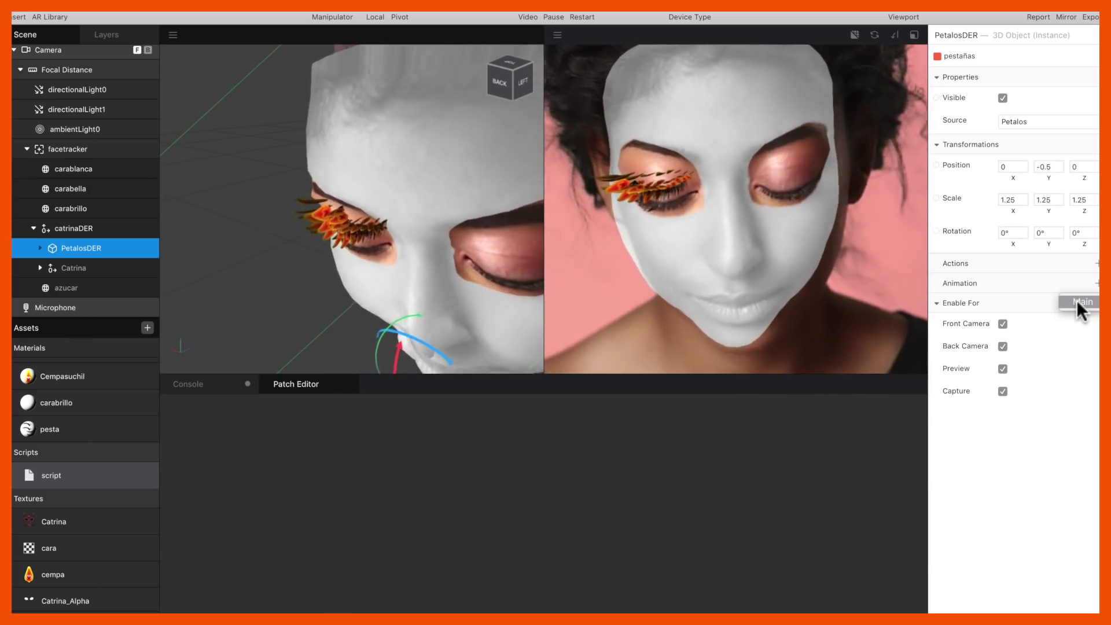
pyautogui.click(1076, 301)
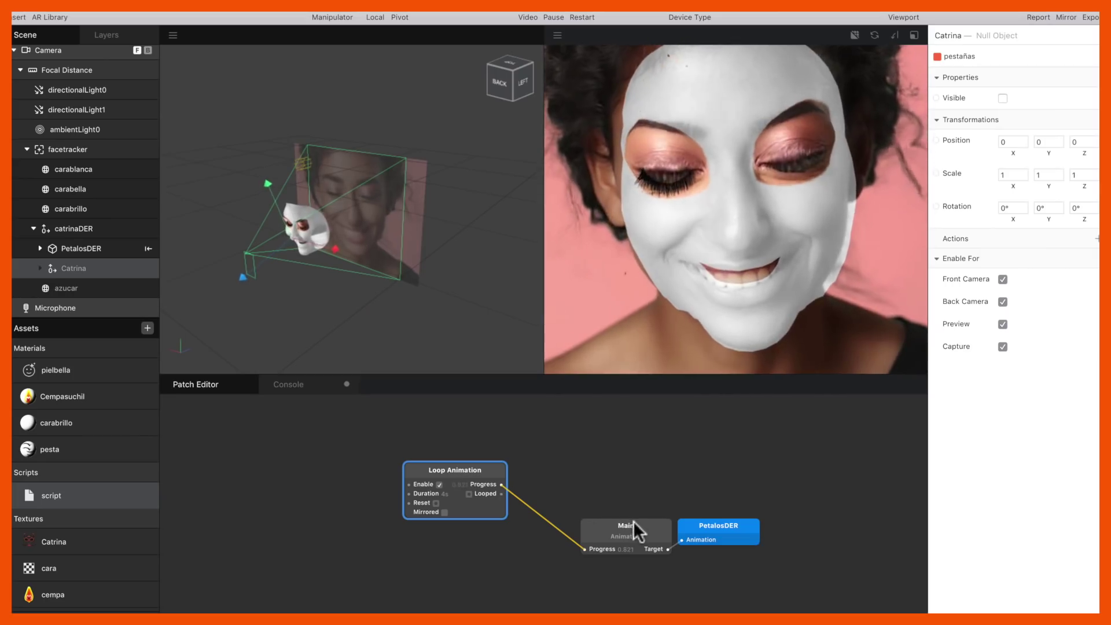
# - Line up the Main and PetalosDER patches with the Loop Animation patch, and change the loop's duration
pyautogui.moveTo(633, 520); pyautogui.dragTo(568, 457)
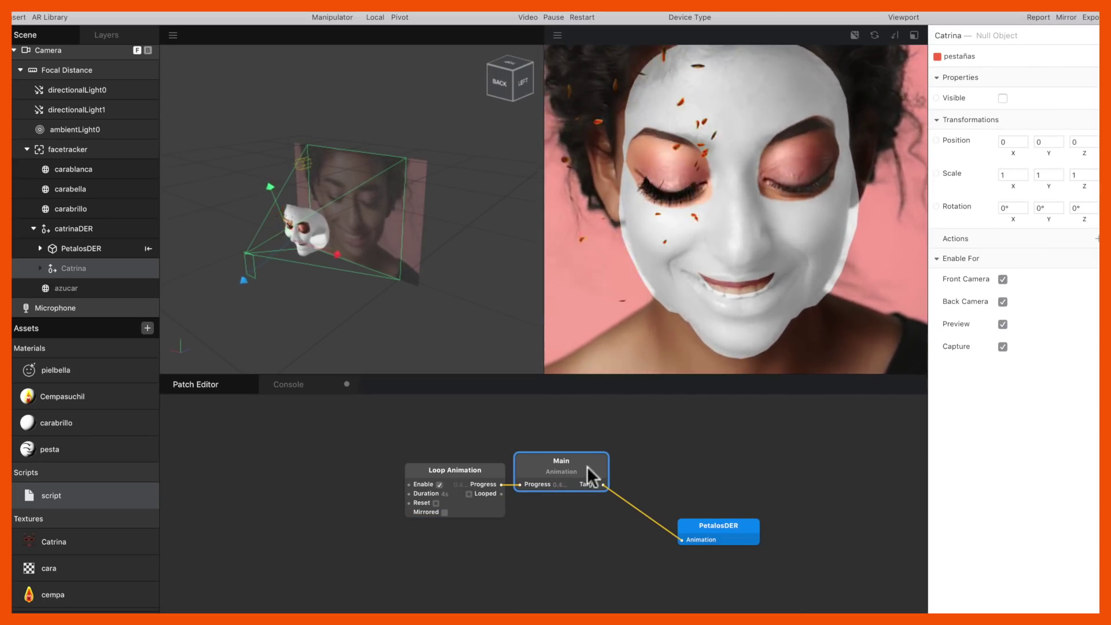
pyautogui.moveTo(716, 524); pyautogui.dragTo(655, 471)
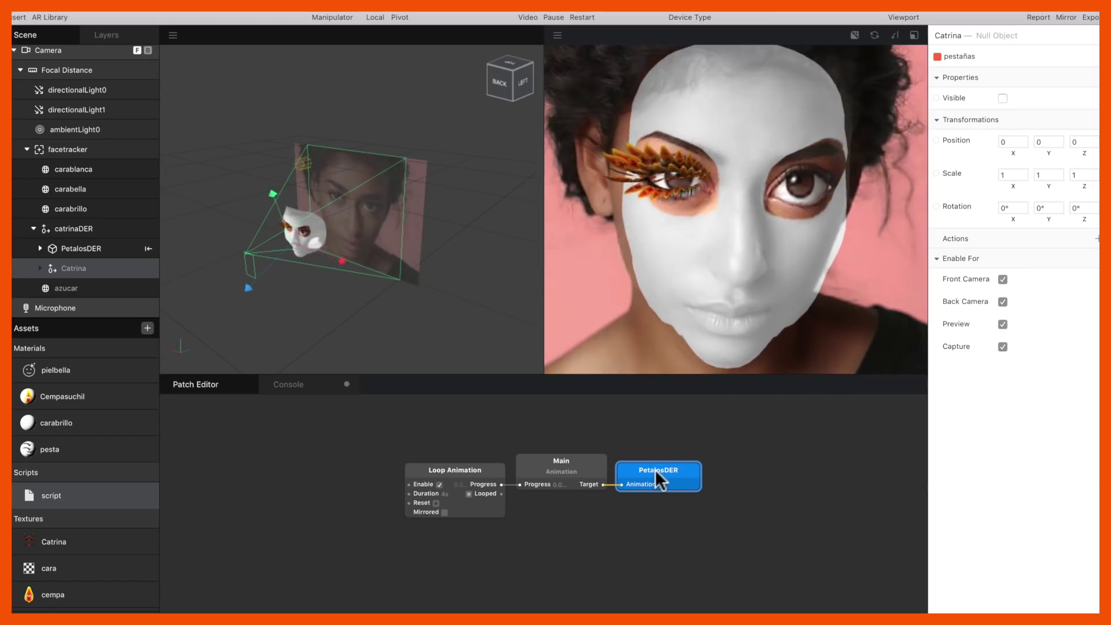
pyautogui.click(456, 466)
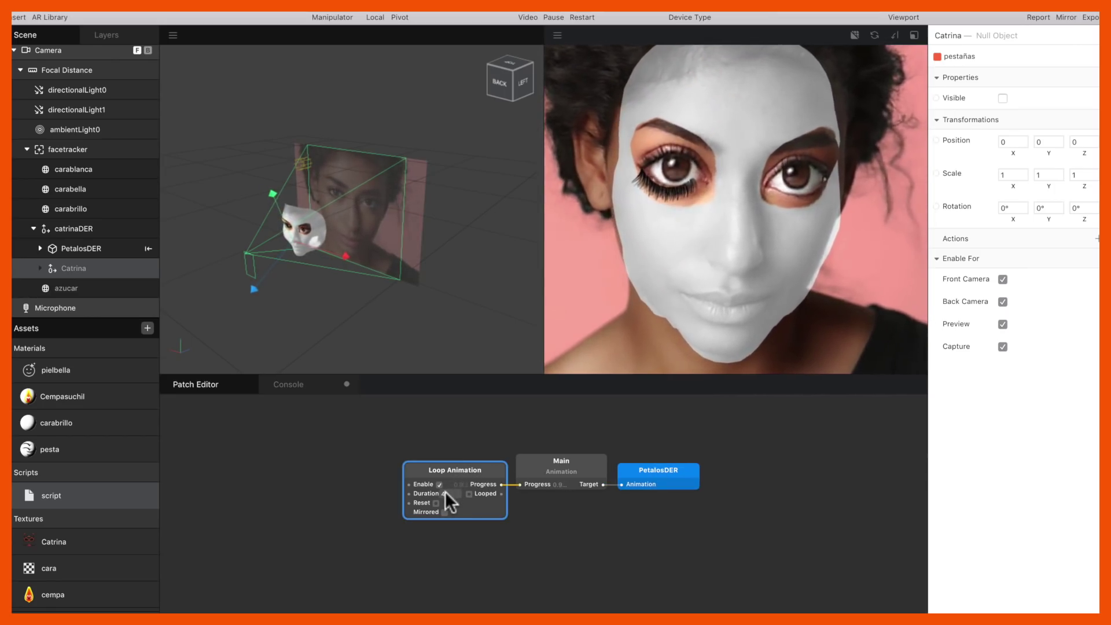
pyautogui.doubleClick(445, 491)
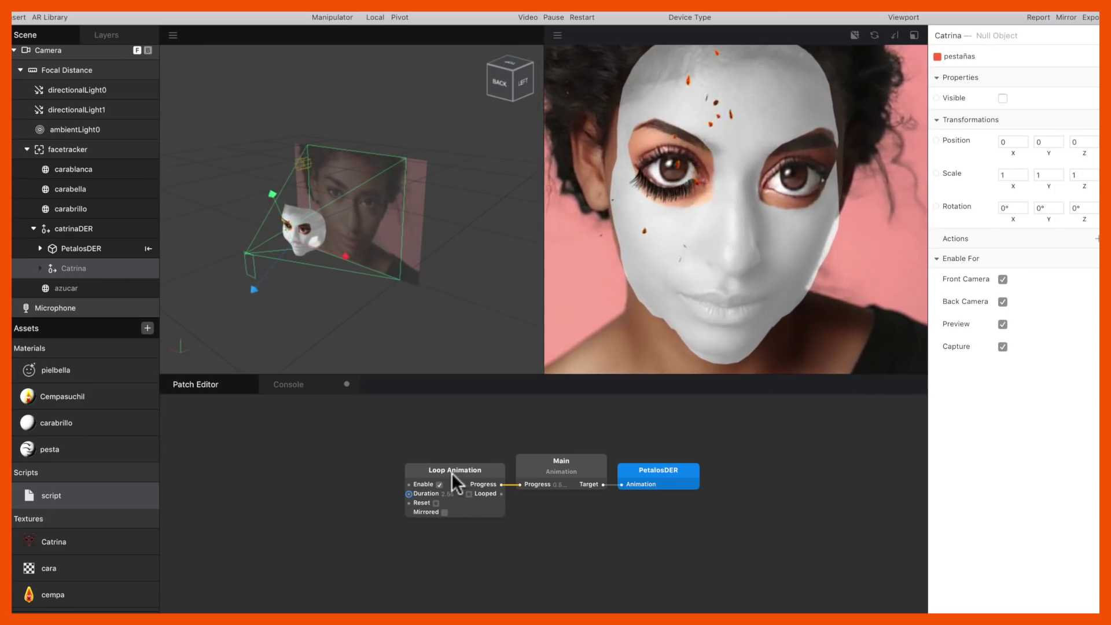
# - Replace the Loop Animation patch with an Animation patch, connect its Progress to Main's Progress, and place it beside Main
pyautogui.click(444, 468)
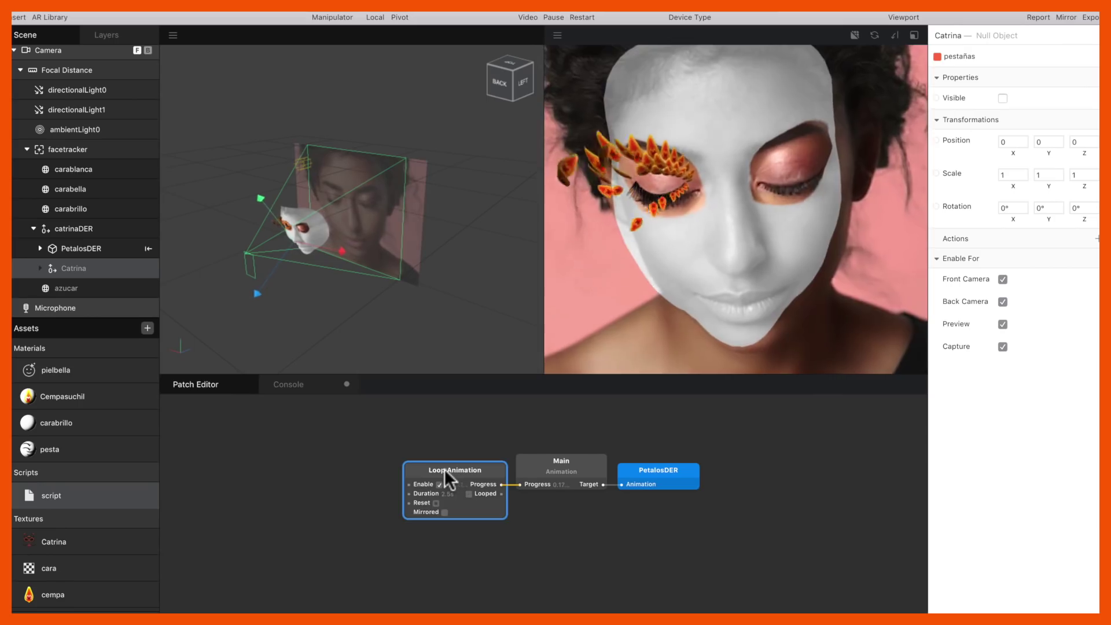
pyautogui.press('Delete')
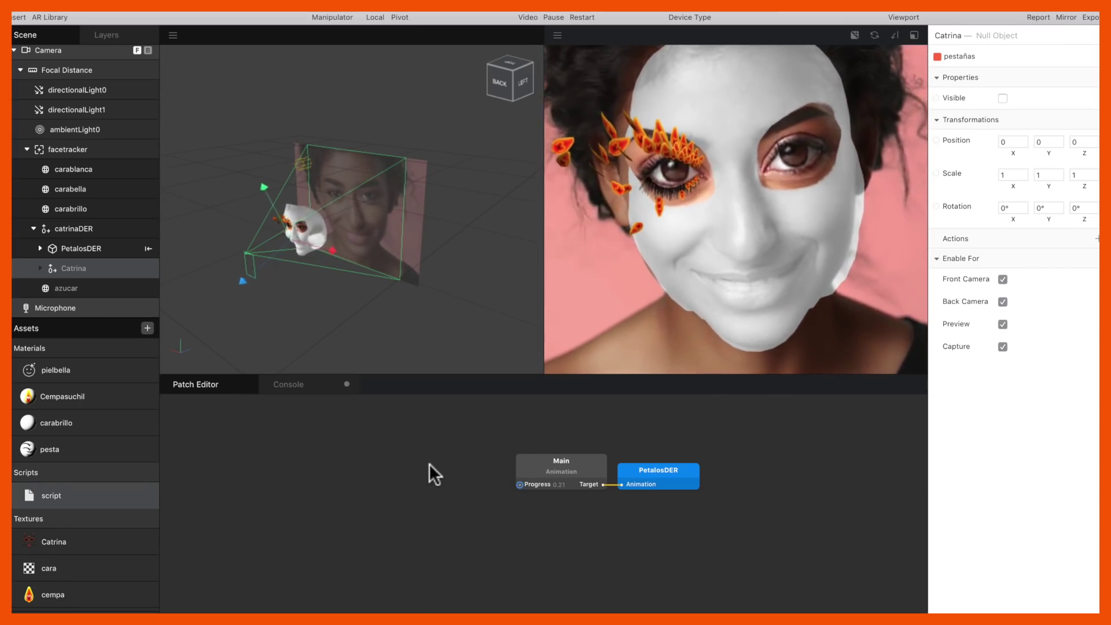
pyautogui.doubleClick(428, 464)
pyautogui.click(431, 529)
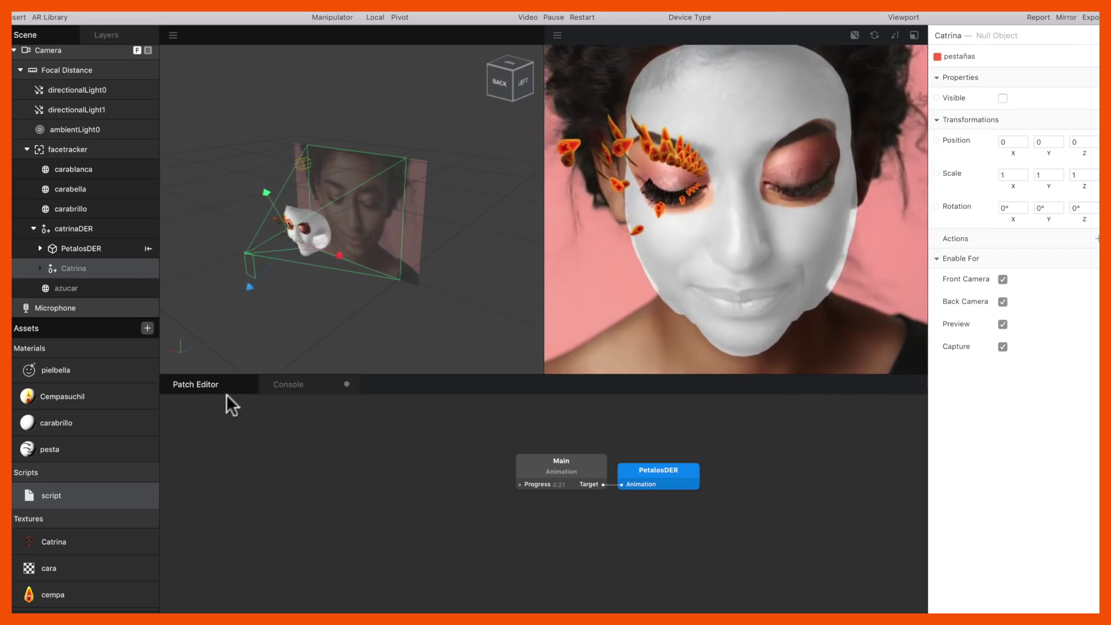
pyautogui.doubleClick(407, 460)
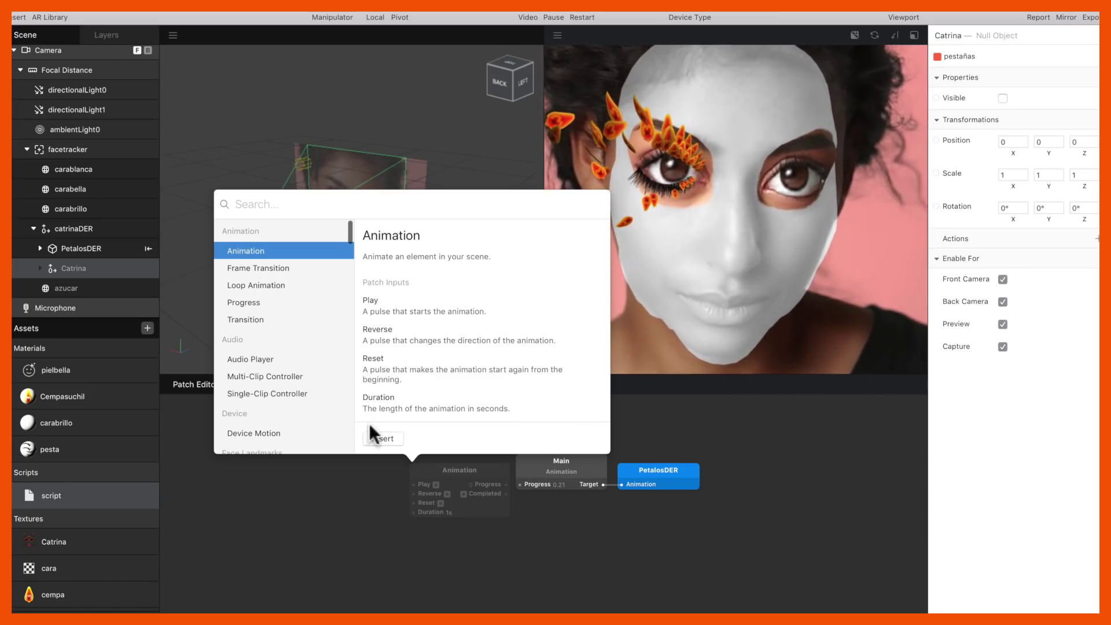
pyautogui.click(381, 438)
pyautogui.moveTo(487, 470); pyautogui.dragTo(520, 484)
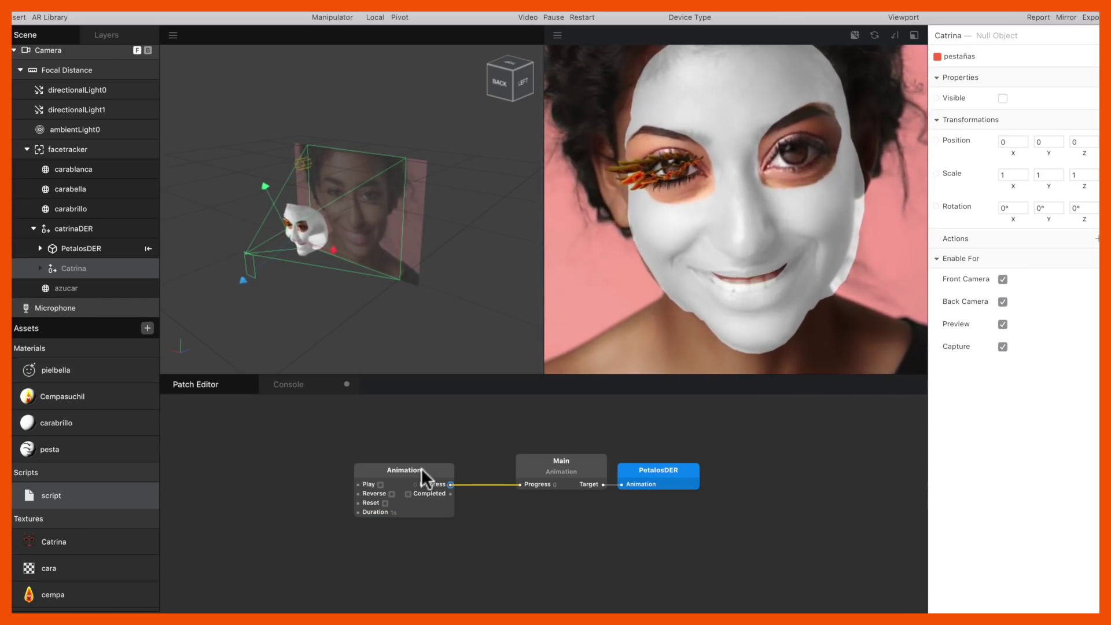
pyautogui.moveTo(421, 468); pyautogui.dragTo(466, 467)
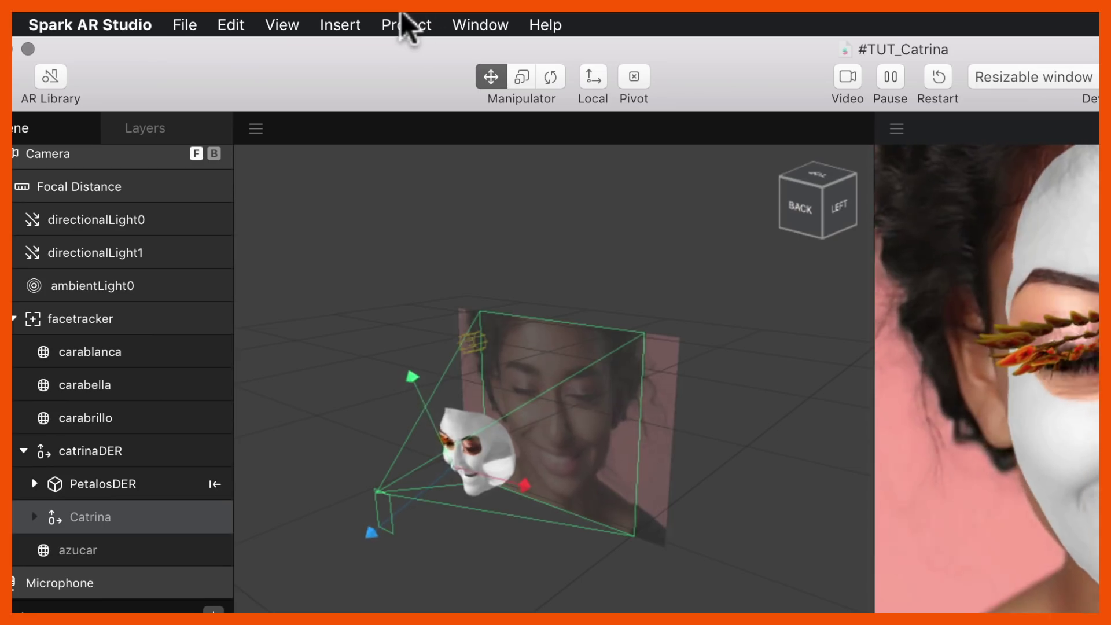
# - Add the JavaScript <-> Patch Editor Bridging capability to the project properties
pyautogui.click(400, 11)
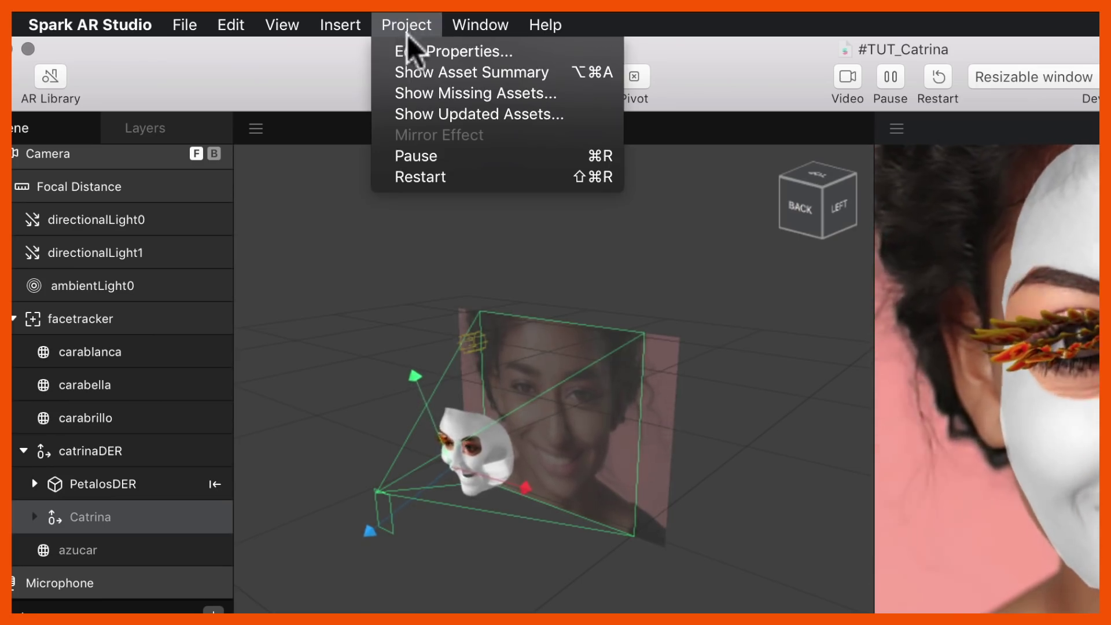
pyautogui.click(411, 49)
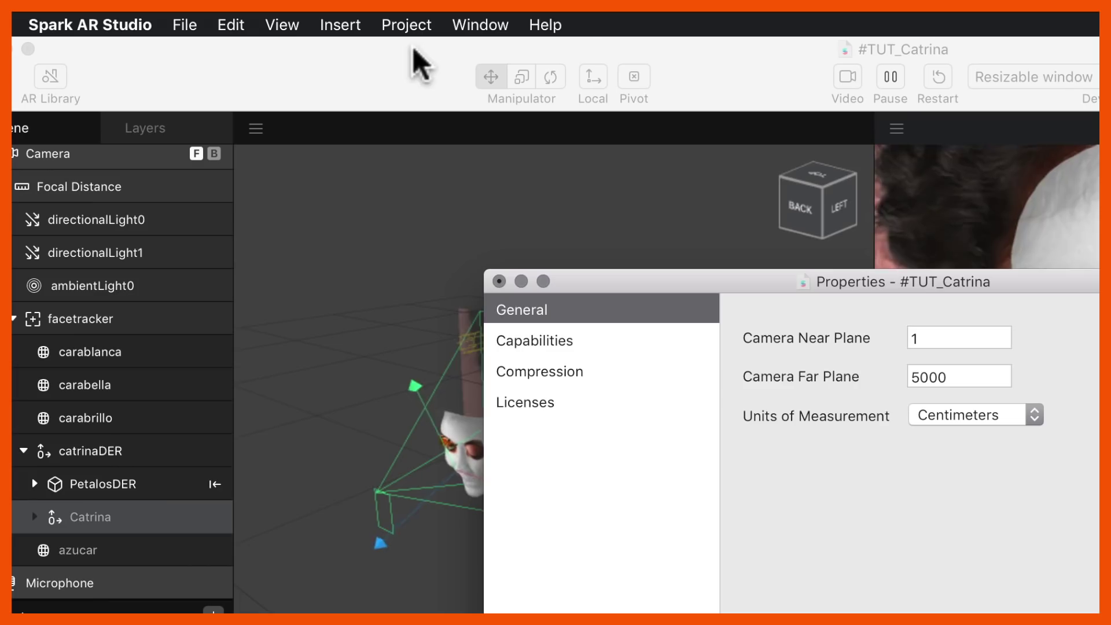
pyautogui.click(526, 340)
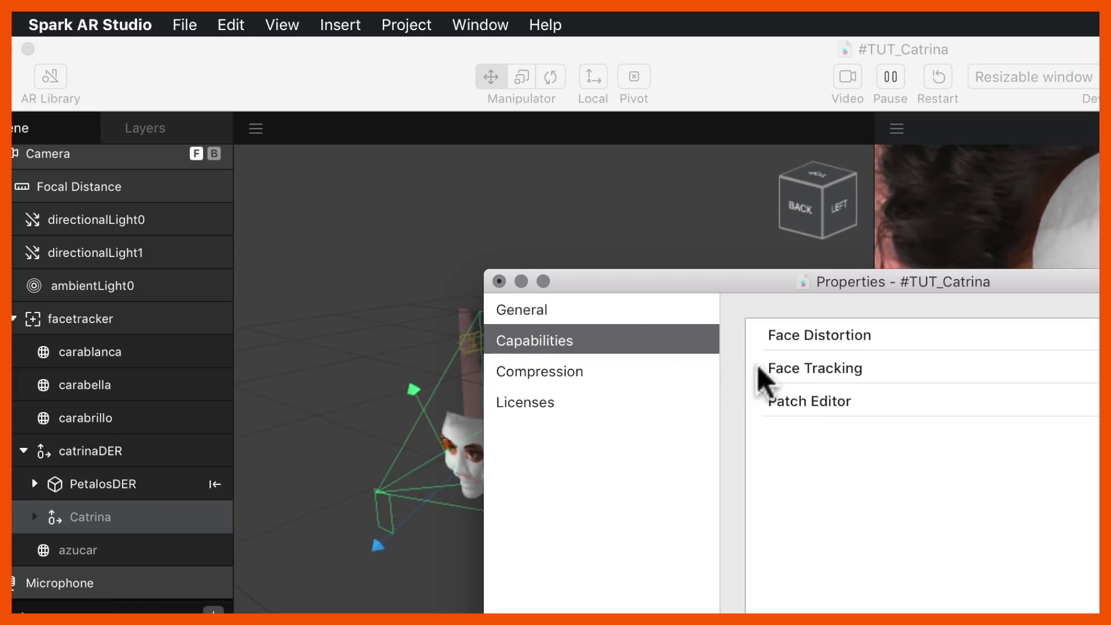
pyautogui.click(784, 399)
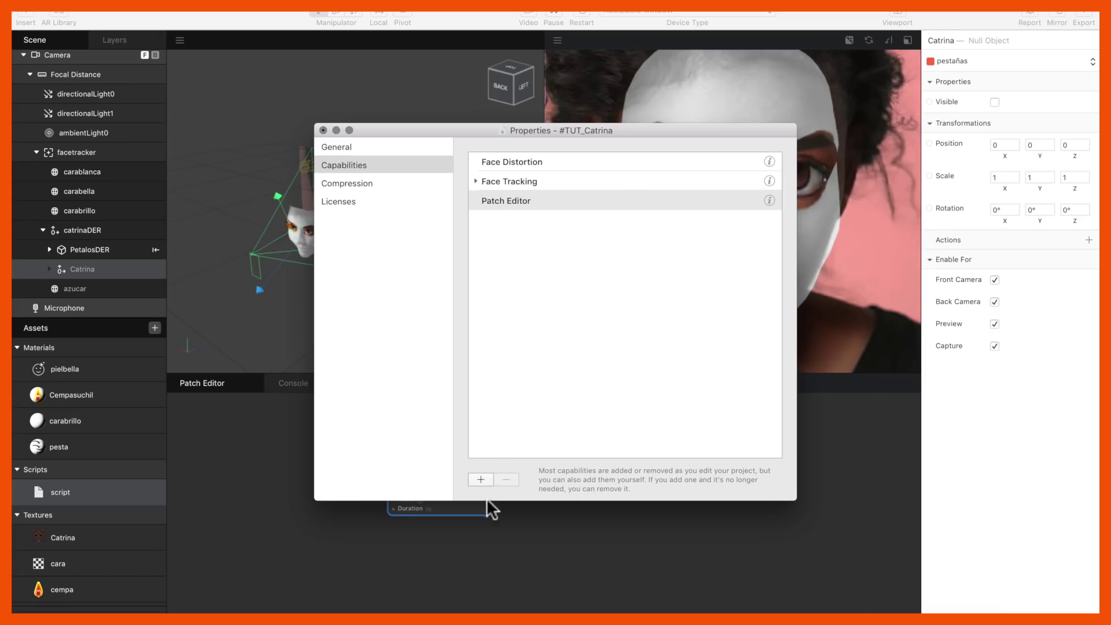
pyautogui.click(481, 480)
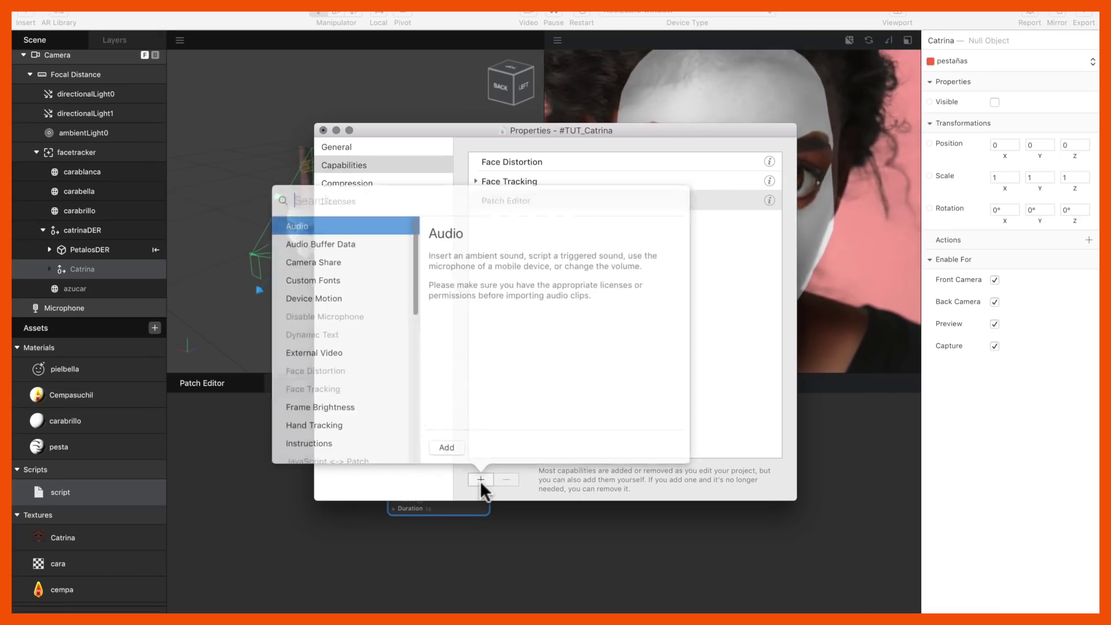
pyautogui.write('jav')
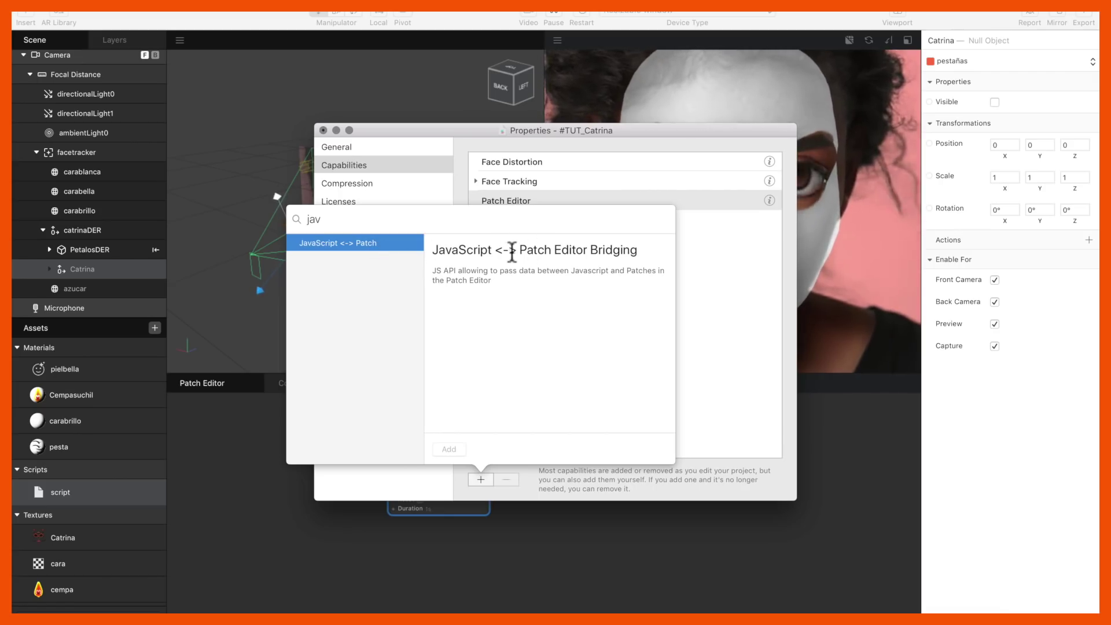
pyautogui.click(731, 282)
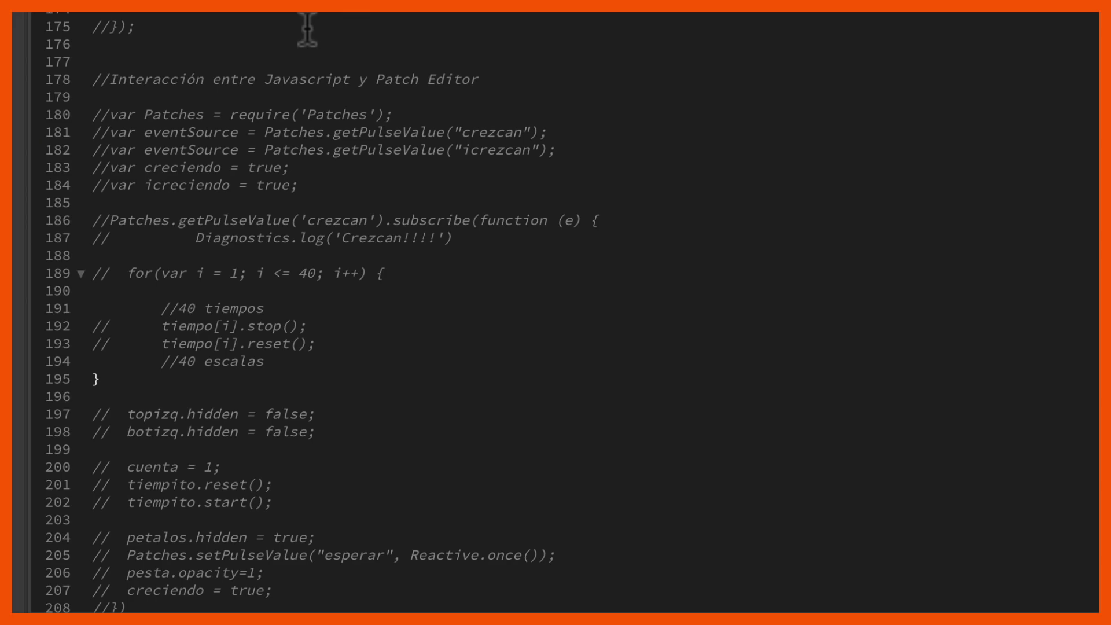
# - Uncomment the var Patches = require('Patches') declaration in the script's Javascript and Patch Editor interaction section
pyautogui.press('BackSpace')
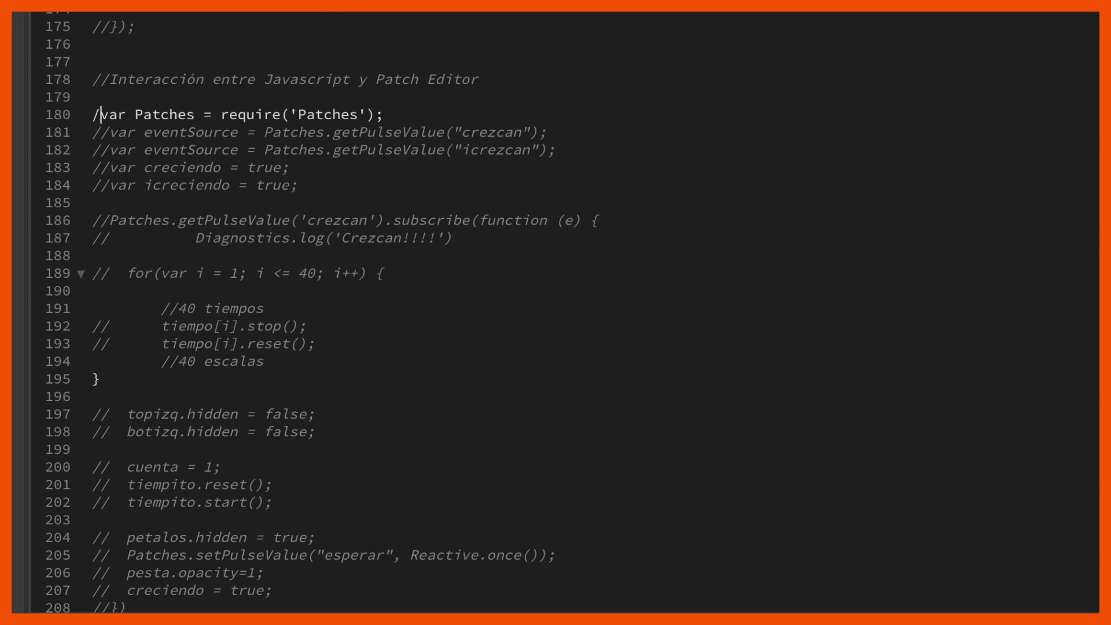
pyautogui.press('BackSpace')
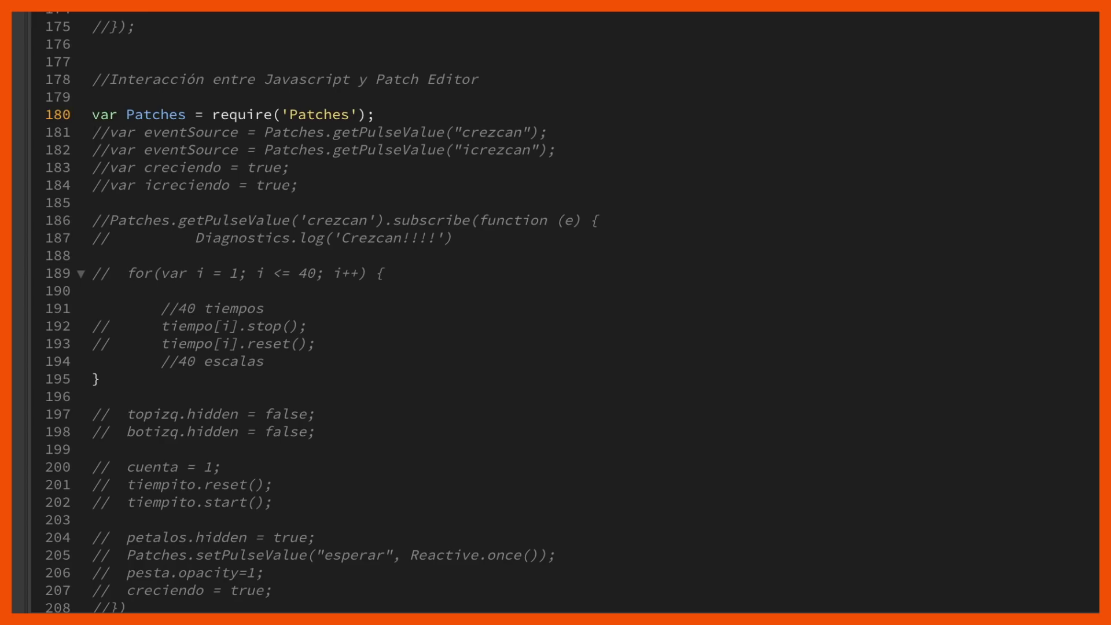
# - Switch to Spark AR Studio, check the JavaScript <-> Patch Editor Bridging capability, and close the project properties
pyautogui.press('super+Tab')
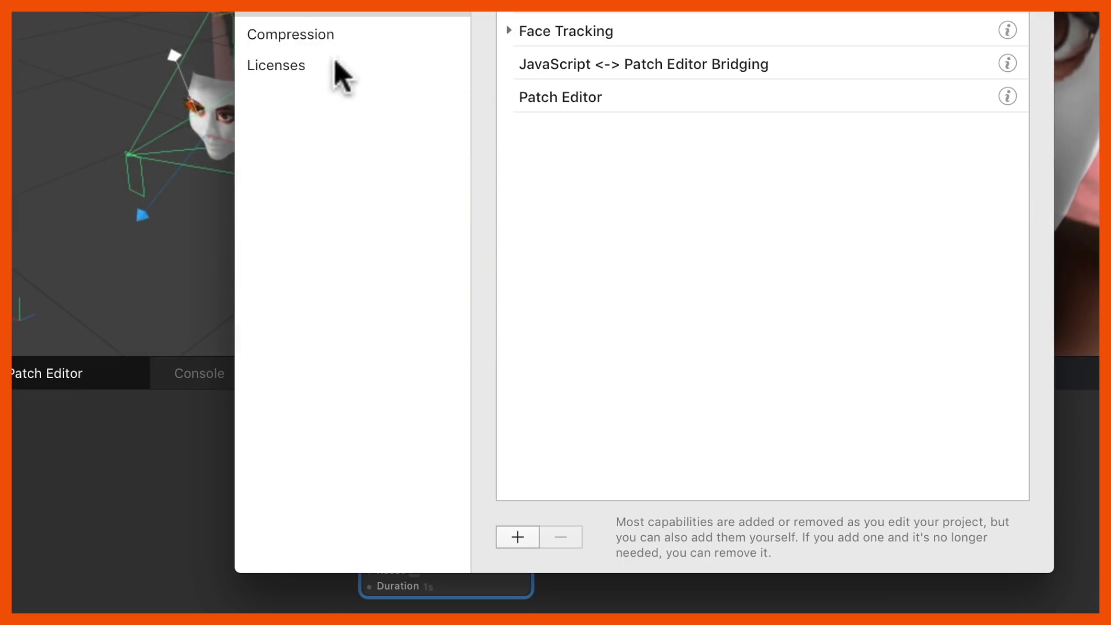
pyautogui.click(559, 60)
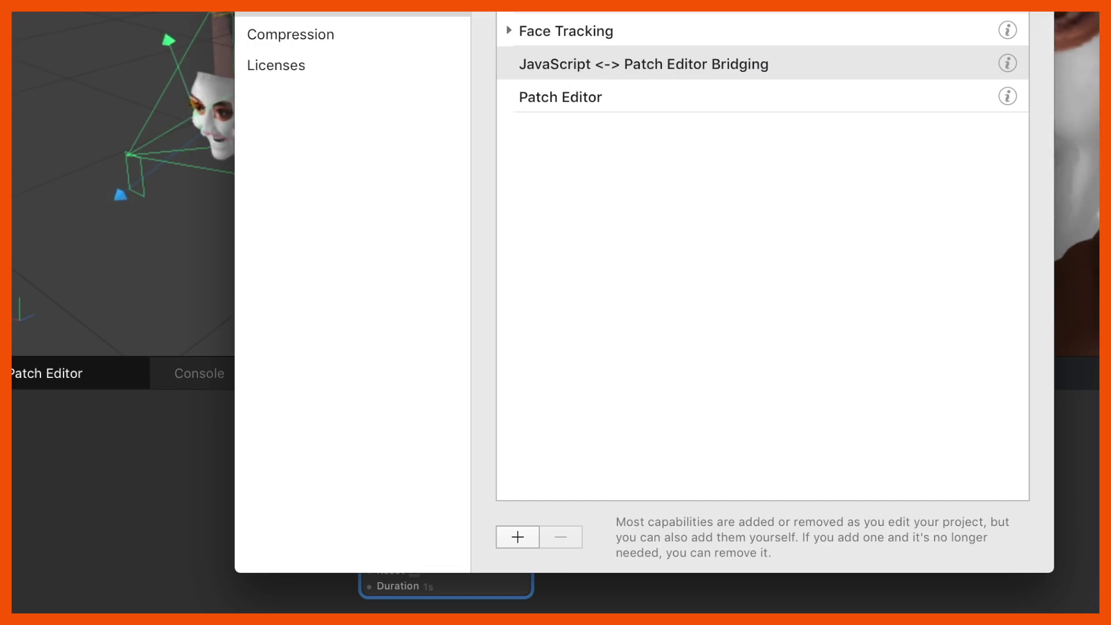
pyautogui.press('Escape')
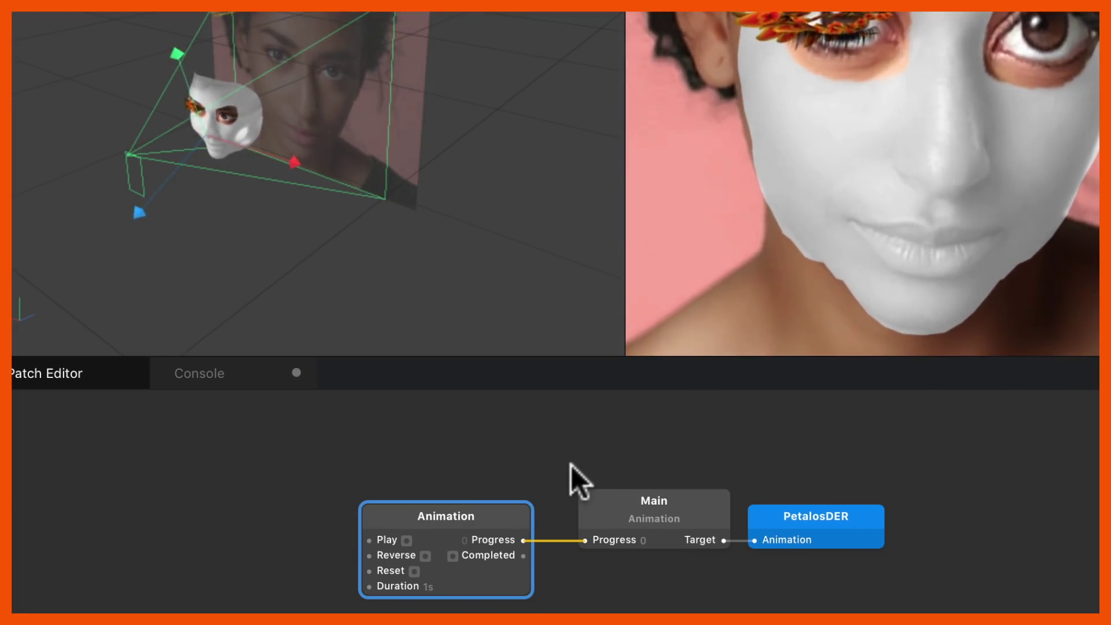
# - Switch to the script and uncomment the opening line of the FaceGestures.hasLeftEyeClosed(face) subscription
pyautogui.press('super+Tab')
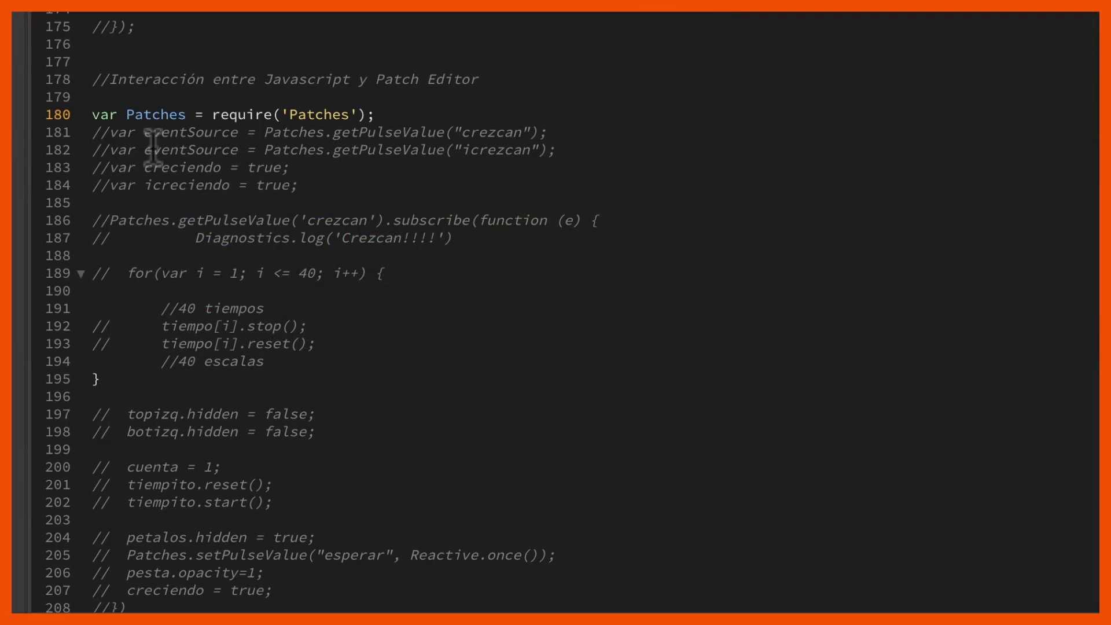
pyautogui.scroll(-15, 153, 148)
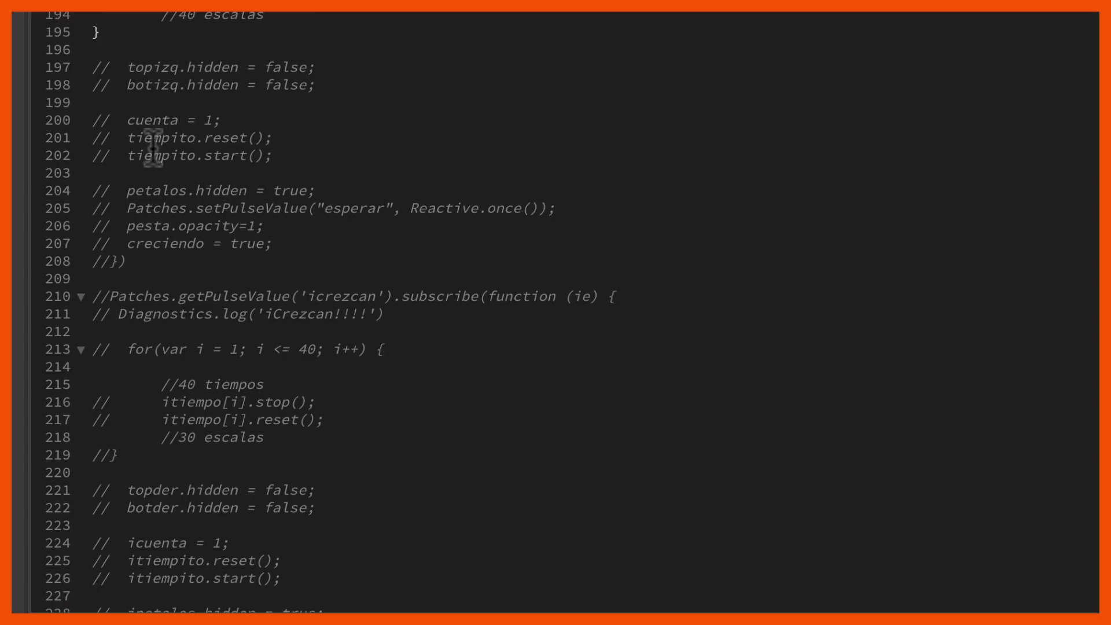
pyautogui.scroll(-4, 153, 148)
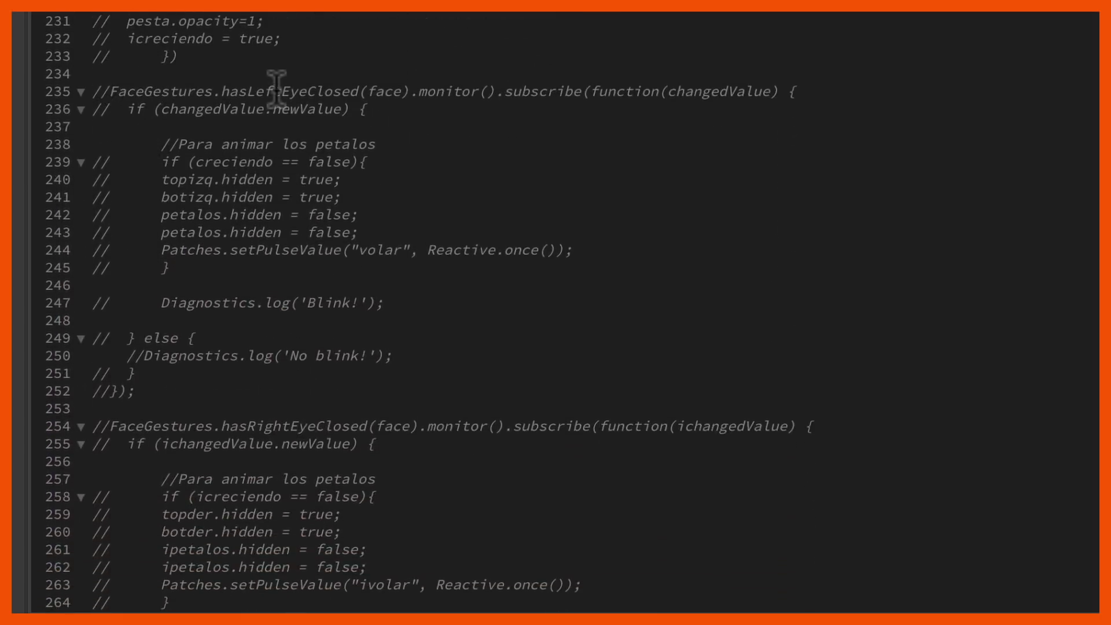
pyautogui.click(110, 91)
pyautogui.press('BackSpace')
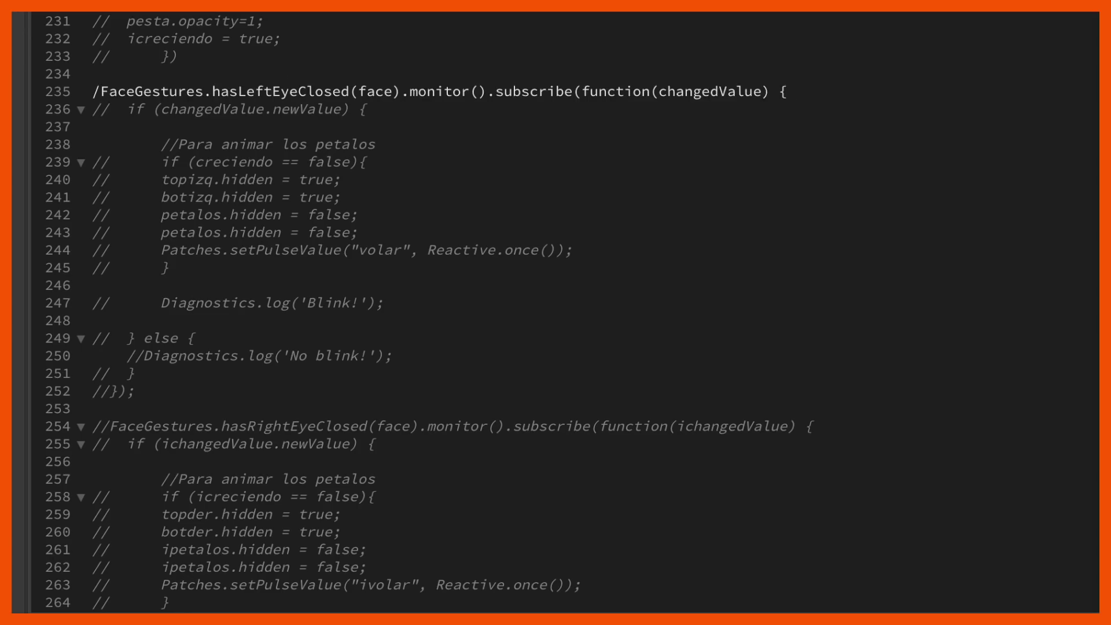
pyautogui.press('BackSpace')
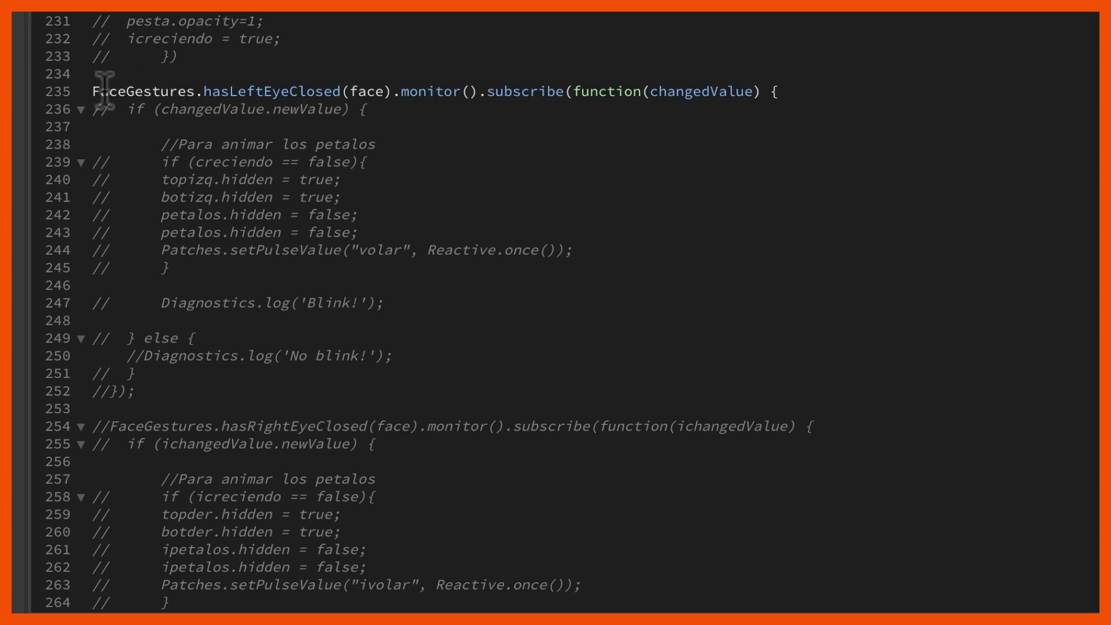
pyautogui.moveTo(92, 91); pyautogui.dragTo(752, 91)
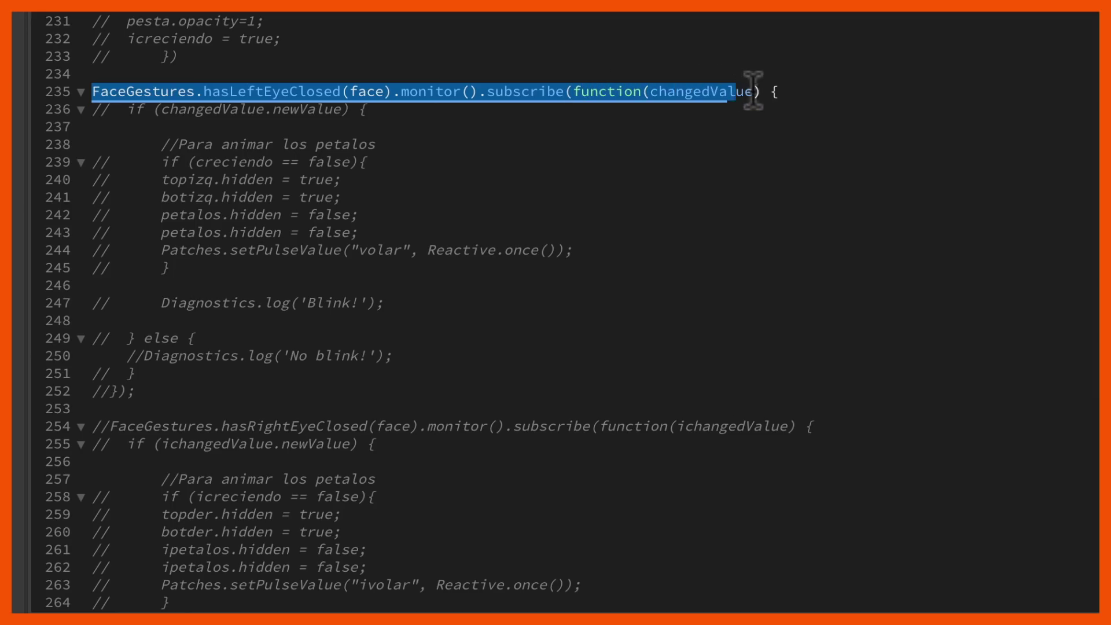
pyautogui.click(193, 127)
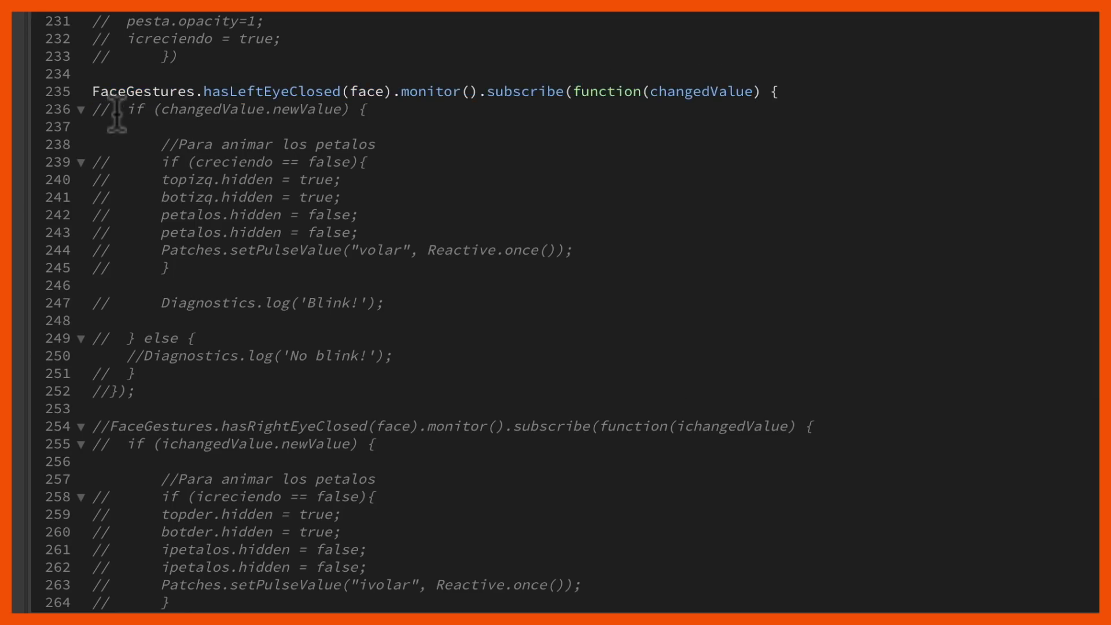
# - Uncomment the left-eye handler's changedValue.newValue and creciendo == false conditions, the topizq and botizq hidden lines, and the first petalos.hidden line
pyautogui.press('BackSpace')
pyautogui.press('BackSpace')
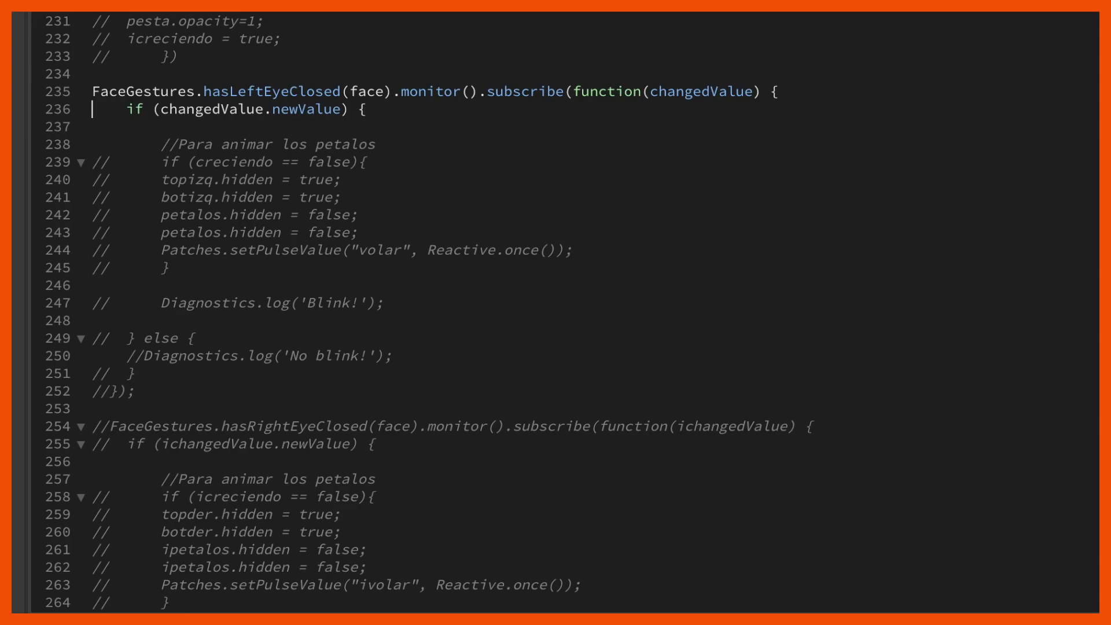
pyautogui.press('BackSpace')
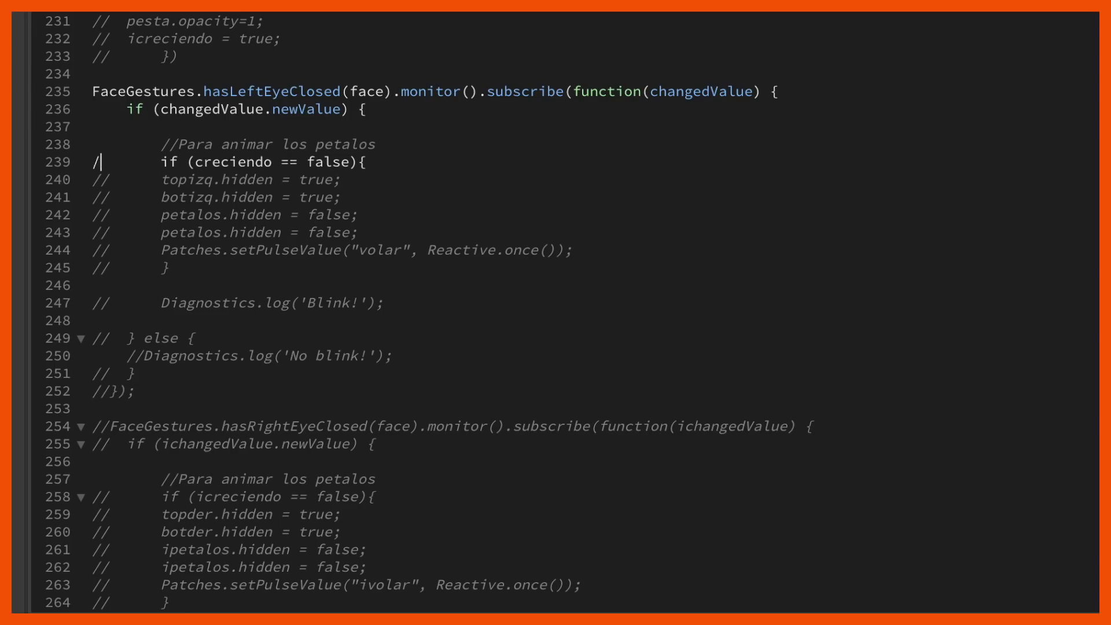
pyautogui.moveTo(163, 165); pyautogui.dragTo(382, 162)
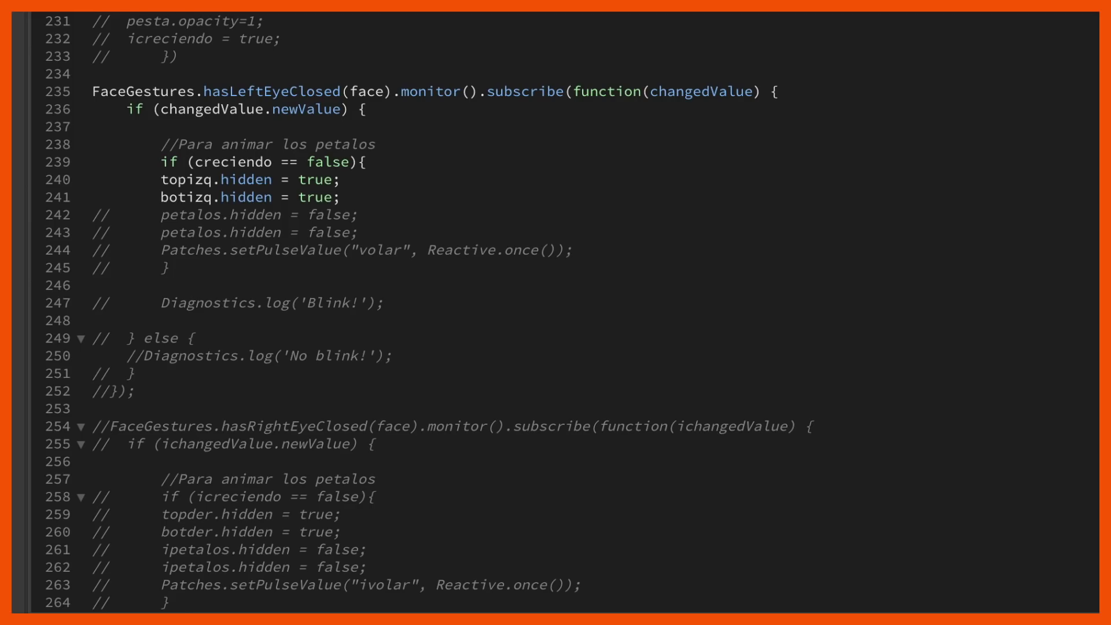
pyautogui.press('BackSpace')
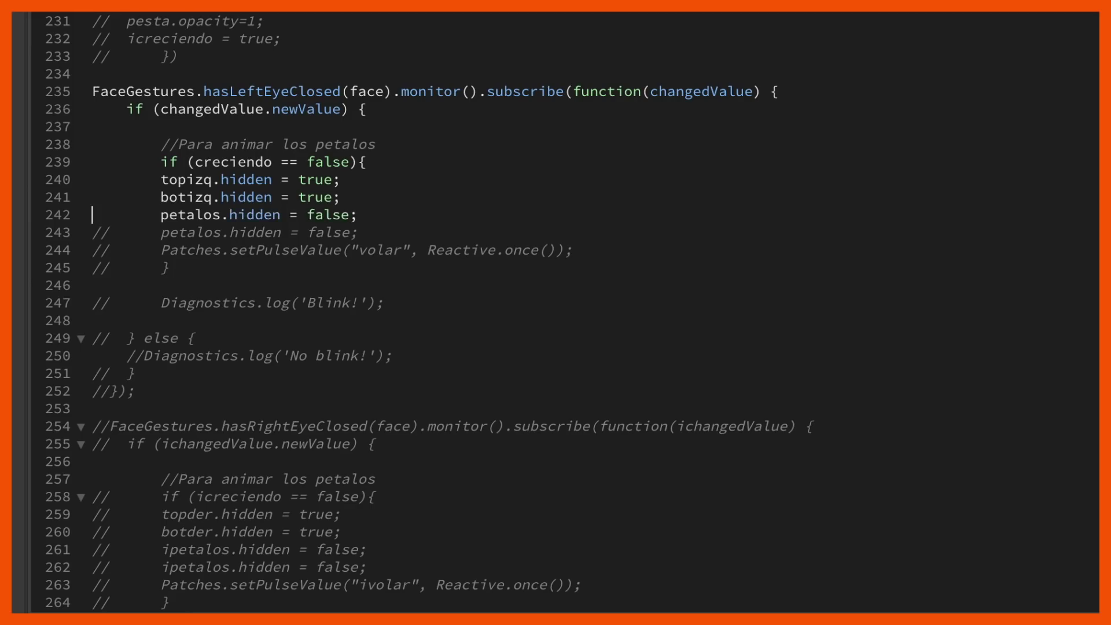
# - Delete the duplicate petalos.hidden line in the left-eye handler and uncomment Patches.setPulseValue("volar", Reactive.once()) with its closing brace
pyautogui.hotkey('shift', 'Down')
pyautogui.press('BackSpace')
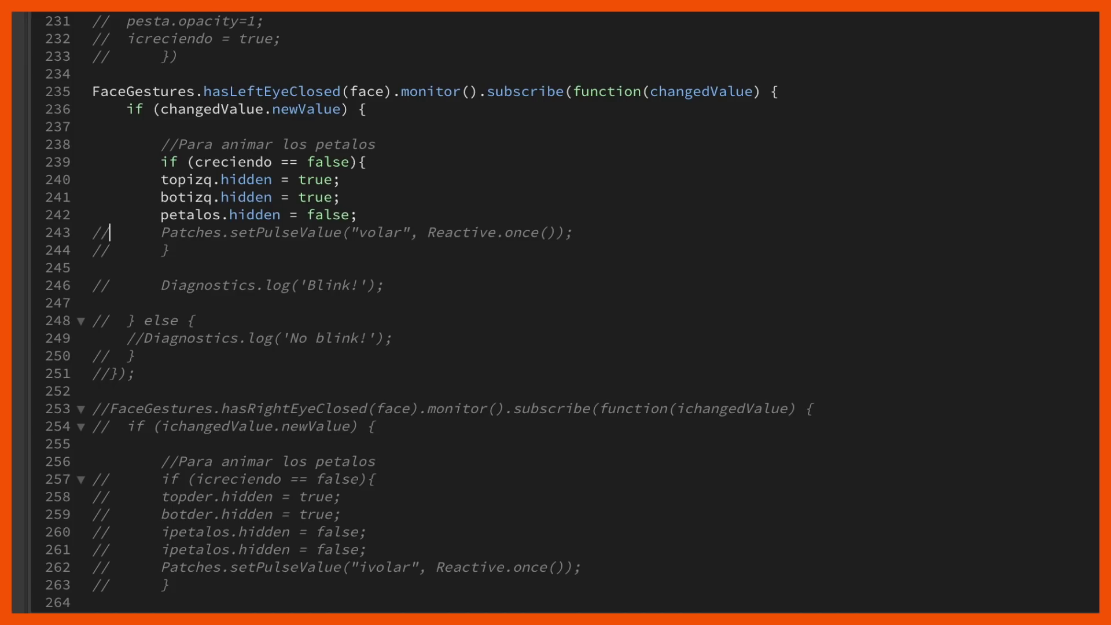
pyautogui.press('BackSpace')
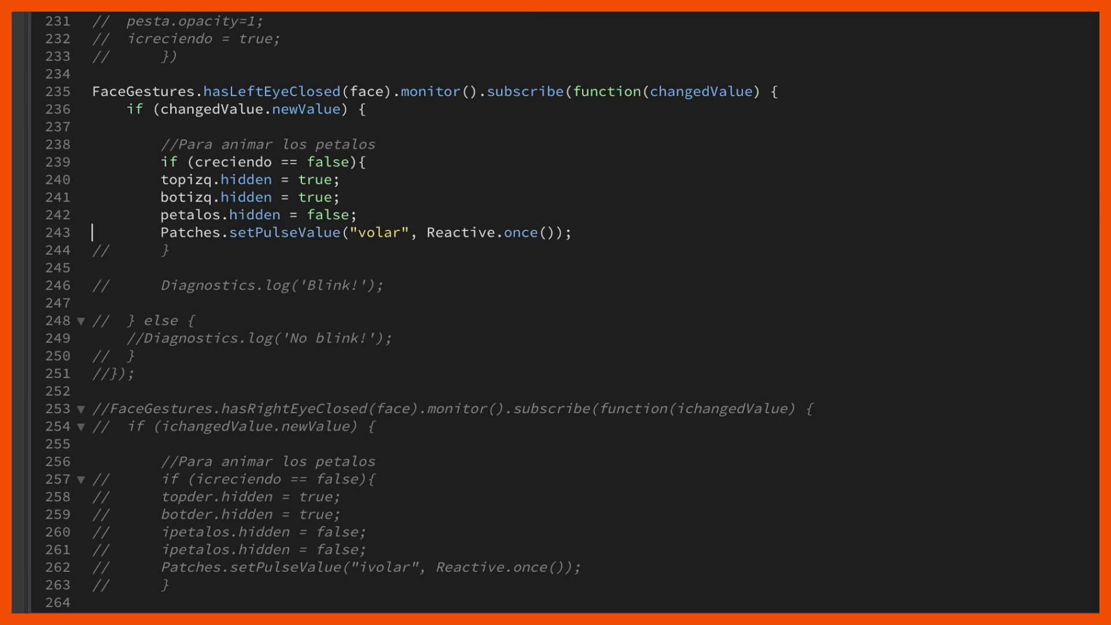
pyautogui.moveTo(256, 233); pyautogui.dragTo(290, 233)
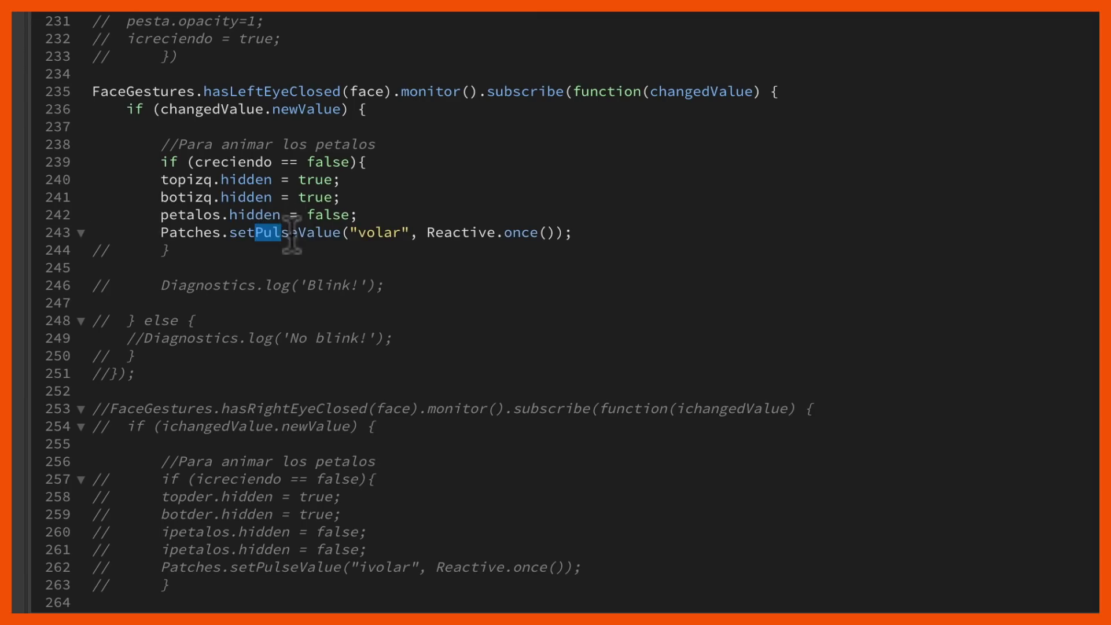
pyautogui.moveTo(359, 233); pyautogui.dragTo(405, 233)
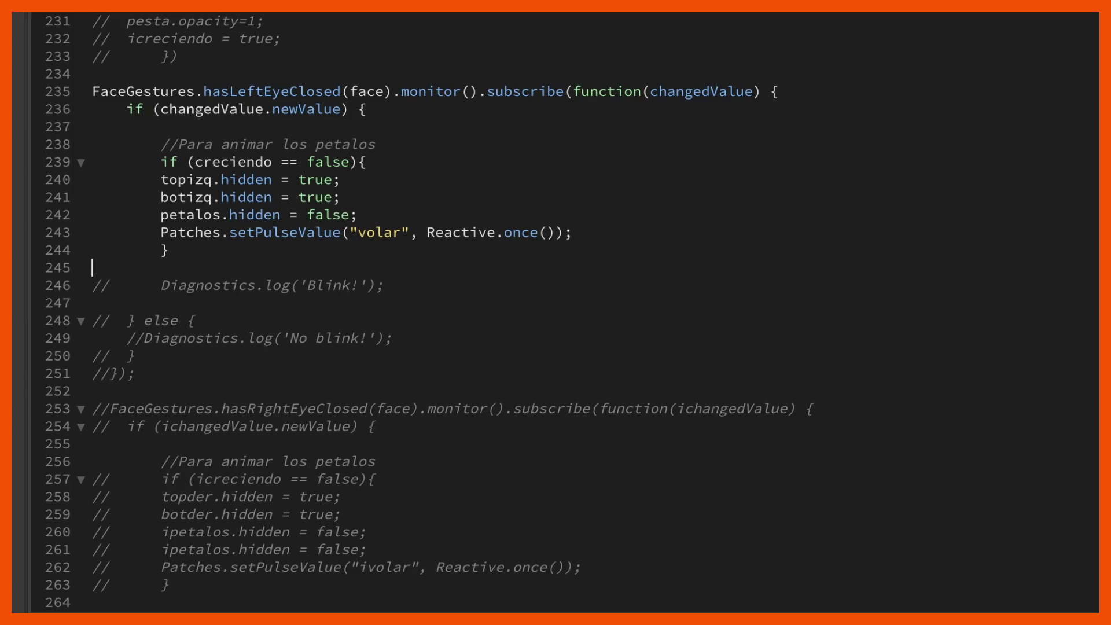
# - Uncomment the 'Blink!' log, the else branch with its 'No blink!' log, and the closing lines of the left-eye handler
pyautogui.press('BackSpace')
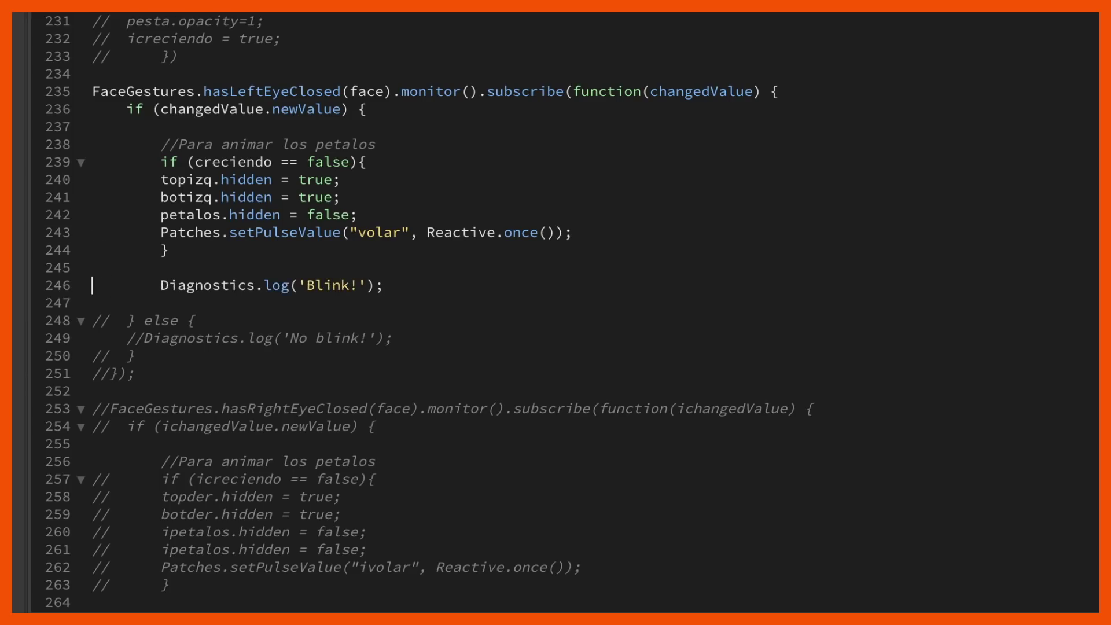
pyautogui.moveTo(323, 290); pyautogui.dragTo(358, 289)
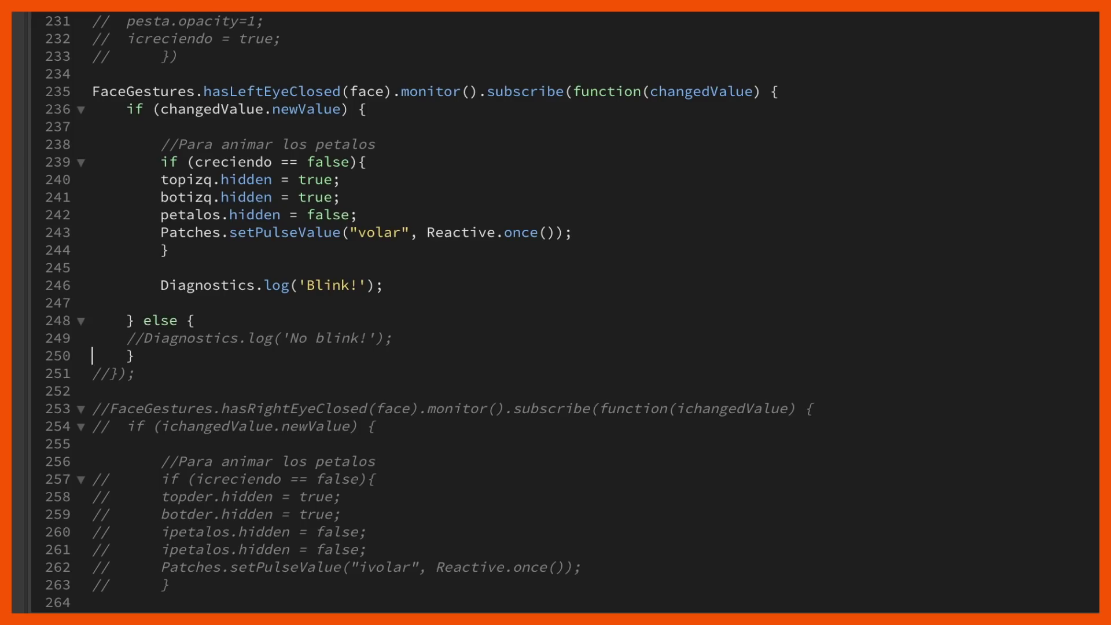
pyautogui.press('BackSpace')
pyautogui.press('BackSpace')
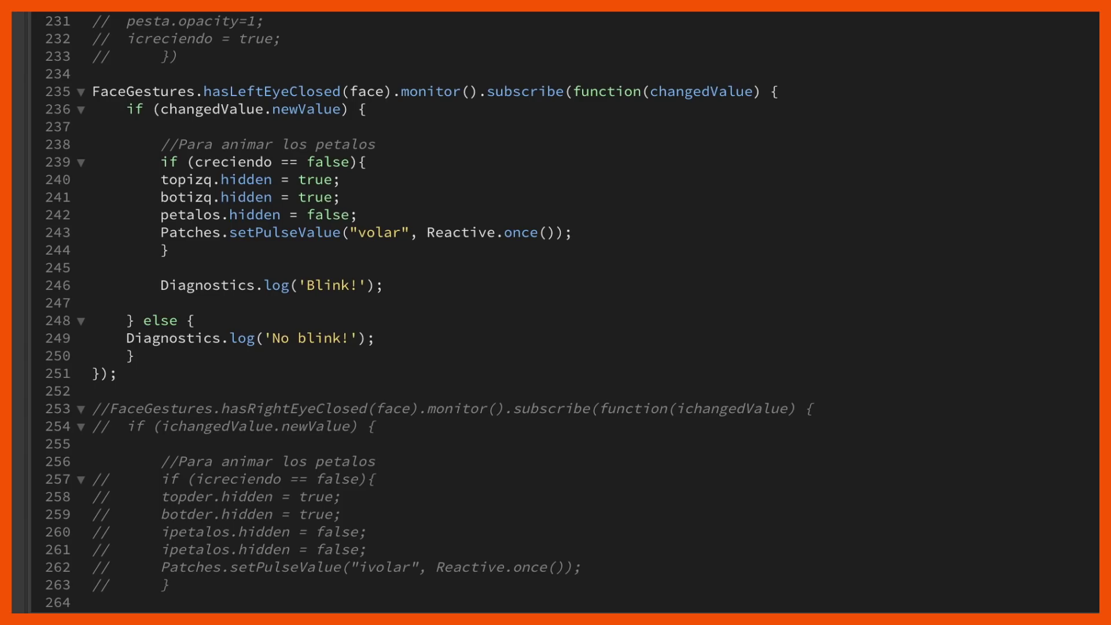
# - Switch to Spark AR Studio, select the script asset, and view the variable types available for From Script
pyautogui.press('super+Tab')
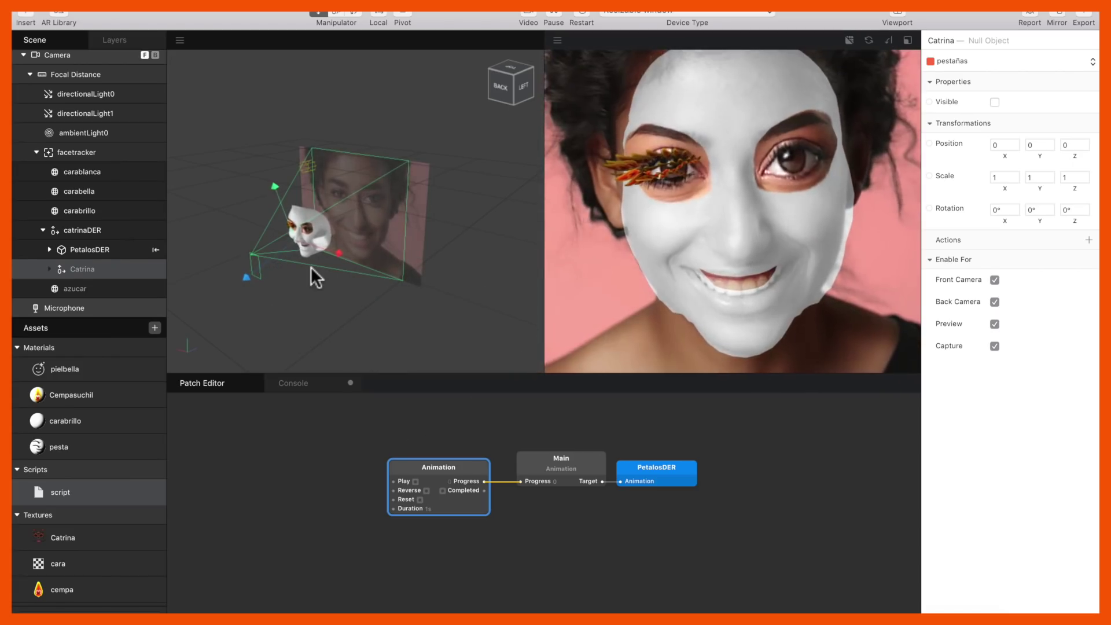
pyautogui.click(71, 369)
pyautogui.click(72, 413)
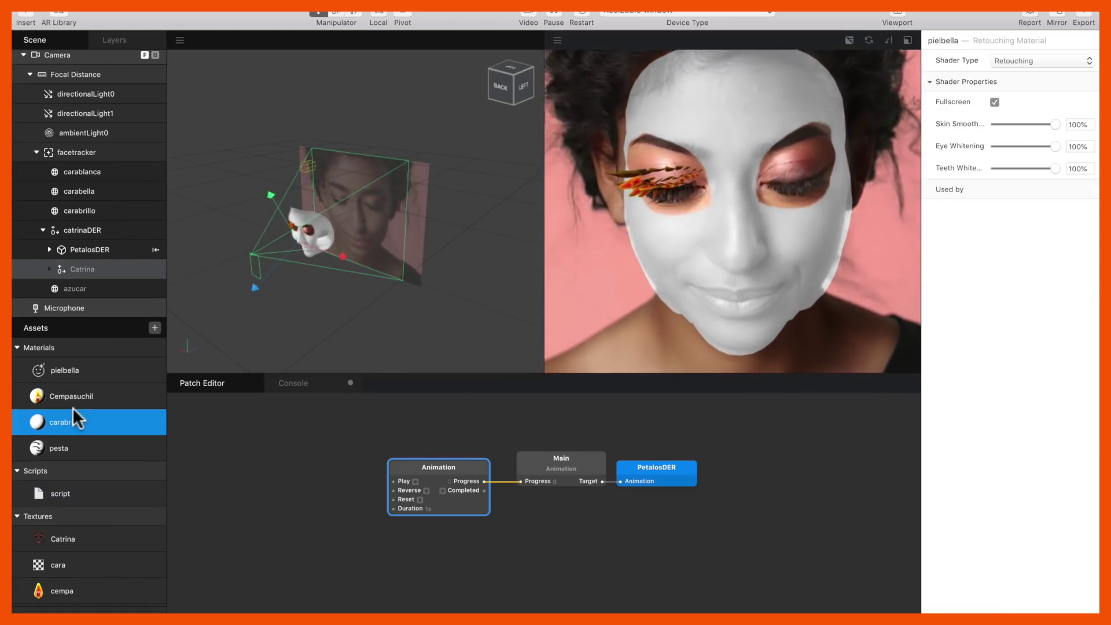
pyautogui.click(71, 440)
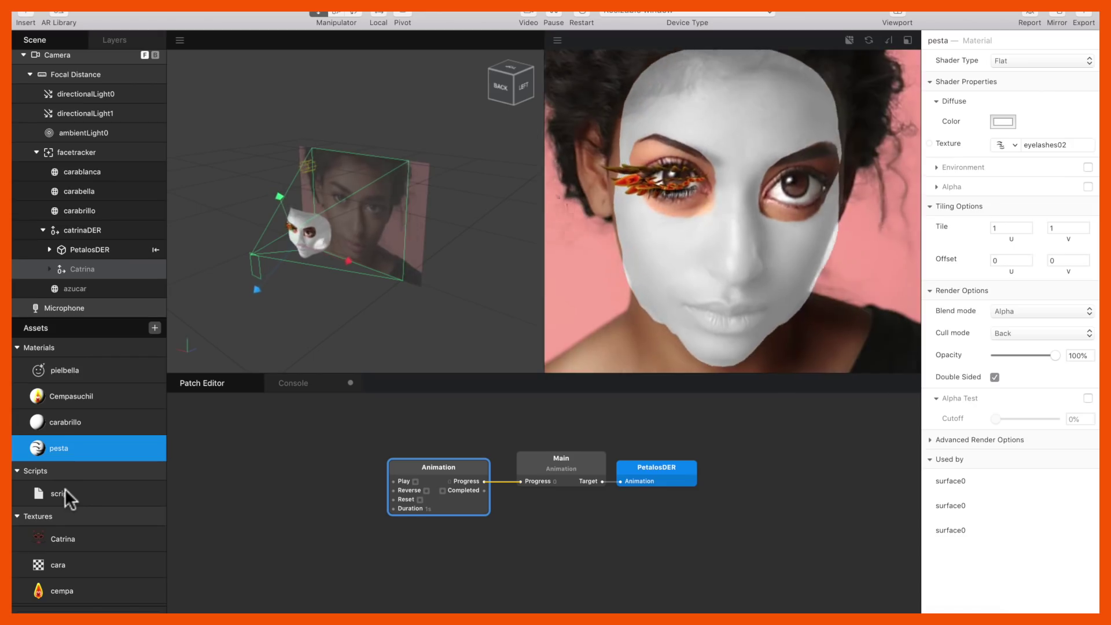
pyautogui.click(65, 492)
pyautogui.click(1088, 120)
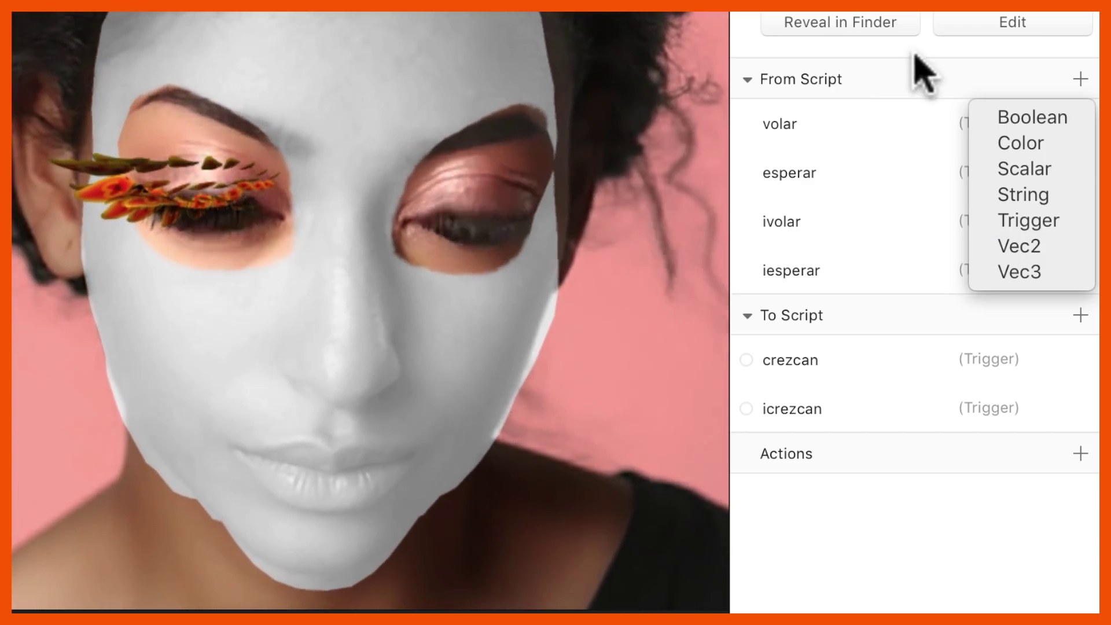
pyautogui.click(919, 75)
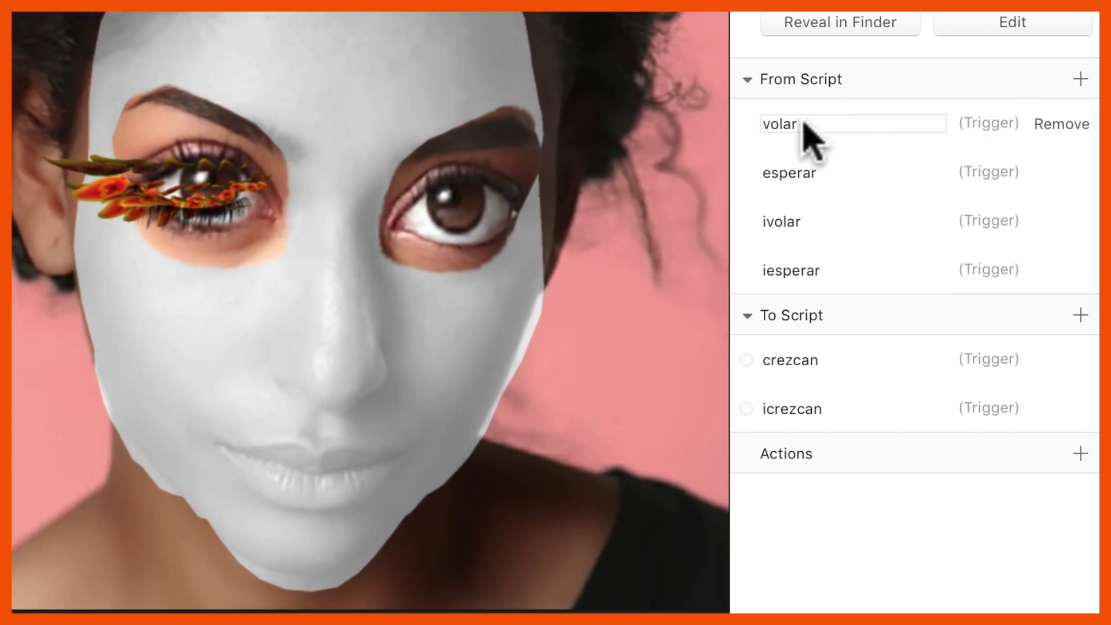
# - Examine the script's From Script and To Script trigger variables and compare their names with those used in the code
pyautogui.doubleClick(782, 130)
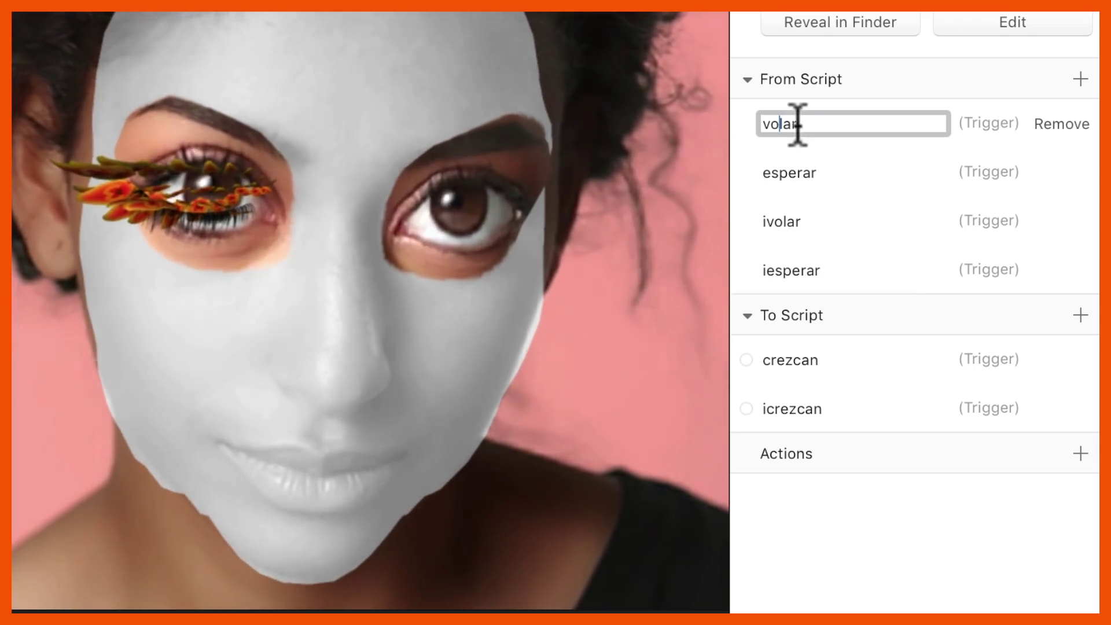
pyautogui.doubleClick(781, 173)
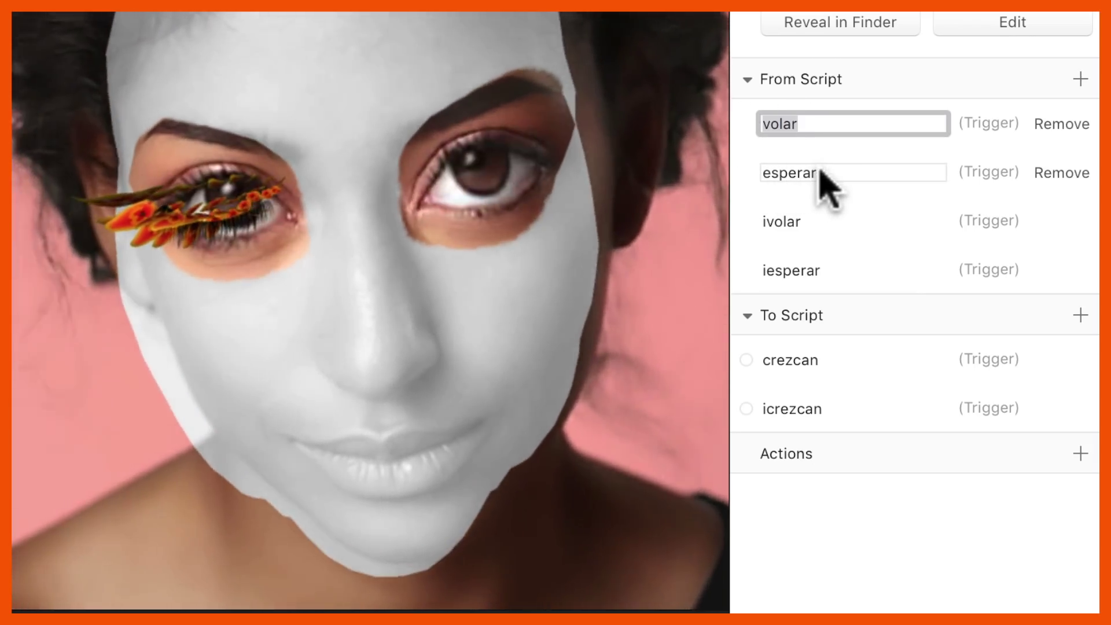
pyautogui.click(821, 173)
pyautogui.moveTo(825, 171); pyautogui.dragTo(756, 171)
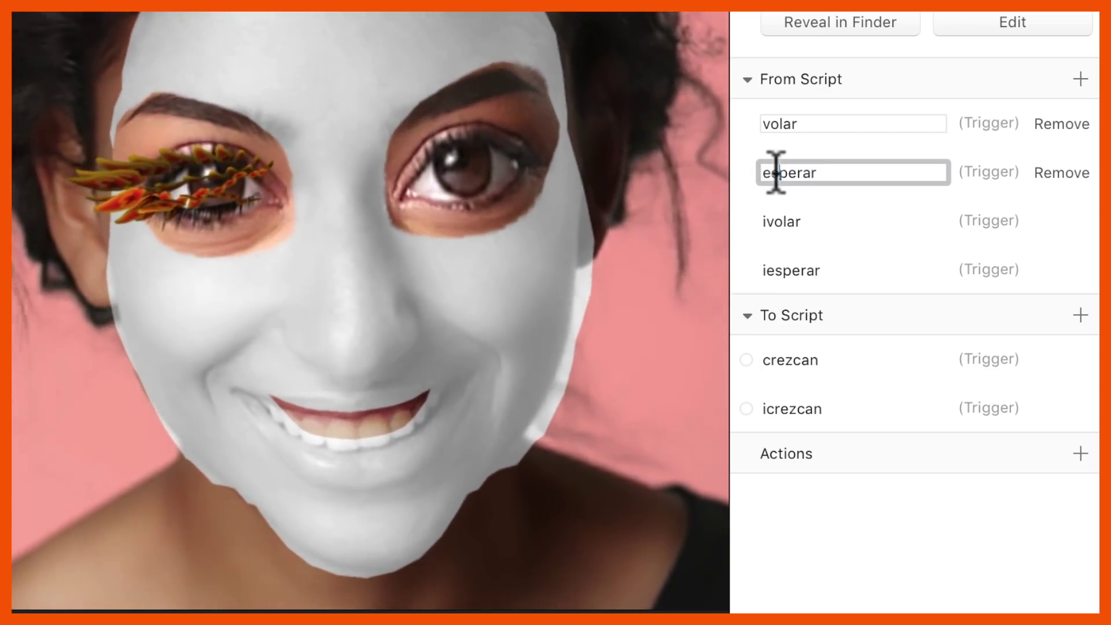
pyautogui.click(798, 123)
pyautogui.click(799, 169)
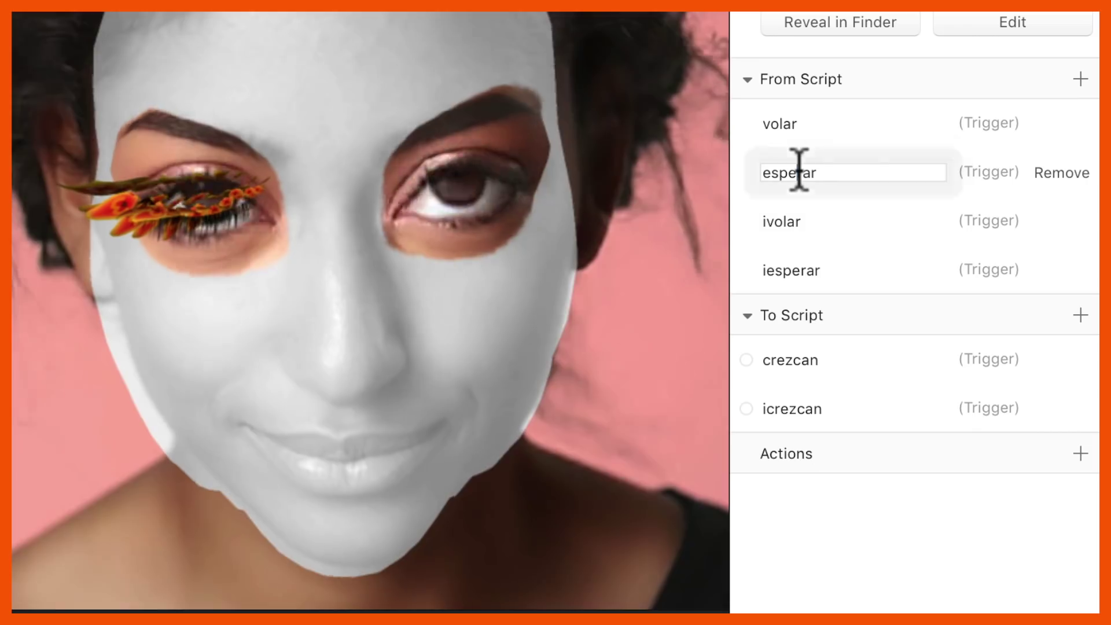
pyautogui.click(787, 221)
pyautogui.click(791, 271)
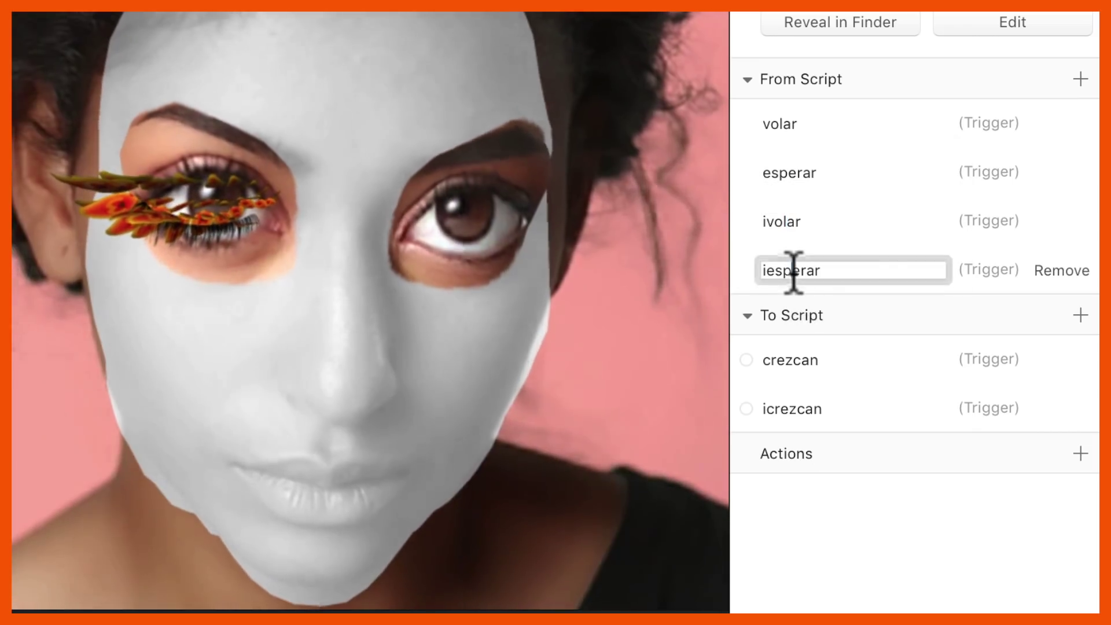
pyautogui.click(784, 360)
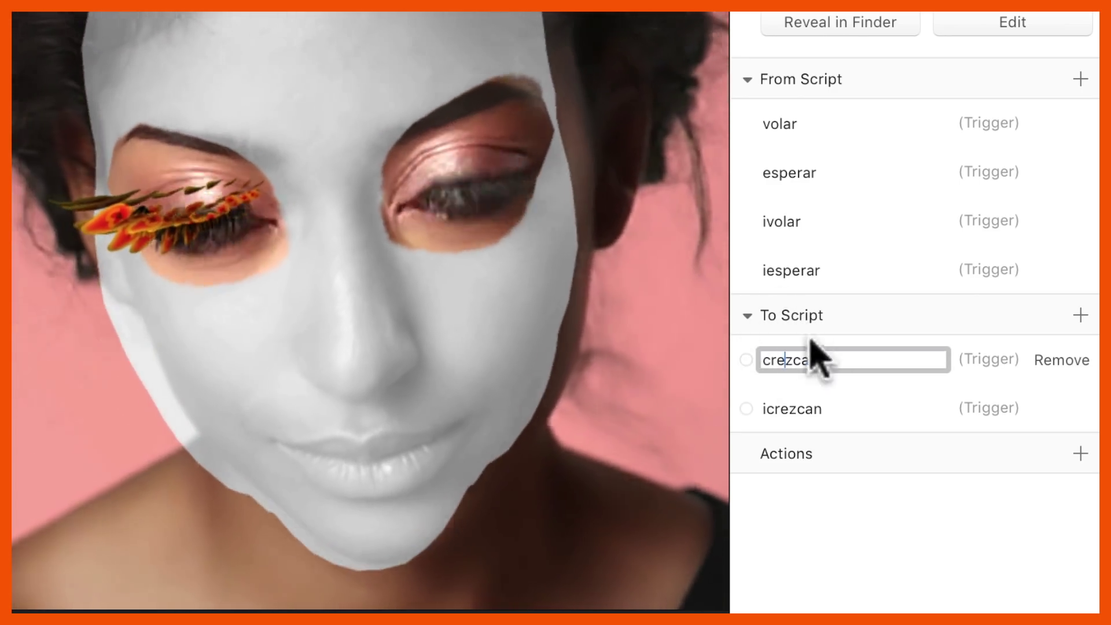
pyautogui.click(746, 359)
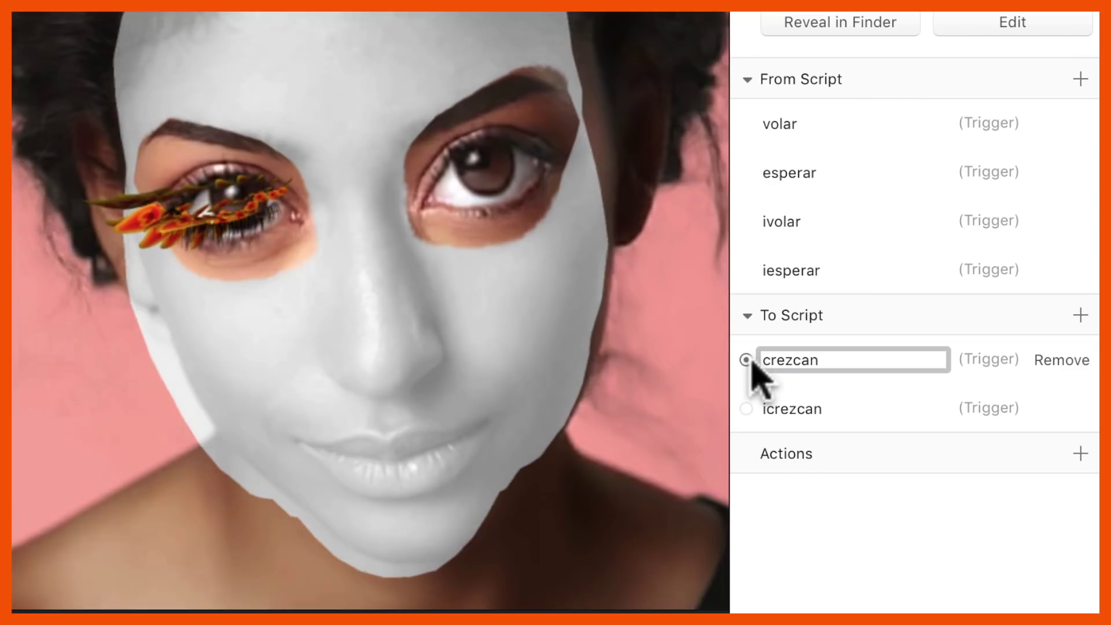
pyautogui.click(781, 407)
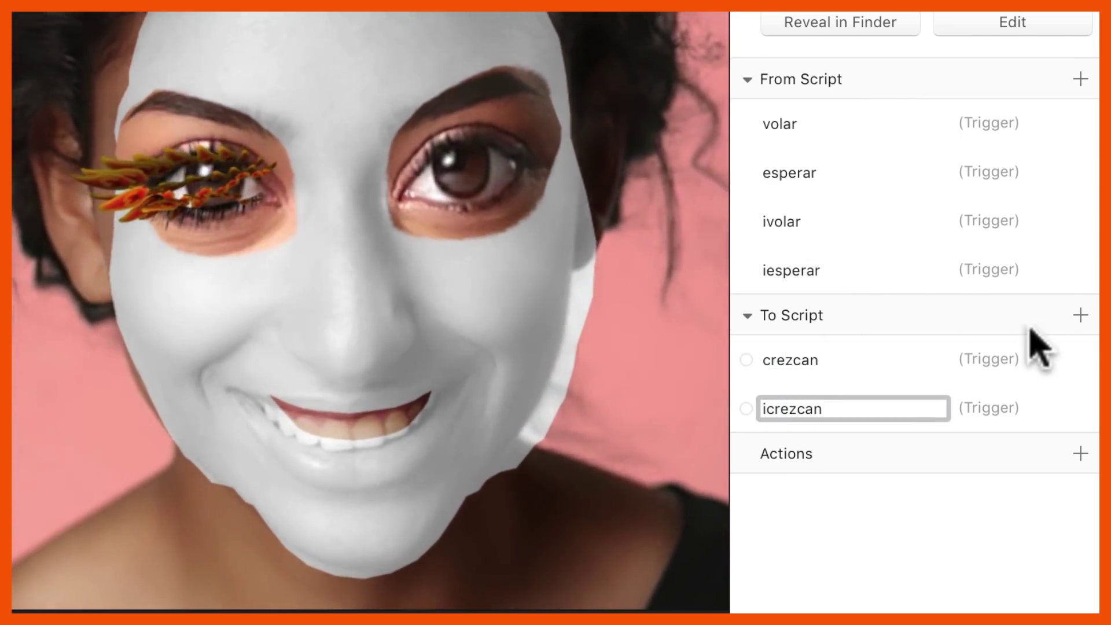
# - Add a trial Color variable to the script's To Script variables, edit its name, and remove it
pyautogui.click(1079, 315)
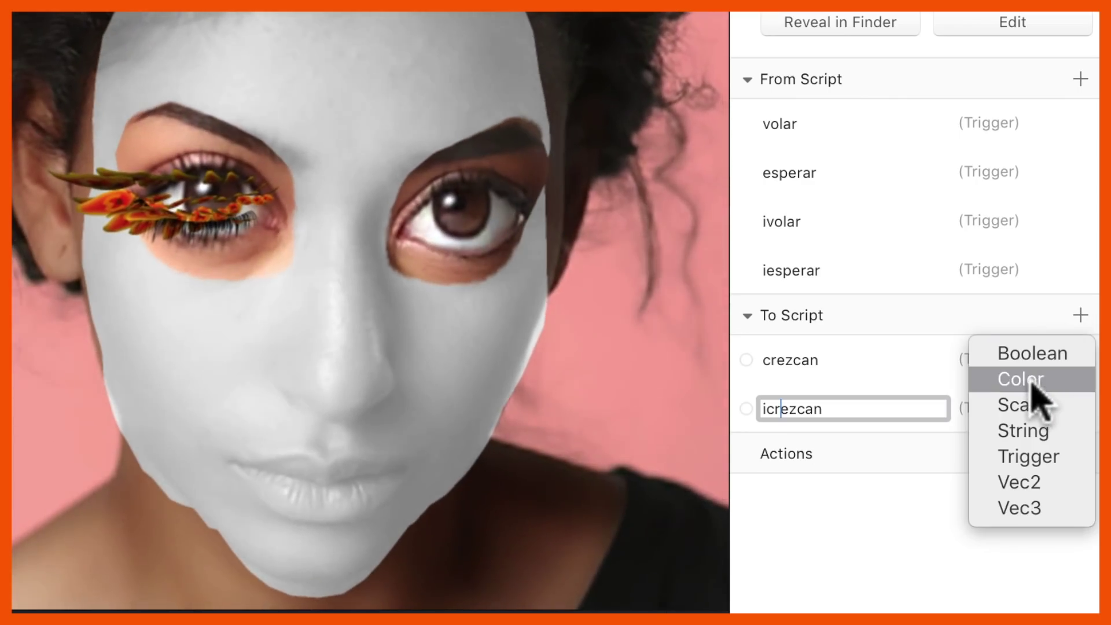
pyautogui.click(1032, 385)
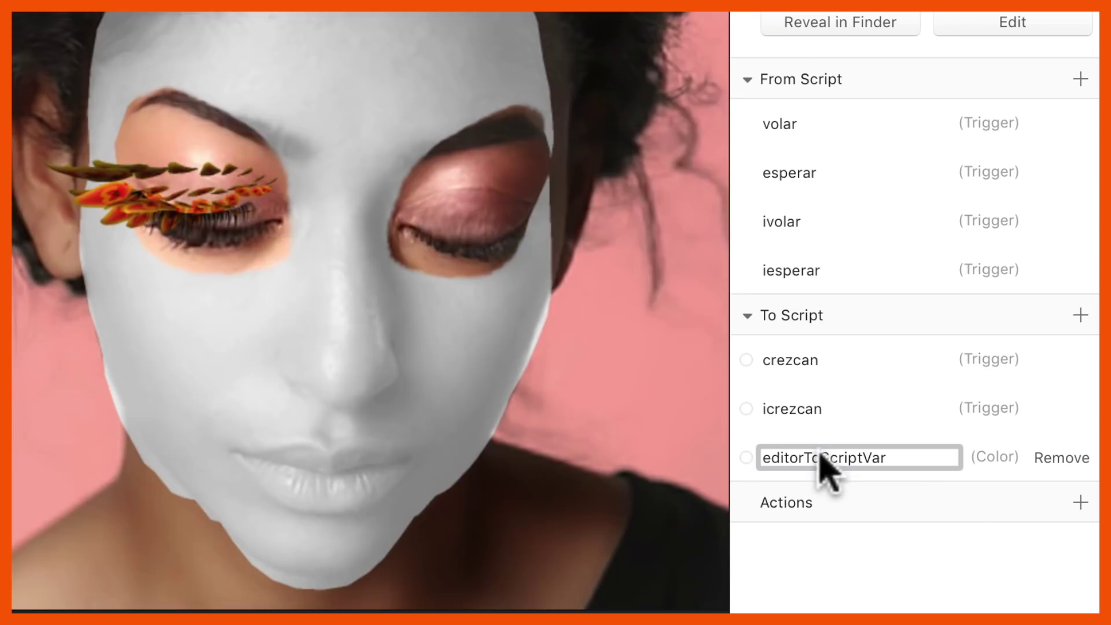
pyautogui.click(820, 457)
pyautogui.write('jjhgjhgjg')
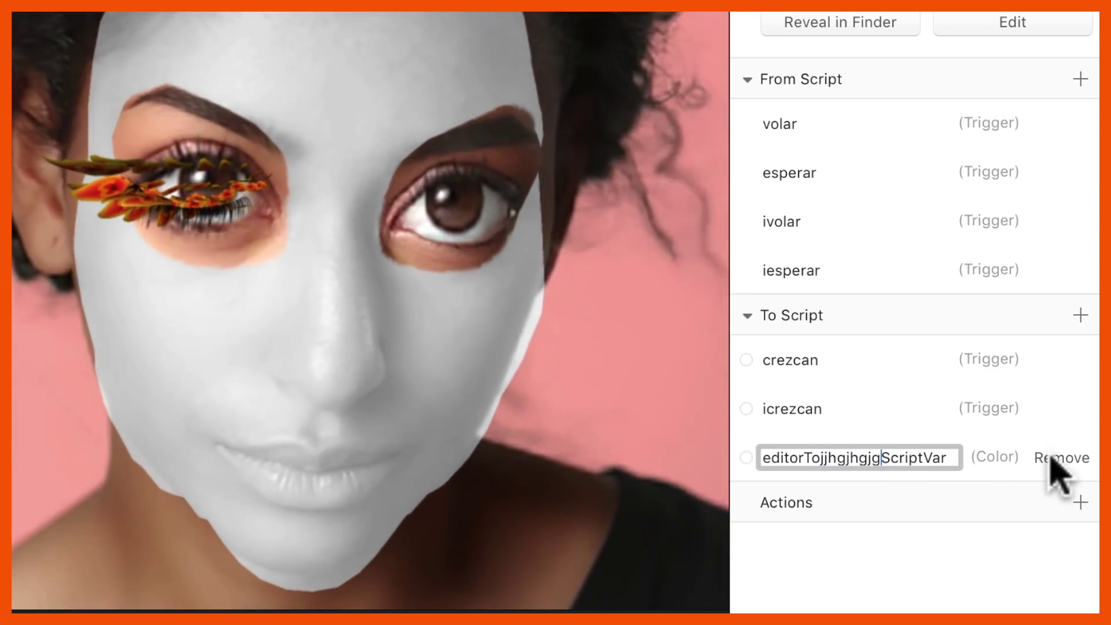
pyautogui.click(1051, 457)
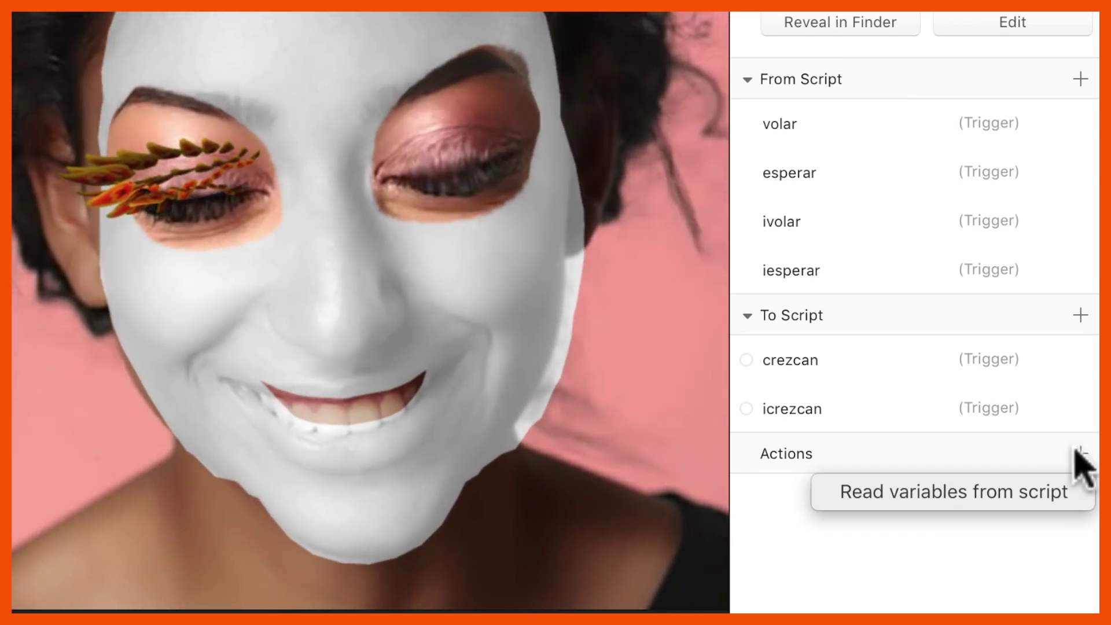
# - Place a Variables From Script patch ahead of the Animation patch and connect its volar output to the animation's Play input
pyautogui.click(878, 492)
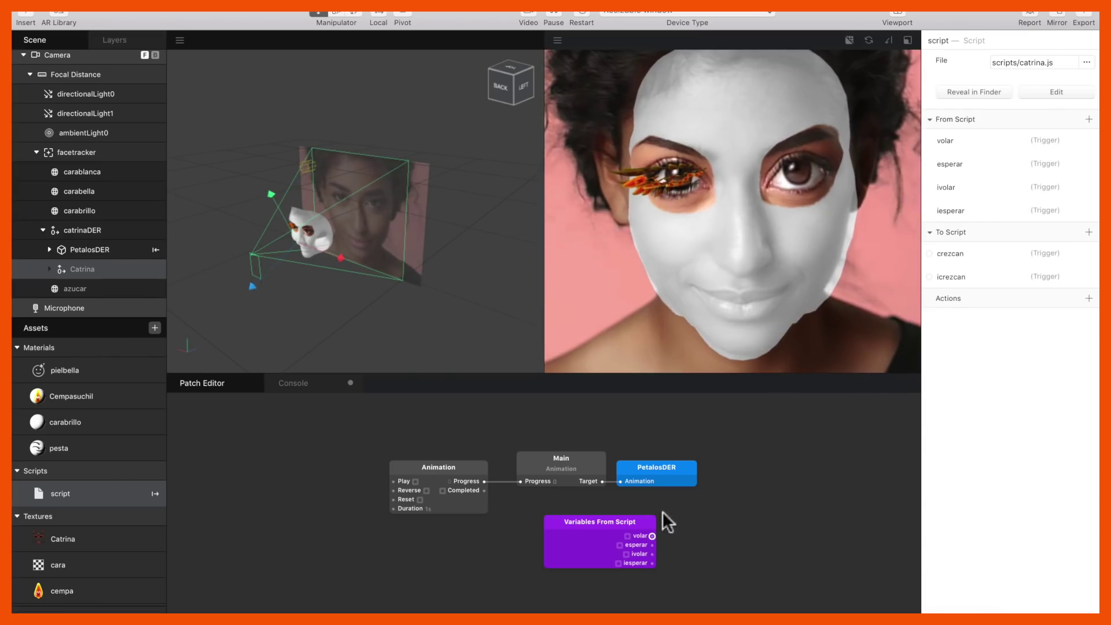
pyautogui.moveTo(637, 521); pyautogui.dragTo(299, 436)
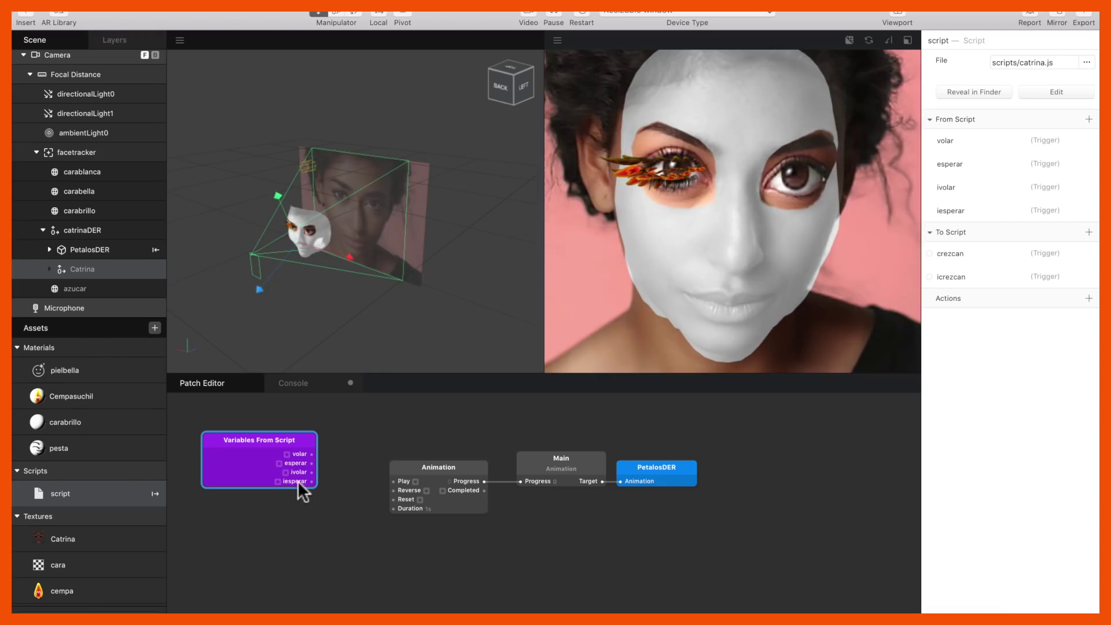
pyautogui.moveTo(297, 435); pyautogui.dragTo(278, 426)
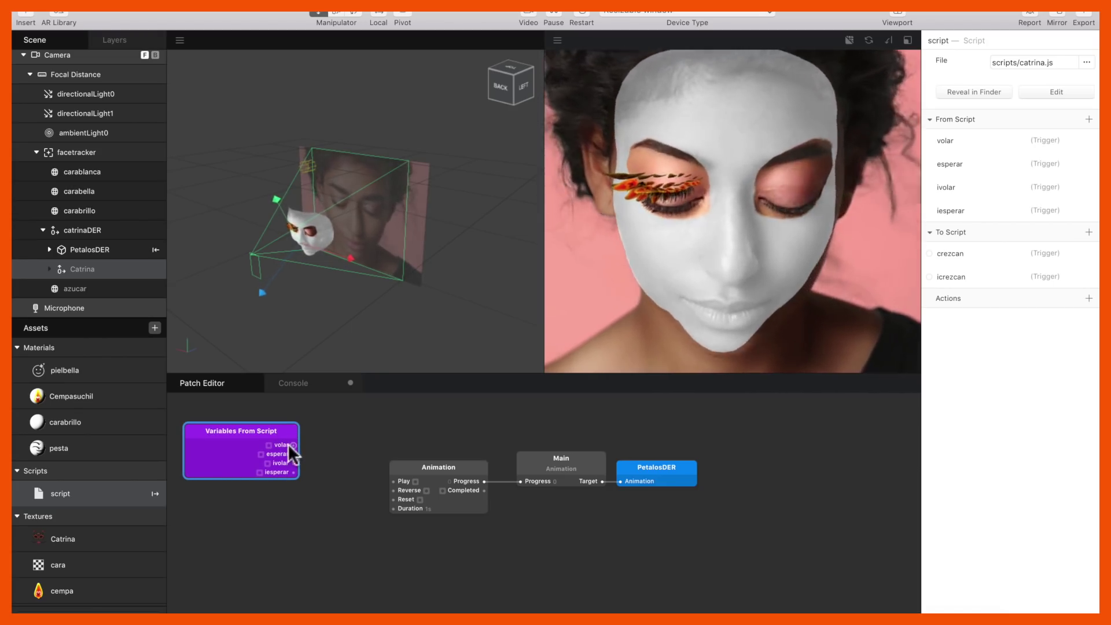
pyautogui.moveTo(279, 429); pyautogui.dragTo(393, 480)
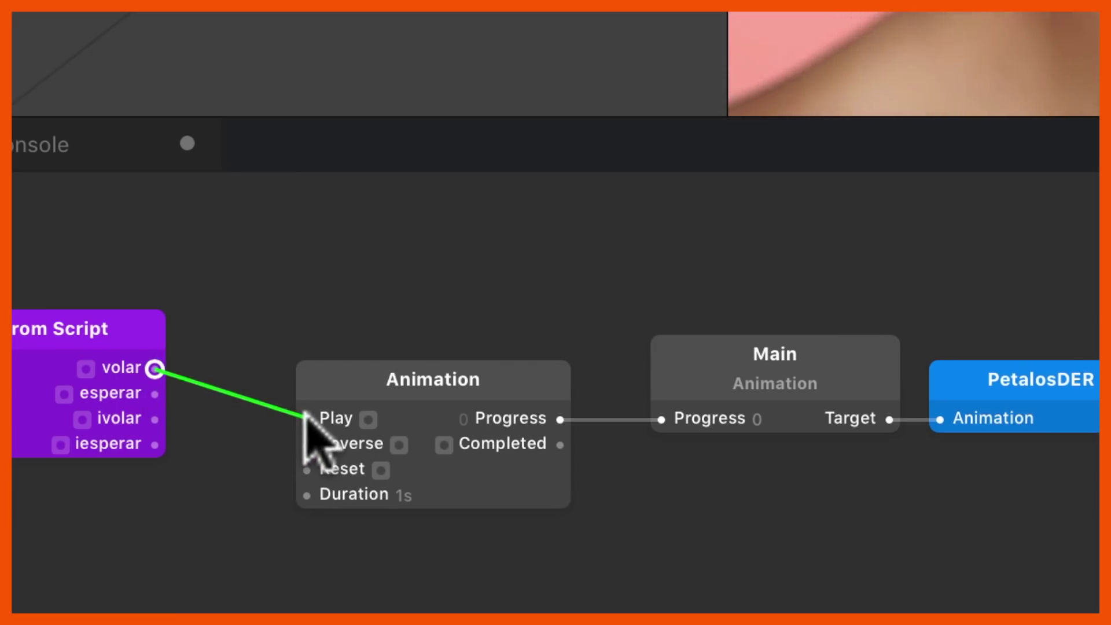
pyautogui.moveTo(305, 414); pyautogui.dragTo(305, 415)
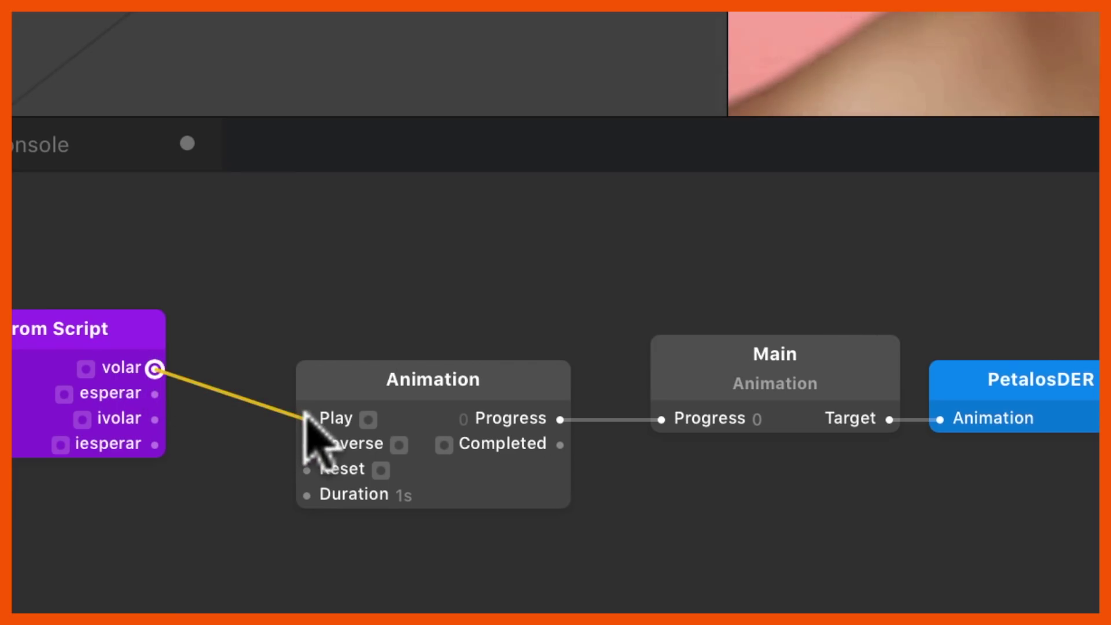
# - Check the Console for the script's latest JavaScript error and switch back to catrina.js in the code editor
pyautogui.click(52, 148)
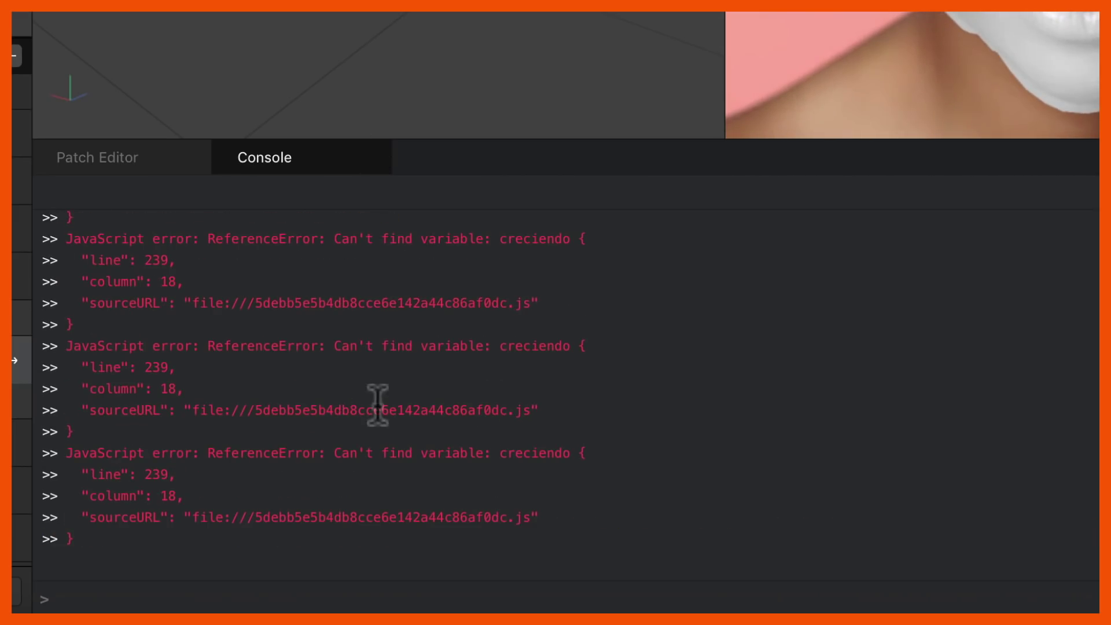
pyautogui.moveTo(335, 452); pyautogui.dragTo(534, 466)
pyautogui.click(405, 472)
pyautogui.press('super+Tab')
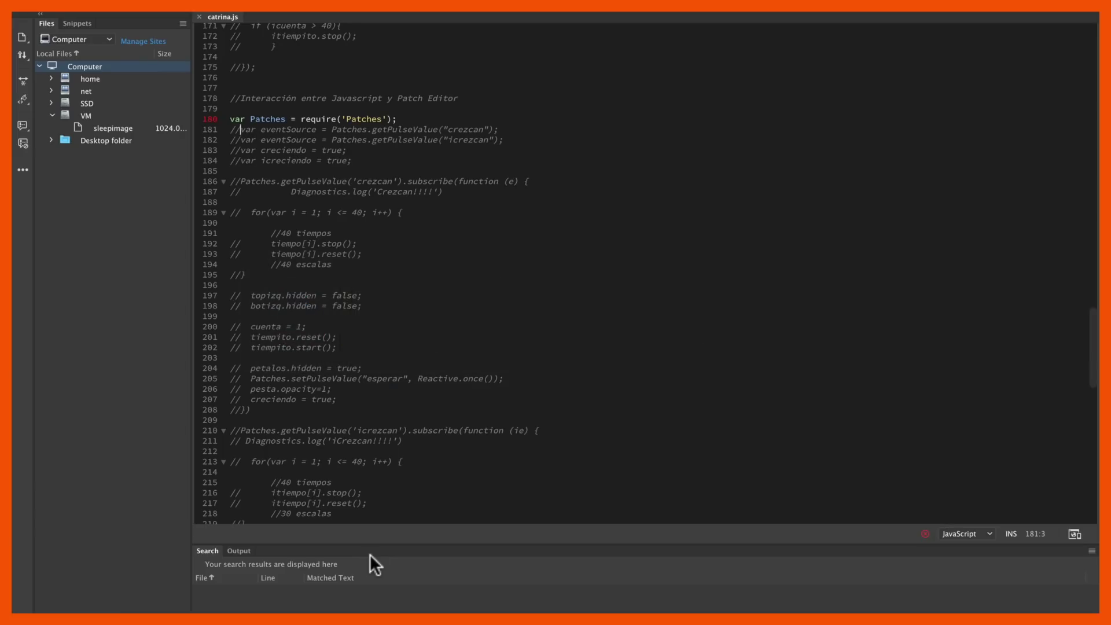
# - Check the creciendo condition in the left-eye-closed handler of catrina.js and uncomment the declaration var creciendo = true
pyautogui.press('super+Tab')
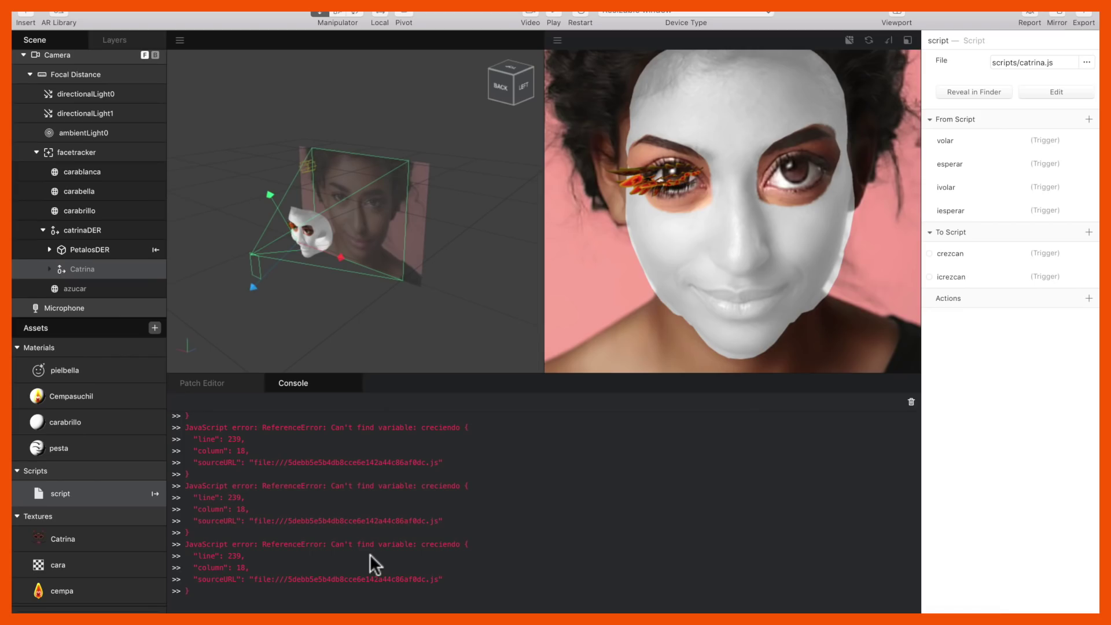
pyautogui.press('super+Tab')
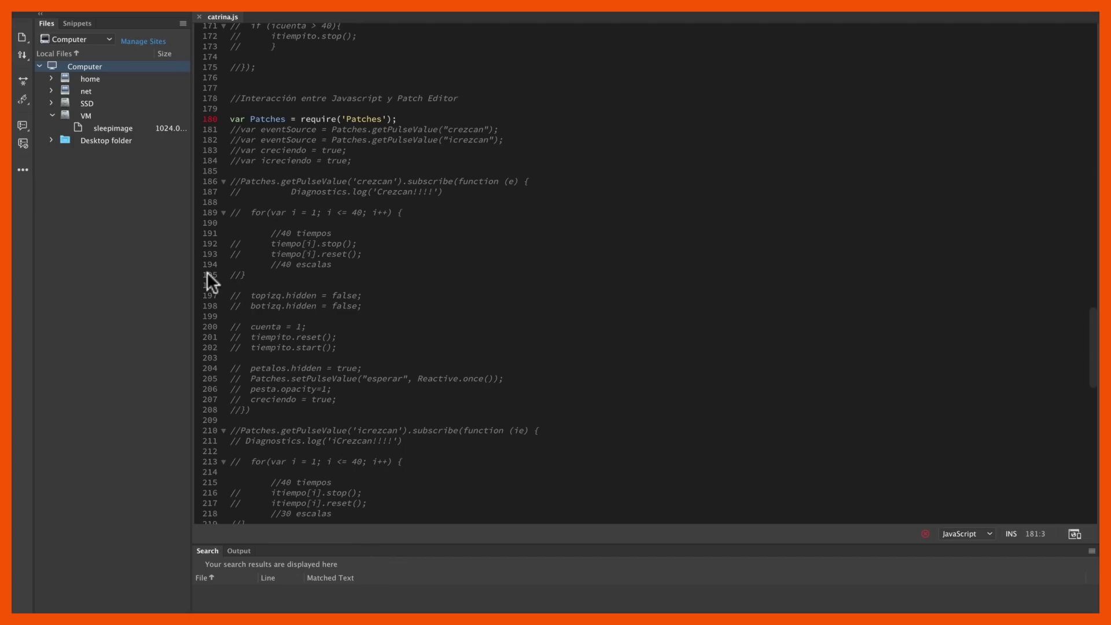
pyautogui.scroll(-9, 254, 307)
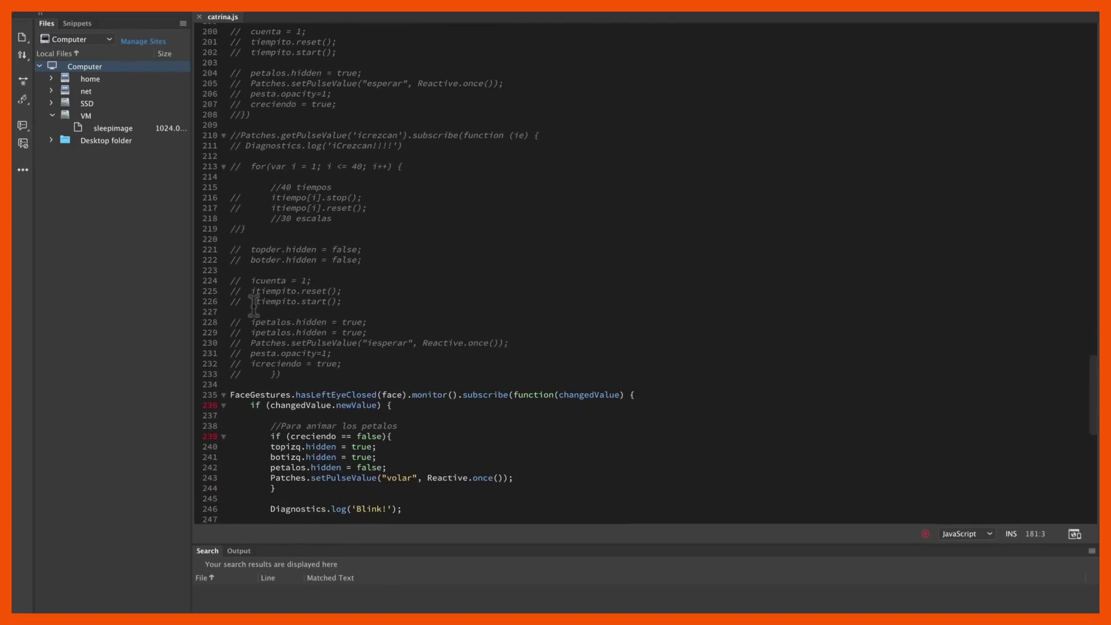
pyautogui.moveTo(268, 438); pyautogui.dragTo(372, 440)
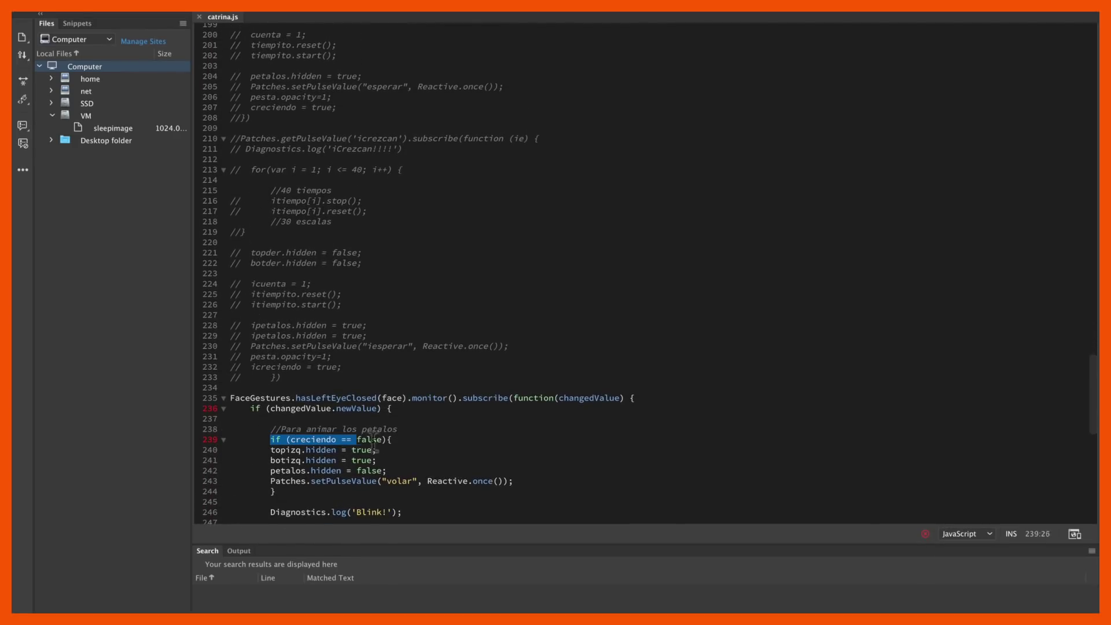
pyautogui.scroll(10, 323, 299)
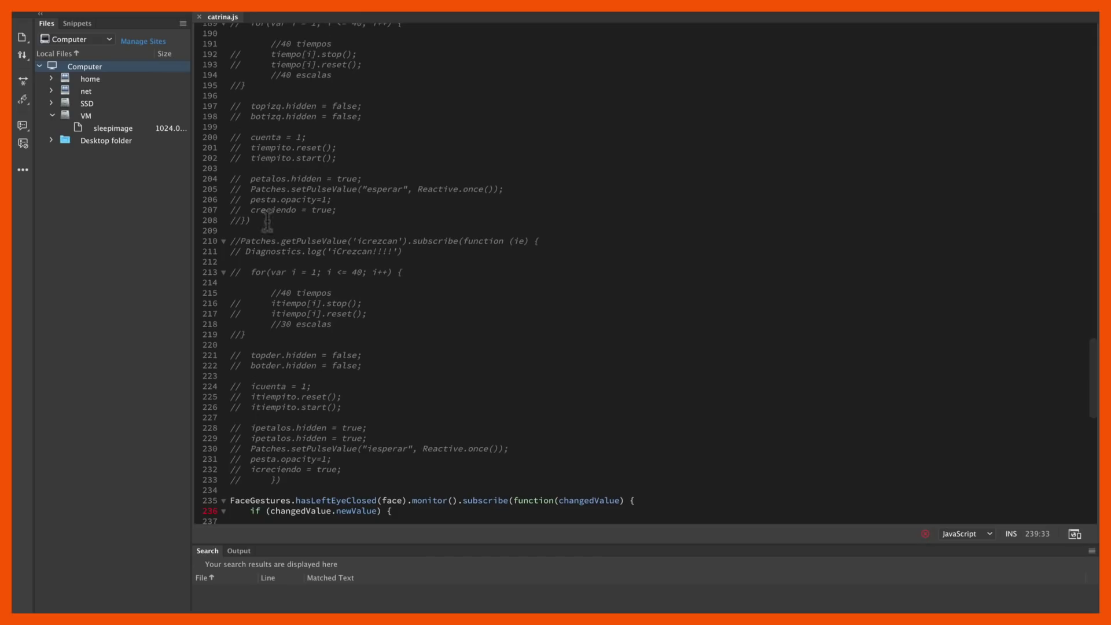
pyautogui.scroll(1, 259, 207)
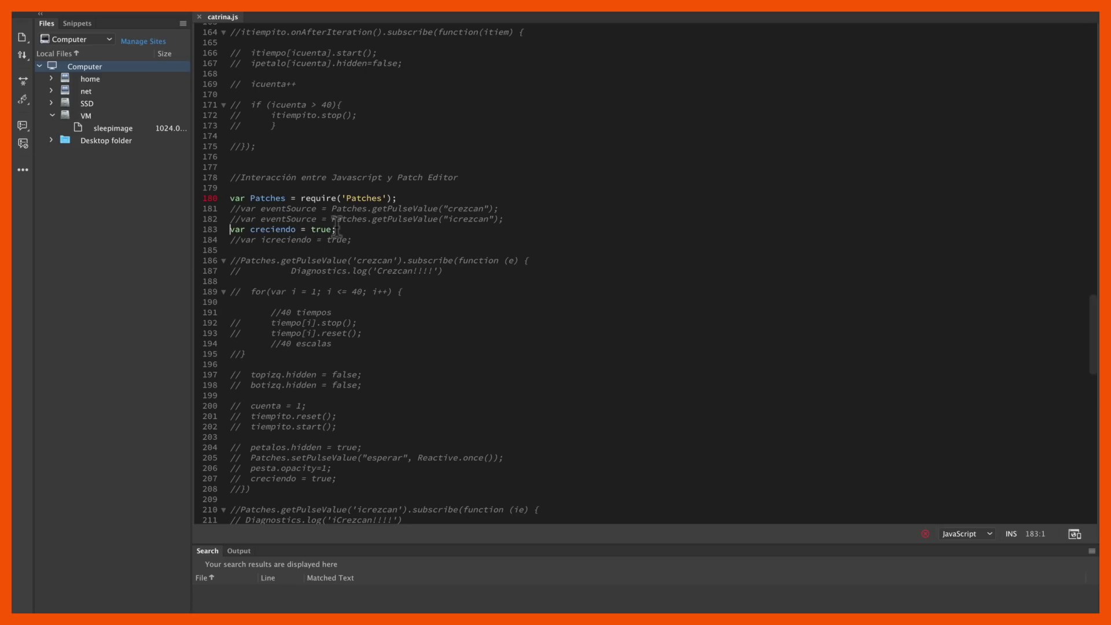
# - Switch to Spark AR Studio, make the Catrina null object visible, and restart the effect preview
pyautogui.press('super+Tab')
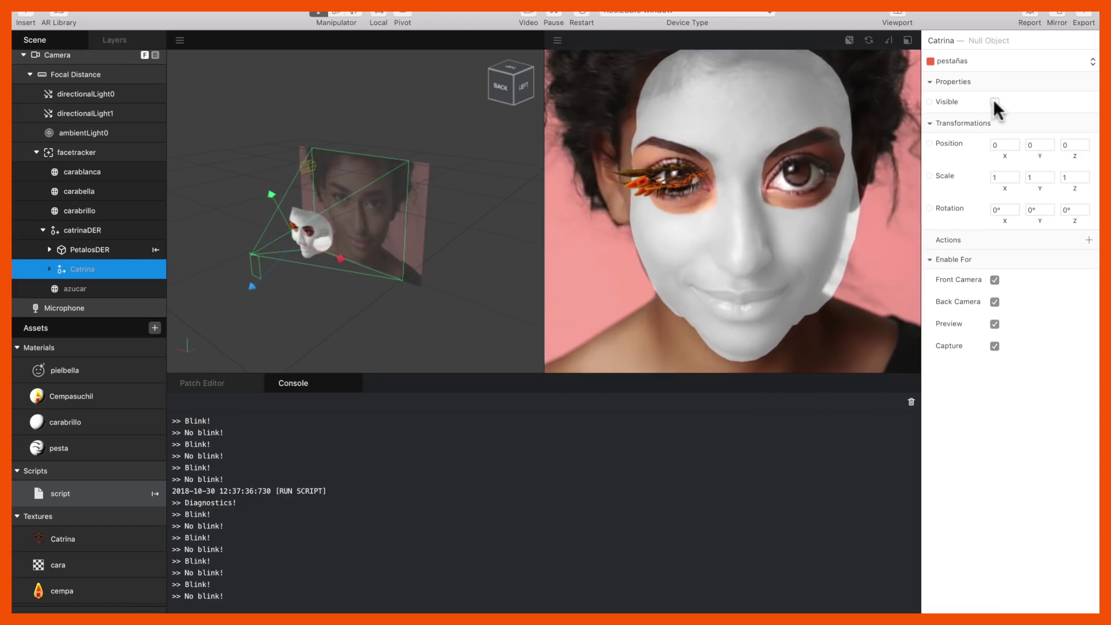
pyautogui.click(994, 101)
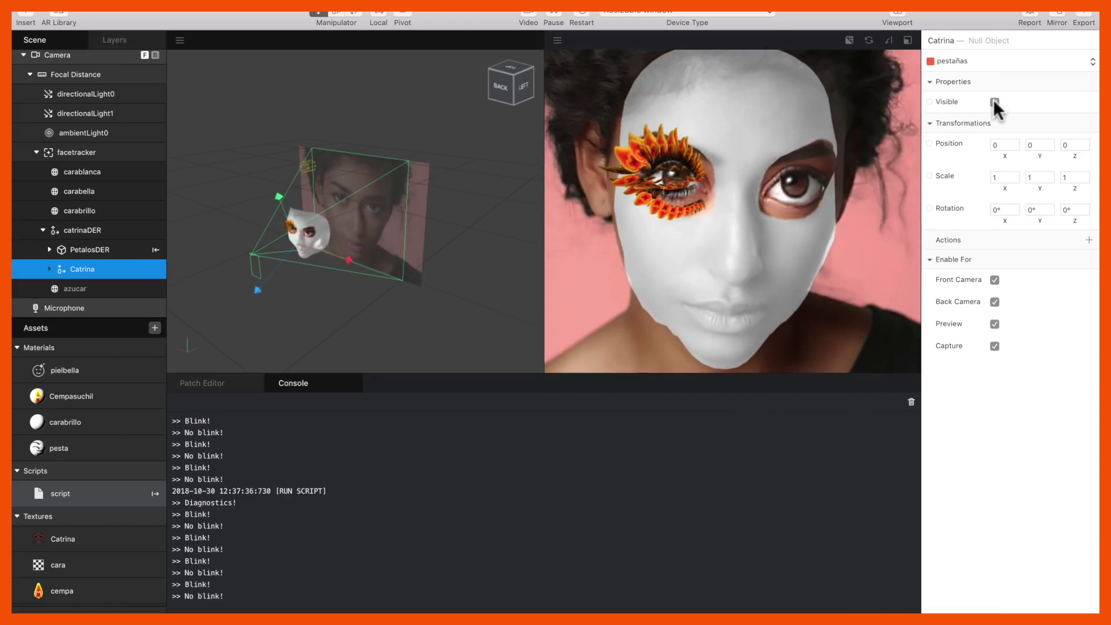
pyautogui.click(582, 13)
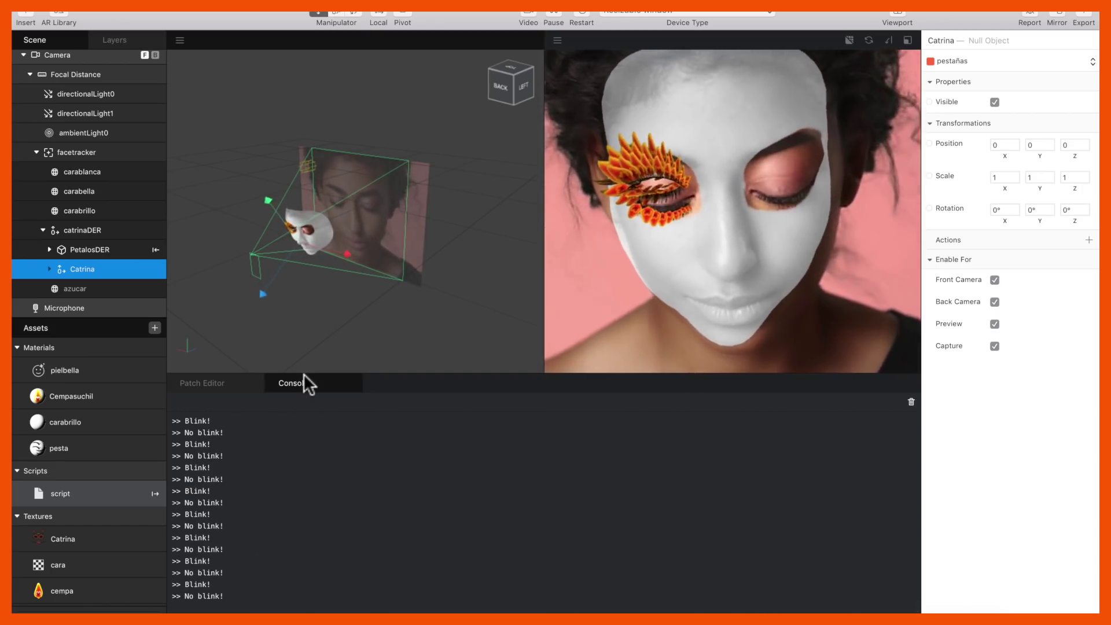
# - Uncomment the tiempo[40].onCompleted handler that sets creciendo to false in catrina.js, and restart the effect in Spark AR Studio
pyautogui.press('super+Tab')
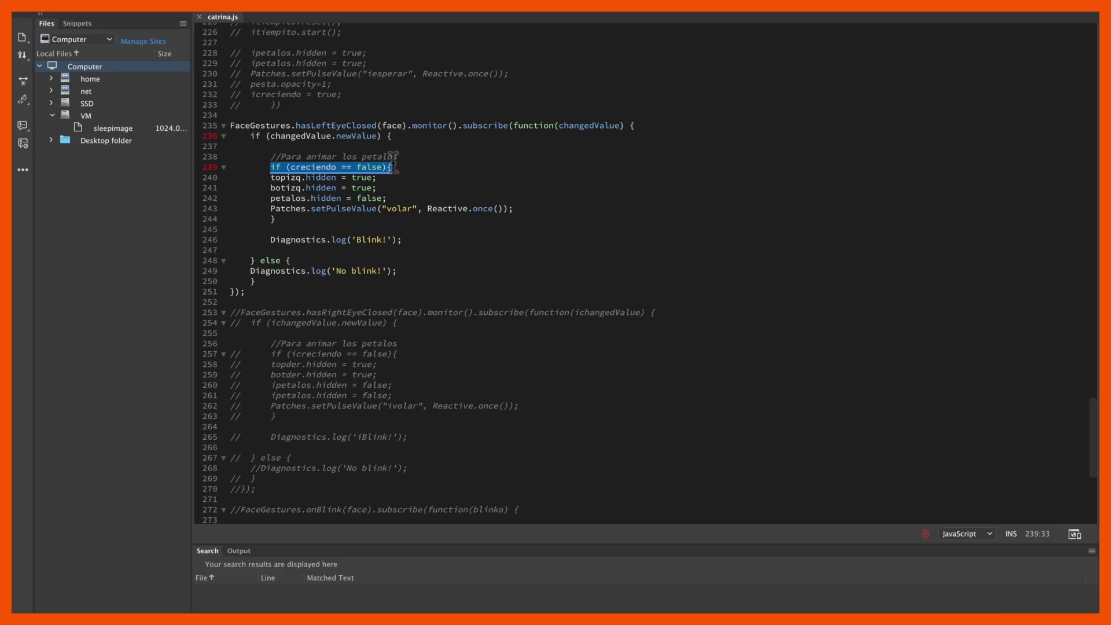
pyautogui.scroll(-9, 355, 313)
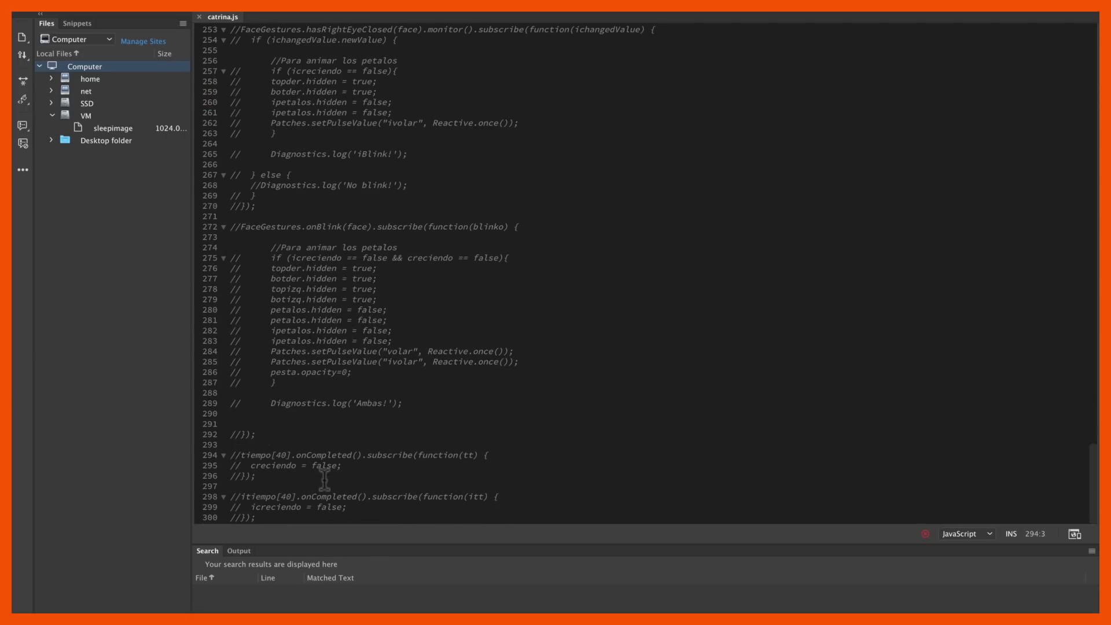
pyautogui.press('BackSpace')
pyautogui.press('BackSpace')
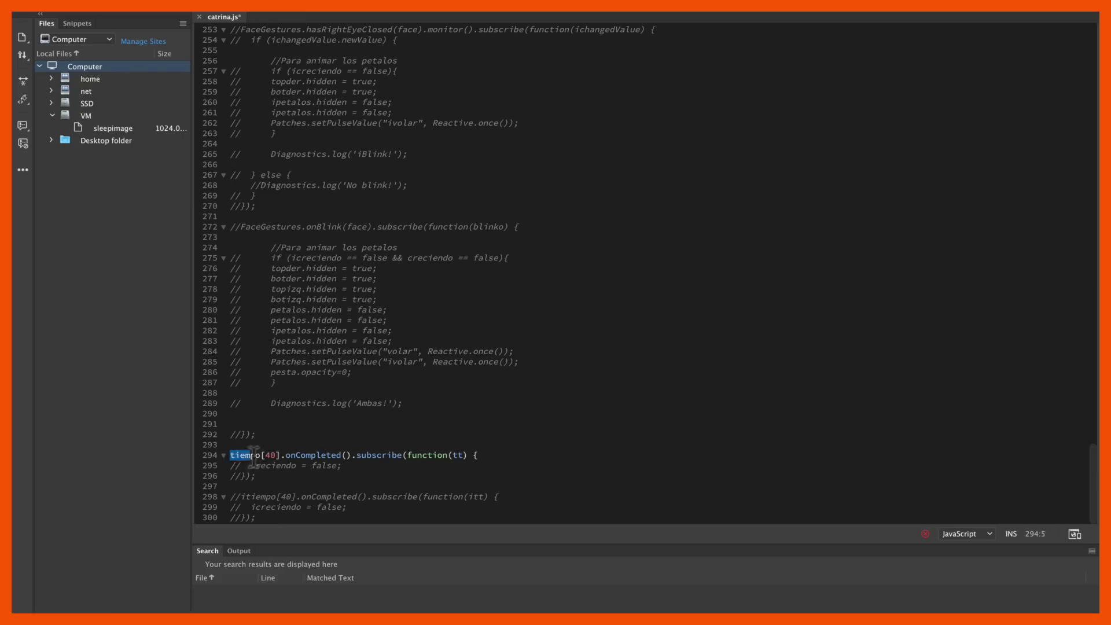
pyautogui.click(405, 455)
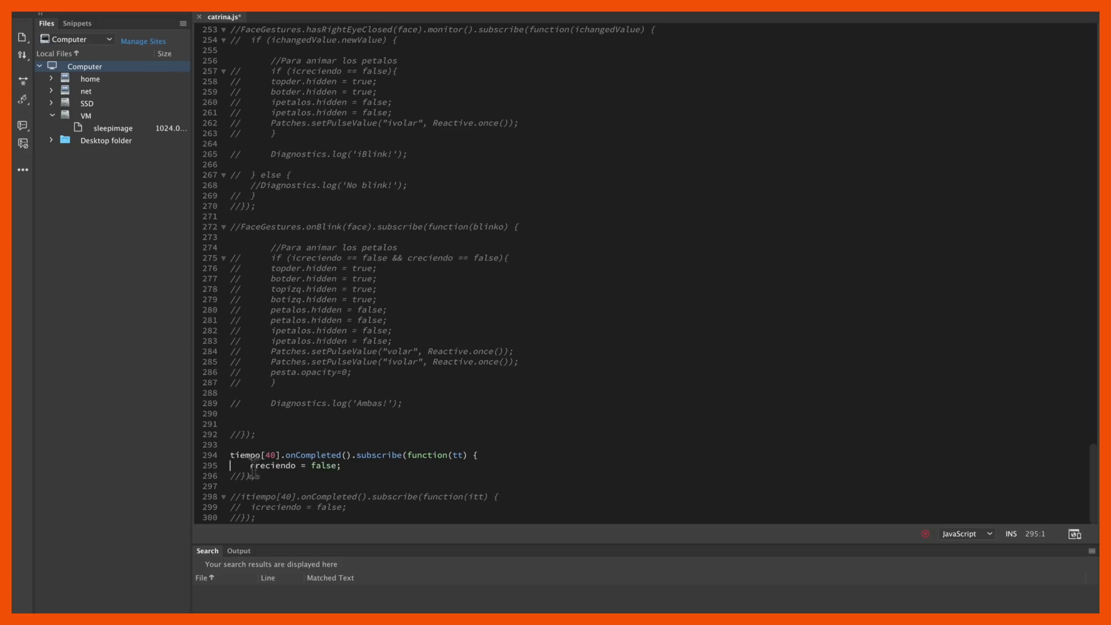
pyautogui.click(339, 466)
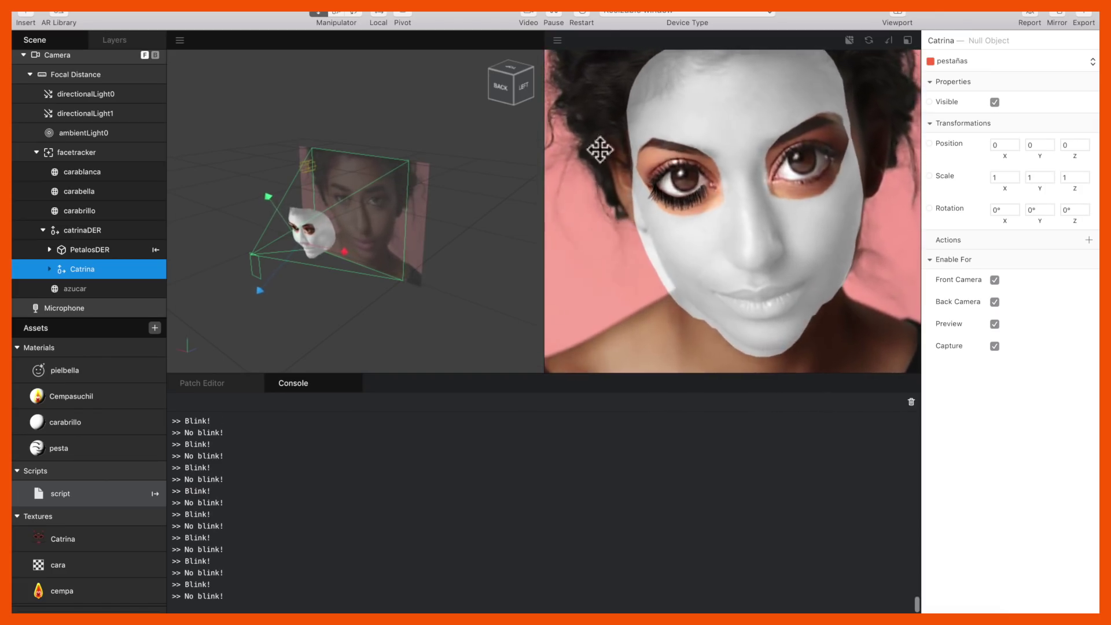
pyautogui.click(583, 17)
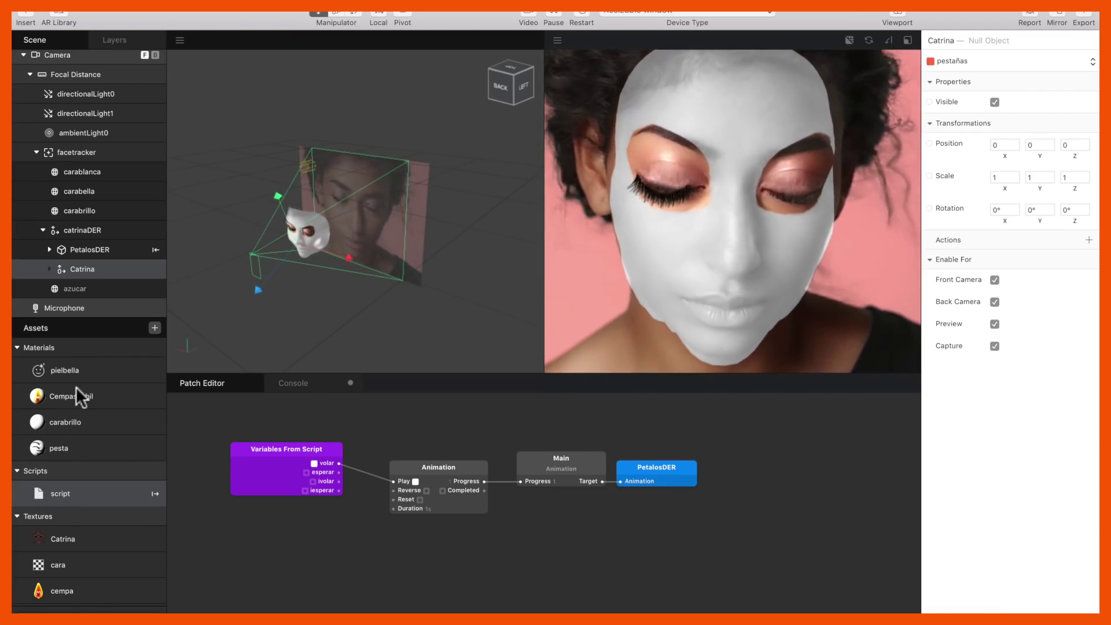
# - Create a patch from the script's crezcan To Script variable and place it below the PetalosDER patch
pyautogui.click(38, 491)
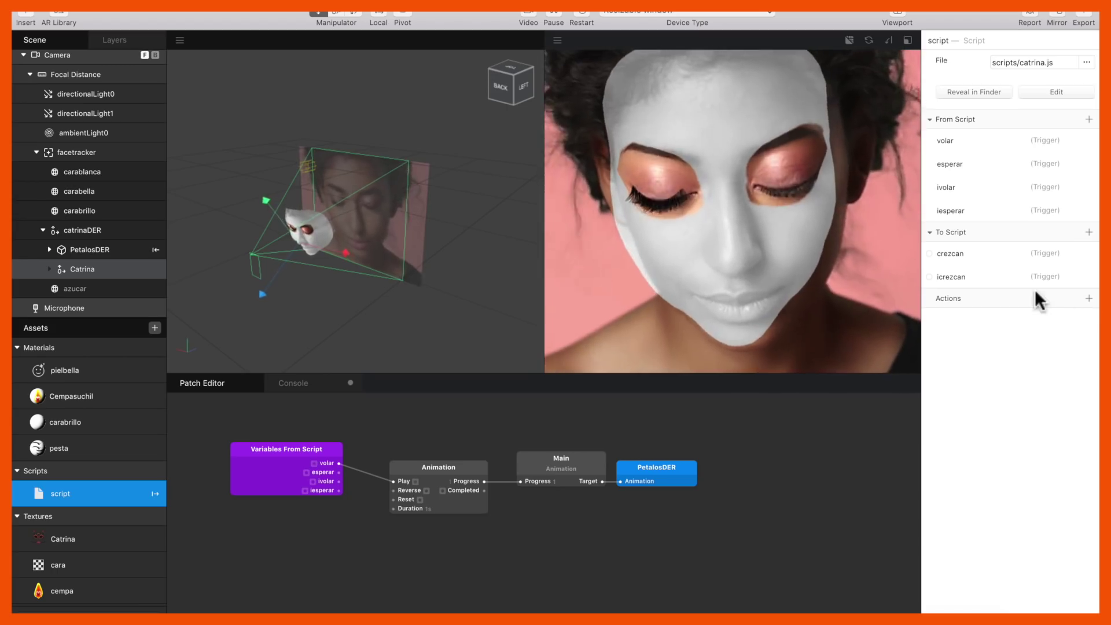
pyautogui.moveTo(948, 253)
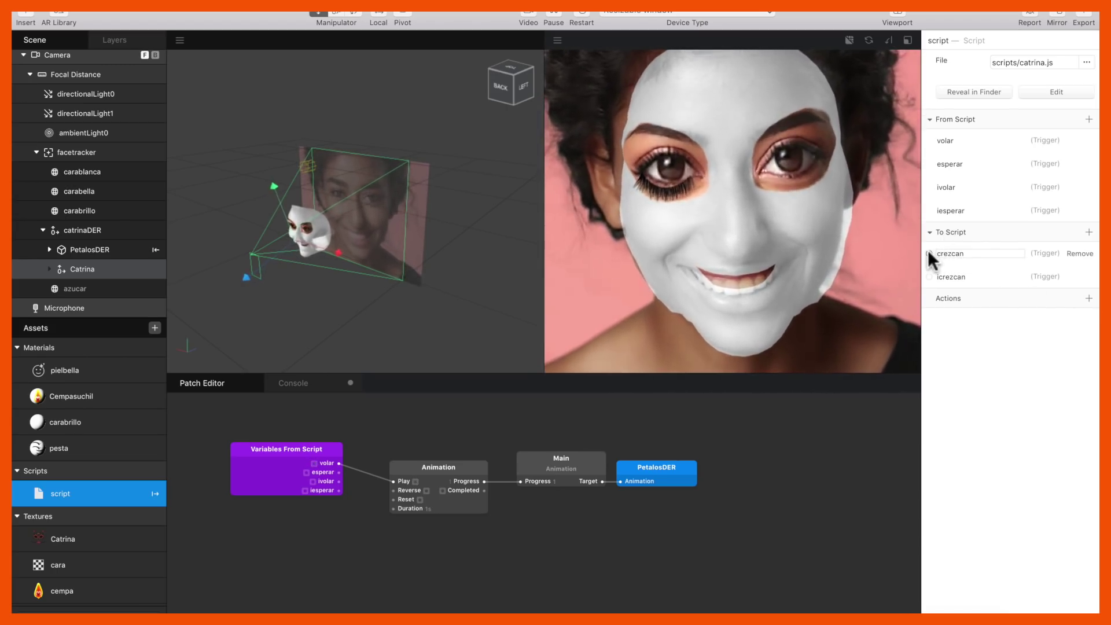
pyautogui.click(928, 251)
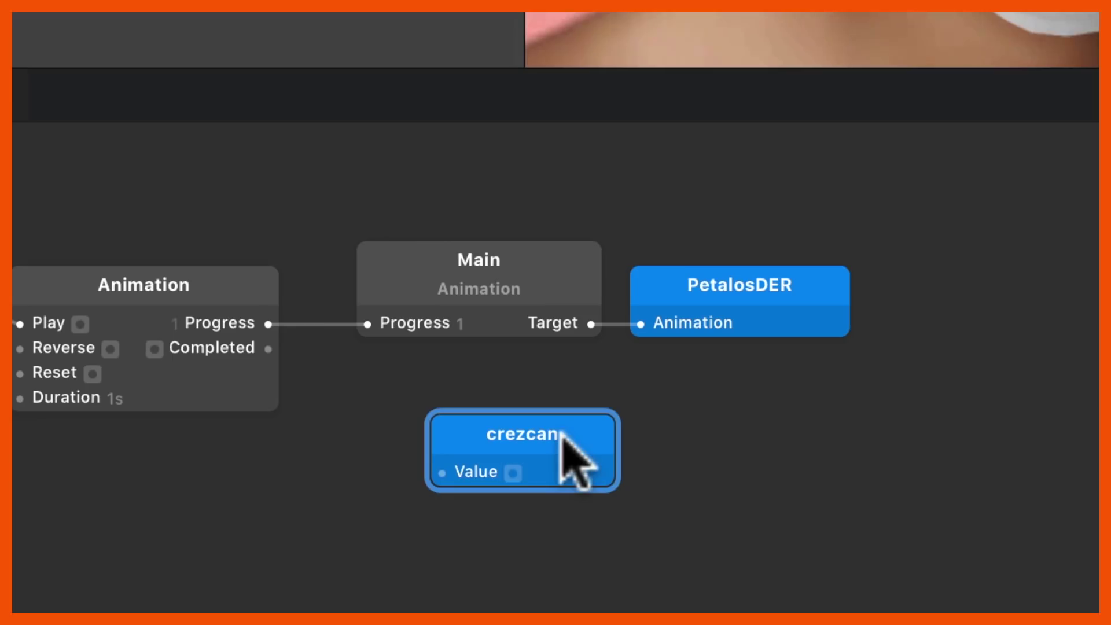
pyautogui.moveTo(560, 515); pyautogui.dragTo(648, 503)
pyautogui.moveTo(800, 421); pyautogui.dragTo(763, 421)
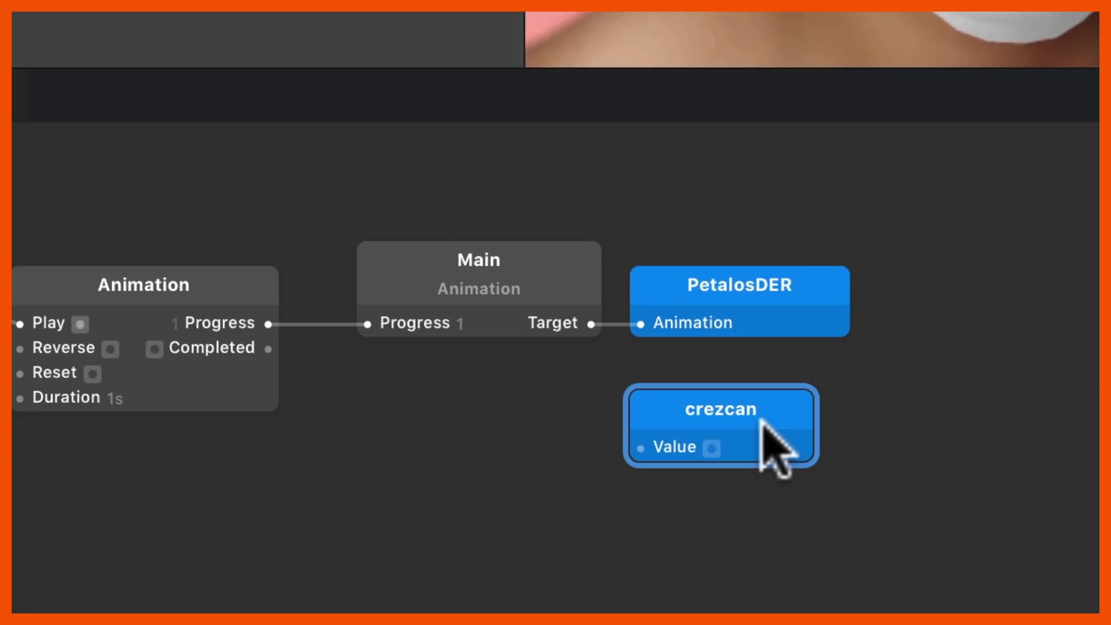
# - Connect the Animation patch's Completed output to the crezcan patch's Value input
pyautogui.click(267, 349)
pyautogui.moveTo(267, 349); pyautogui.dragTo(636, 440)
pyautogui.moveTo(775, 399)
pyautogui.mouseDown()
pyautogui.moveTo(597, 389)
pyautogui.moveTo(762, 400)
pyautogui.moveTo(775, 379)
pyautogui.mouseUp()
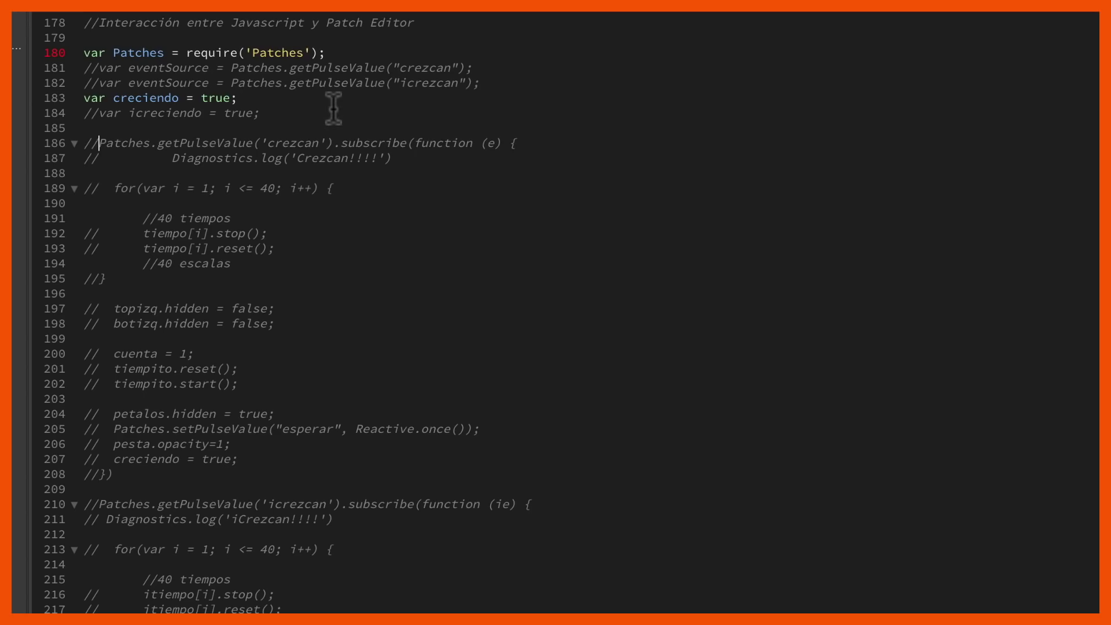
# - In catrina.js, uncomment the Patches.getPulseValue('crezcan') subscription line and its Diagnostics.log('Crezcan!!!!') call
pyautogui.press('BackSpace')
pyautogui.press('BackSpace')
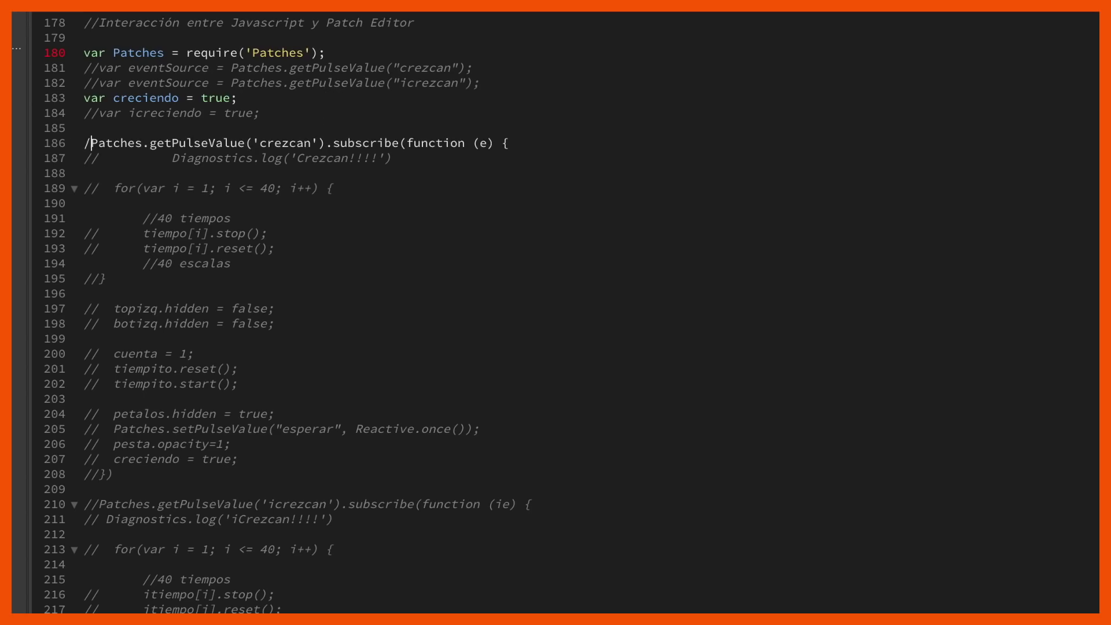
pyautogui.moveTo(84, 143); pyautogui.dragTo(518, 140)
pyautogui.click(173, 143)
pyautogui.click(518, 141)
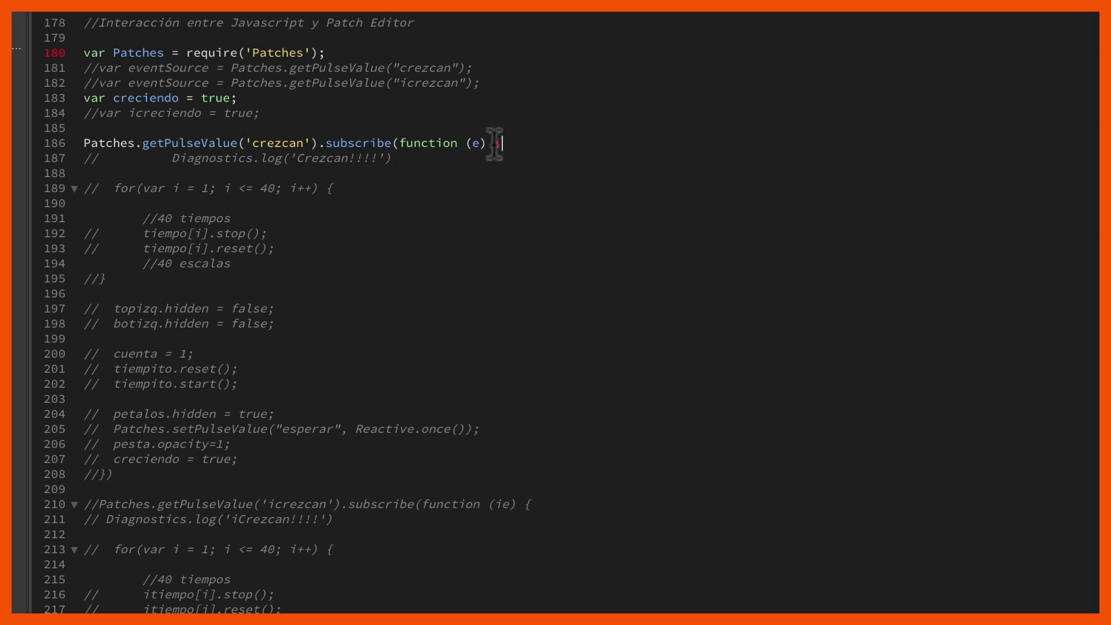
pyautogui.click(103, 157)
pyautogui.press('BackSpace')
pyautogui.press('BackSpace')
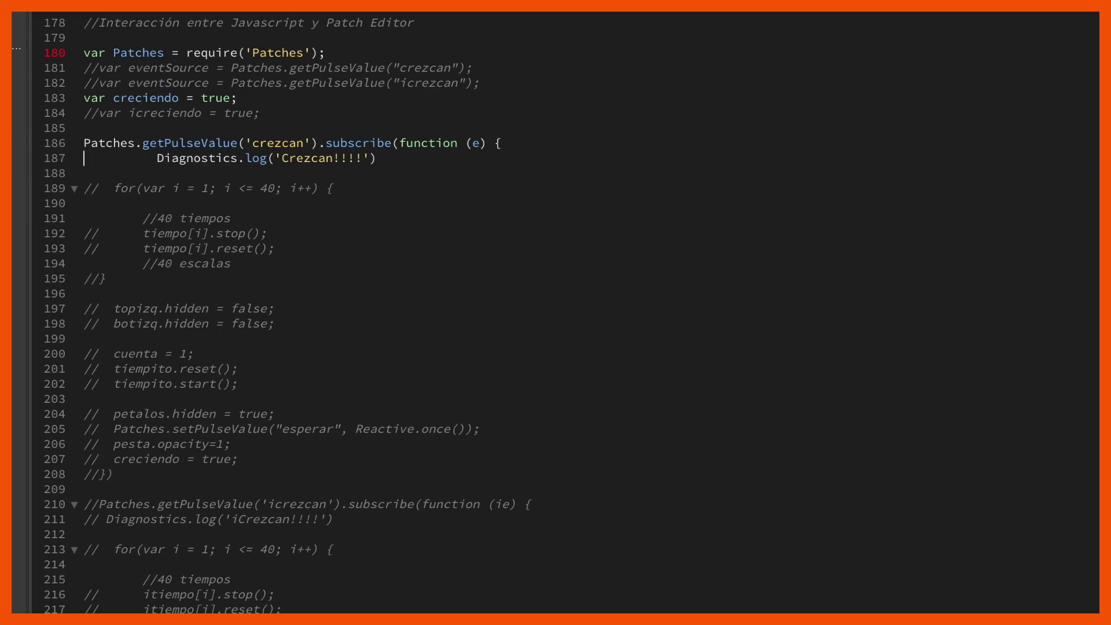
# - Uncomment the 40-iteration for loop header in the crezcan function and its tiempo[i].stop() and tiempo[i].reset() calls
pyautogui.press('BackSpace')
pyautogui.press('BackSpace')
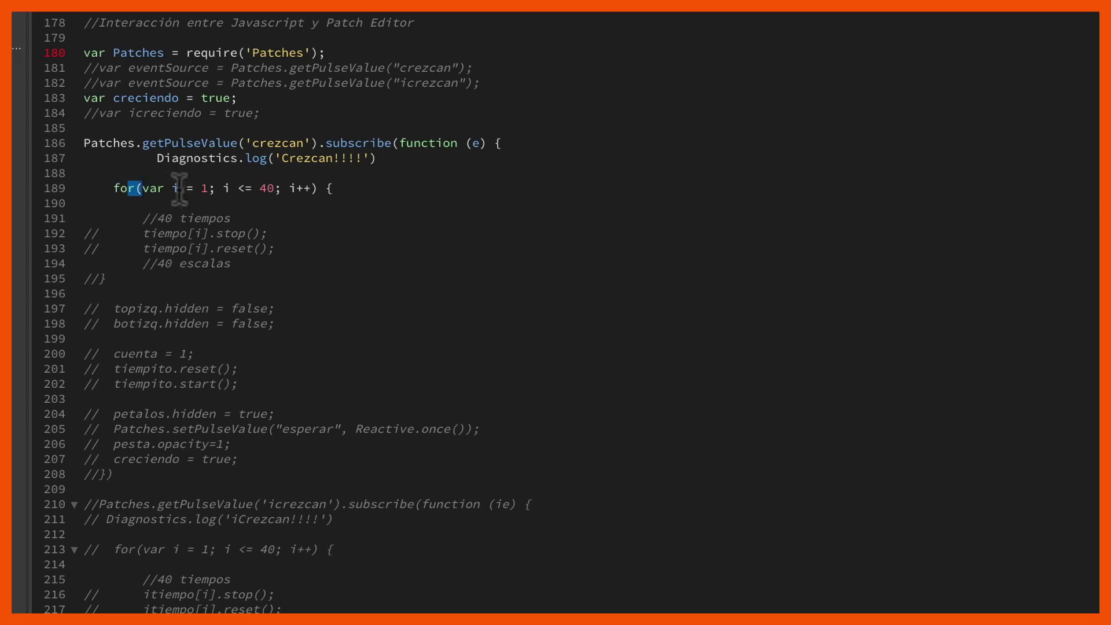
pyautogui.moveTo(128, 188); pyautogui.dragTo(263, 199)
pyautogui.click(99, 233)
pyautogui.press('BackSpace')
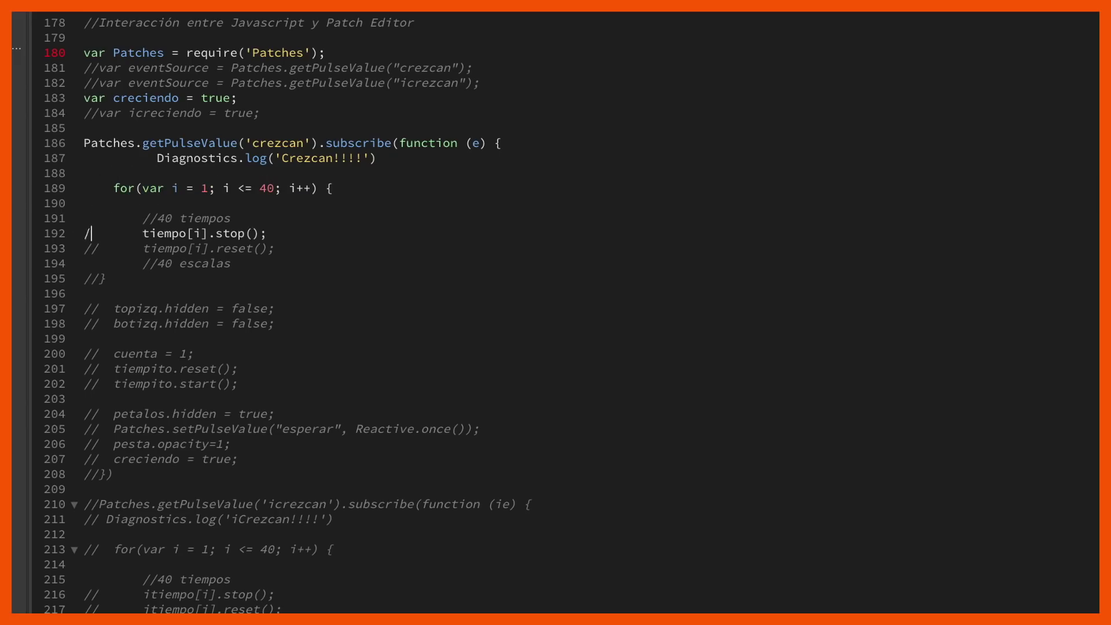
pyautogui.click(99, 248)
pyautogui.press('BackSpace')
pyautogui.press('BackSpace')
# - Uncomment the lines setting topizq.hidden and botizq.hidden to false in the crezcan function
pyautogui.click(100, 308)
pyautogui.press('BackSpace')
pyautogui.press('BackSpace')
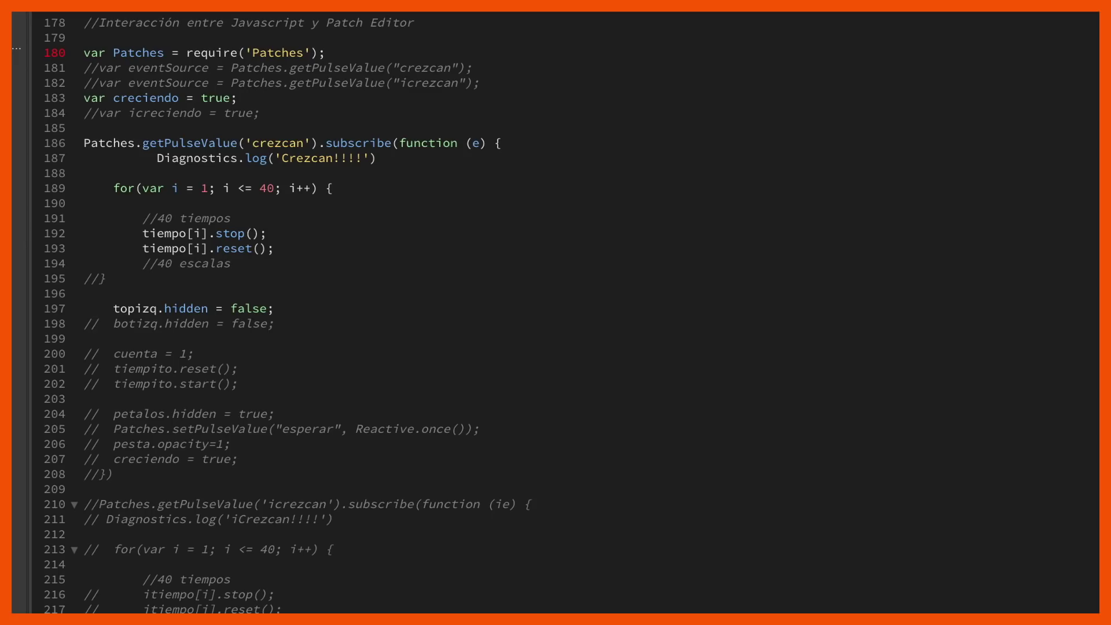
pyautogui.click(100, 323)
pyautogui.press('BackSpace')
pyautogui.press('BackSpace')
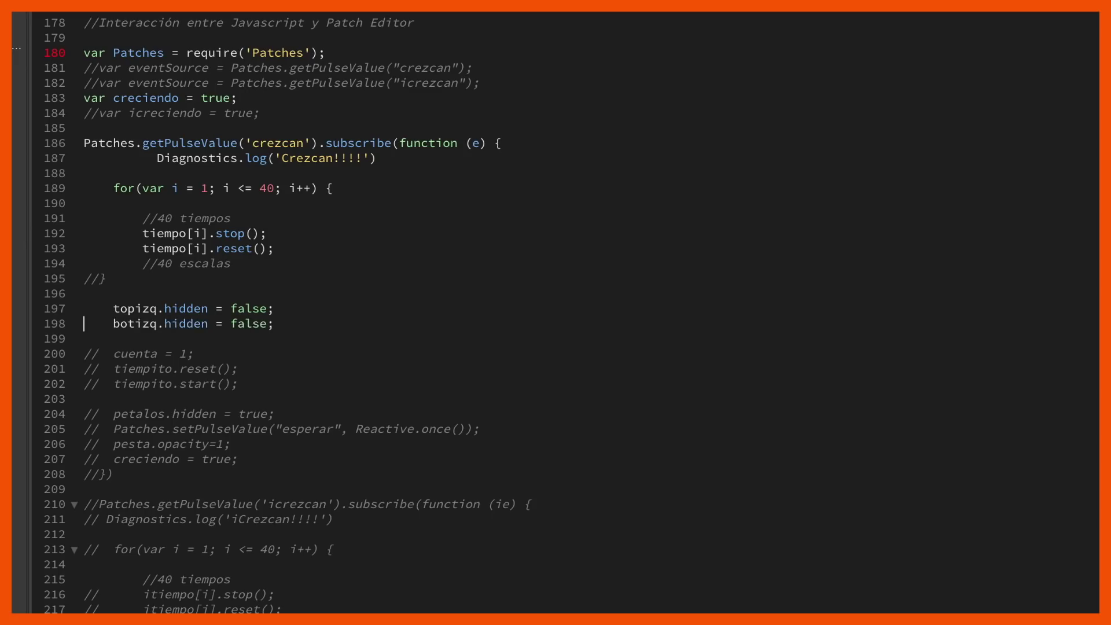
# - Uncomment cuenta = 1 and the tiempito.reset() and tiempito.start() calls in the crezcan function
pyautogui.click(99, 353)
pyautogui.press('BackSpace')
pyautogui.press('BackSpace')
pyautogui.press('BackSpace')
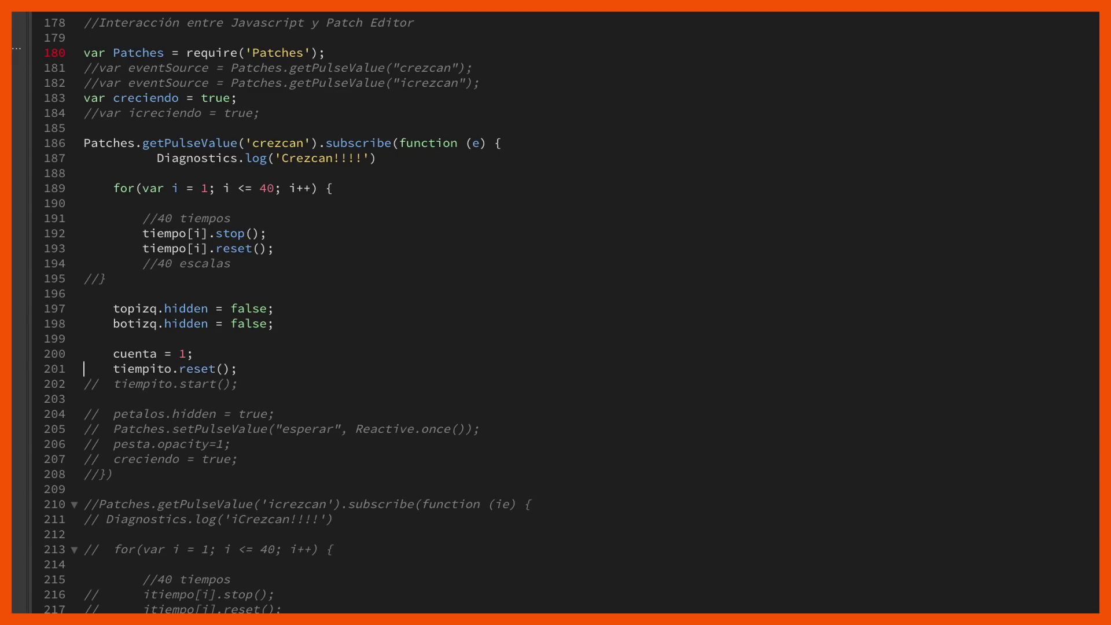
pyautogui.press('BackSpace')
pyautogui.press('BackSpace')
# - Uncomment the crezcan function's petalos.hidden = true, "esperar" setPulseValue, pesta.opacity=1 and creciendo = true lines
pyautogui.press('BackSpace')
pyautogui.press('BackSpace')
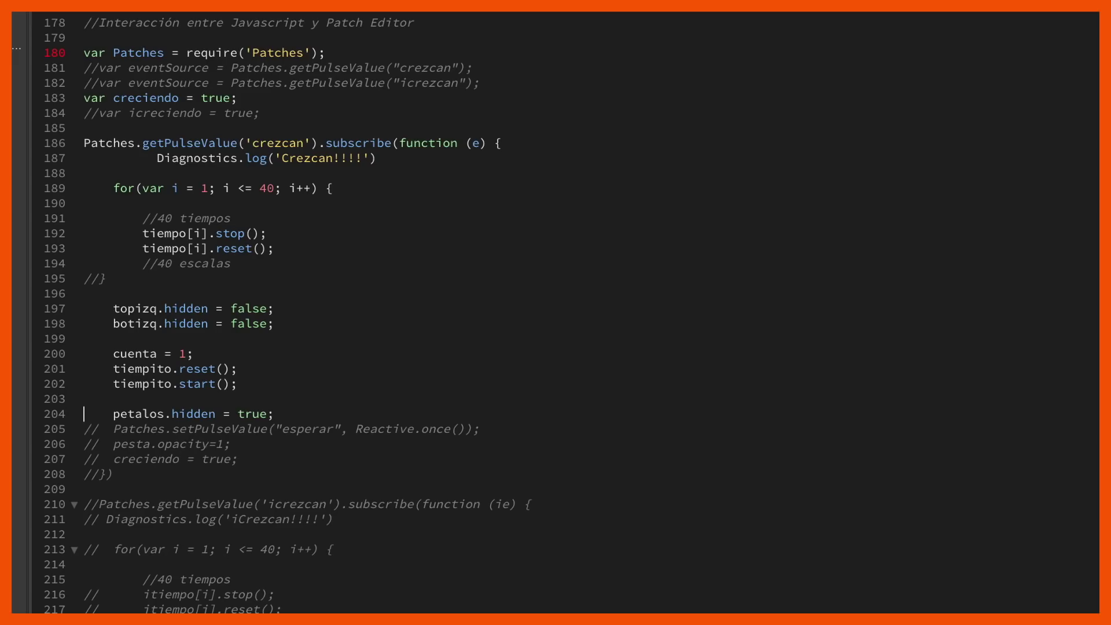
pyautogui.press('BackSpace')
pyautogui.press('BackSpace')
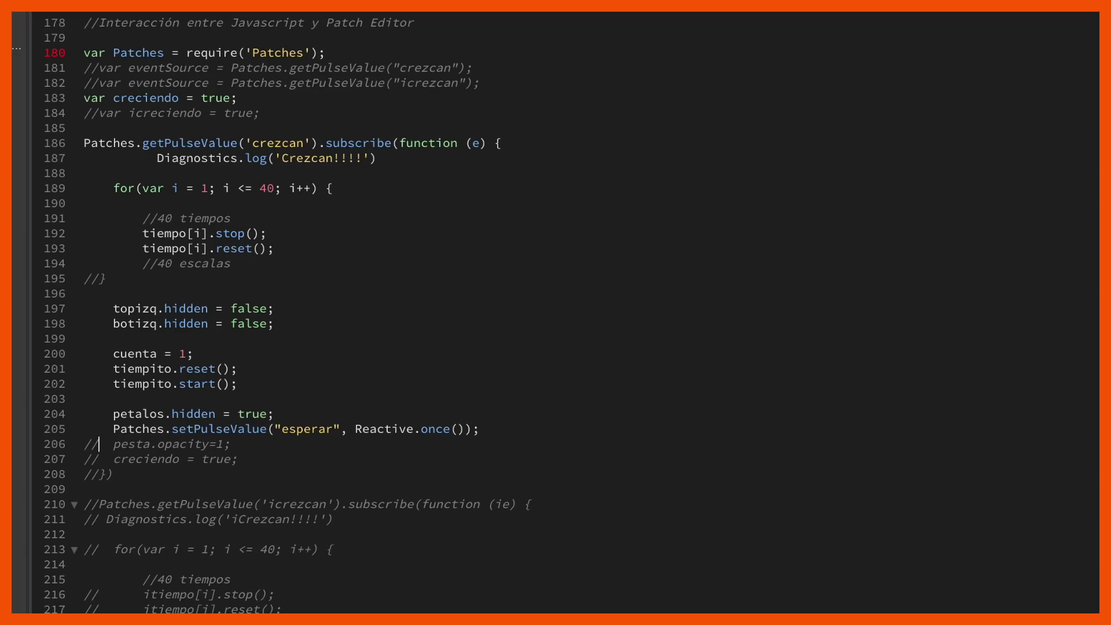
pyautogui.press('BackSpace')
pyautogui.press('BackSpace')
pyautogui.press('BackSpace')
pyautogui.press('BackSpace')
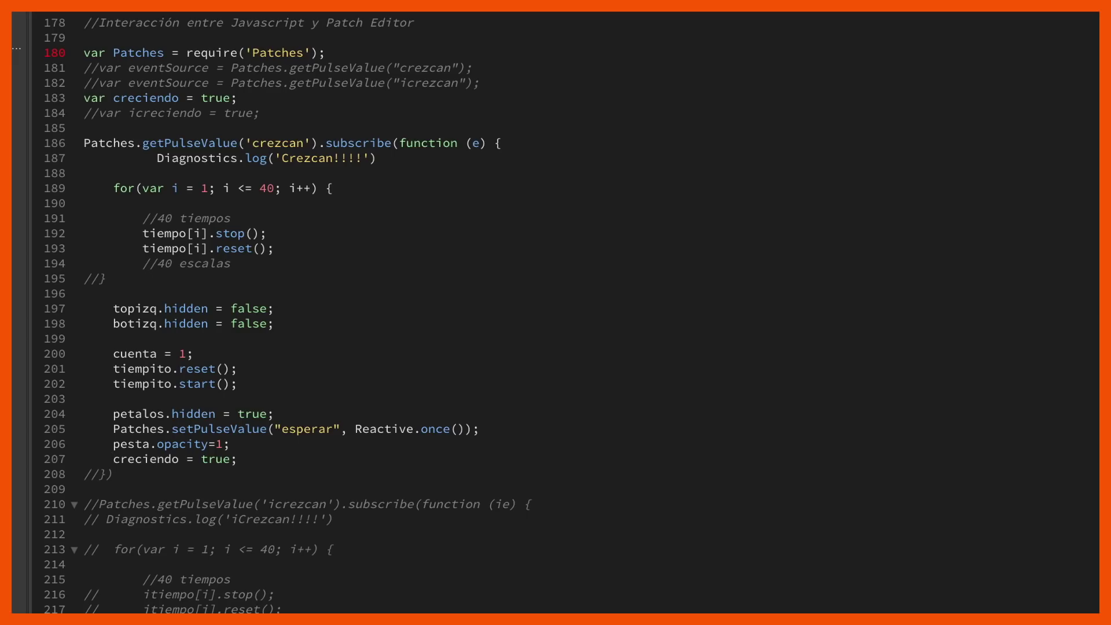
# - Review the creciendo = true statement and uncomment the closing brackets of the for loop and the crezcan function
pyautogui.hotkey('shift', 'Right')
pyautogui.hotkey('shift', 'Right')
pyautogui.hotkey('shift', 'Right')
pyautogui.hotkey('shift', 'Right')
pyautogui.hotkey('shift', 'Right')
pyautogui.hotkey('shift', 'Right')
pyautogui.hotkey('shift', 'Right')
pyautogui.hotkey('shift', 'Right')
pyautogui.hotkey('shift', 'Right')
pyautogui.hotkey('shift', 'Right')
pyautogui.hotkey('shift', 'Right')
pyautogui.hotkey('shift', 'Right')
pyautogui.hotkey('shift', 'Right')
pyautogui.hotkey('shift', 'Right')
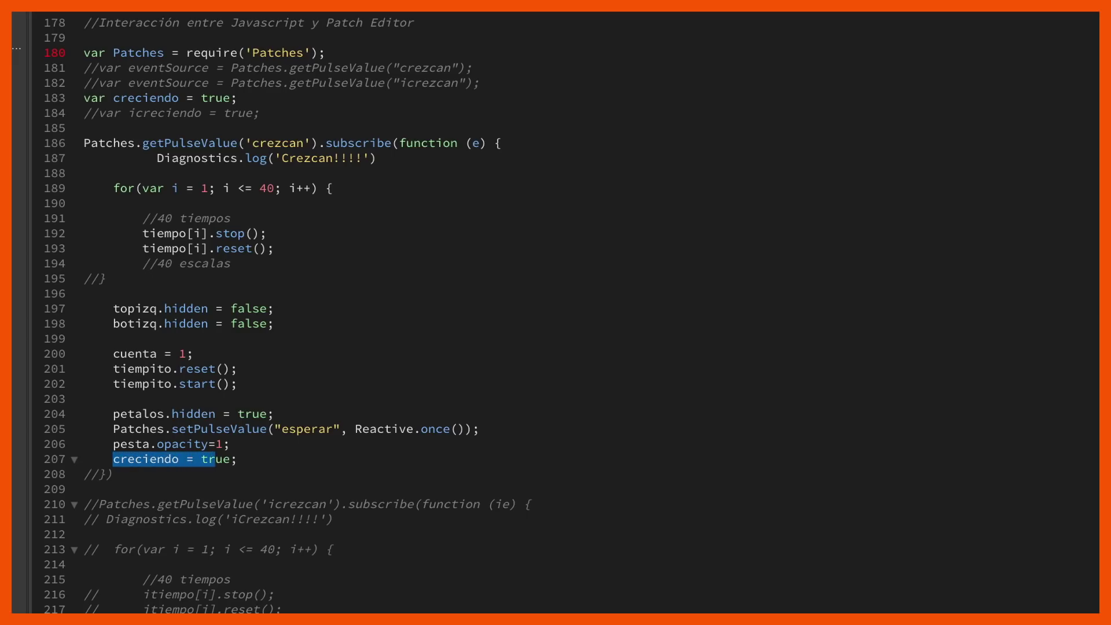
pyautogui.press('Right')
pyautogui.press('Right')
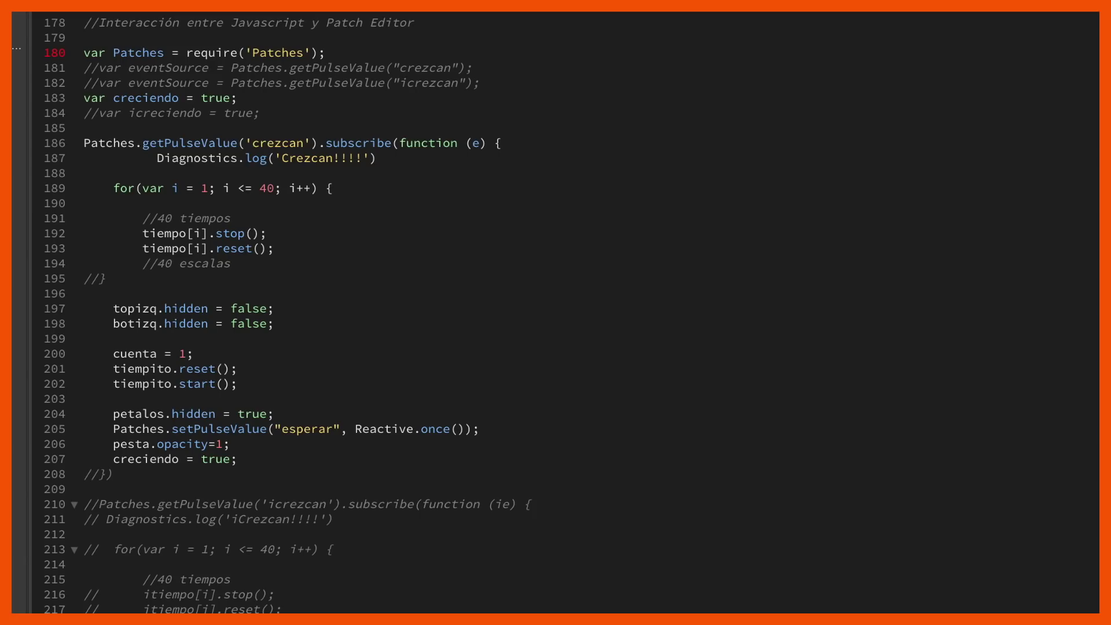
pyautogui.press('BackSpace')
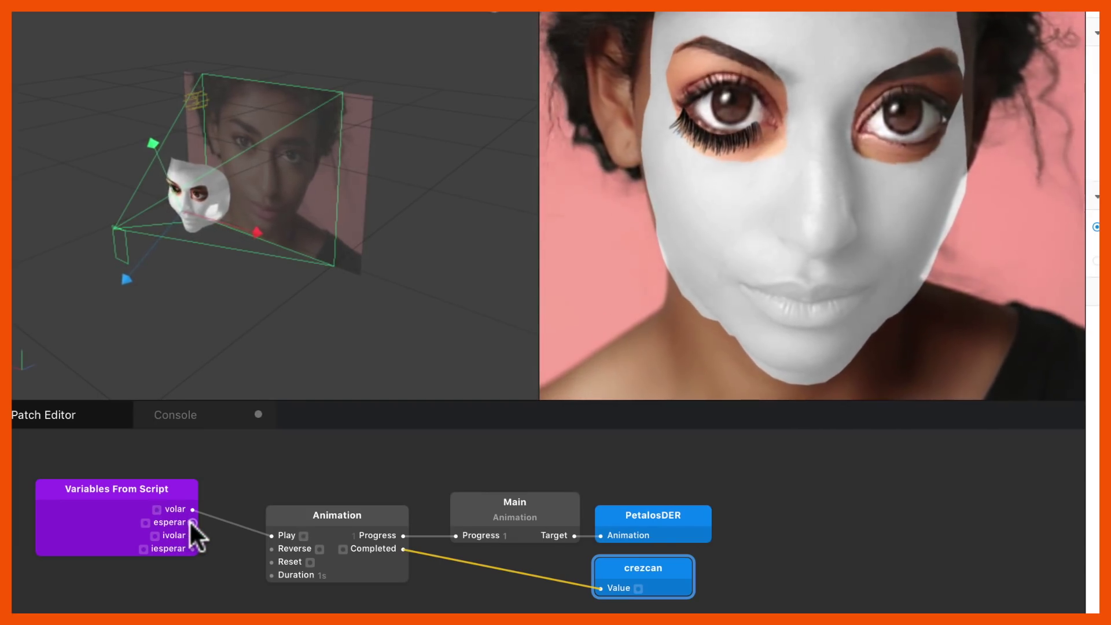
# - Switch back to catrina.js and highlight the Patches.setPulseValue("esperar", Reactive.once()) line in the crezcan function
pyautogui.press('super+Tab')
pyautogui.moveTo(112, 413)
pyautogui.mouseDown()
pyautogui.moveTo(316, 431)
pyautogui.moveTo(483, 417)
pyautogui.moveTo(491, 427)
pyautogui.moveTo(113, 429)
pyautogui.mouseUp()
pyautogui.click(491, 429)
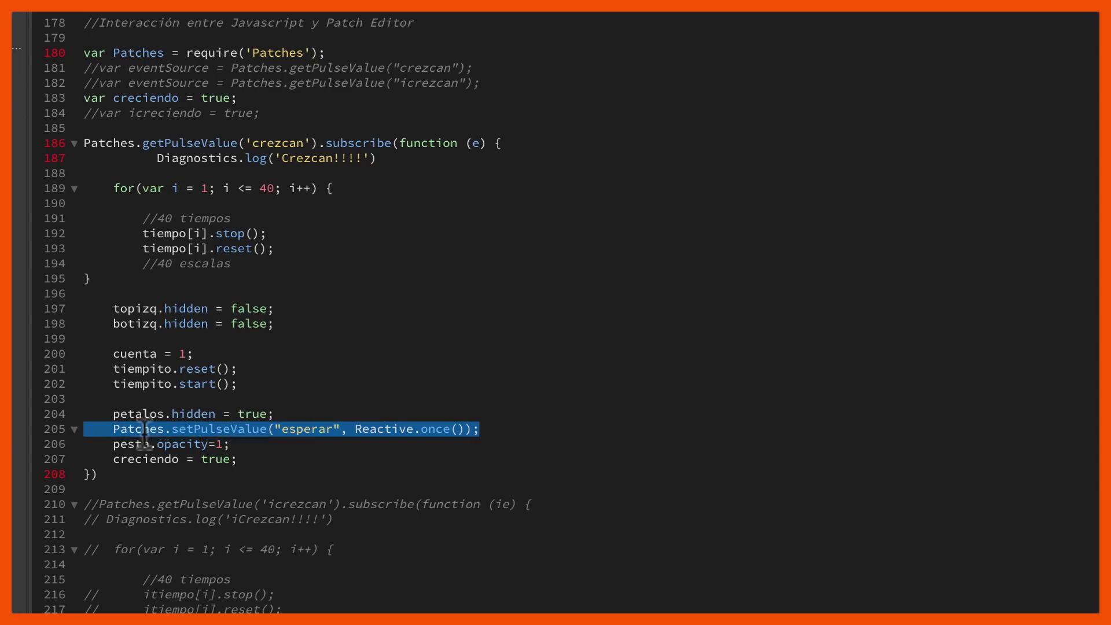
# - Disconnect volar from the Animation patch, make room beside Variables From Script, and insert a Switch patch connected to volar
pyautogui.click(123, 431)
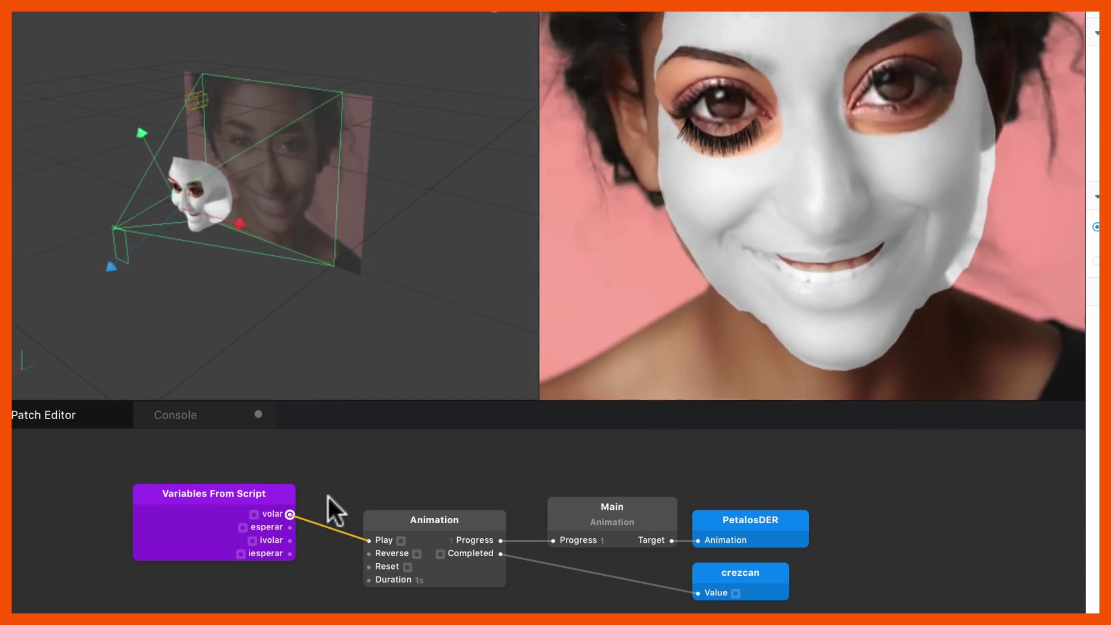
pyautogui.moveTo(265, 495); pyautogui.dragTo(160, 509)
pyautogui.moveTo(353, 535); pyautogui.dragTo(199, 523)
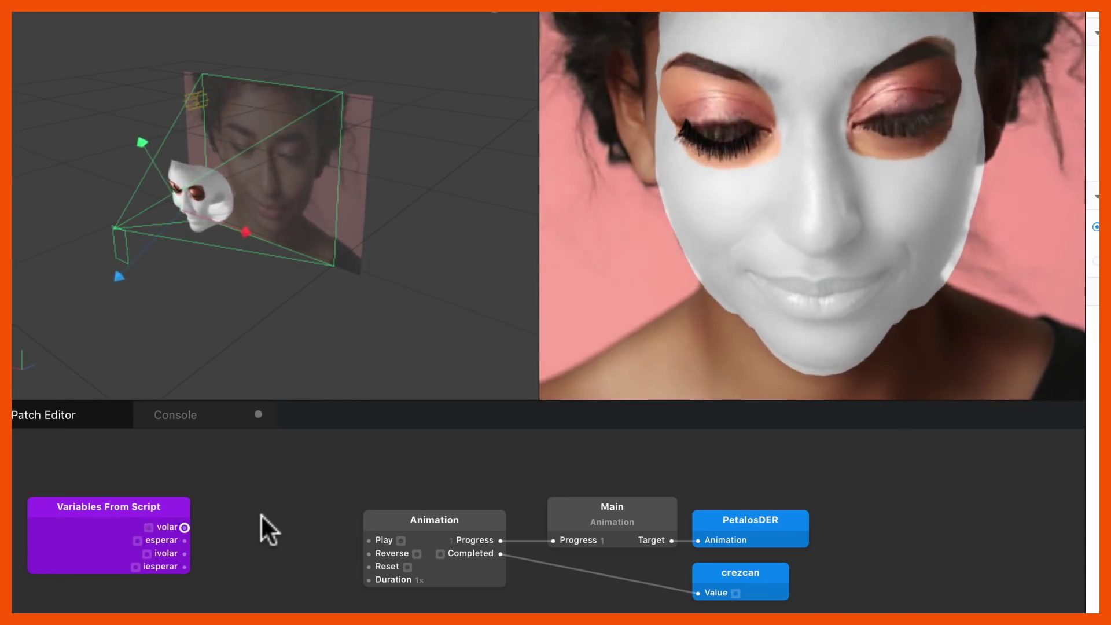
pyautogui.doubleClick(260, 513)
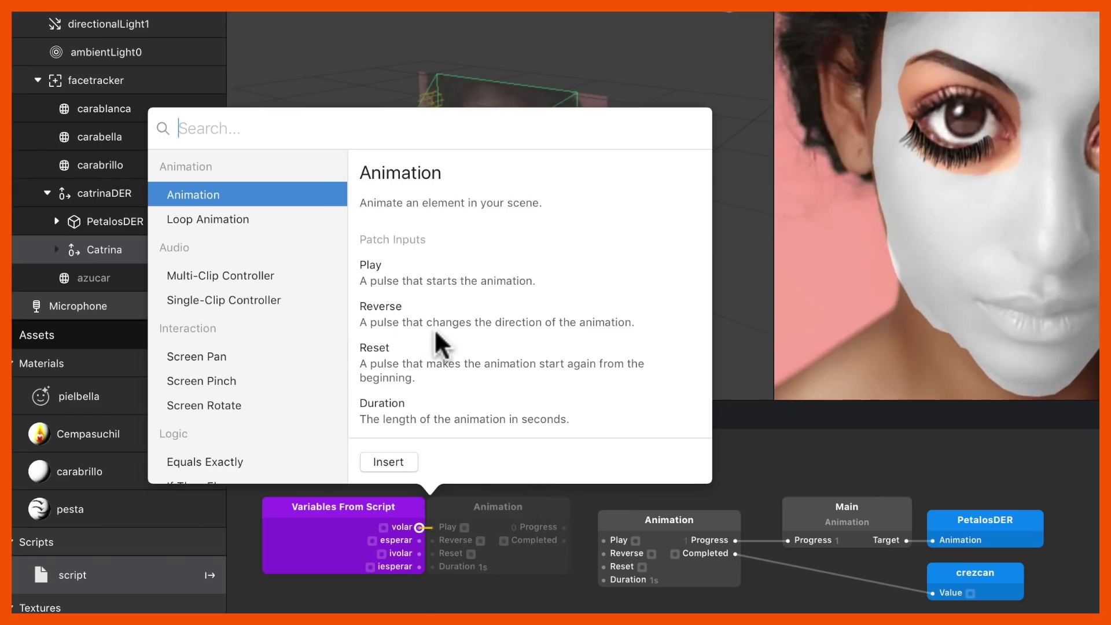
pyautogui.write('switch')
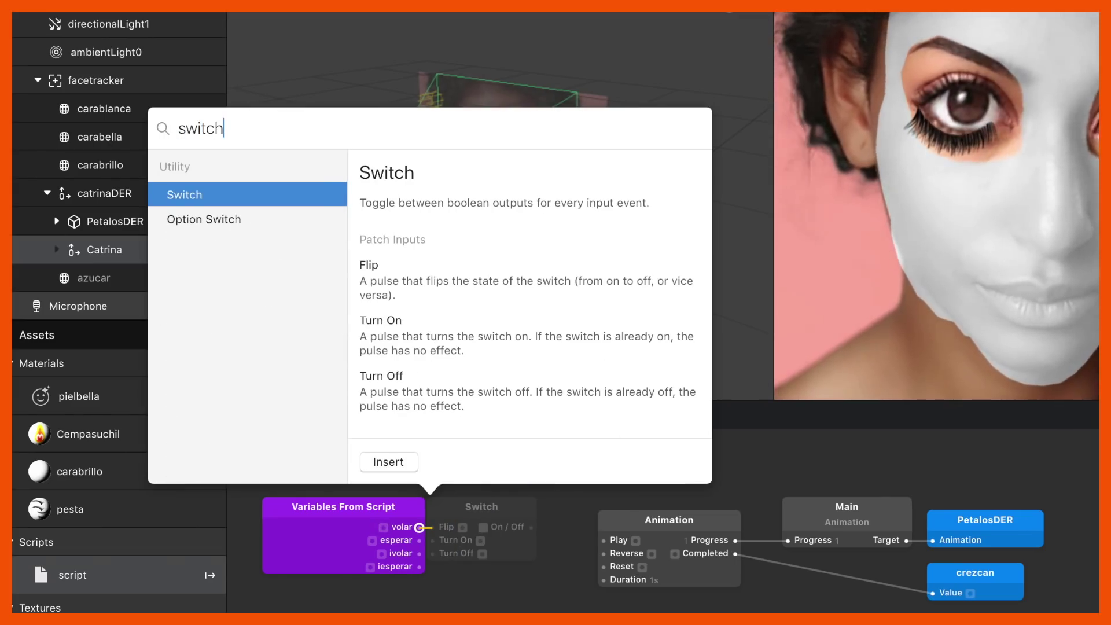
pyautogui.click(393, 461)
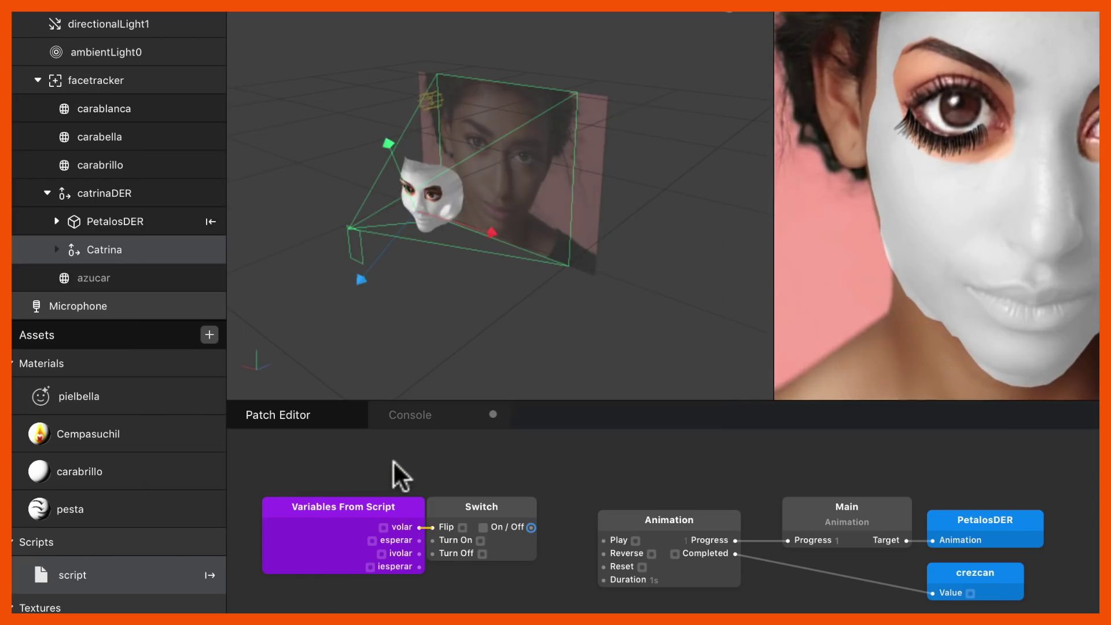
# - Rewire volar to the Switch patch's Turn On input and connect esperar to its Turn Off input
pyautogui.moveTo(397, 501); pyautogui.dragTo(339, 515)
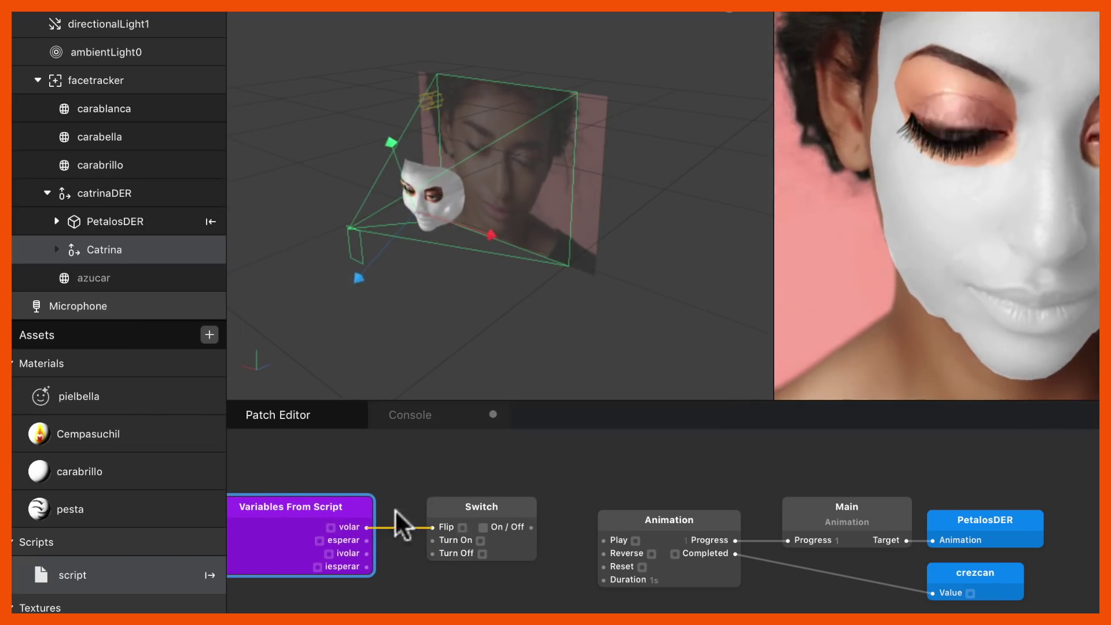
pyautogui.moveTo(432, 526)
pyautogui.mouseDown()
pyautogui.moveTo(370, 523)
pyautogui.moveTo(435, 538)
pyautogui.mouseUp()
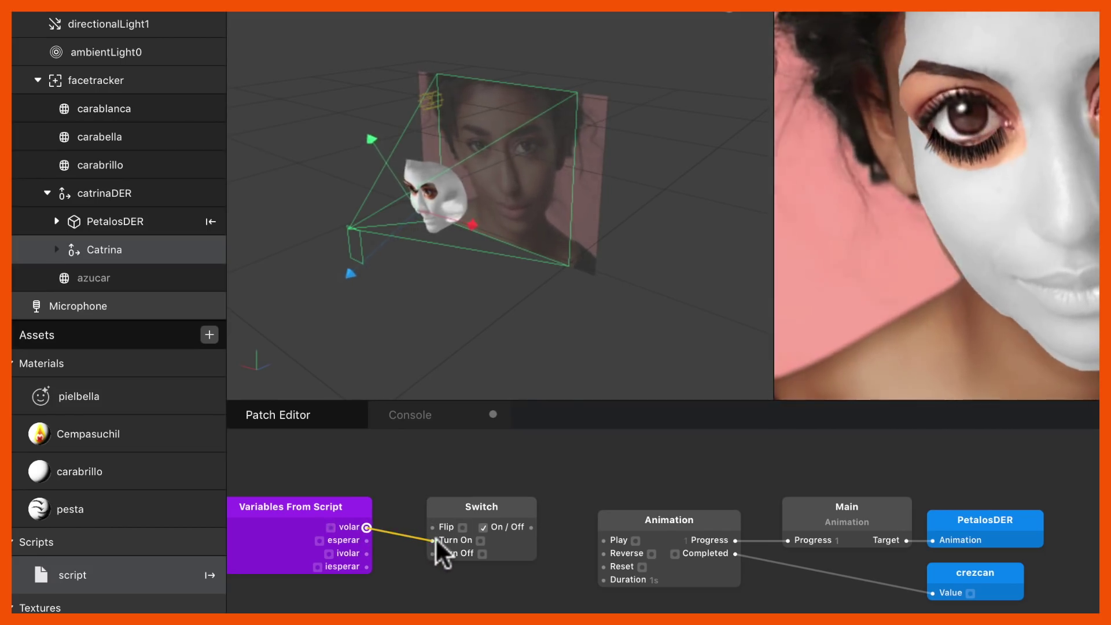
pyautogui.moveTo(365, 540); pyautogui.dragTo(433, 550)
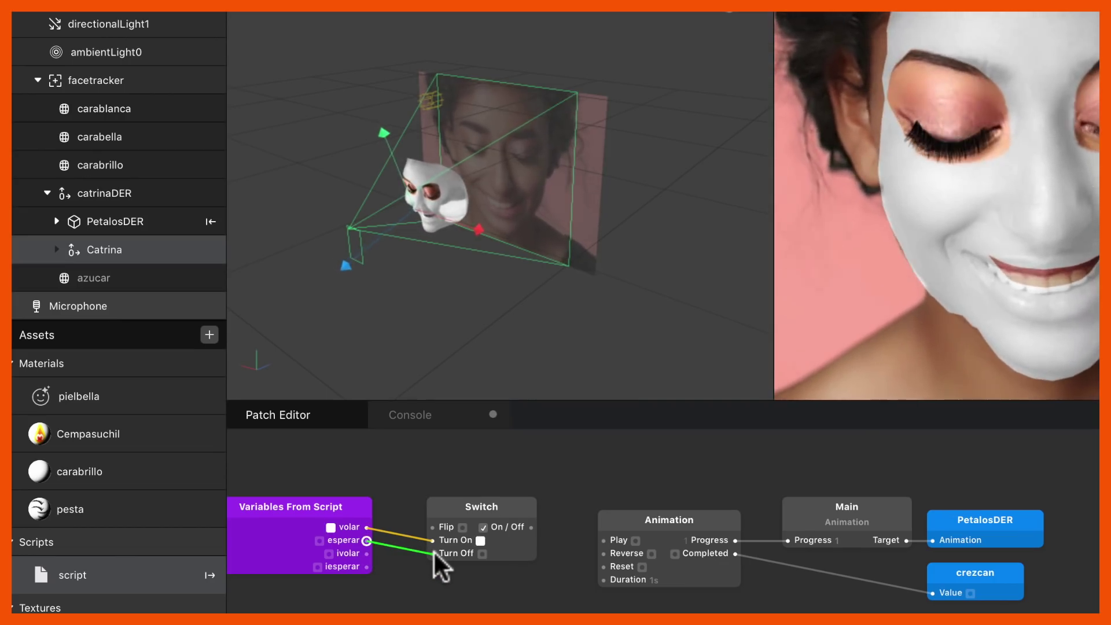
# - Connect the Switch patch's On / Off output to the Animation patch's Play input through a Pulse patch
pyautogui.moveTo(486, 507); pyautogui.dragTo(466, 494)
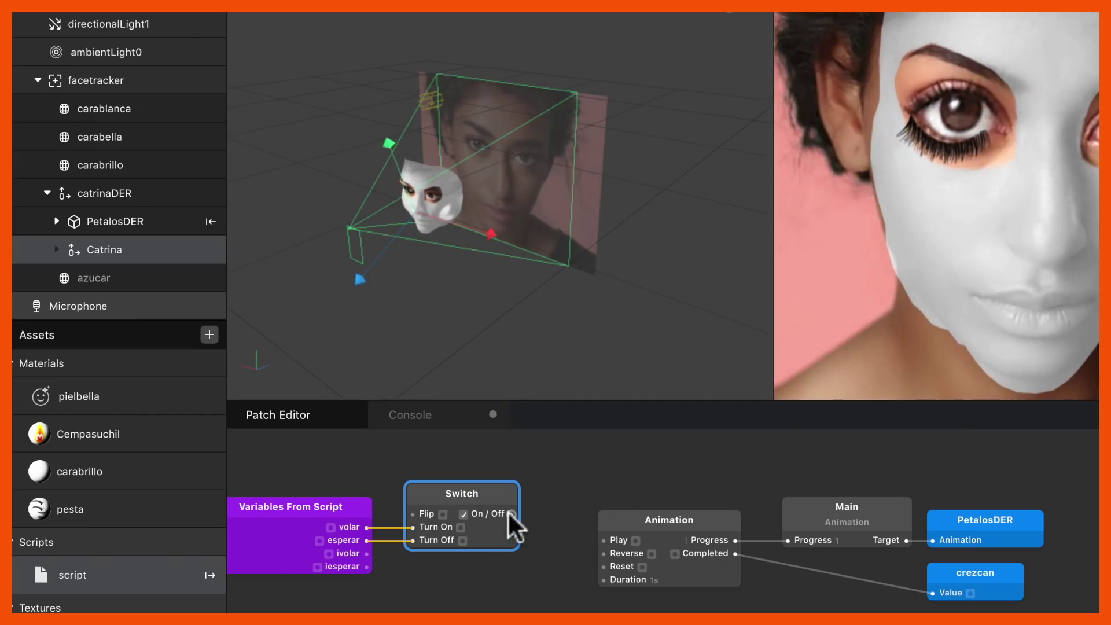
pyautogui.click(523, 512)
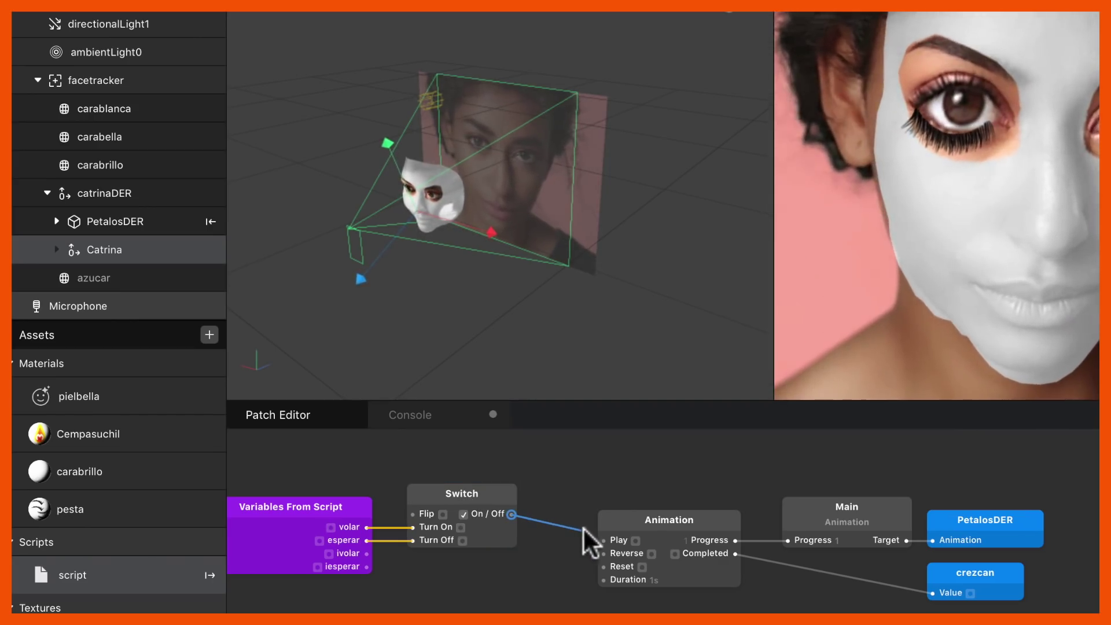
pyautogui.moveTo(605, 535); pyautogui.dragTo(605, 536)
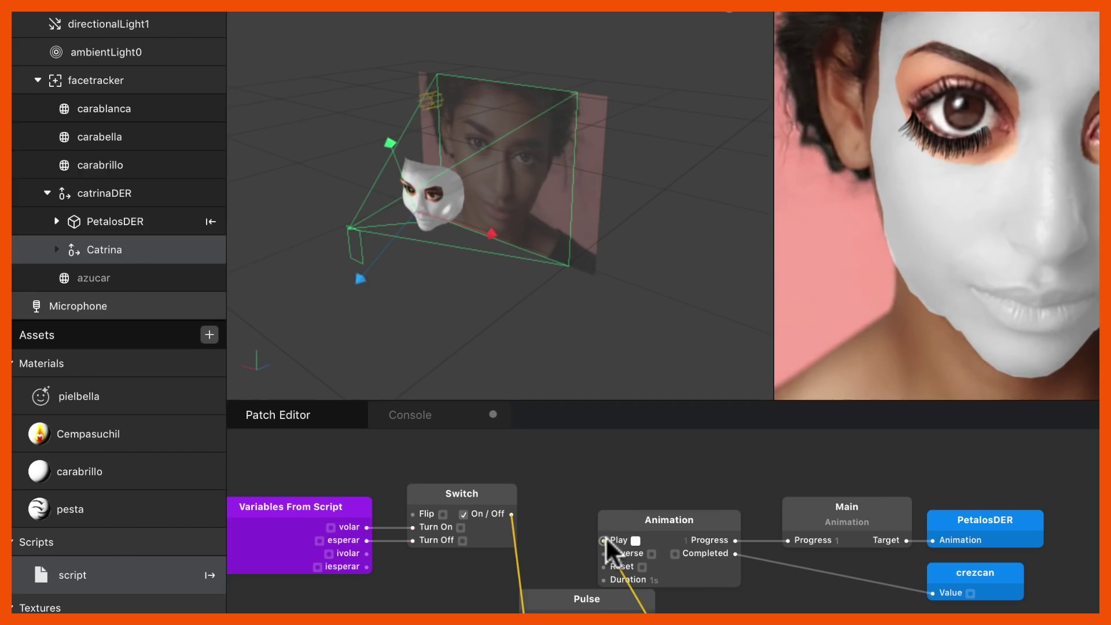
# - Spread out the Variables From Script and Switch patches and place the Pulse patch between Switch and Animation
pyautogui.hscroll(-3, 399, 554)
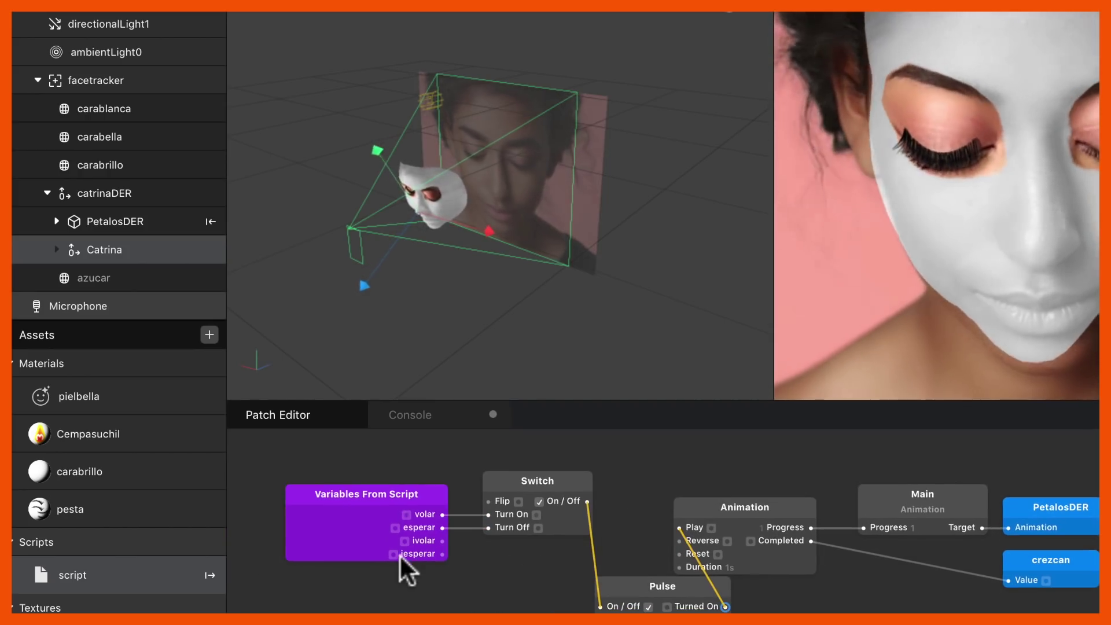
pyautogui.click(427, 493)
pyautogui.moveTo(427, 490); pyautogui.dragTo(374, 489)
pyautogui.moveTo(522, 485); pyautogui.dragTo(471, 484)
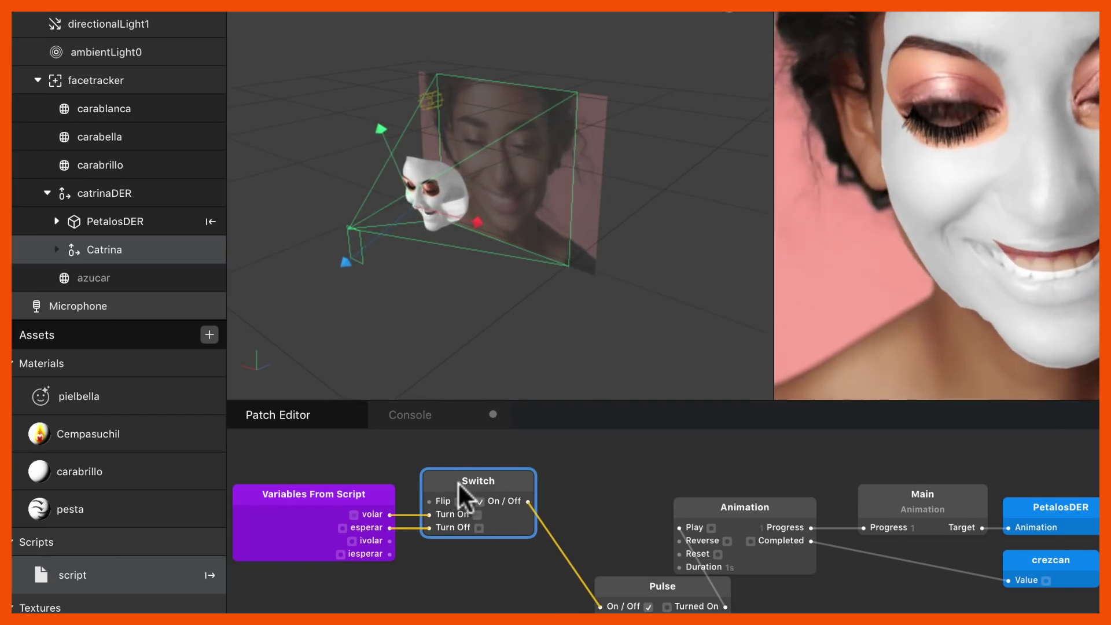
pyautogui.click(376, 493)
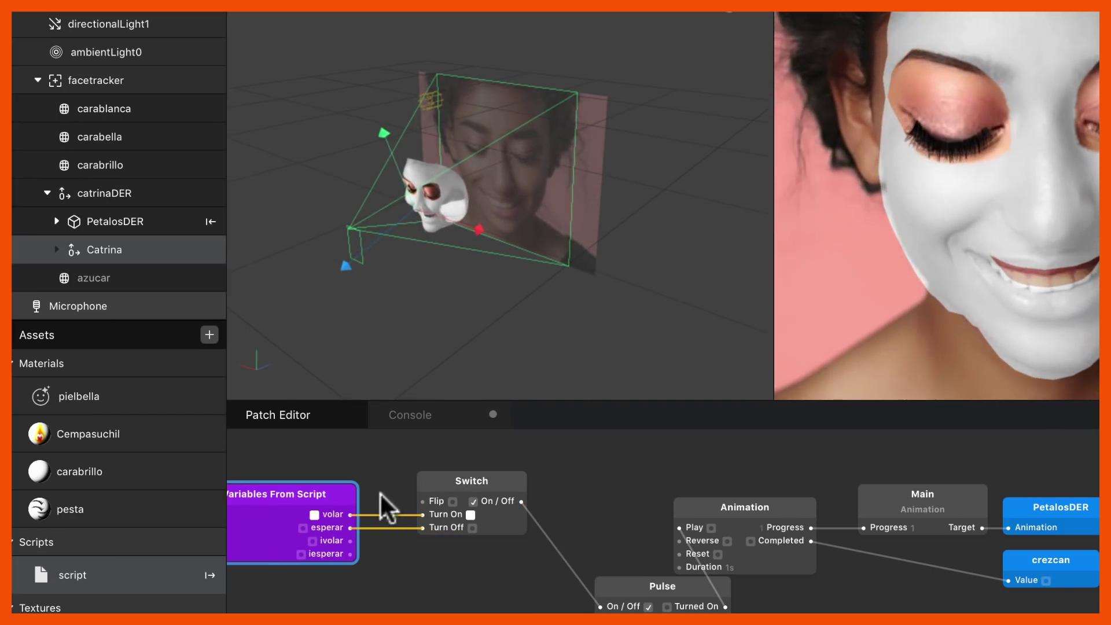
pyautogui.moveTo(463, 477); pyautogui.dragTo(418, 477)
pyautogui.moveTo(654, 576); pyautogui.dragTo(561, 488)
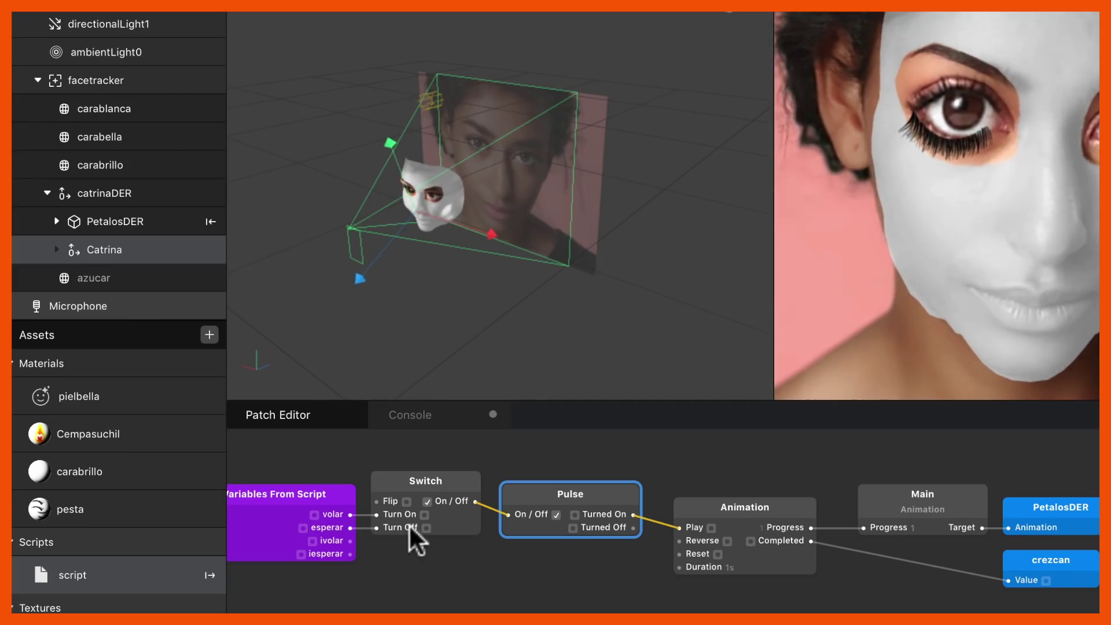
# - Connect esperar to the Animation patch's Reset input and move the Switch patch above the connection
pyautogui.moveTo(350, 527); pyautogui.dragTo(680, 553)
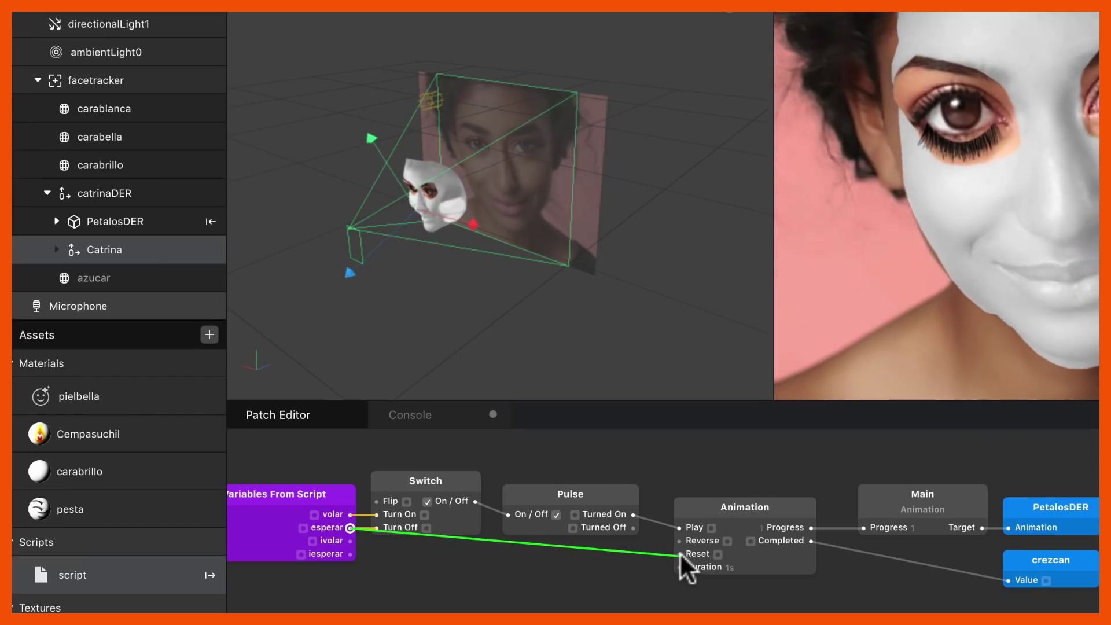
pyautogui.click(439, 466)
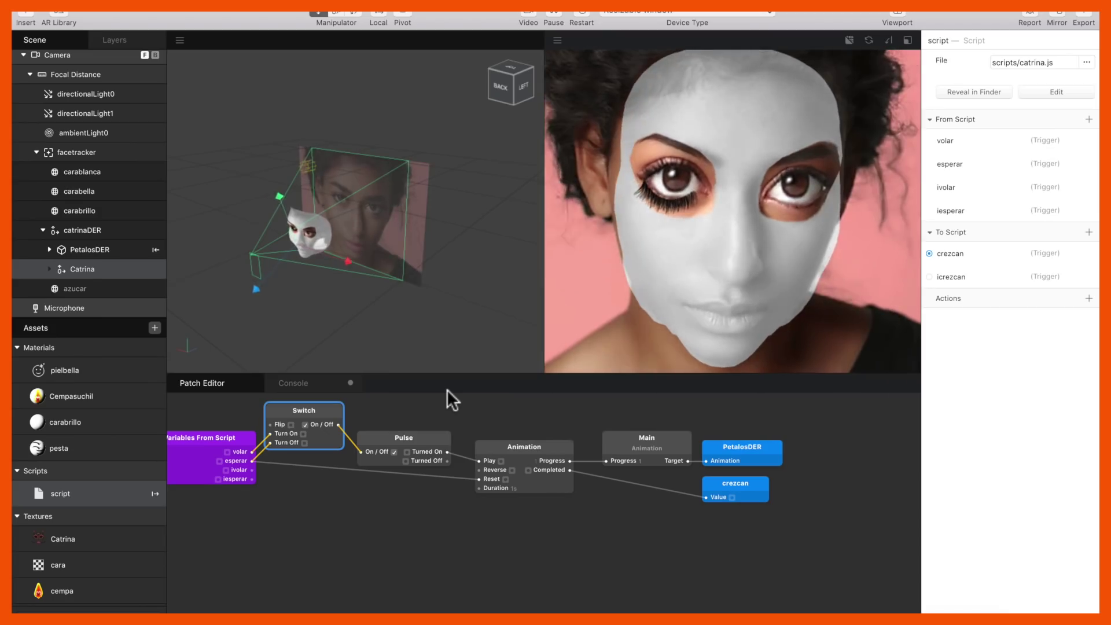
# - Restart the preview to test the petal cycle and hide the PetalosDER object
pyautogui.click(583, 13)
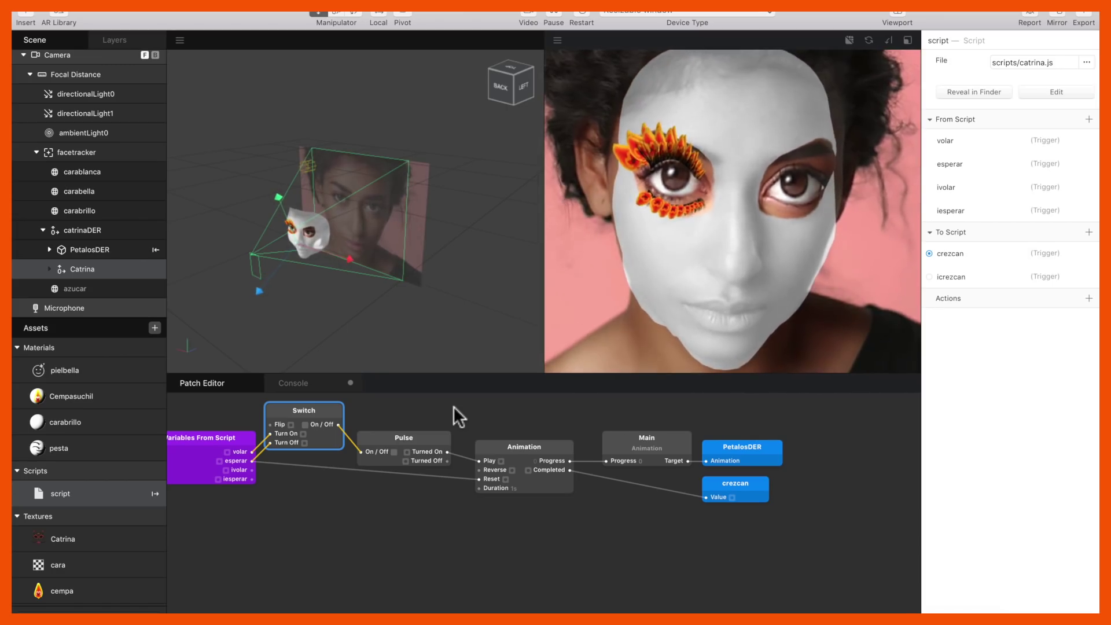
pyautogui.click(582, 13)
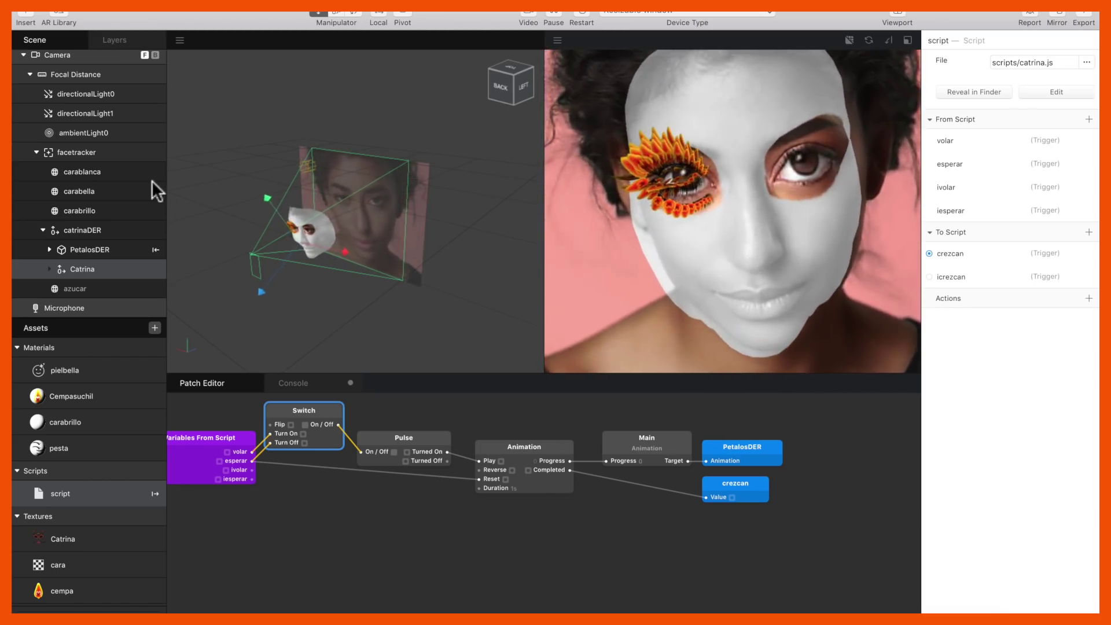
pyautogui.click(69, 249)
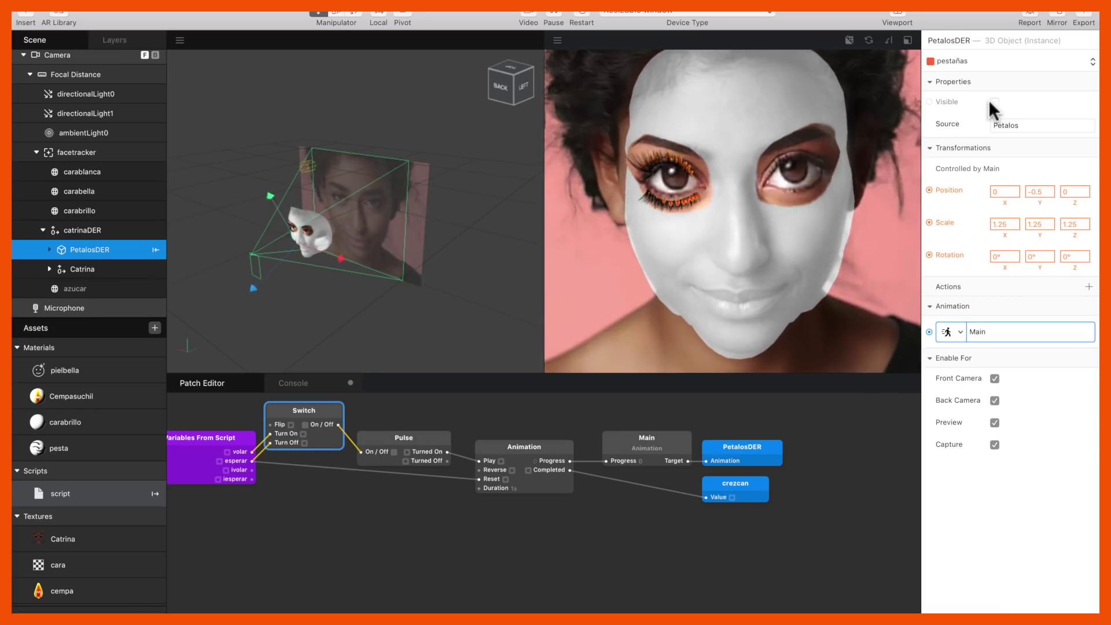
pyautogui.click(556, 14)
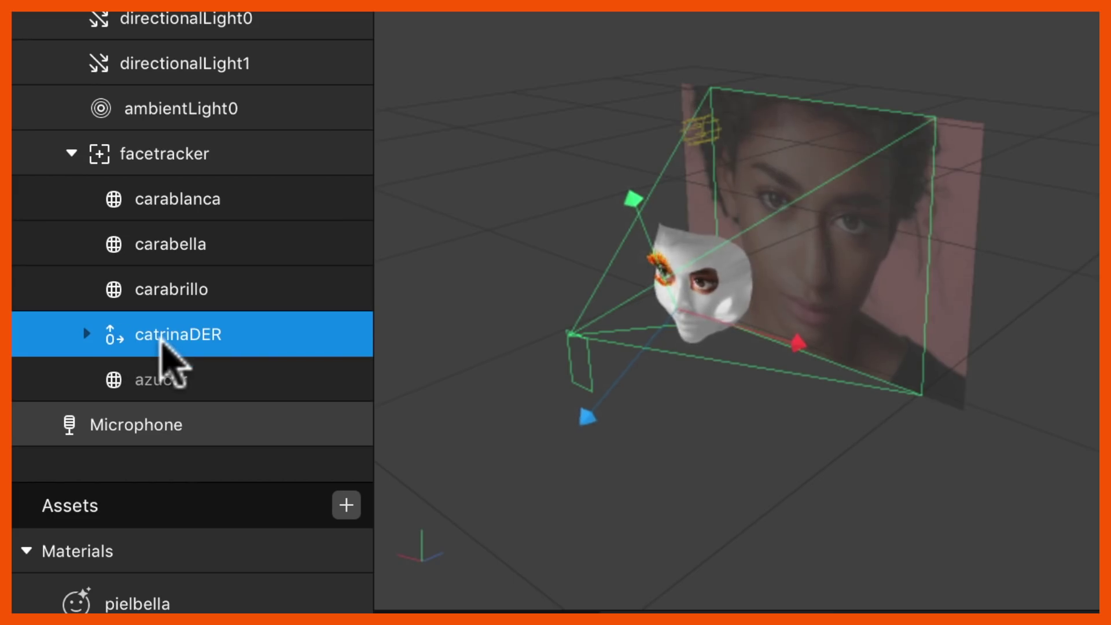
# - Duplicate the catrinaDER object under facetracker
pyautogui.doubleClick(161, 340)
pyautogui.press('Escape')
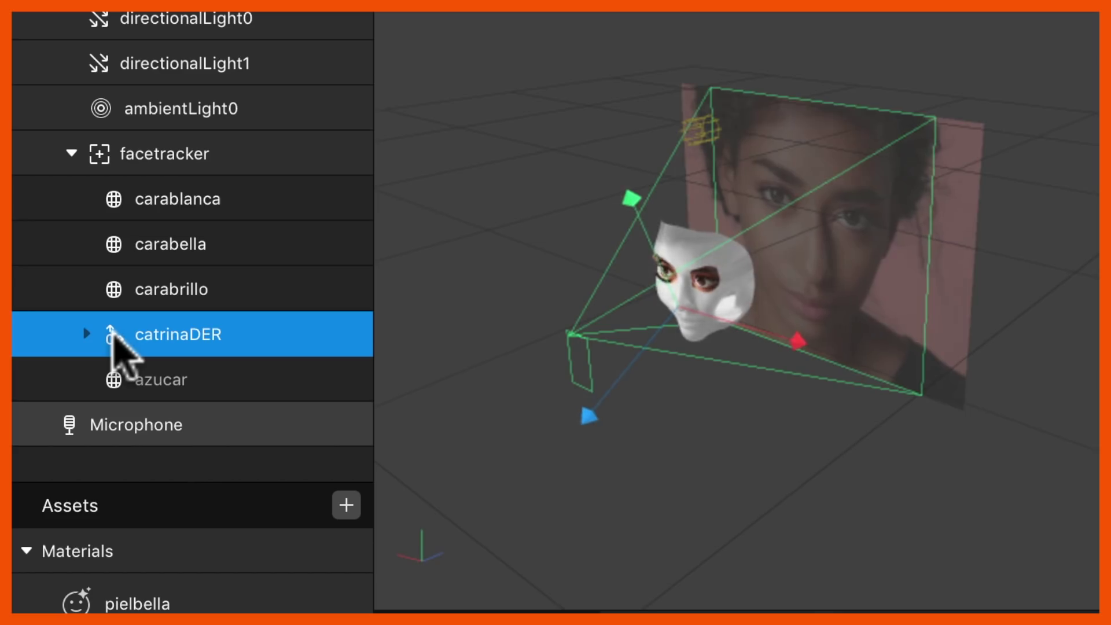
pyautogui.rightClick(114, 340)
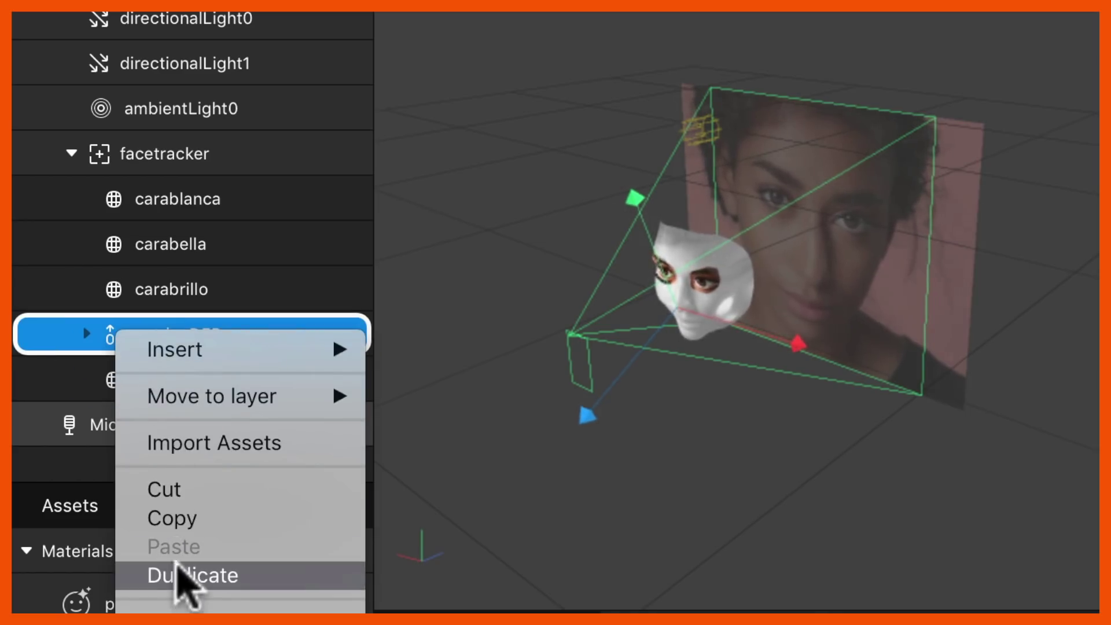
pyautogui.click(177, 575)
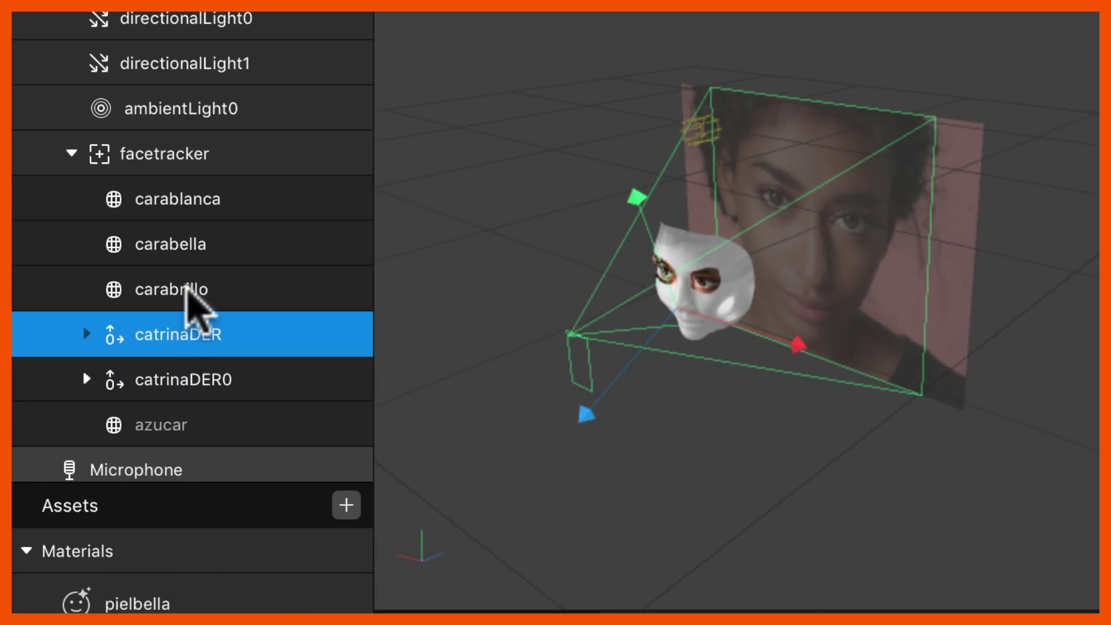
# - Rename the duplicated catrinaDER0 object as catrinaIZQ
pyautogui.scroll(-1, 191, 289)
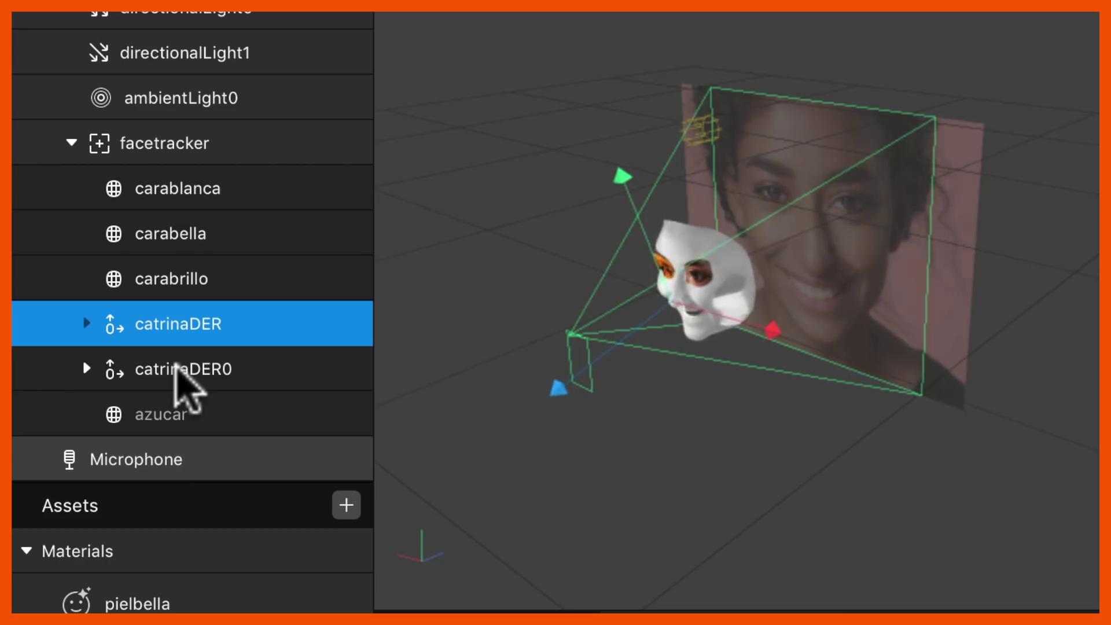
pyautogui.click(183, 370)
pyautogui.doubleClick(178, 368)
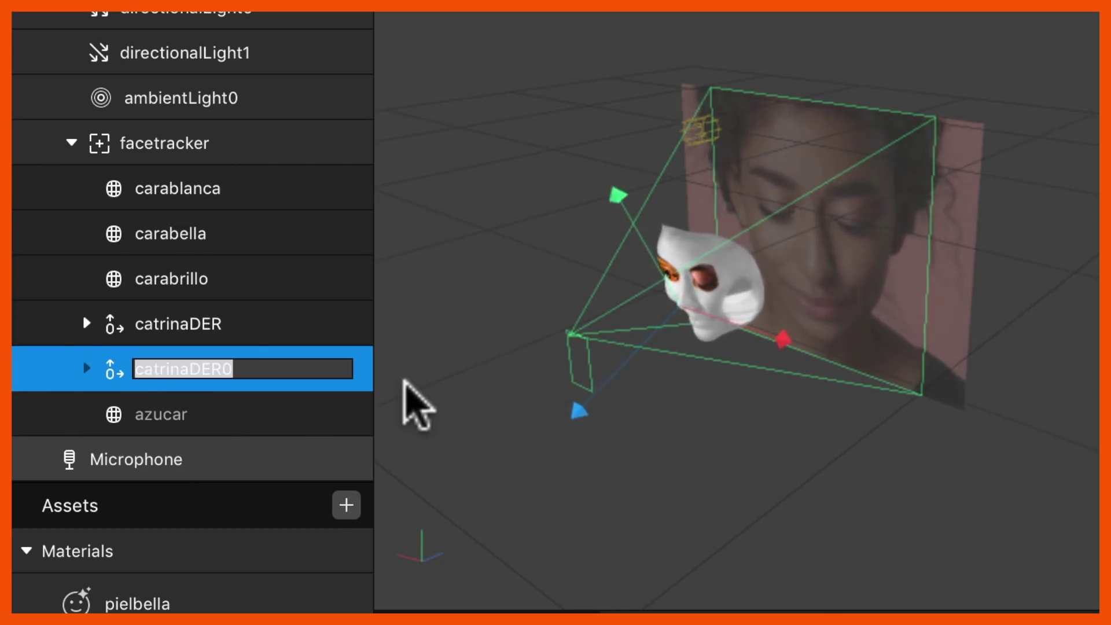
pyautogui.press('Right')
pyautogui.press('BackSpace')
pyautogui.press('BackSpace')
pyautogui.press('BackSpace')
pyautogui.press('BackSpace')
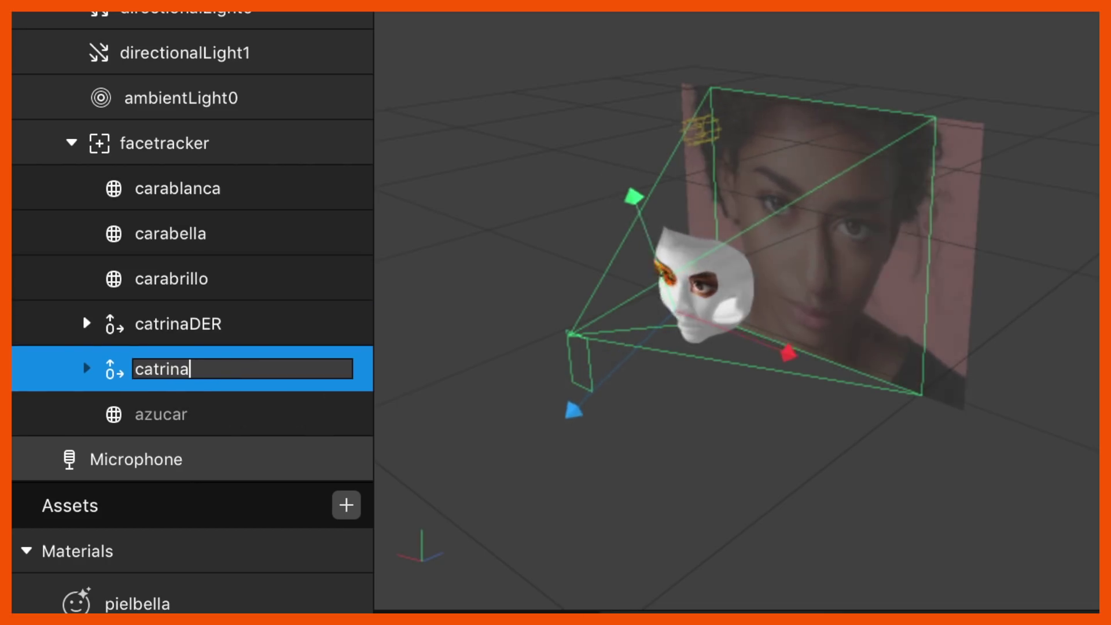
pyautogui.write('izq')
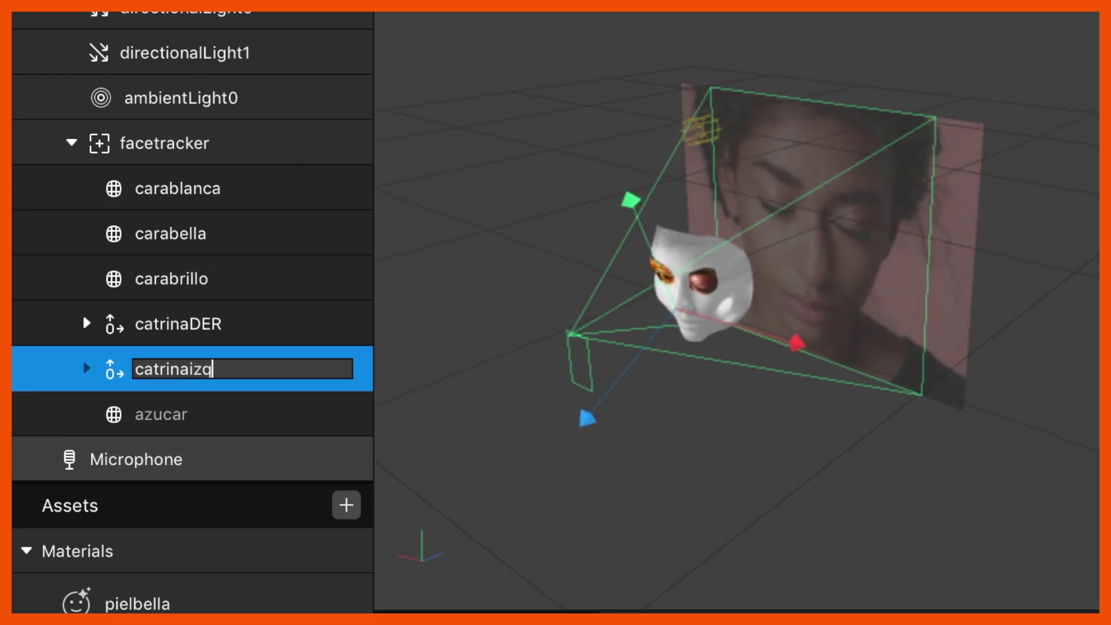
pyautogui.press('BackSpace')
pyautogui.press('BackSpace')
pyautogui.press('BackSpace')
pyautogui.write('IZQ')
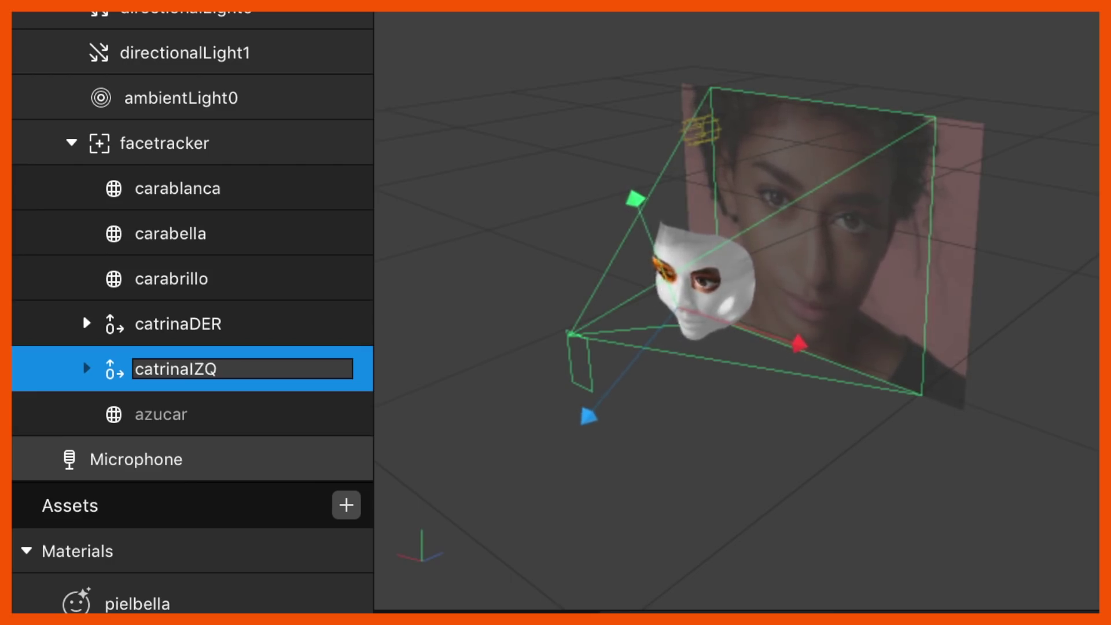
pyautogui.press('Return')
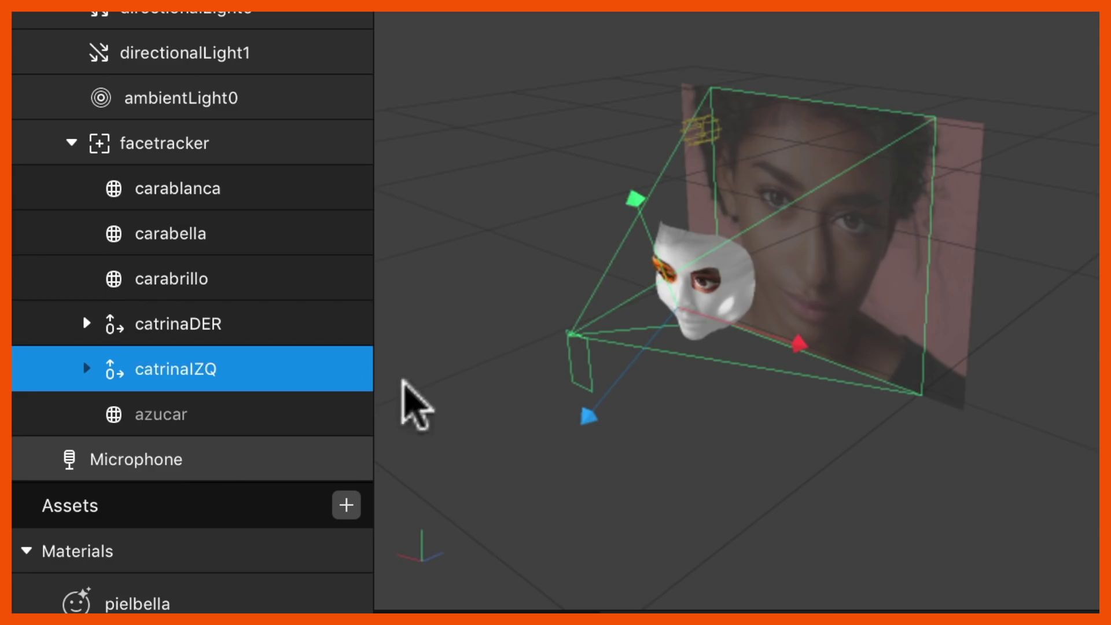
# - Rename the topder group inside catrinaIZQ's Catrina object as topizq
pyautogui.hotkey('ctrl', 'v')
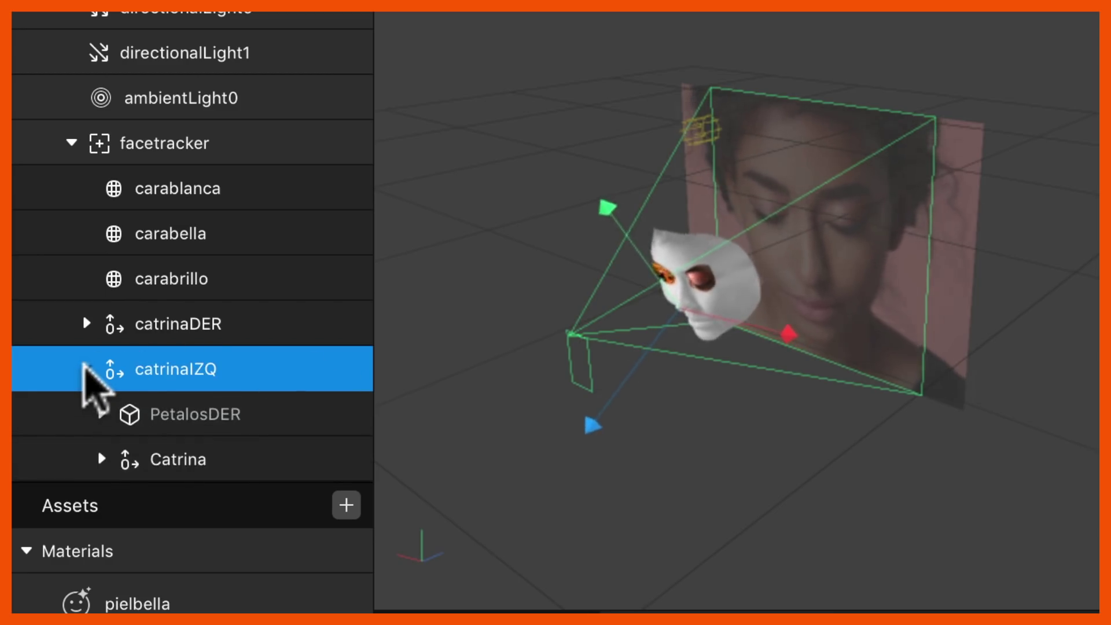
pyautogui.scroll(-2, 82, 365)
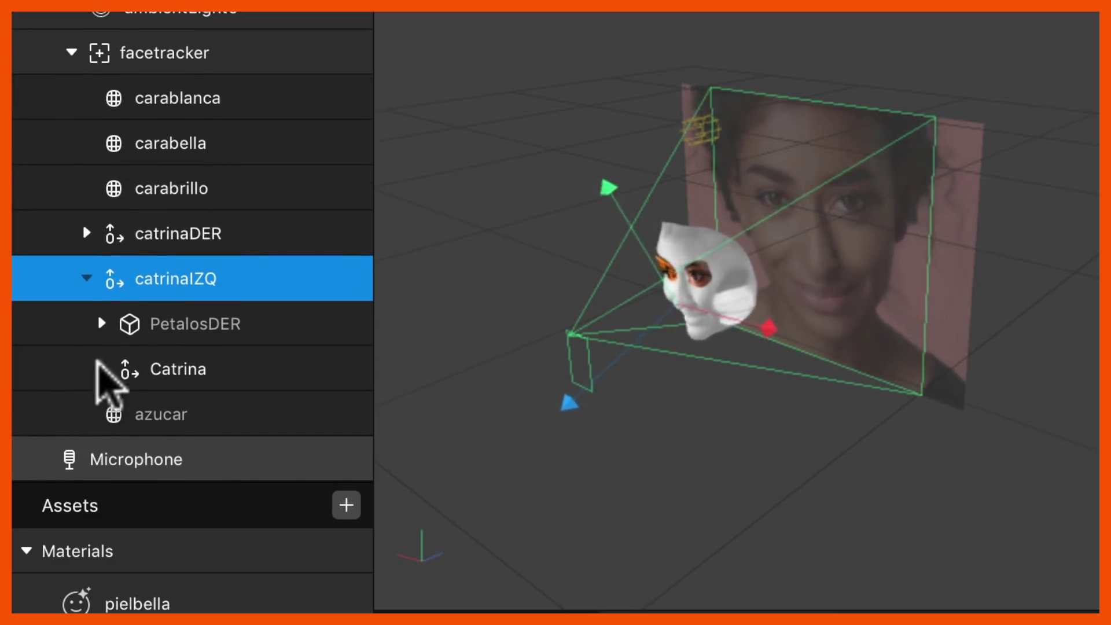
pyautogui.click(102, 368)
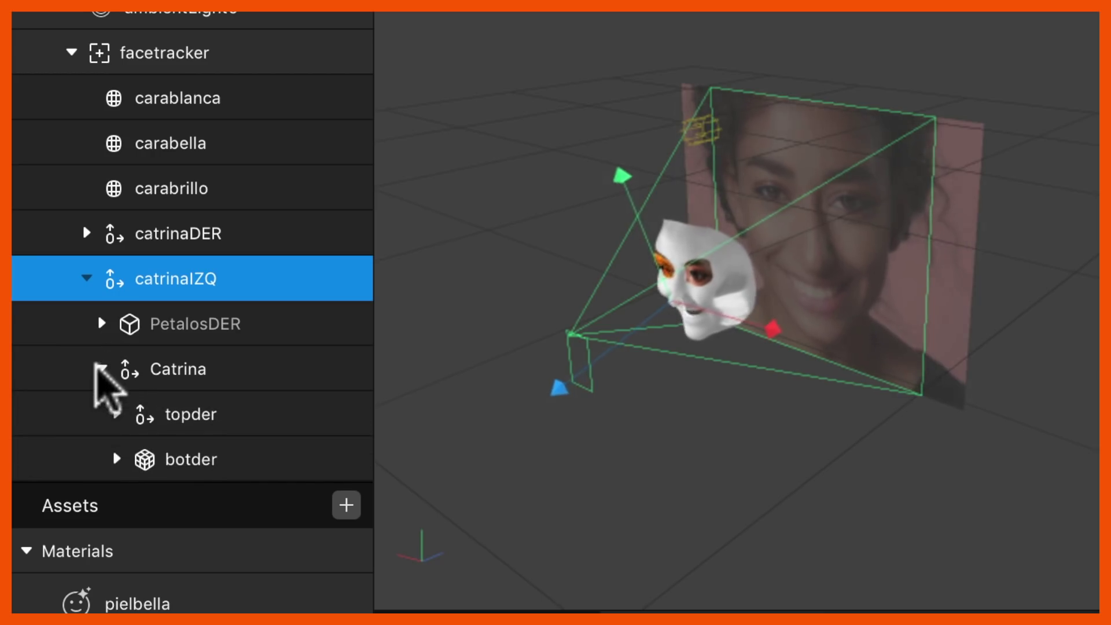
pyautogui.click(116, 412)
pyautogui.scroll(-3, 117, 421)
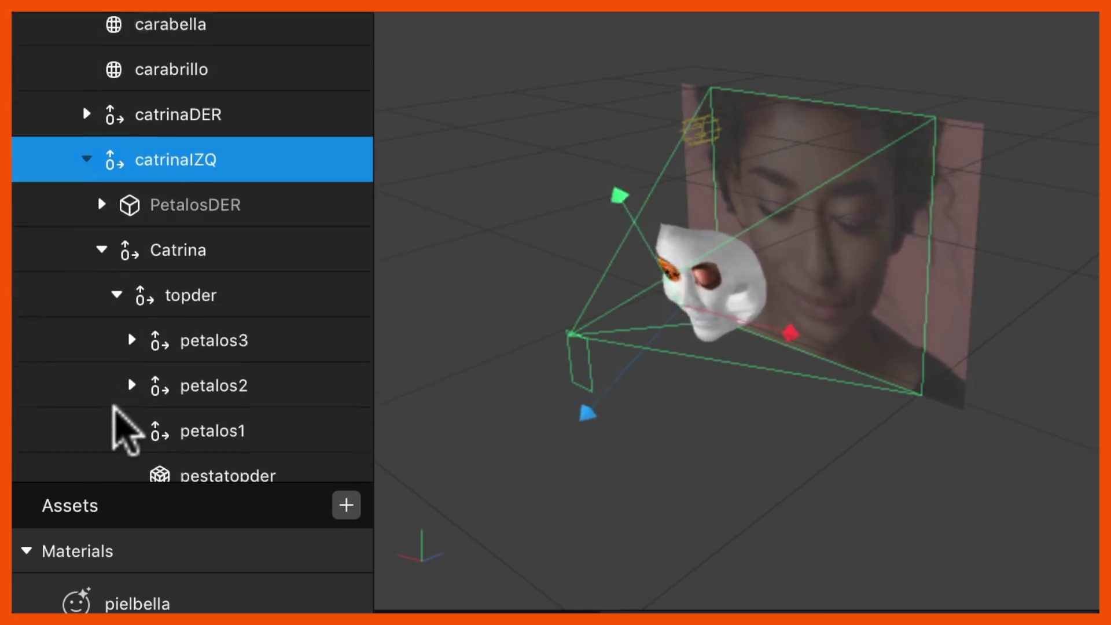
pyautogui.click(194, 262)
pyautogui.click(194, 260)
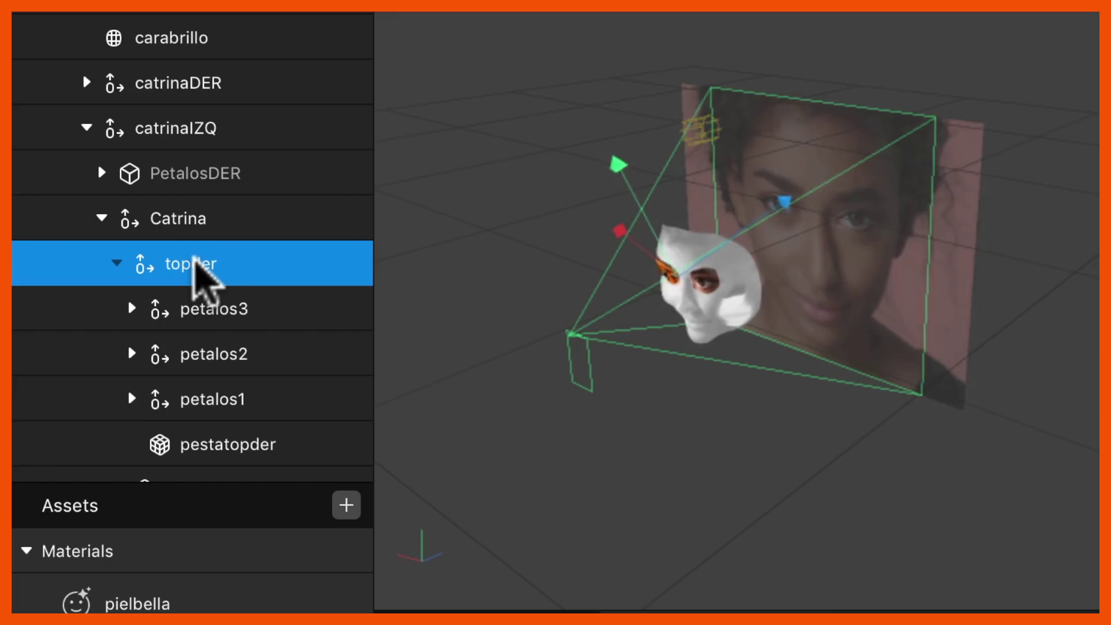
pyautogui.press('Right')
pyautogui.press('BackSpace')
pyautogui.press('BackSpace')
pyautogui.press('BackSpace')
pyautogui.write('izq')
pyautogui.press('Return')
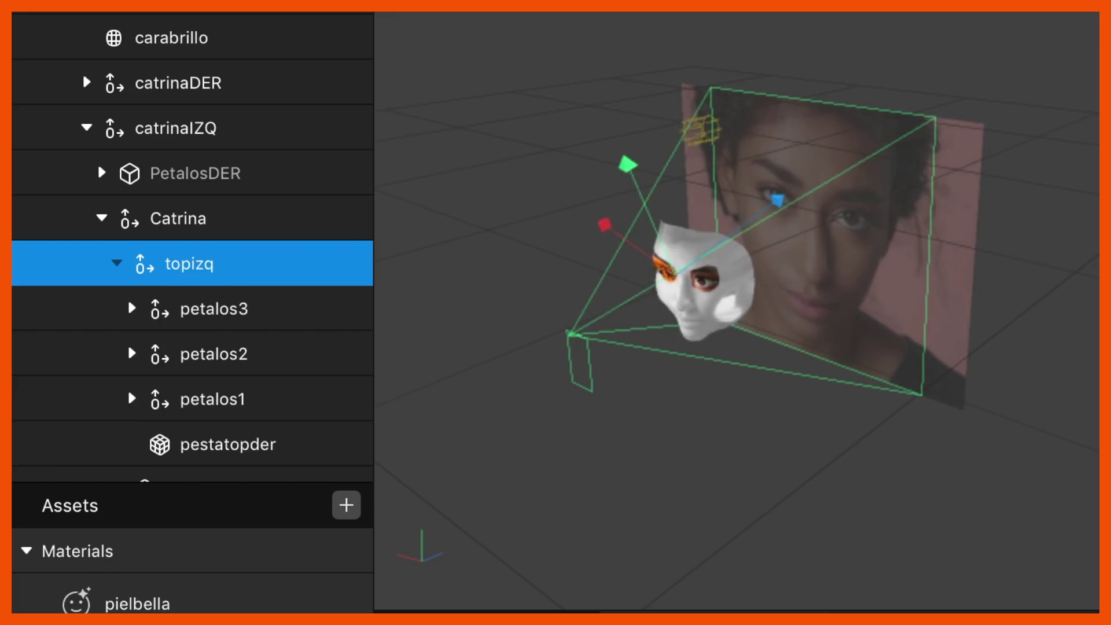
# - Add an "i" prefix to the petal names under topizq's petalos3 group, starting with p31 as ip31
pyautogui.click(131, 308)
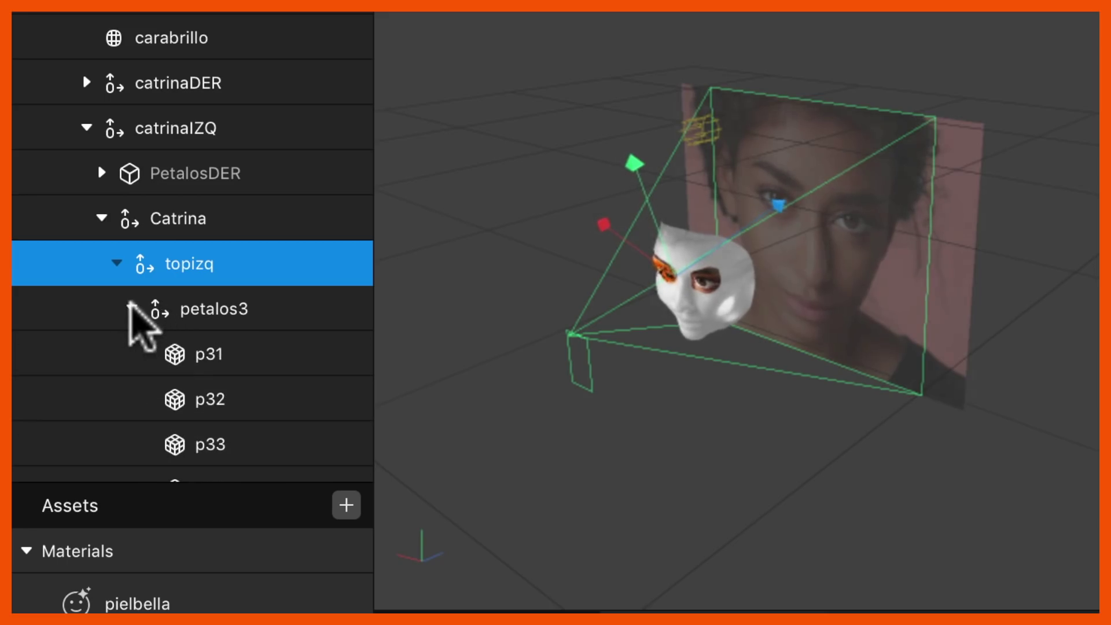
pyautogui.scroll(-2, 218, 357)
pyautogui.scroll(-3, 217, 355)
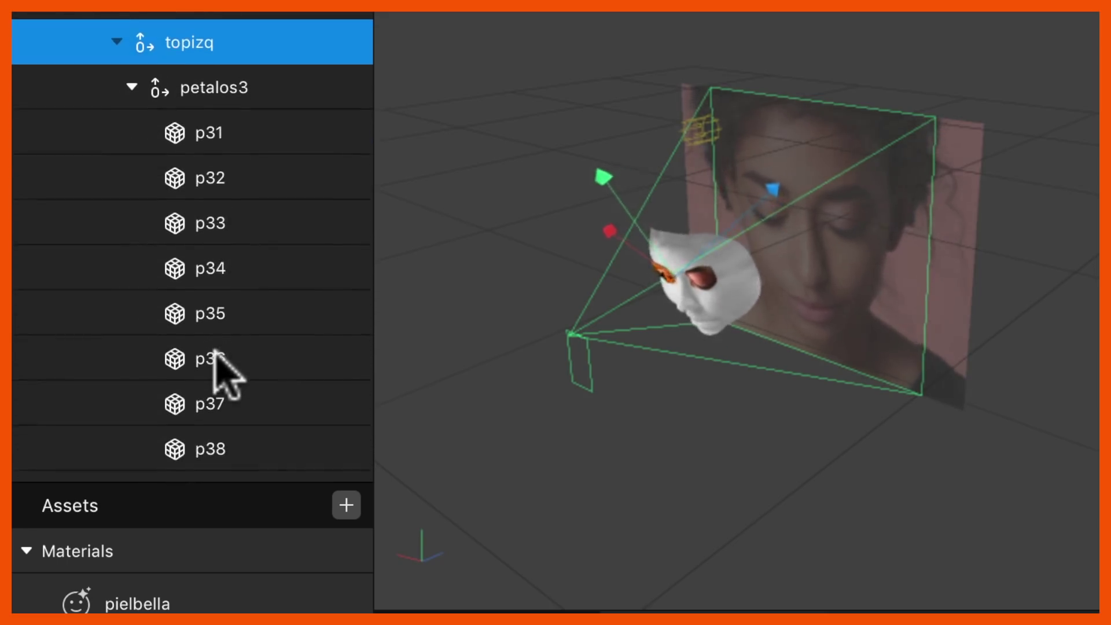
pyautogui.click(202, 86)
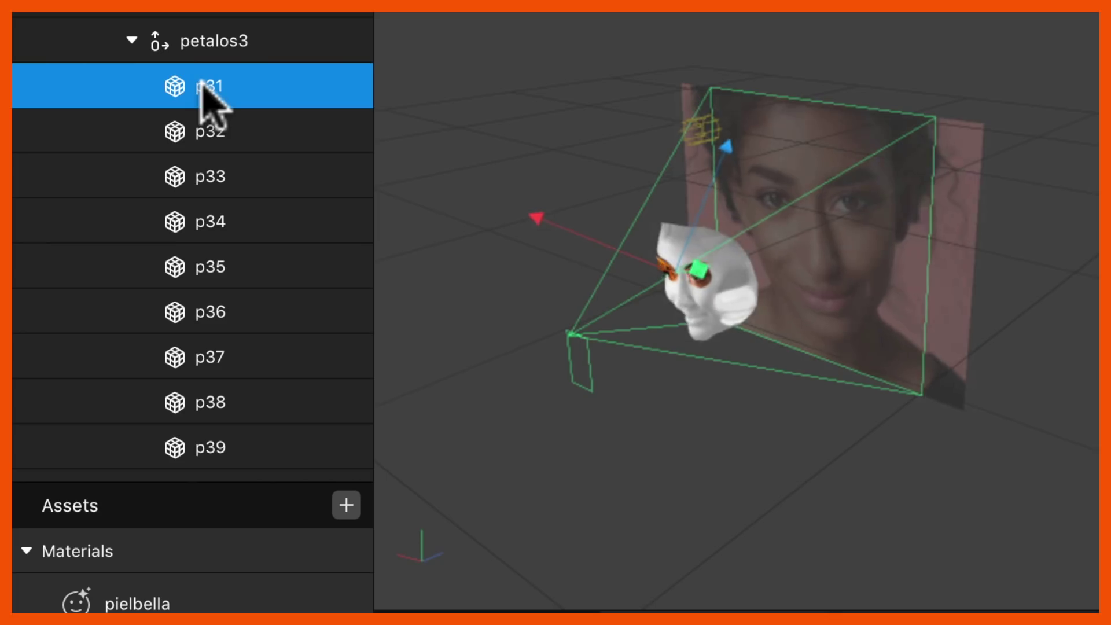
pyautogui.doubleClick(203, 86)
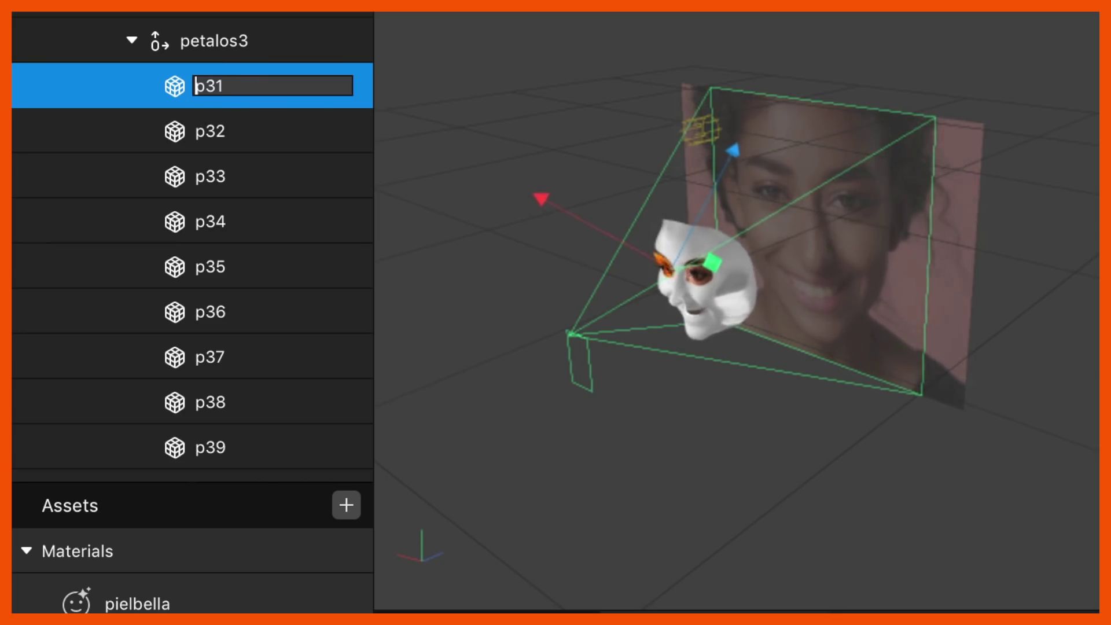
pyautogui.write('i')
pyautogui.click(211, 124)
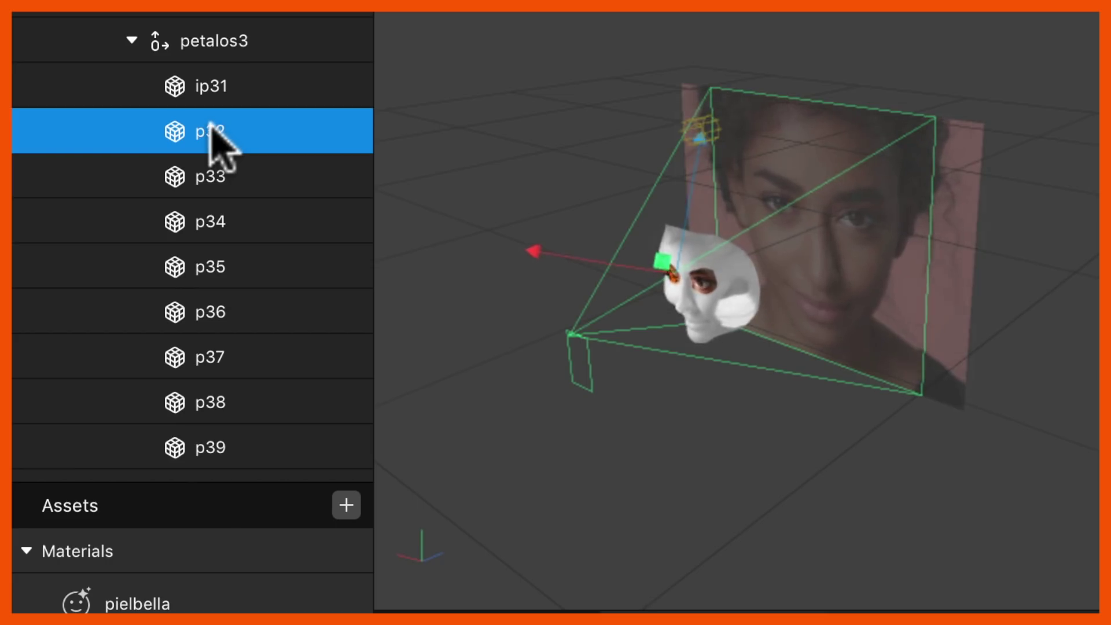
pyautogui.doubleClick(213, 131)
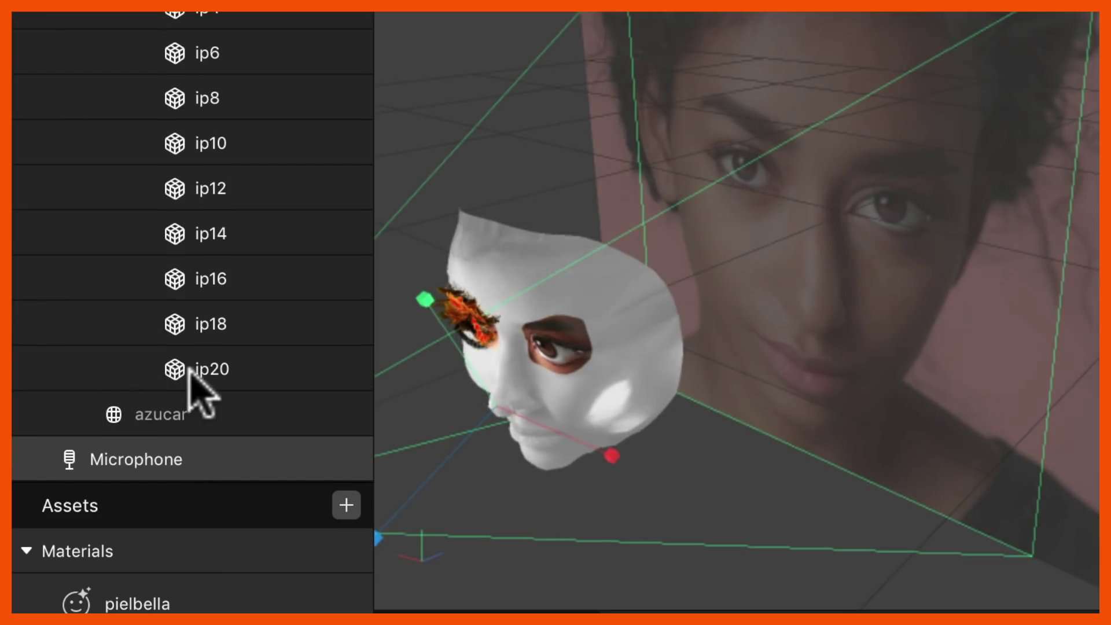
# - Collapse the renamed ibetalos1, botizq, ipetalos1 and topizq groups and the Catrina object inside catrinaIZQ
pyautogui.click(197, 376)
pyautogui.scroll(3, 234, 365)
pyautogui.scroll(4, 225, 341)
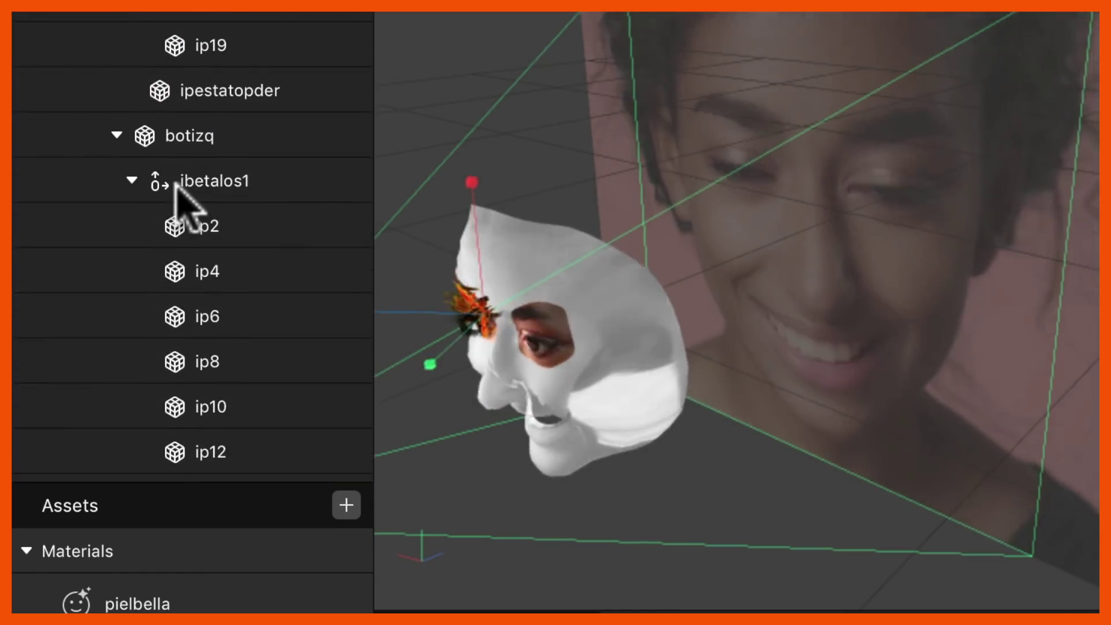
pyautogui.click(231, 184)
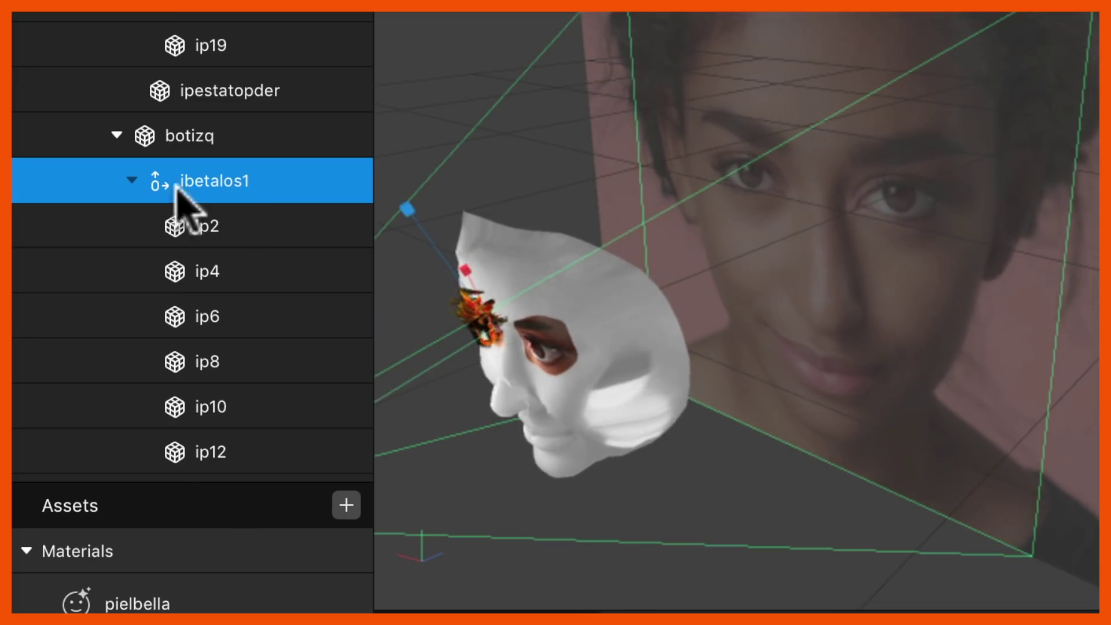
pyautogui.click(132, 180)
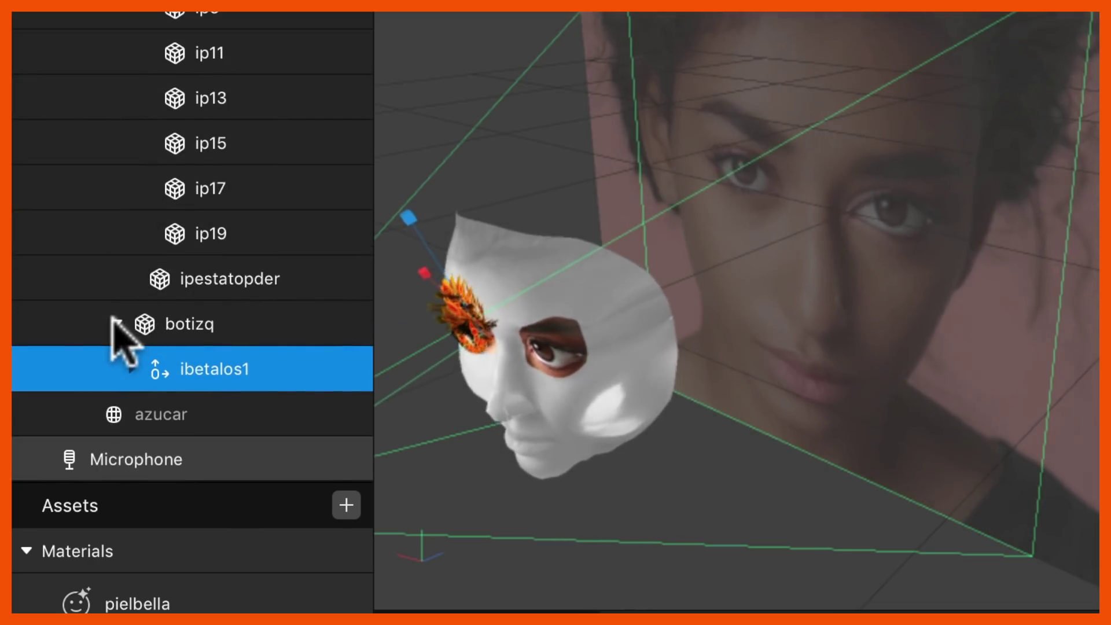
pyautogui.click(114, 323)
pyautogui.scroll(5, 167, 335)
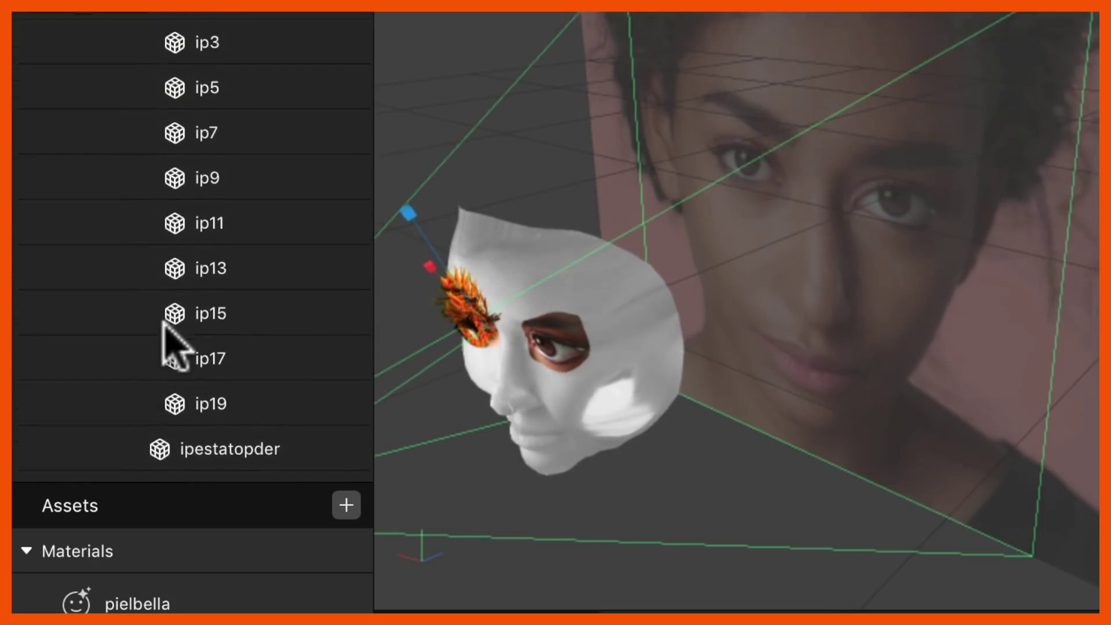
pyautogui.scroll(4, 170, 330)
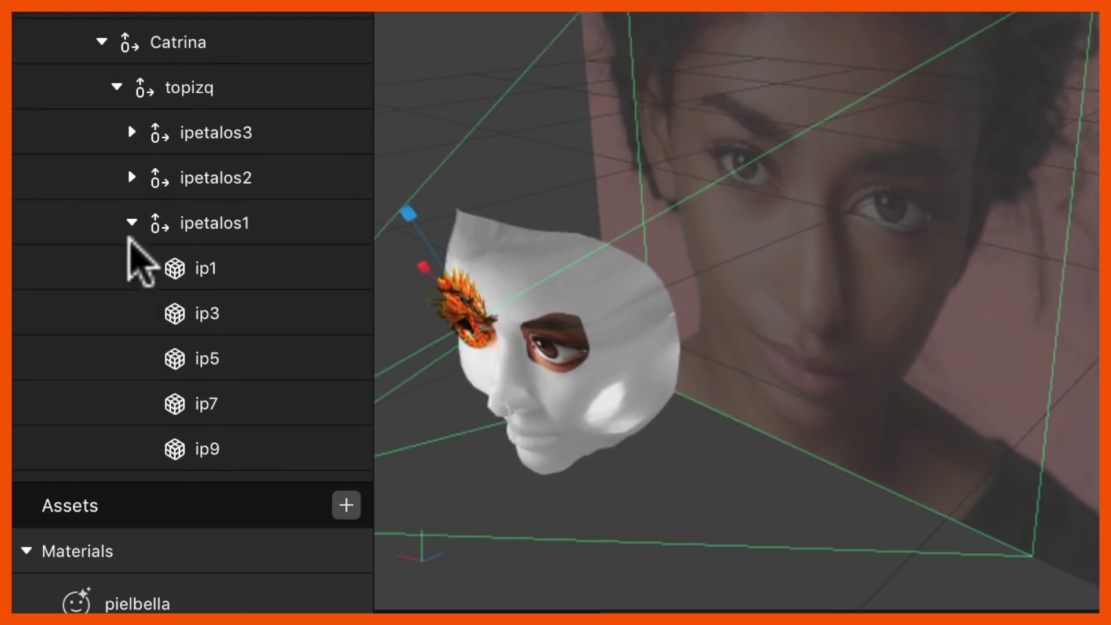
pyautogui.click(131, 222)
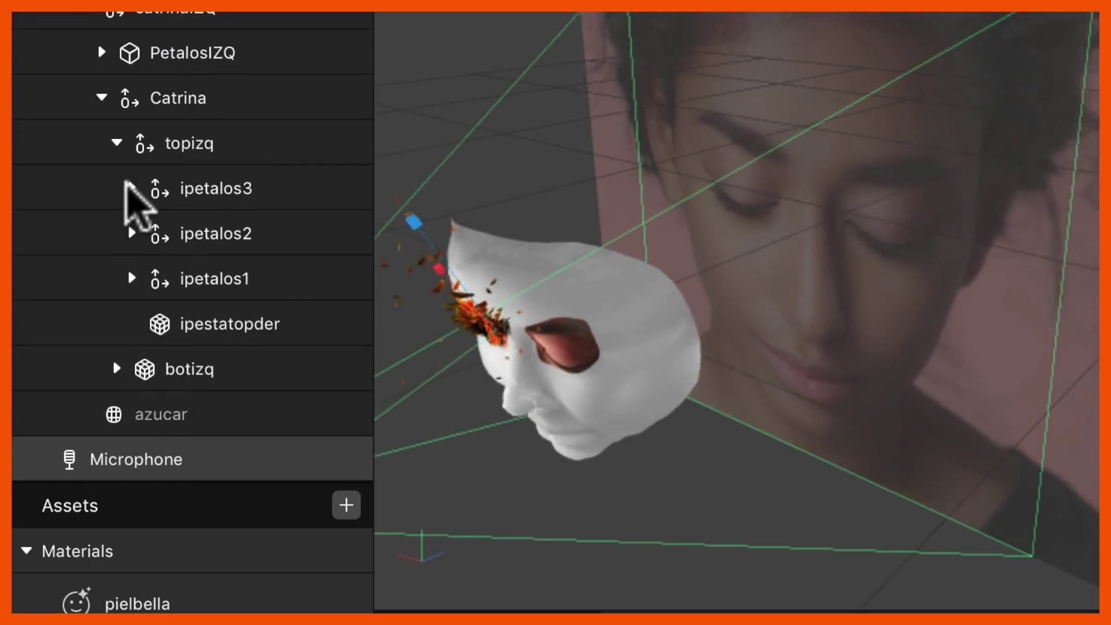
pyautogui.click(118, 142)
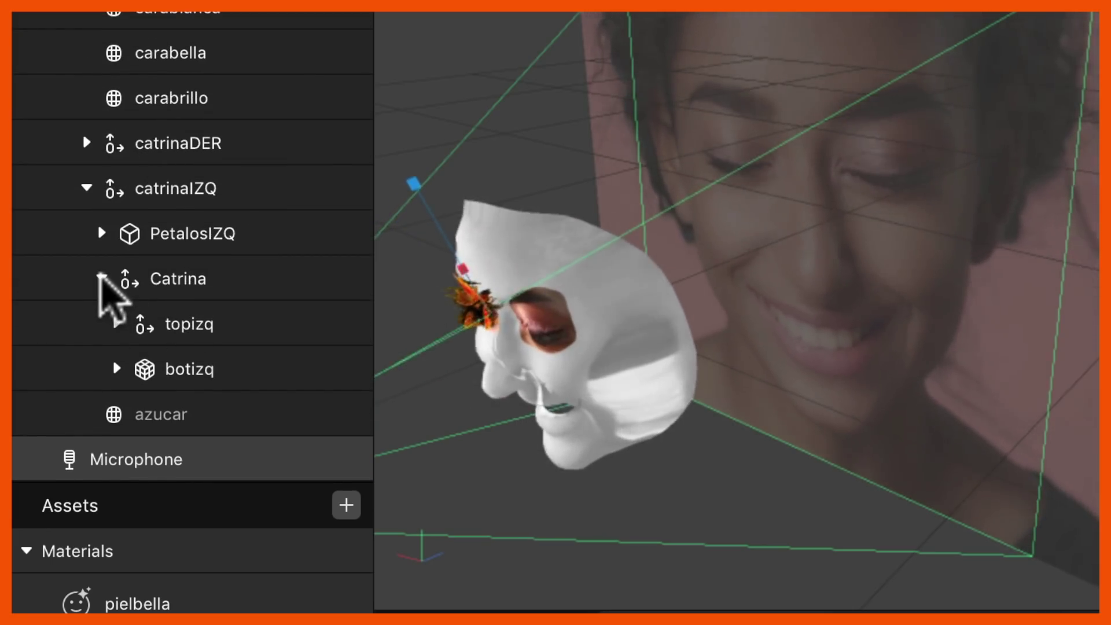
pyautogui.click(101, 278)
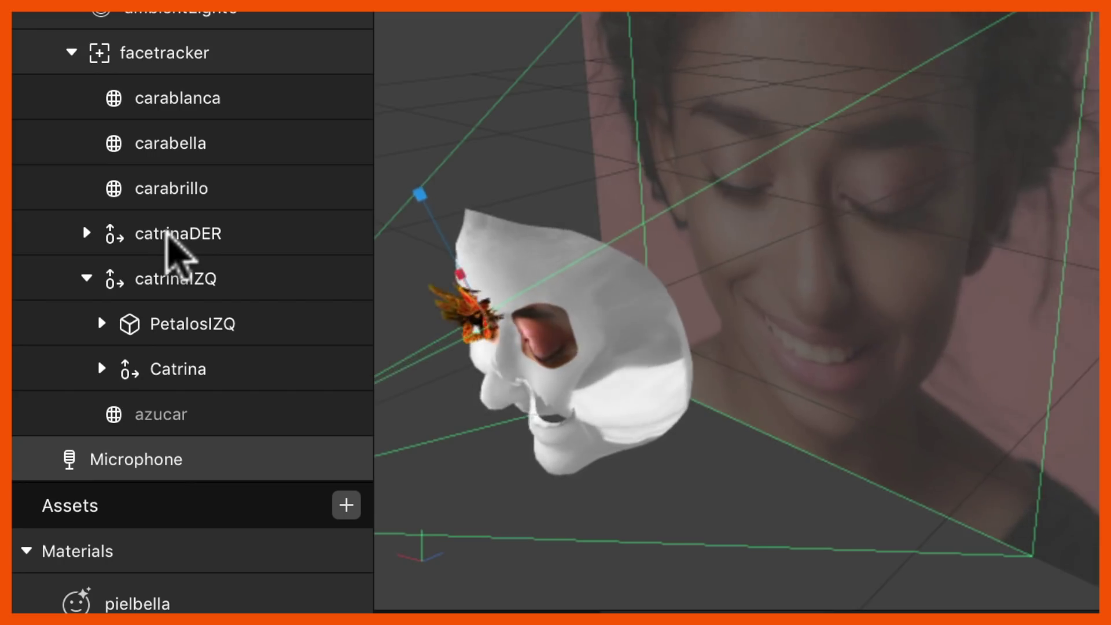
# - Hide the catrinaDER object and select catrinaIZQ
pyautogui.click(174, 233)
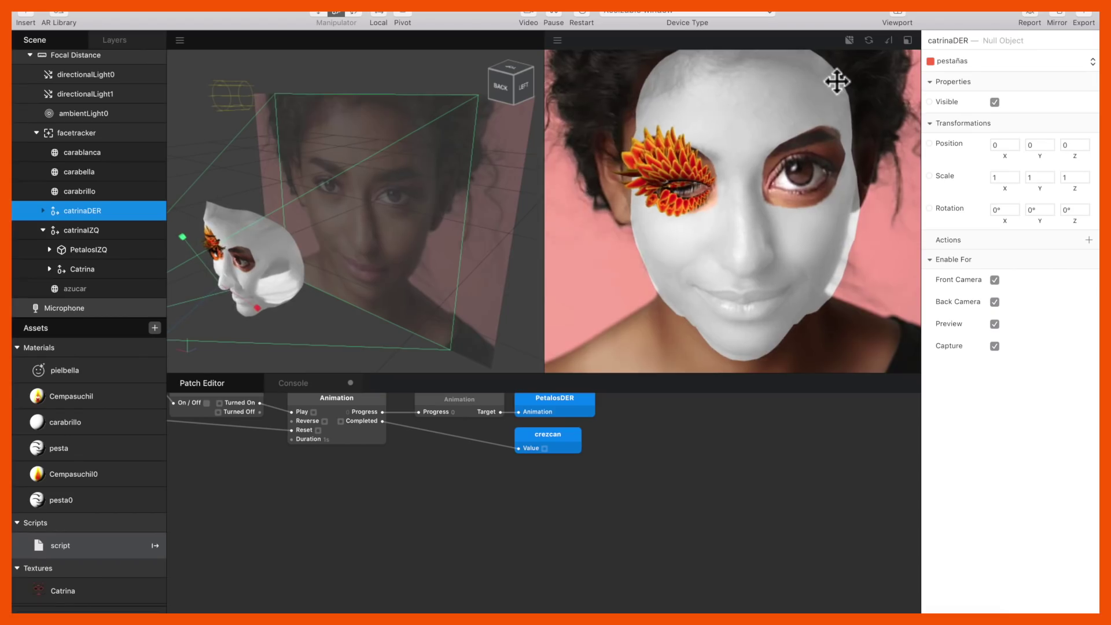
pyautogui.click(994, 101)
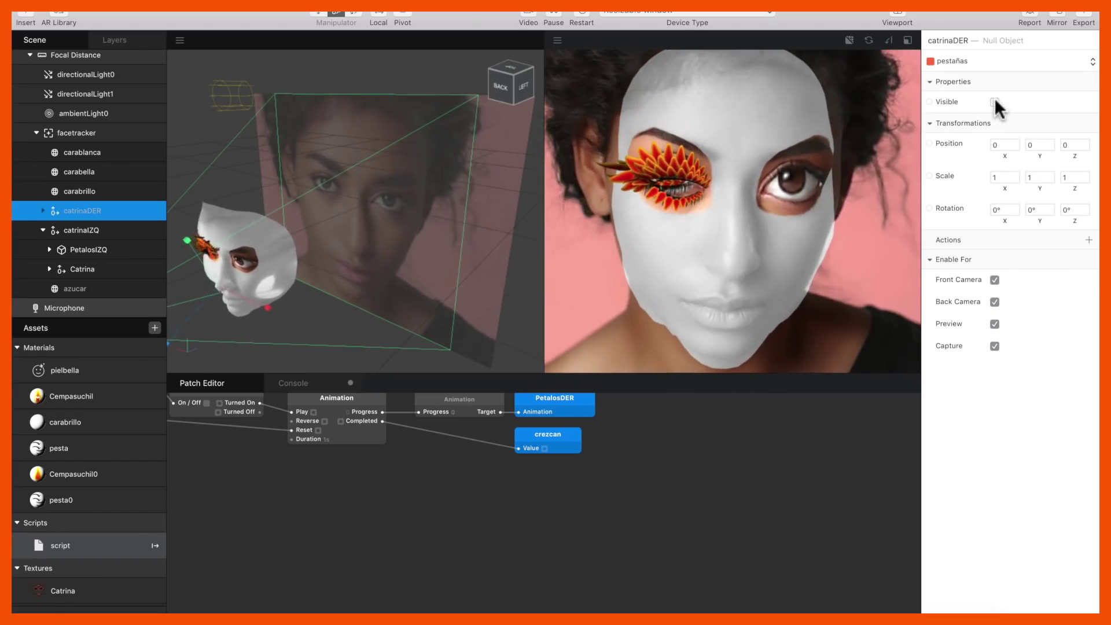
pyautogui.click(80, 229)
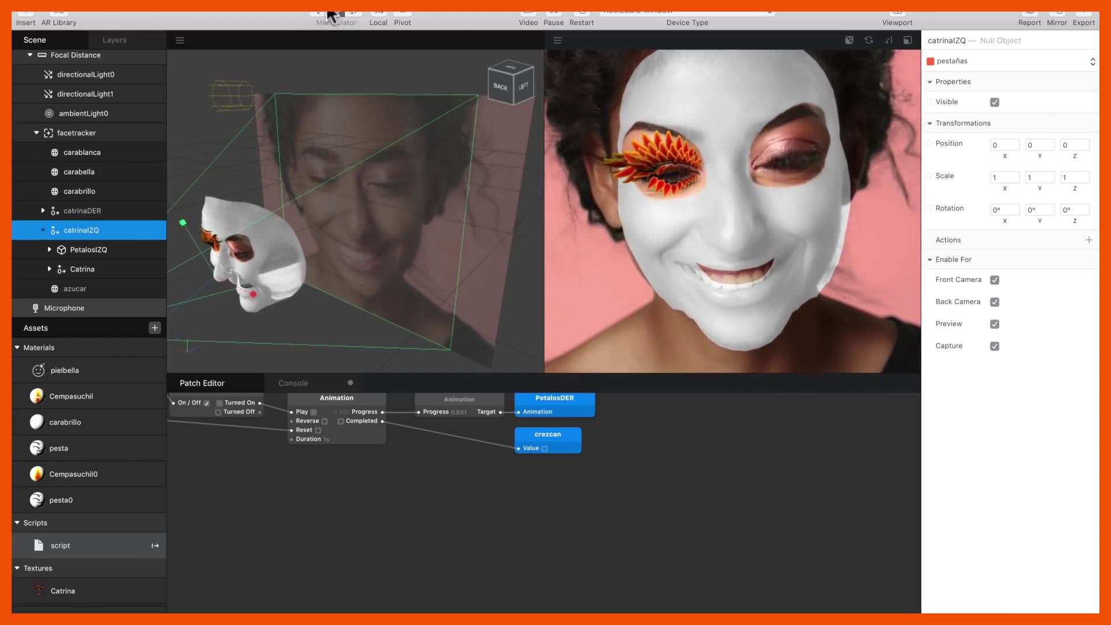
# - Try to mirror catrinaIZQ by changing its X scale directly
pyautogui.moveTo(252, 298); pyautogui.dragTo(274, 284)
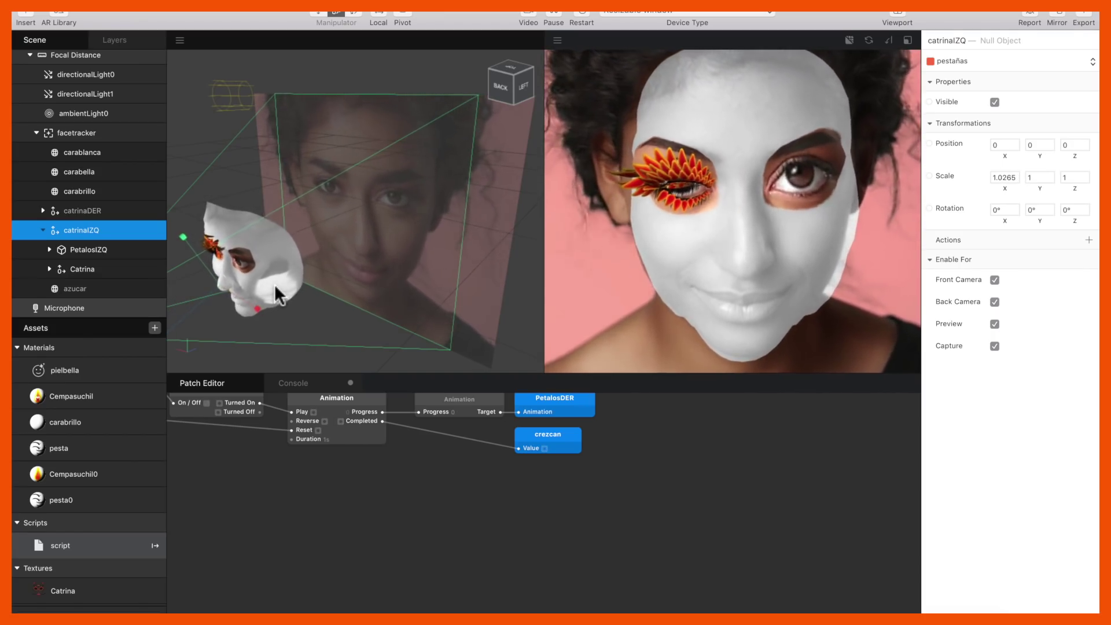
pyautogui.press('super+z')
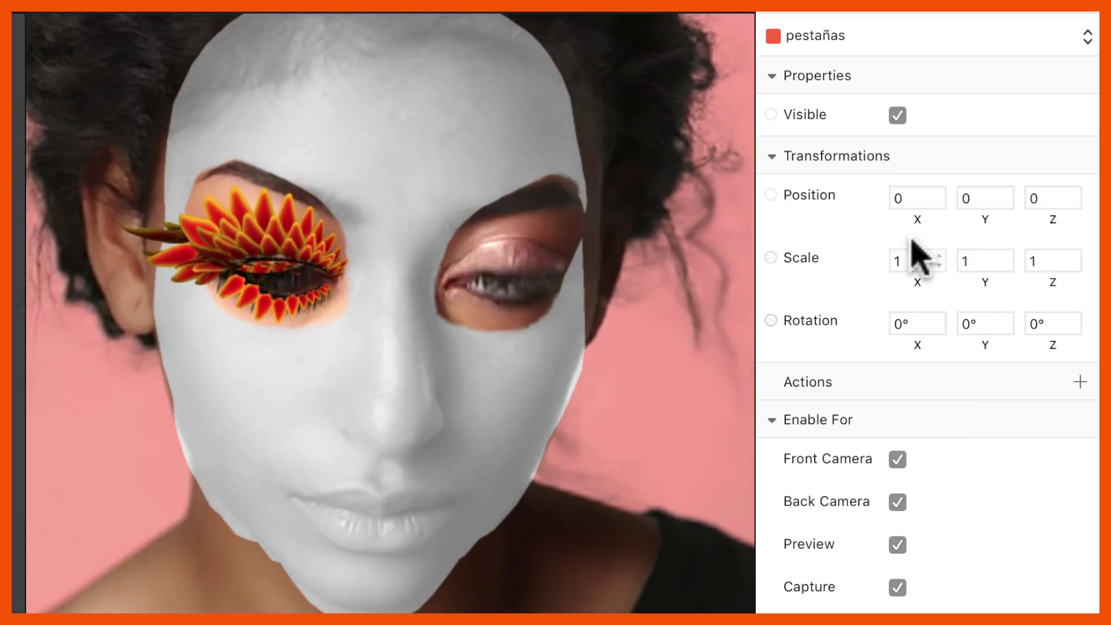
pyautogui.click(912, 259)
pyautogui.press('Left')
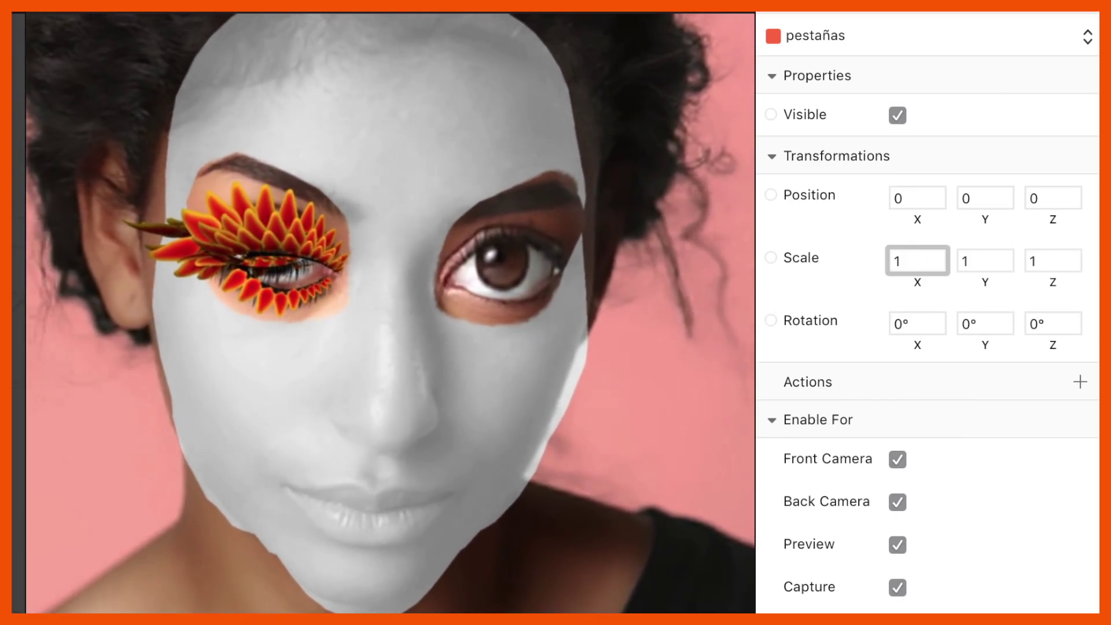
pyautogui.press('Return')
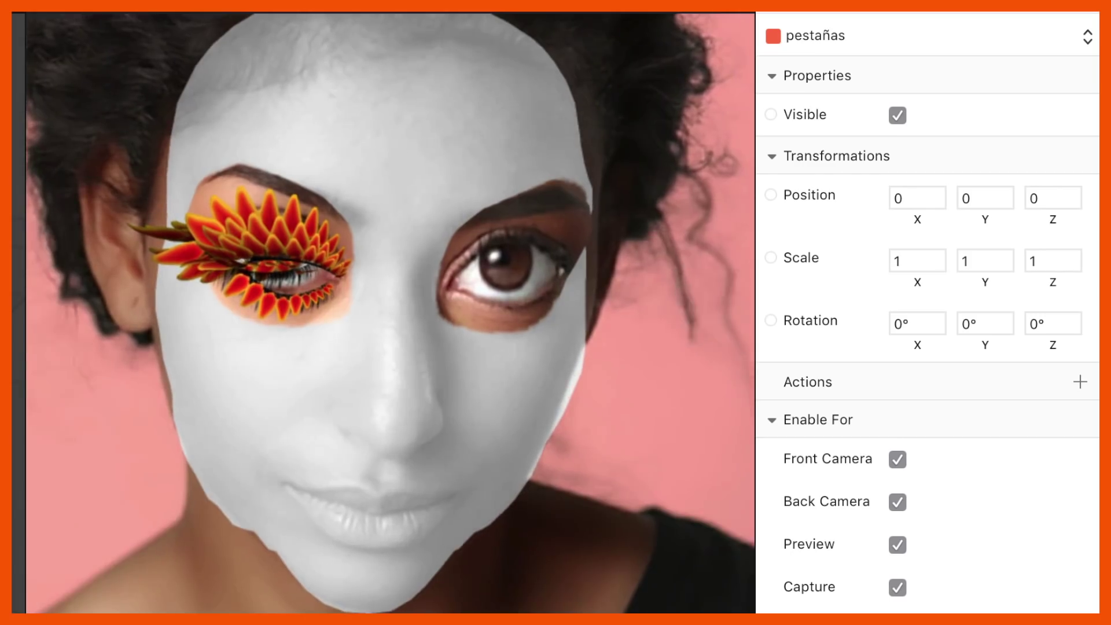
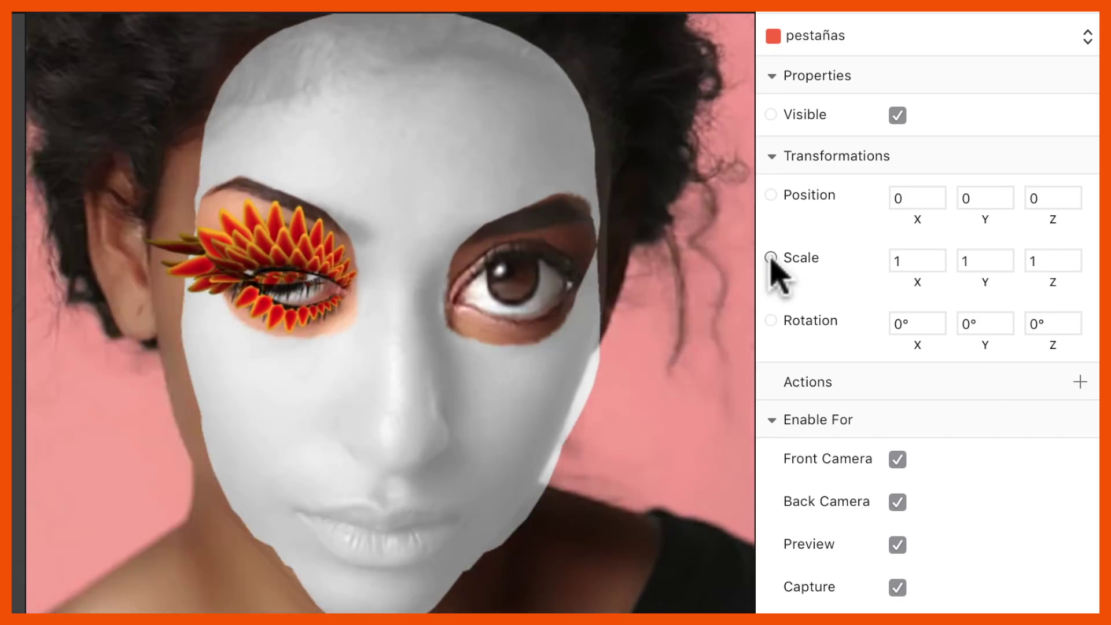
# - Create a 3D Scale patch for catrinaIZQ and place it below the crezcan patch
pyautogui.click(771, 258)
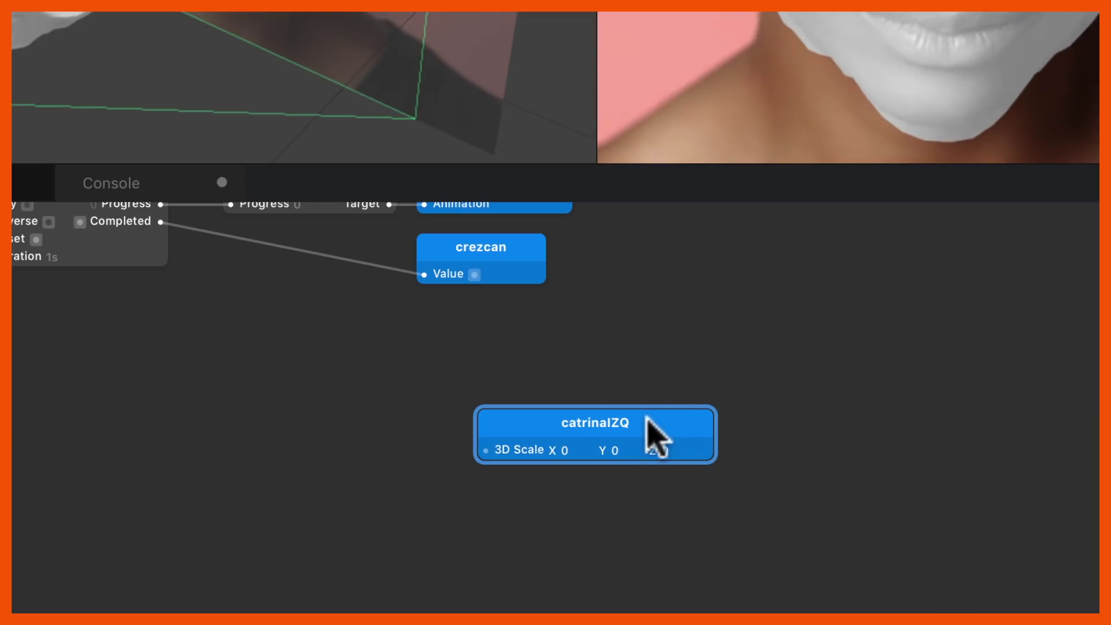
pyautogui.moveTo(647, 416); pyautogui.dragTo(519, 337)
pyautogui.hscroll(-5, 526, 347)
pyautogui.scroll(3, 527, 347)
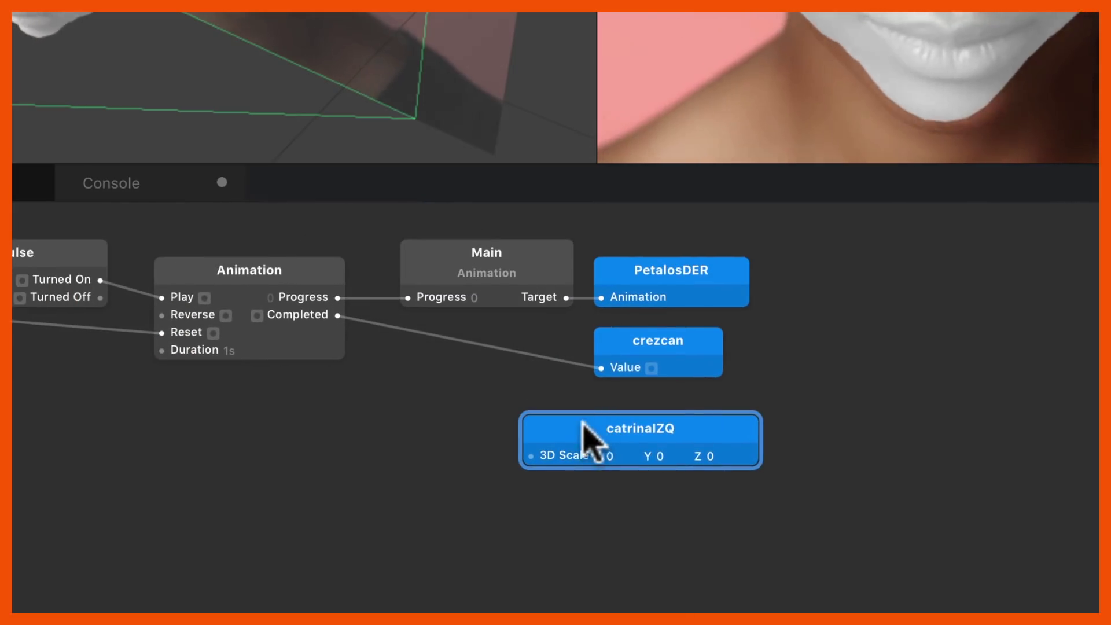
pyautogui.moveTo(583, 418); pyautogui.dragTo(637, 418)
# - Set the catrinaIZQ patch's 3D Scale to X -1, Y 1 and Z 1
pyautogui.click(593, 447)
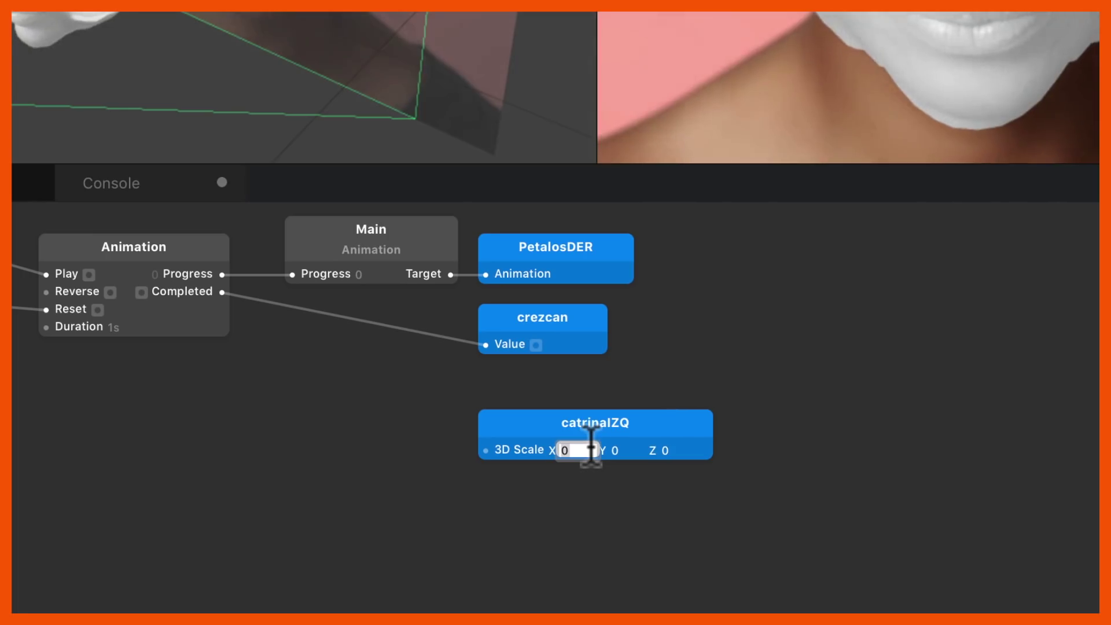
pyautogui.write('-1')
pyautogui.press('Return')
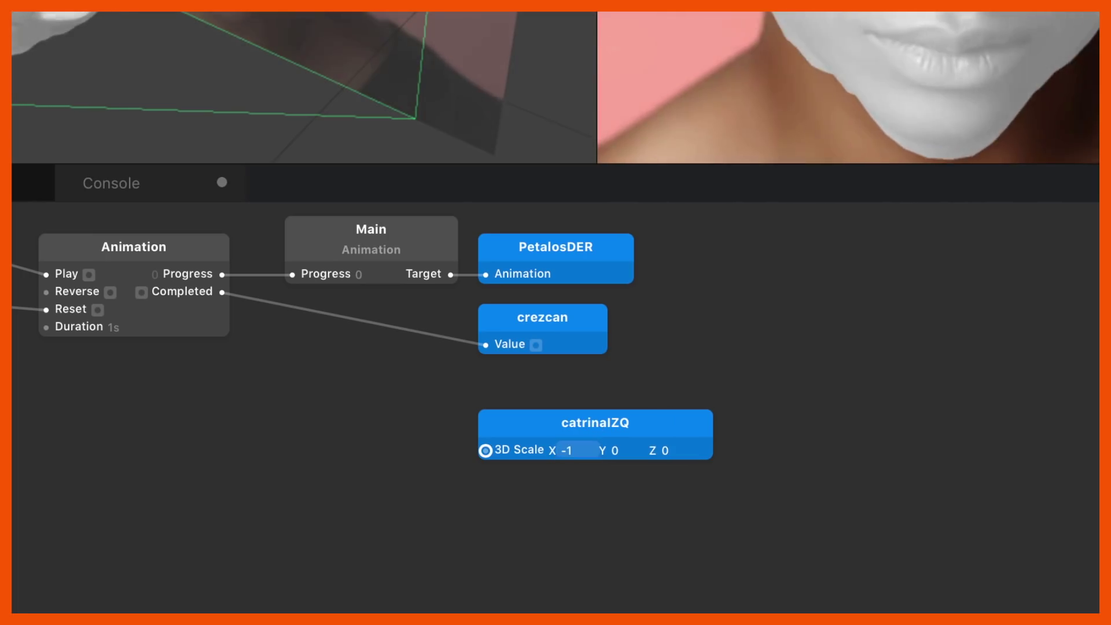
pyautogui.click(614, 450)
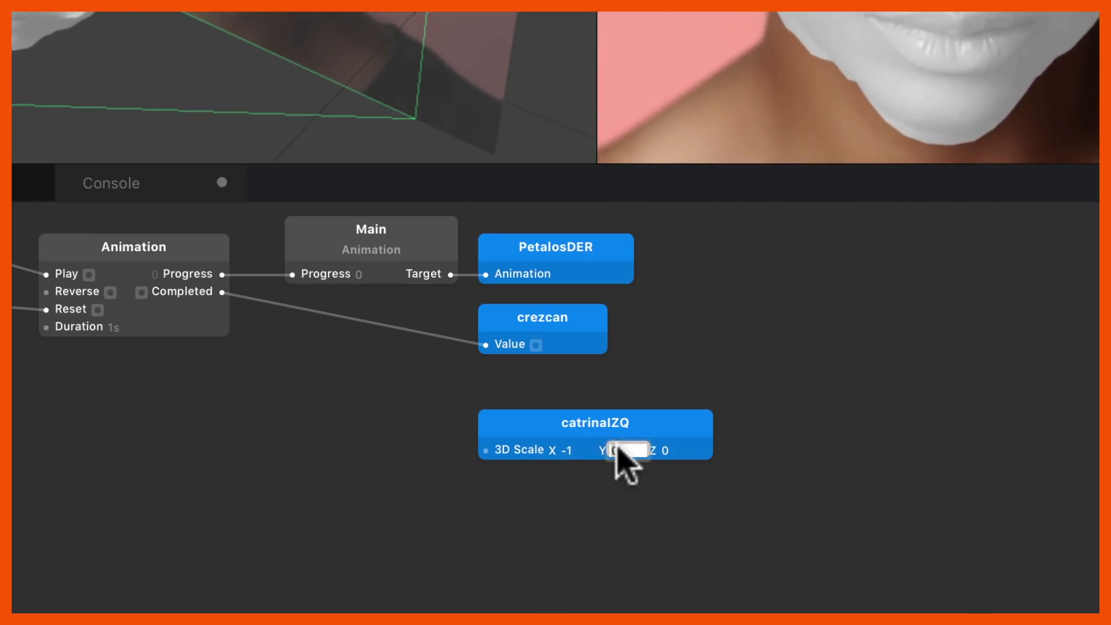
pyautogui.write('1')
pyautogui.click(668, 450)
pyautogui.write('1')
pyautogui.press('Return')
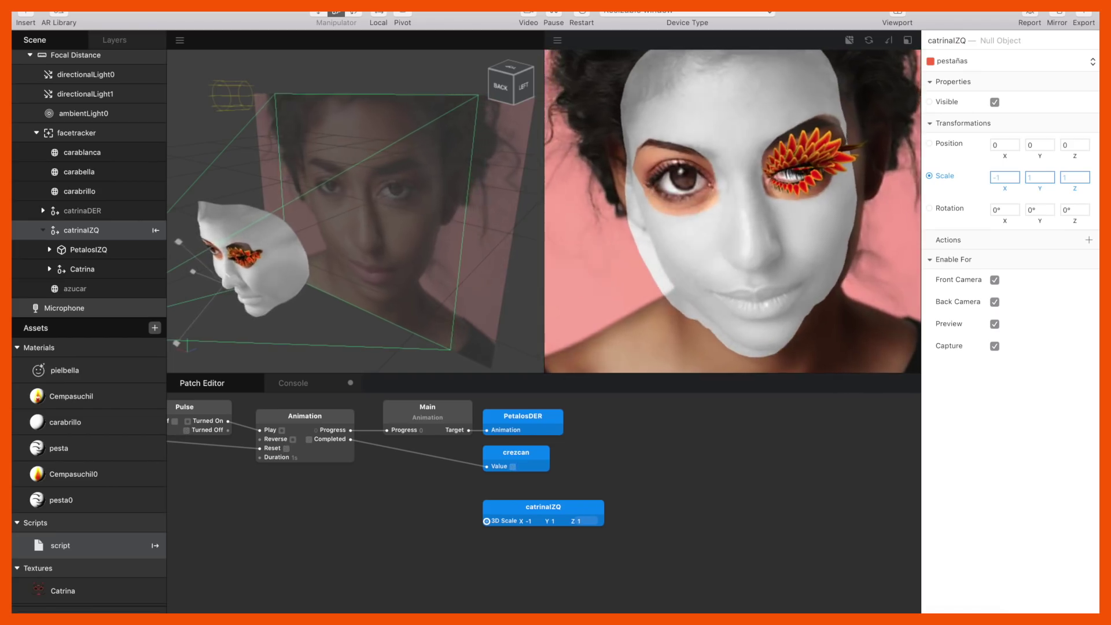
# - Show the catrinaDER object to check both eyes together, and hide it again
pyautogui.click(104, 211)
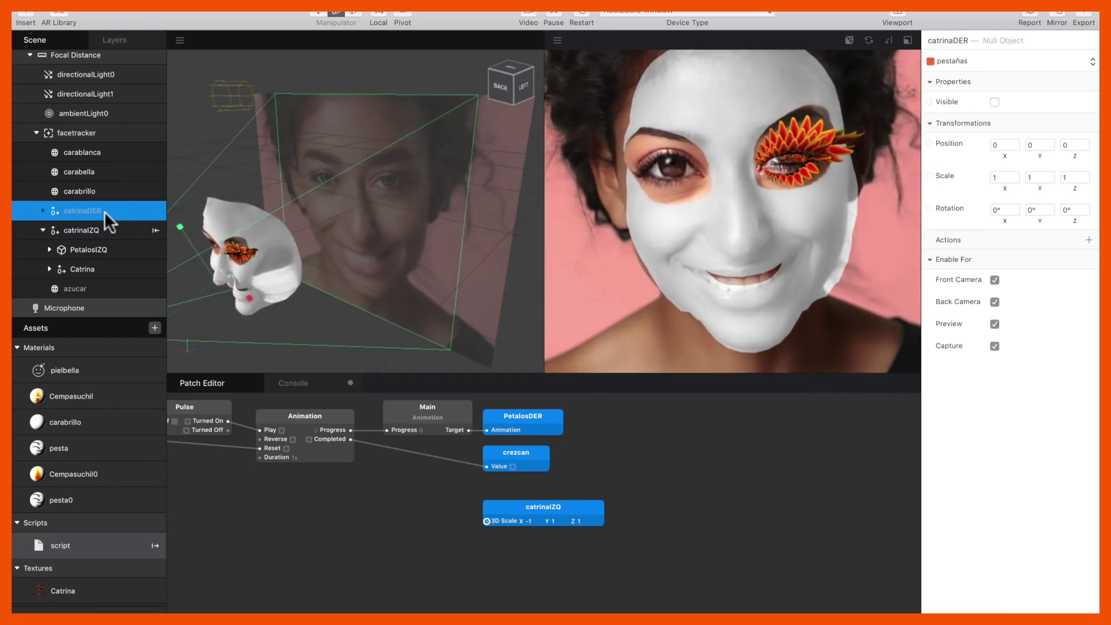
pyautogui.click(994, 102)
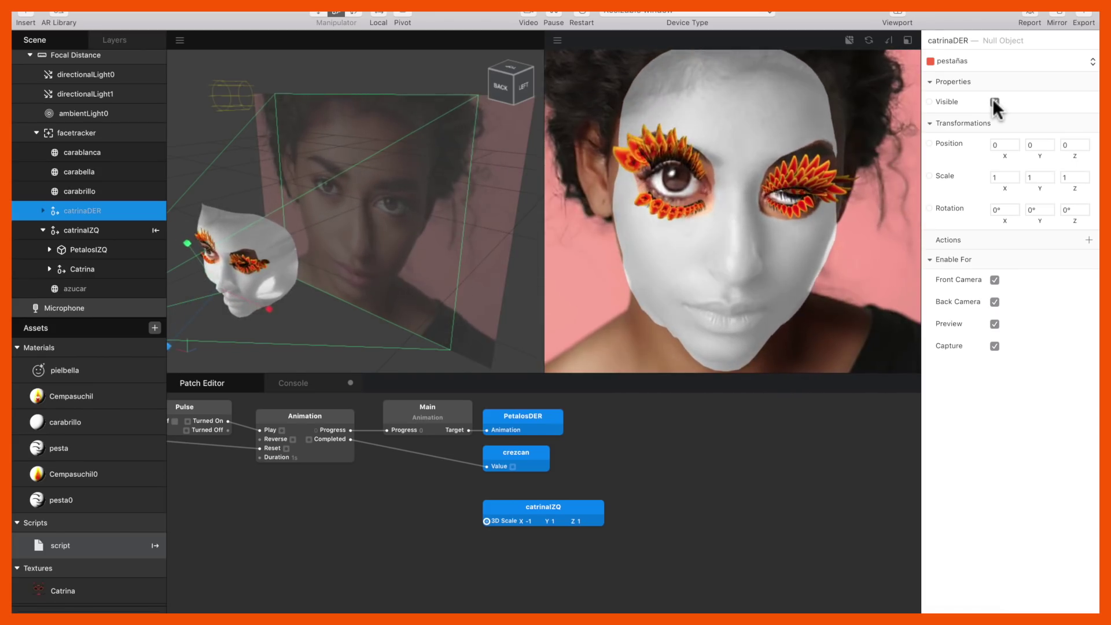
pyautogui.click(992, 102)
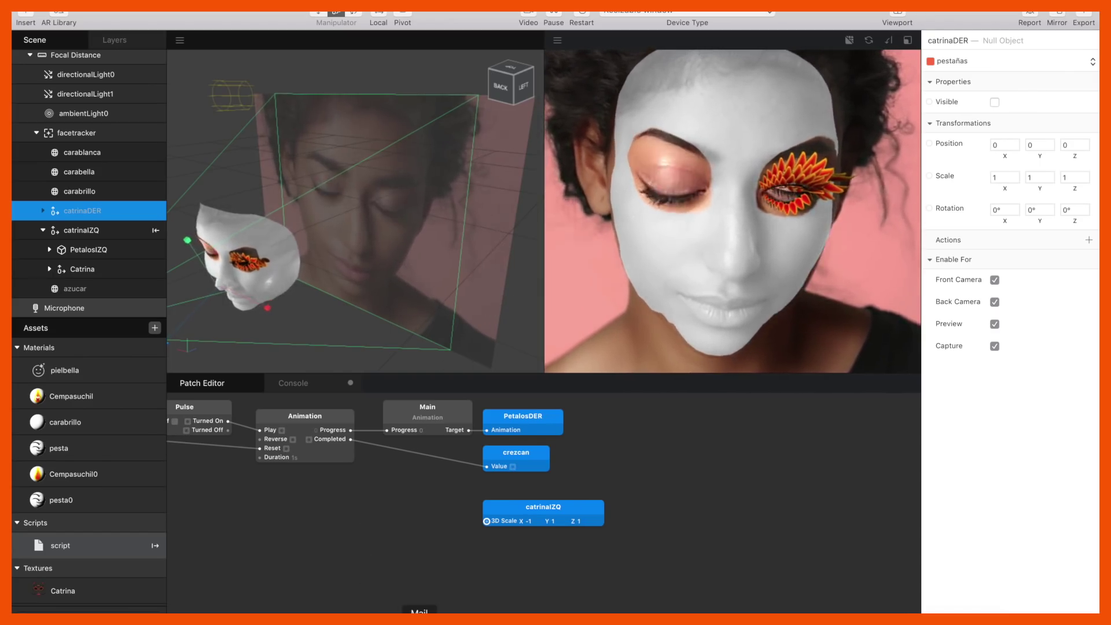
# - Switch to Adobe Dreamweaver and uncomment the left-eye variables itiempo, iescala, ipetalo, icrece and idiferencia in catrina.js
pyautogui.press('super+Tab')
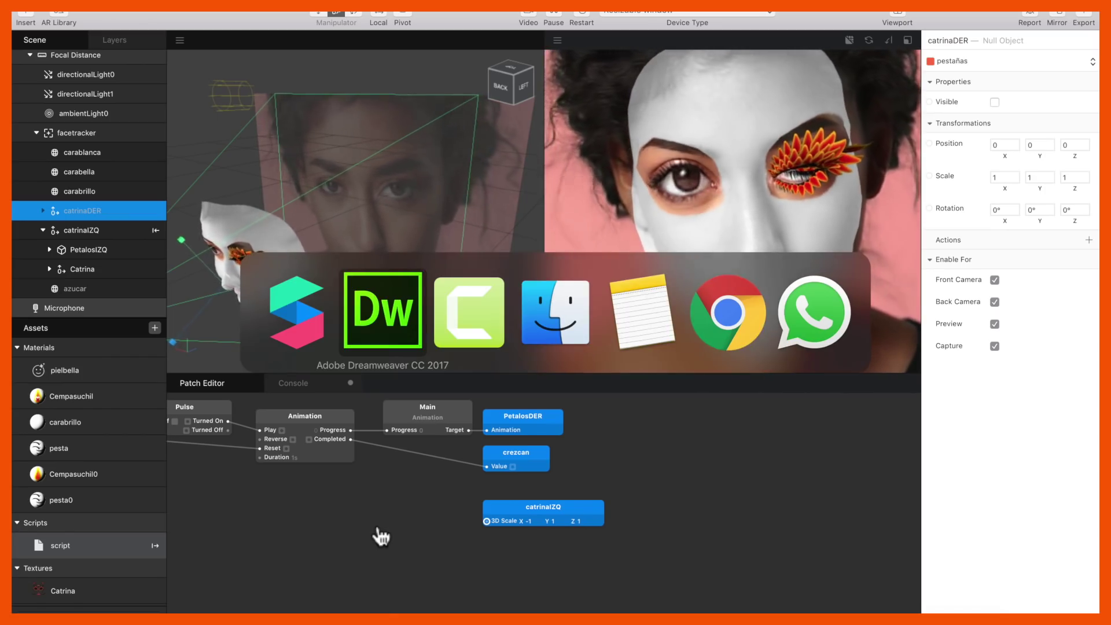
pyautogui.scroll(20, 378, 501)
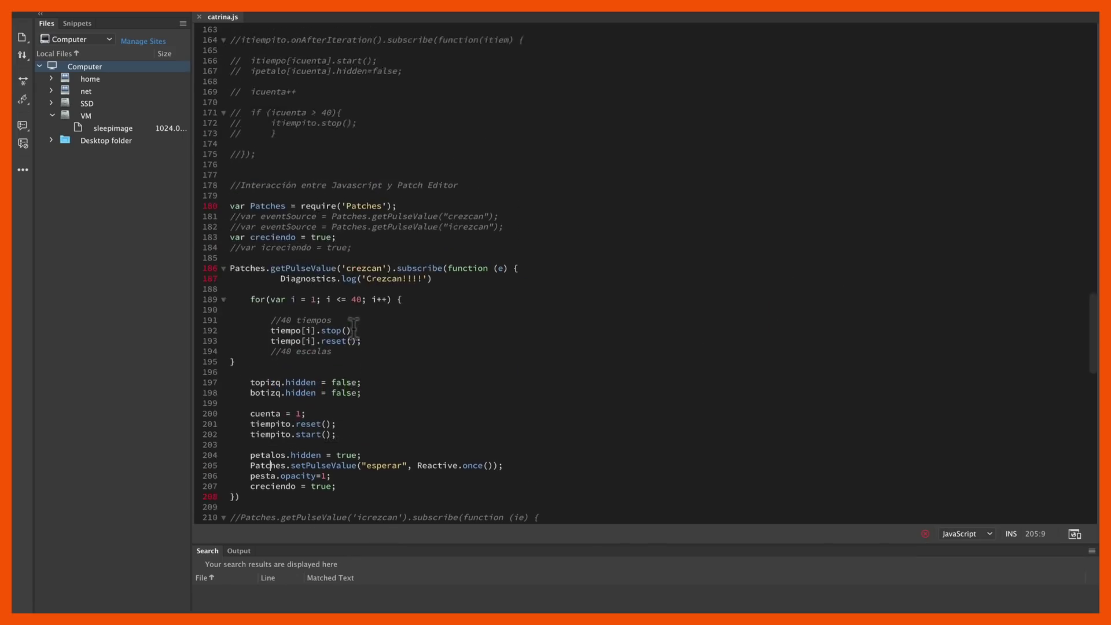
pyautogui.scroll(10, 353, 327)
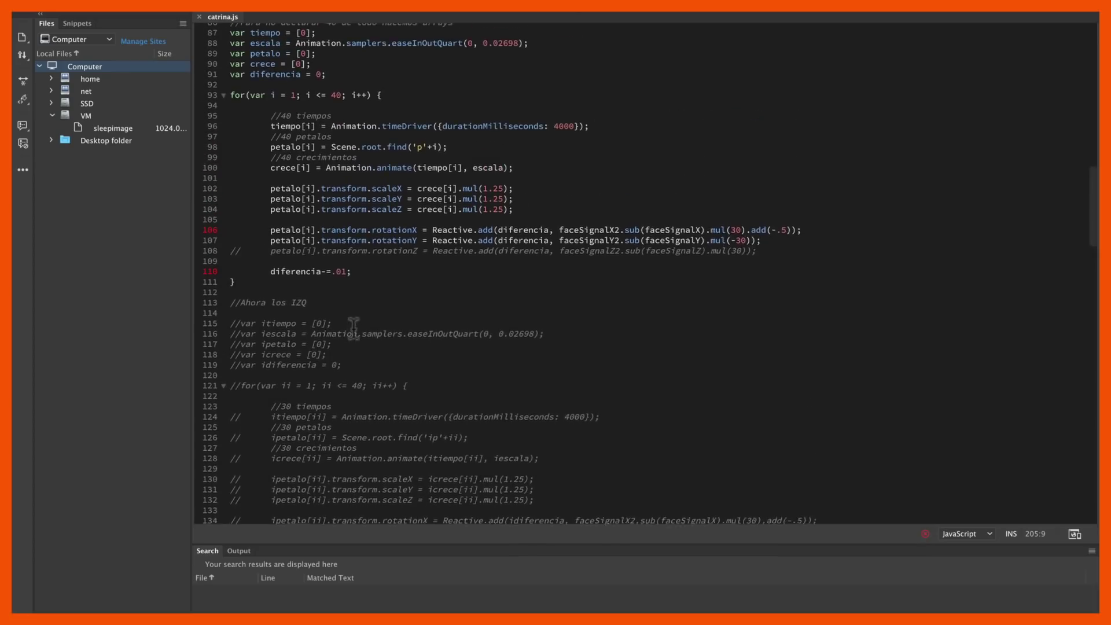
pyautogui.scroll(-2, 353, 327)
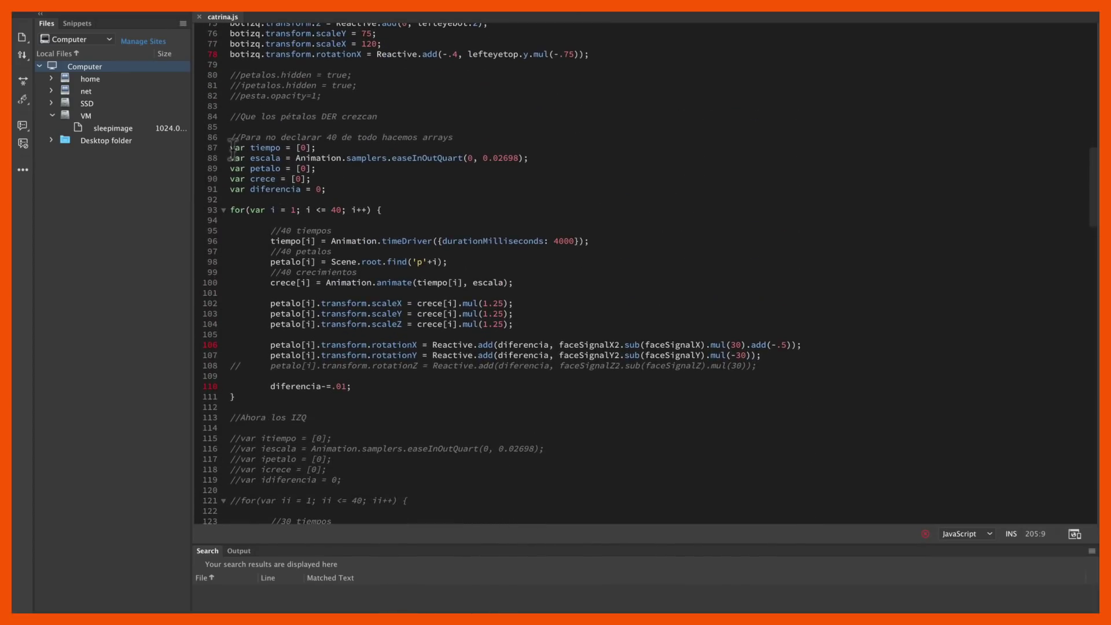
pyautogui.moveTo(270, 149); pyautogui.dragTo(298, 397)
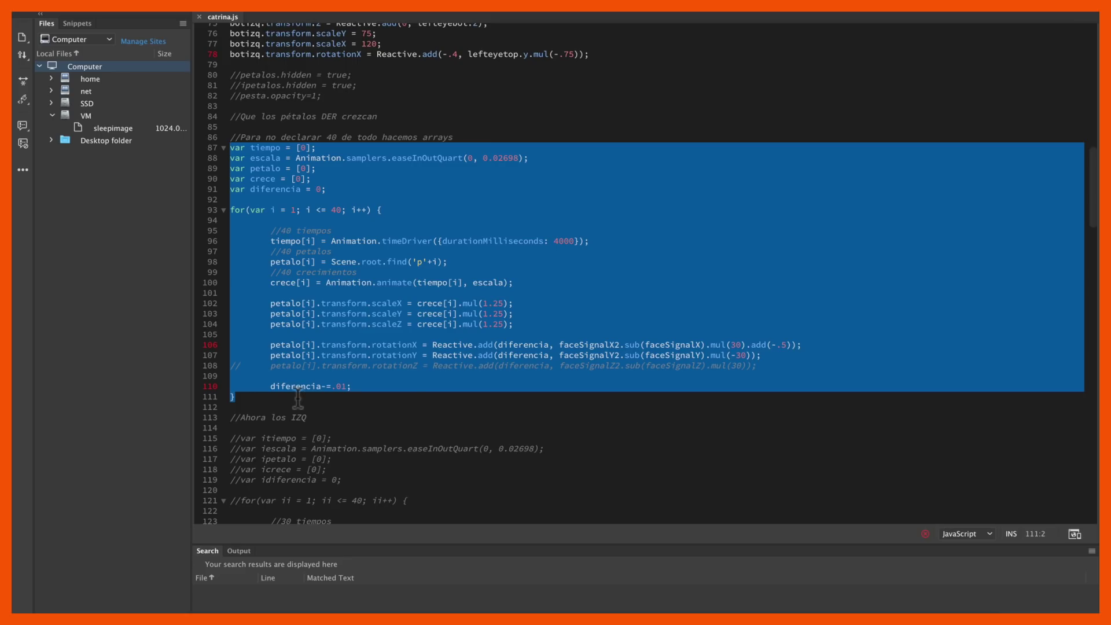
pyautogui.scroll(-5, 297, 397)
pyautogui.click(246, 284)
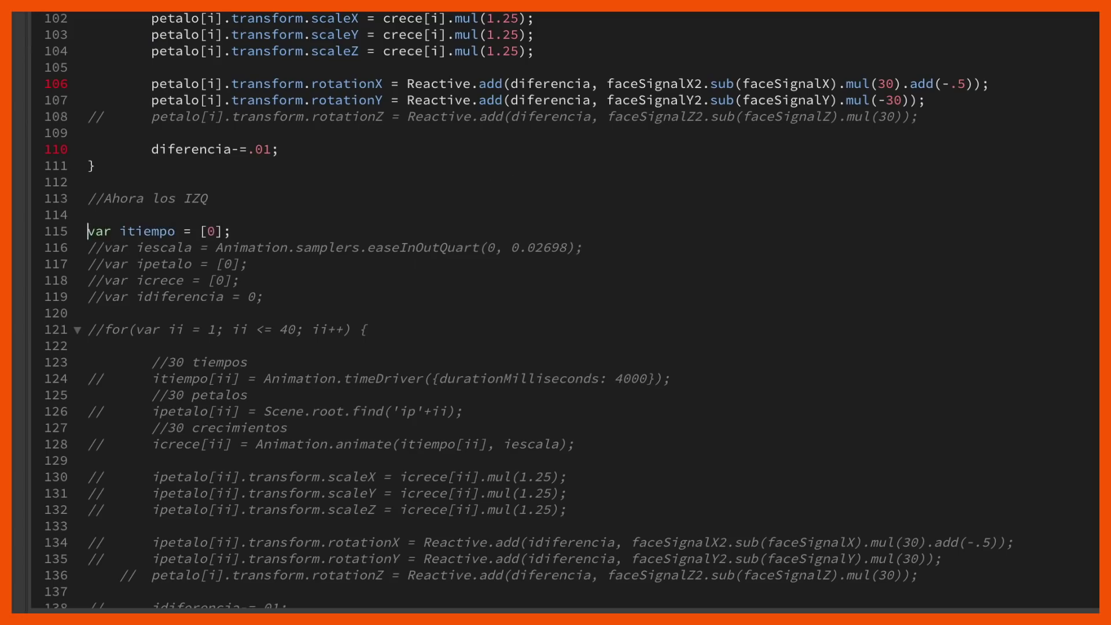
pyautogui.press('Delete')
pyautogui.press('Delete')
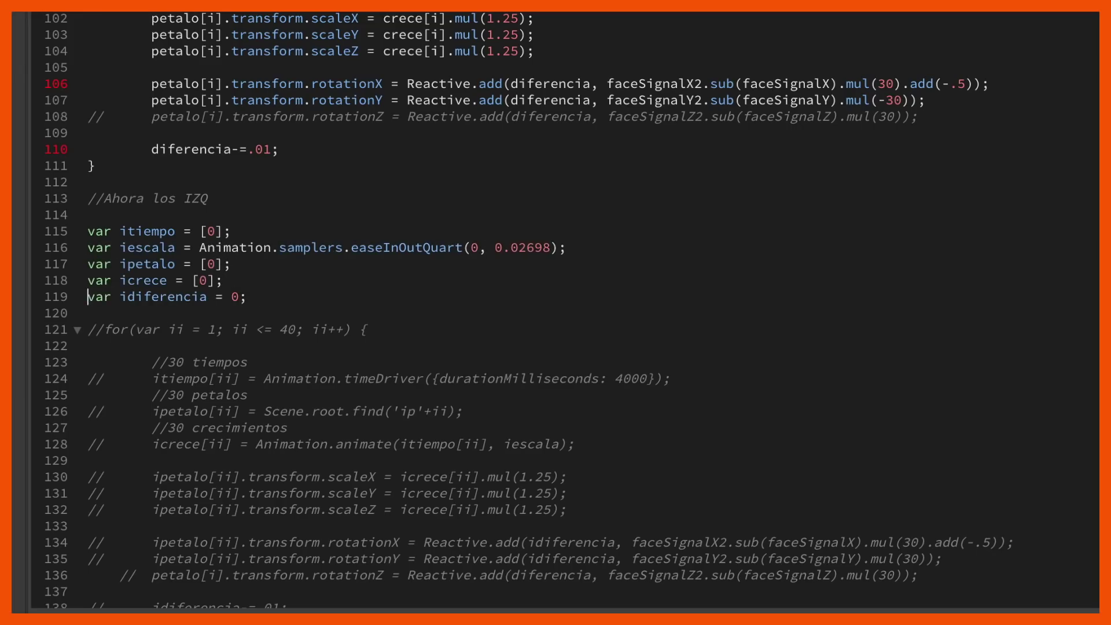
# - Uncomment the left-eye for loop's header and its itiempo, ipetalo and icrece assignments
pyautogui.press('Delete')
pyautogui.press('Delete')
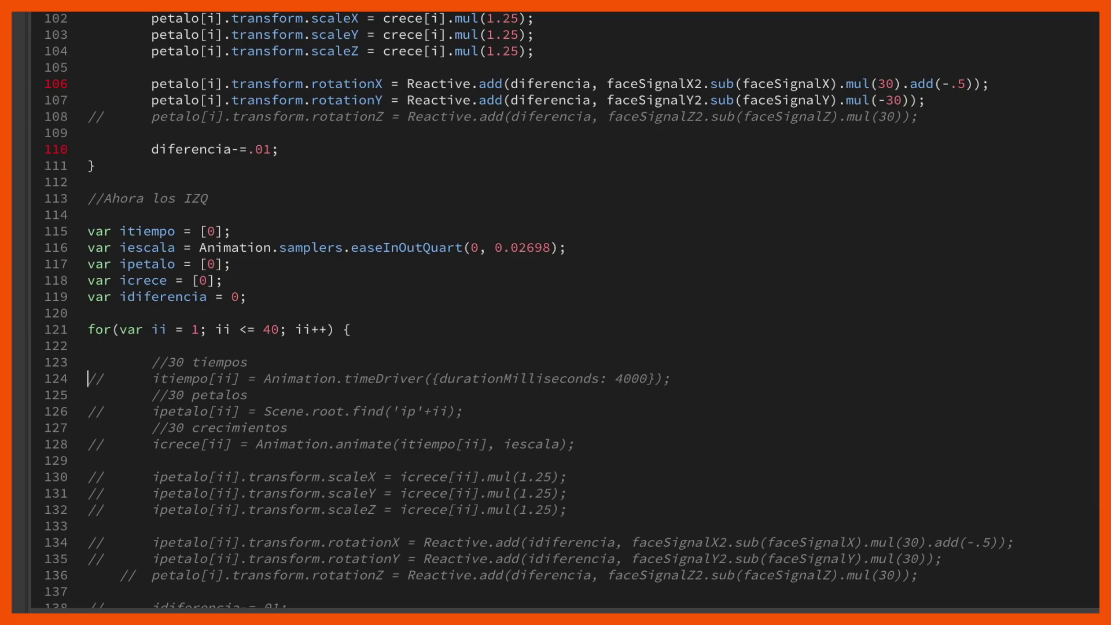
pyautogui.press('Delete')
pyautogui.press('Delete')
pyautogui.press('Down')
pyautogui.press('Down')
pyautogui.press('Delete')
pyautogui.press('Delete')
pyautogui.press('Delete')
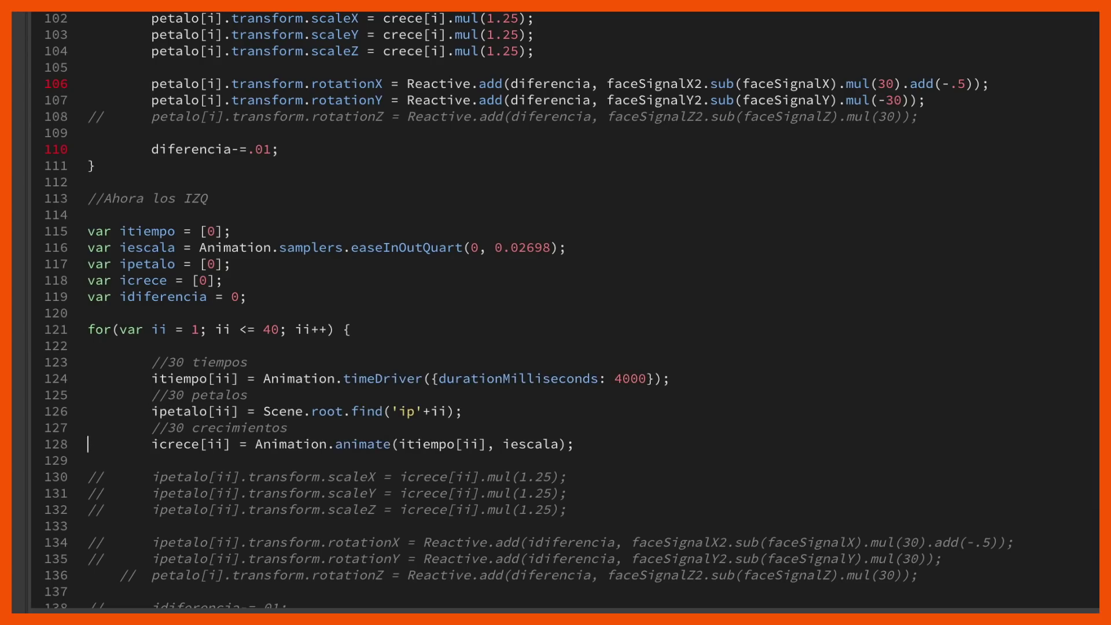
# - Uncomment the ipetalo scaleX, scaleY and scaleZ lines inside the left-eye loop
pyautogui.press('Delete')
pyautogui.press('Delete')
pyautogui.press('Delete')
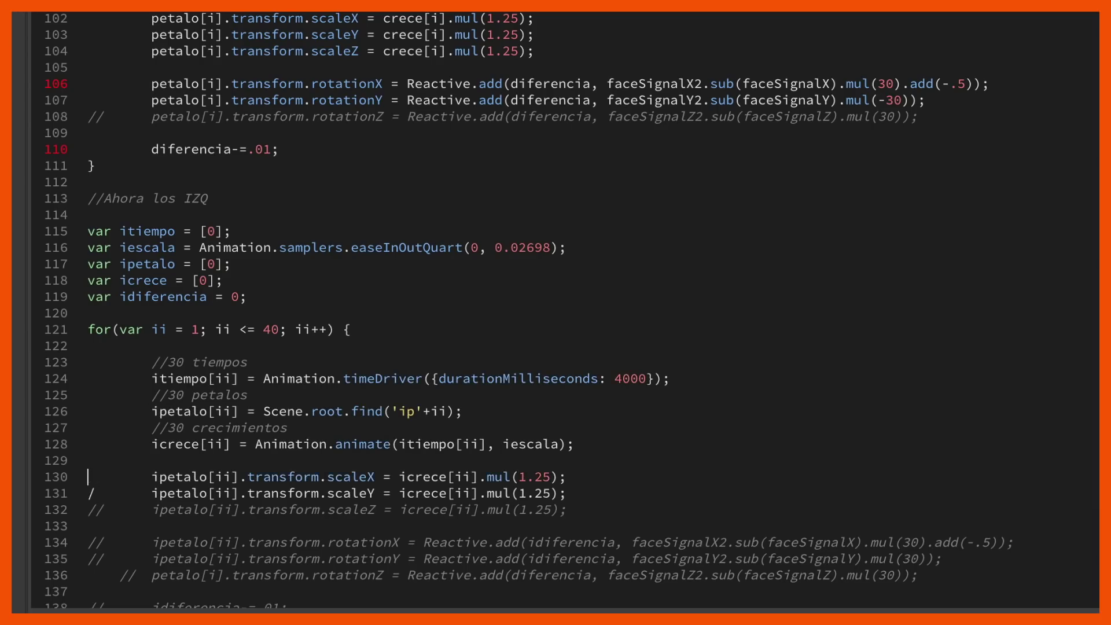
pyautogui.scroll(-4, 555, 313)
pyautogui.press('Down')
pyautogui.press('Delete')
pyautogui.press('Down')
pyautogui.press('Delete')
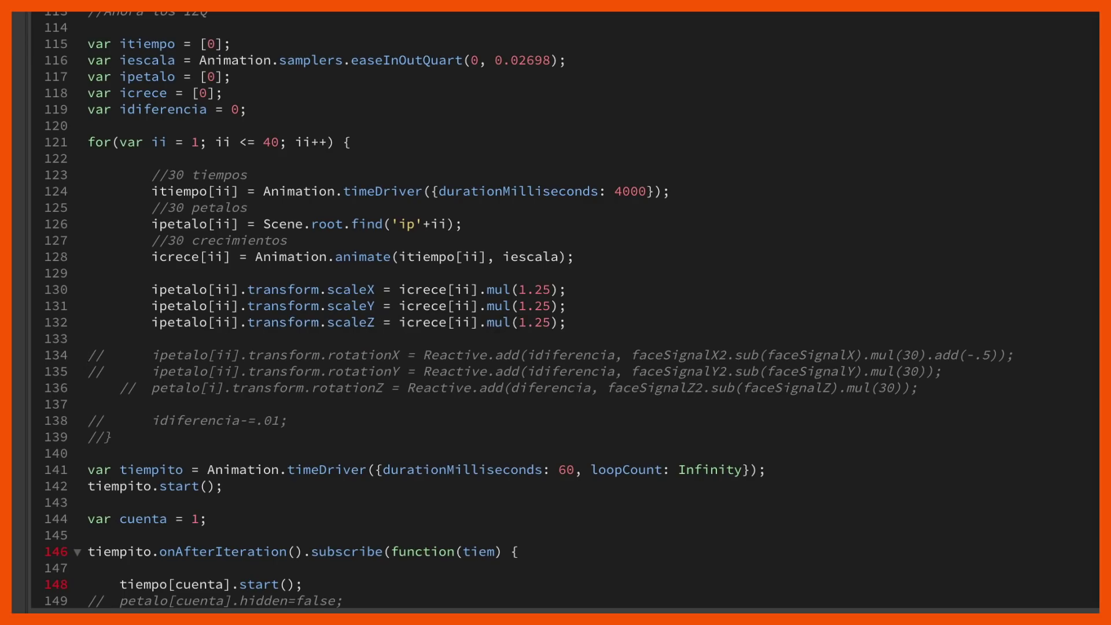
# - Uncomment the left-eye loop's rotationX, rotationY and rotationZ lines, the idiferencia decrement and the closing brace
pyautogui.press('Delete')
pyautogui.press('Delete')
pyautogui.press('Down')
pyautogui.press('Delete')
pyautogui.press('Delete')
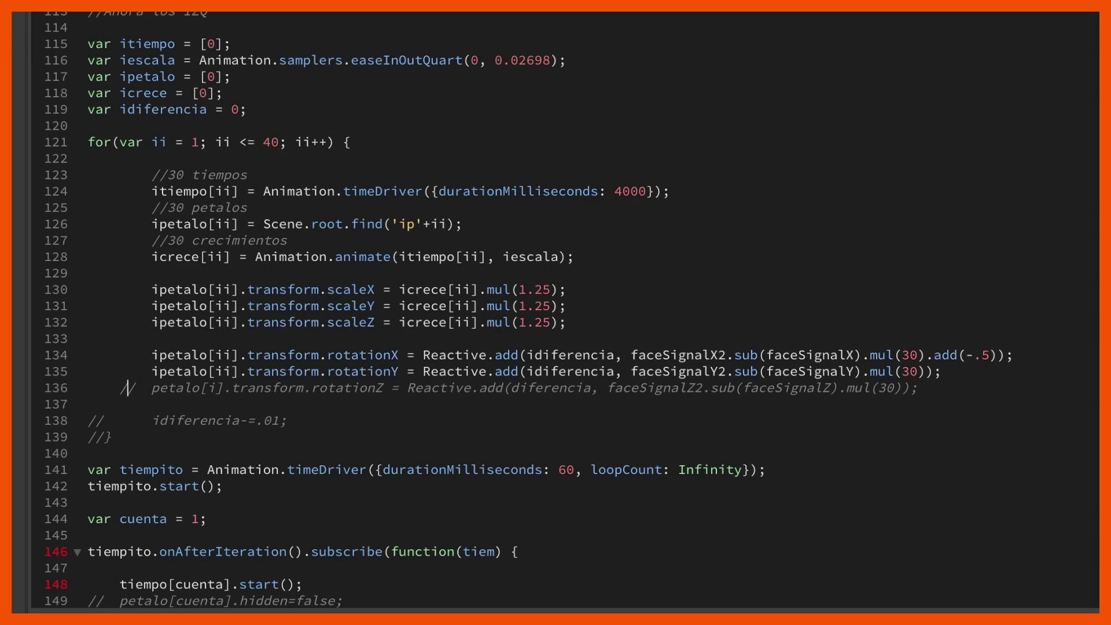
pyautogui.press('Delete')
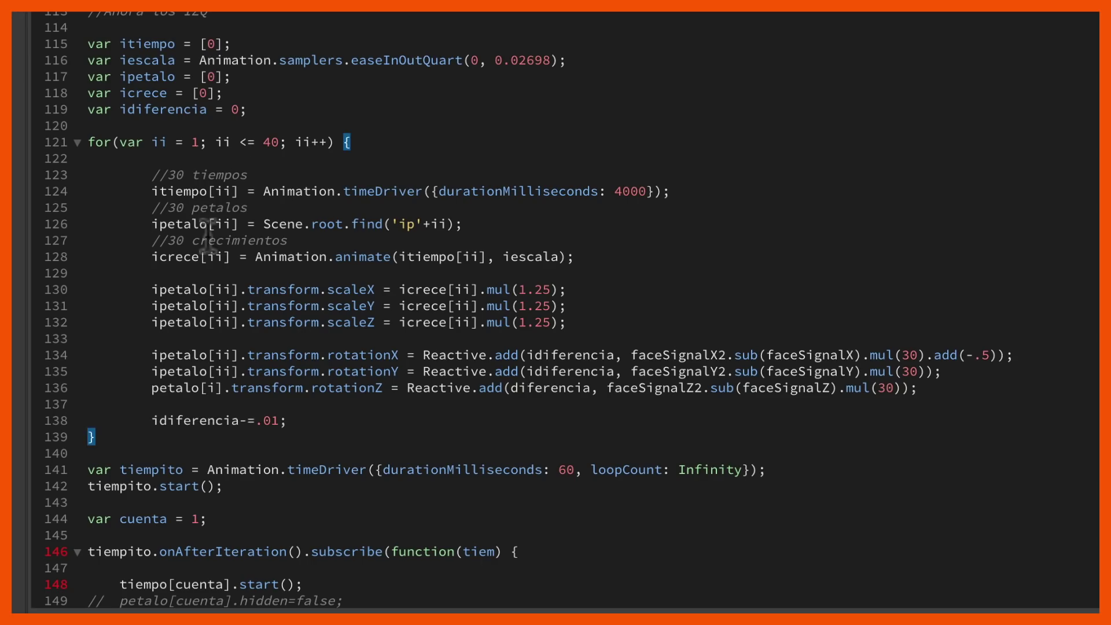
pyautogui.scroll(-1, 207, 239)
pyautogui.rightClick(204, 276)
pyautogui.click(153, 374)
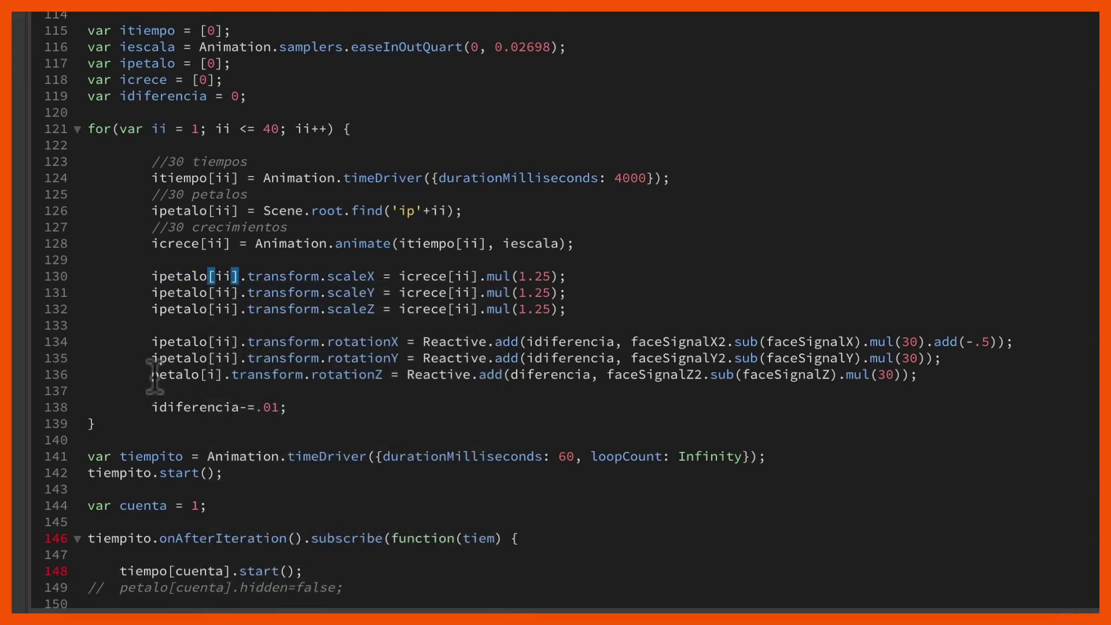
# - Uncomment the petalo[cuenta].hidden line, the itiempito time driver with its start call, and the icuenta variable
pyautogui.scroll(-10, 153, 373)
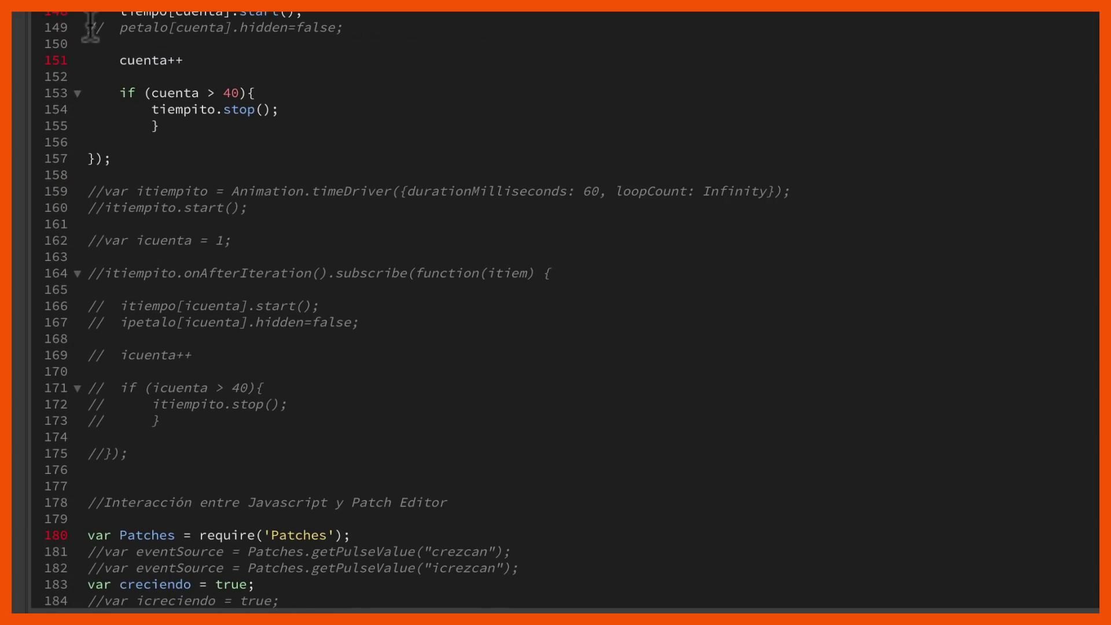
pyautogui.hotkey('ctrl', '/')
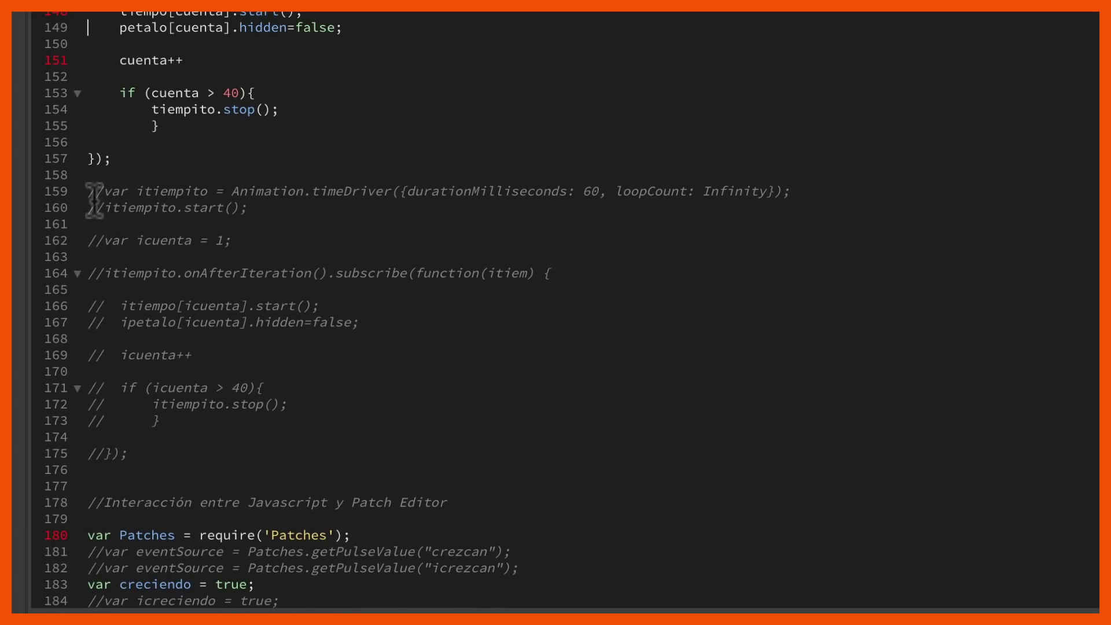
pyautogui.hotkey('ctrl', '/')
pyautogui.press('Down')
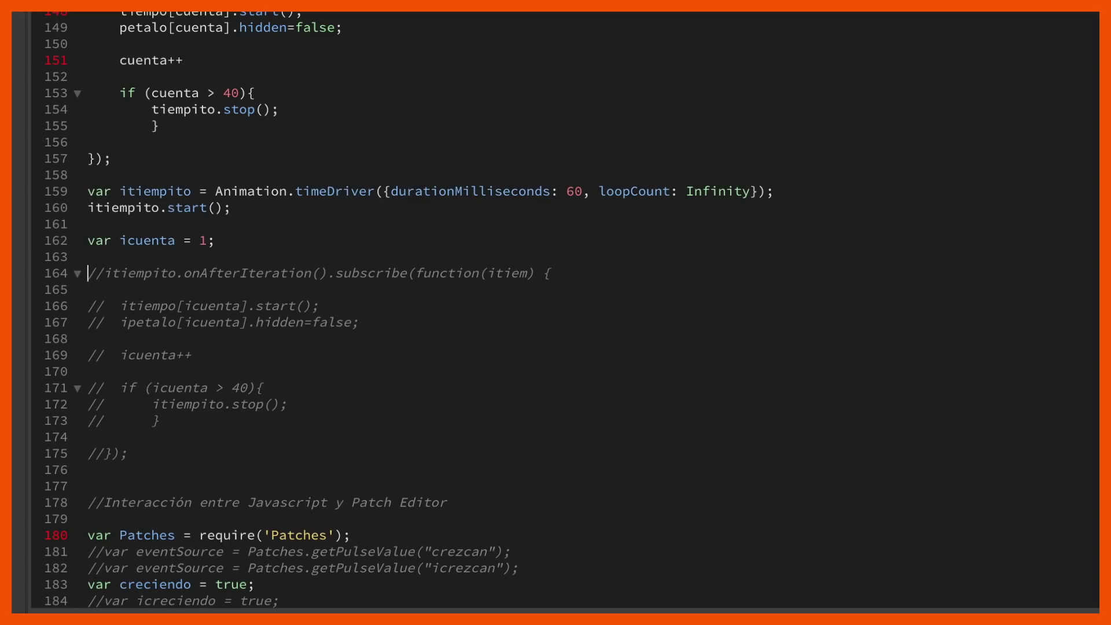
# - Uncomment the whole itiempito.onAfterIteration callback that starts and shows the left-eye petals up to 40
pyautogui.hotkey('ctrl', '/')
pyautogui.press('Down')
pyautogui.press('Down')
pyautogui.hotkey('ctrl', '/')
pyautogui.press('Down')
pyautogui.hotkey('ctrl', '/')
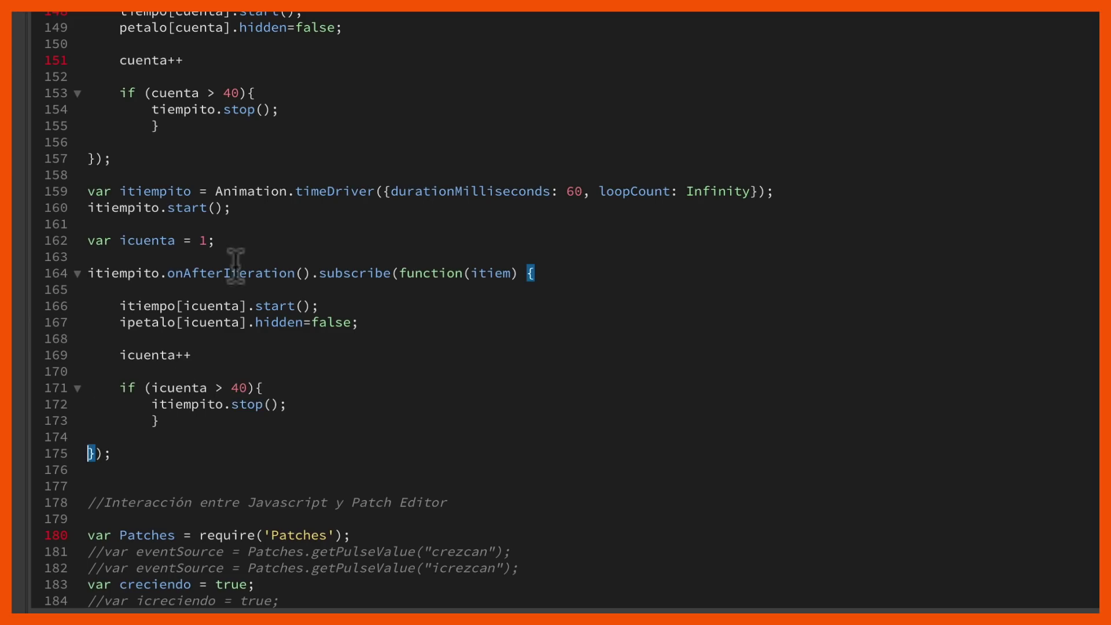
# - Uncomment the remaining left-eye code down to the onBlink petal block, plus the itiempo[40].onCompleted callback that sets icreciendo to false
pyautogui.scroll(-11, 185, 423)
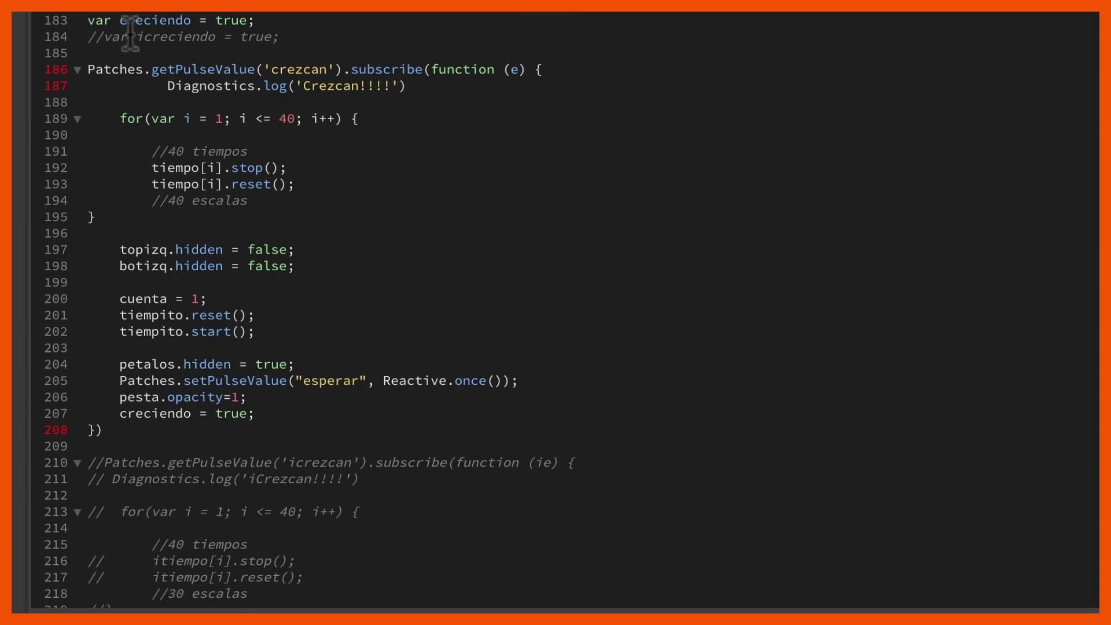
pyautogui.scroll(-20, 357, 258)
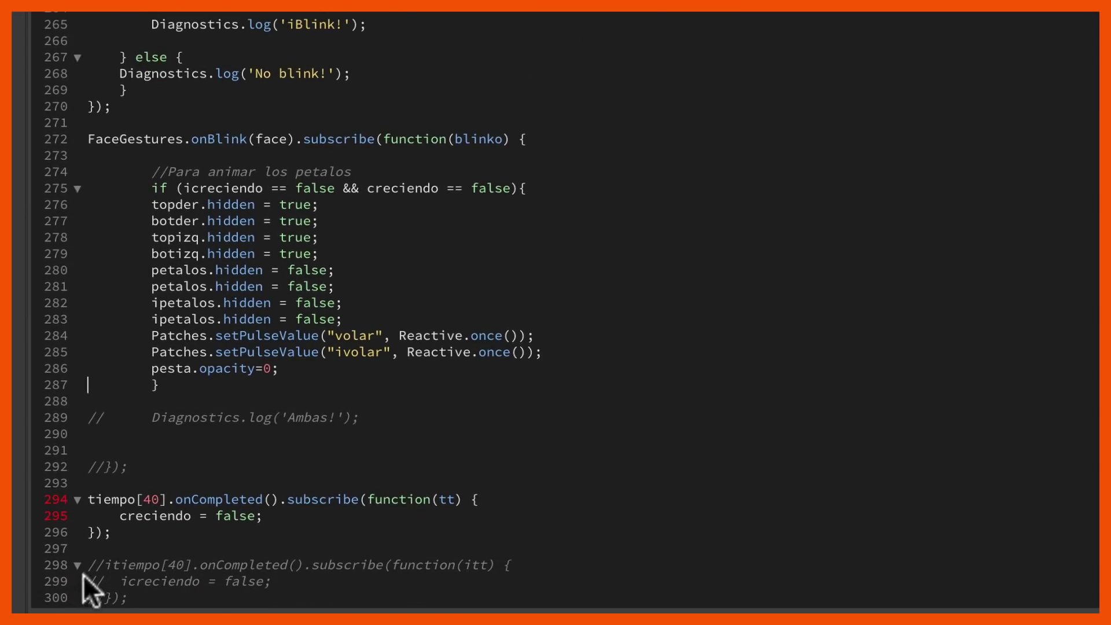
pyautogui.press('BackSpace')
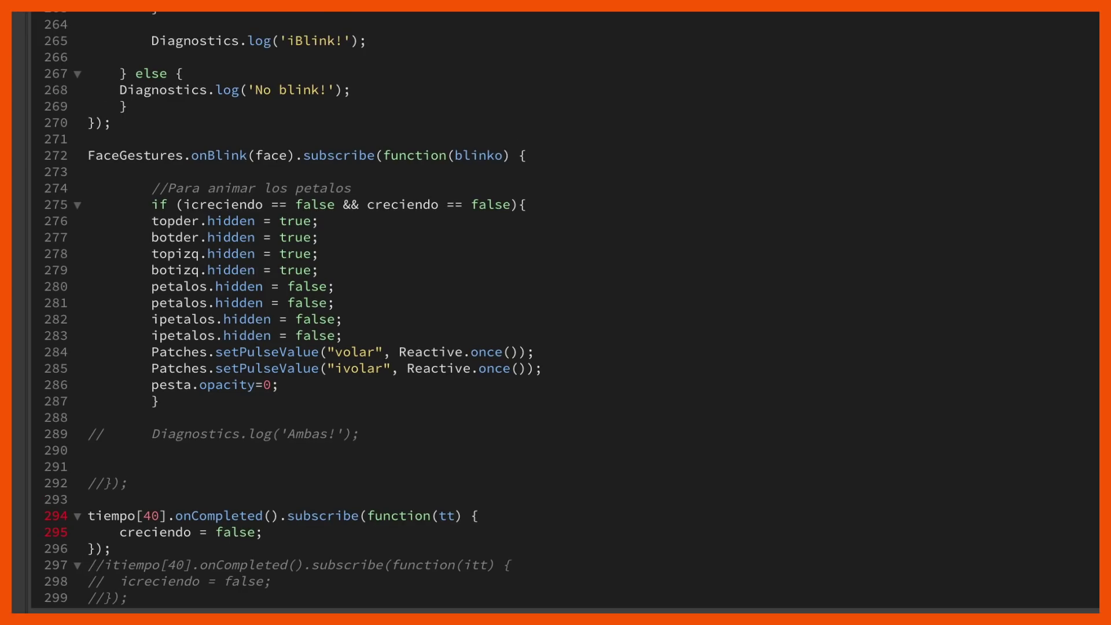
pyautogui.press('Return')
pyautogui.press('Delete')
pyautogui.press('Delete')
pyautogui.press('Down')
pyautogui.press('Delete')
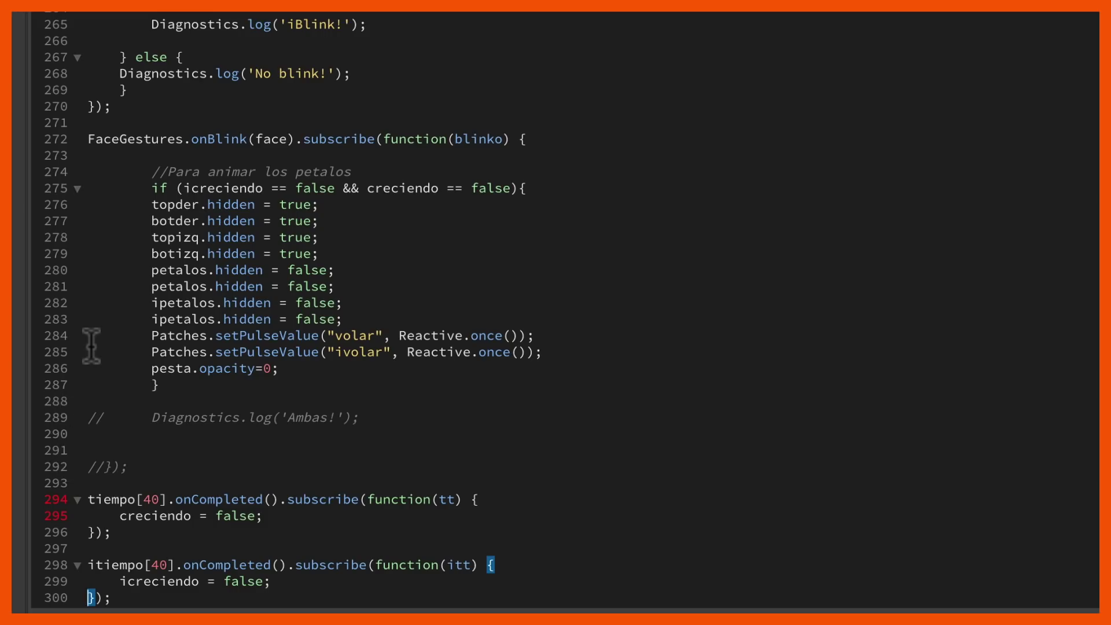
# - Review the eye-closed handlers that make the petals fly, and uncomment the onBlink handler's closing line
pyautogui.scroll(9, 91, 345)
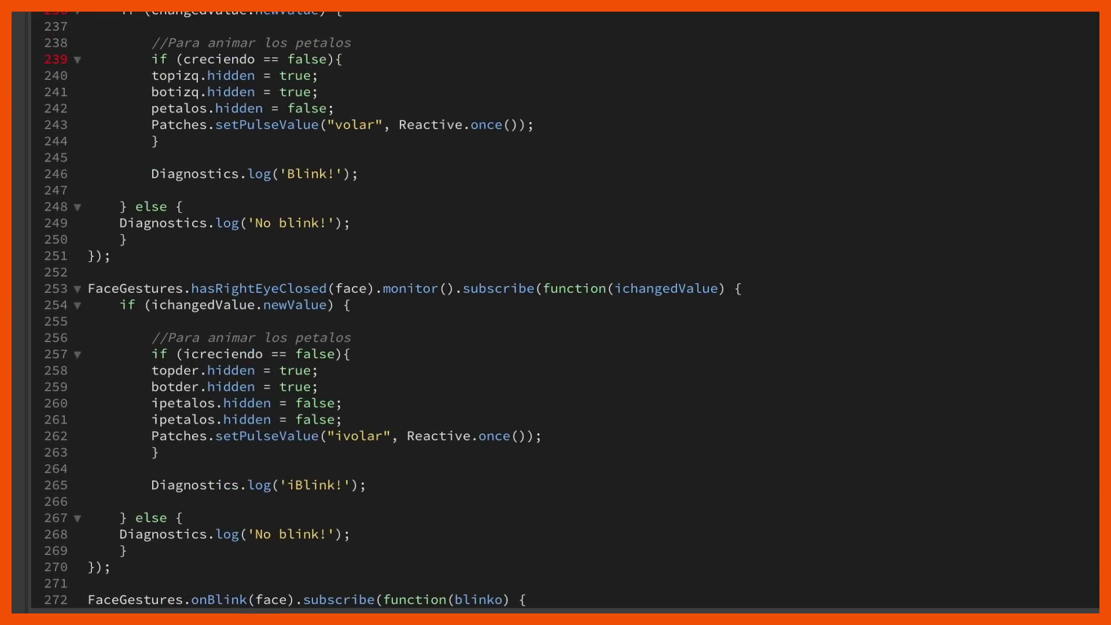
pyautogui.moveTo(283, 15); pyautogui.dragTo(347, 141)
pyautogui.scroll(-2, 347, 136)
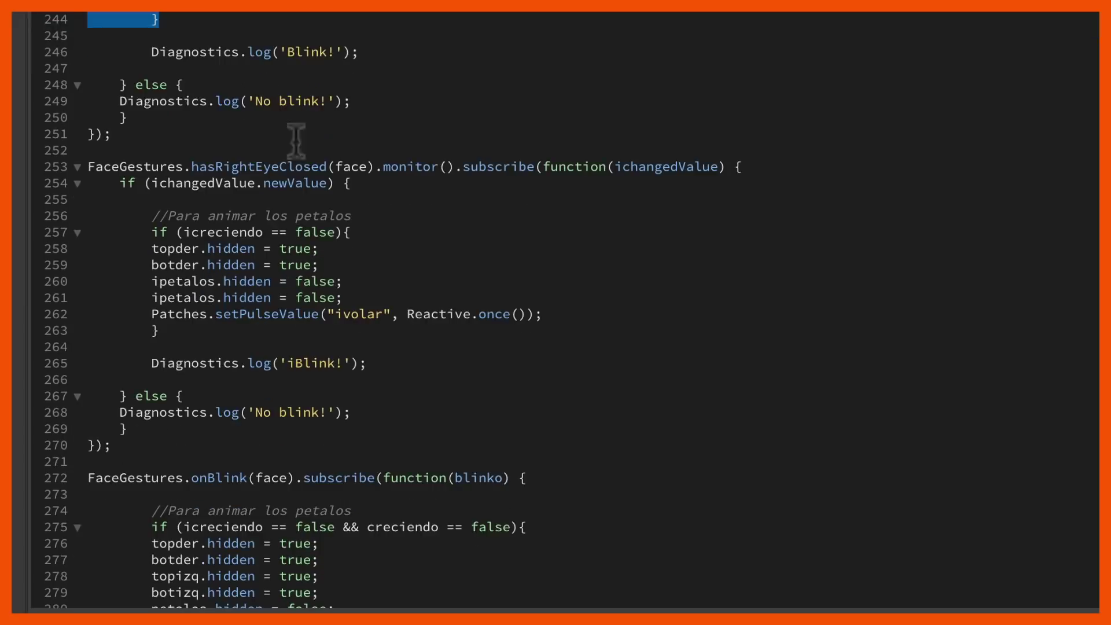
pyautogui.moveTo(110, 167); pyautogui.dragTo(216, 440)
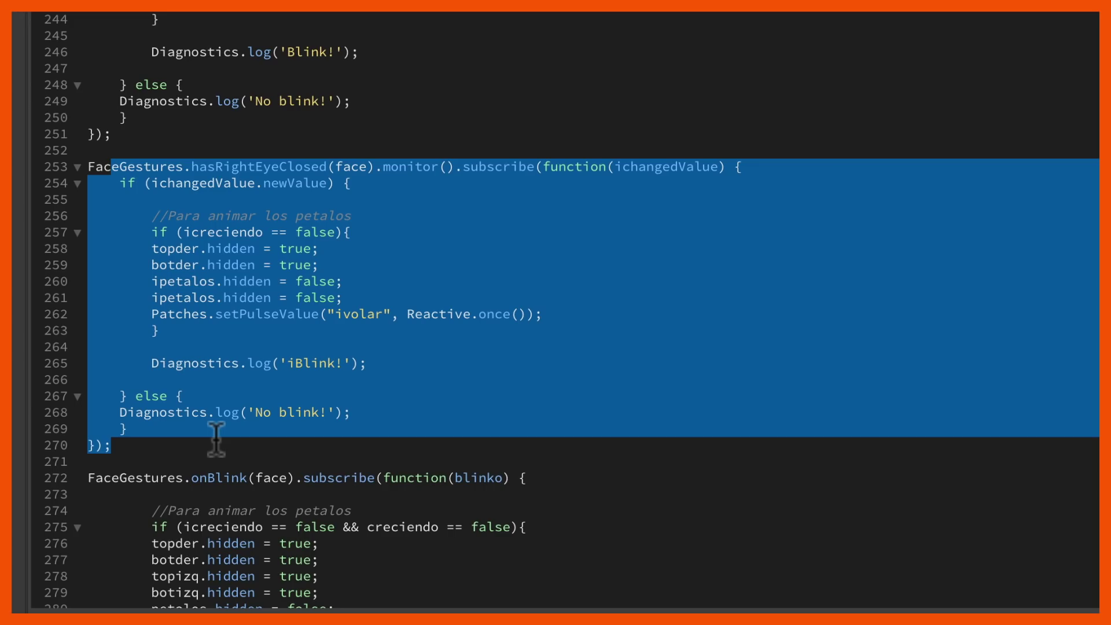
pyautogui.click(247, 391)
pyautogui.scroll(-4, 248, 391)
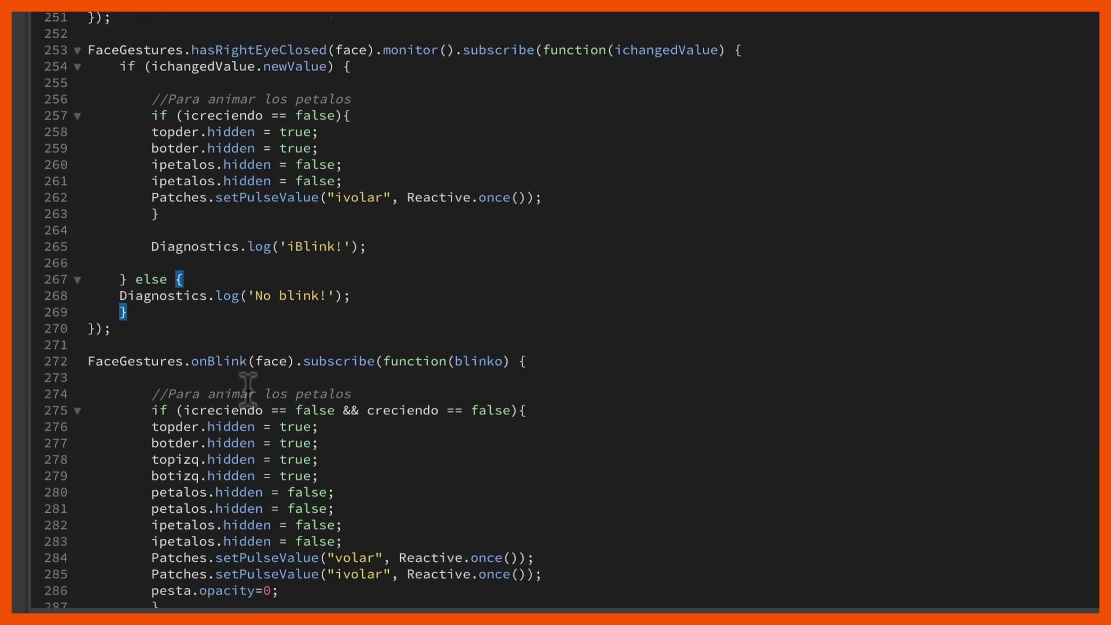
pyautogui.scroll(-2, 248, 391)
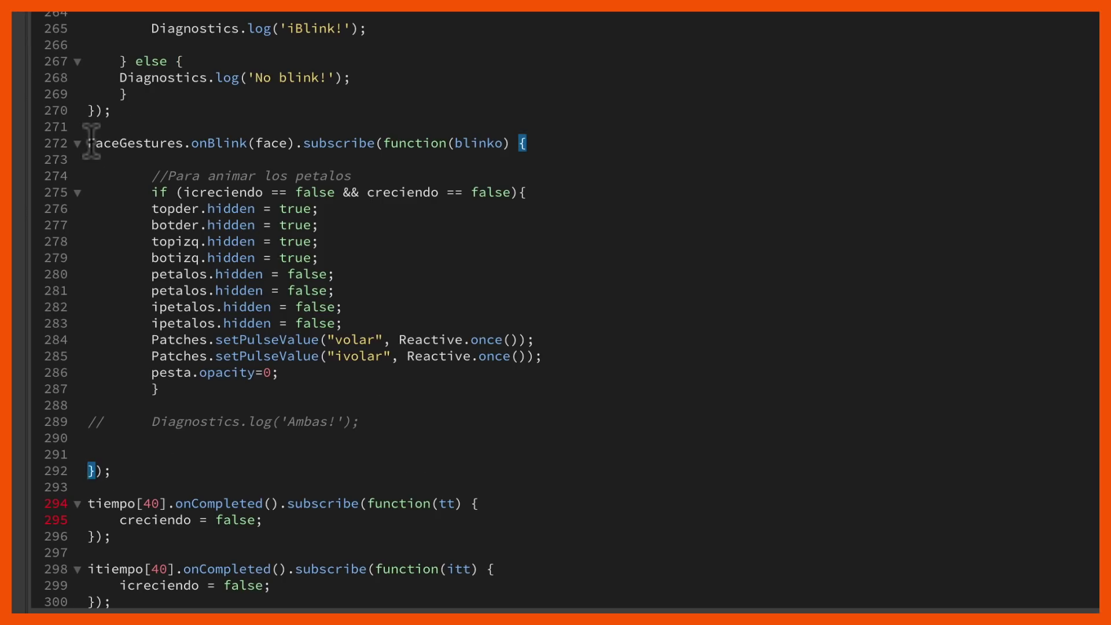
# - Examine how the onBlink handler for both eyes differs from the hasRightEyeClosed handler
pyautogui.moveTo(103, 142); pyautogui.dragTo(294, 142)
pyautogui.click(293, 142)
pyautogui.scroll(3, 294, 142)
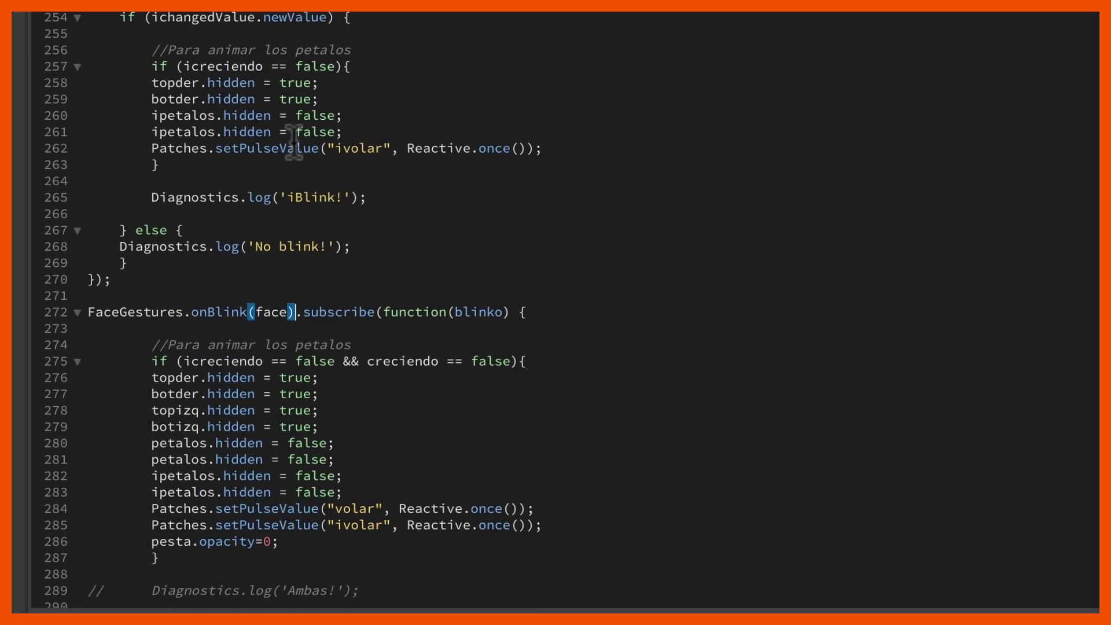
pyautogui.scroll(4, 294, 141)
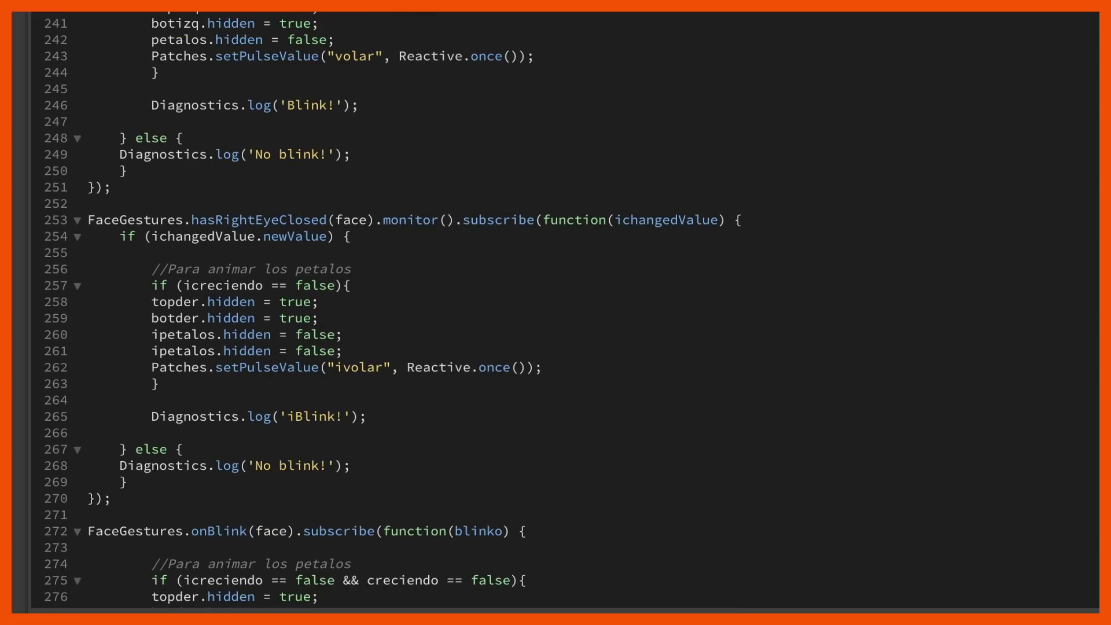
pyautogui.scroll(-1, 256, 130)
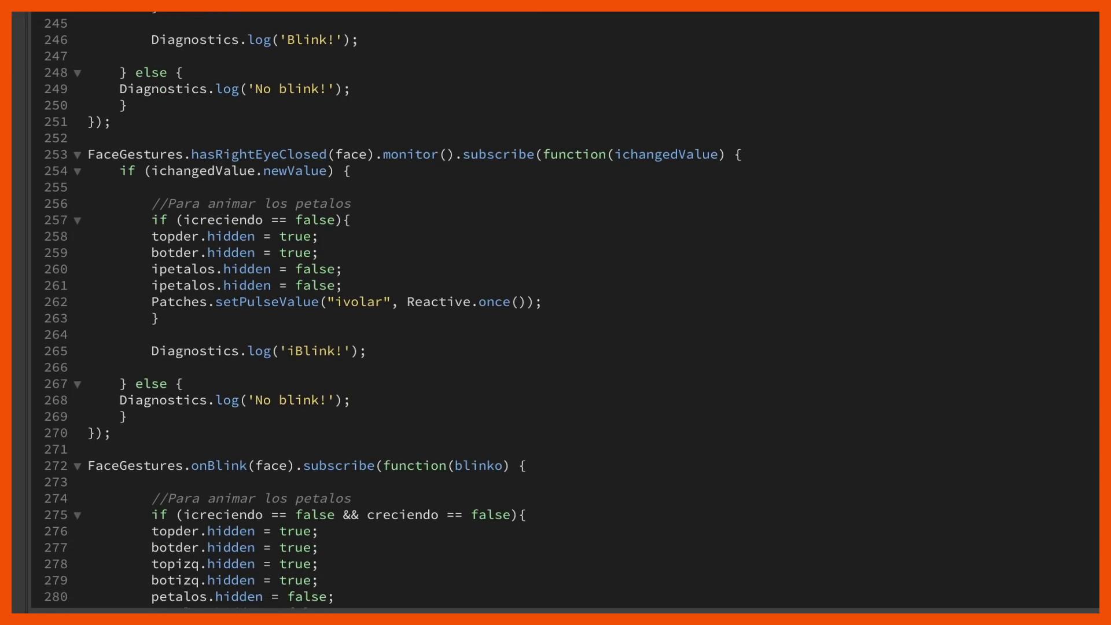
pyautogui.moveTo(215, 154); pyautogui.dragTo(286, 154)
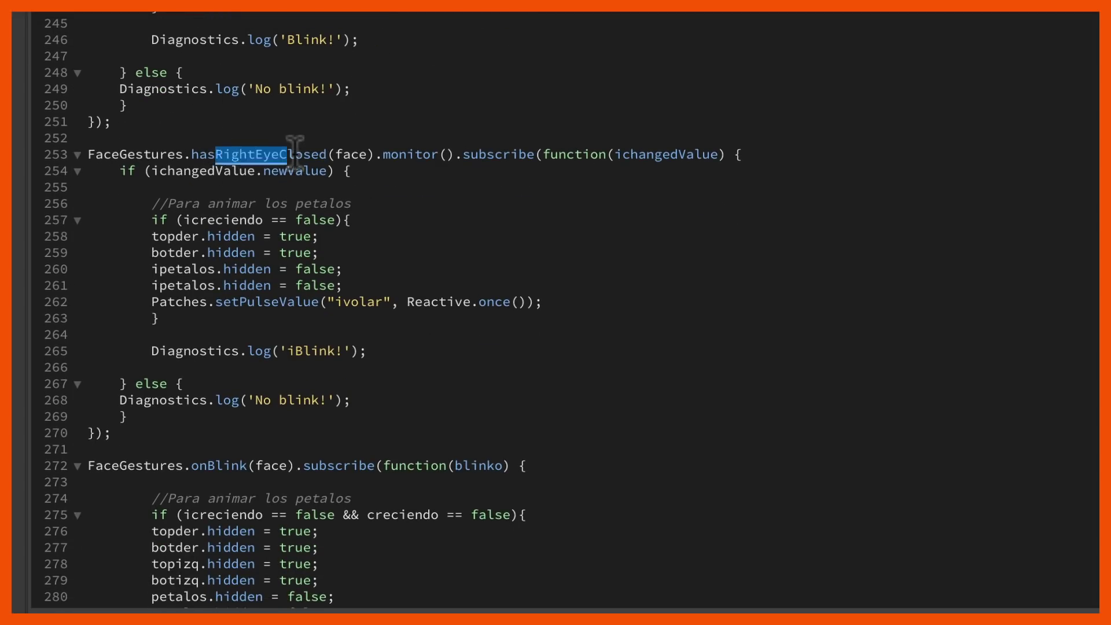
pyautogui.scroll(-2, 294, 154)
pyautogui.moveTo(198, 366); pyautogui.dragTo(280, 368)
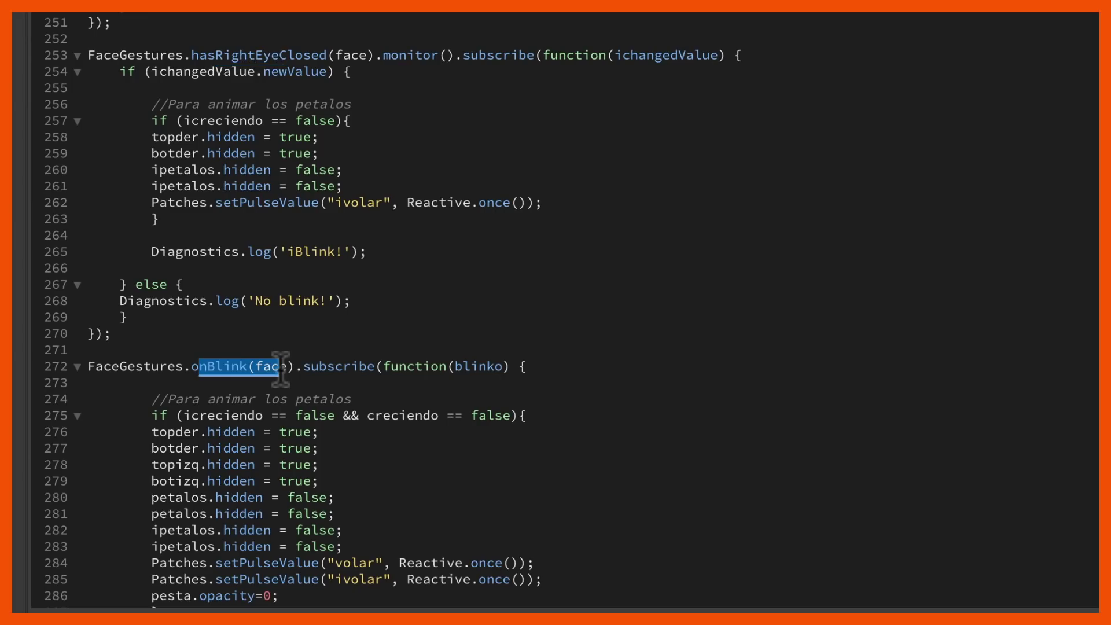
# - Check the volar and ivolar pulses in the onBlink handler and uncomment its Diagnostics.log('Ambas!') line
pyautogui.scroll(-4, 278, 347)
pyautogui.click(272, 318)
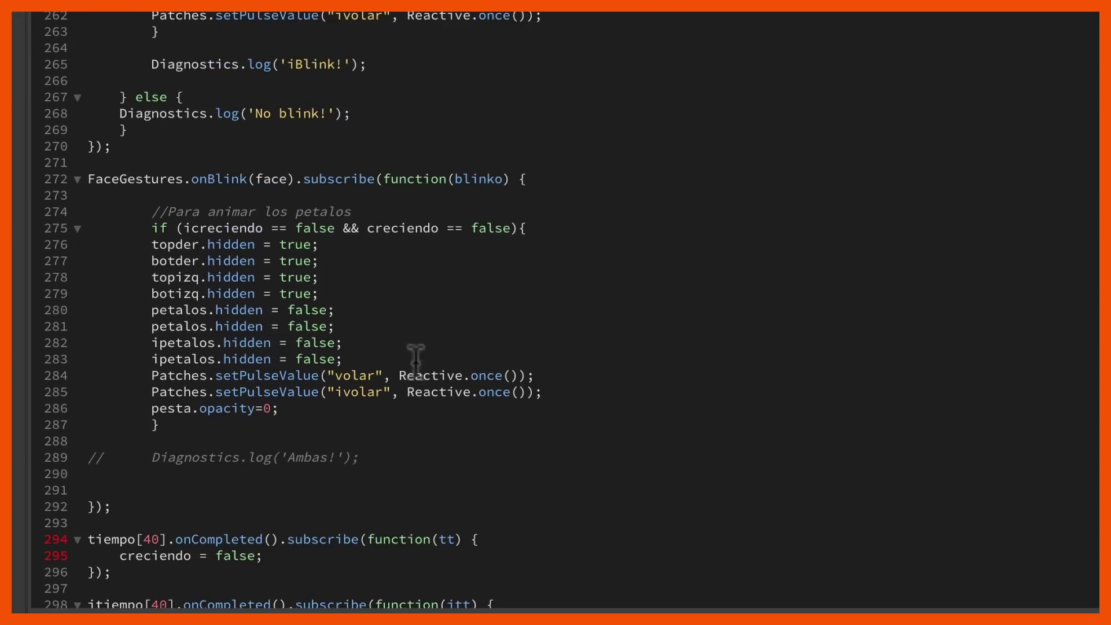
pyautogui.doubleClick(361, 375)
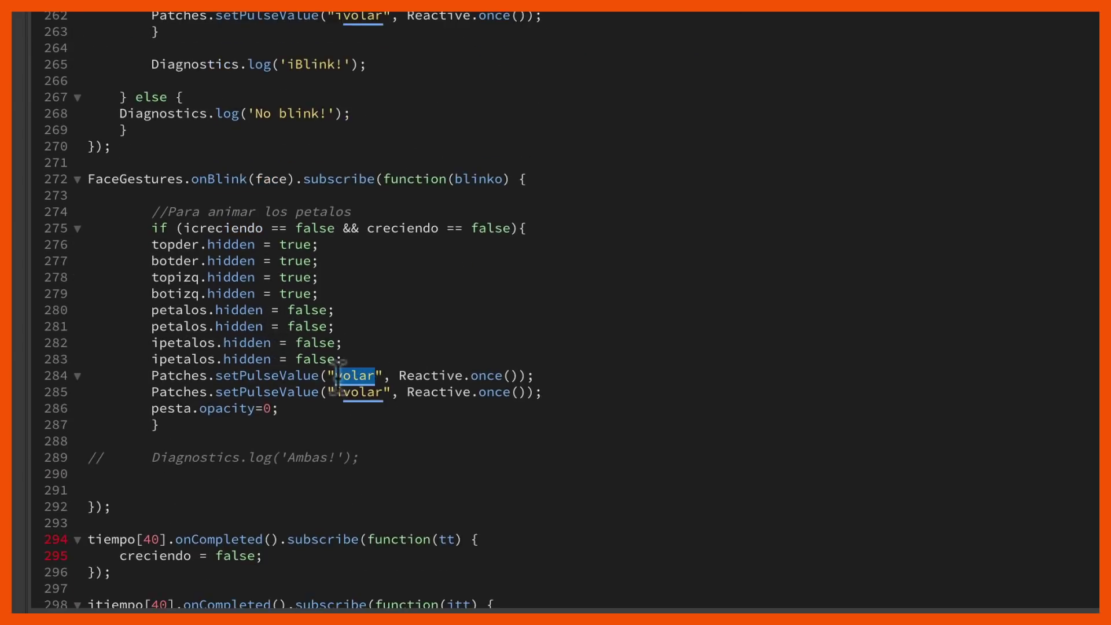
pyautogui.moveTo(335, 392); pyautogui.dragTo(379, 393)
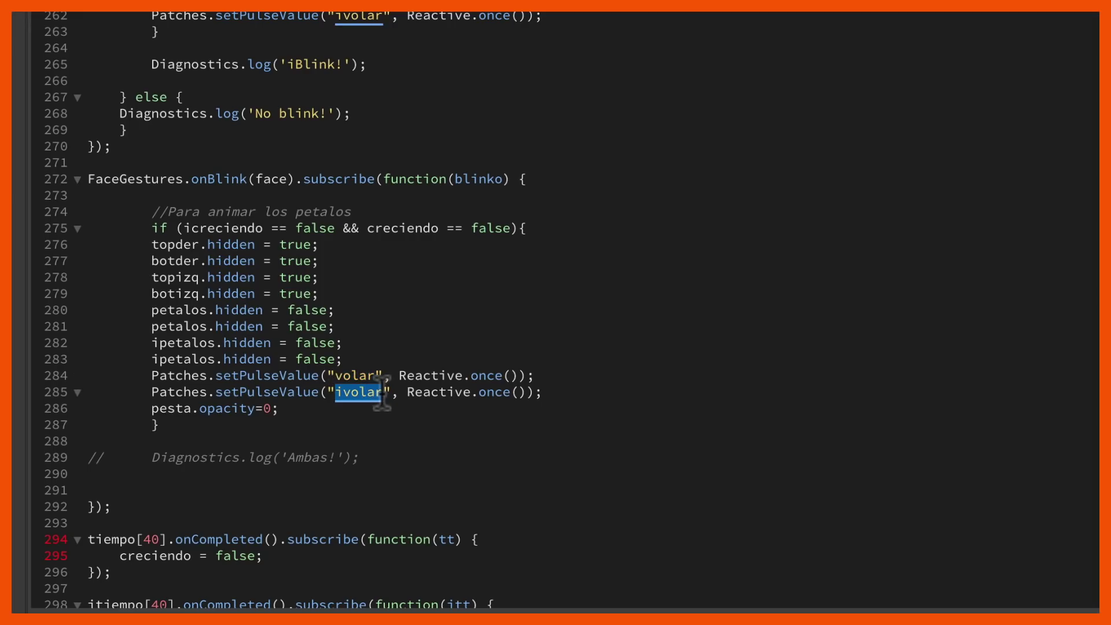
pyautogui.press('BackSpace')
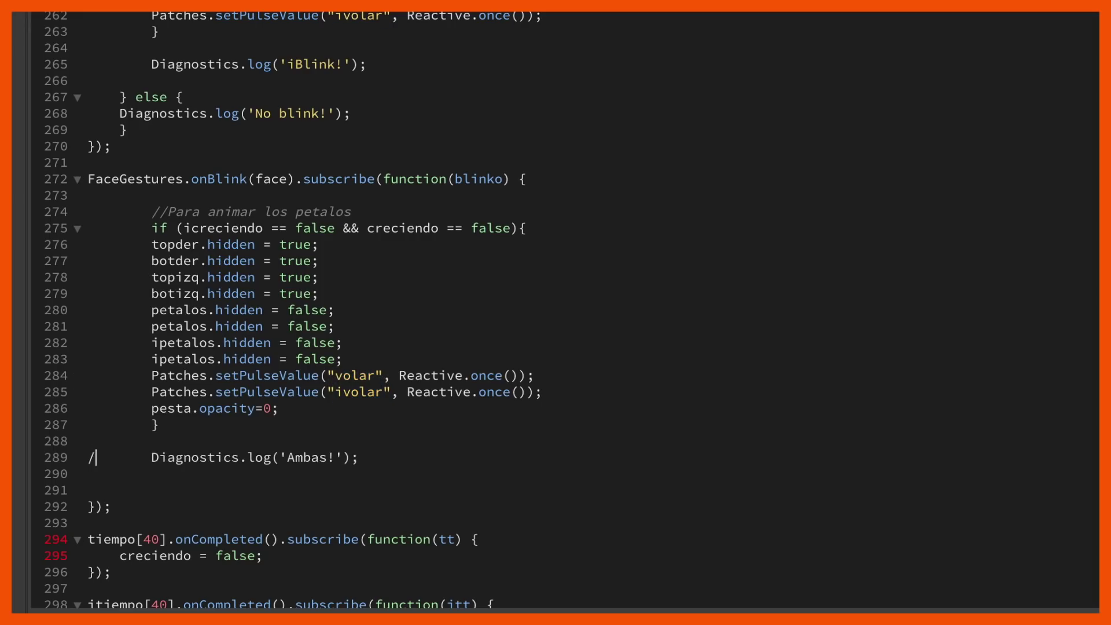
pyautogui.moveTo(151, 457); pyautogui.dragTo(364, 450)
pyautogui.click(366, 451)
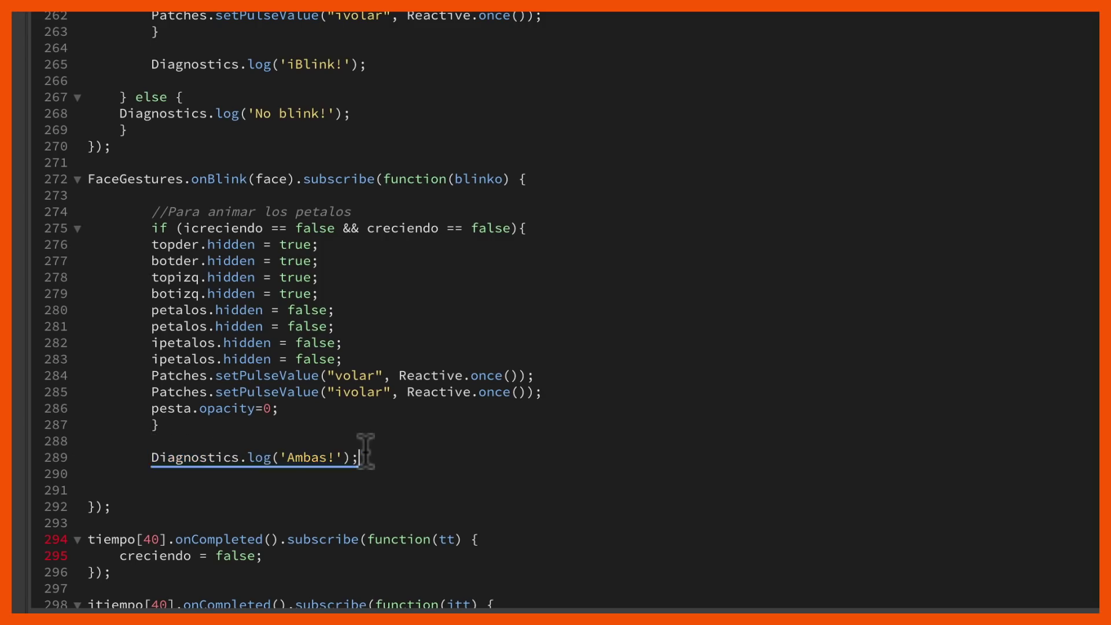
pyautogui.scroll(-1, 365, 451)
pyautogui.scroll(5, 365, 451)
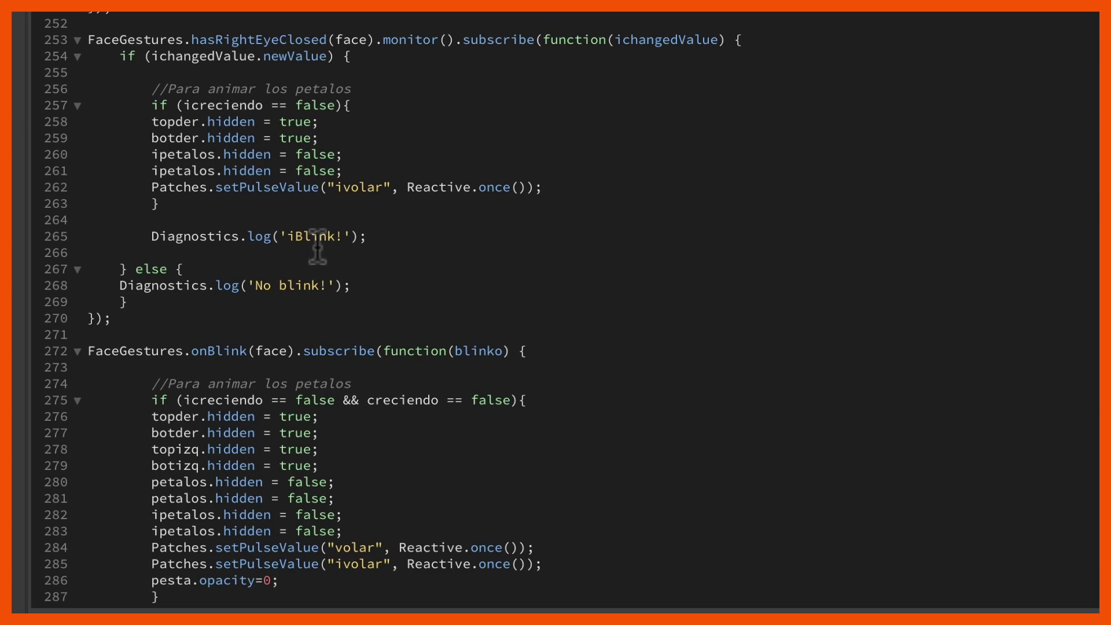
pyautogui.scroll(20, 317, 246)
pyautogui.scroll(20, 318, 246)
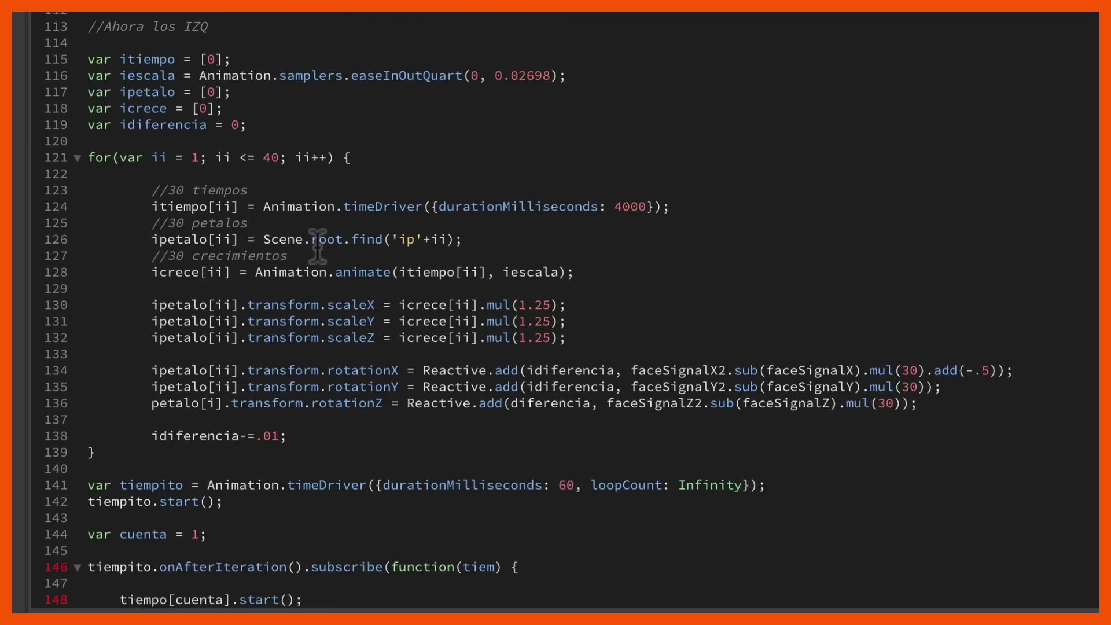
pyautogui.scroll(1, 318, 245)
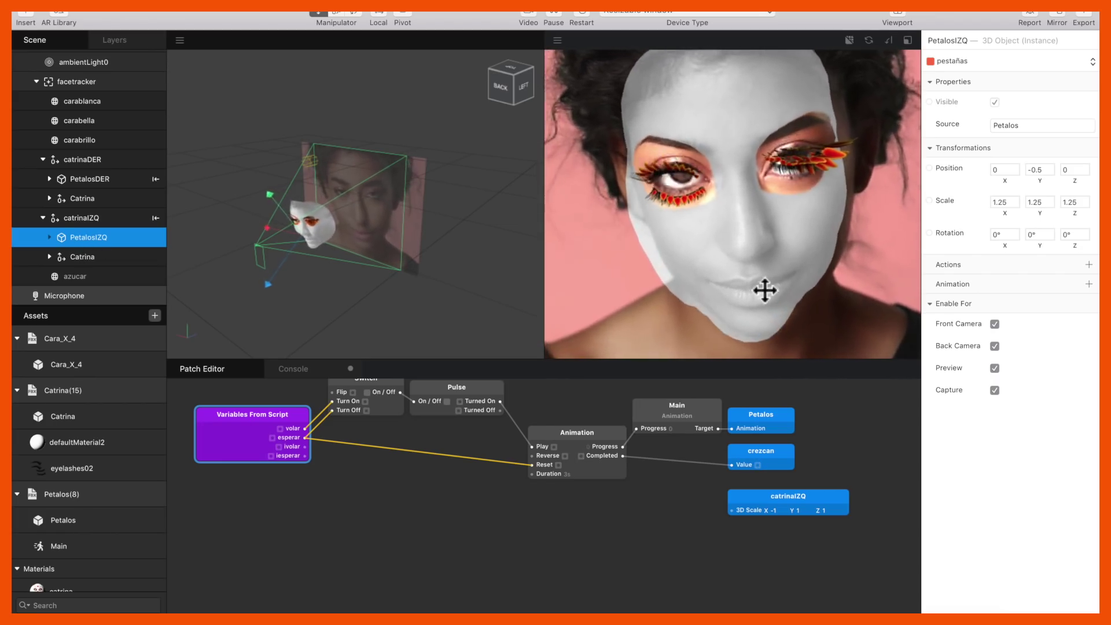
# - Create animation patches for PetalosIZQ using the Main animation, delete the Loop Animation patch, and arrange the remaining two below catrinaIZQ
pyautogui.click(1089, 284)
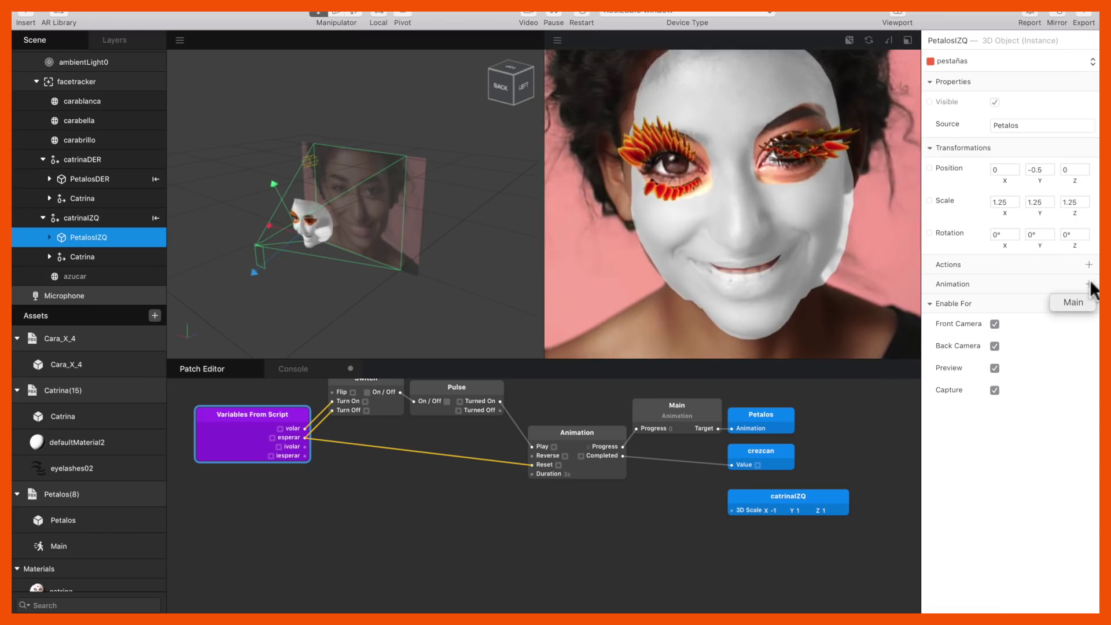
pyautogui.click(1072, 301)
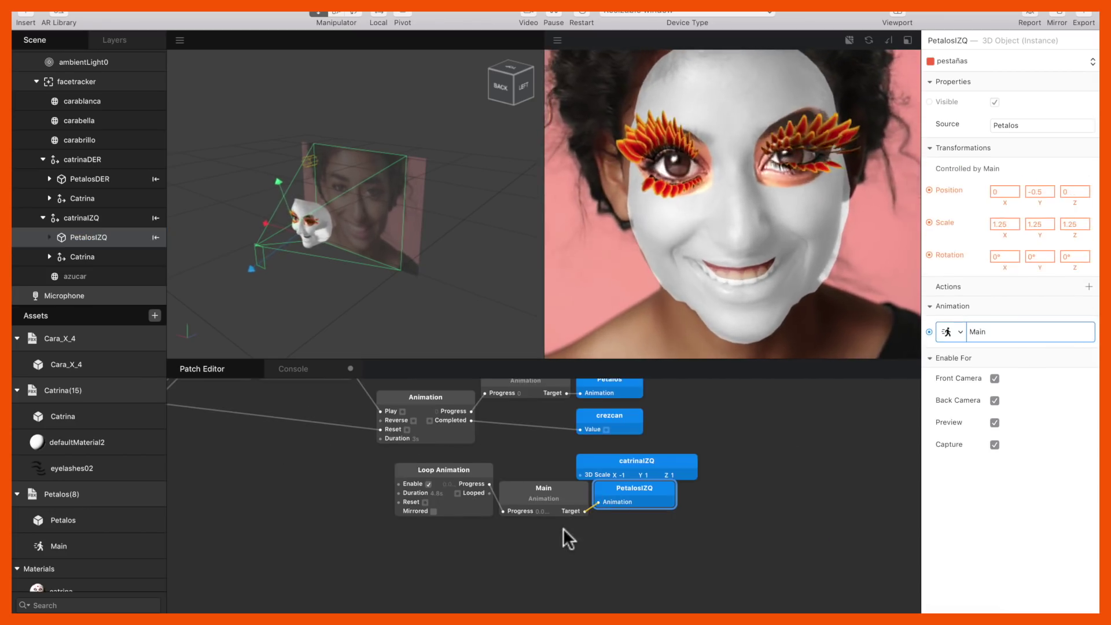
pyautogui.hscroll(-10, 563, 528)
pyautogui.scroll(3, 563, 527)
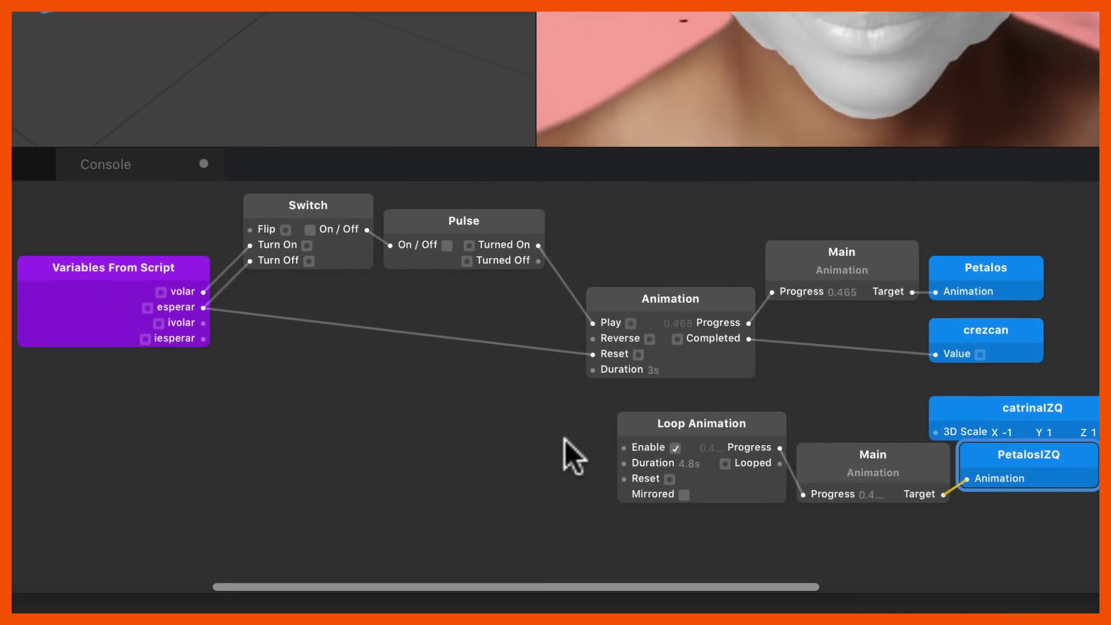
pyautogui.moveTo(744, 422); pyautogui.dragTo(571, 426)
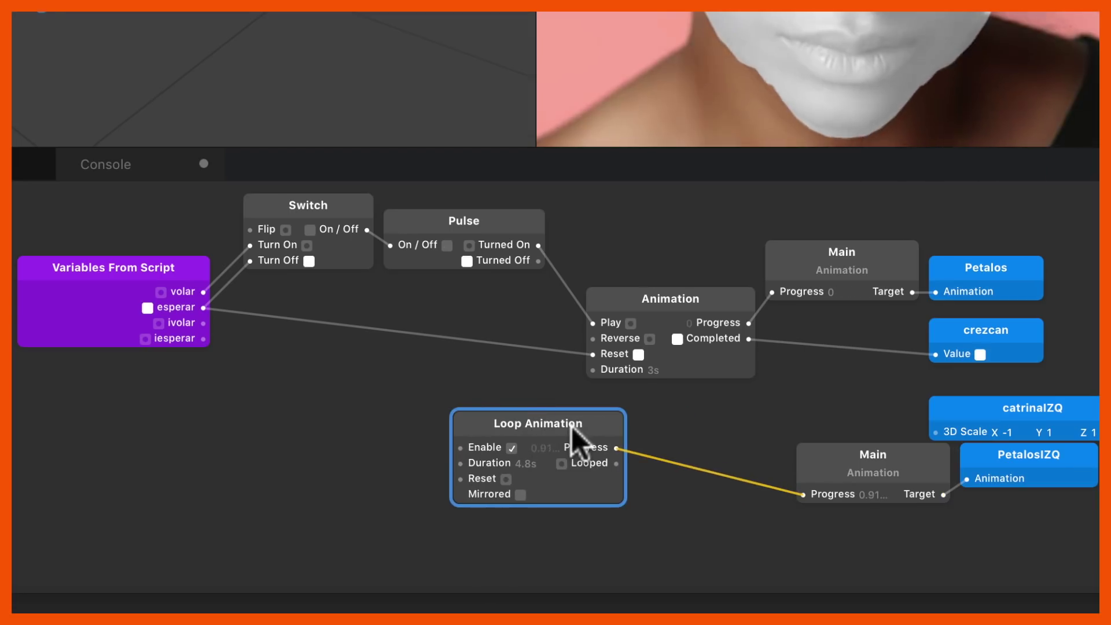
pyautogui.press('Delete')
pyautogui.moveTo(897, 457); pyautogui.dragTo(860, 436)
pyautogui.moveTo(975, 457); pyautogui.dragTo(951, 470)
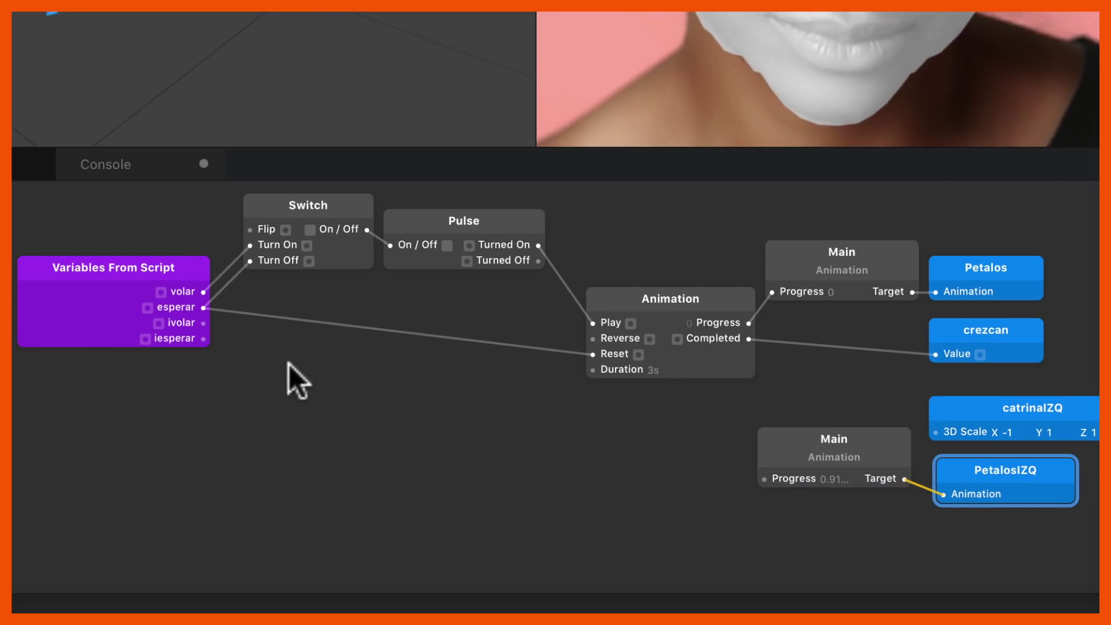
# - Insert an Animation patch before the PetalosIZQ Main patch and connect its Progress output to Main's Progress input
pyautogui.rightClick(414, 426)
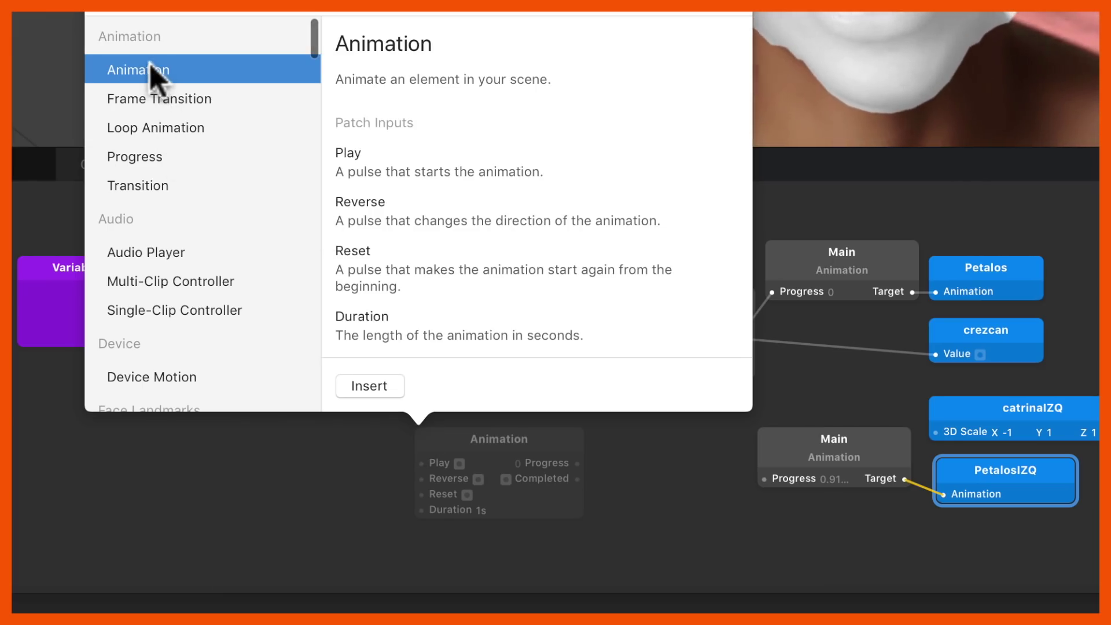
pyautogui.click(369, 385)
pyautogui.moveTo(524, 434); pyautogui.dragTo(650, 435)
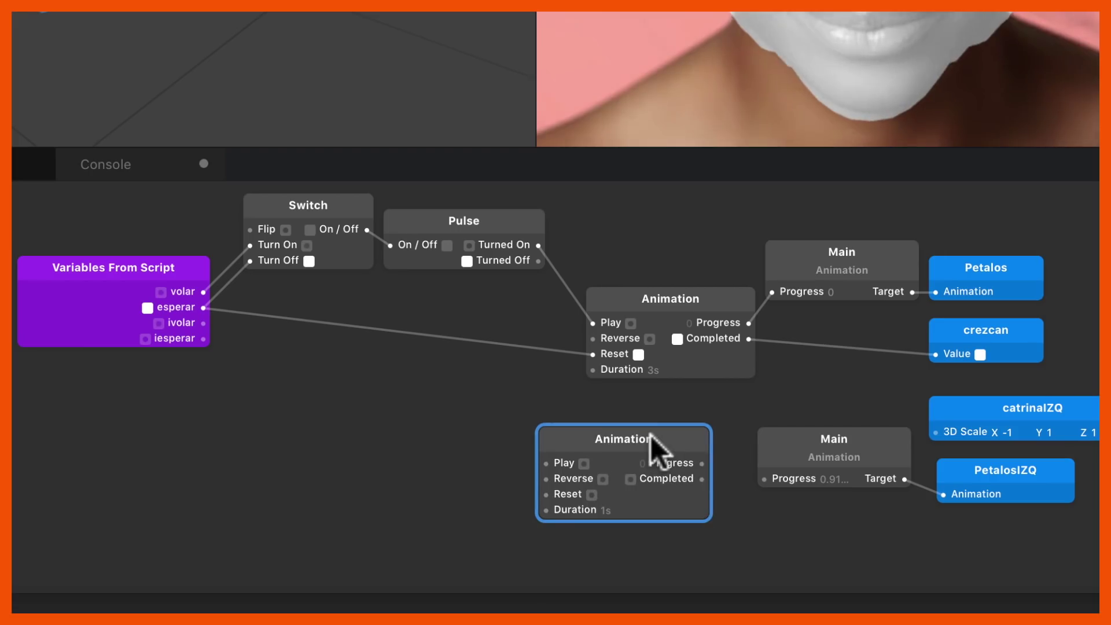
pyautogui.moveTo(702, 463); pyautogui.dragTo(767, 477)
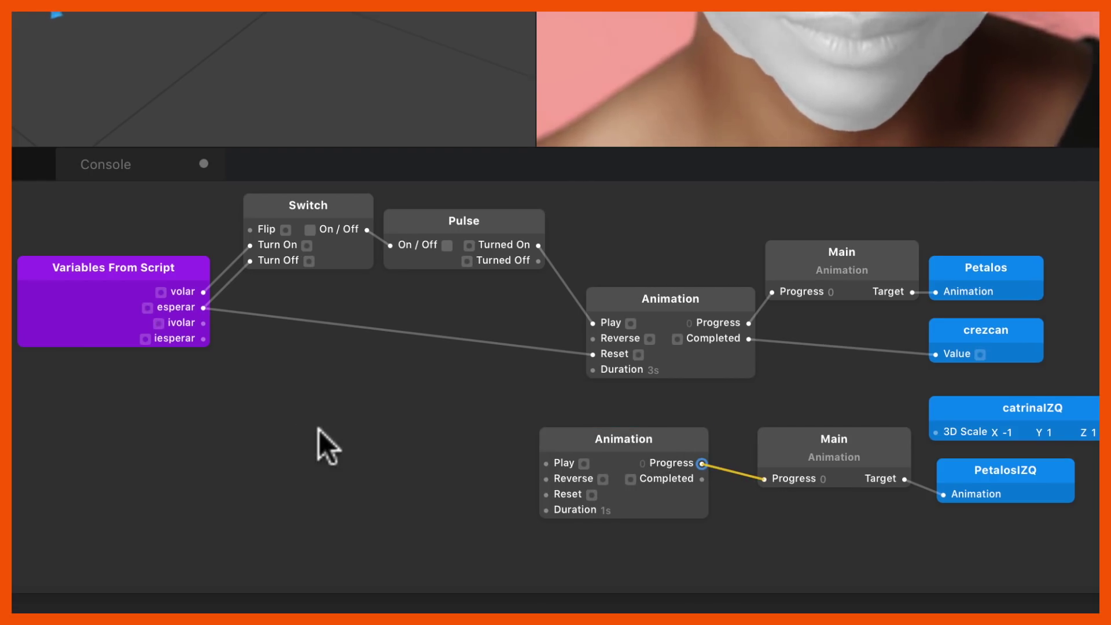
# - Add a Switch turned on by ivolar and connect its On/Off output through a Pulse to the new Animation patch's Play input
pyautogui.rightClick(318, 429)
pyautogui.doubleClick(269, 418)
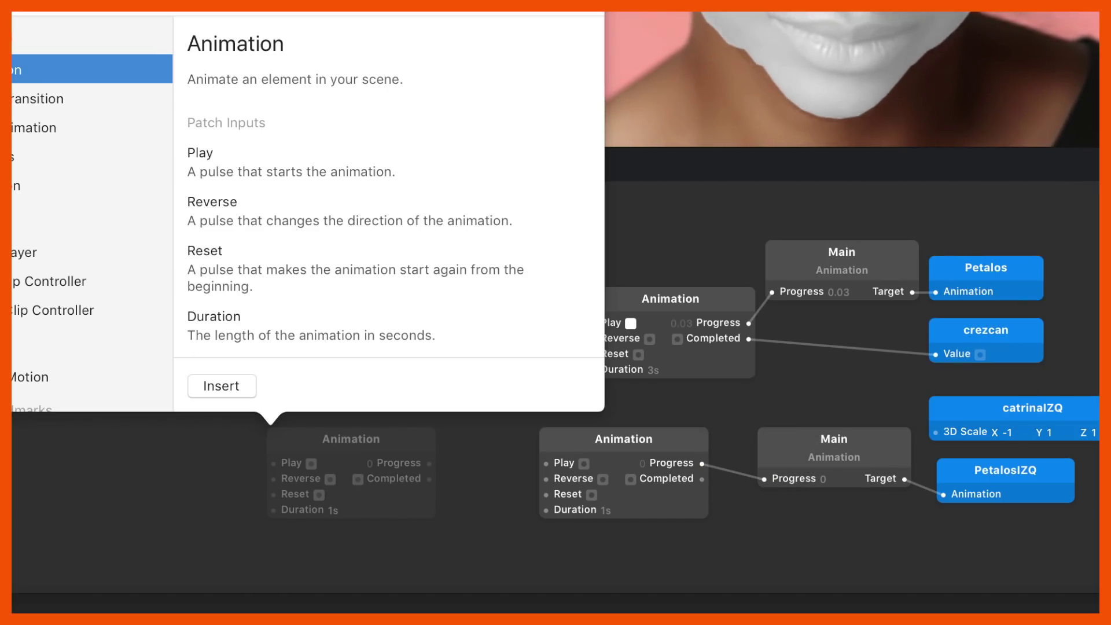
pyautogui.write('switch')
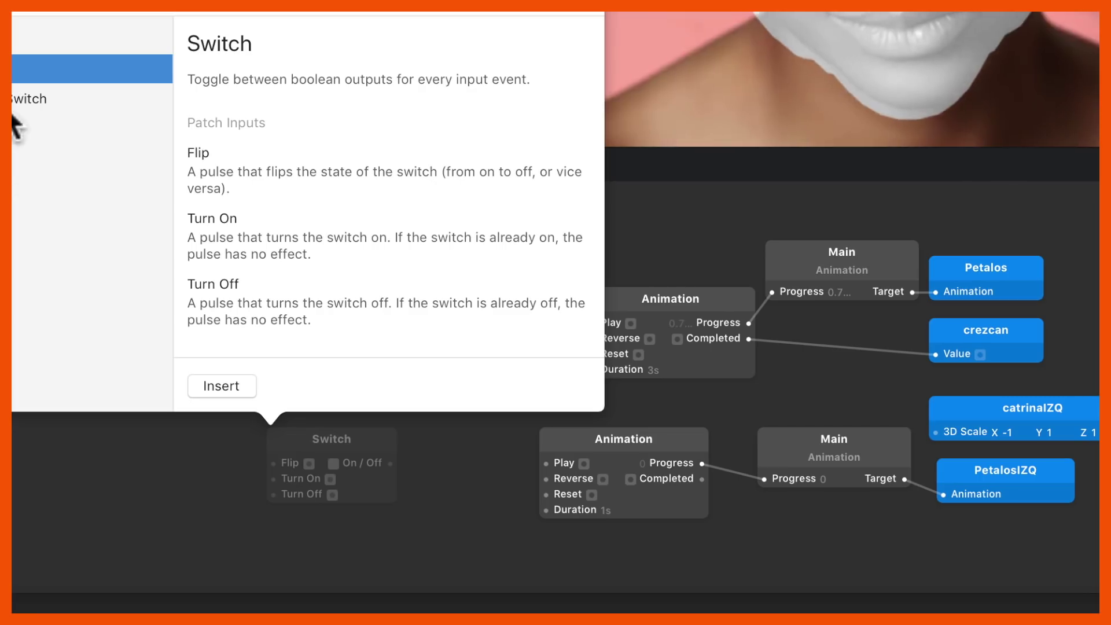
pyautogui.click(237, 381)
pyautogui.moveTo(358, 436); pyautogui.dragTo(350, 413)
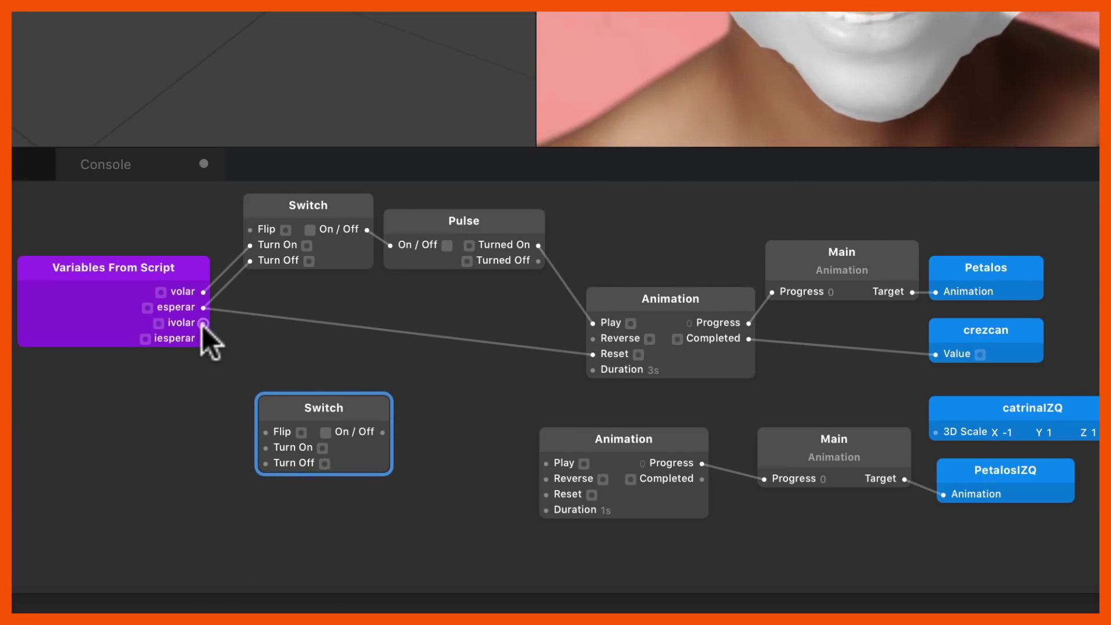
pyautogui.moveTo(203, 322); pyautogui.dragTo(265, 447)
pyautogui.moveTo(382, 432); pyautogui.dragTo(546, 463)
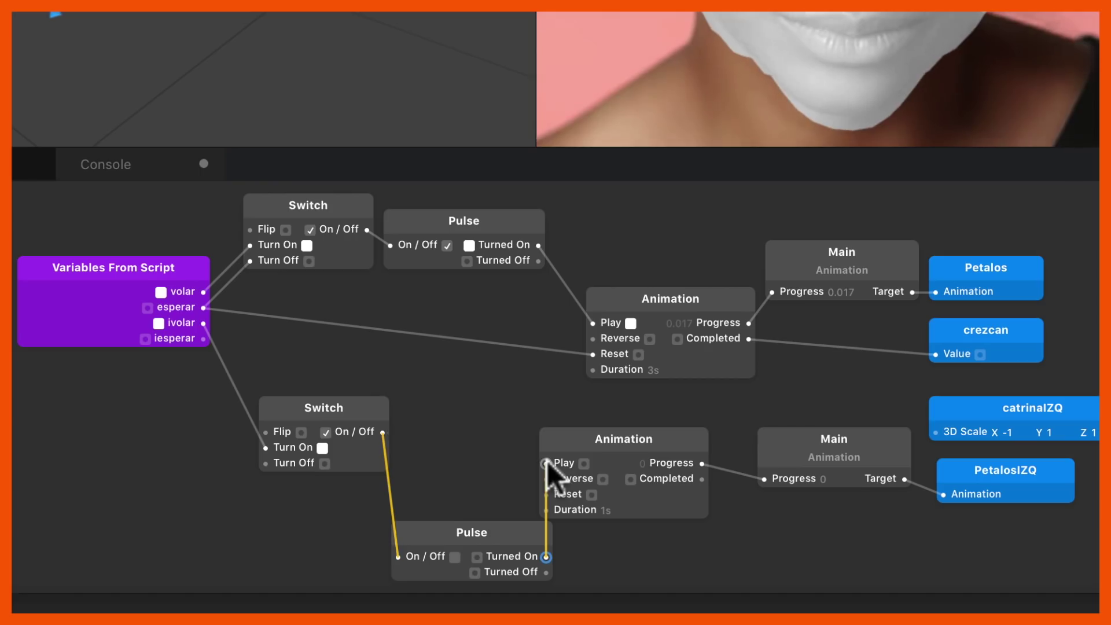
pyautogui.moveTo(358, 403); pyautogui.dragTo(317, 404)
pyautogui.moveTo(516, 543); pyautogui.dragTo(483, 418)
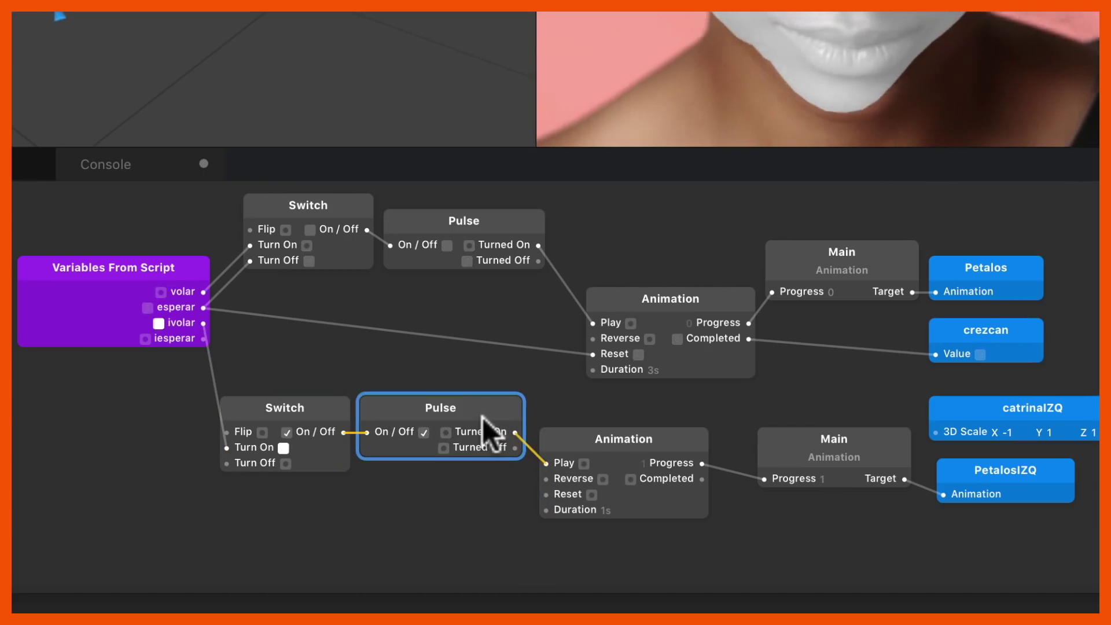
# - Connect iesperar to the lower Switch's Turn Off input and to the lower Animation patch's Reset input
pyautogui.moveTo(202, 338); pyautogui.dragTo(227, 464)
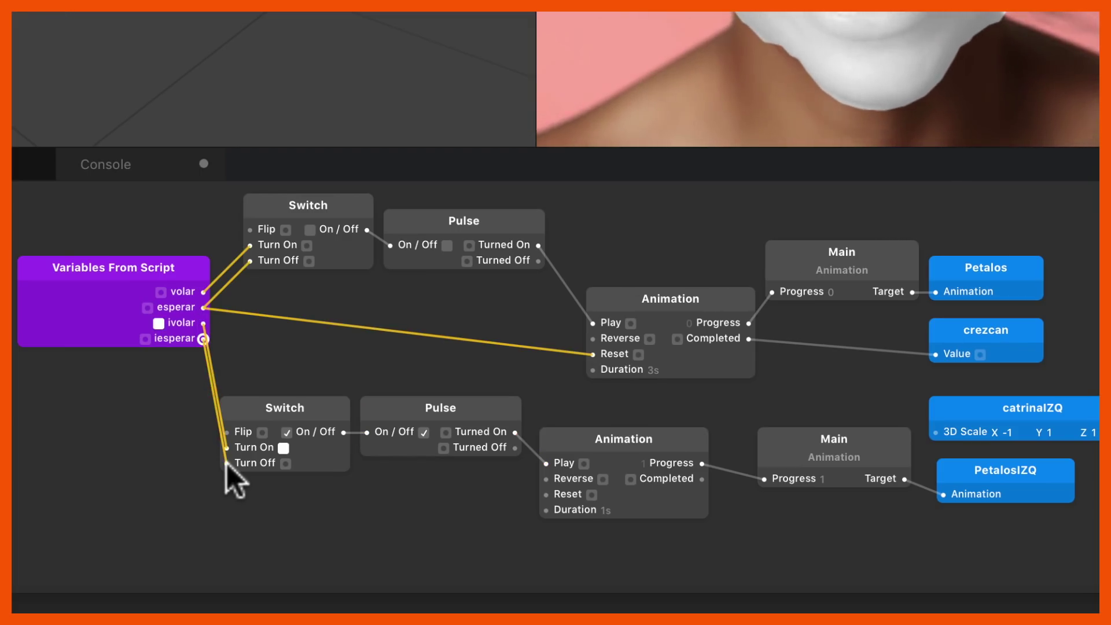
pyautogui.moveTo(140, 257); pyautogui.dragTo(72, 286)
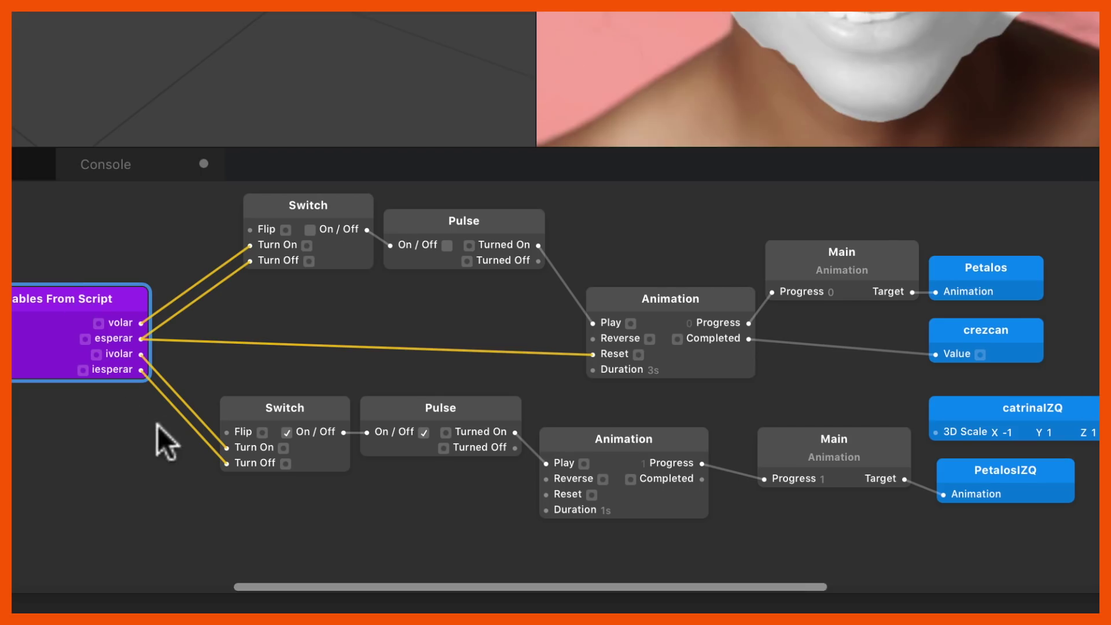
pyautogui.moveTo(139, 369); pyautogui.dragTo(544, 492)
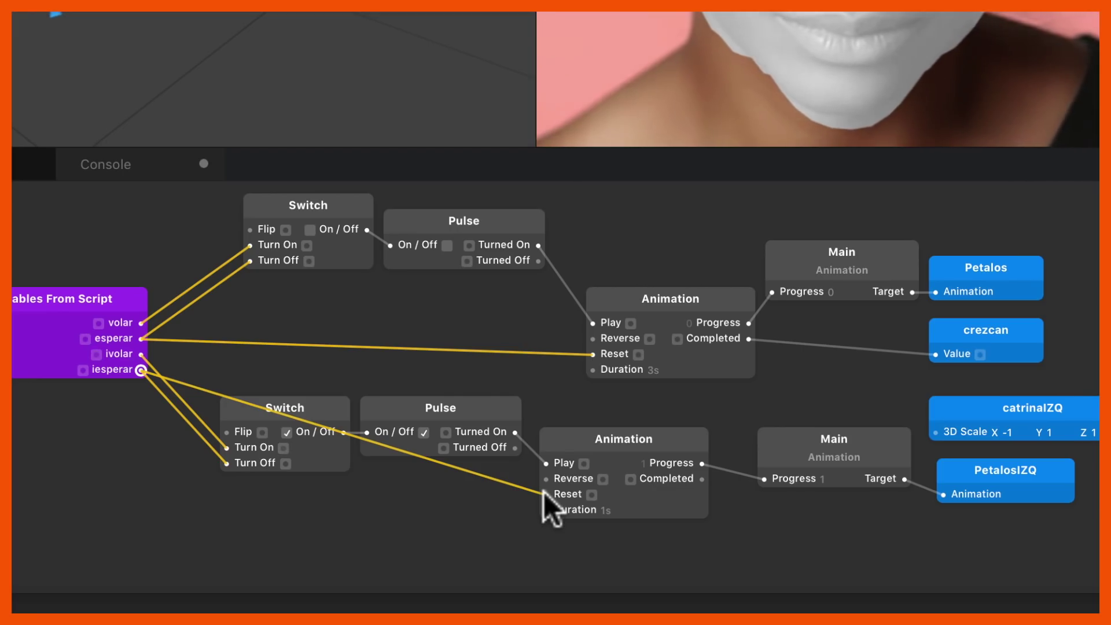
# - Create a patch for the script's icrezcan variable and place it below the PetalosIZQ patch
pyautogui.scroll(-3, 544, 491)
pyautogui.hscroll(2, 544, 491)
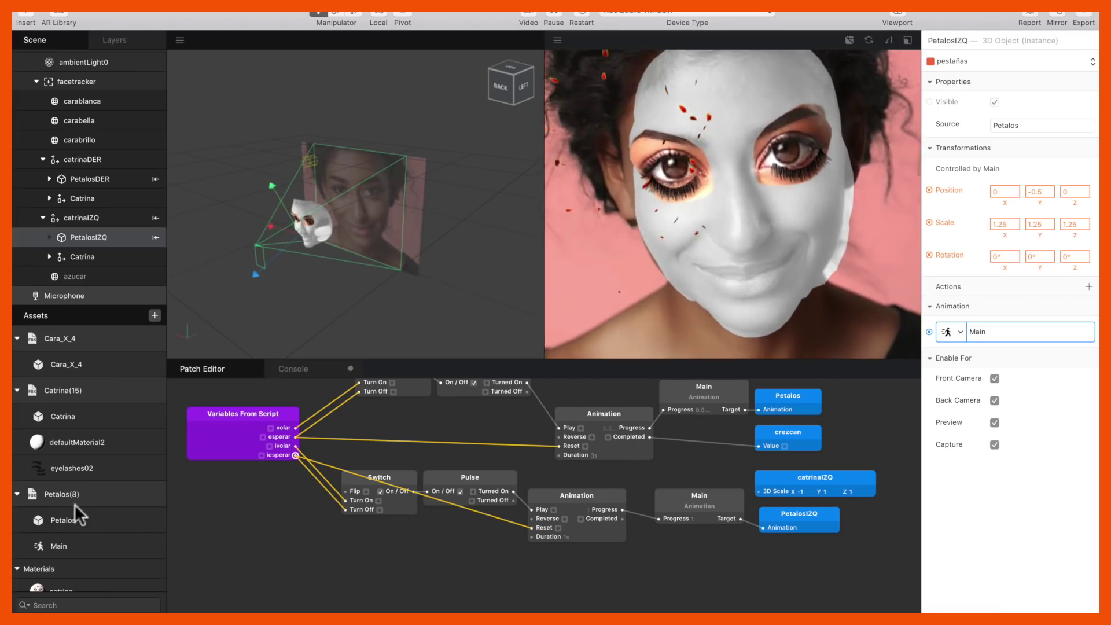
pyautogui.scroll(-5, 77, 512)
pyautogui.scroll(-2, 78, 511)
pyautogui.click(83, 453)
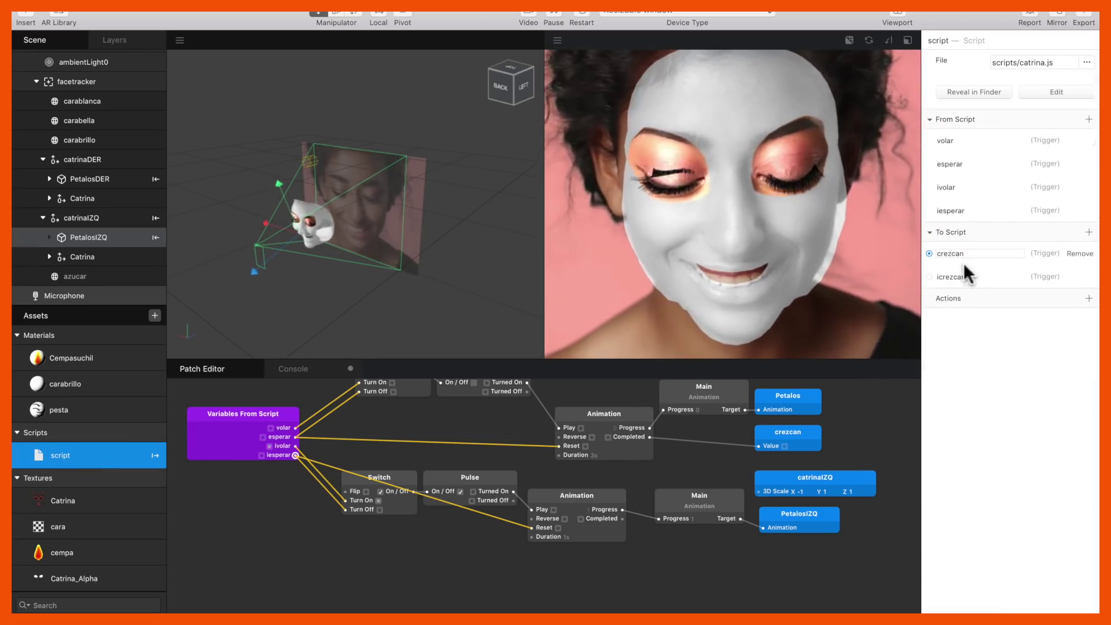
pyautogui.click(928, 276)
pyautogui.hscroll(5, 567, 437)
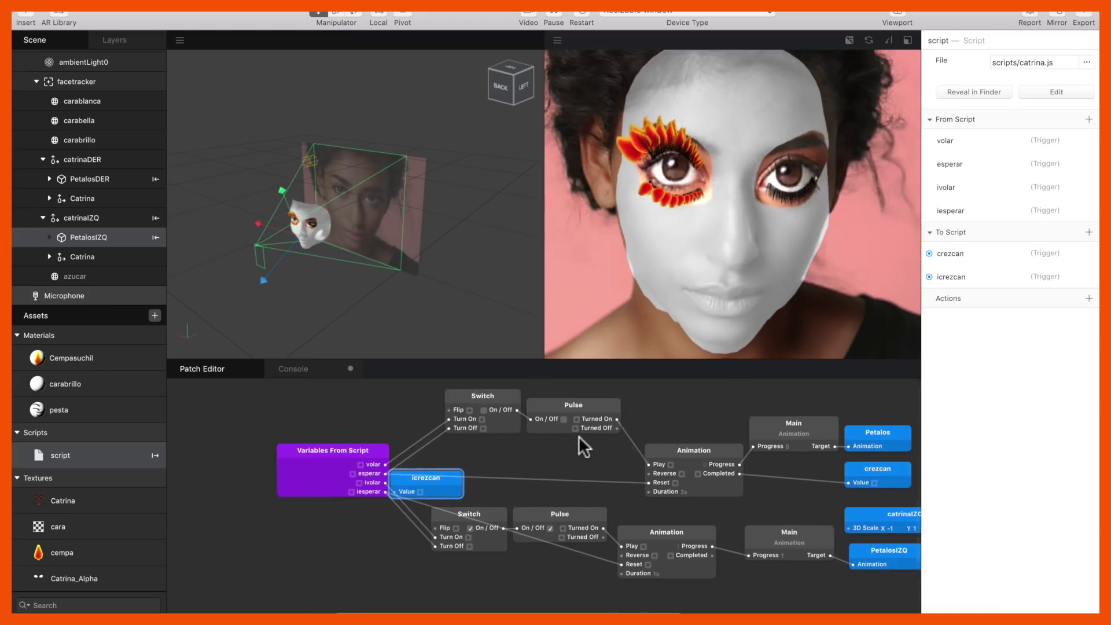
pyautogui.moveTo(346, 470); pyautogui.dragTo(829, 578)
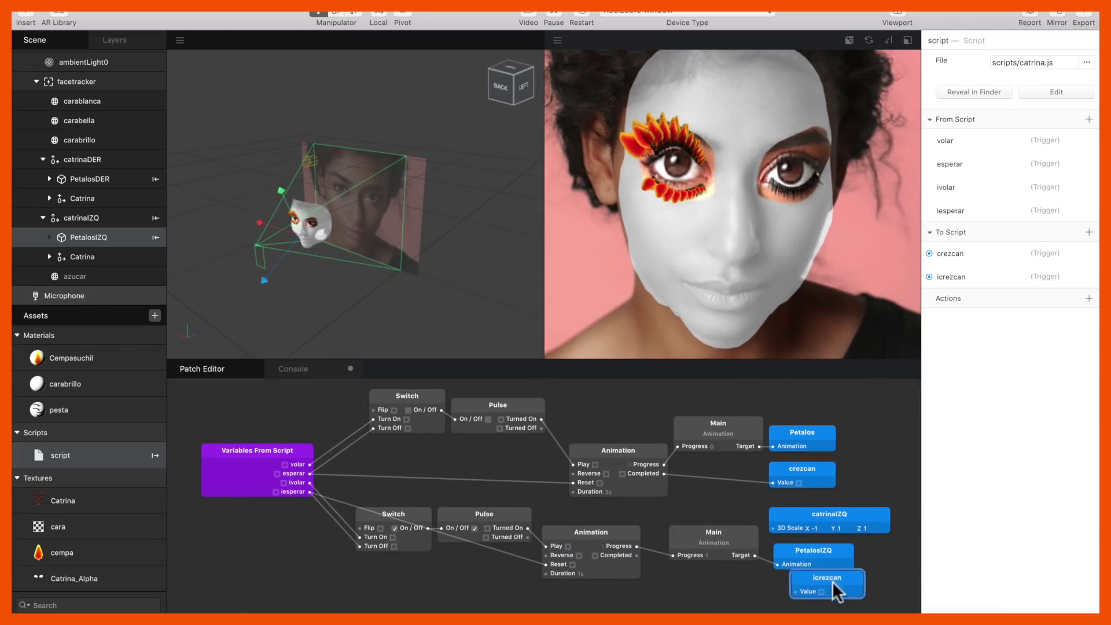
pyautogui.scroll(-3, 804, 581)
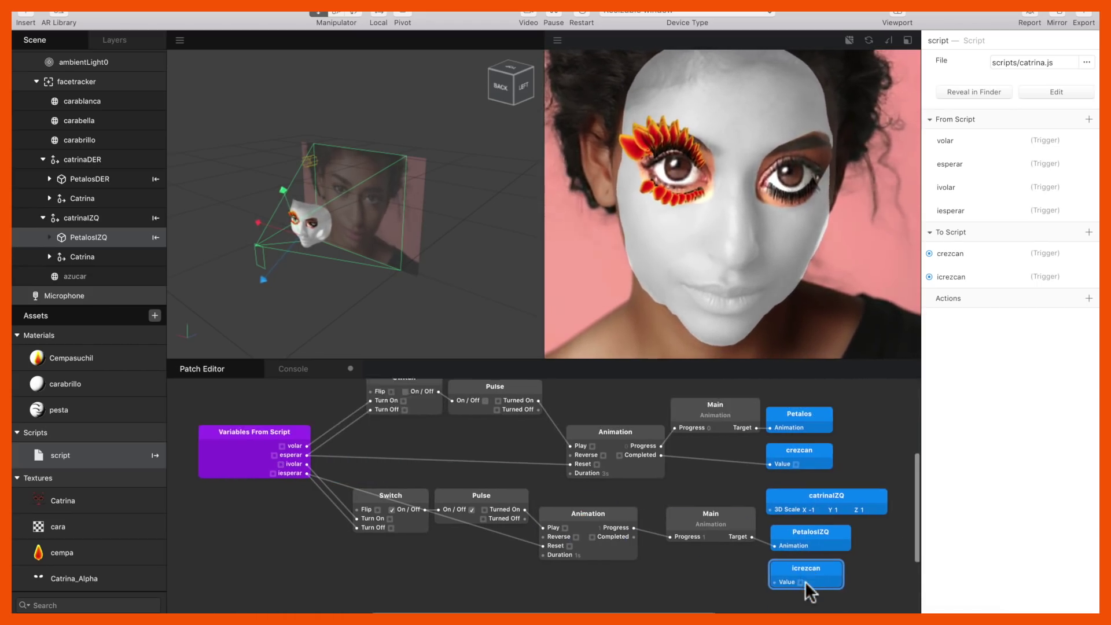
# - Connect the lower Animation patch's Completed output to the icrezcan patch's Value input
pyautogui.moveTo(628, 511); pyautogui.dragTo(699, 538)
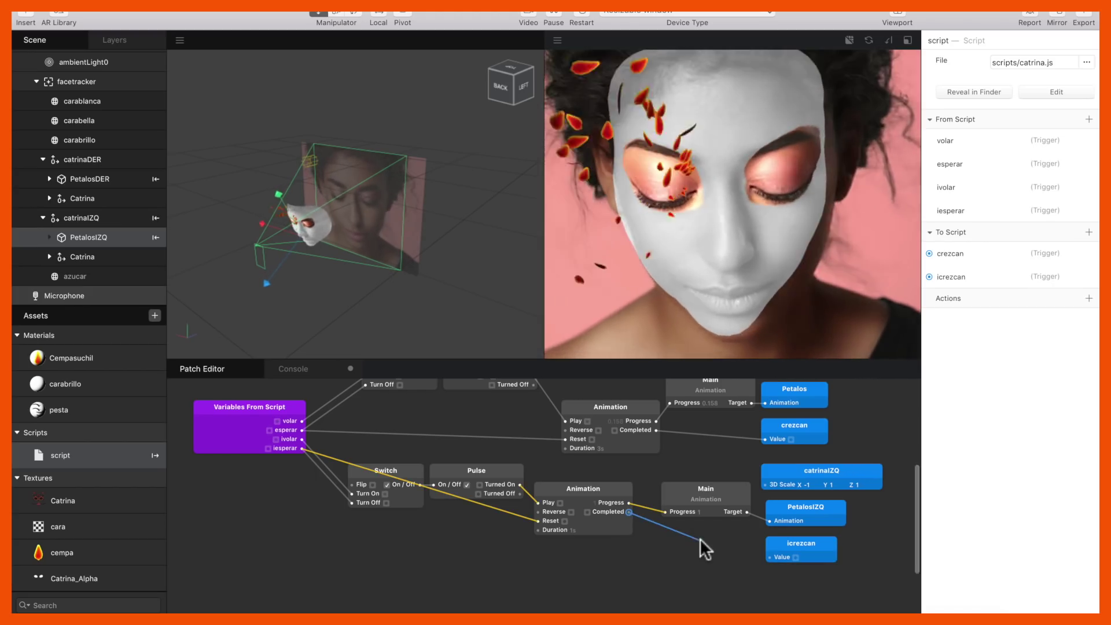
pyautogui.moveTo(766, 550); pyautogui.dragTo(769, 554)
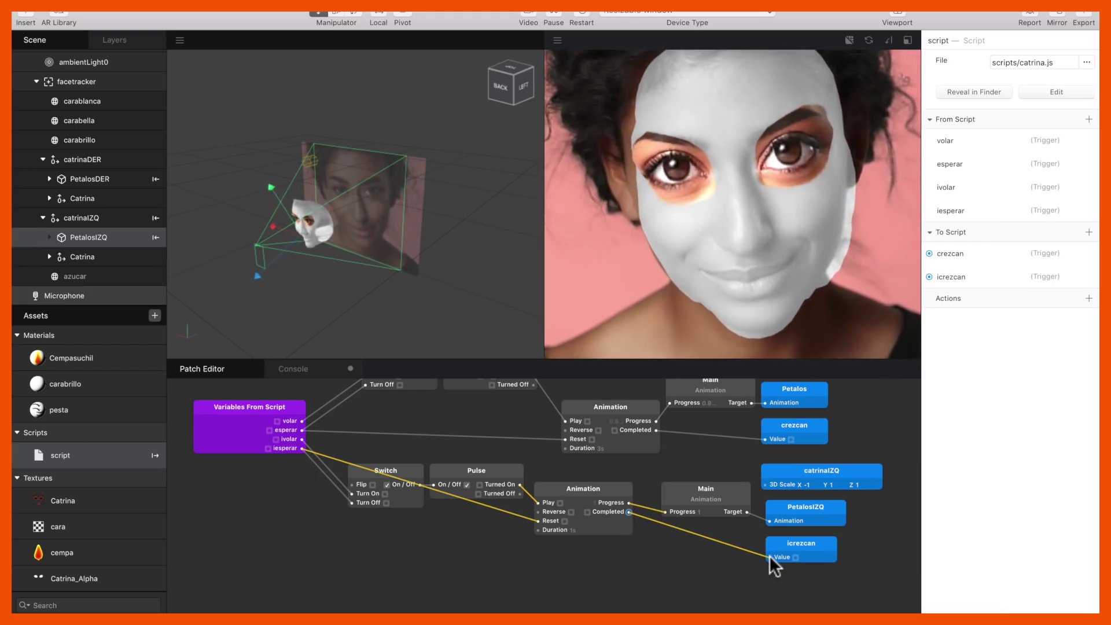
pyautogui.scroll(3, 660, 451)
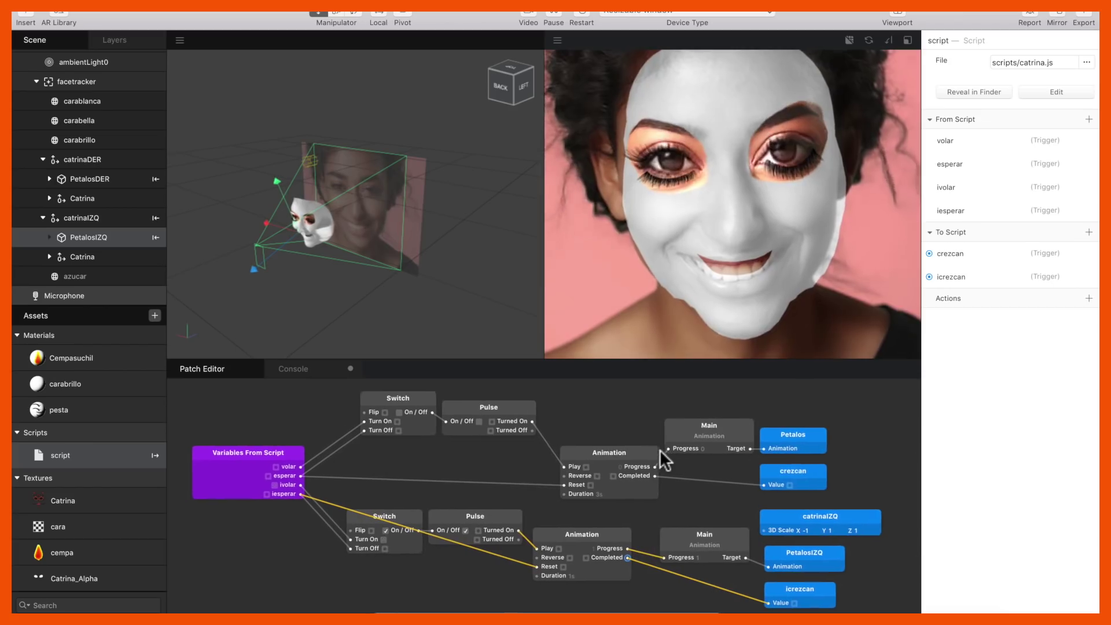
# - Restart the preview and set the duration of the upper Animation patch, which drives Petalos, to 2.5 s
pyautogui.click(582, 17)
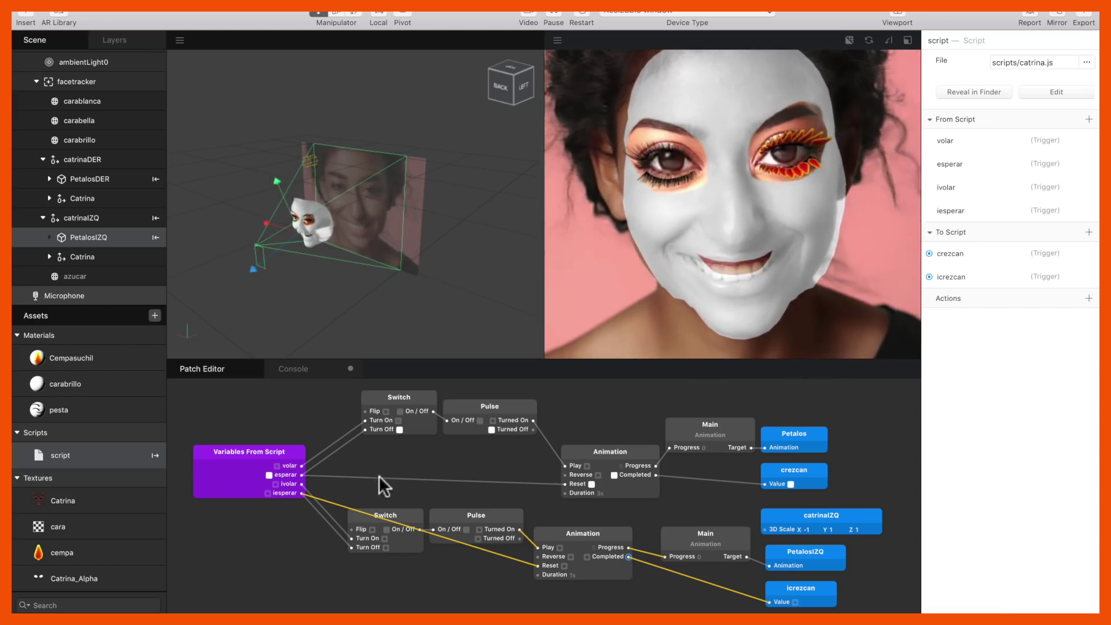
pyautogui.click(599, 493)
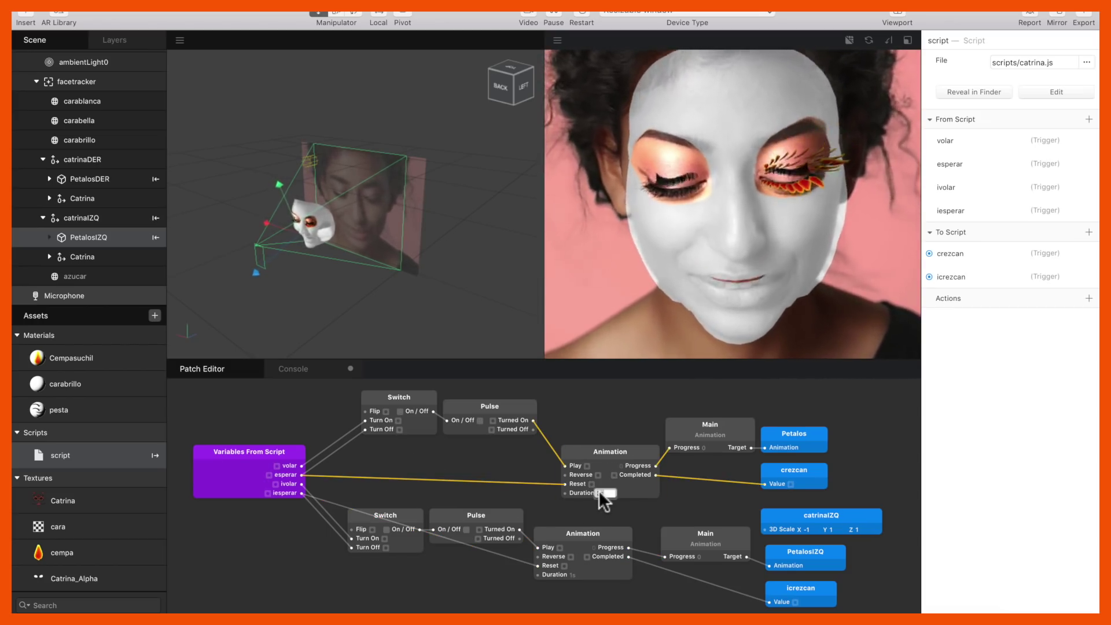
pyautogui.write('2.5s')
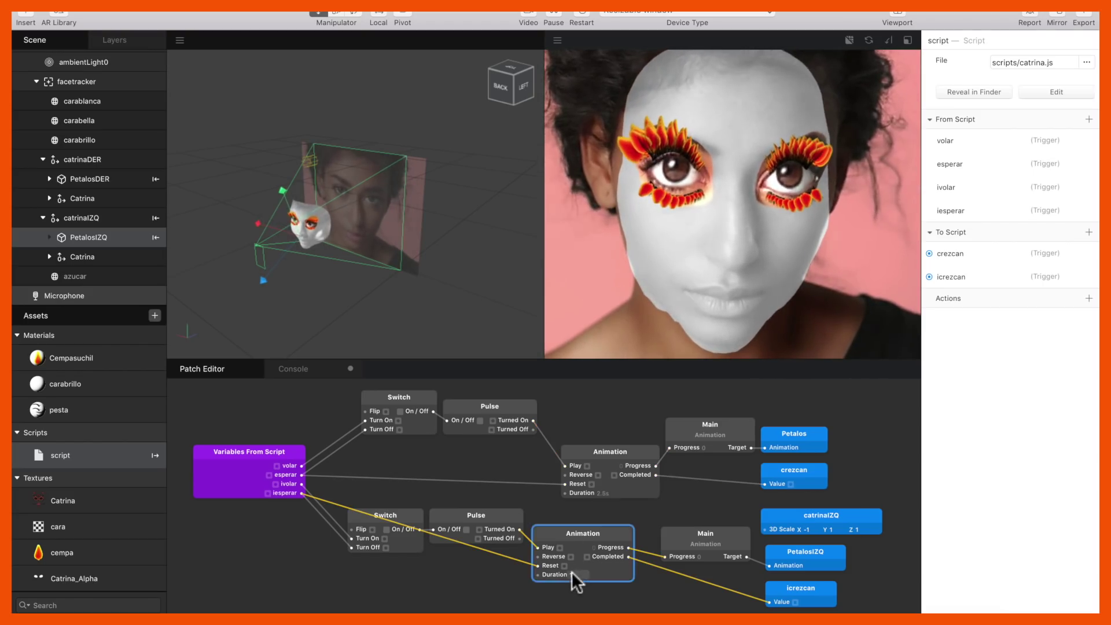
# - Set the duration of the lower Animation patch, which drives PetalosIZQ, to 2.5 s
pyautogui.click(571, 571)
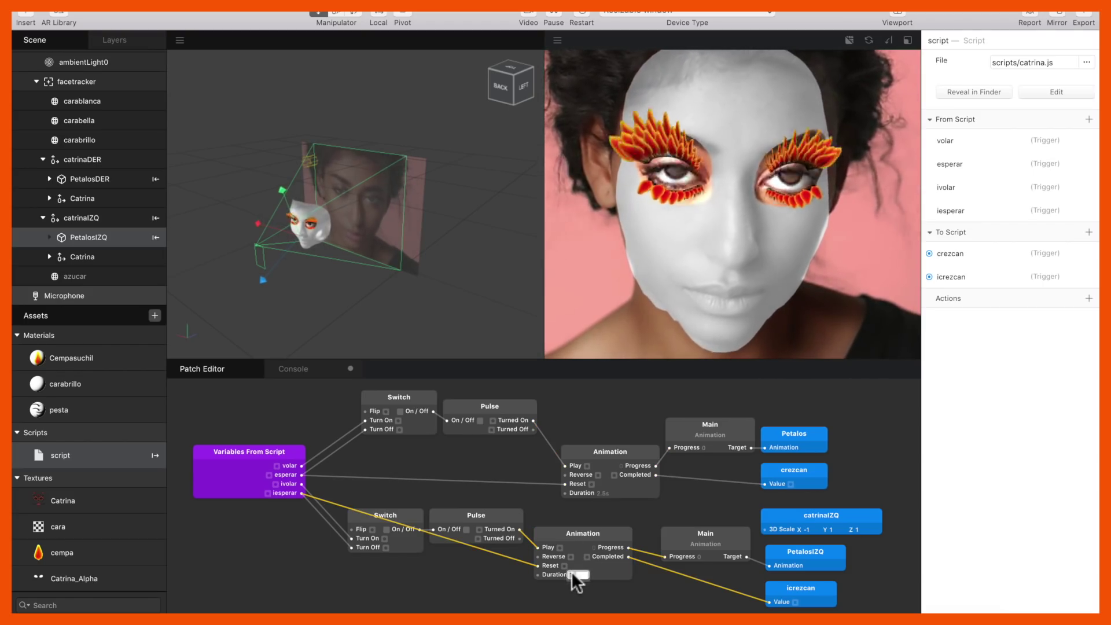
pyautogui.write('2.5')
pyautogui.press('Return')
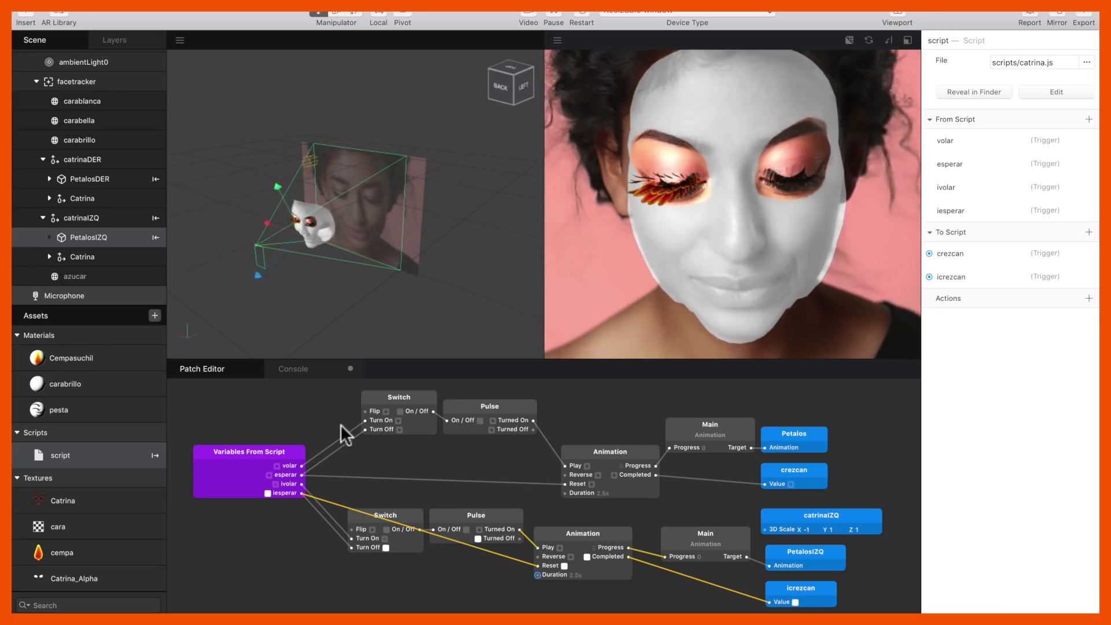
# - Make the azucar face mesh visible in the scene
pyautogui.click(102, 274)
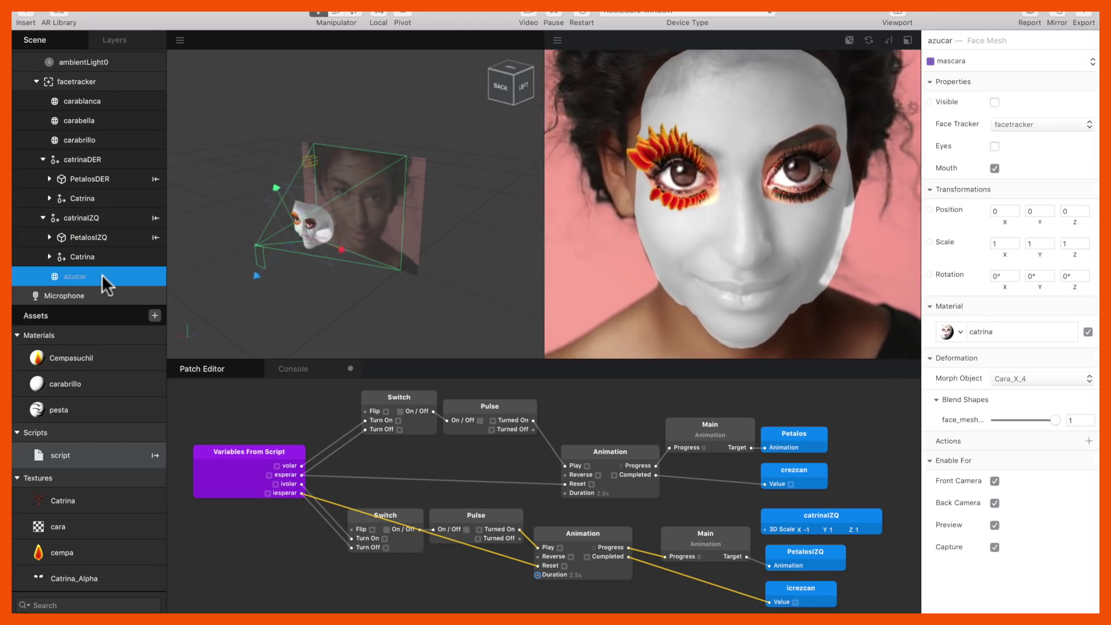
pyautogui.click(994, 102)
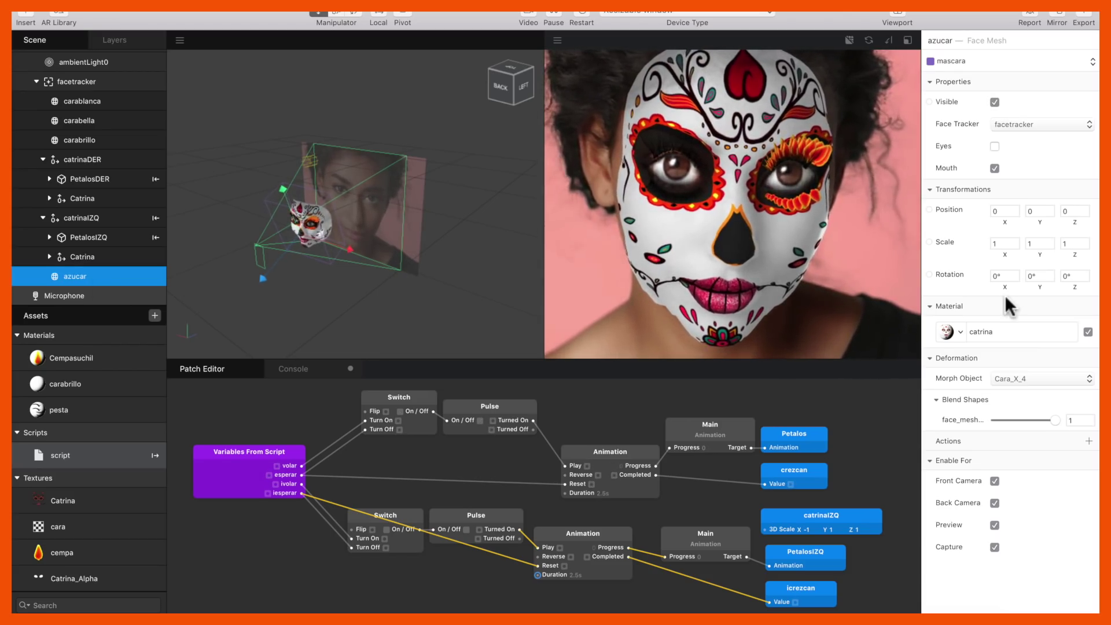
# - Change the catrina material on azucar to the Physically-Based shader and assign the Catrina texture as its albedo
pyautogui.click(994, 332)
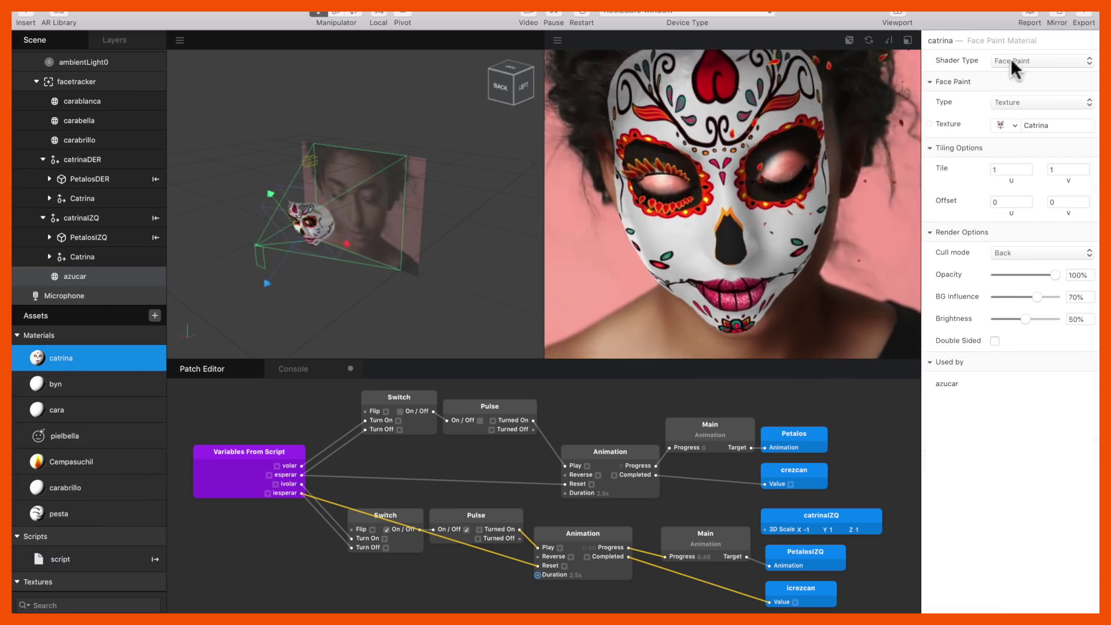
pyautogui.click(1010, 59)
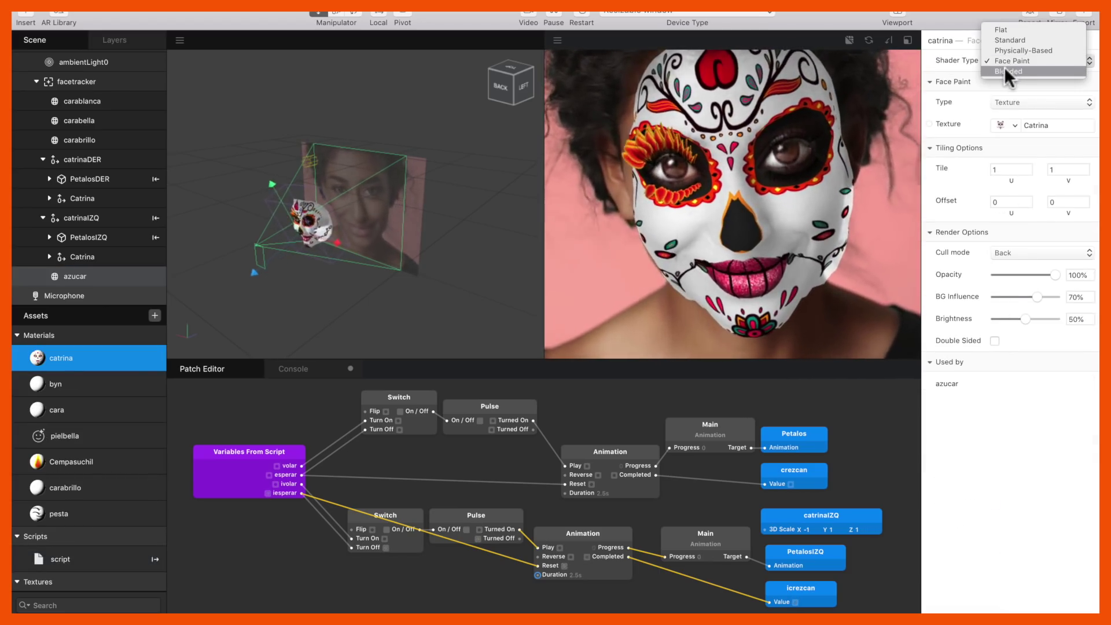
pyautogui.click(996, 50)
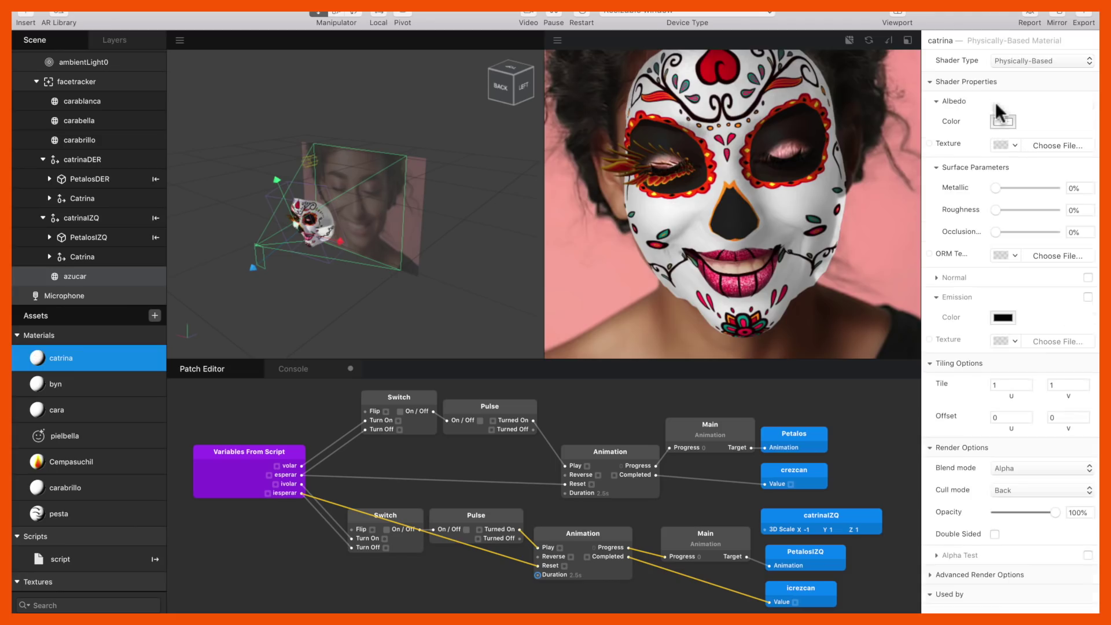
pyautogui.click(1008, 144)
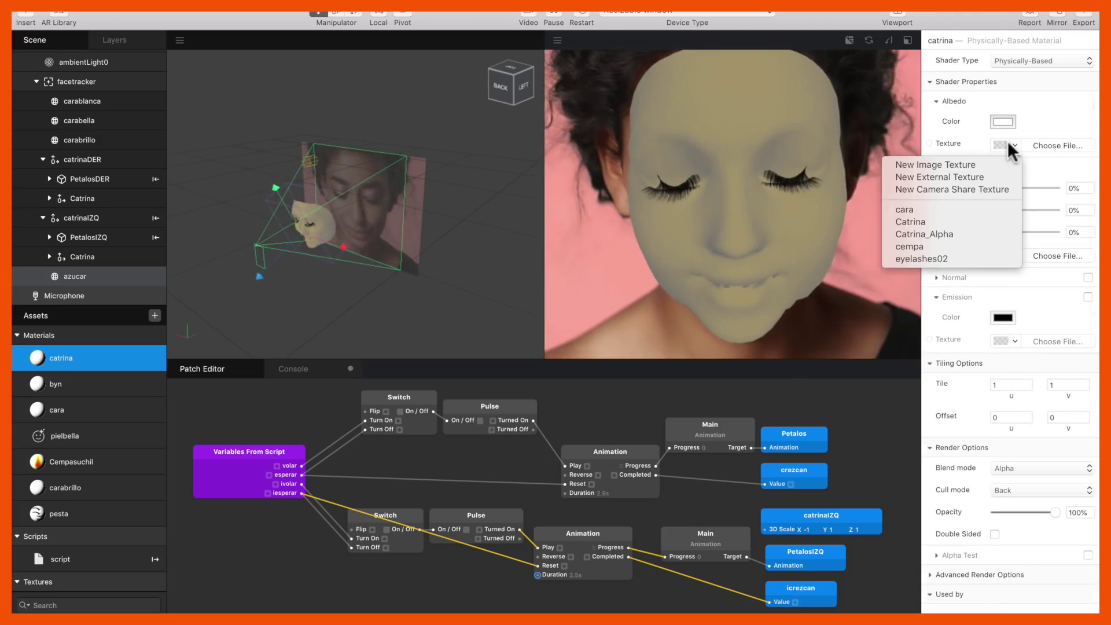
pyautogui.click(915, 222)
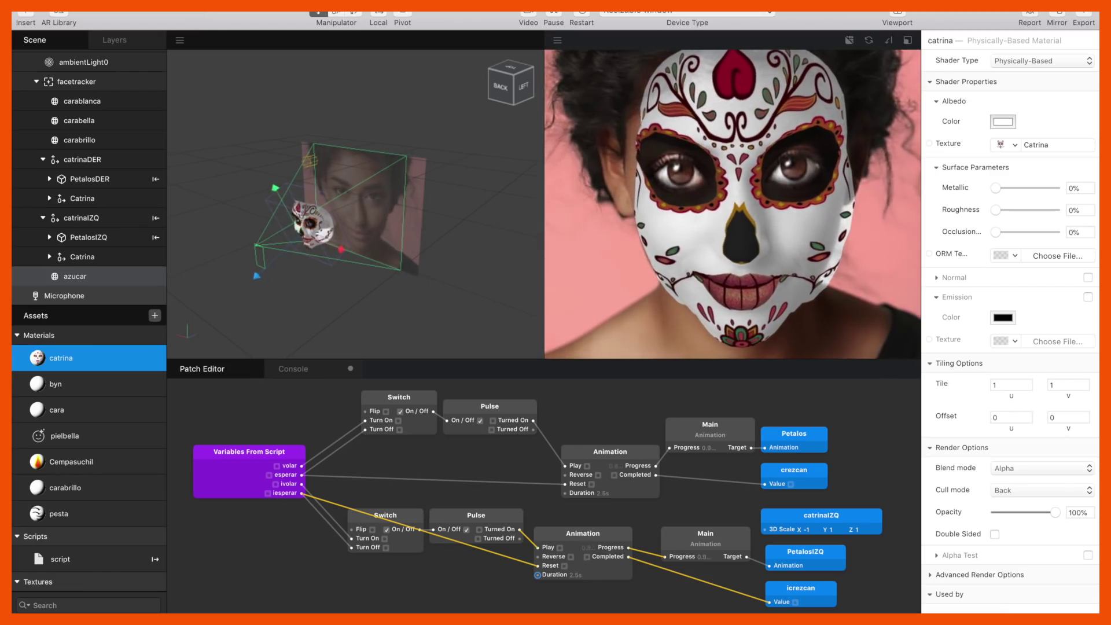
# - Export the effect into the #Catrina folder and open the Camera Effects Platform in the browser for uploading it
pyautogui.click(142, 6)
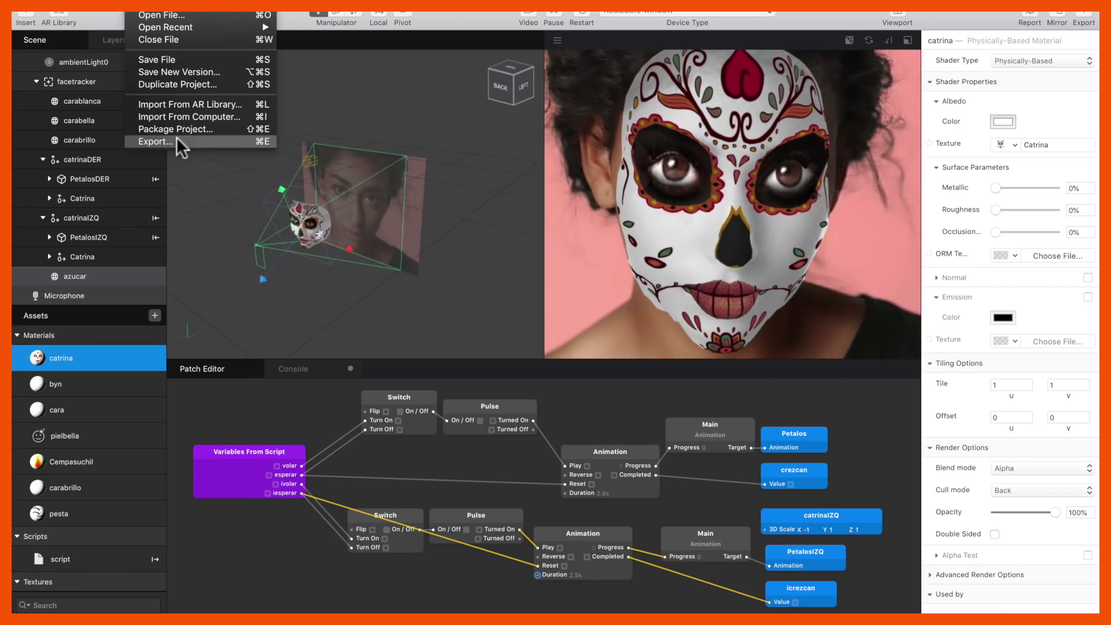
pyautogui.click(111, 8)
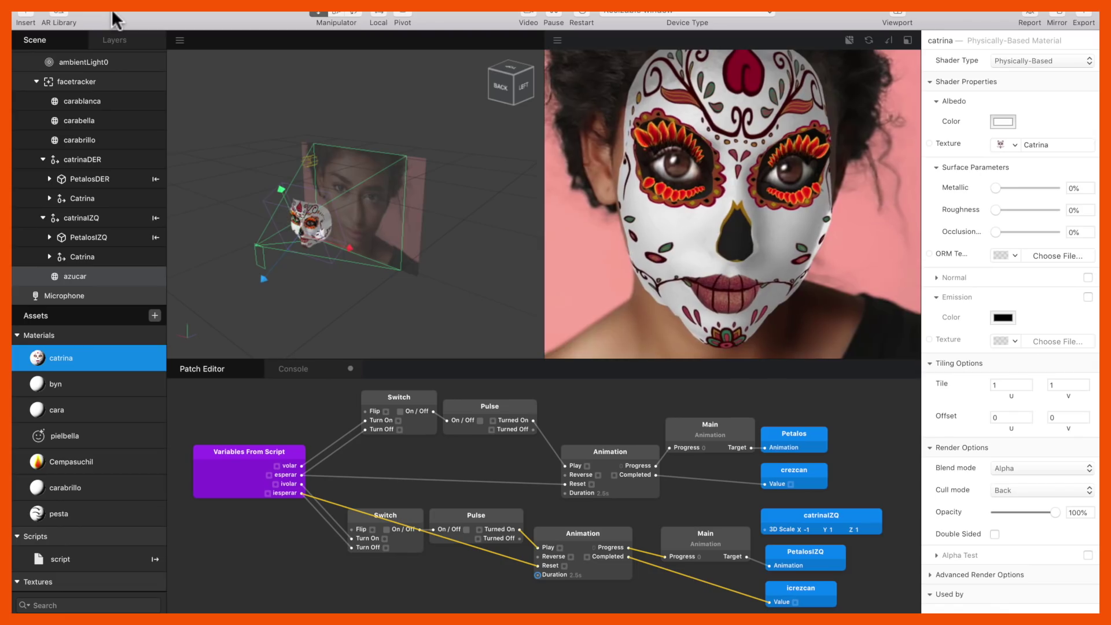
pyautogui.click(142, 6)
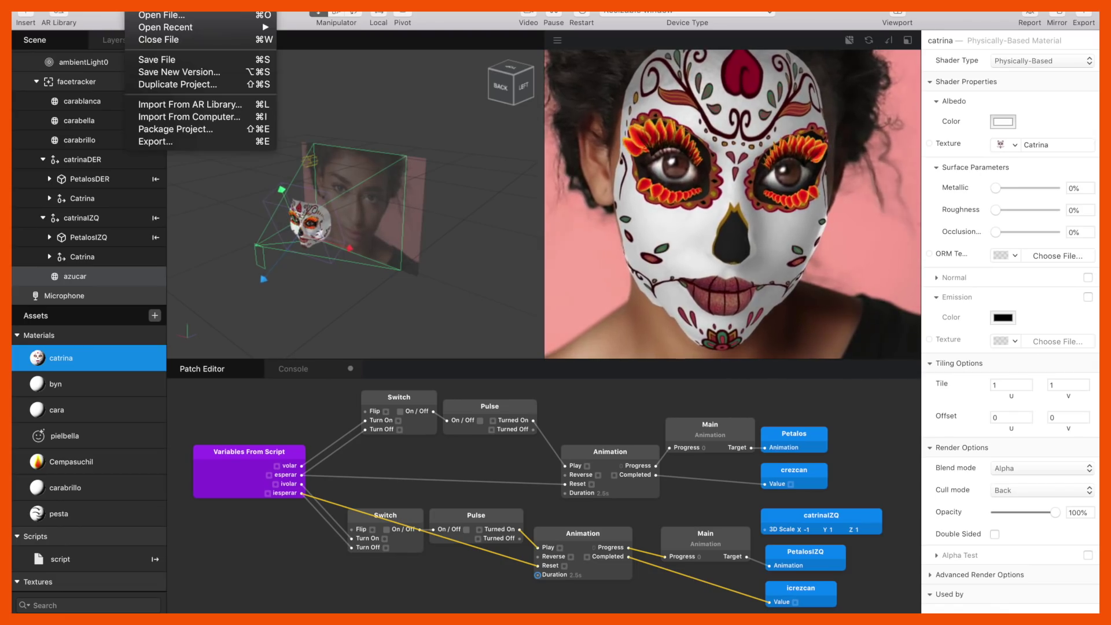
pyautogui.click(166, 141)
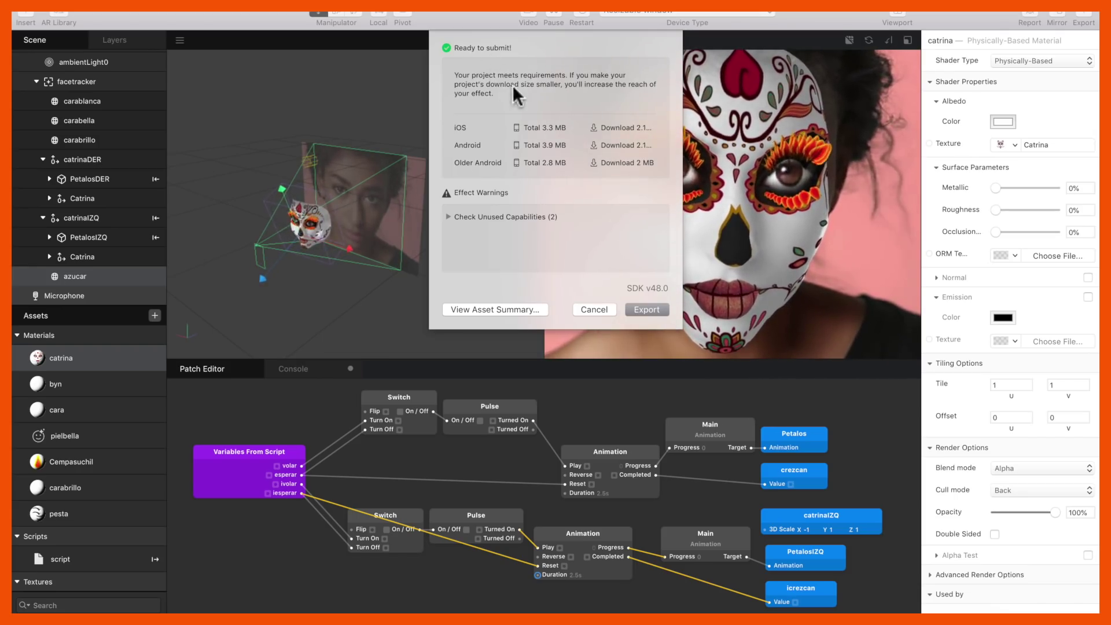
pyautogui.click(643, 308)
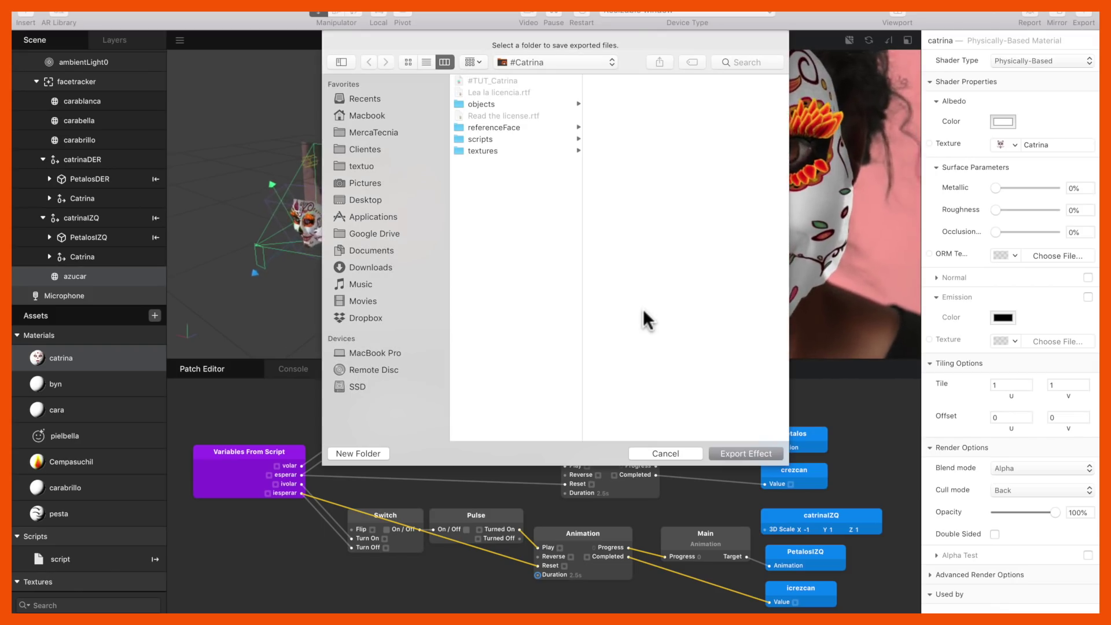
pyautogui.press('Return')
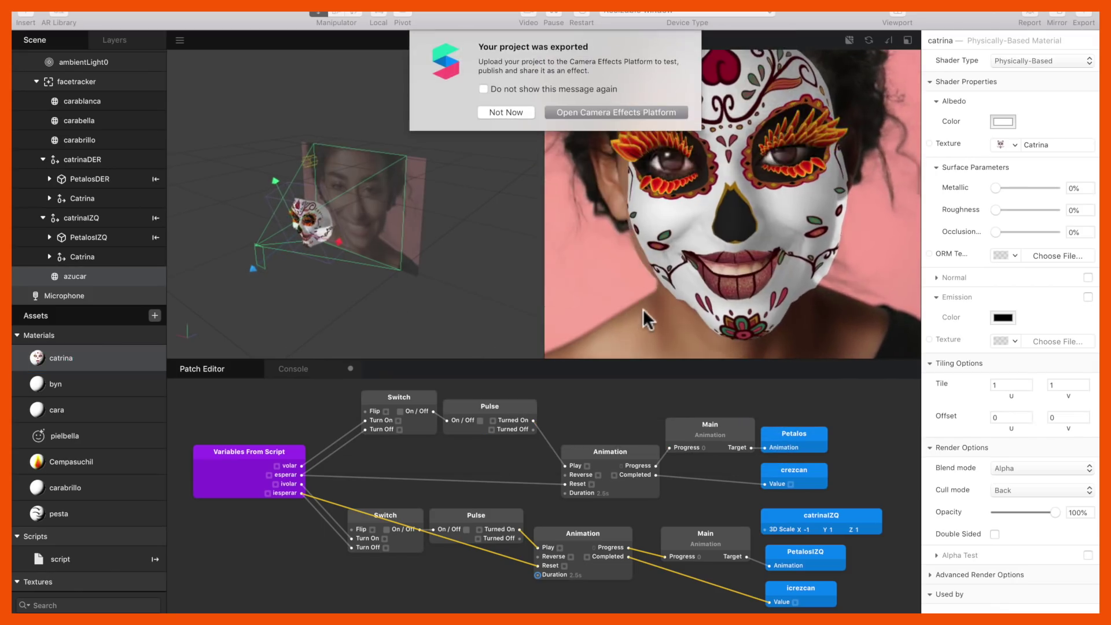
pyautogui.click(581, 112)
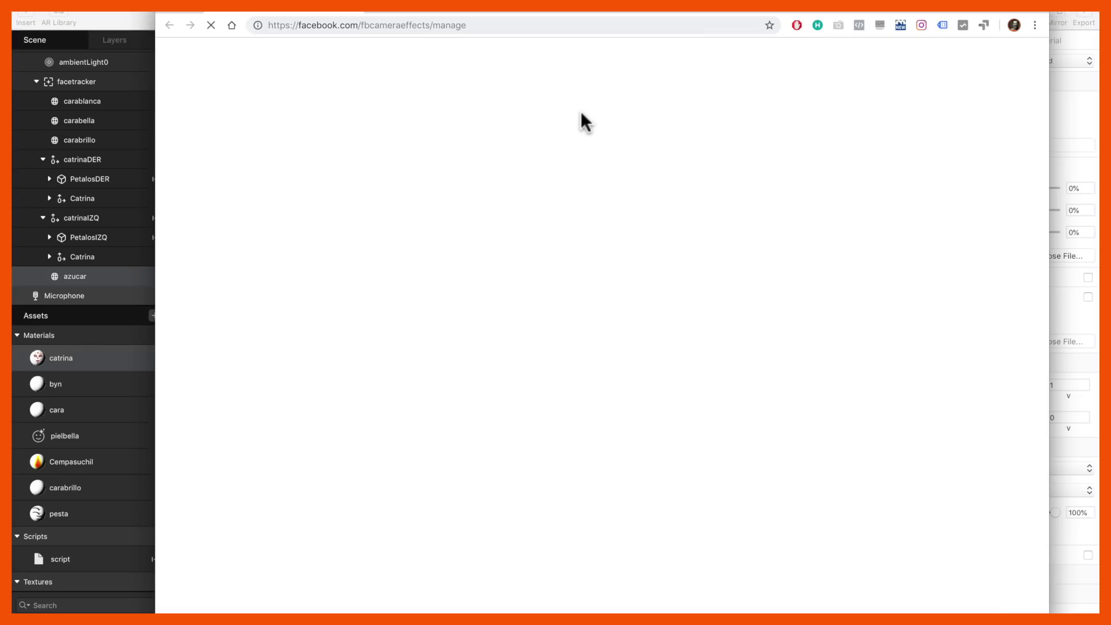